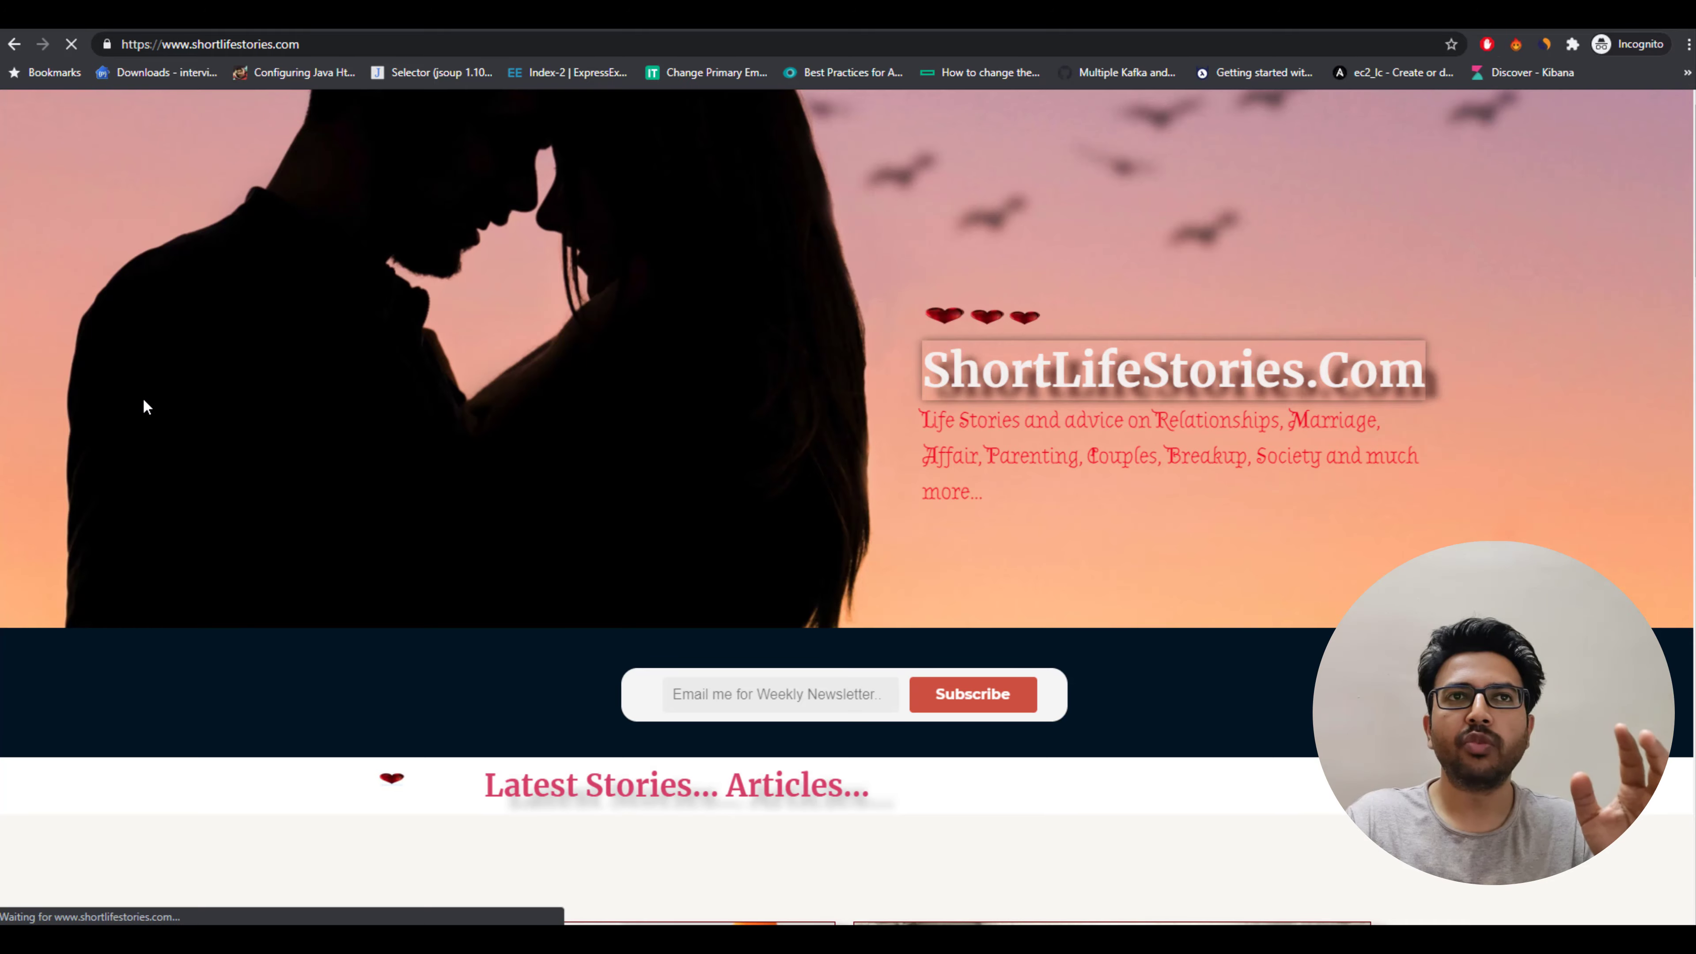
Browse the story listings on the ShortLifeStories.com homepage as a reference site.
scroll(143, 399, "down", 7)
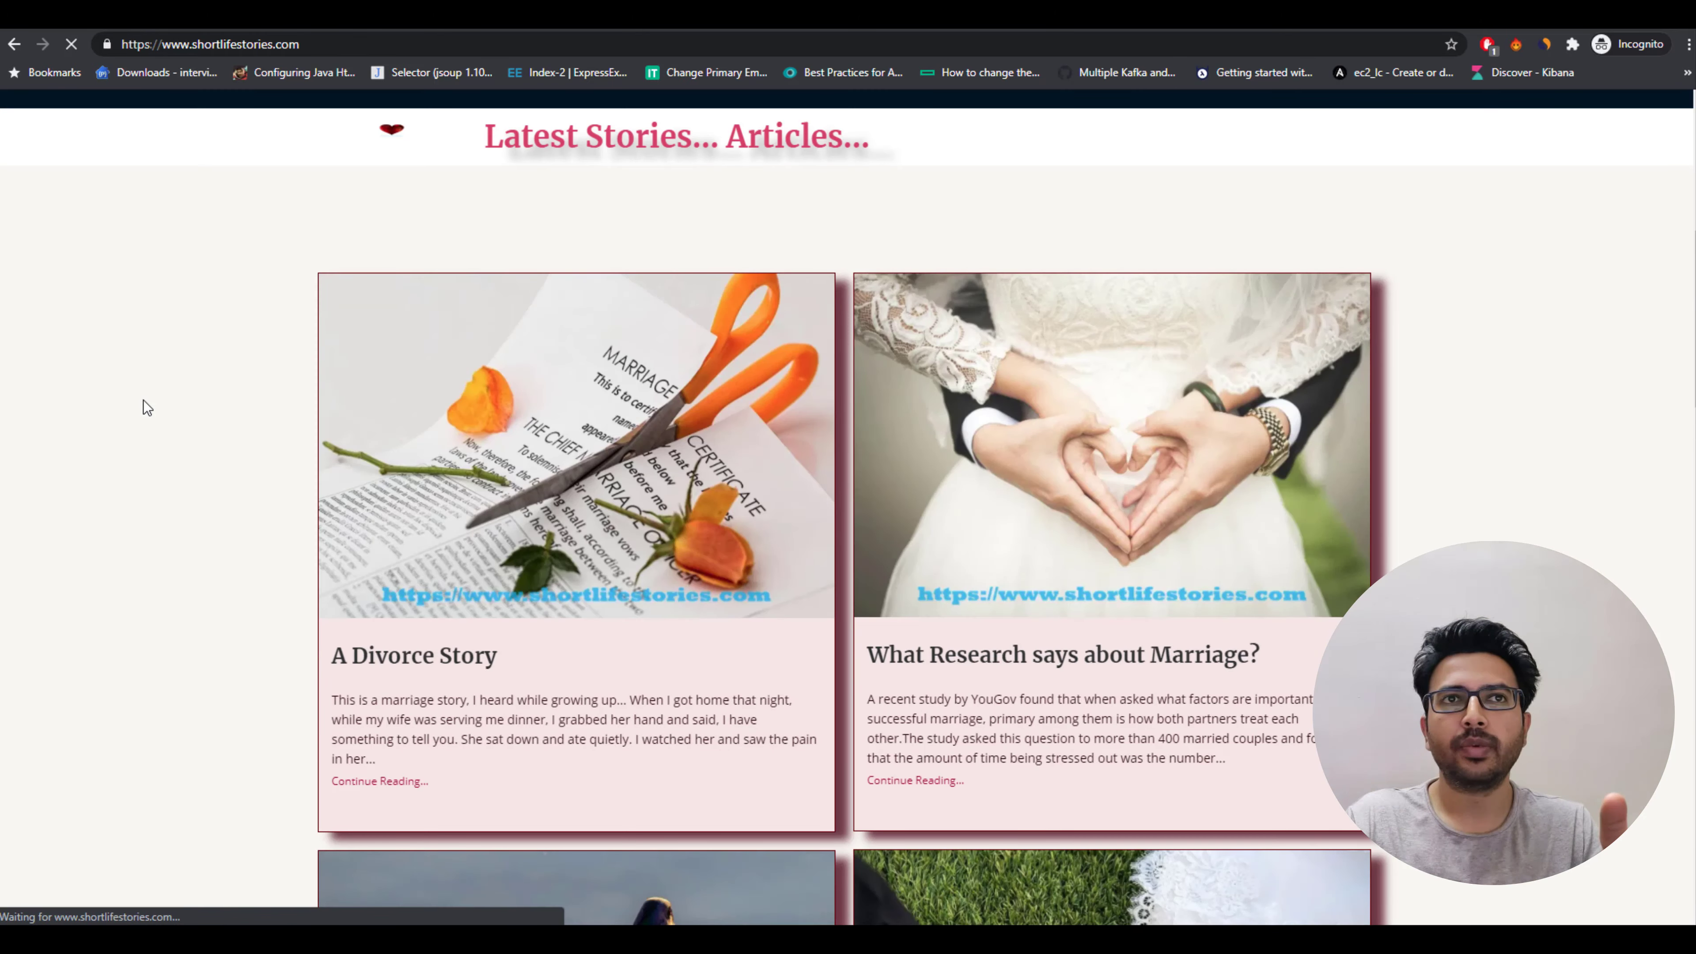
scroll(143, 400, "down", 6)
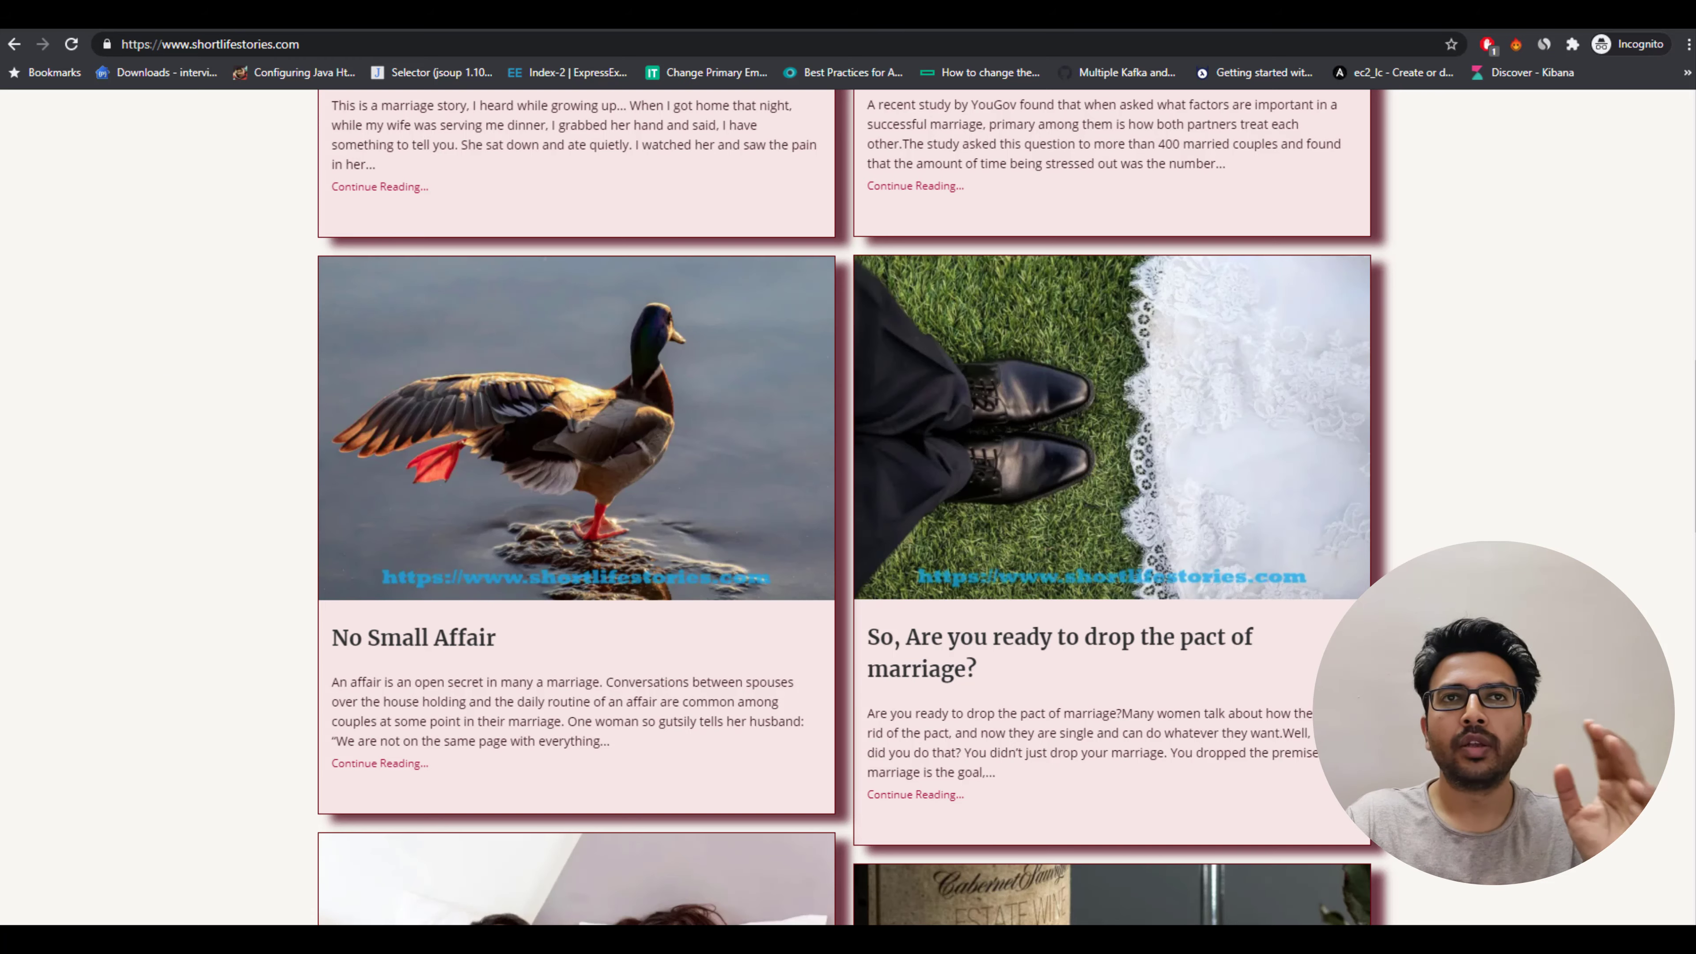
scroll(1433, 492, "down", 5)
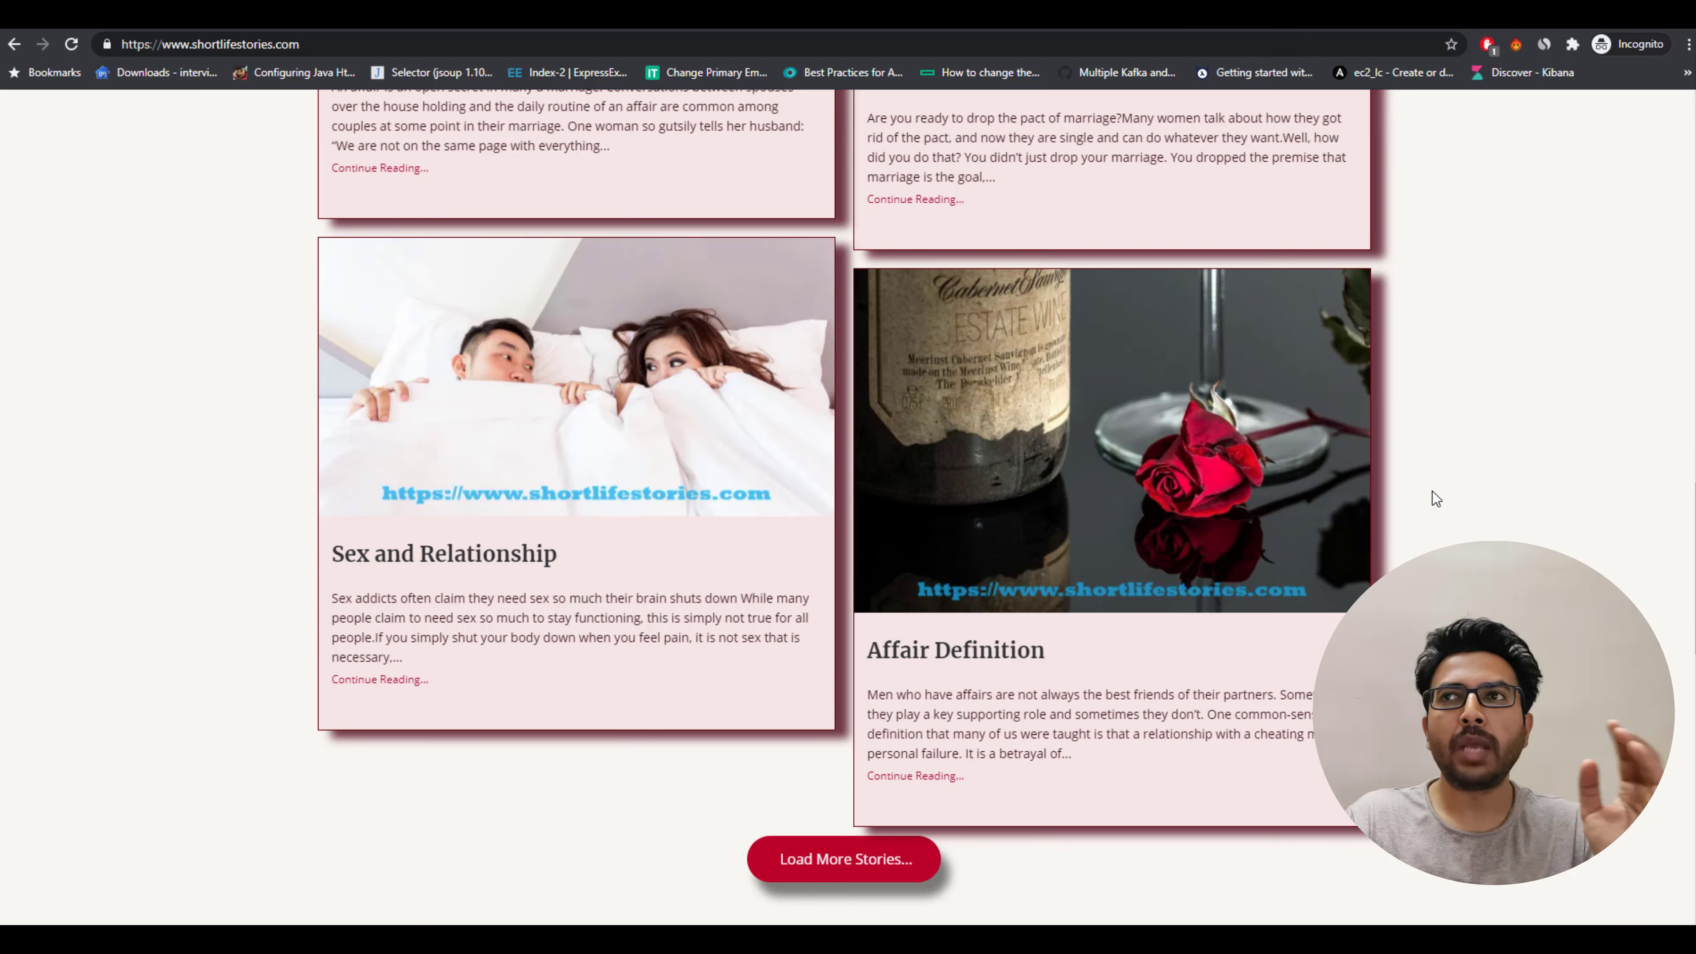
scroll(1432, 492, "down", 10)
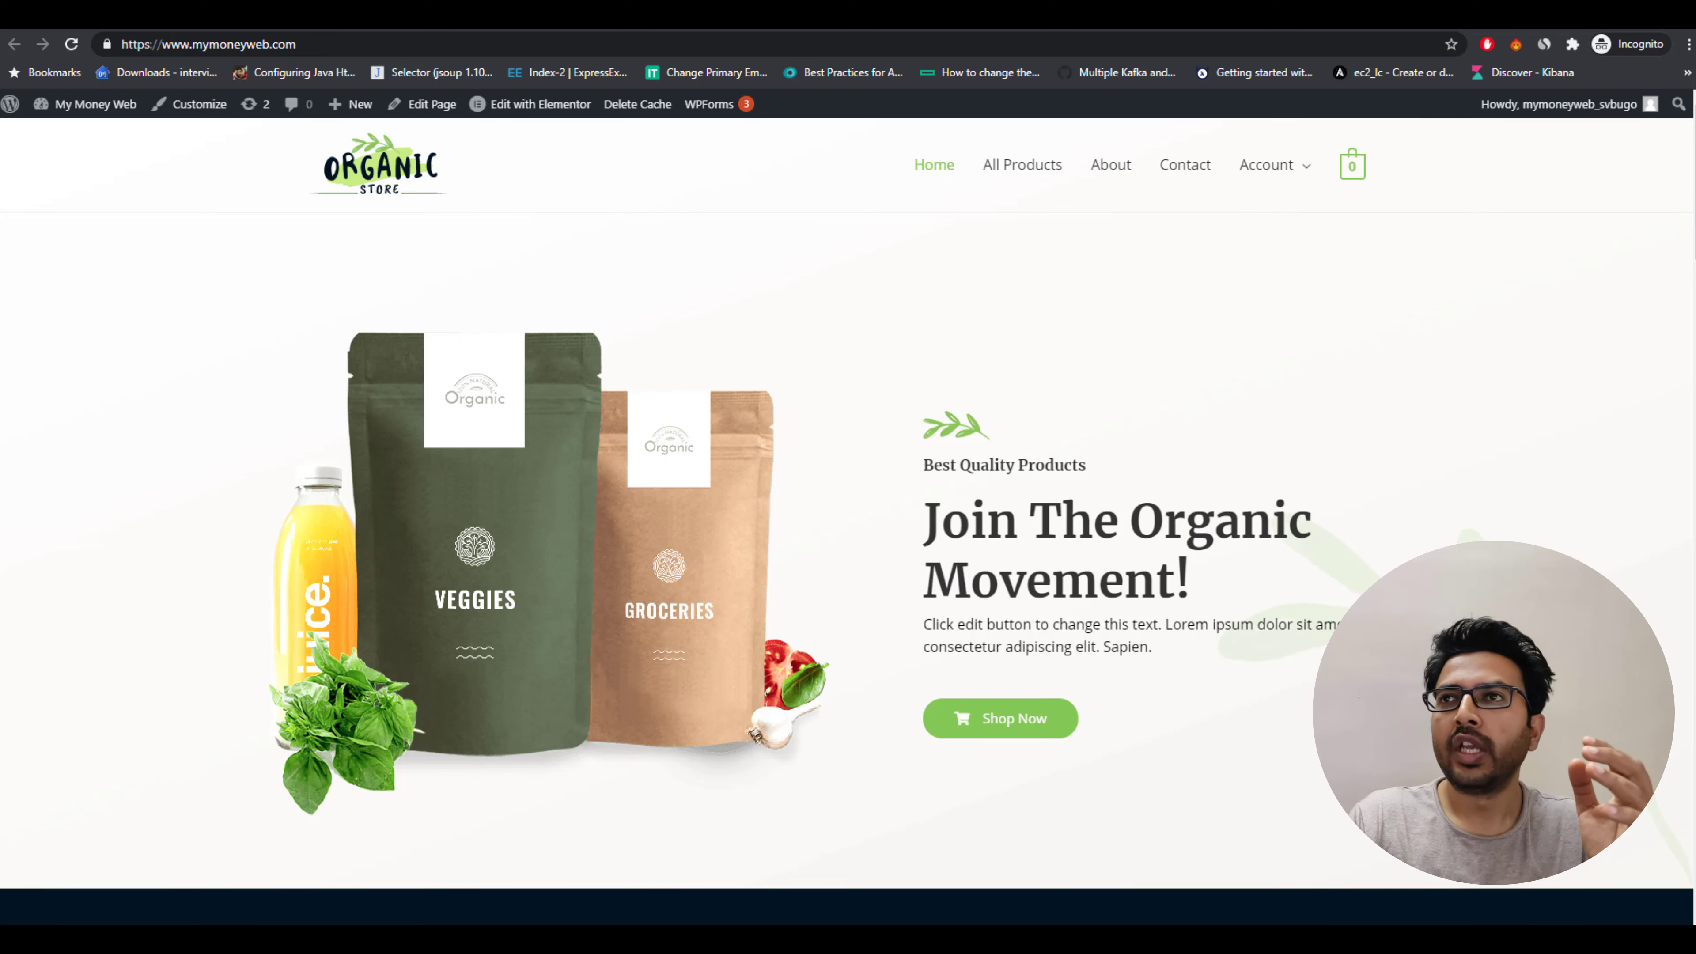
Open the Starter Templates library in the WordPress admin.
left_click(1081, 16)
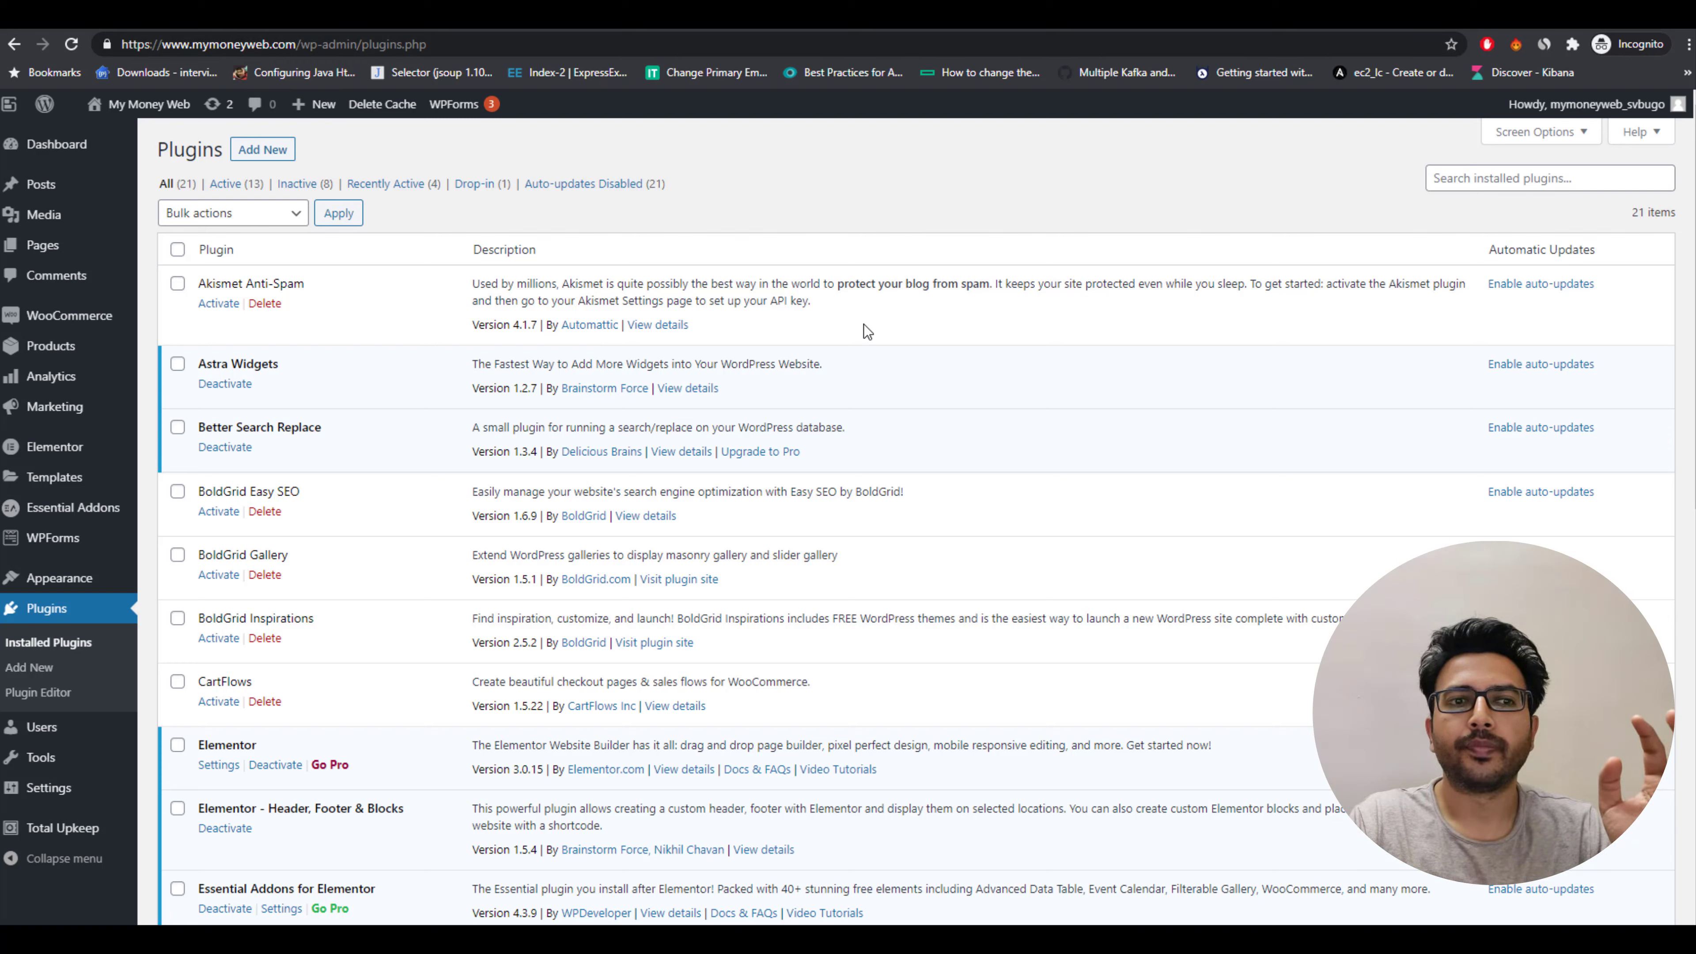
mouse_move(60, 578)
left_click(184, 682)
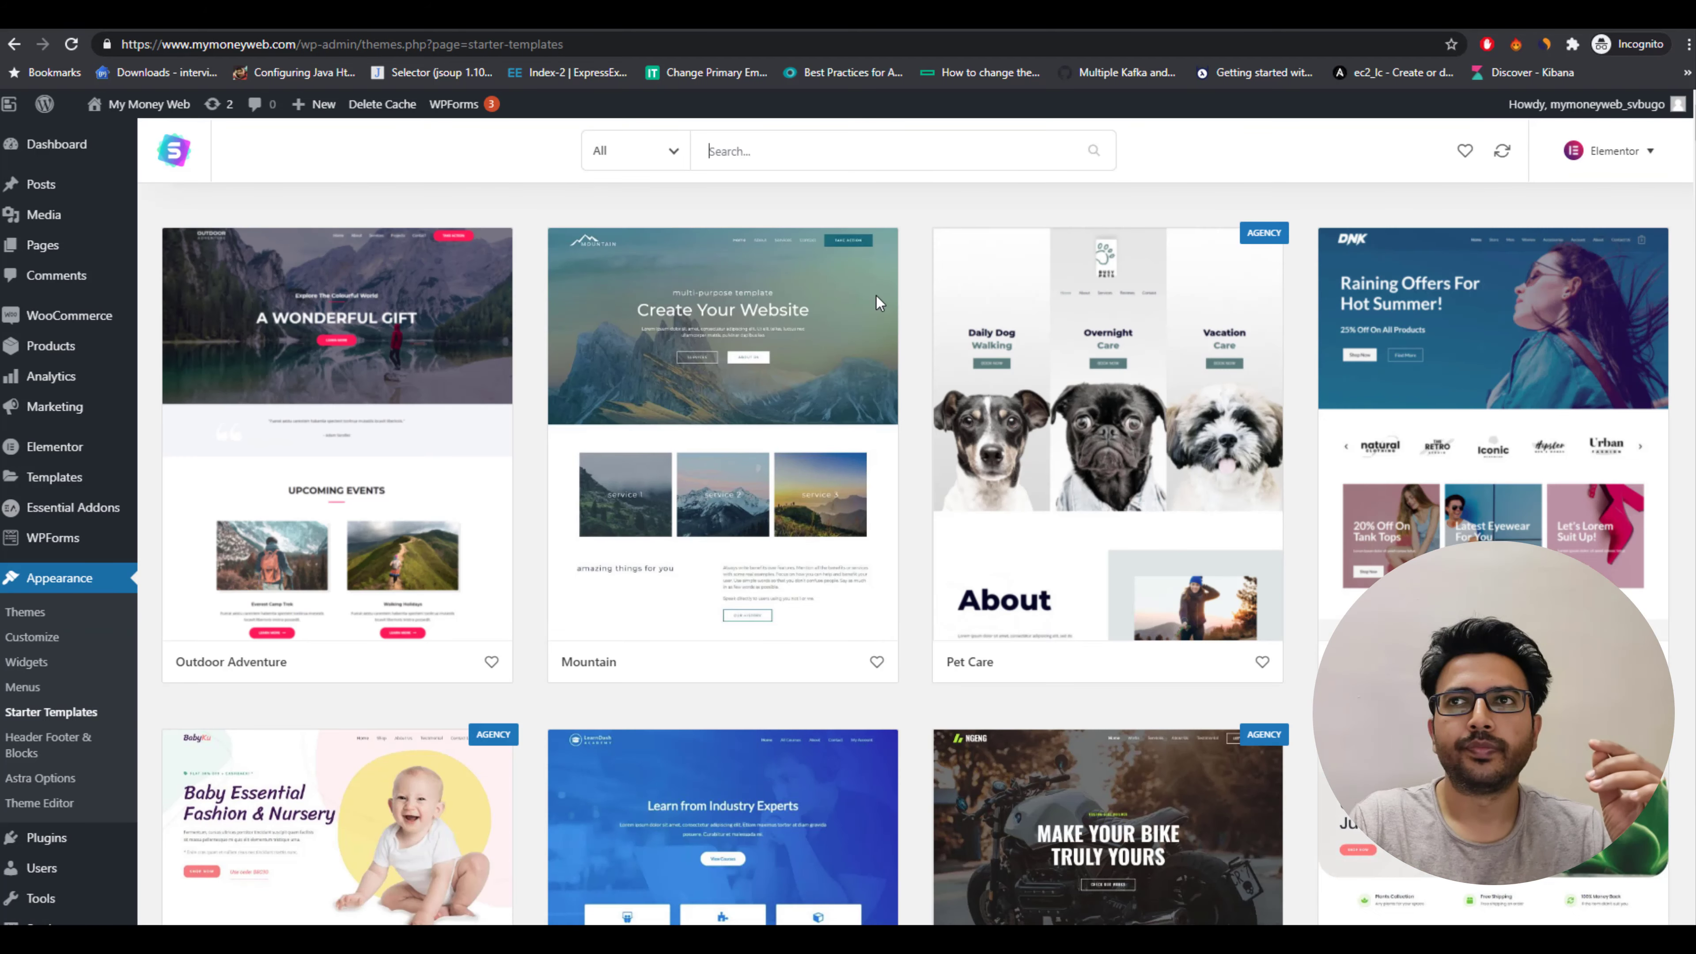
Browse the starter templates and open the Organic Store template.
scroll(1082, 382, "down", 7)
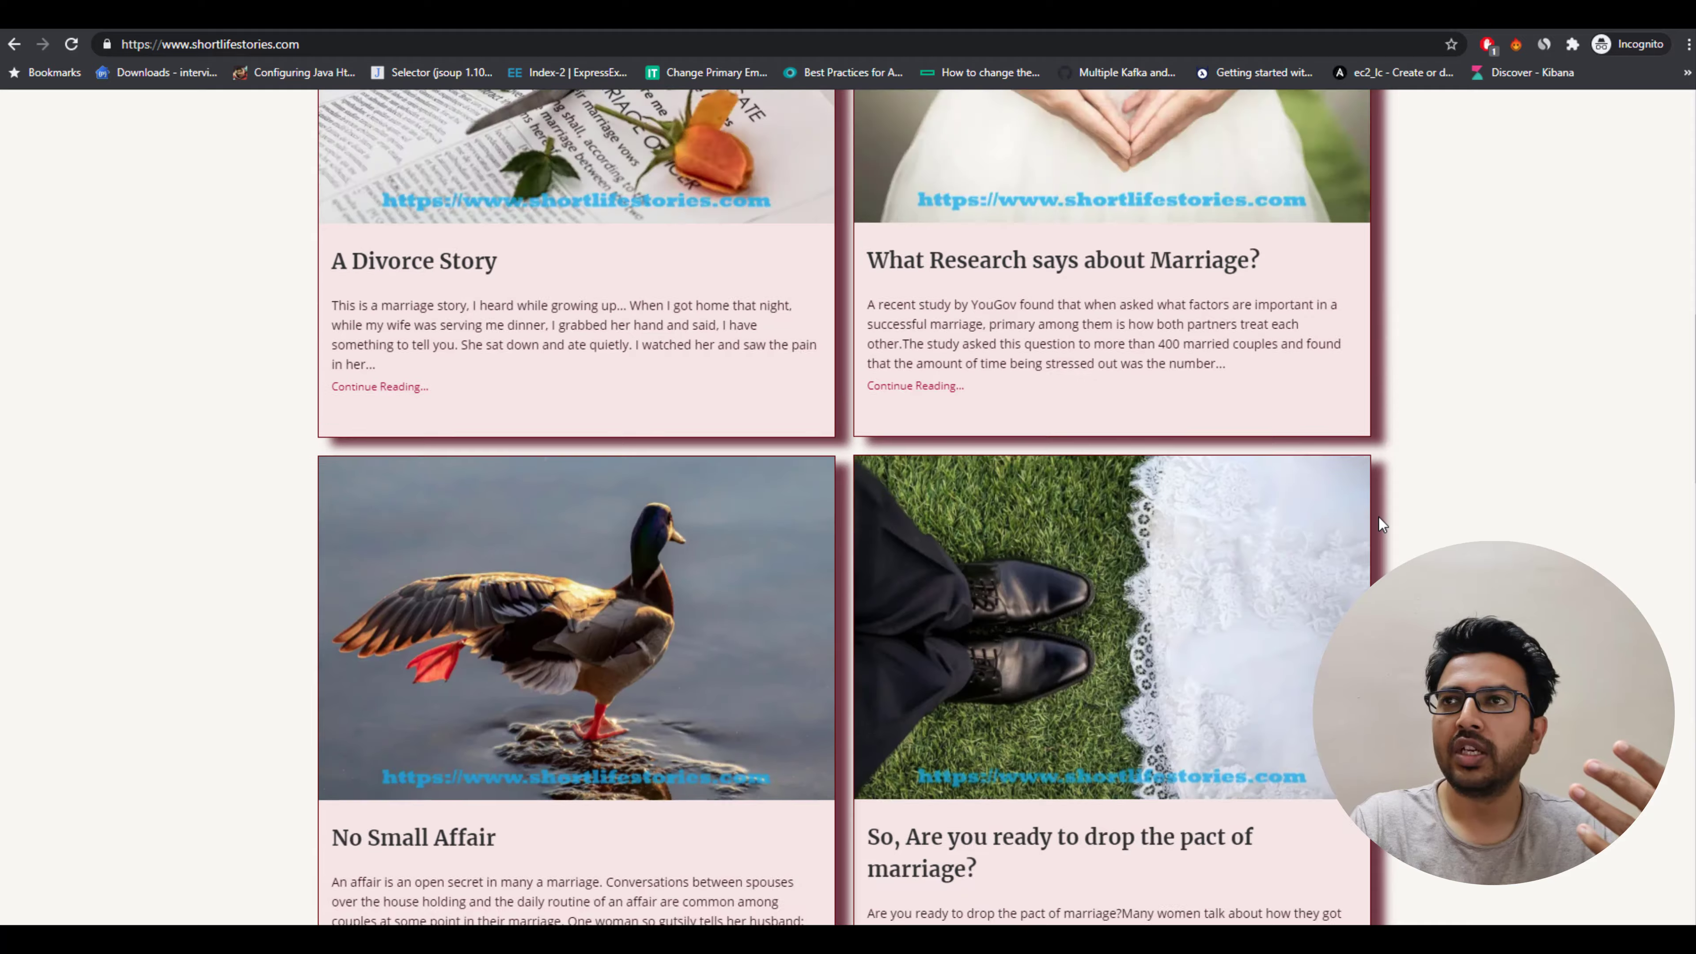
scroll(848, 468, "down", 8)
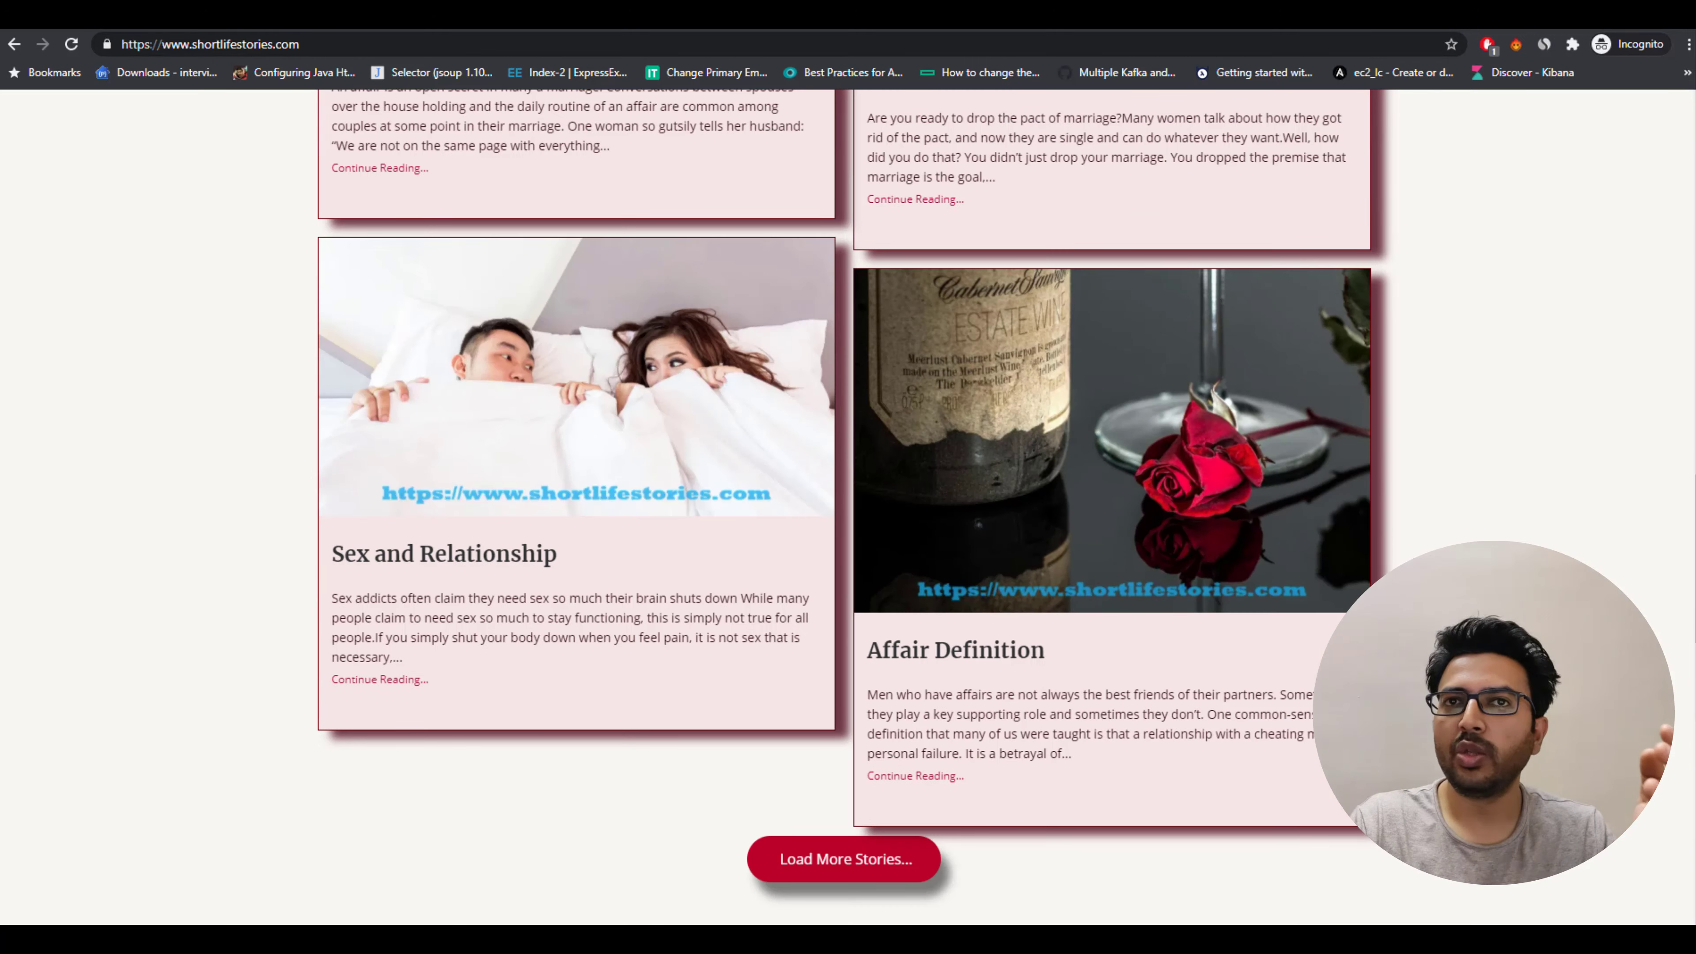
left_click(1108, 735)
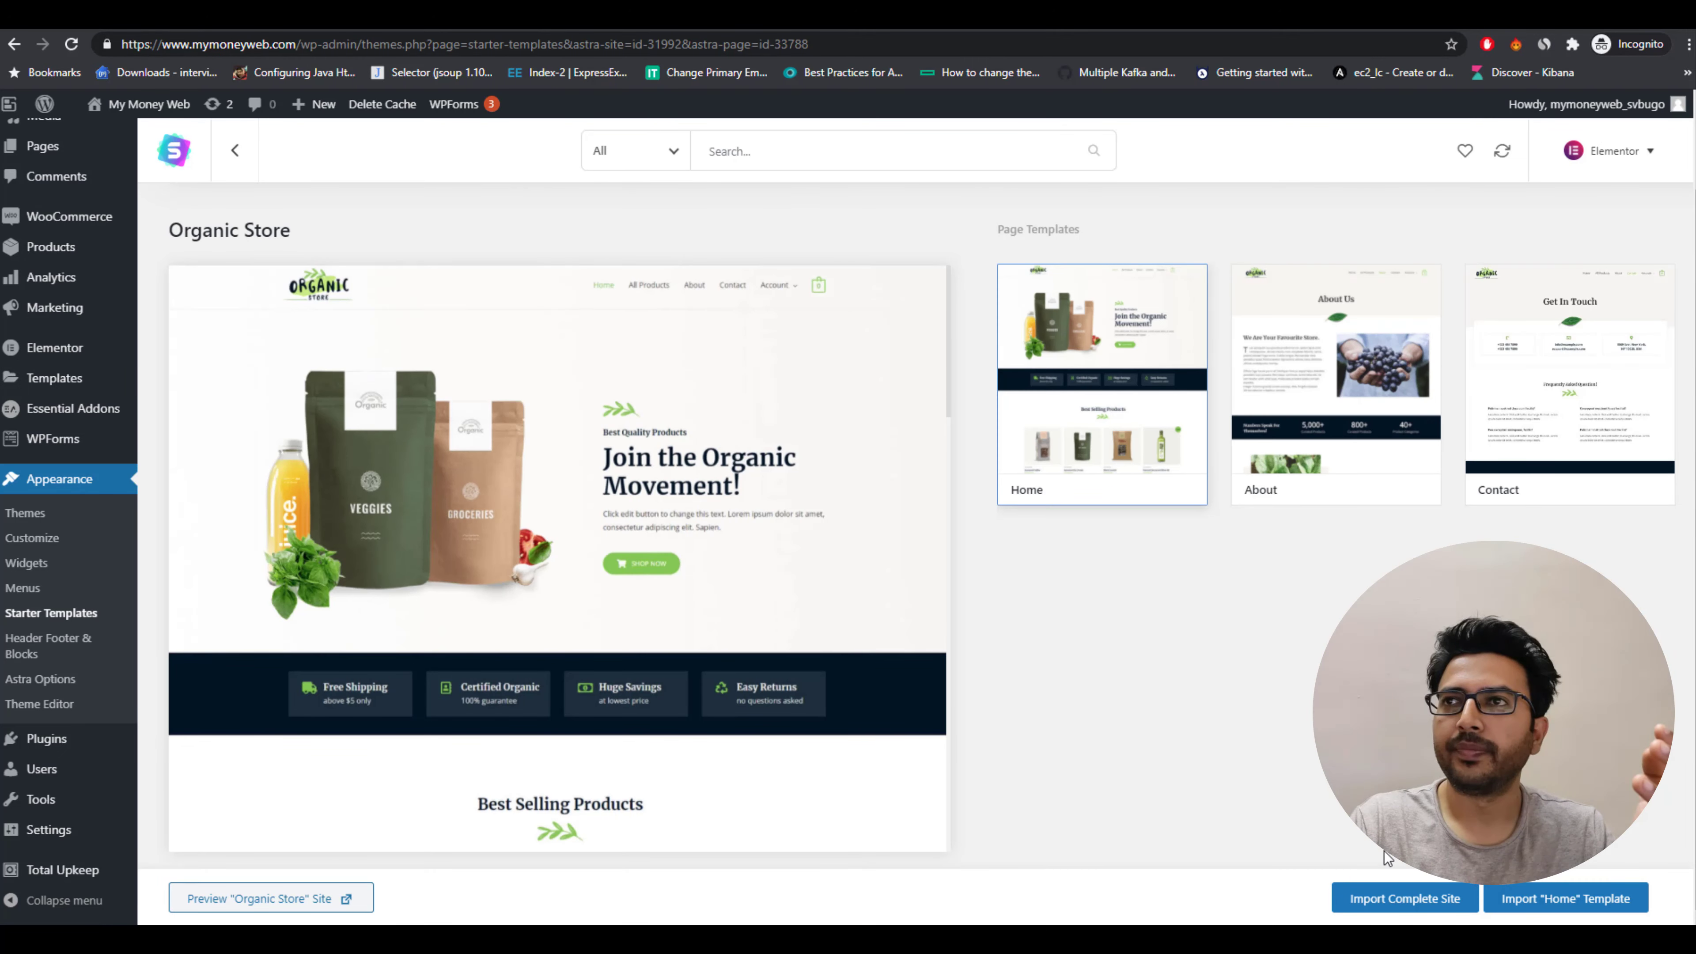
Import the complete Organic Store site with customizer settings, widgets, required plugins and content.
left_click(1434, 906)
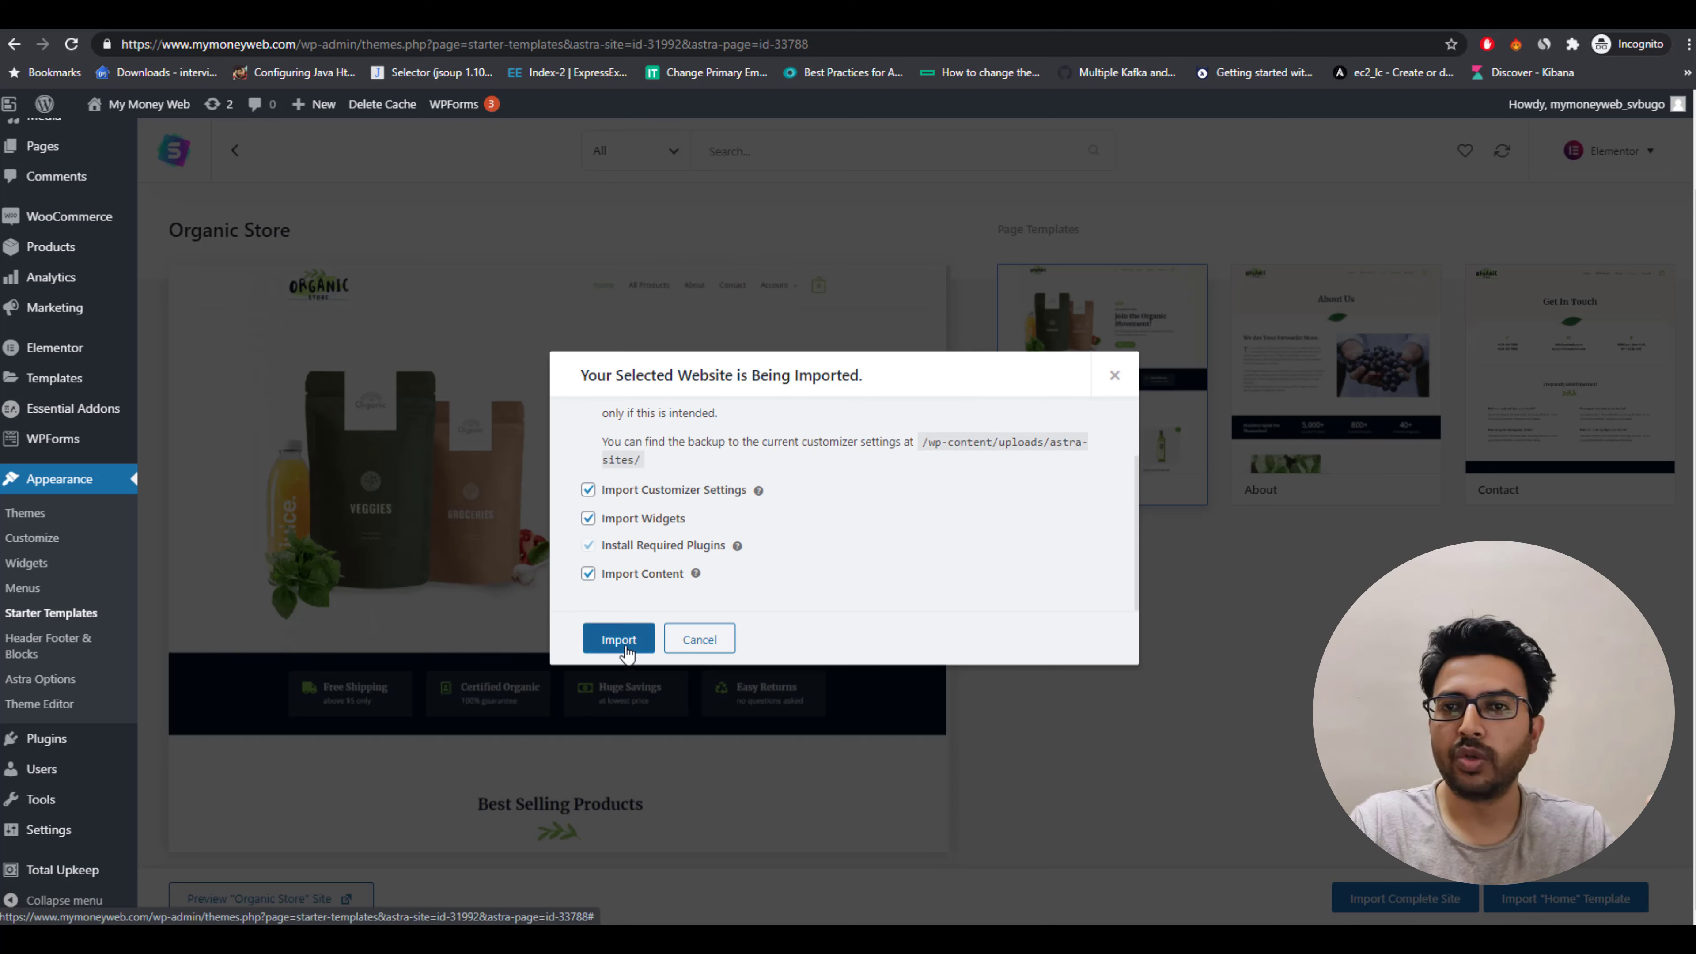
left_click(625, 646)
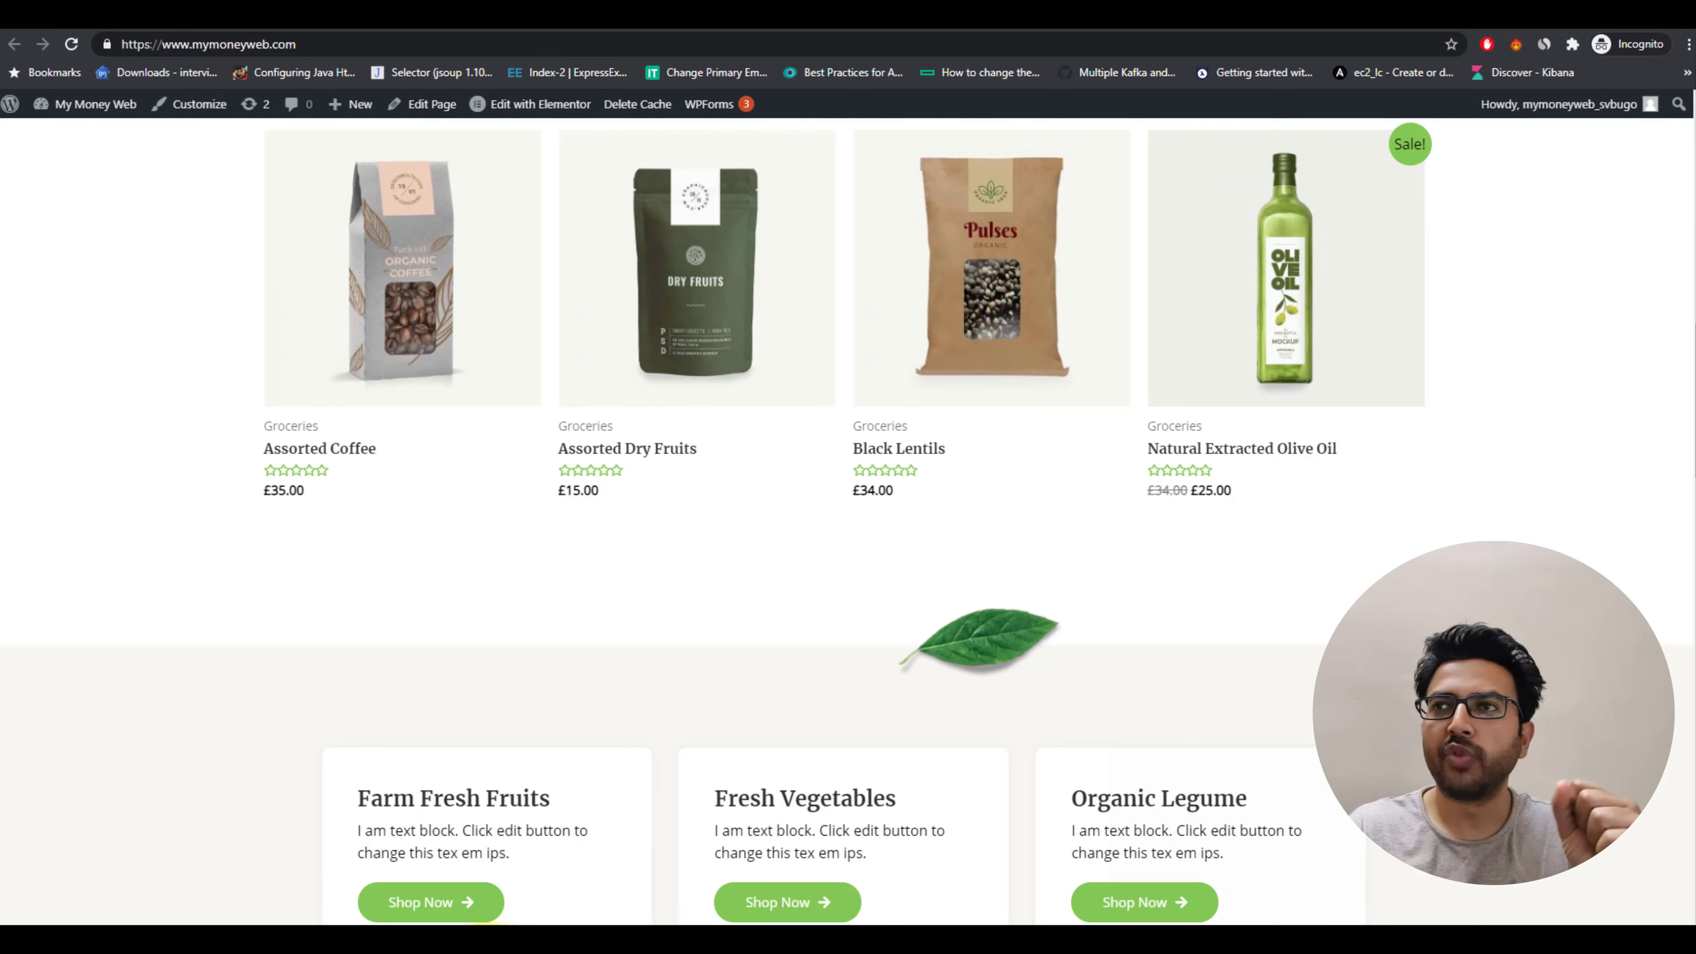
Reload the site's homepage and open it for editing with Elementor.
left_click(72, 44)
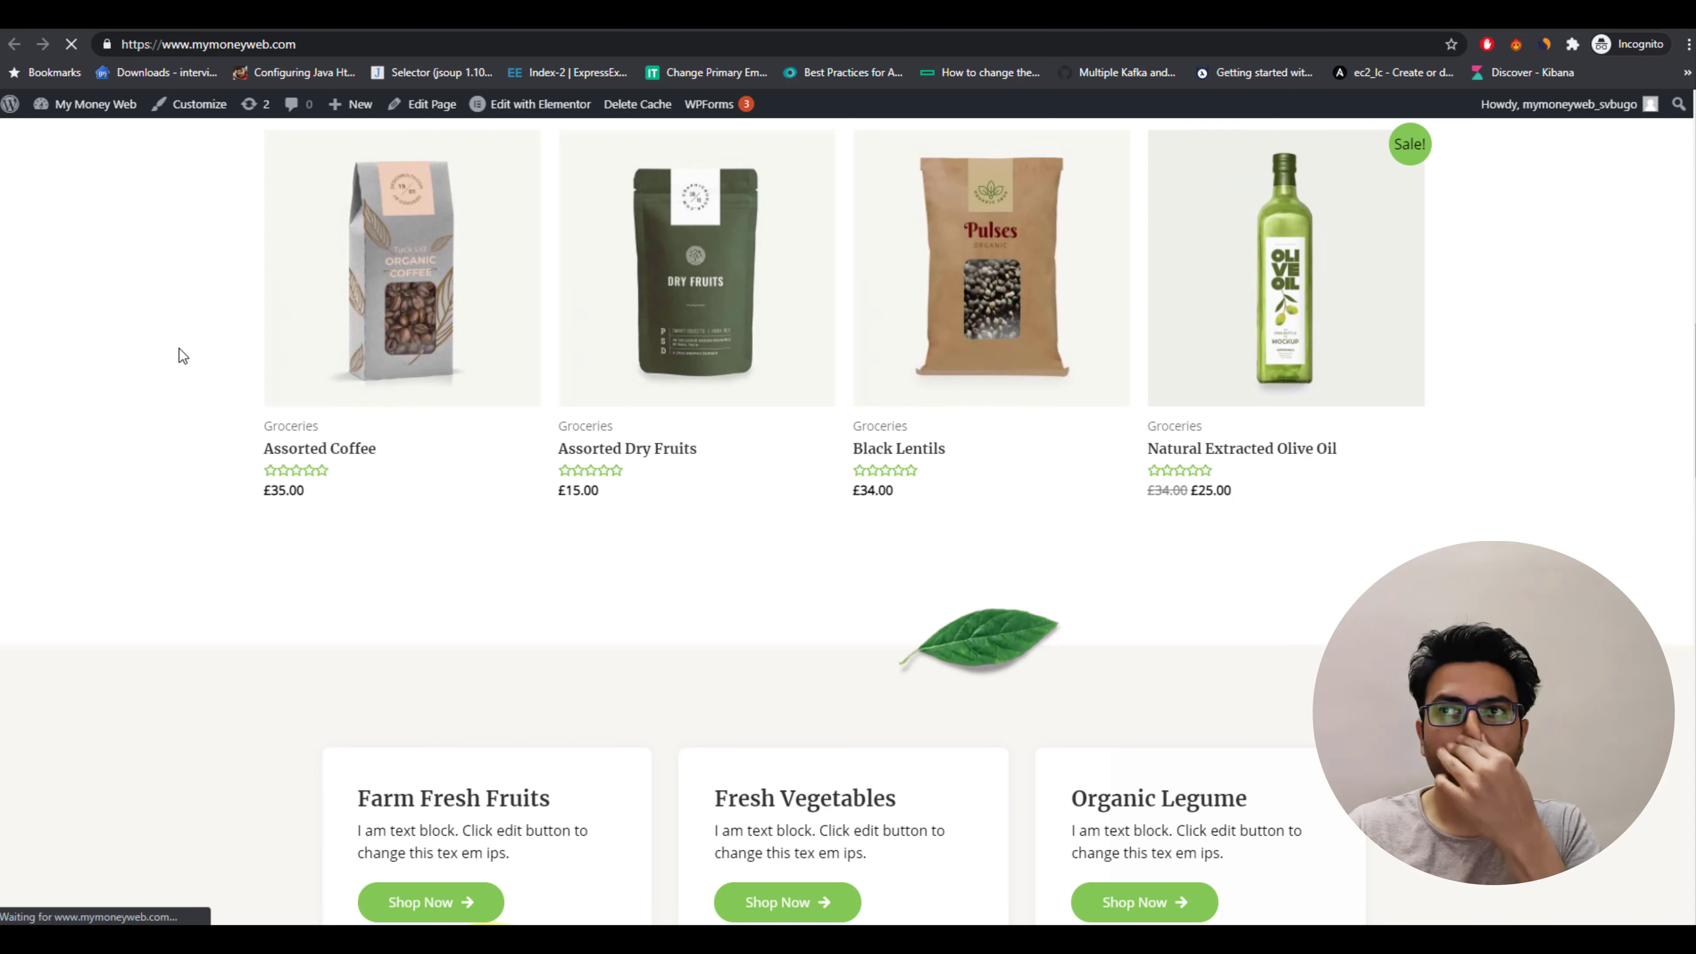
scroll(218, 461, "up", 10)
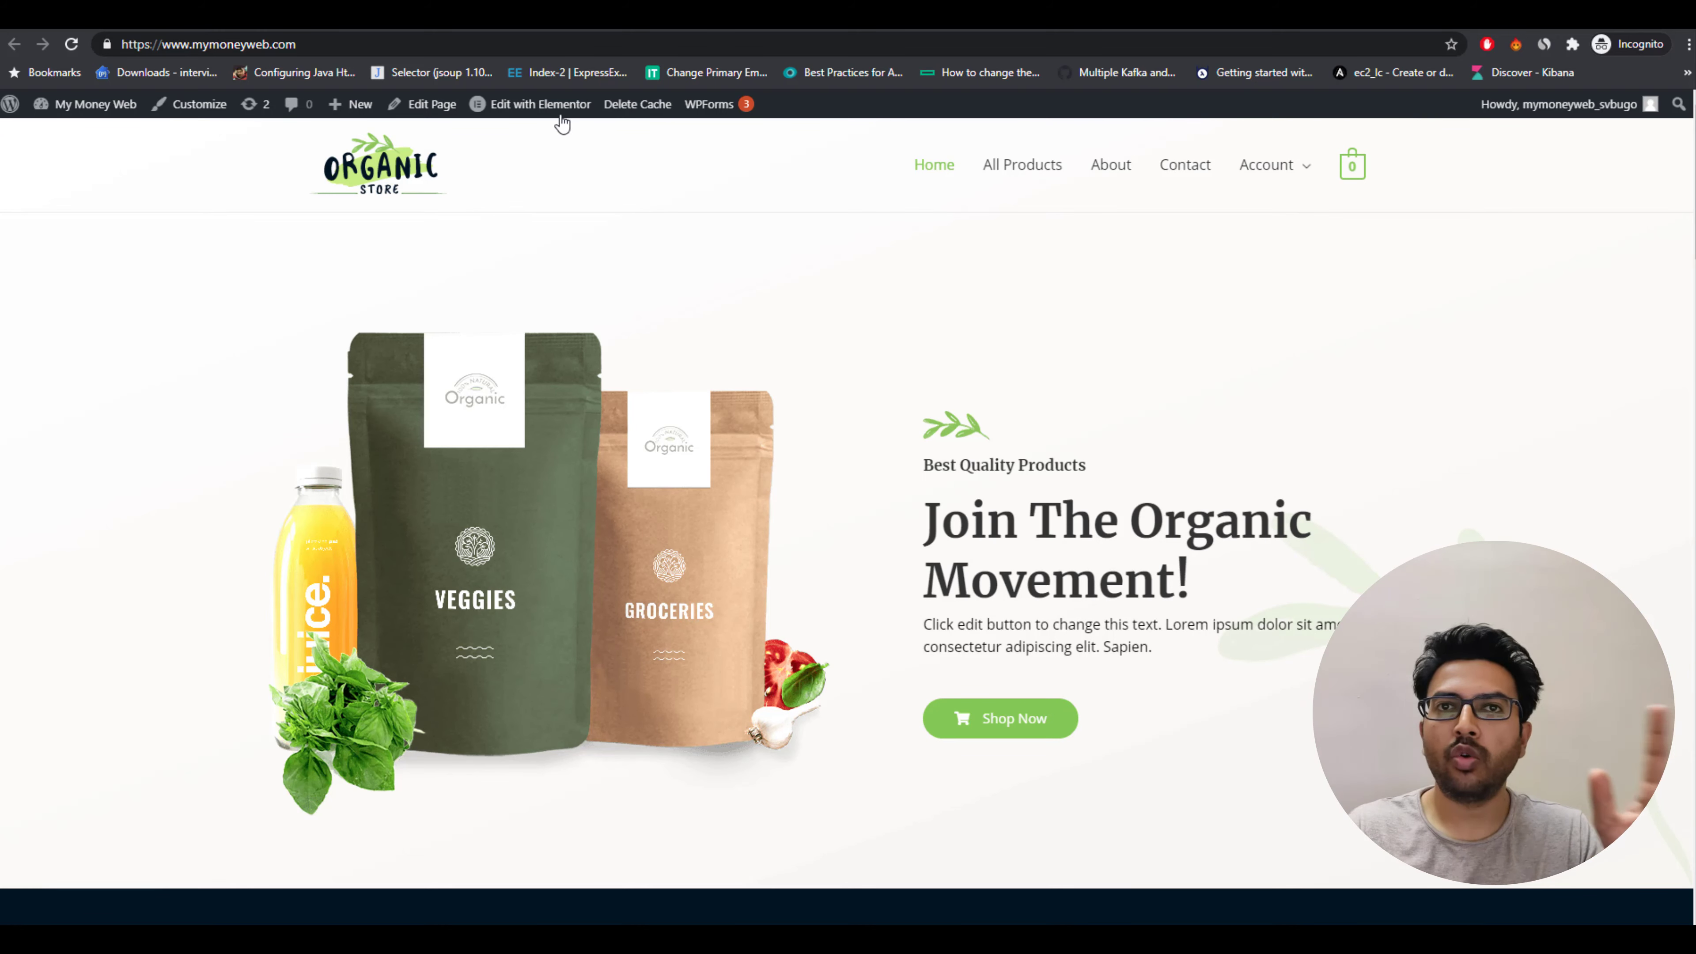
mouse_move(551, 117)
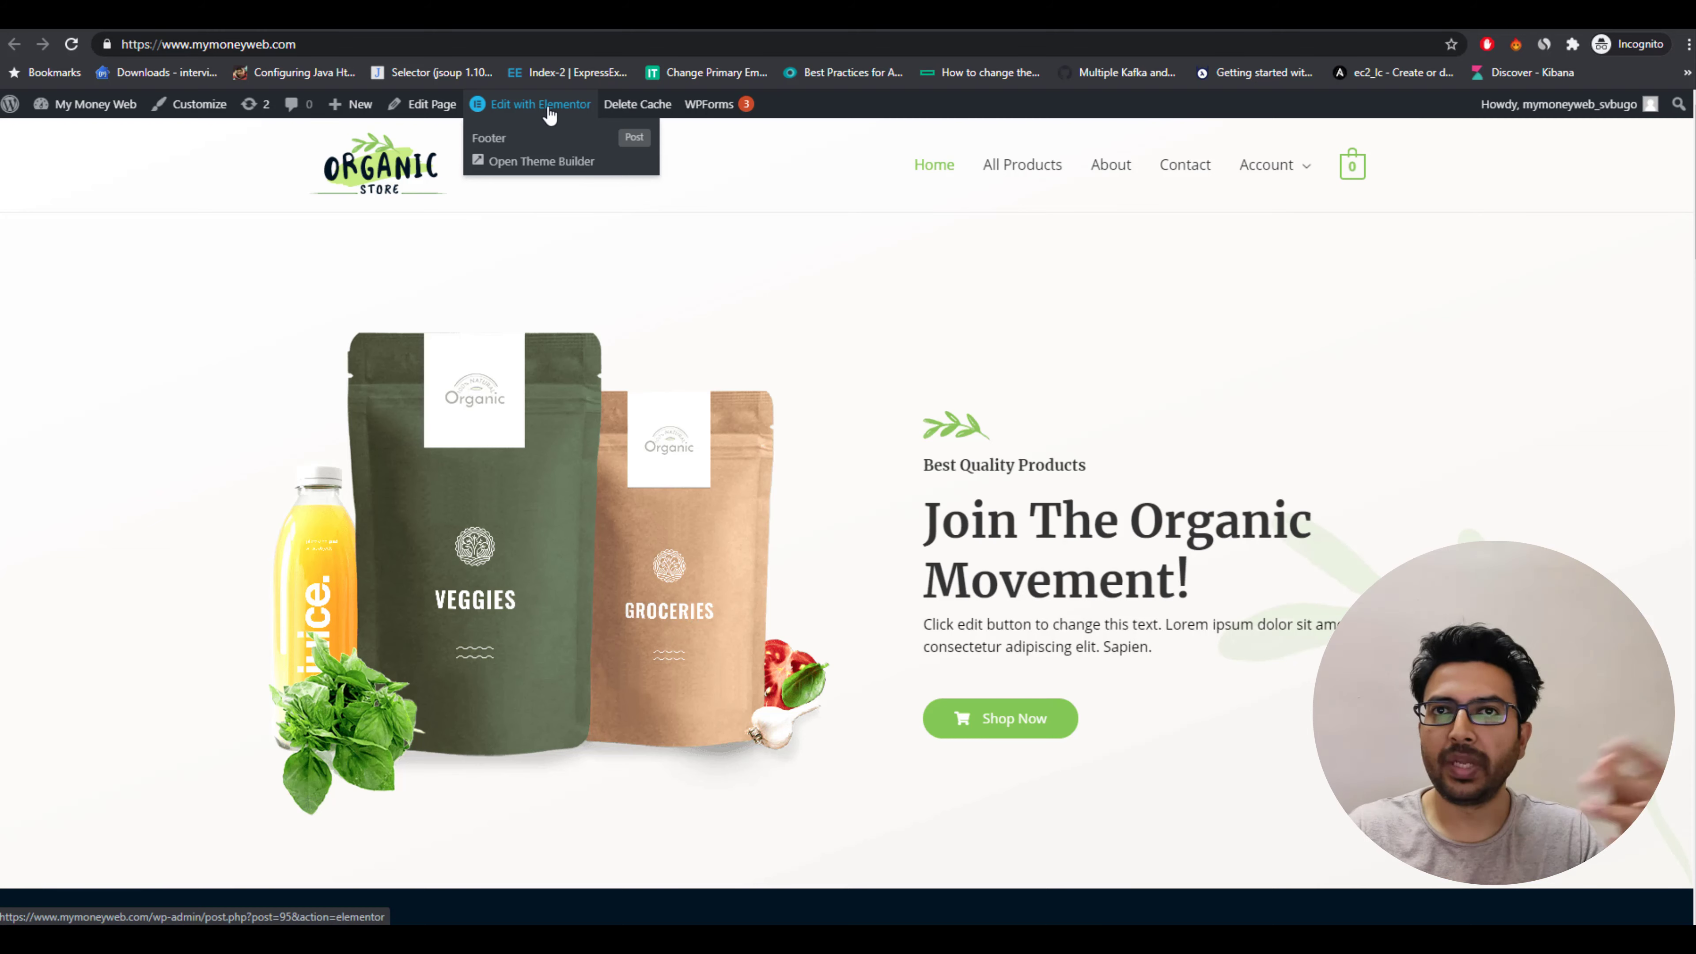
left_click(551, 115)
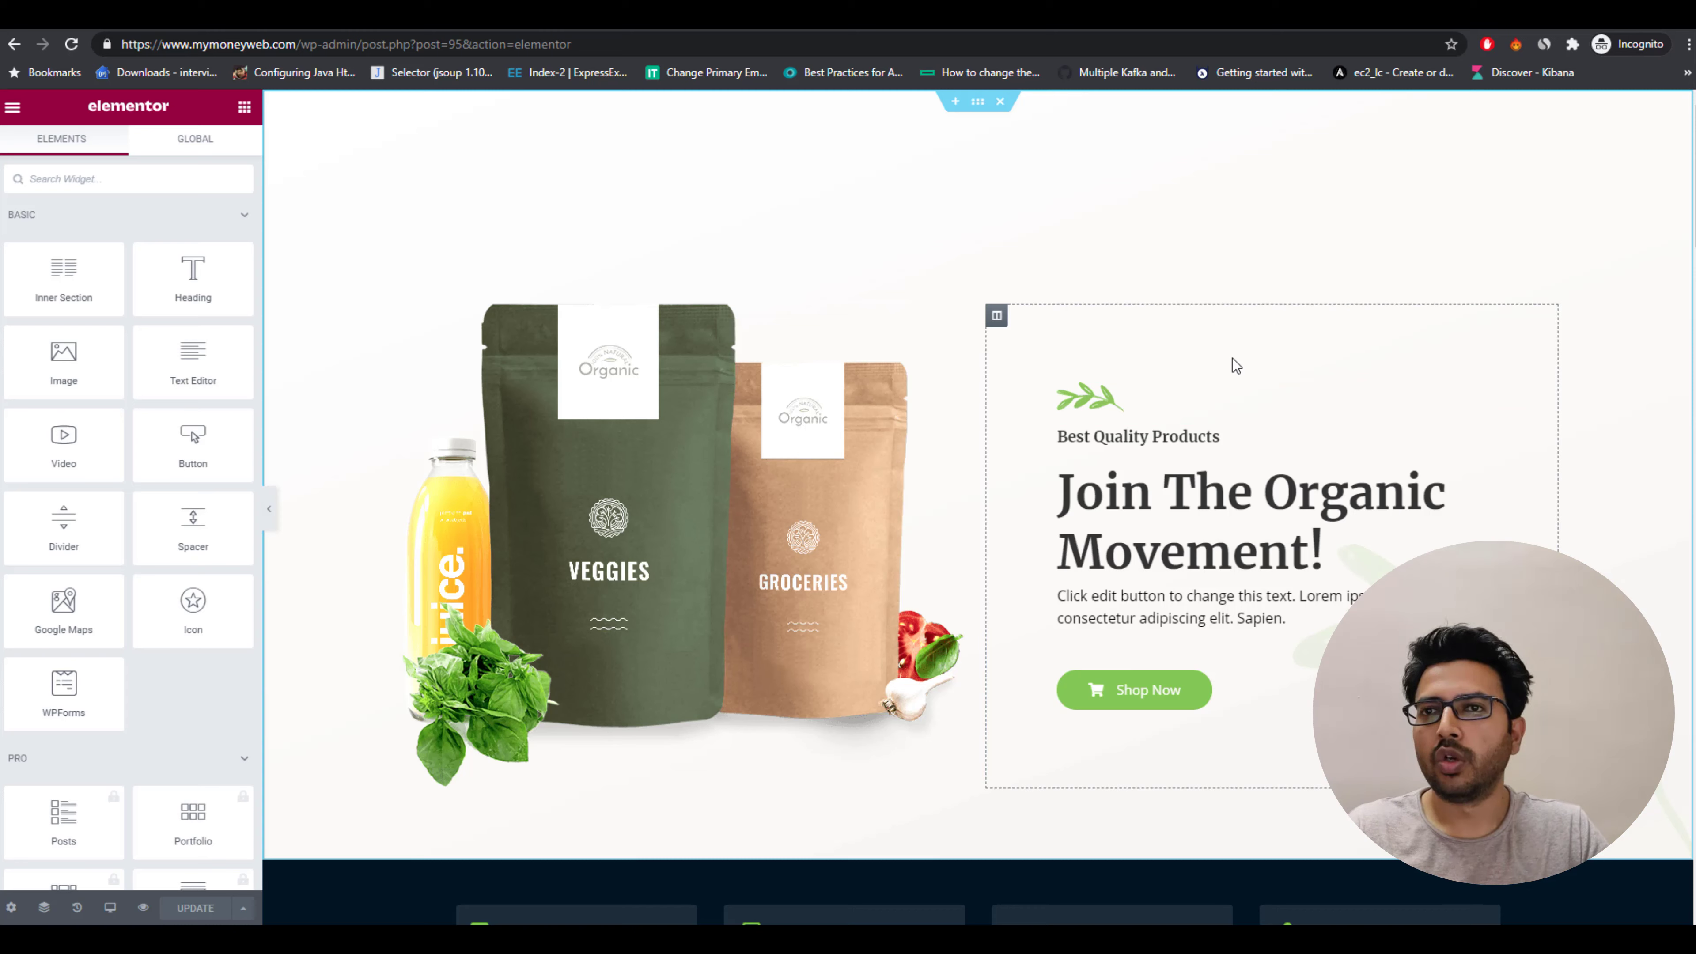
Replace the main hero heading text with My Money Web.
left_click(1155, 539)
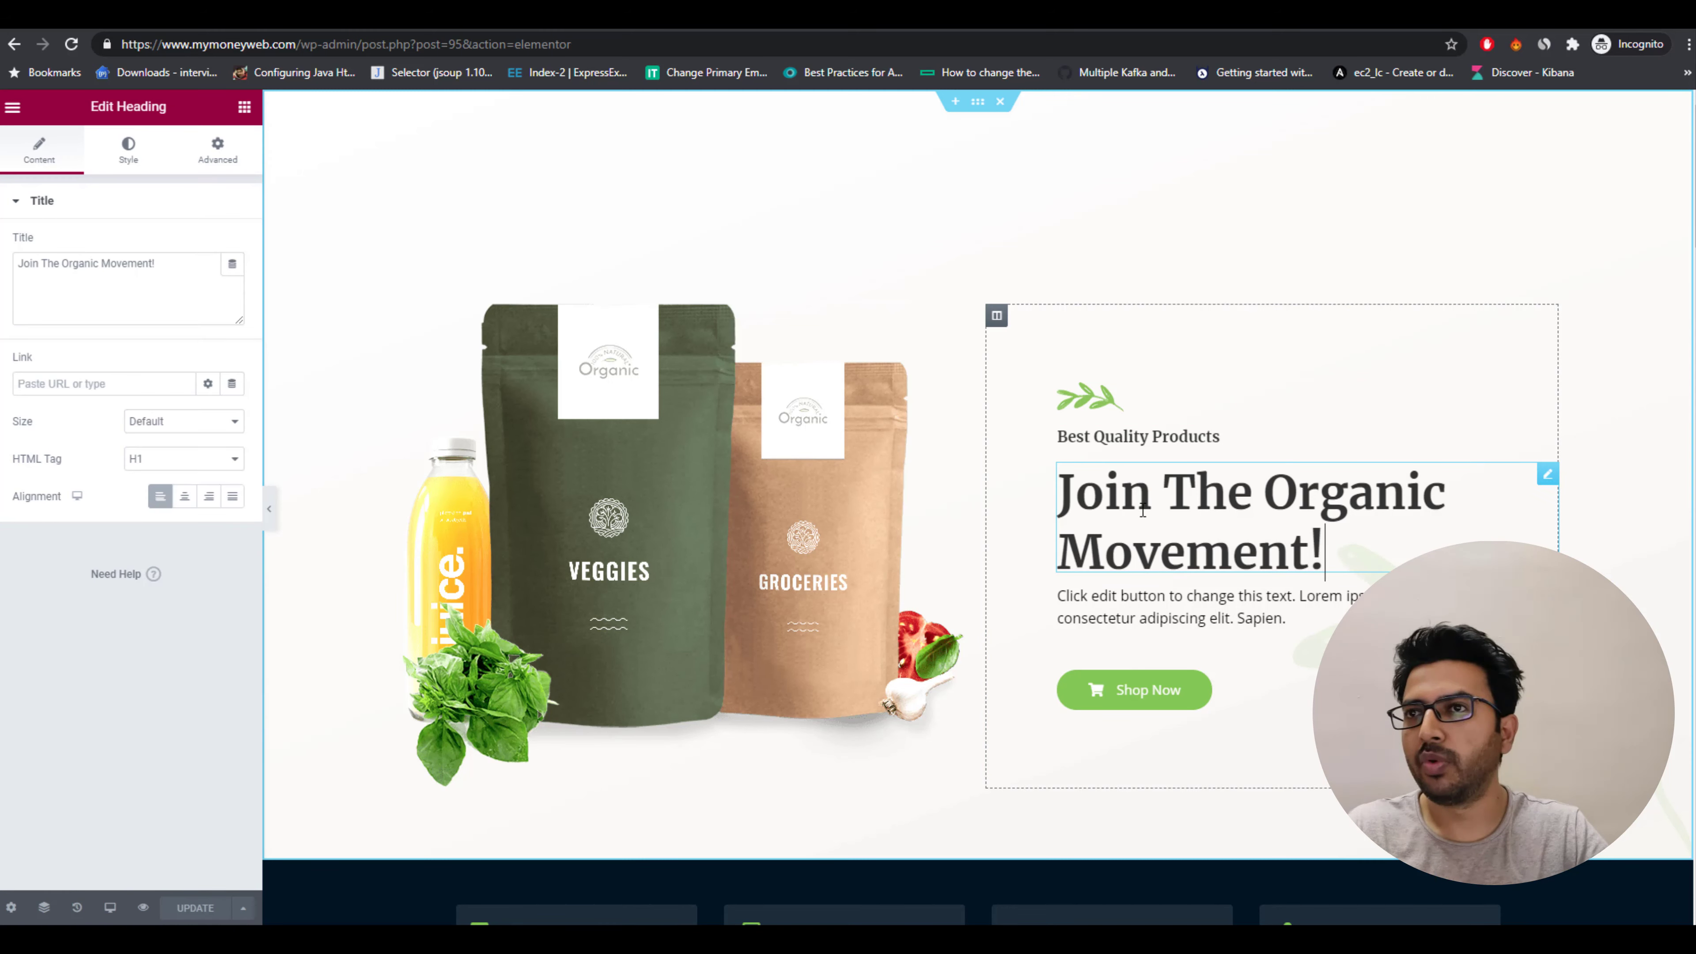
left_click_drag(1332, 541, 1058, 495)
type("My")
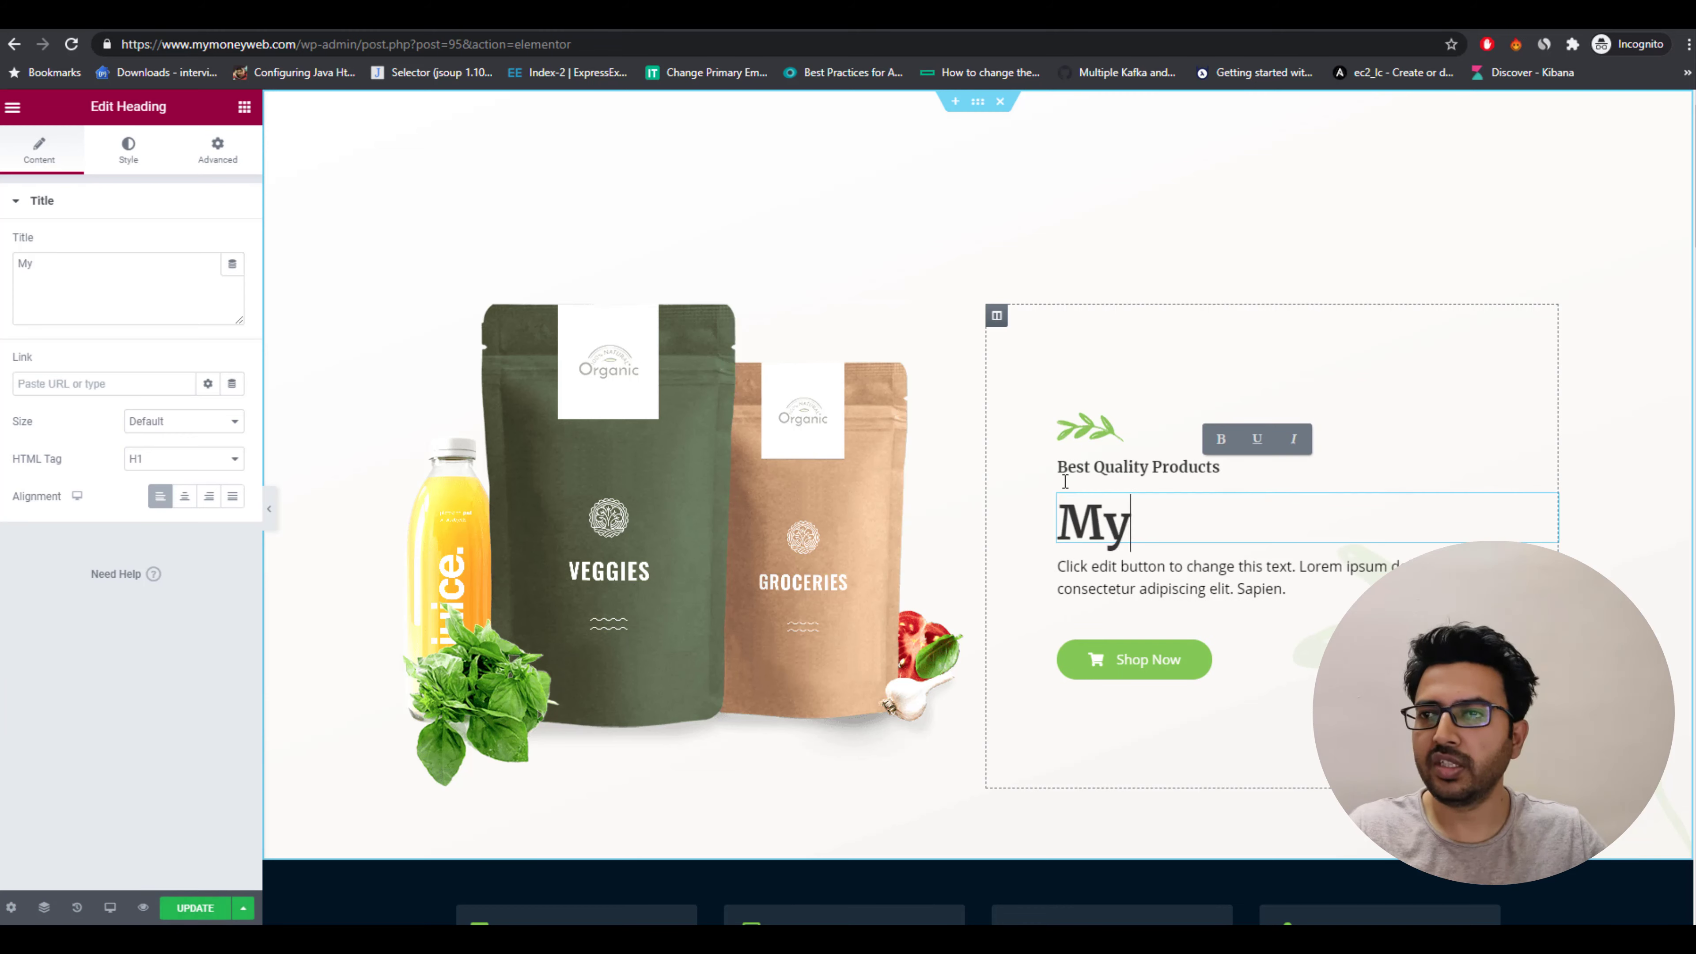
type(" Money")
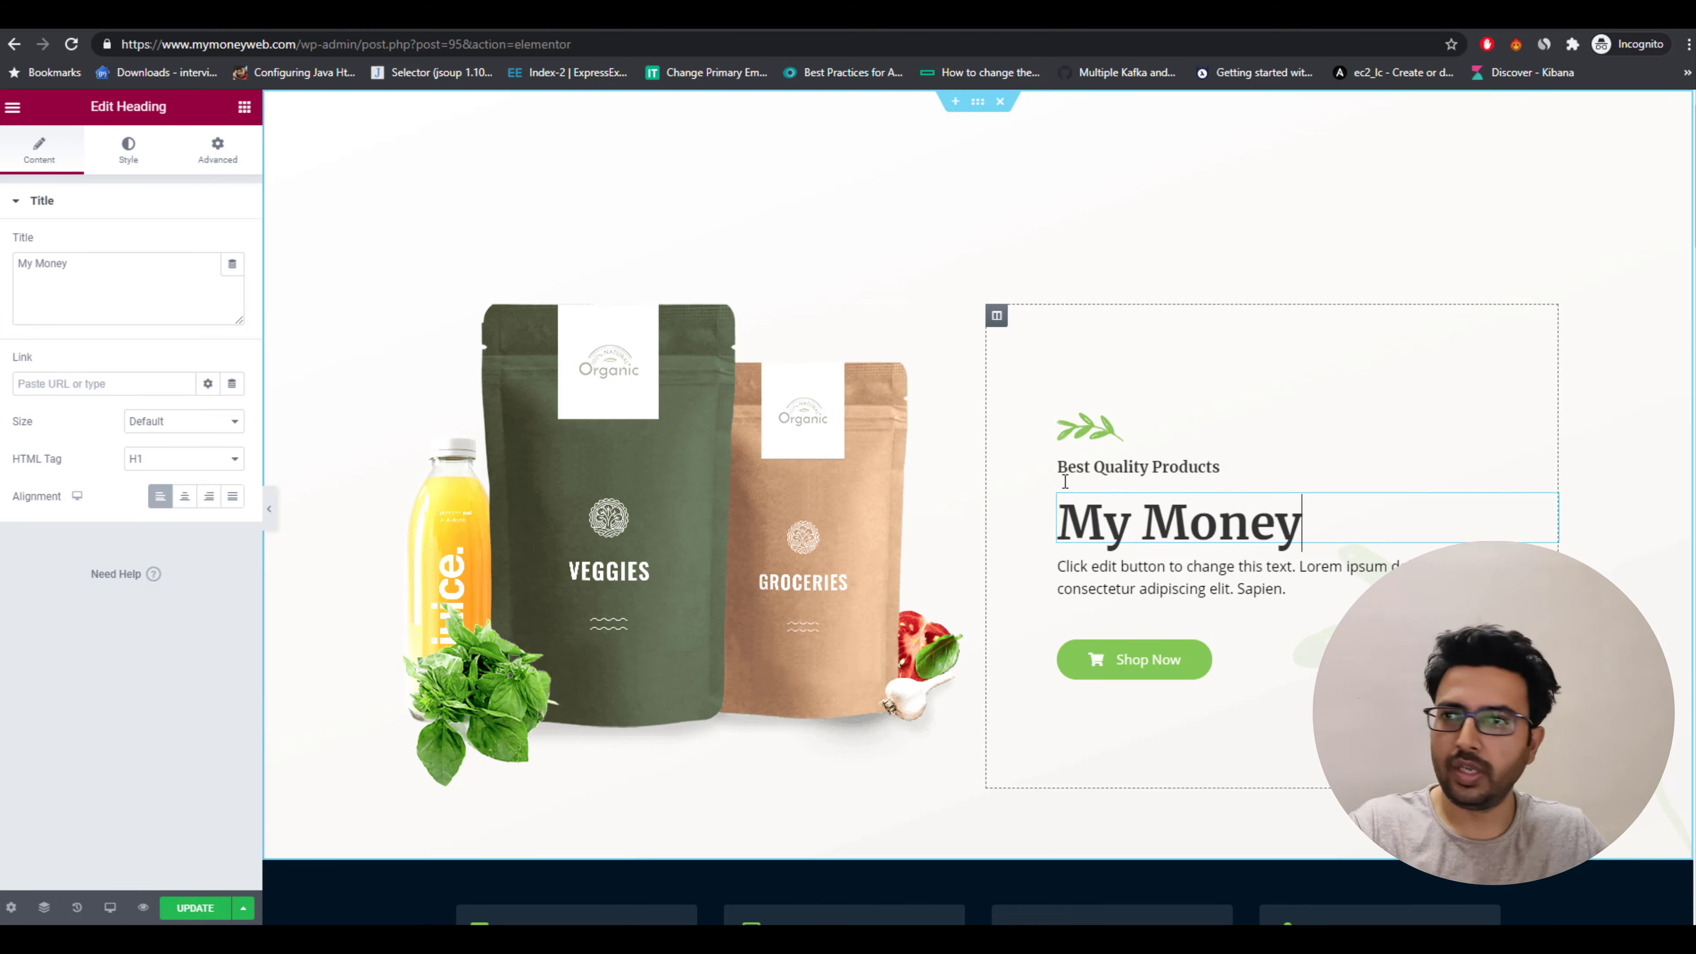
type(" Web")
Delete the leaf icon above the hero subtitle.
left_click(1174, 578)
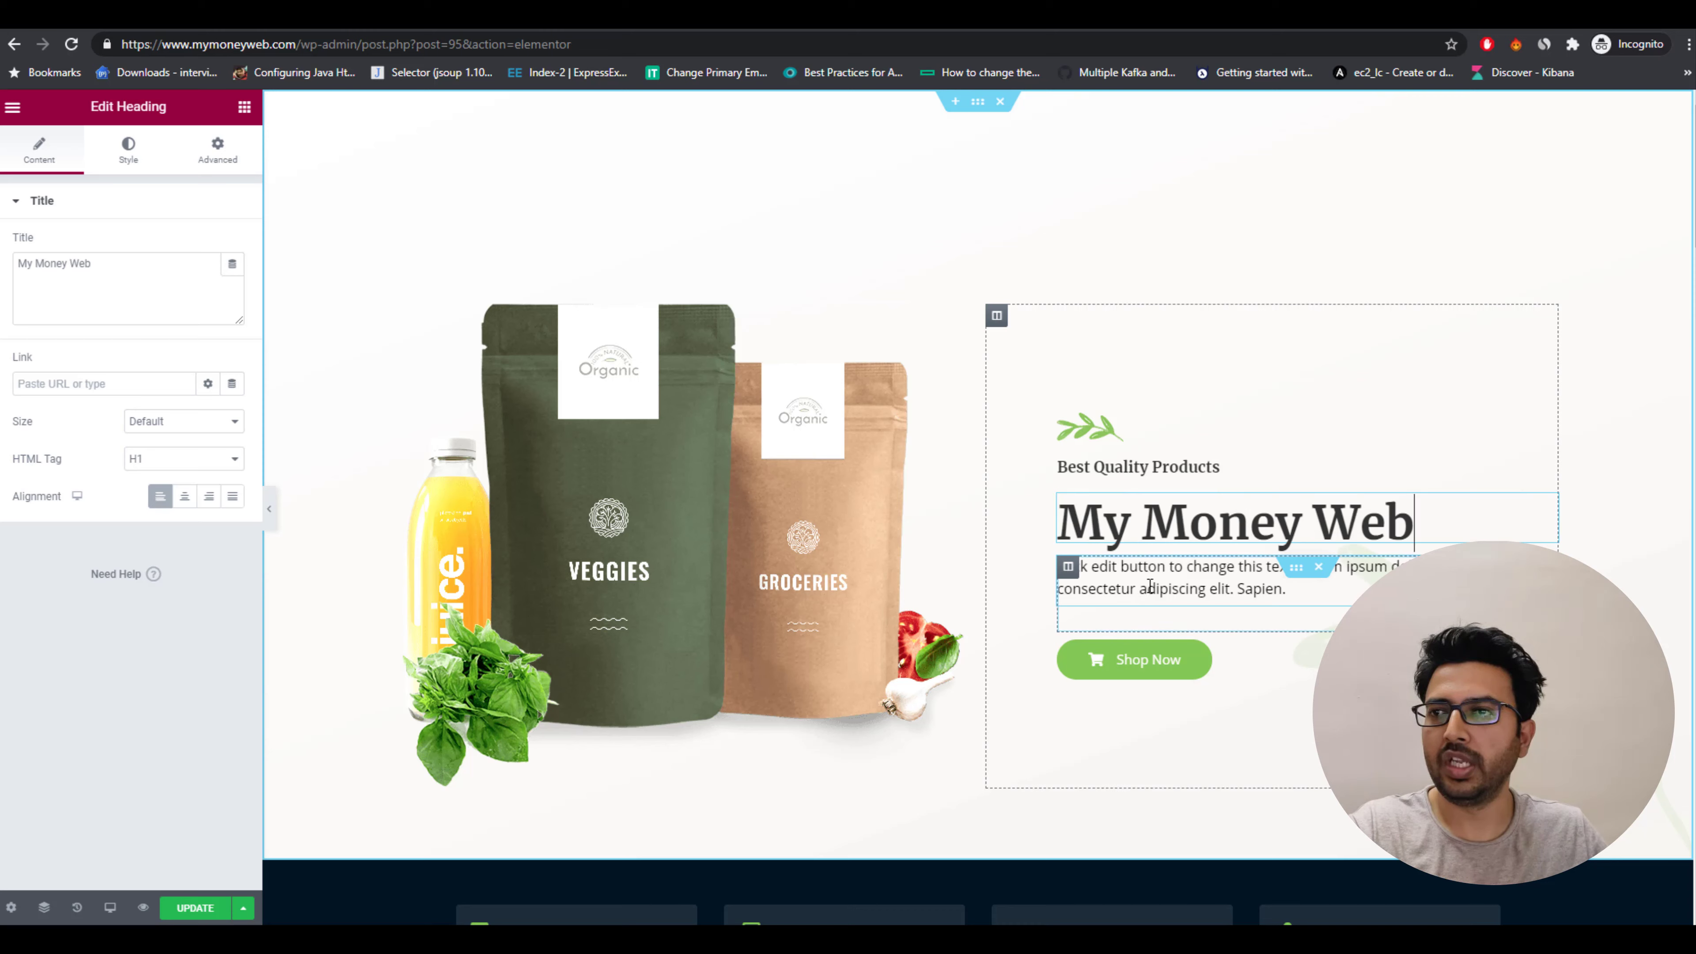
left_click(1119, 433)
key("Delete")
Change the hero subtitle to Best Money Making Guide.
left_click(1247, 448)
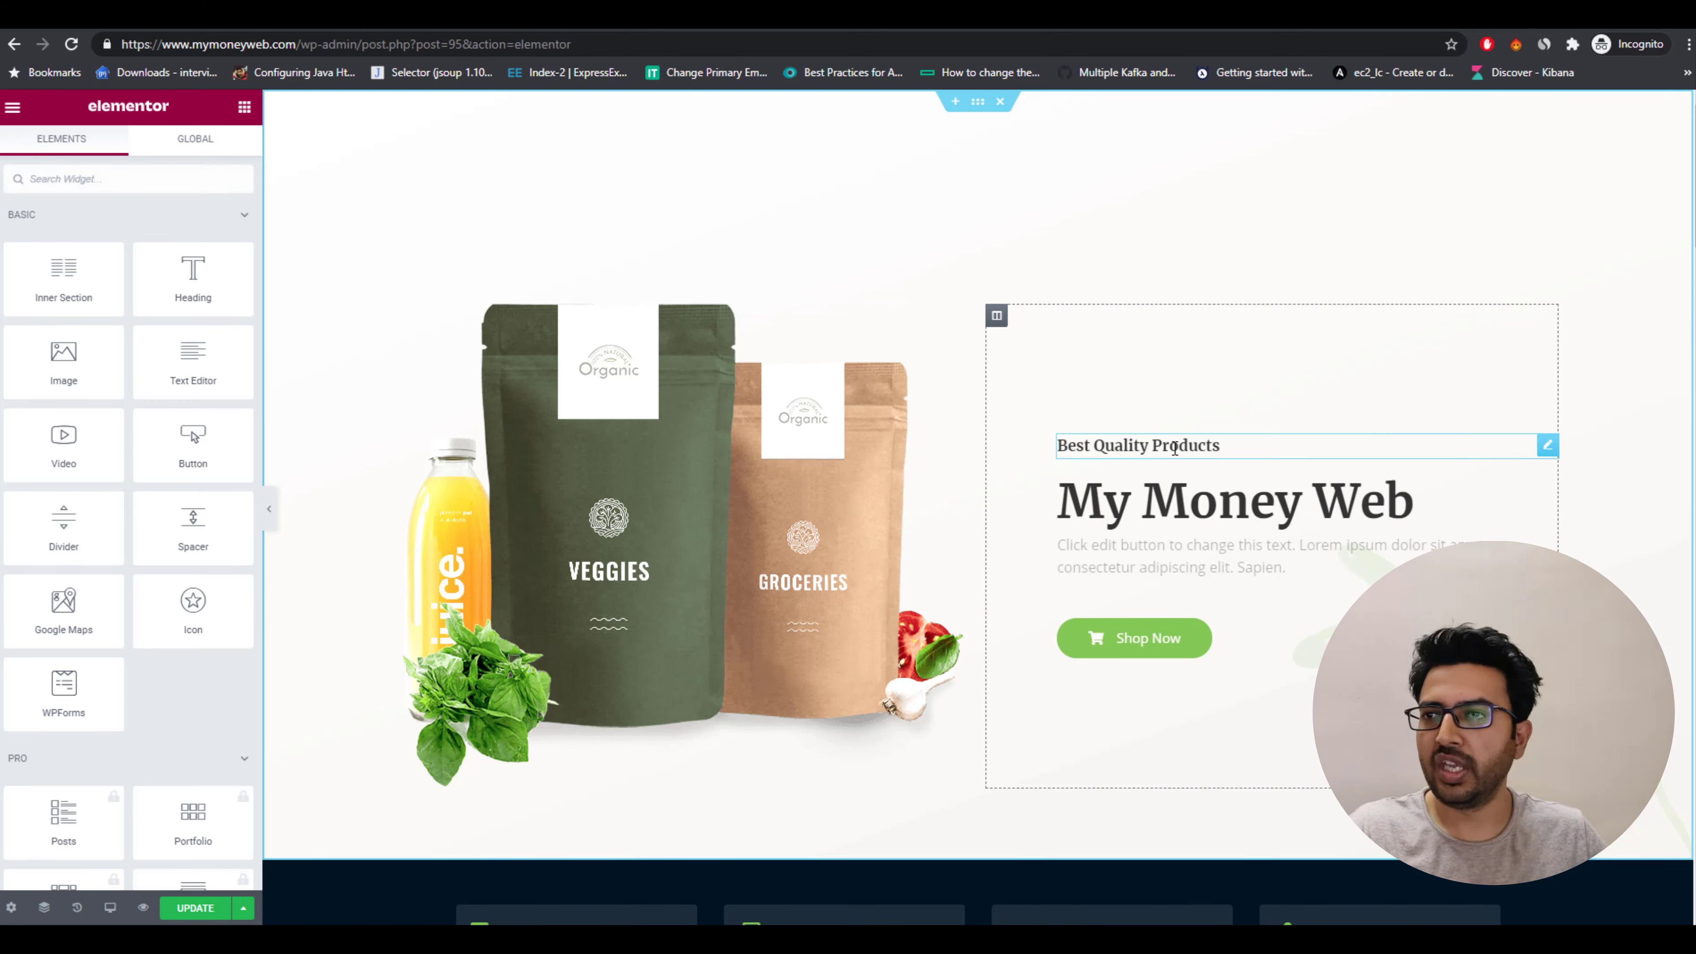
left_click_drag(1246, 450, 995, 449)
type("B")
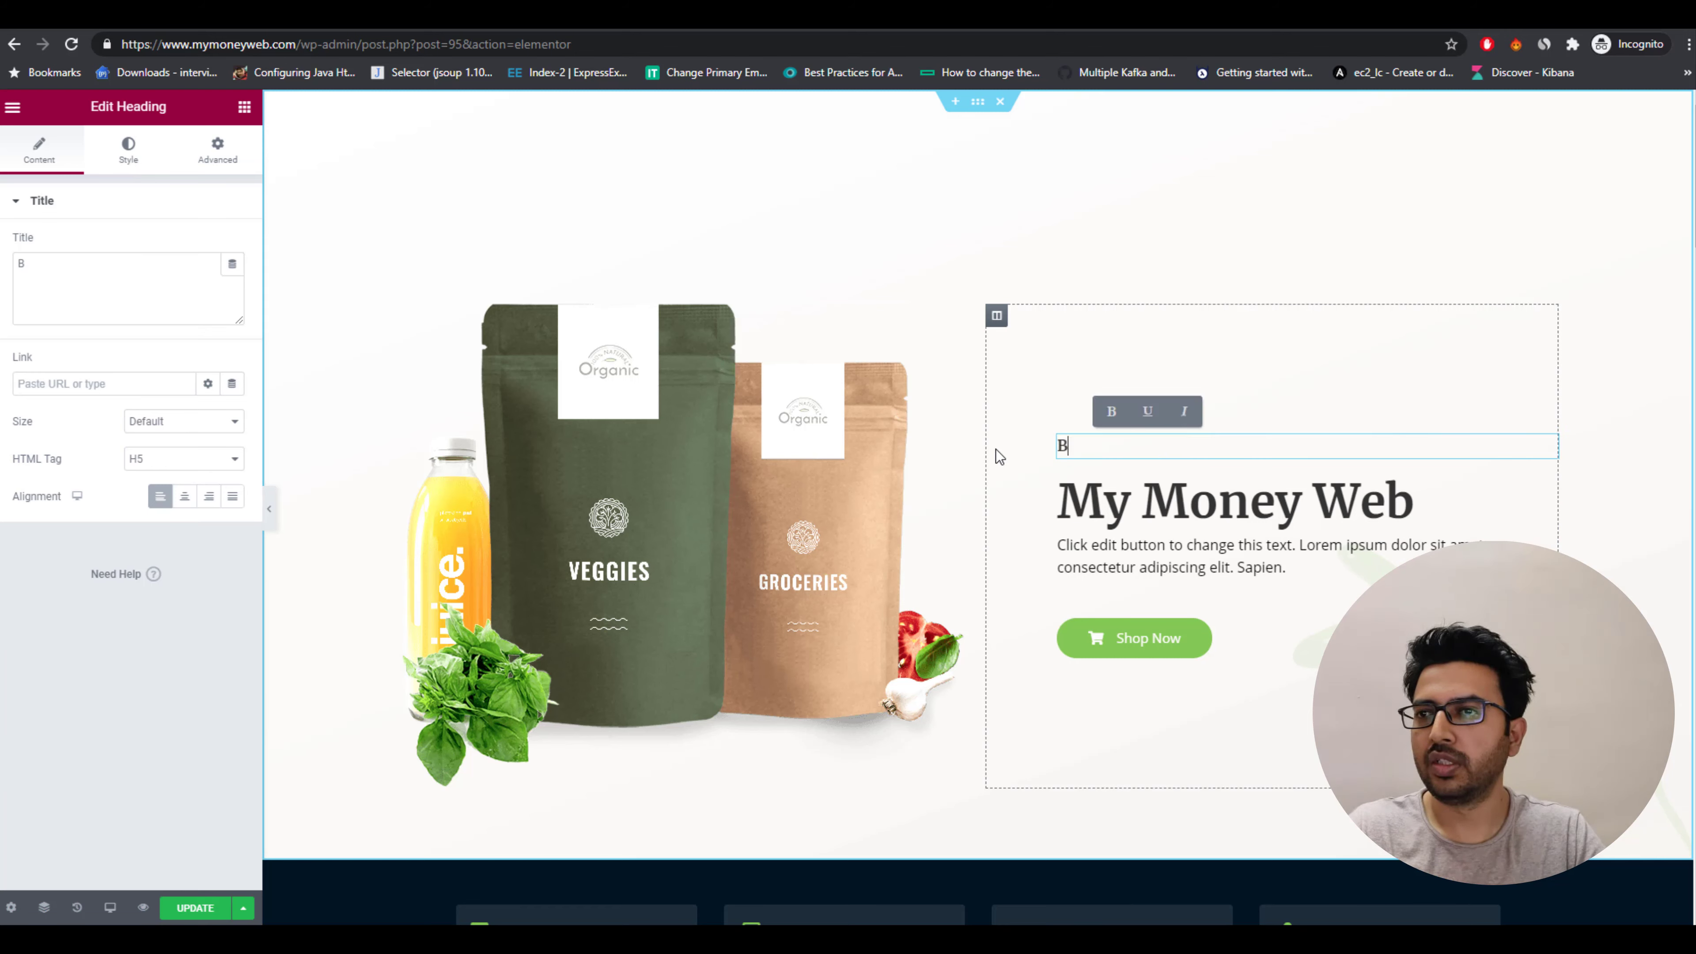
type("est Money")
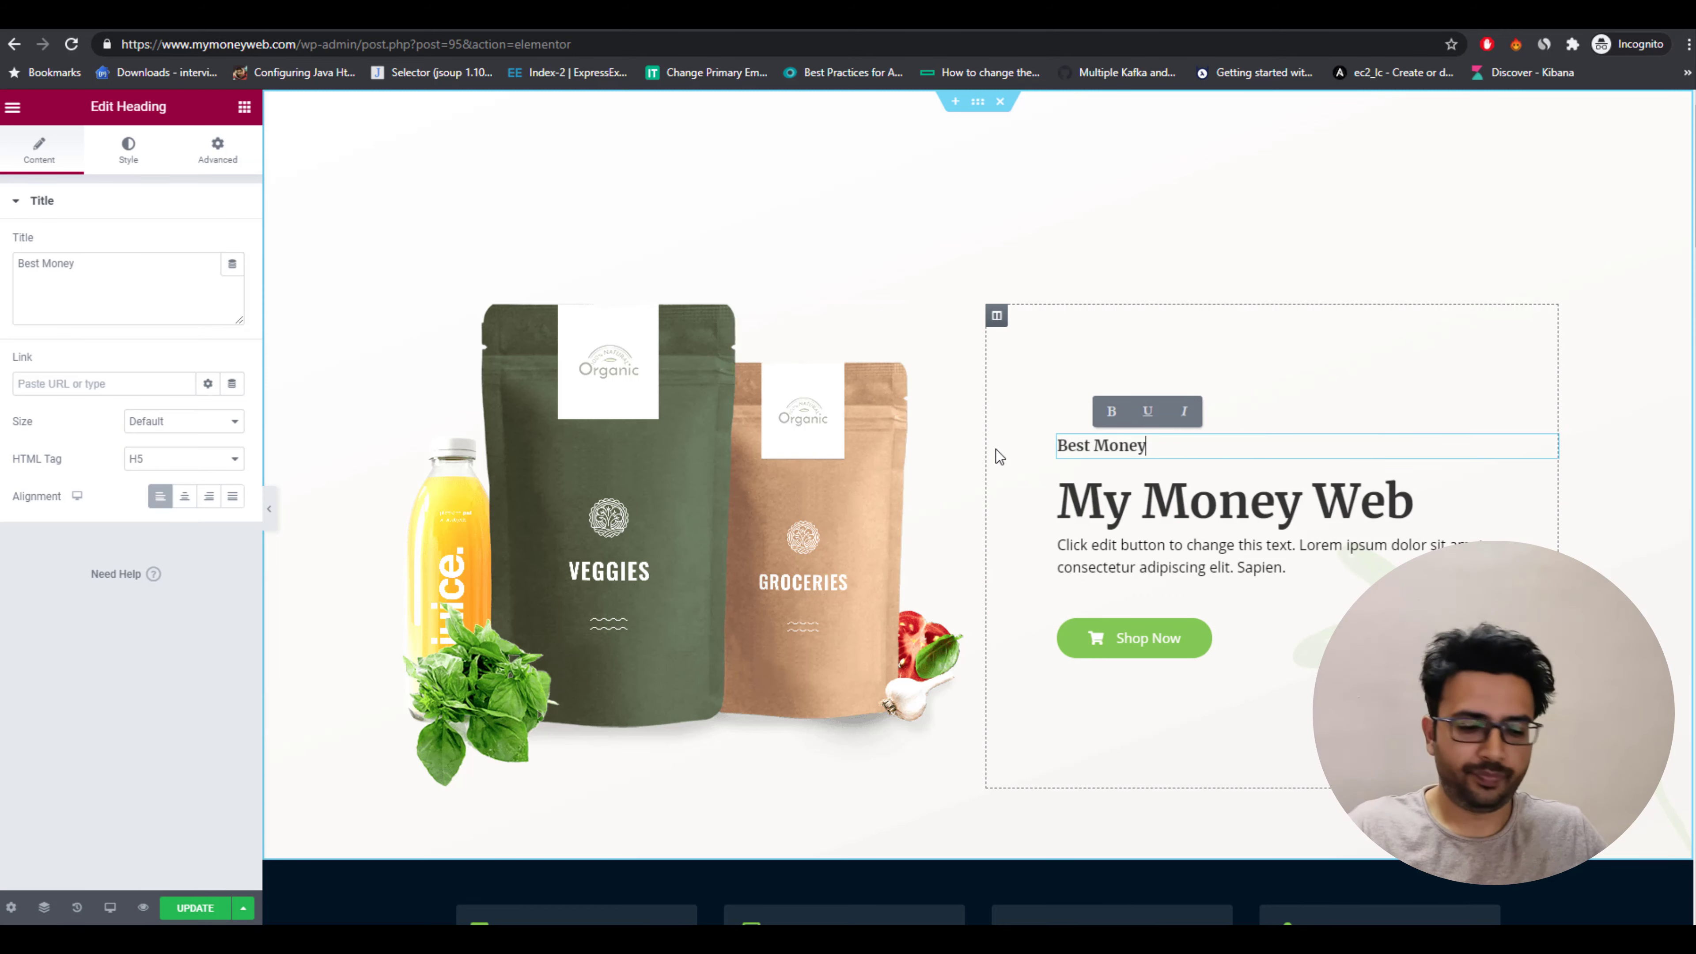
type(" Making GUid")
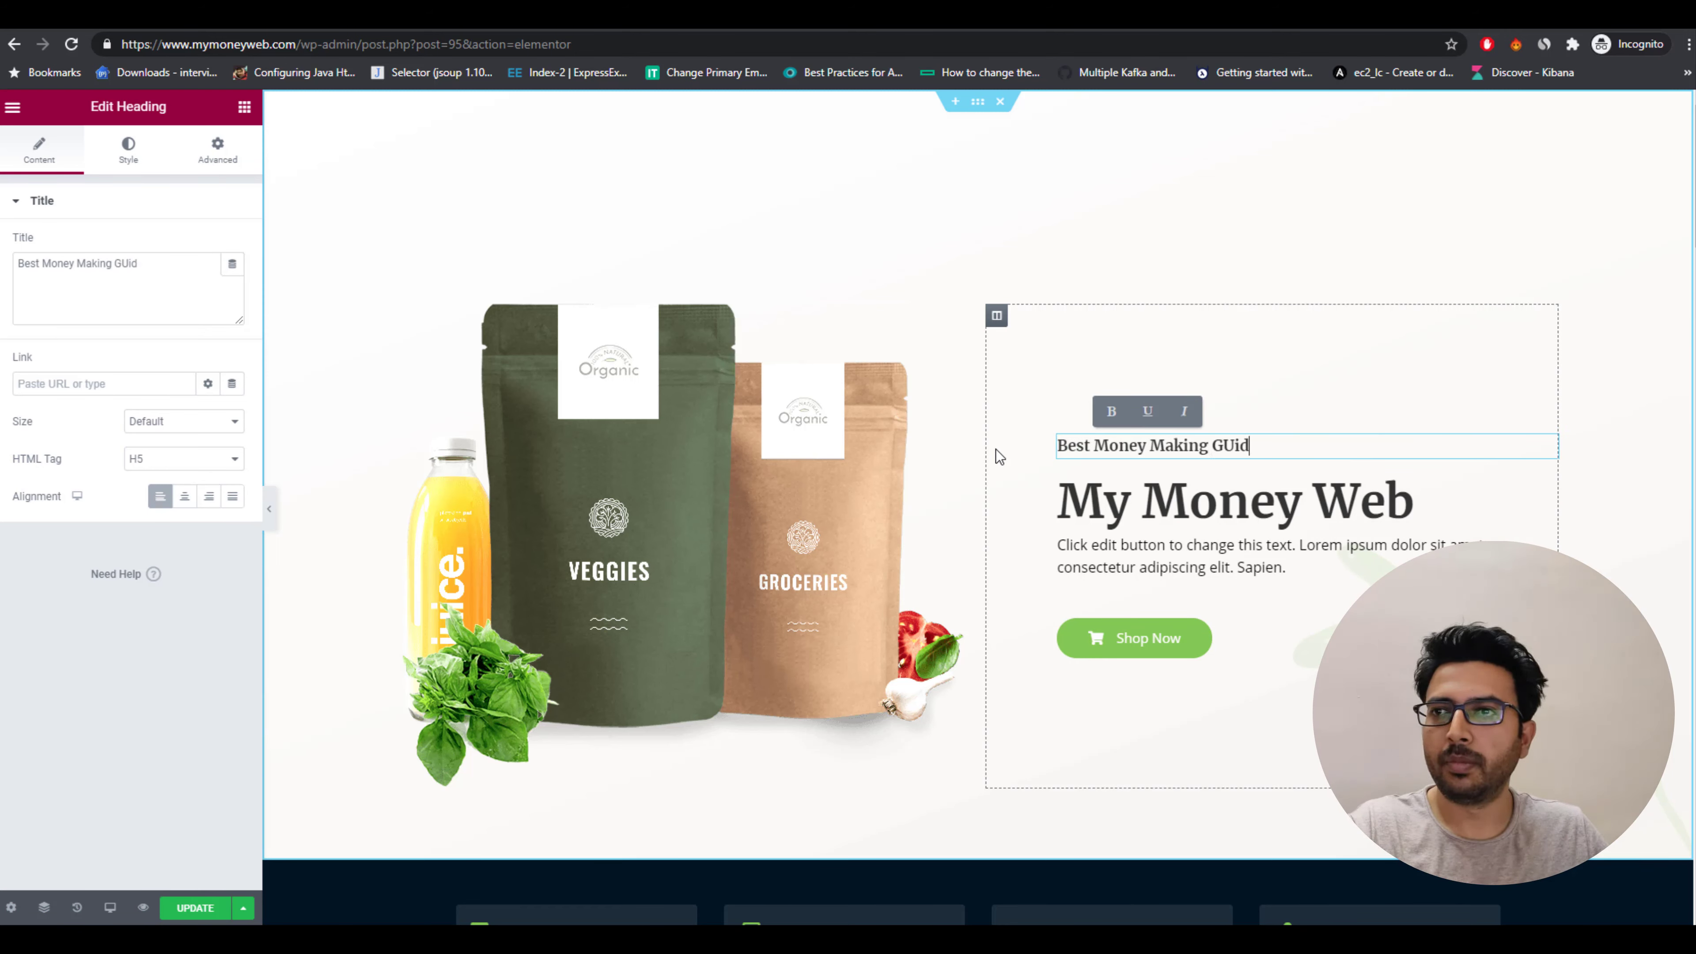
key("BackSpace")
key("BackSpace")
type("uide")
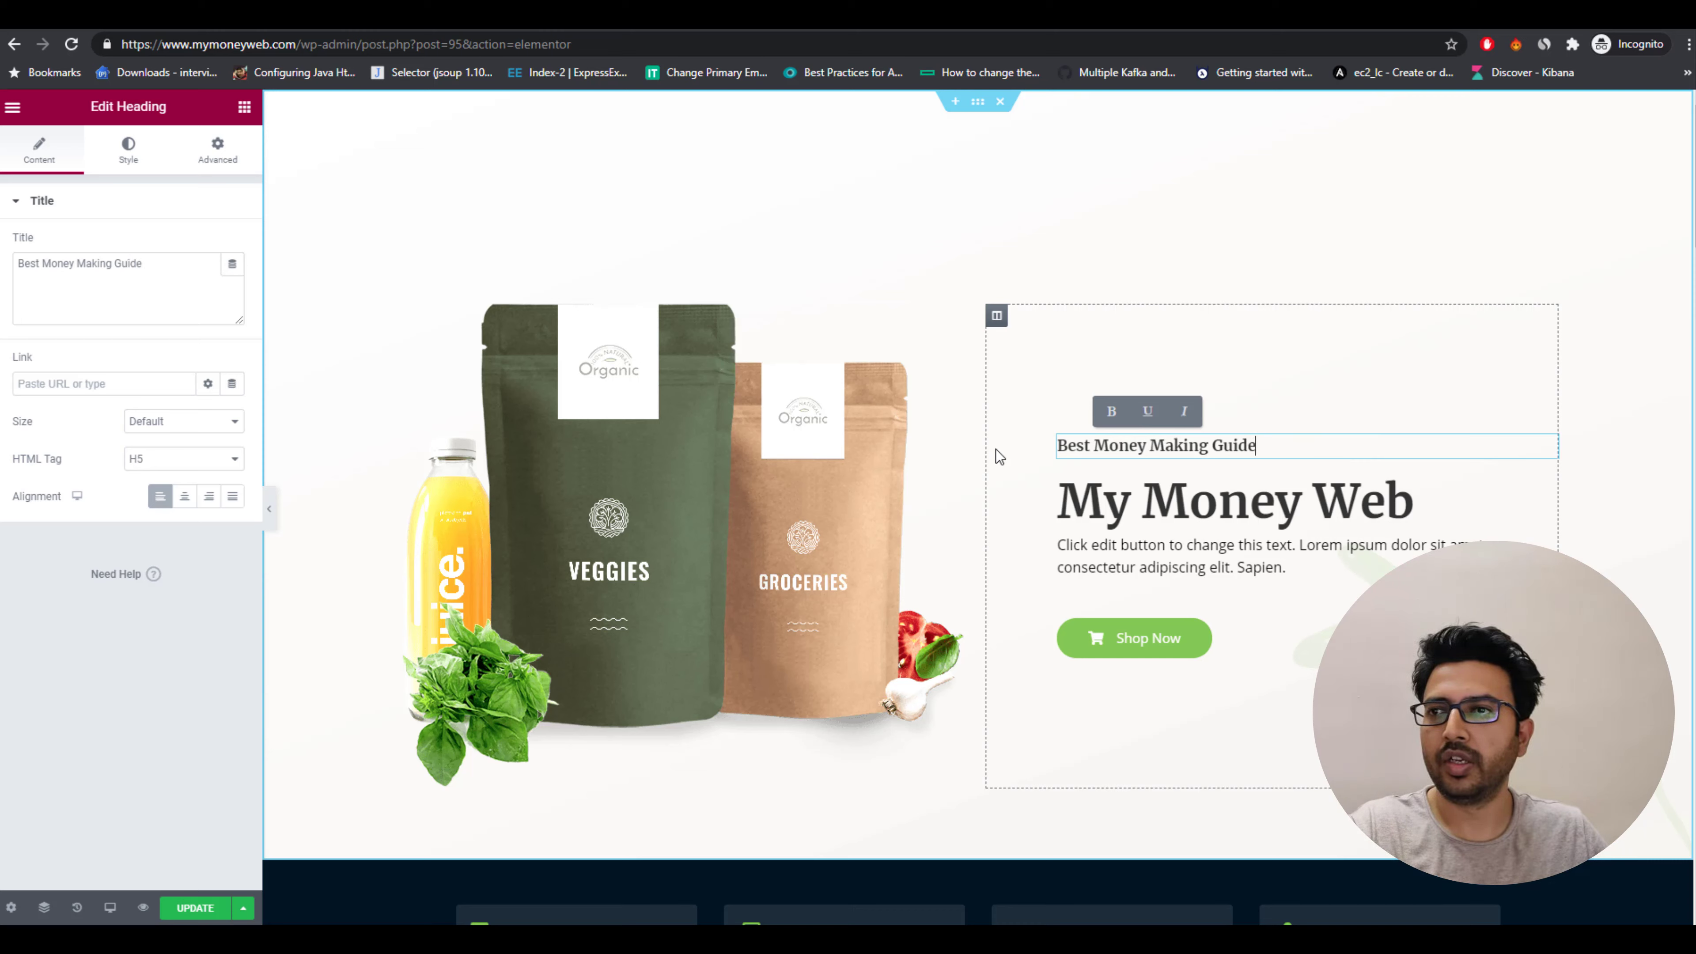
Replace the hero description text with Get started on your money making journey with us today...
left_click(1221, 549)
left_click_drag(1286, 567, 1011, 537)
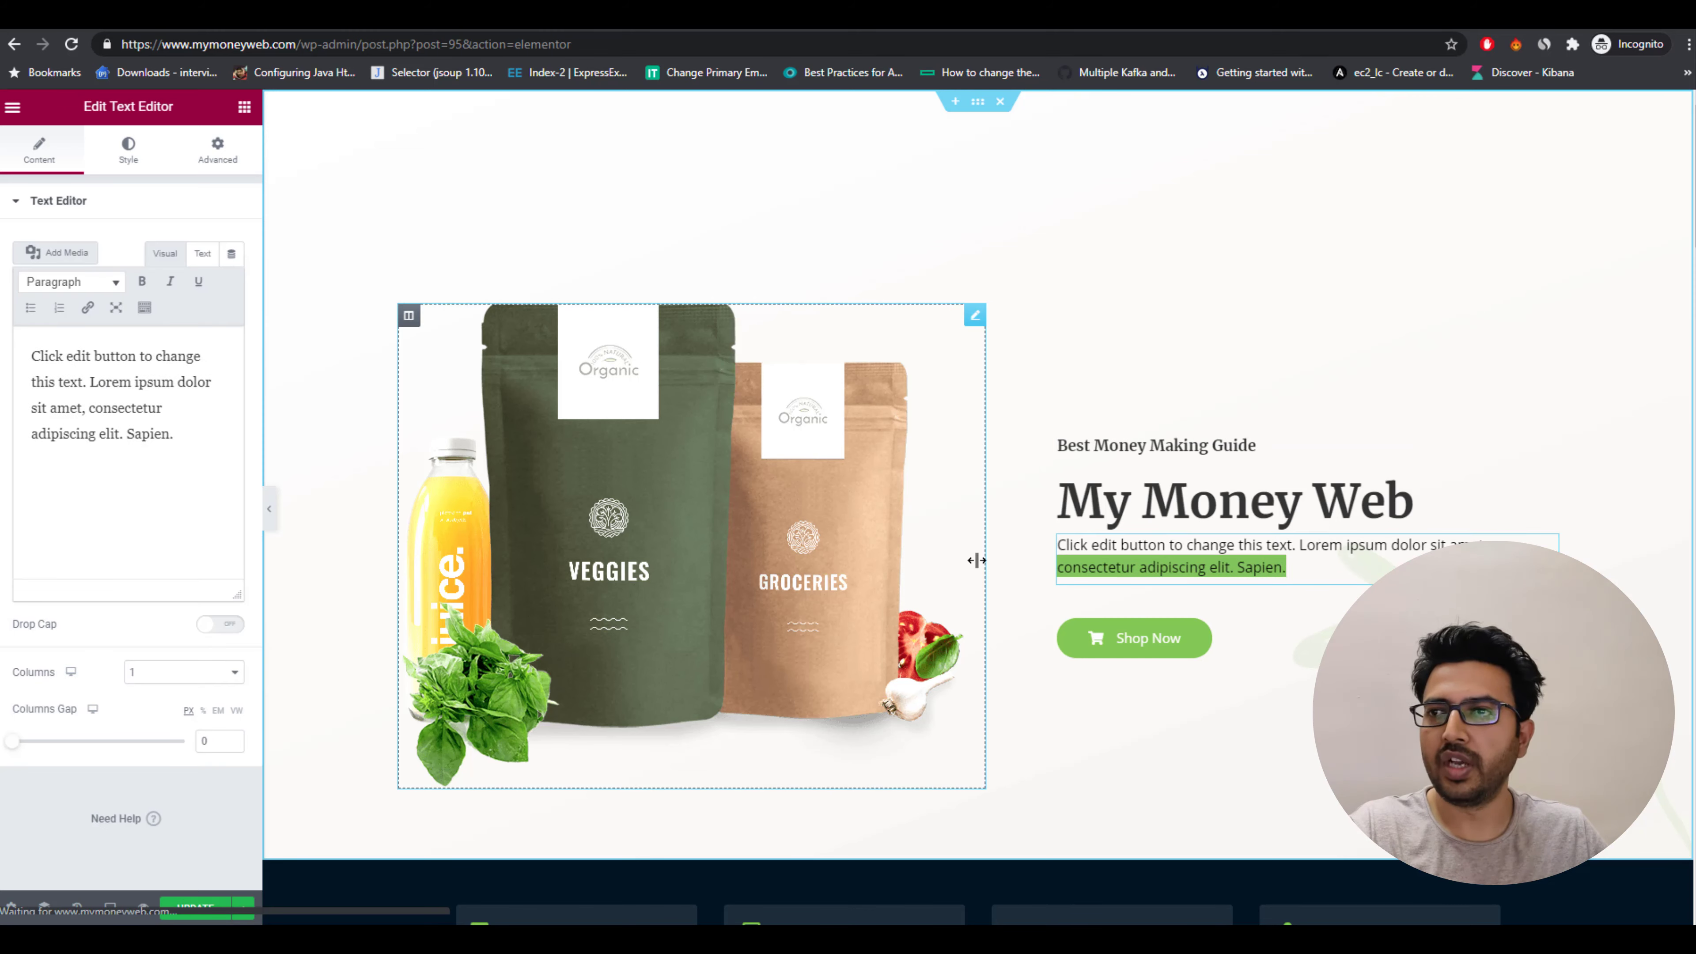
type("Get")
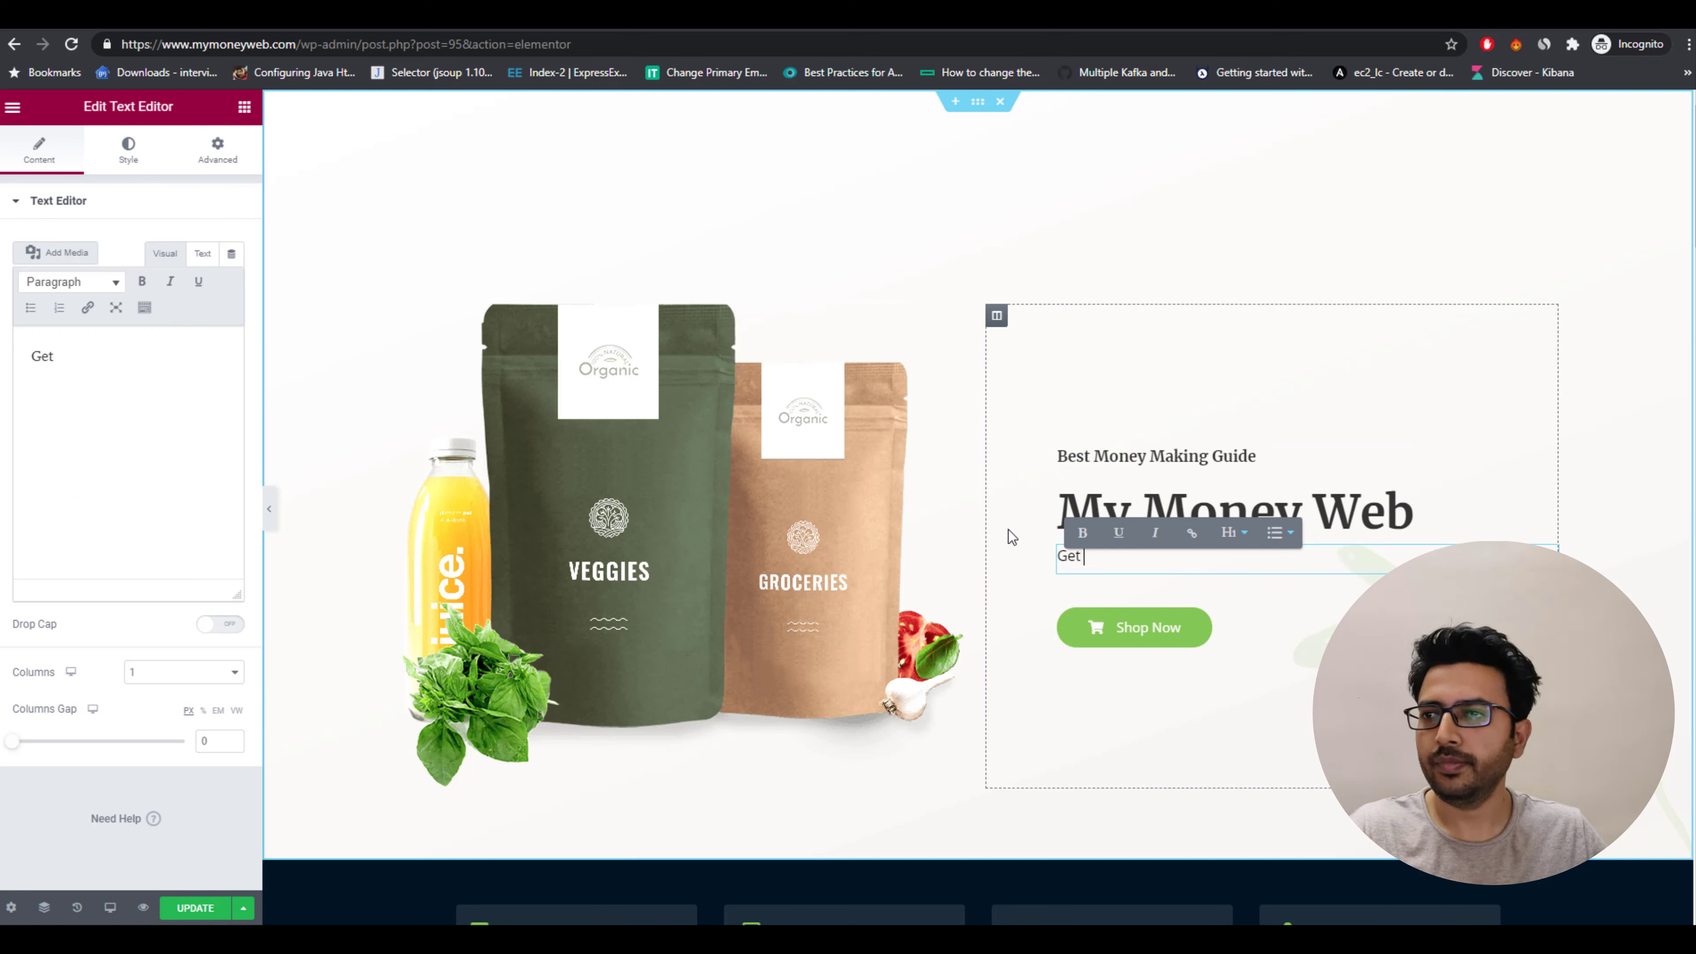
type(" started o")
type("n ")
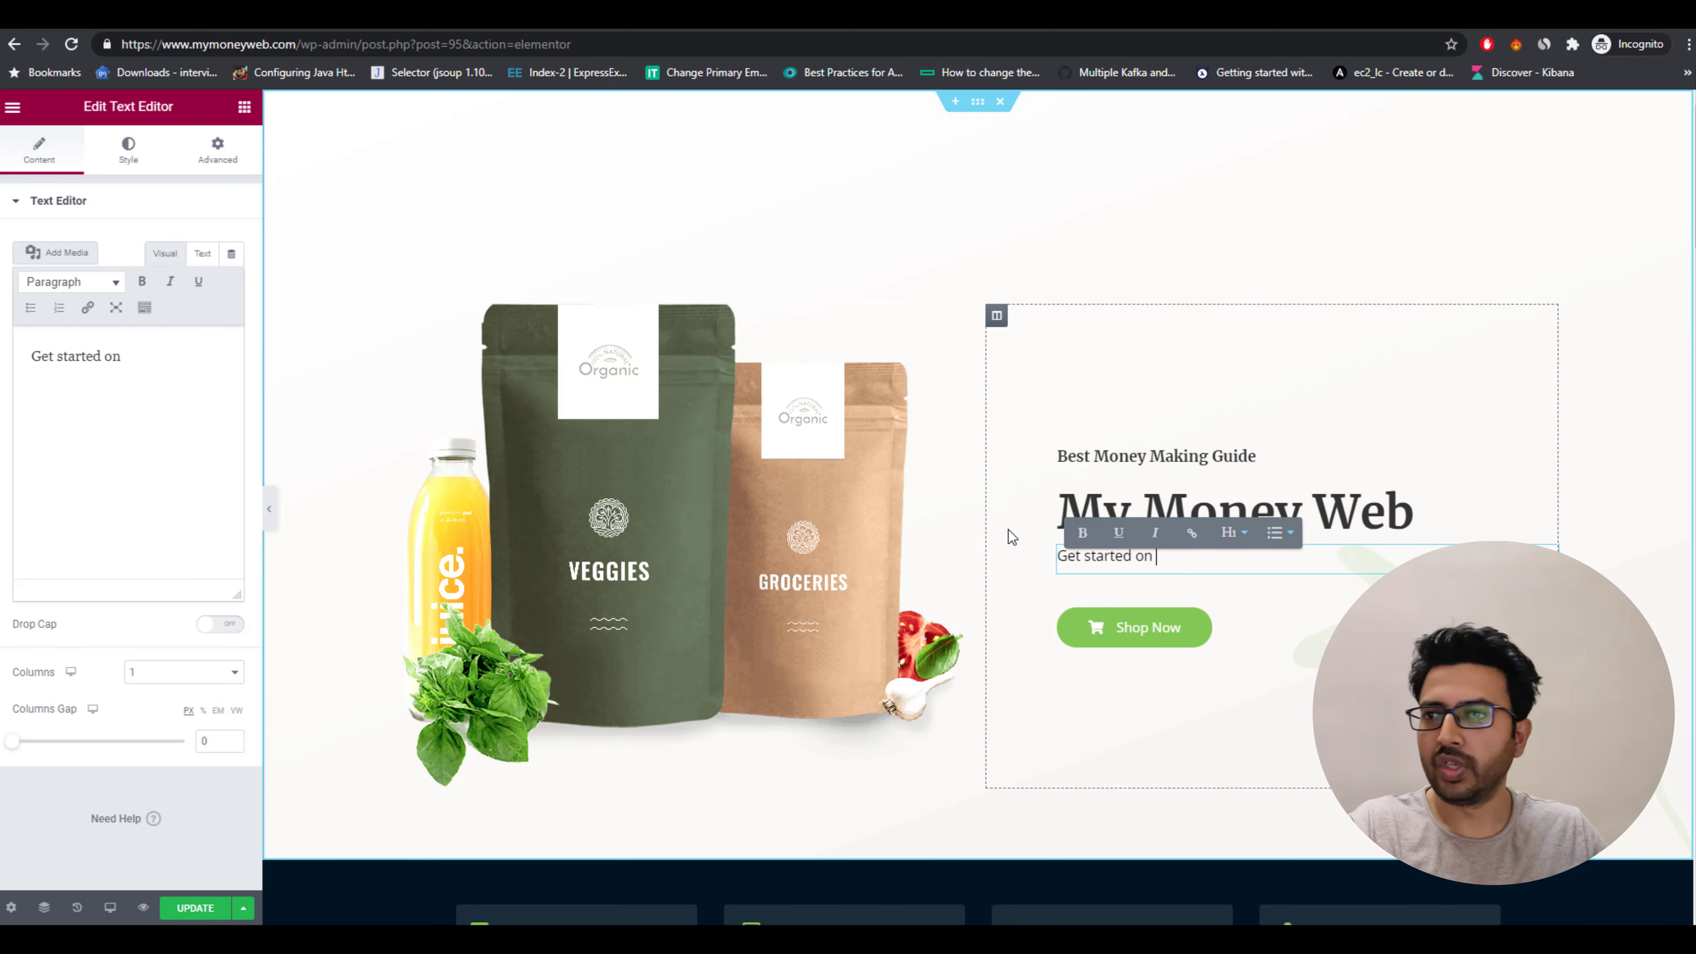
type("your money")
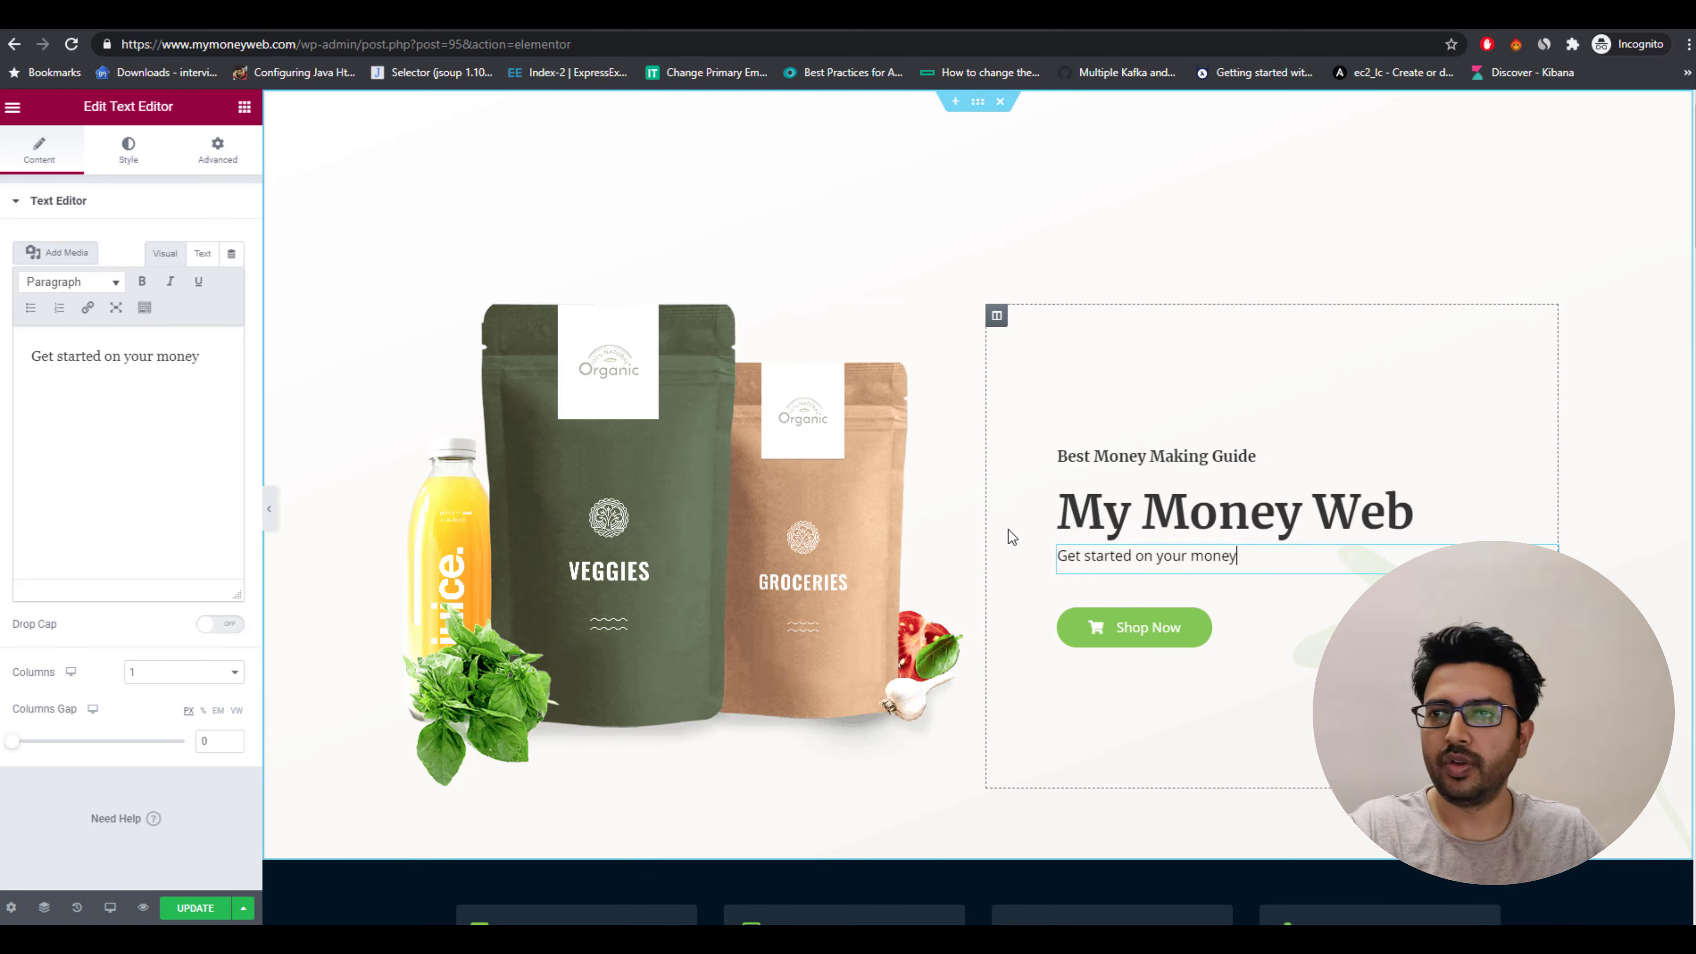
type(" making jou")
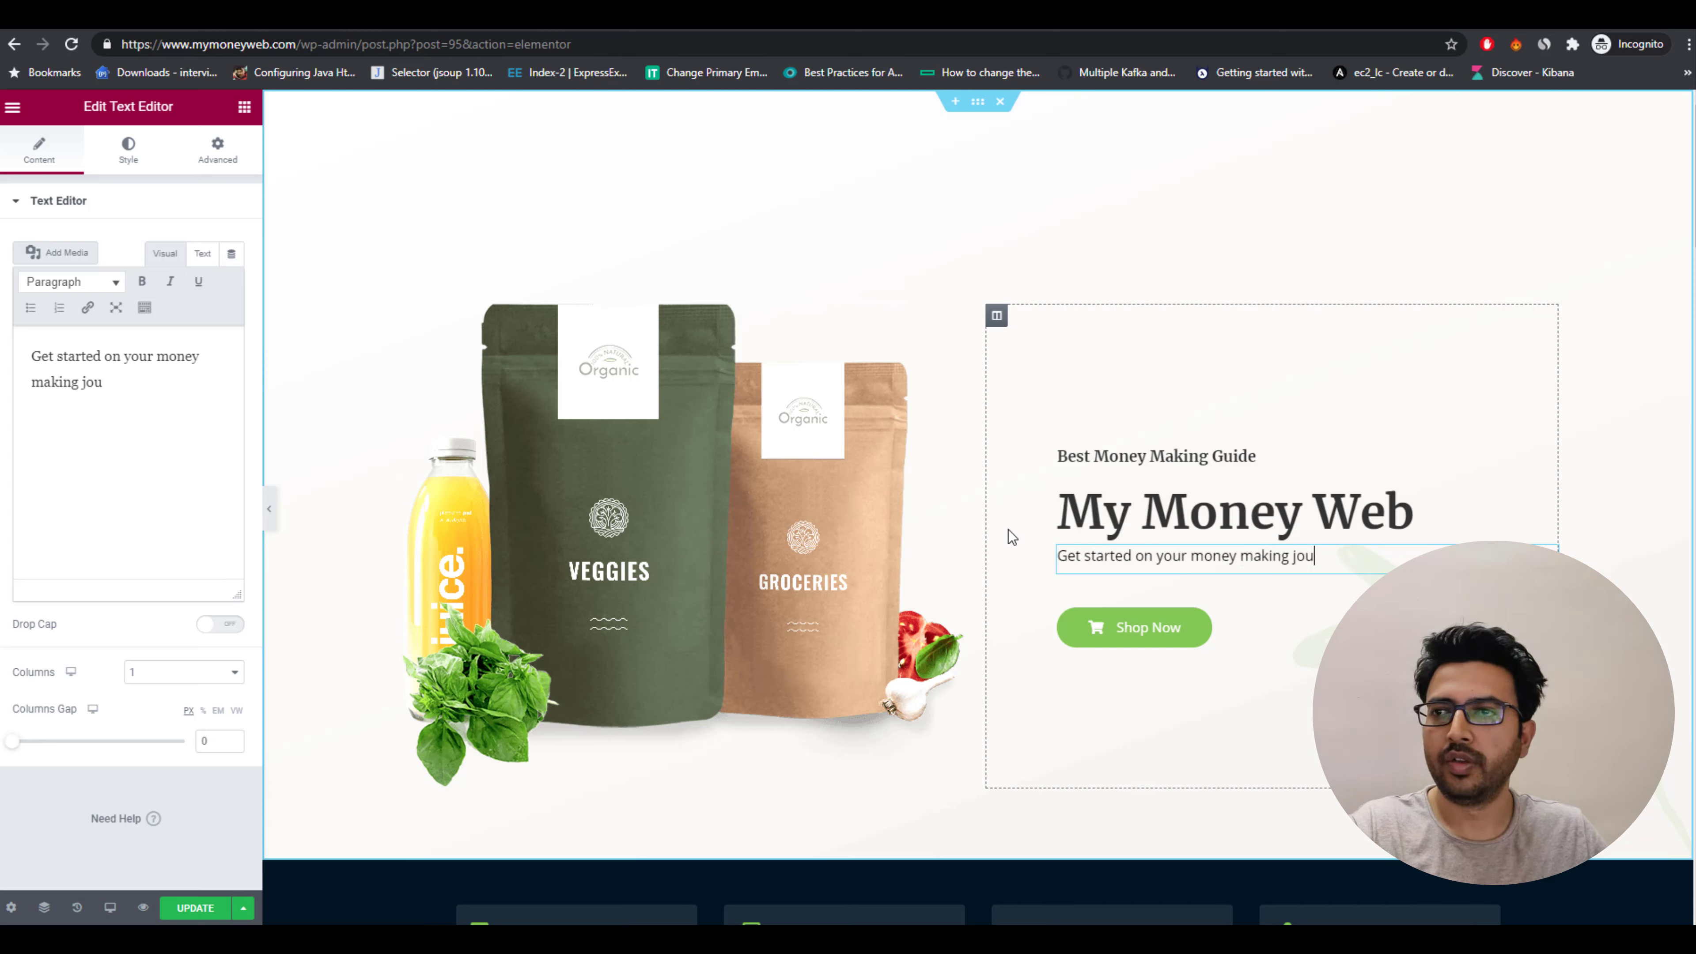
type("rney")
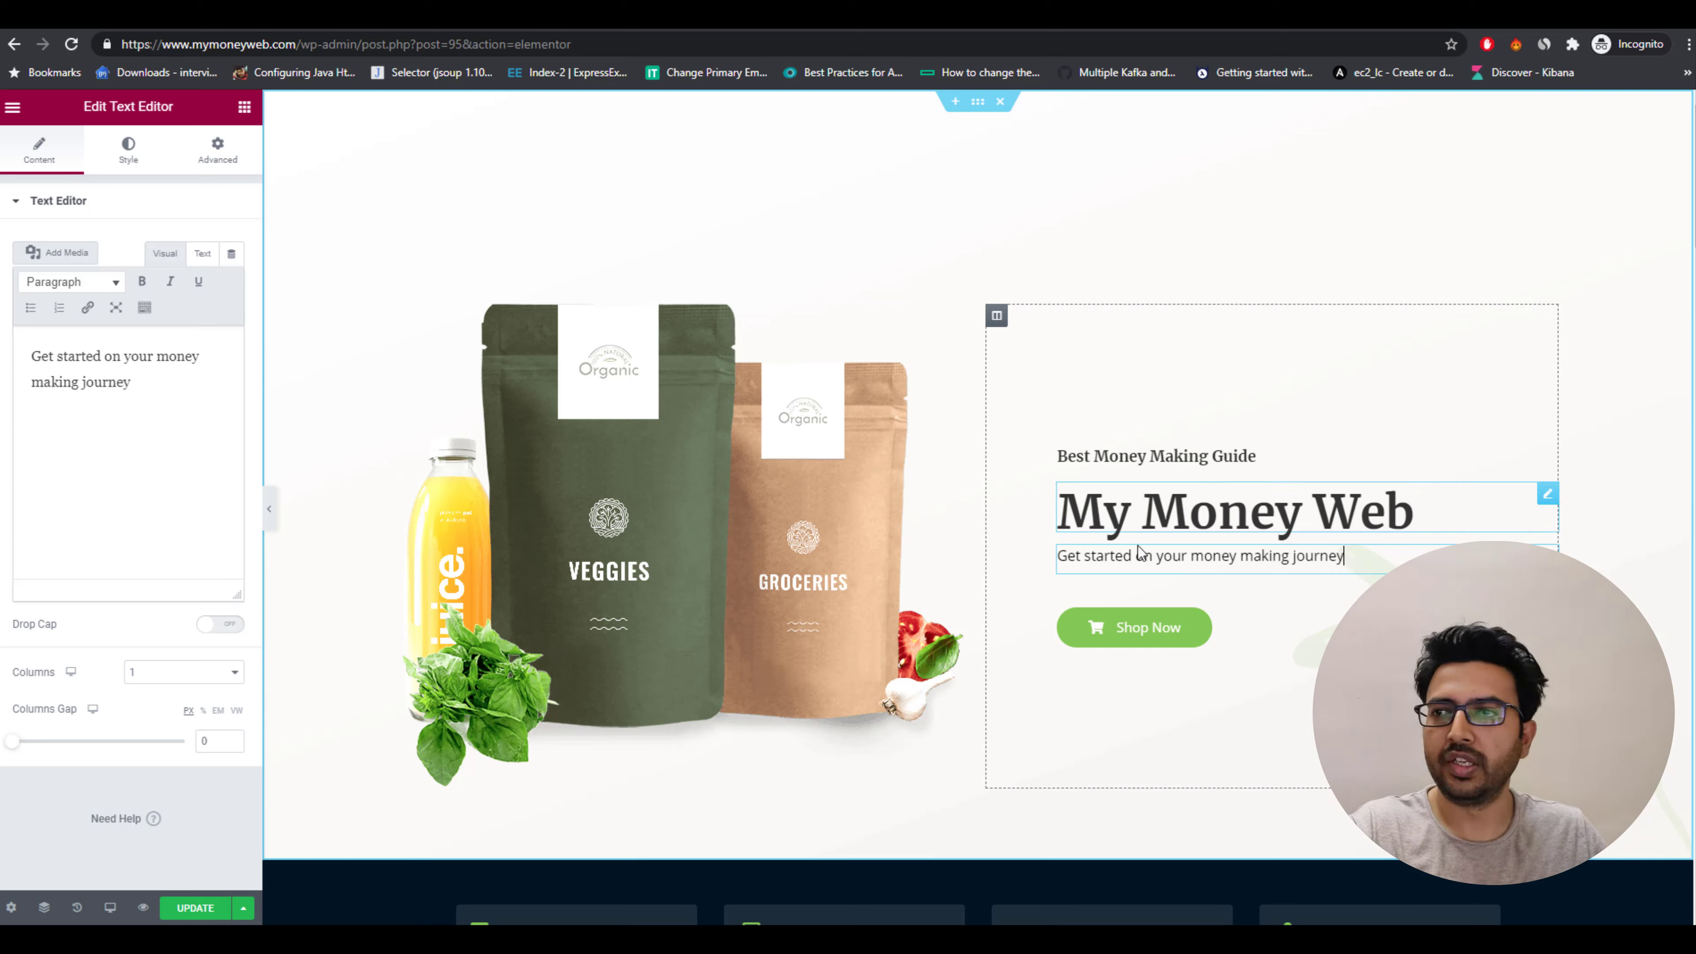
type(" with")
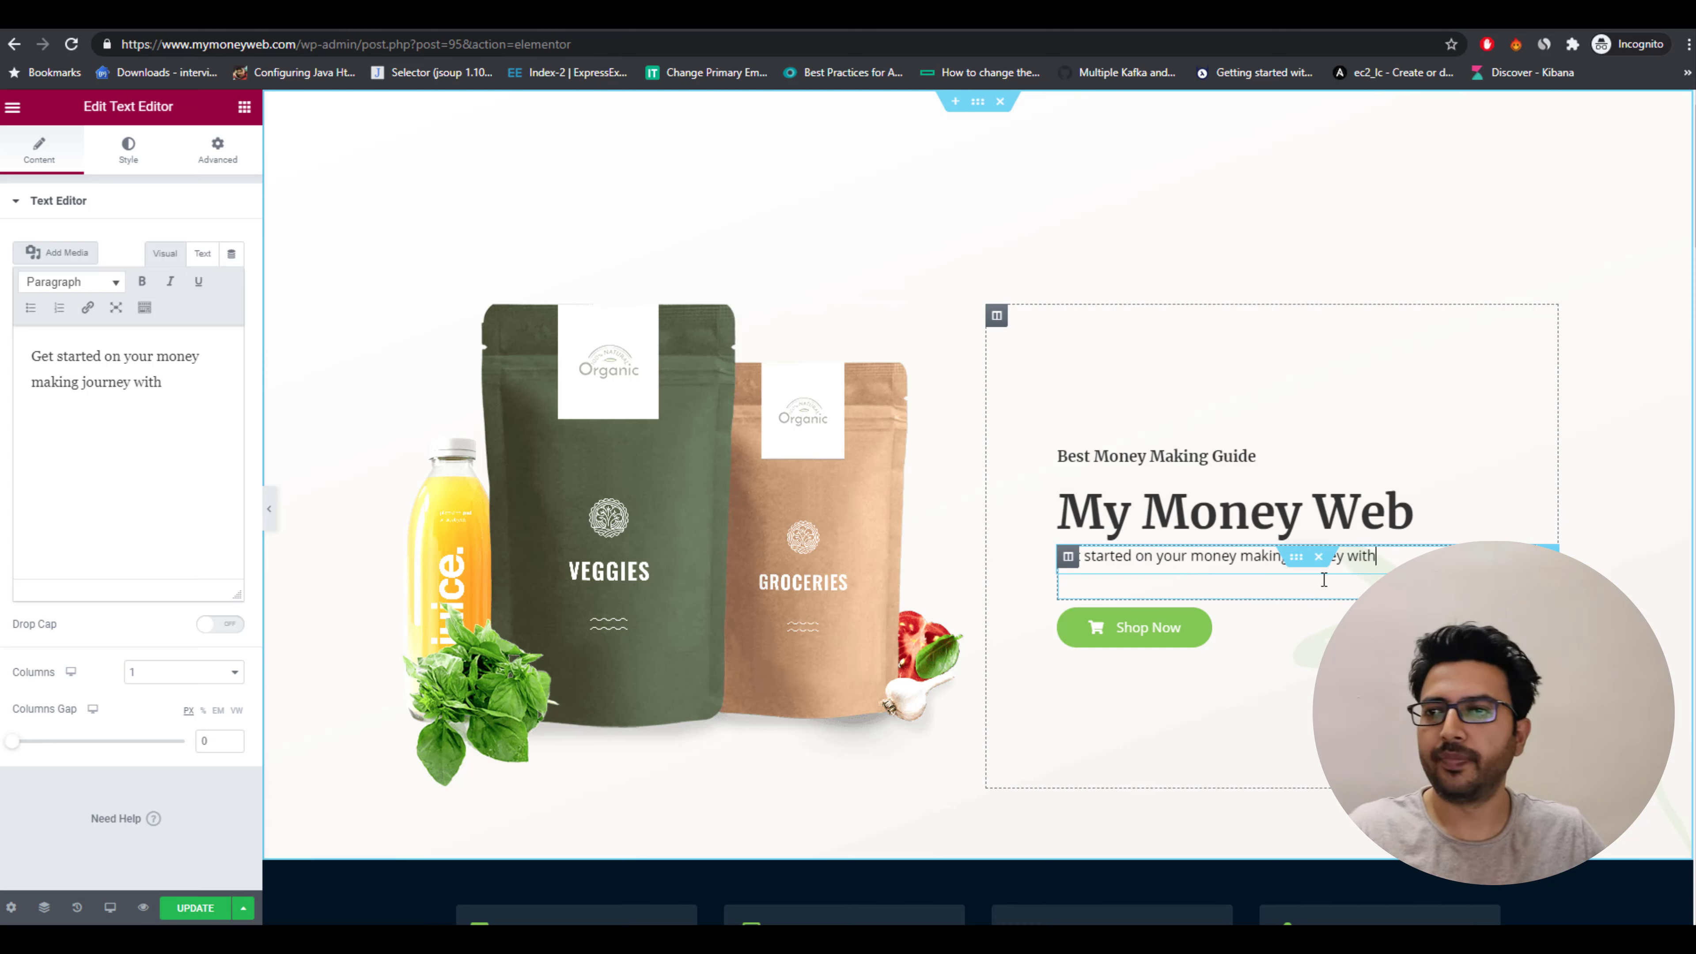
type(" us today...")
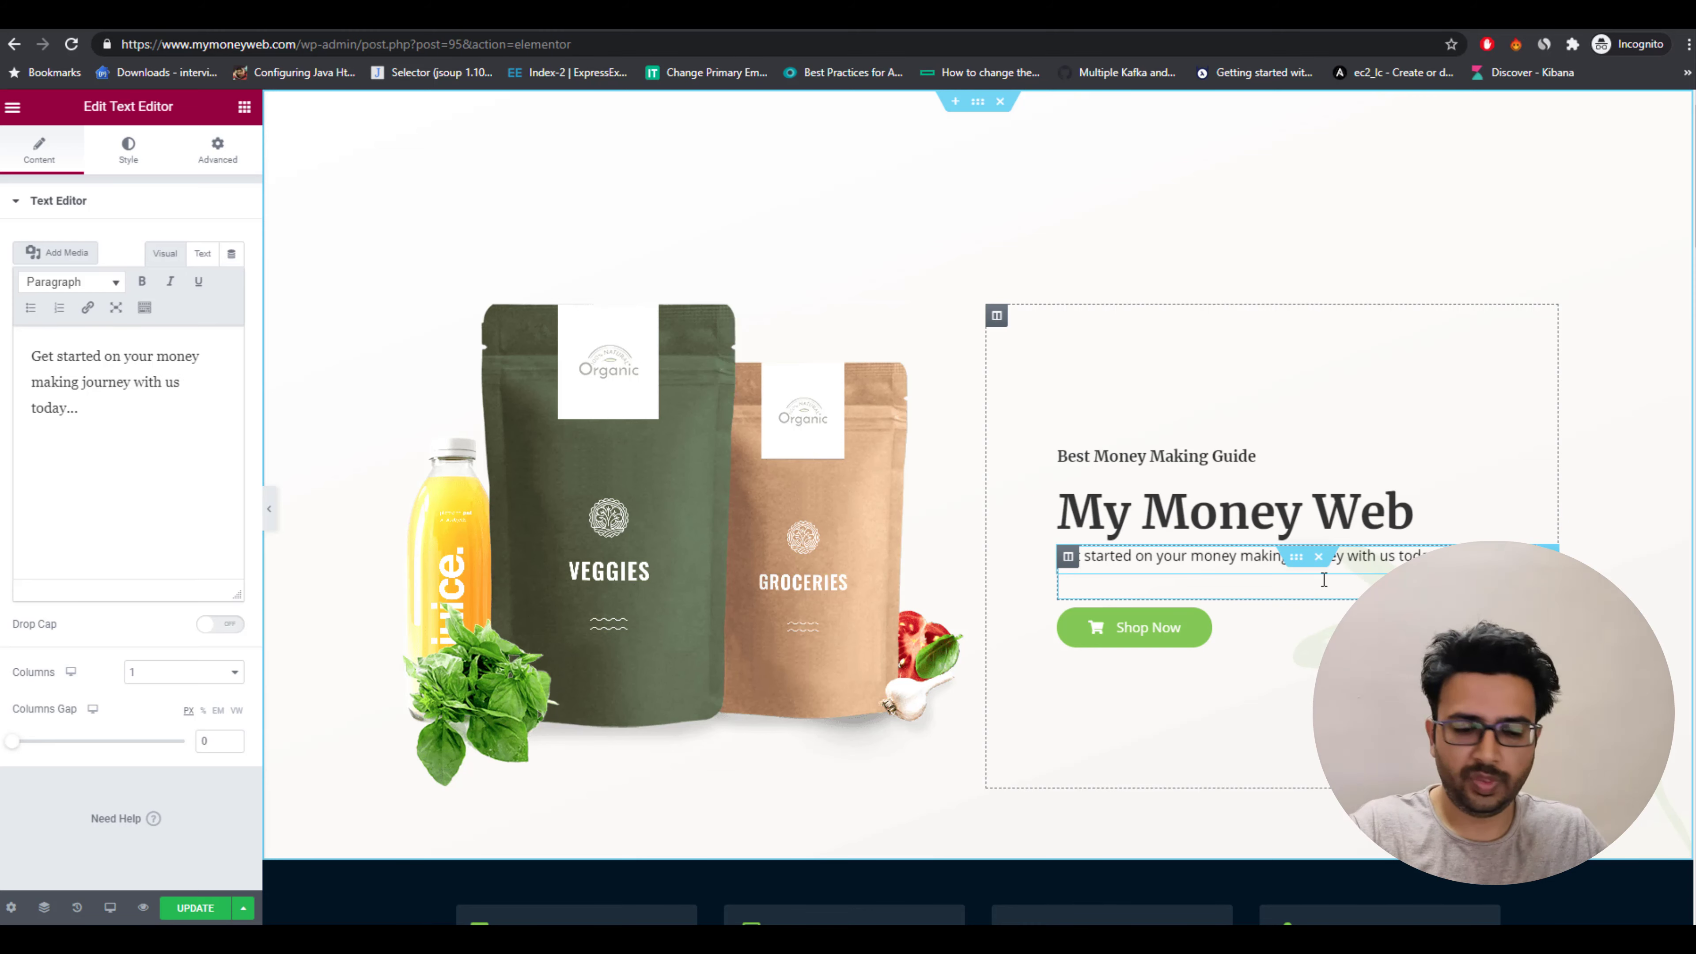
Delete the Shop Now button from the hero section.
left_click(1236, 630)
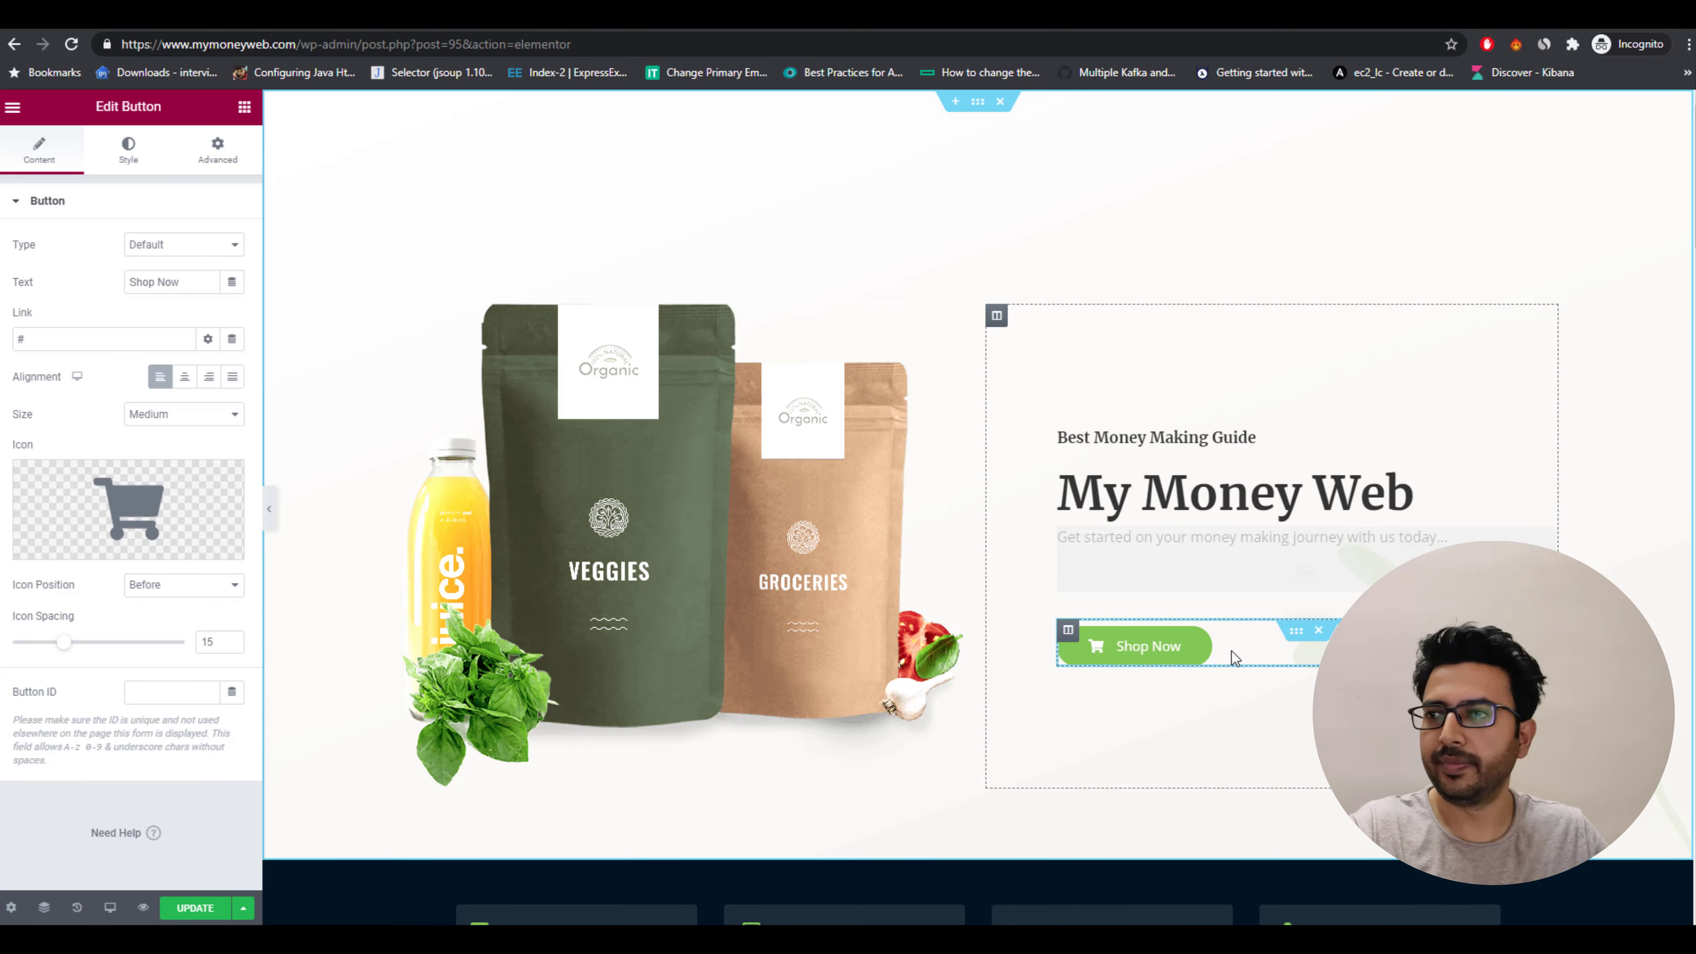
key("Delete")
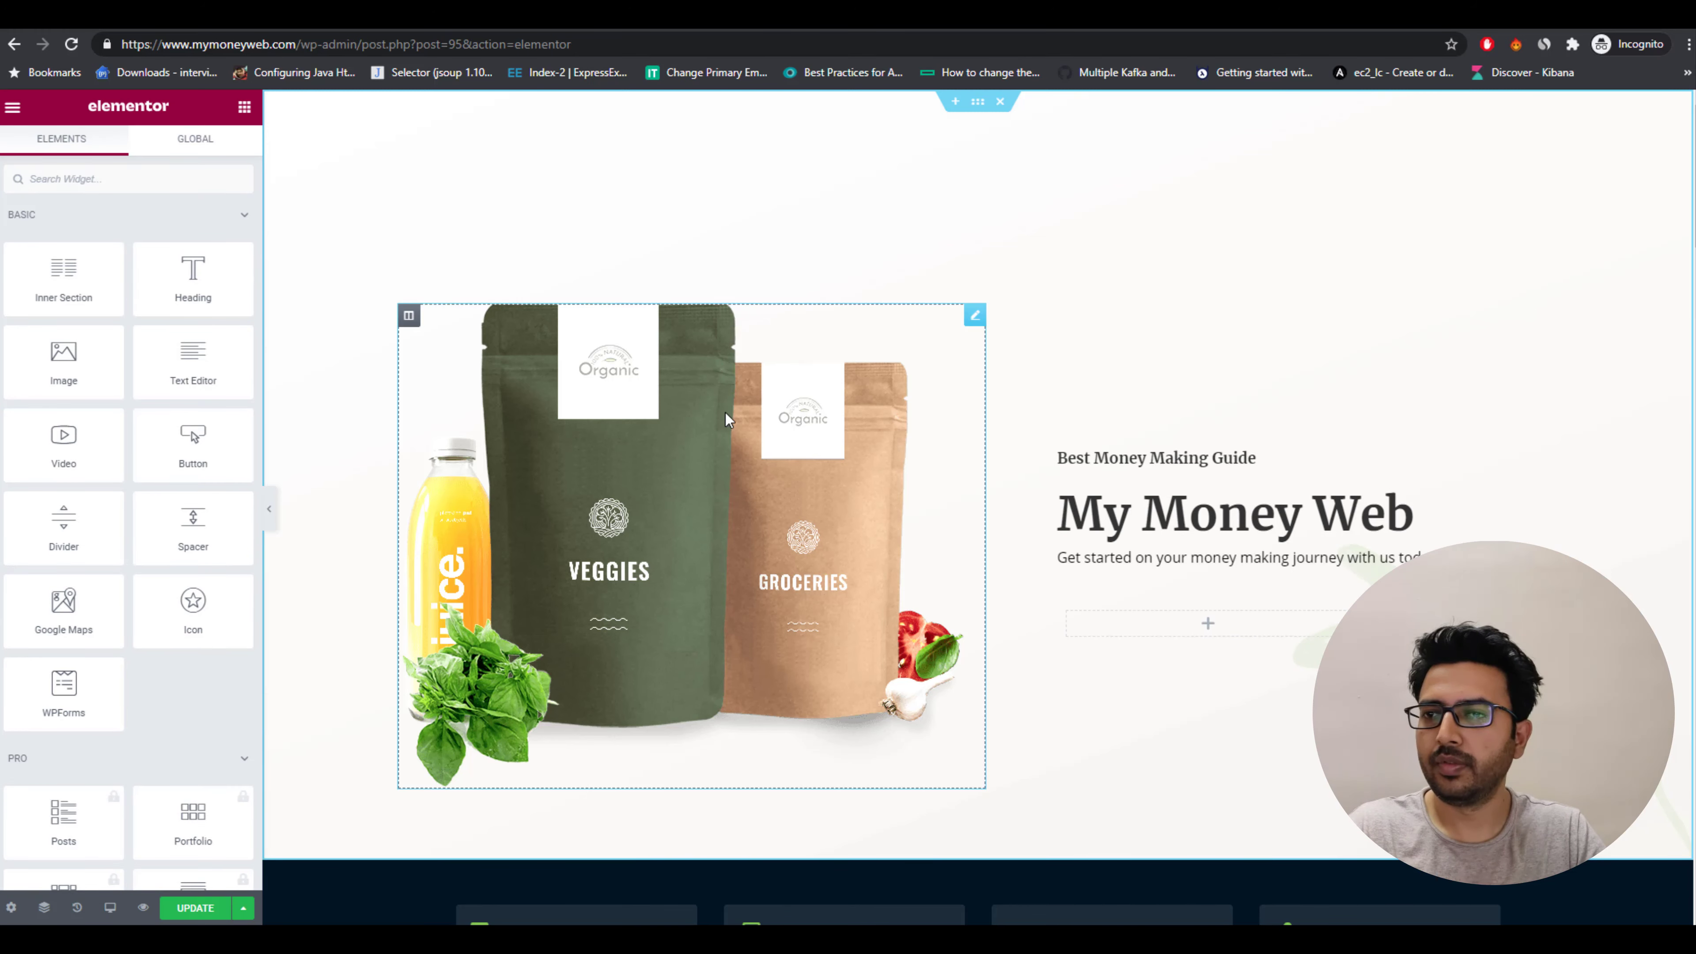
scroll(835, 386, "down", 5)
scroll(834, 384, "up", 5)
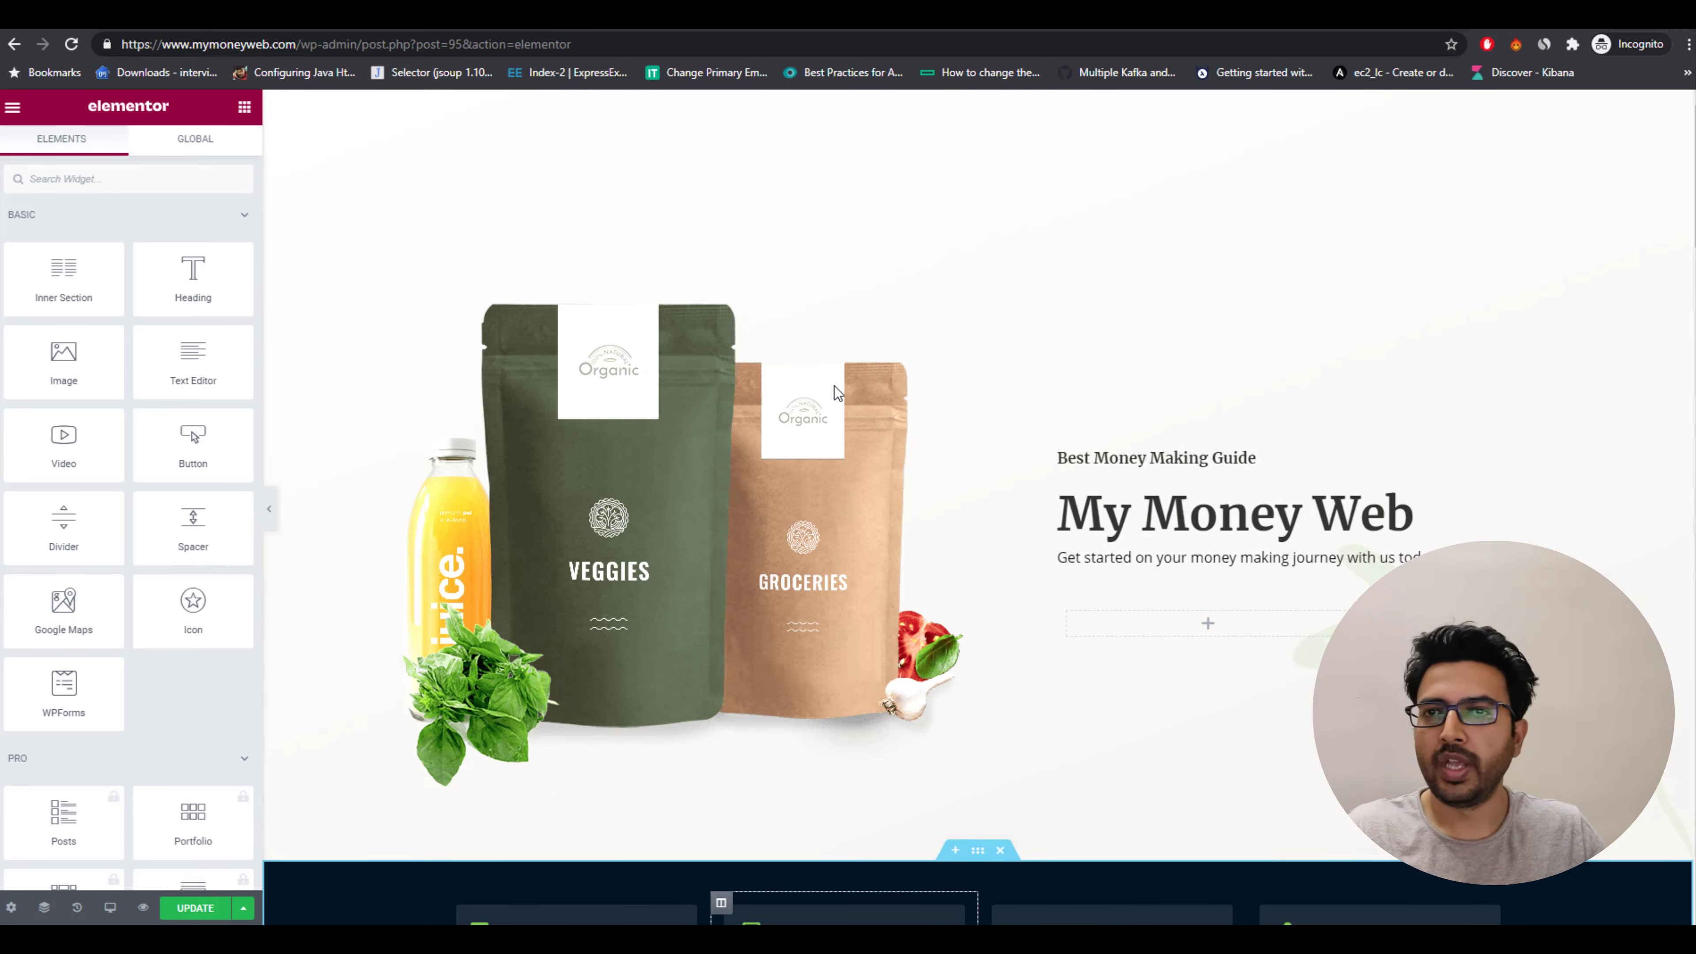
Delete the four feature icon boxes from the dark strip below the hero.
scroll(835, 385, "down", 5)
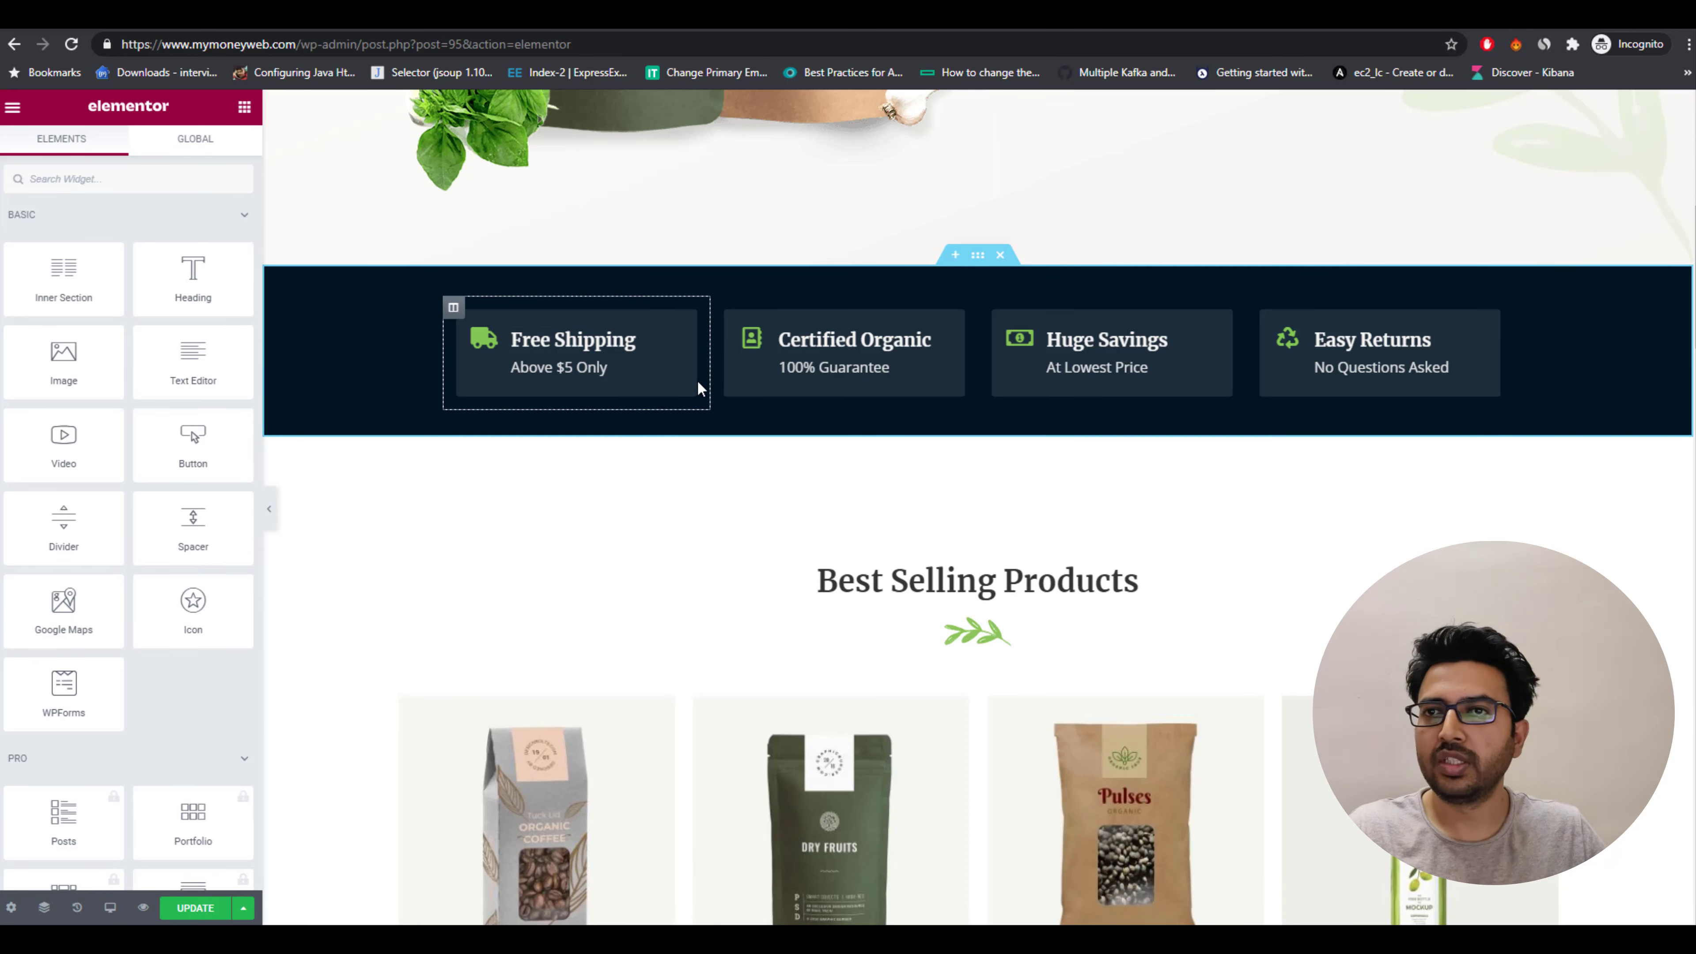
left_click(615, 363)
key("Delete")
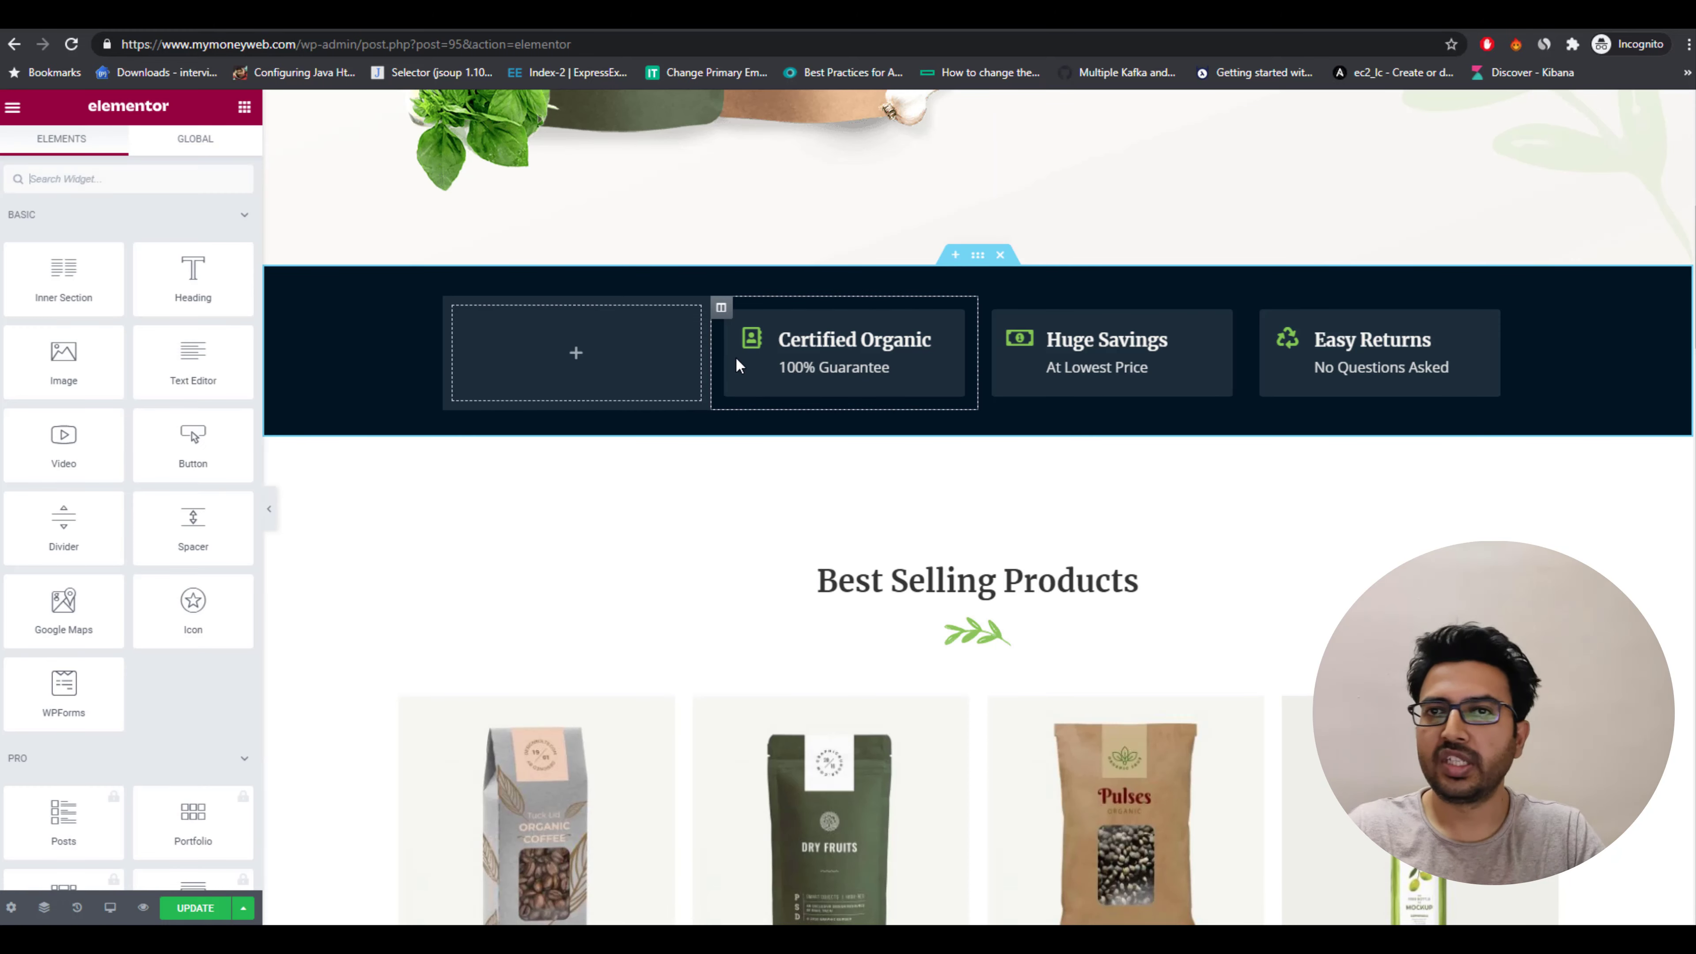
left_click(868, 382)
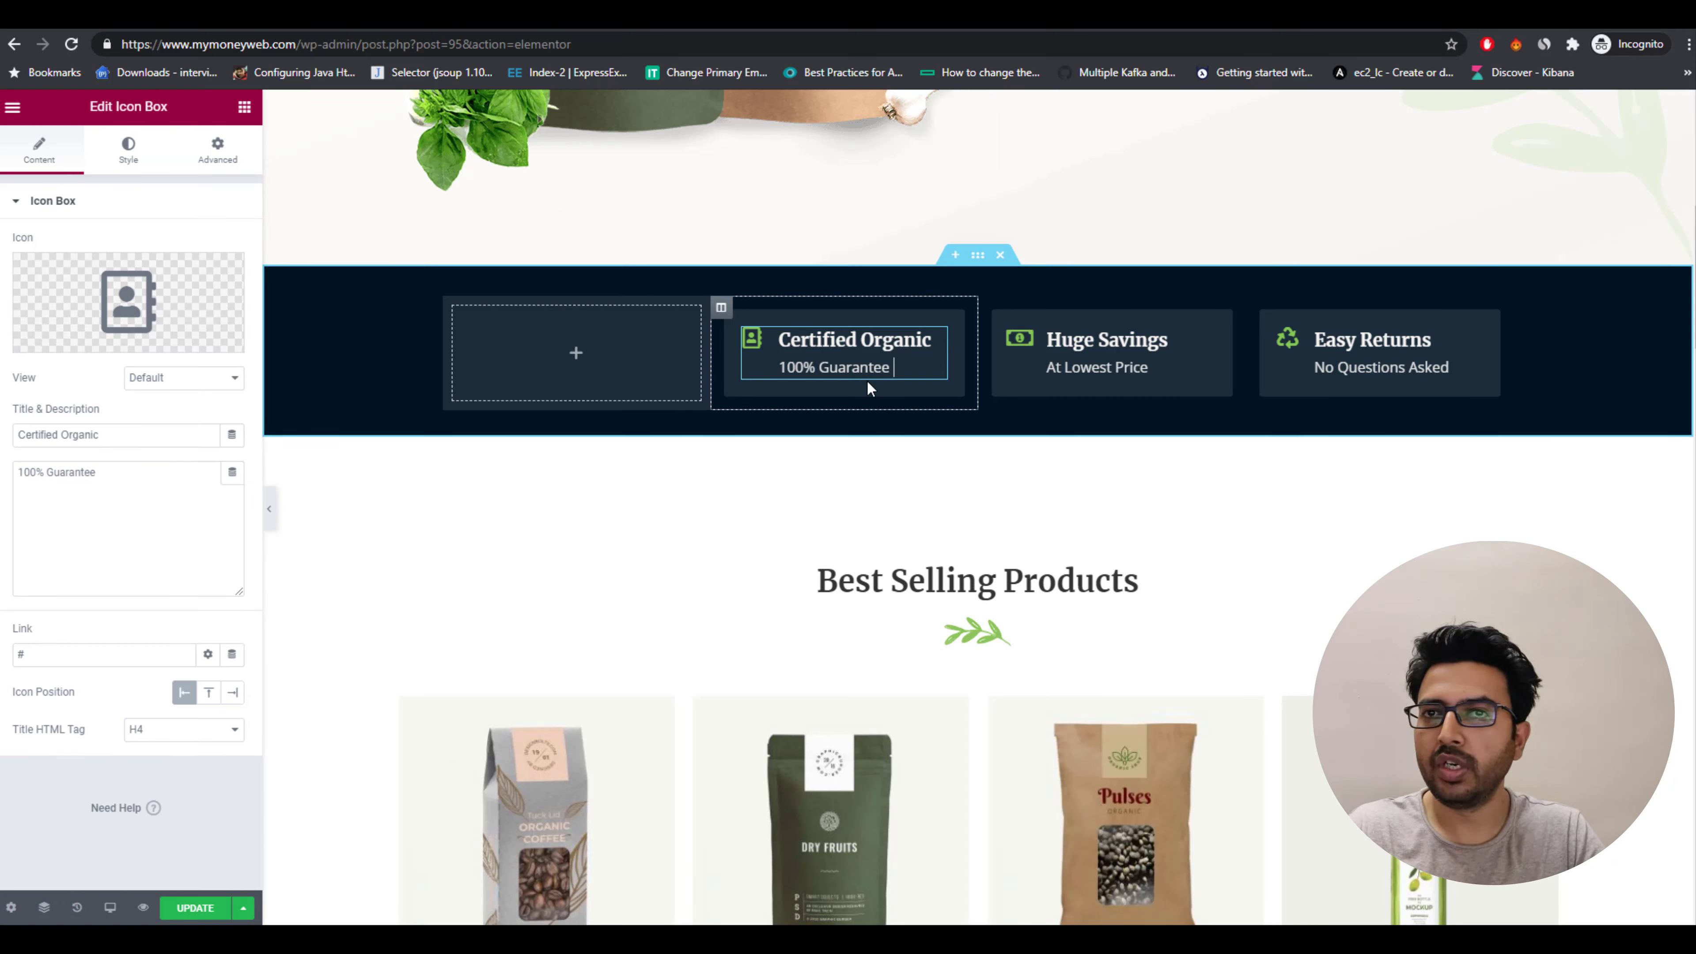
left_click(902, 341)
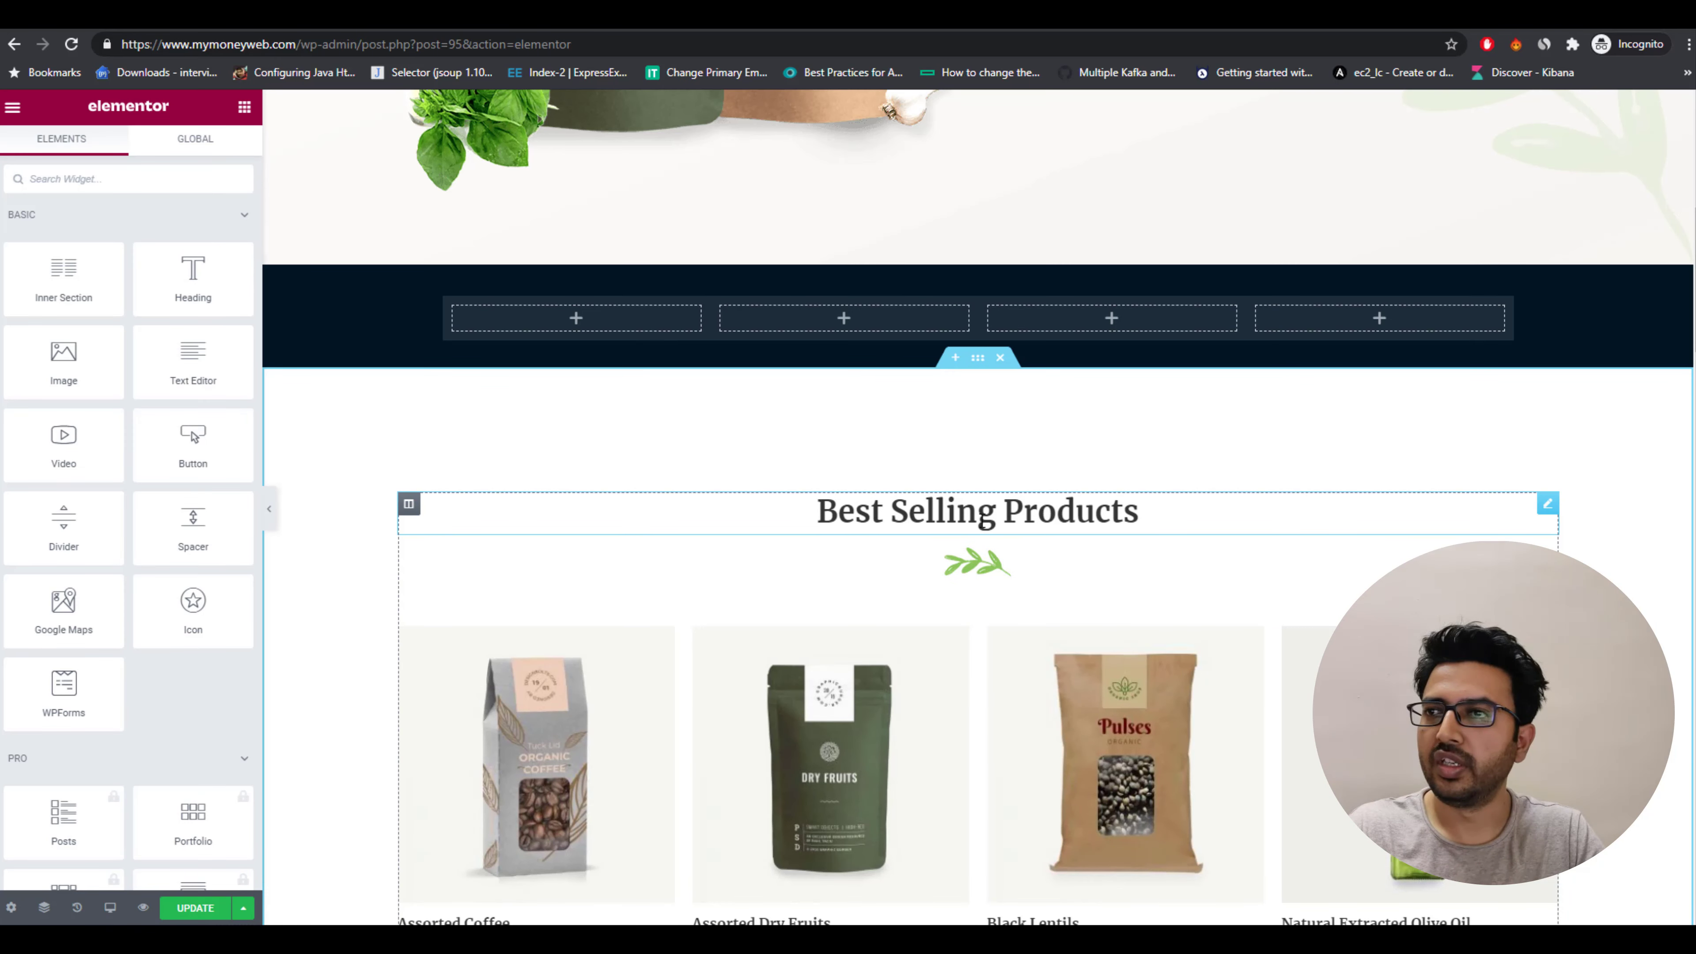
Change the Best Selling Products heading to Latest Articles for money making...
double_click(947, 512)
left_click_drag(1139, 513, 805, 481)
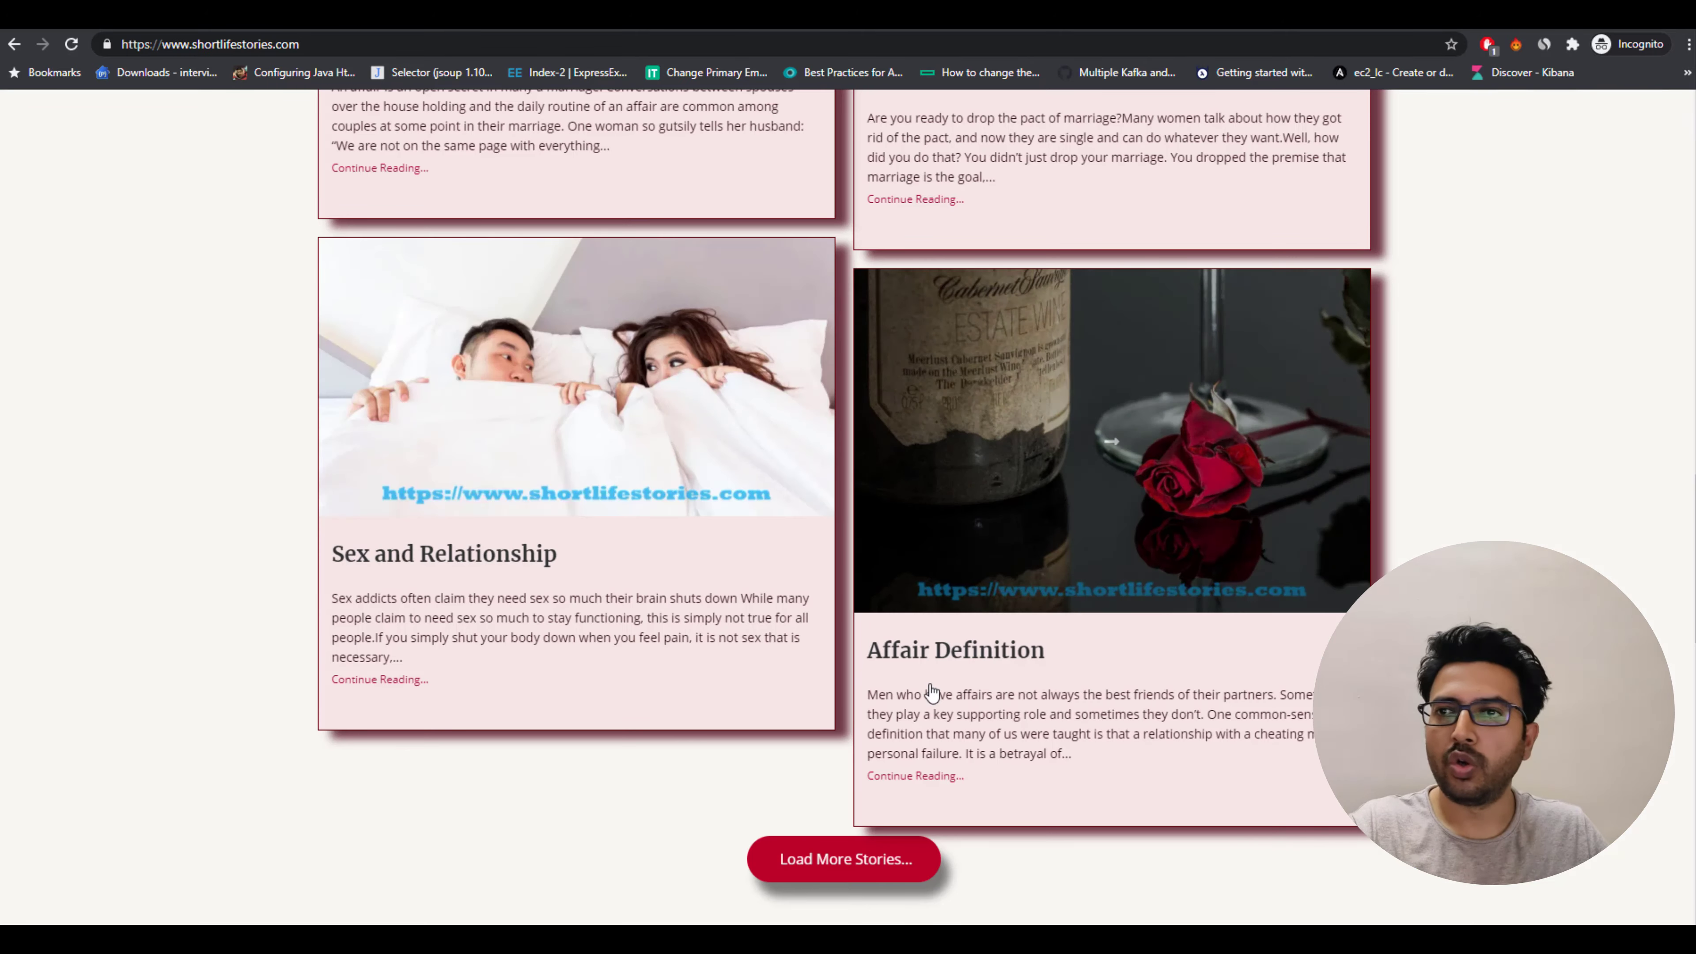
scroll(874, 645, "up", 10)
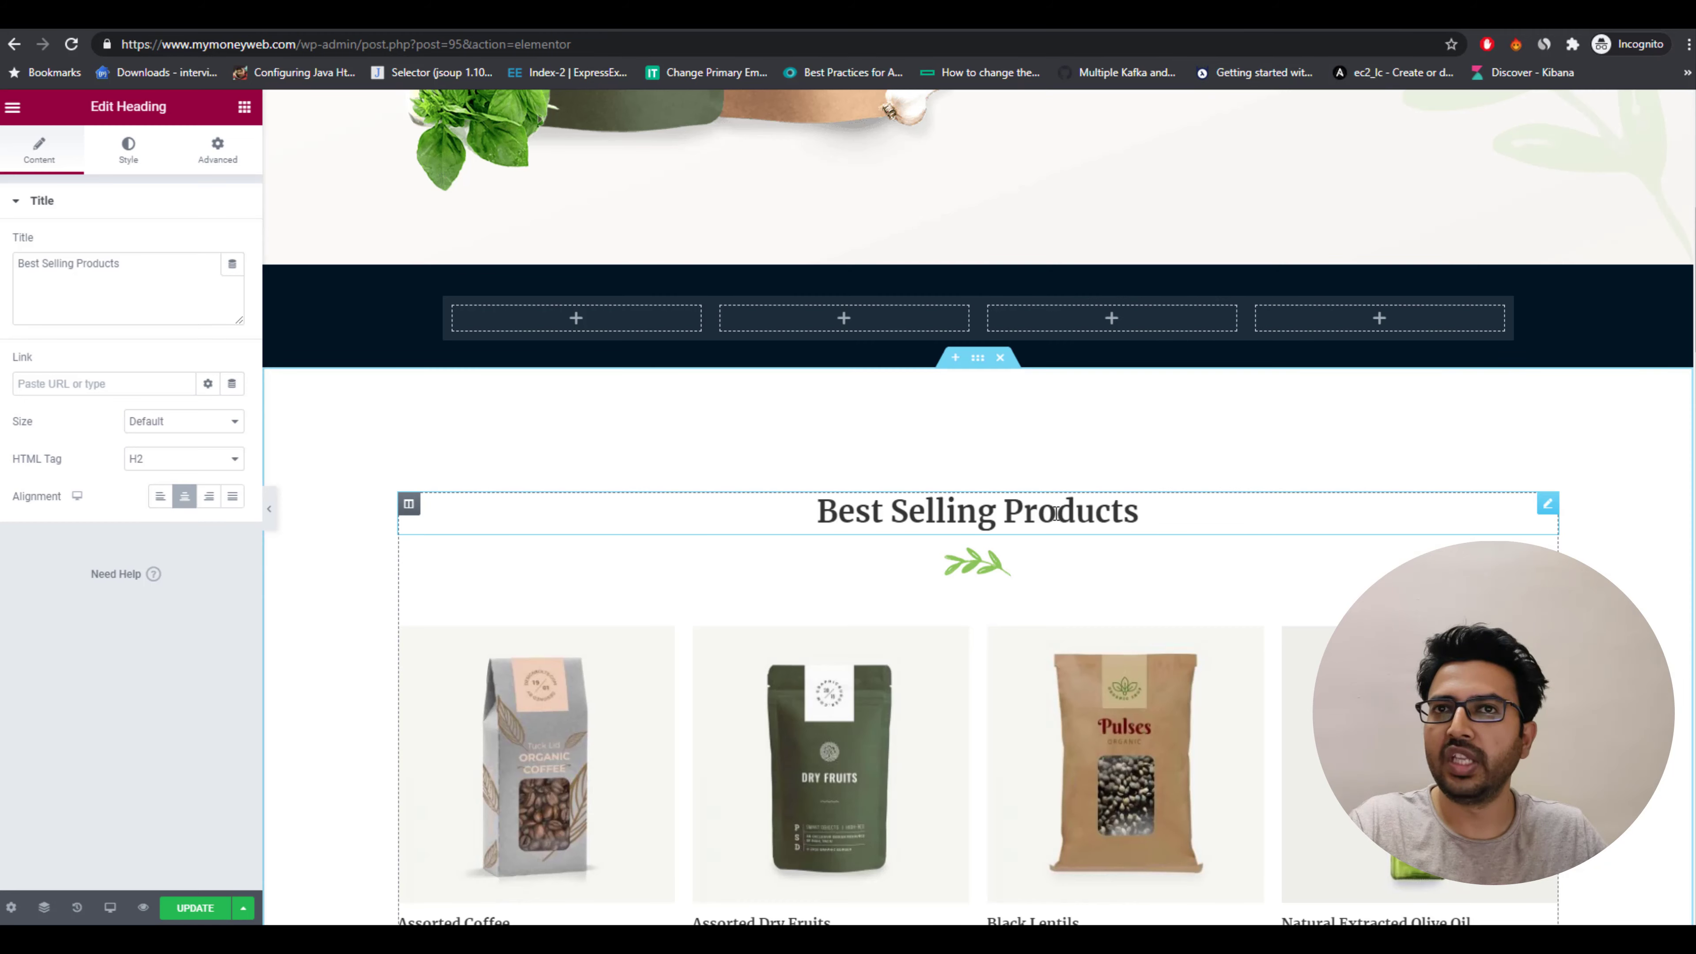
left_click_drag(1140, 511, 816, 508)
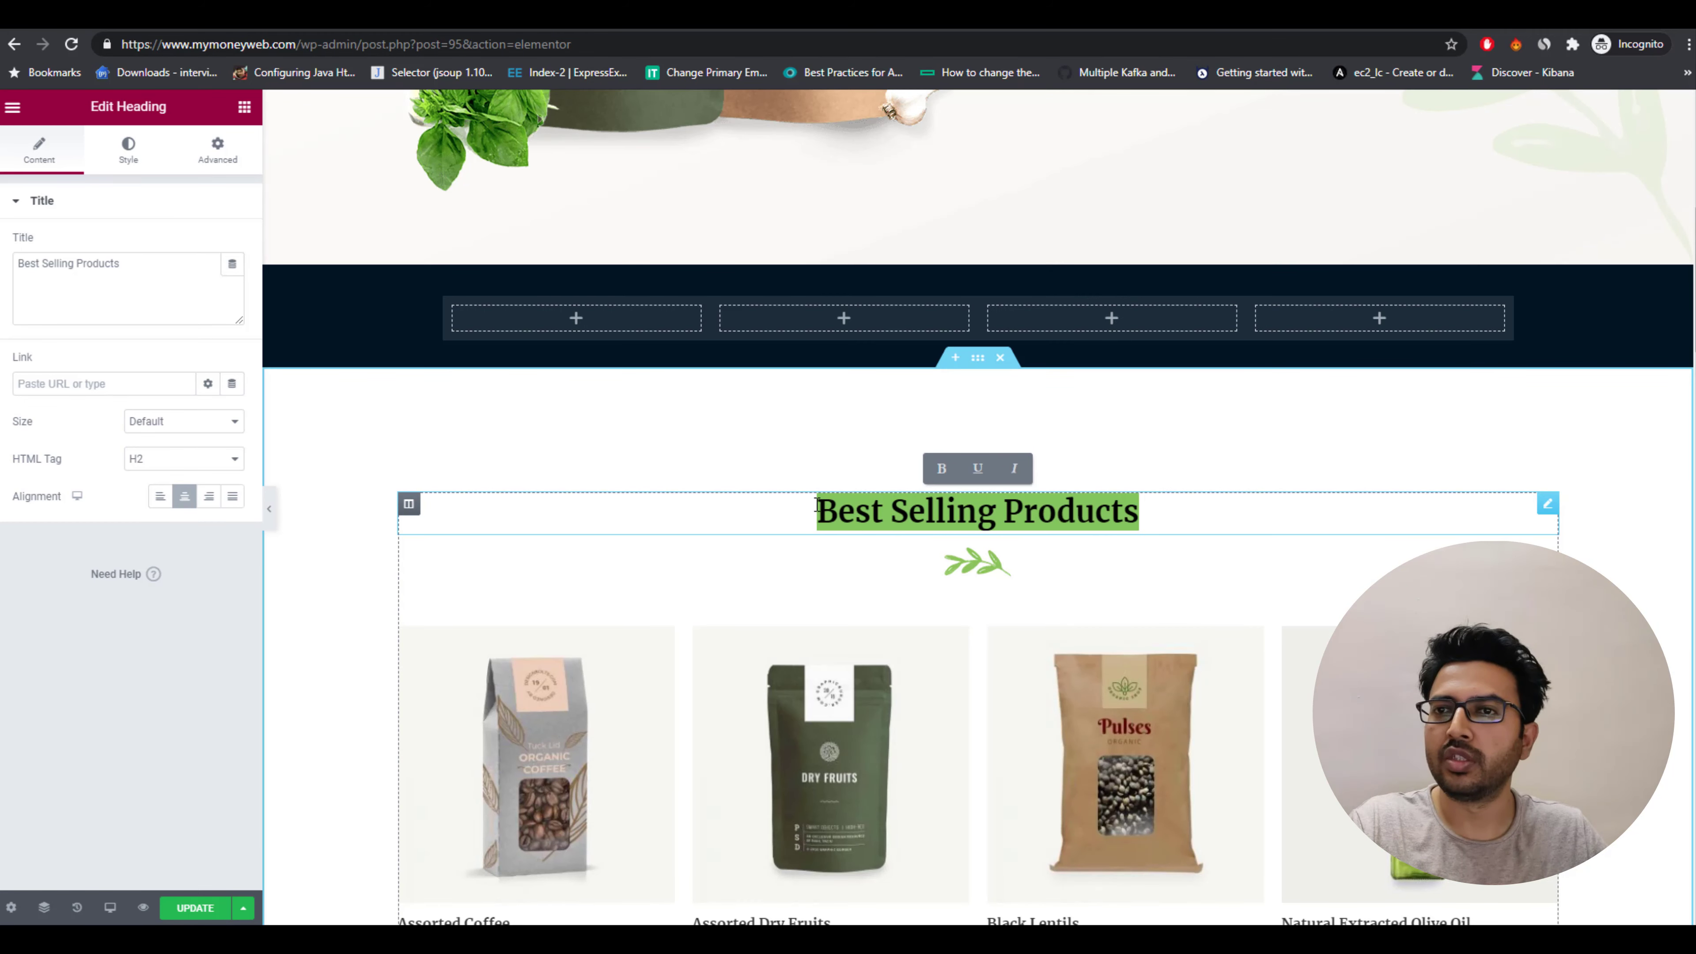
type("Best")
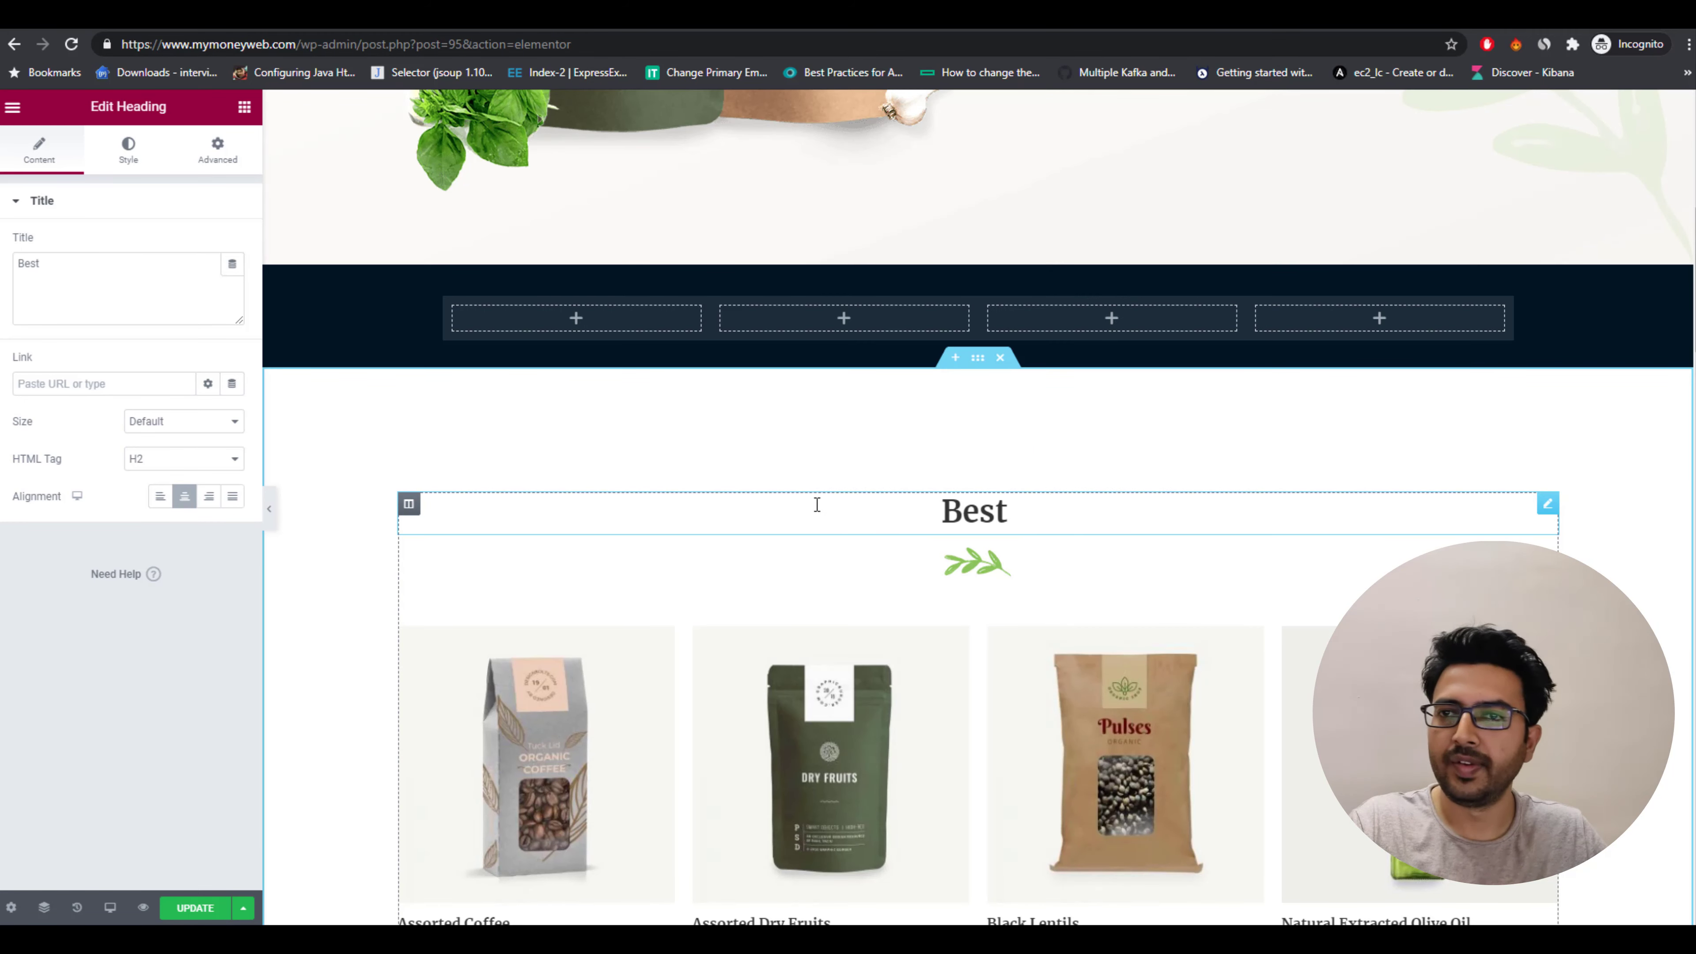
type(" Arti")
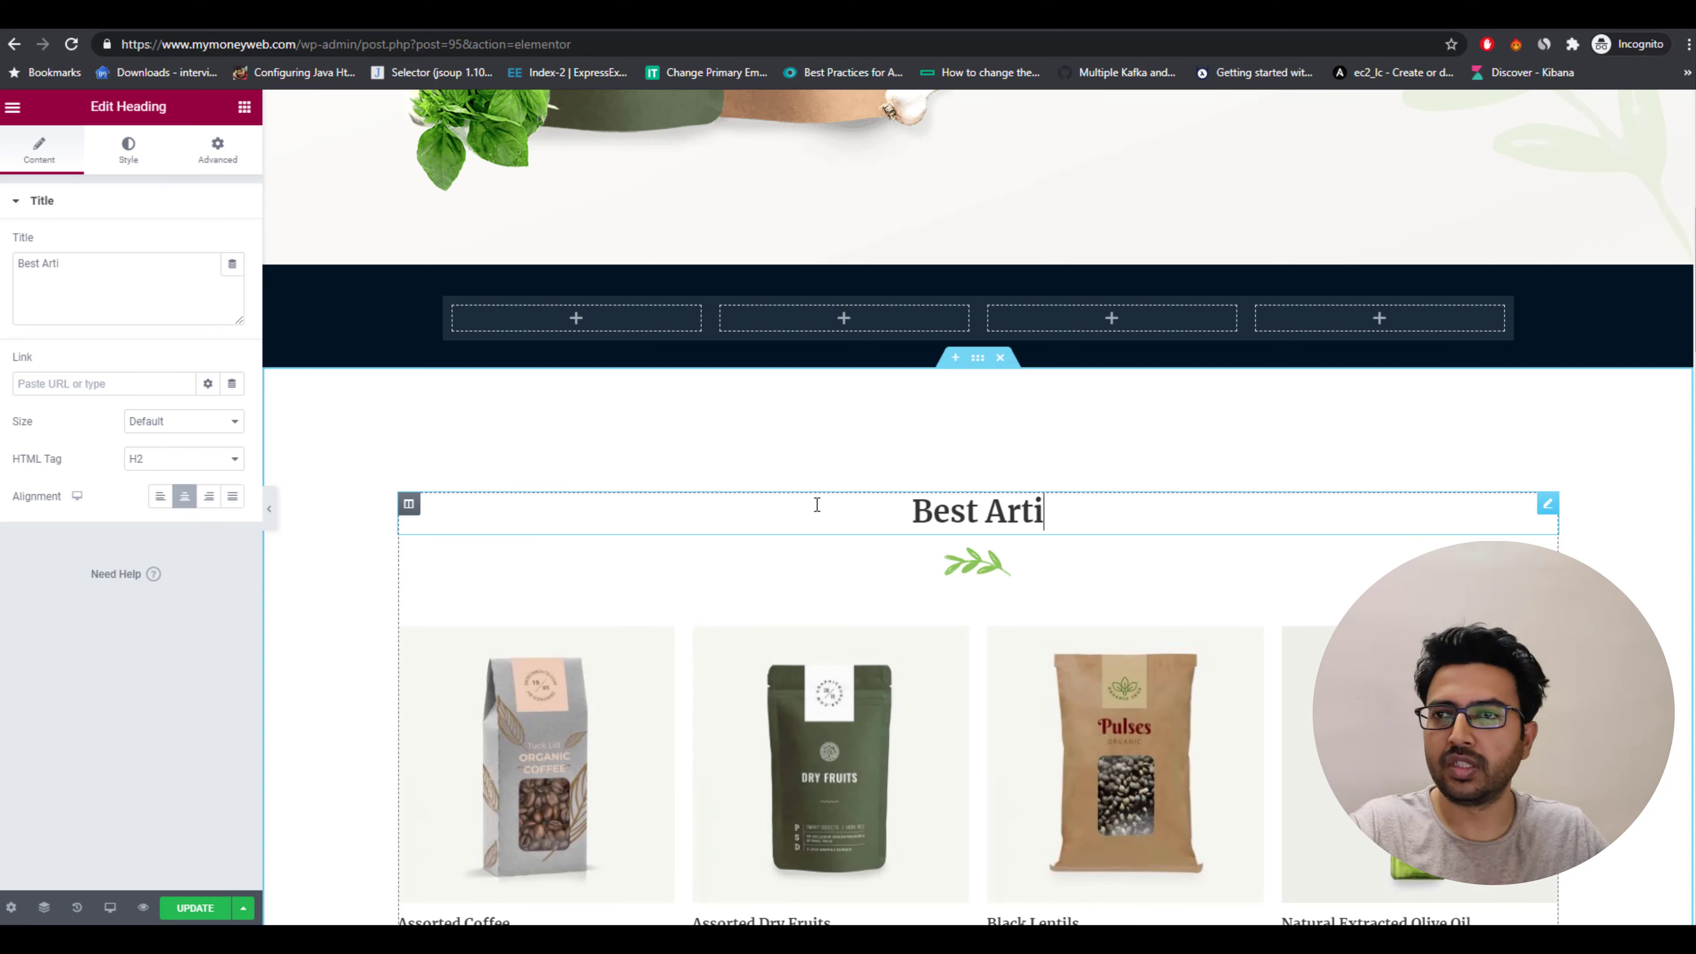
key("BackSpace")
key("BackSpace")
key("BackSpace")
key("BackSpace")
key("BackSpace")
key("BackSpace")
key("BackSpace")
key("BackSpace")
key("BackSpace")
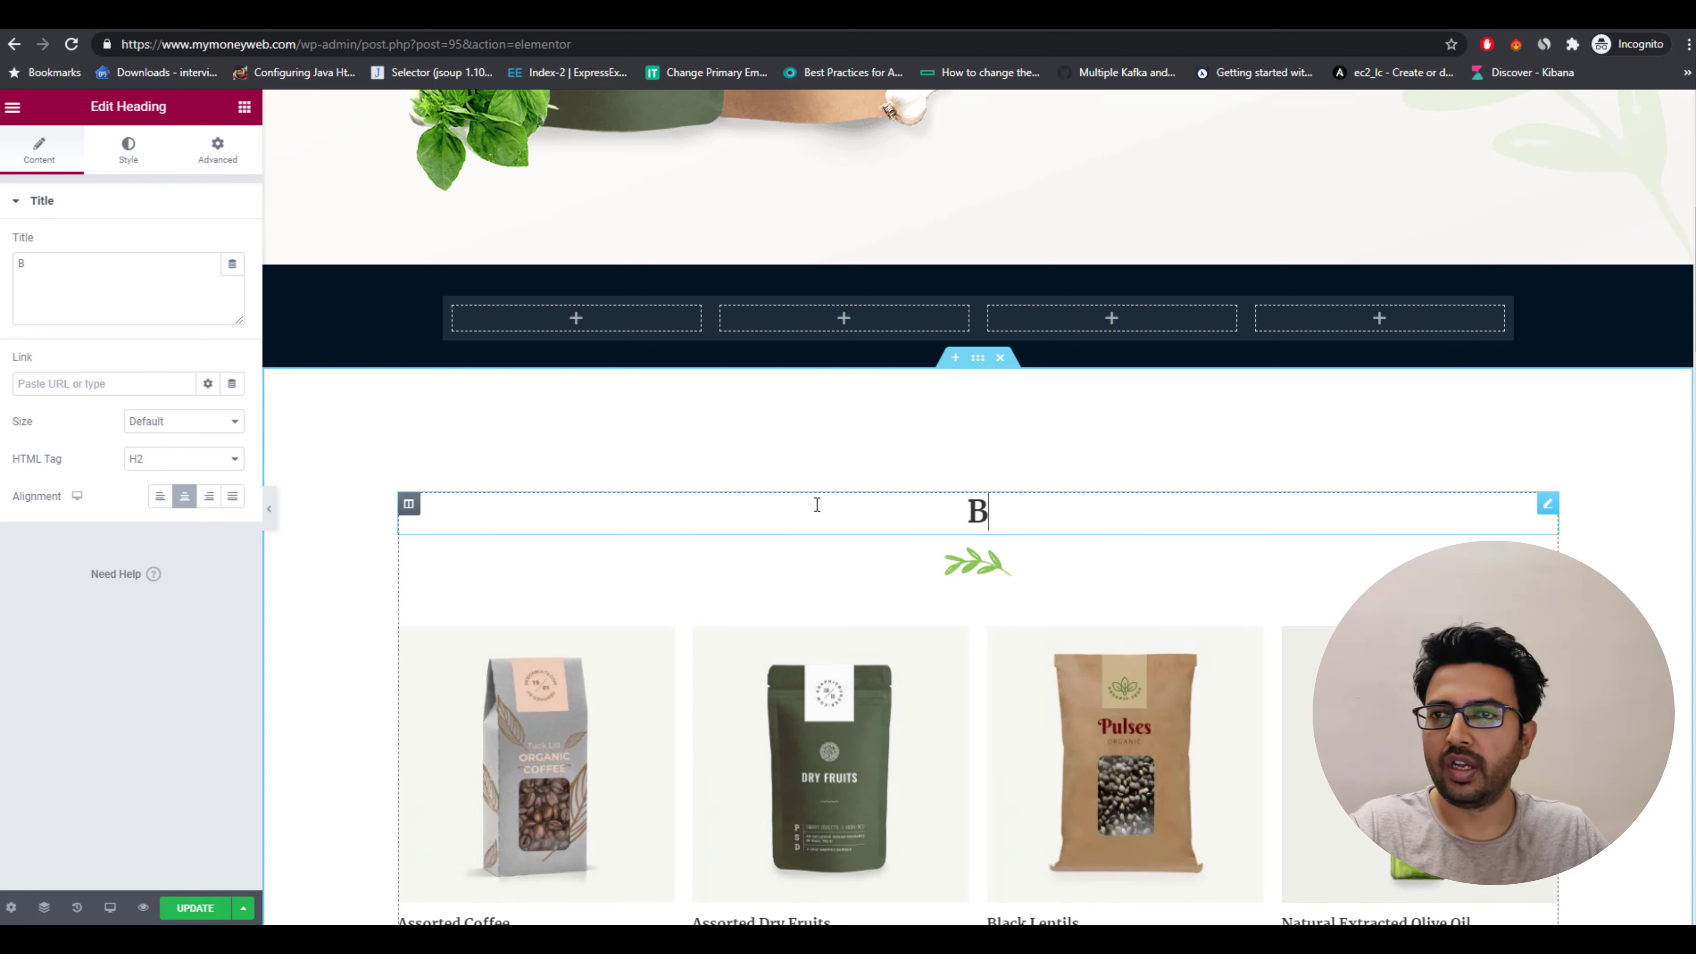
type("Latest ")
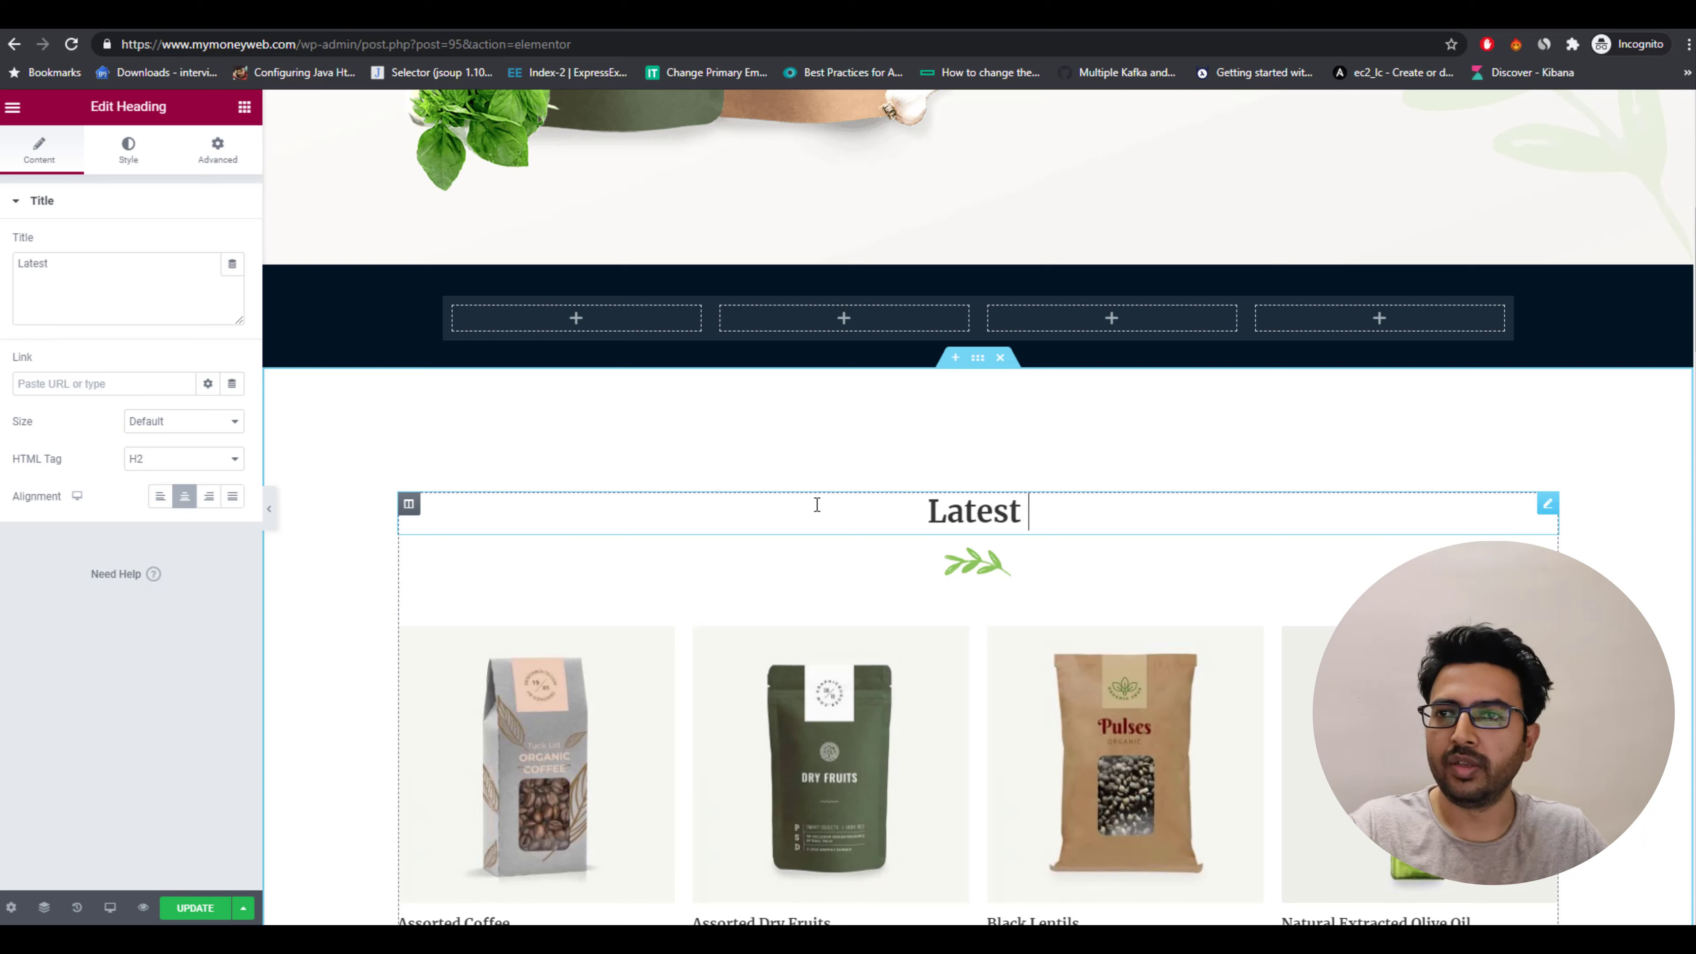
type("Articles for ")
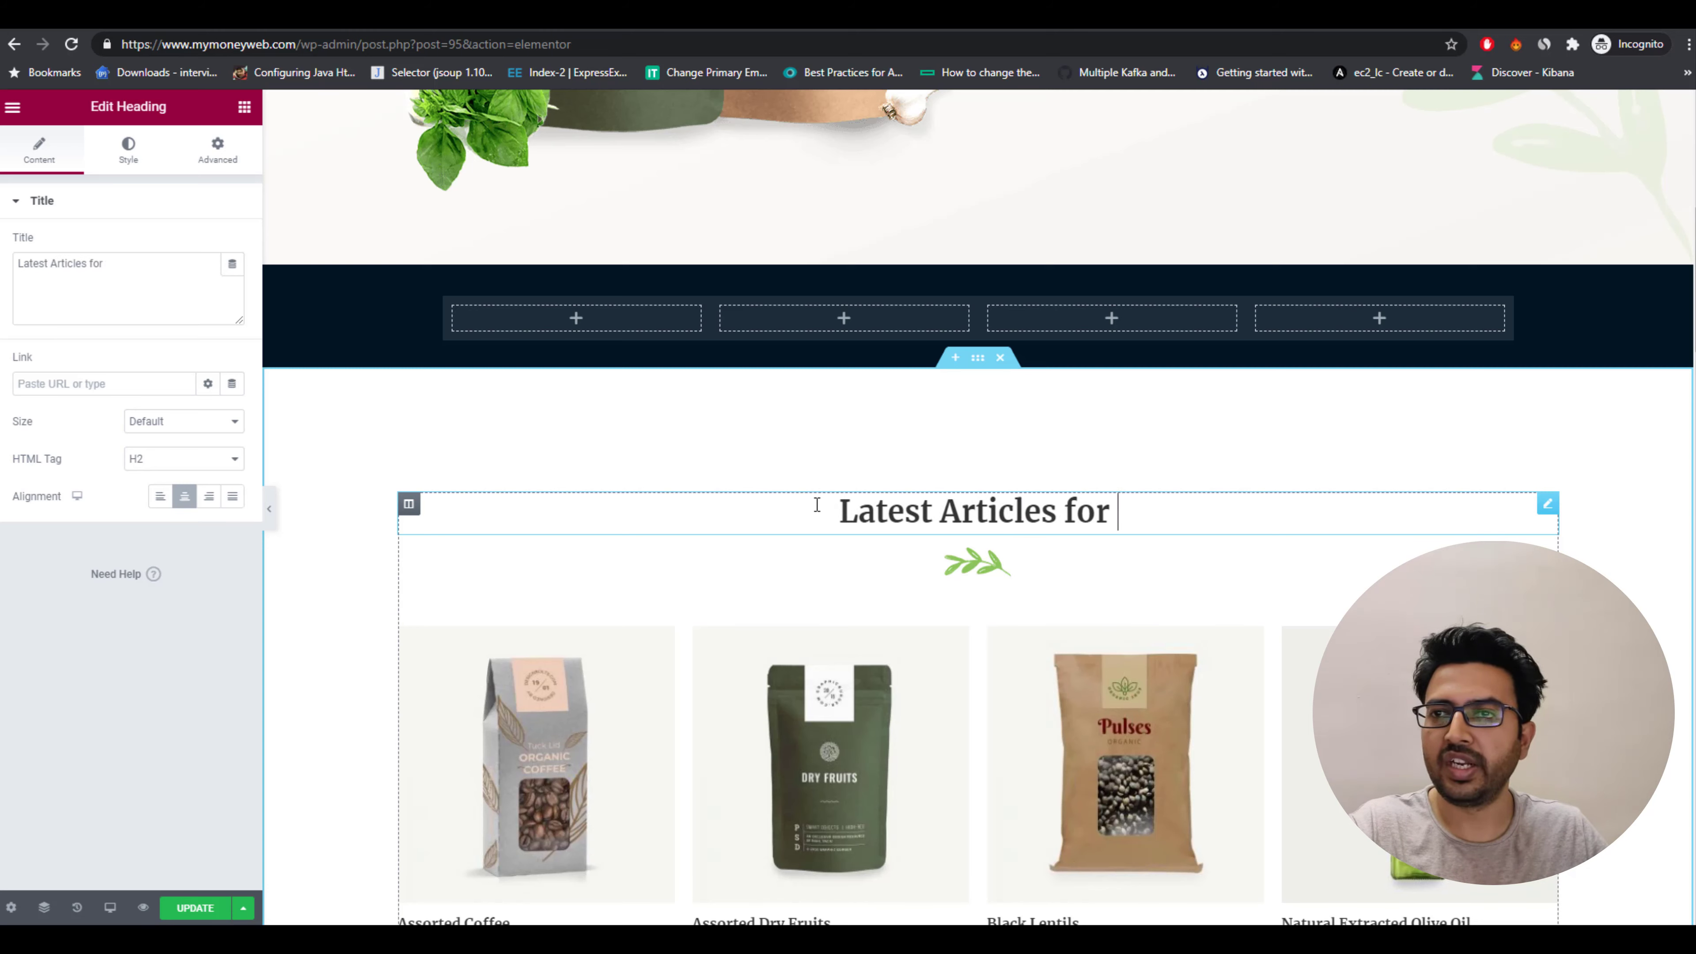
type("money making")
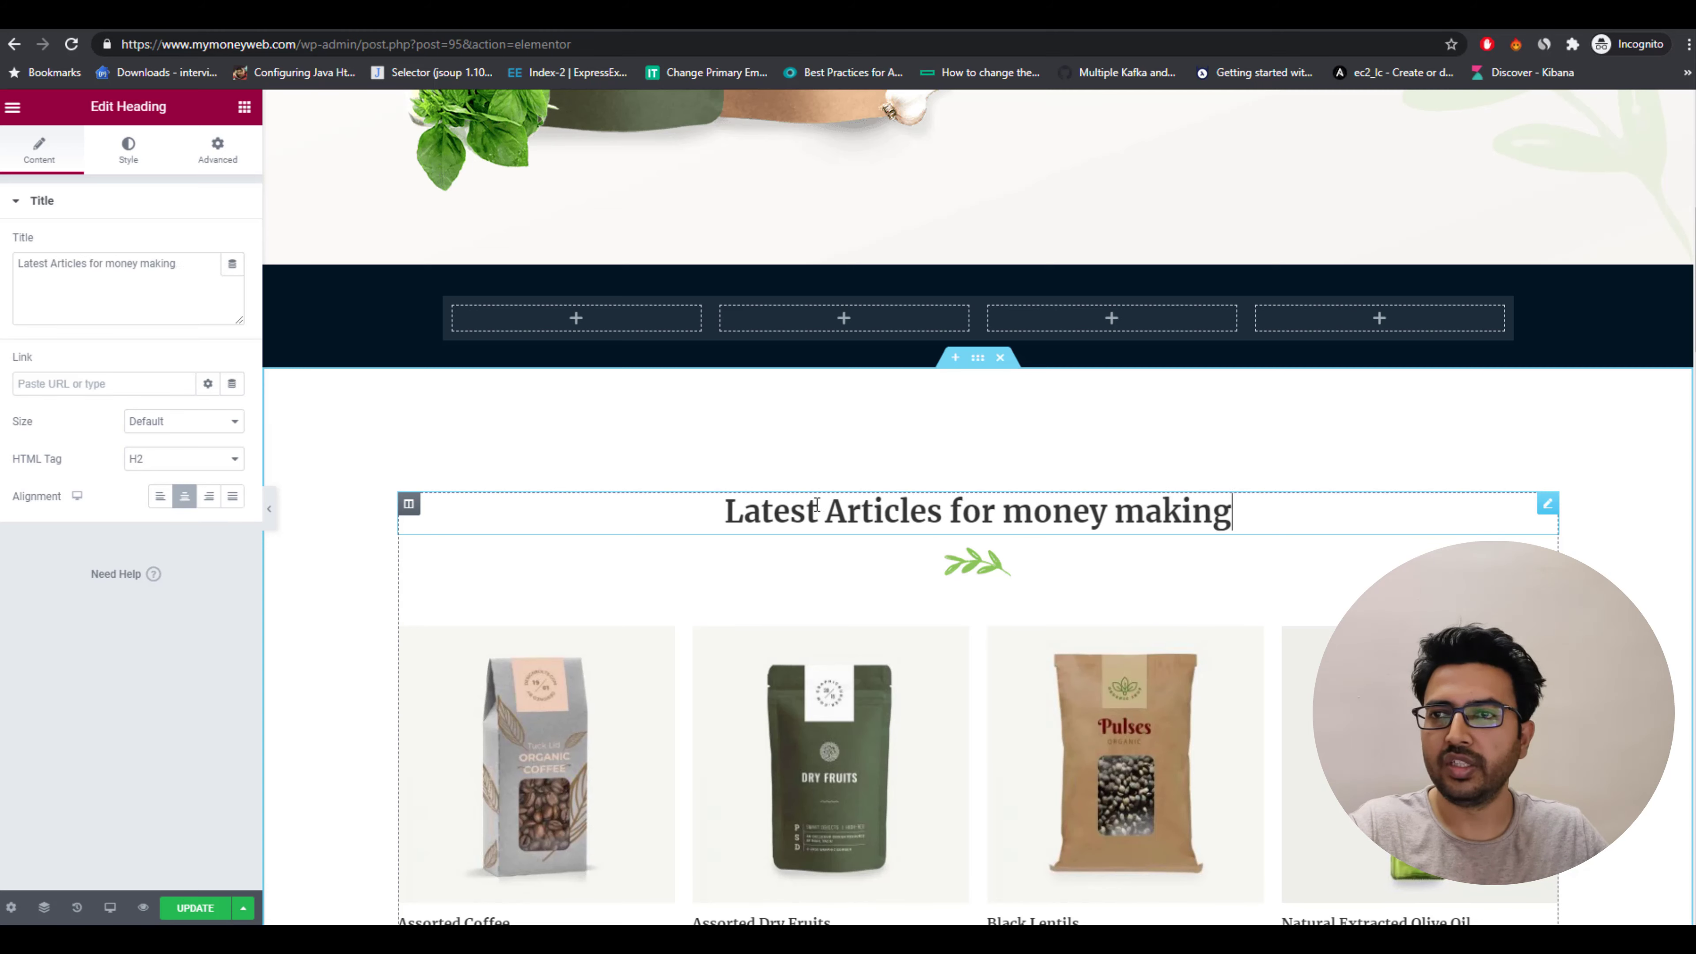
type("...")
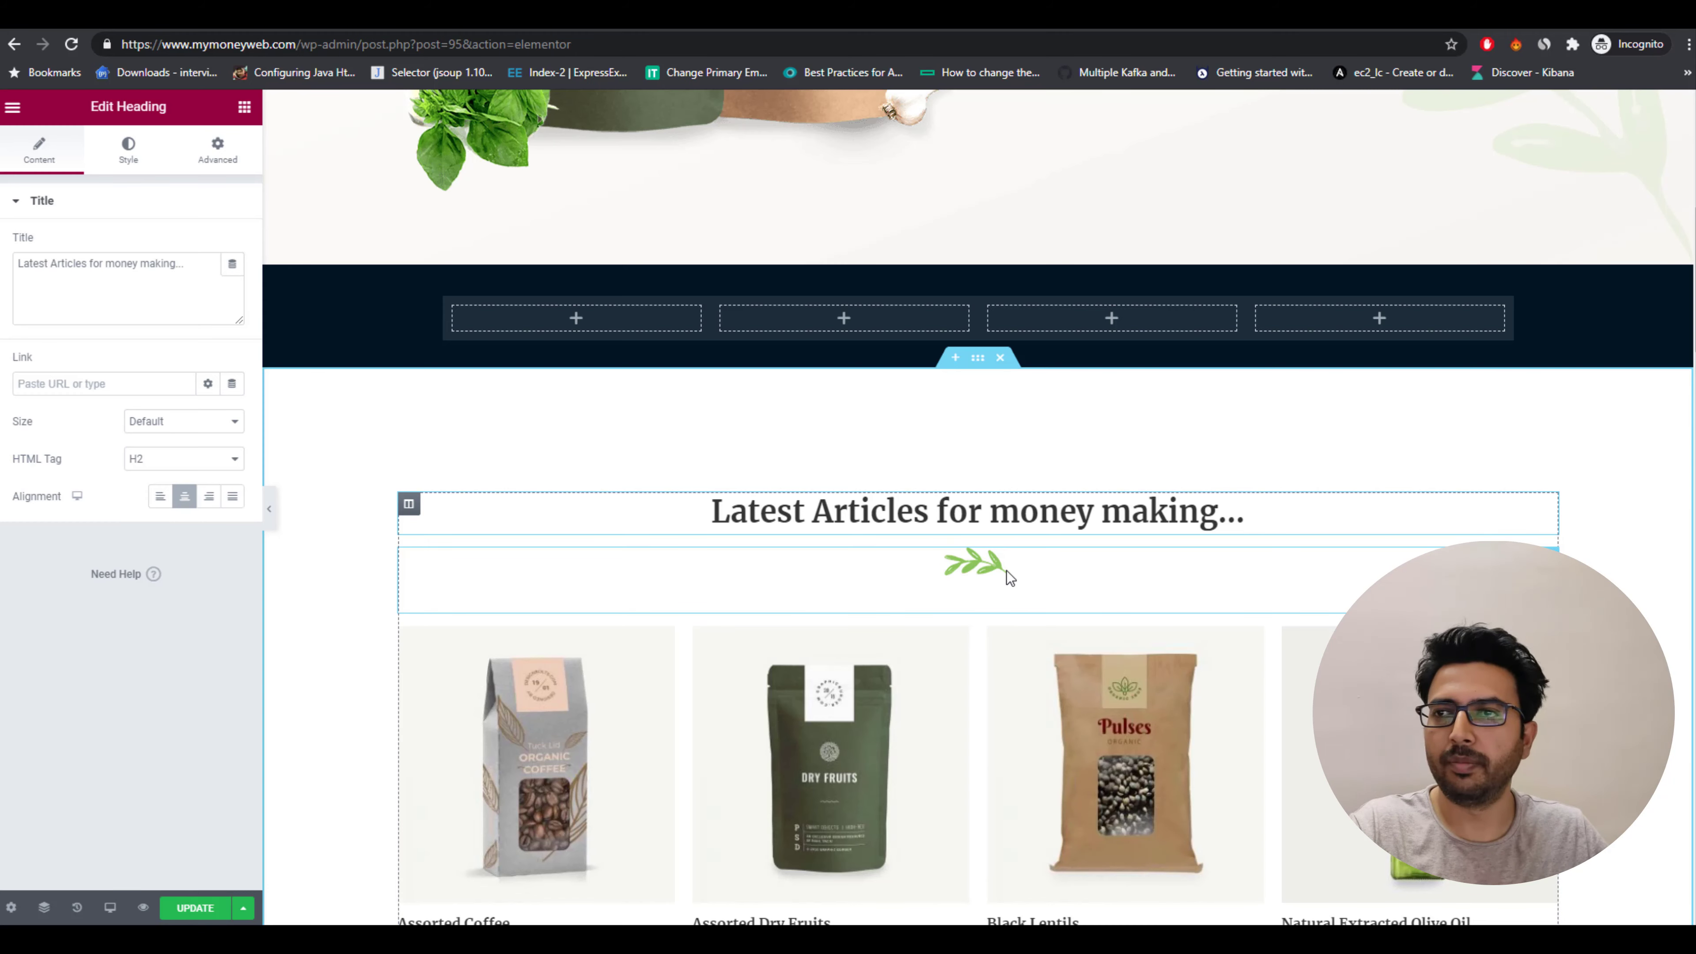
Delete the leaf divider and the products grid below the new articles heading.
left_click(988, 568)
key("Delete")
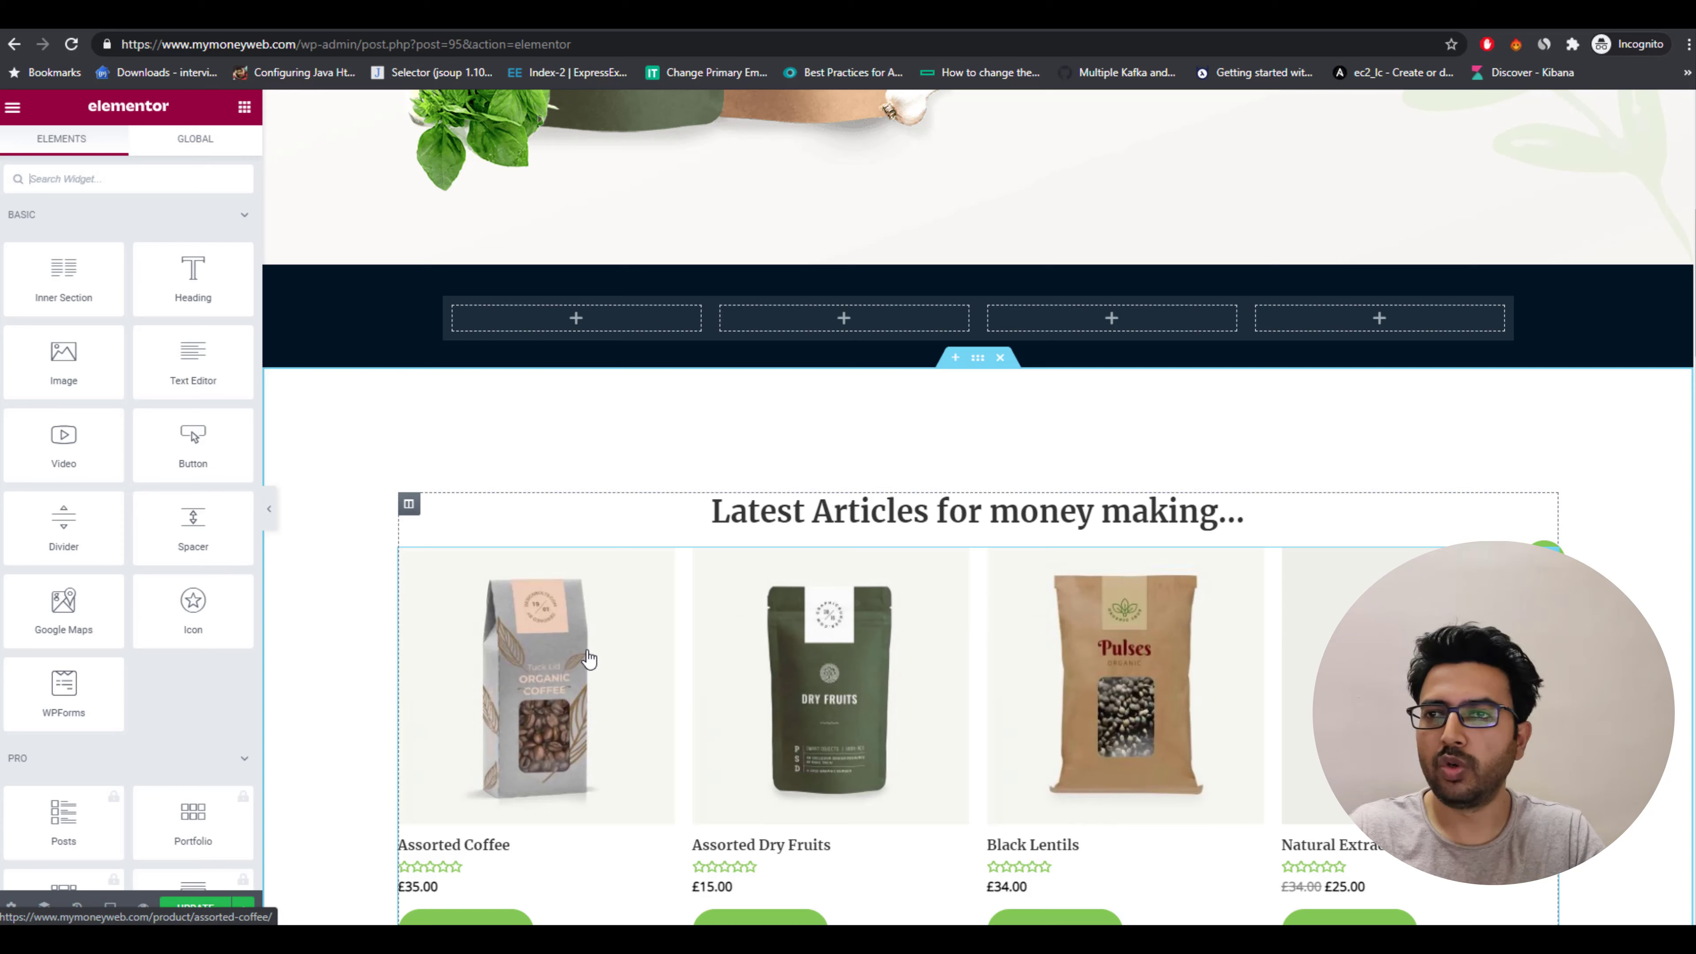
left_click(1489, 635)
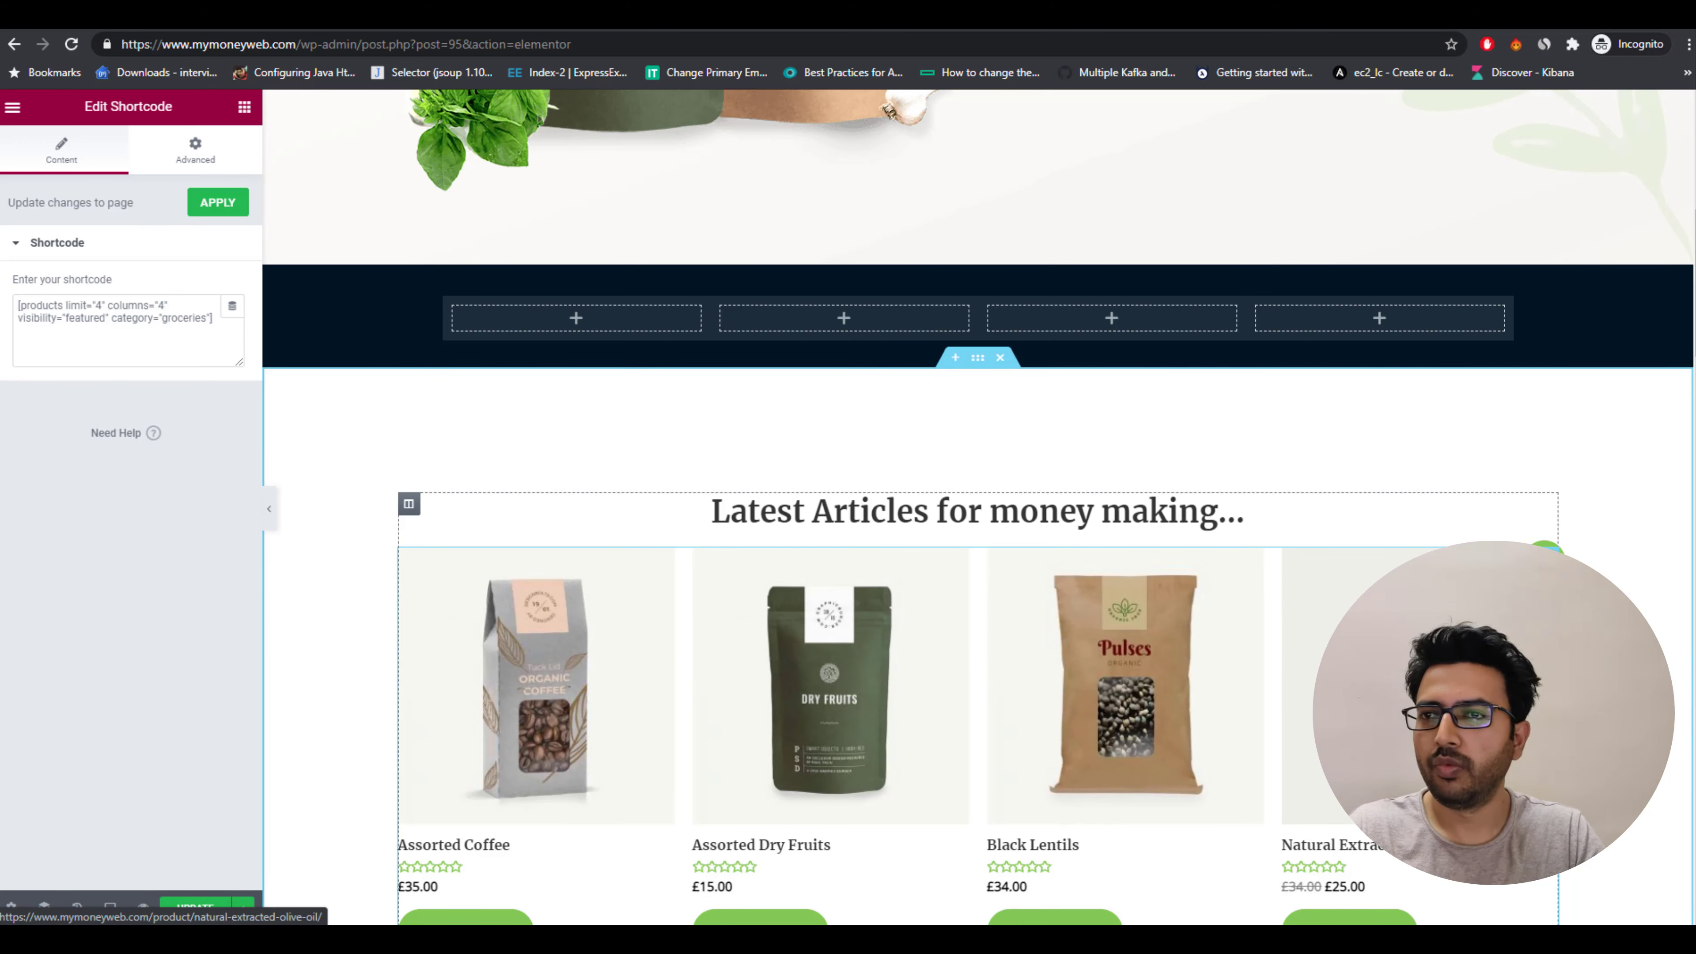
key("Delete")
Scroll through the reference story site's homepage layout for comparison.
scroll(1619, 534, "down", 5)
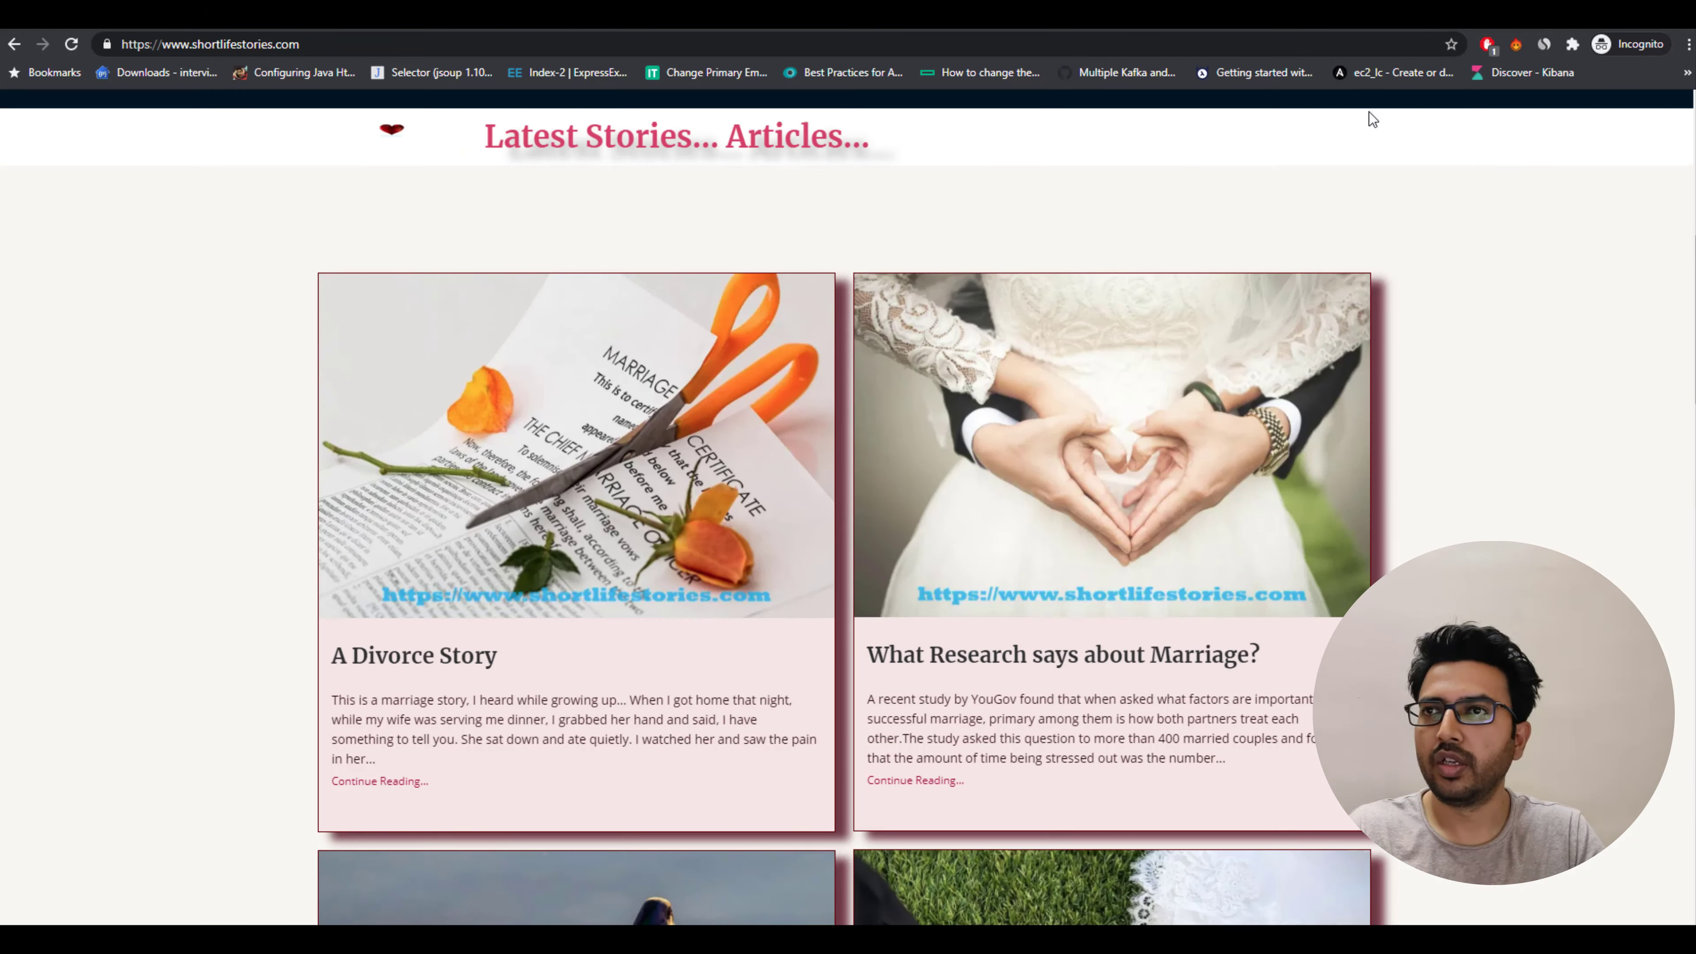
scroll(1133, 540, "down", 8)
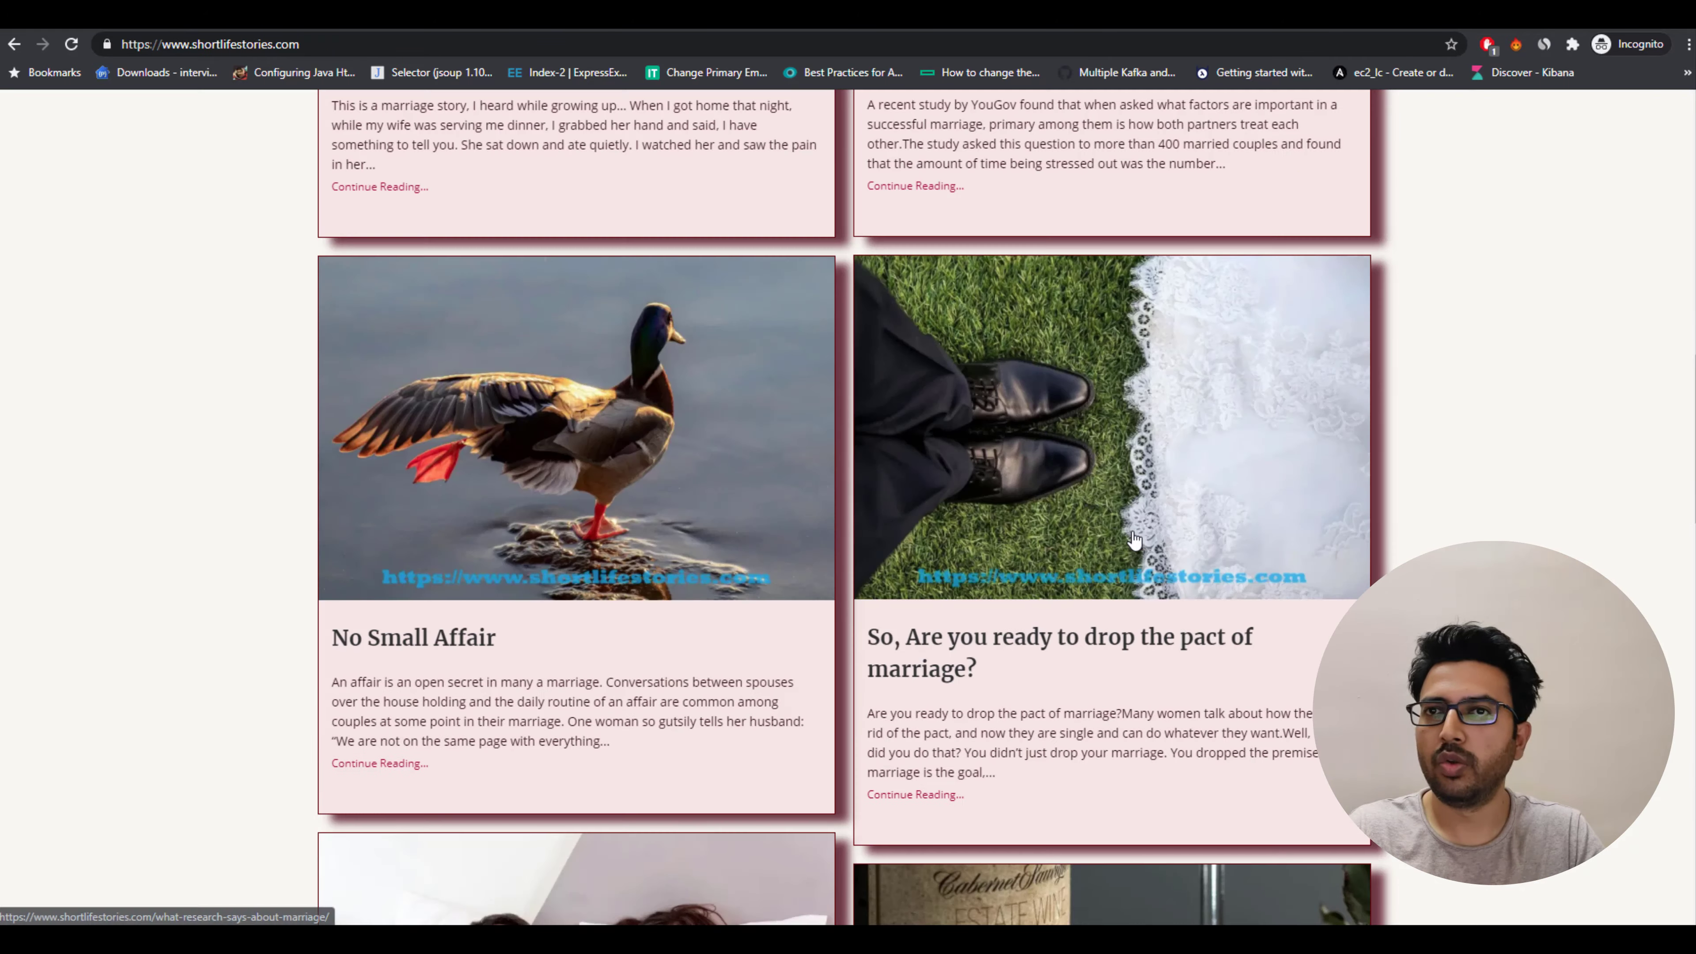
scroll(1133, 540, "down", 15)
scroll(992, 557, "up", 5)
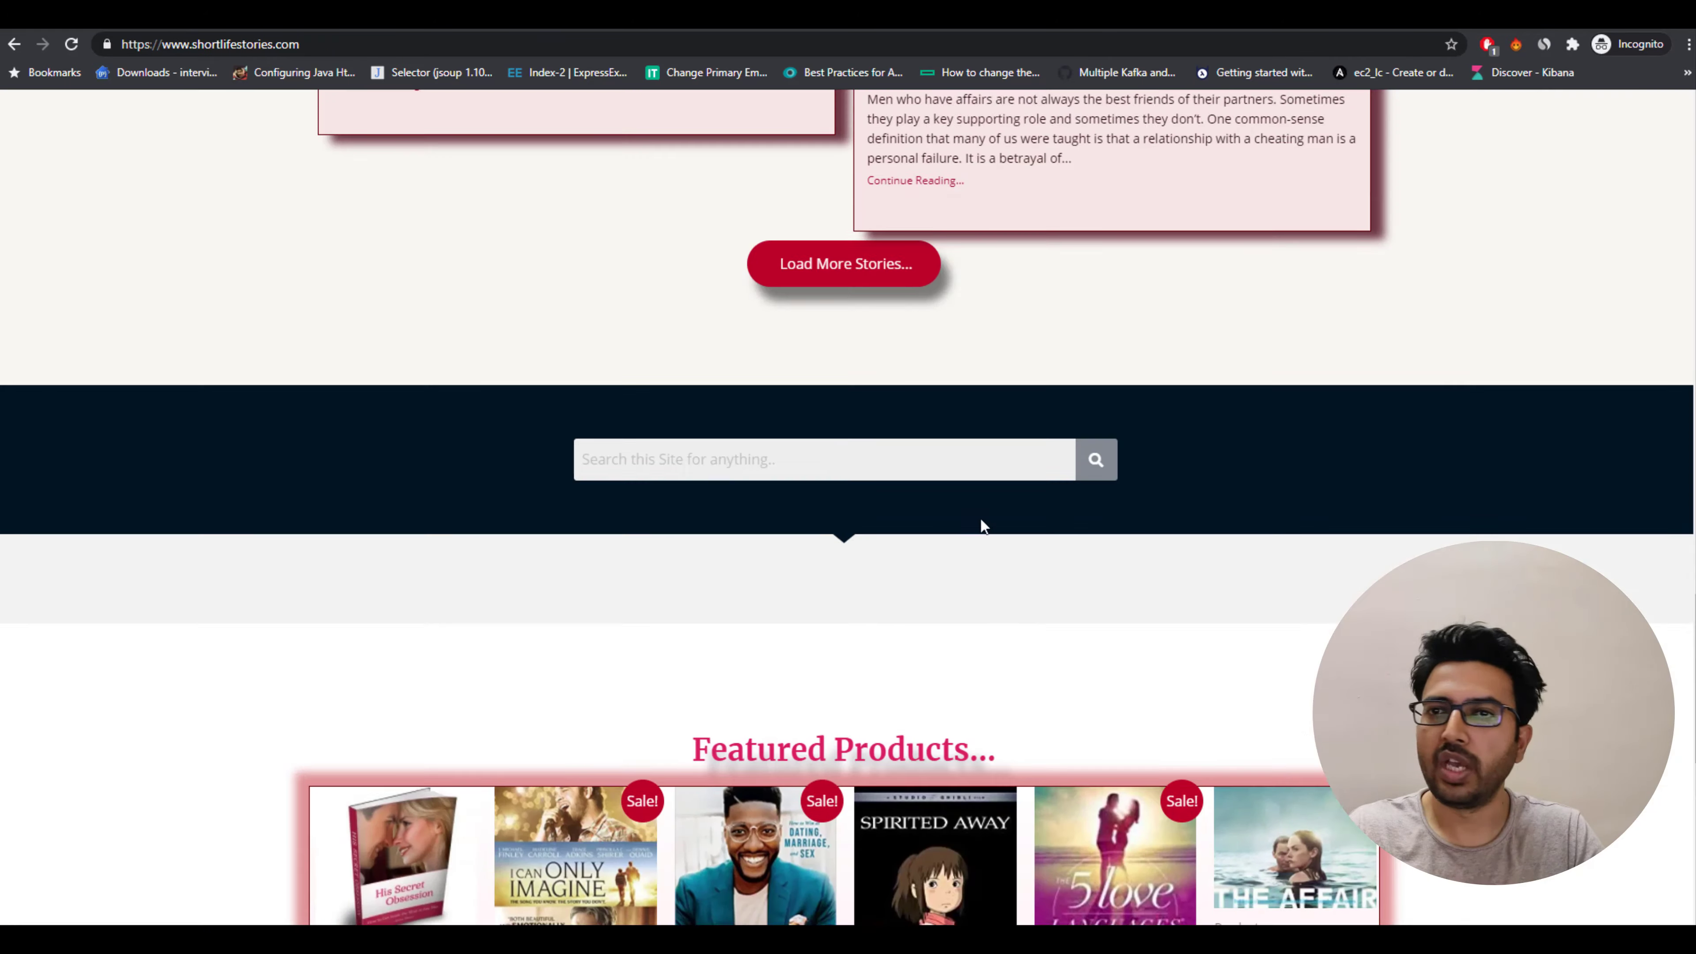
scroll(518, 643, "down", 7)
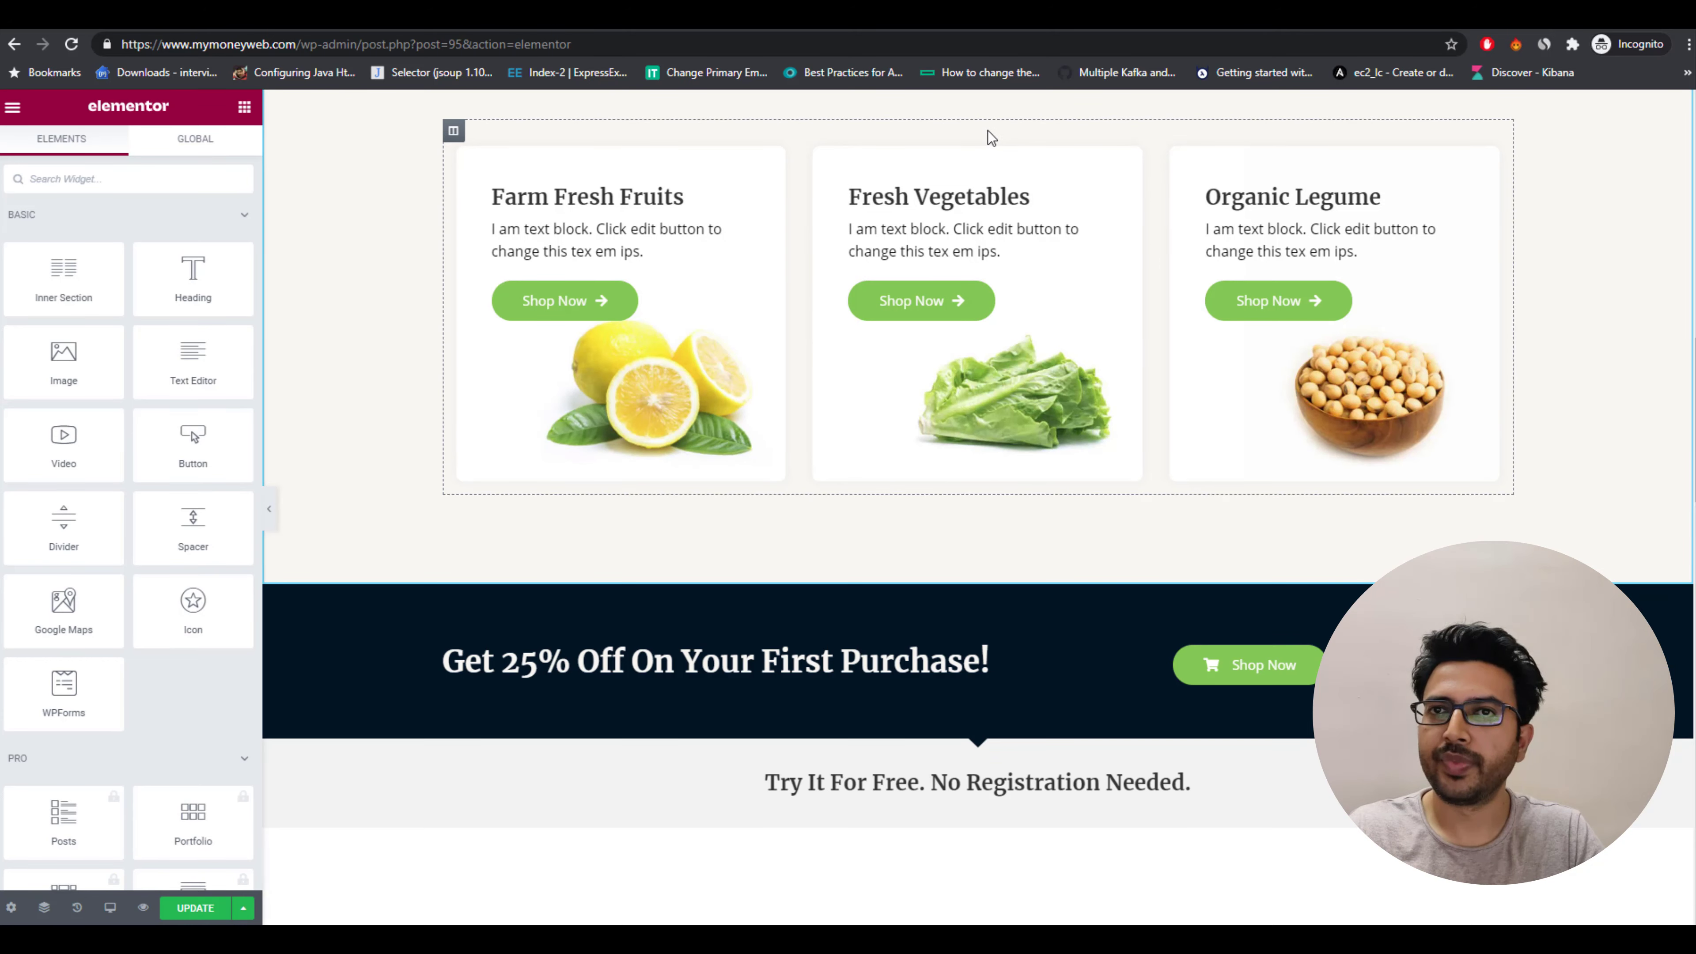
Delete the category cards, discount banner and trending products content further down the page.
left_click(989, 123)
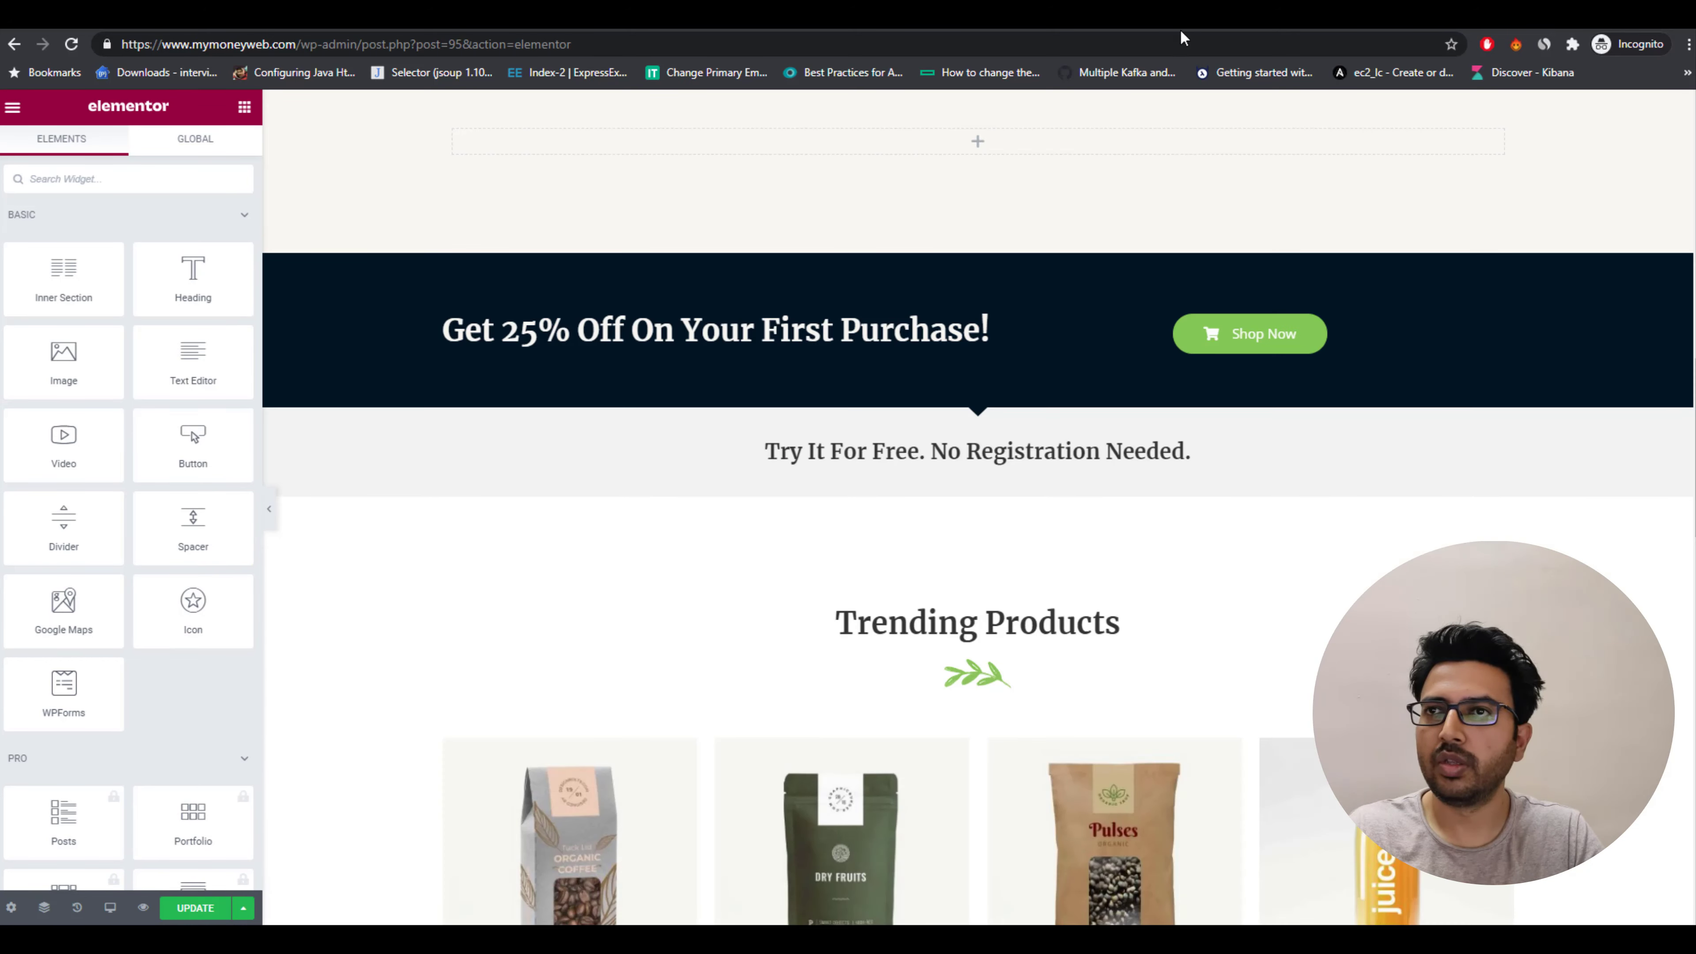
left_click(986, 332)
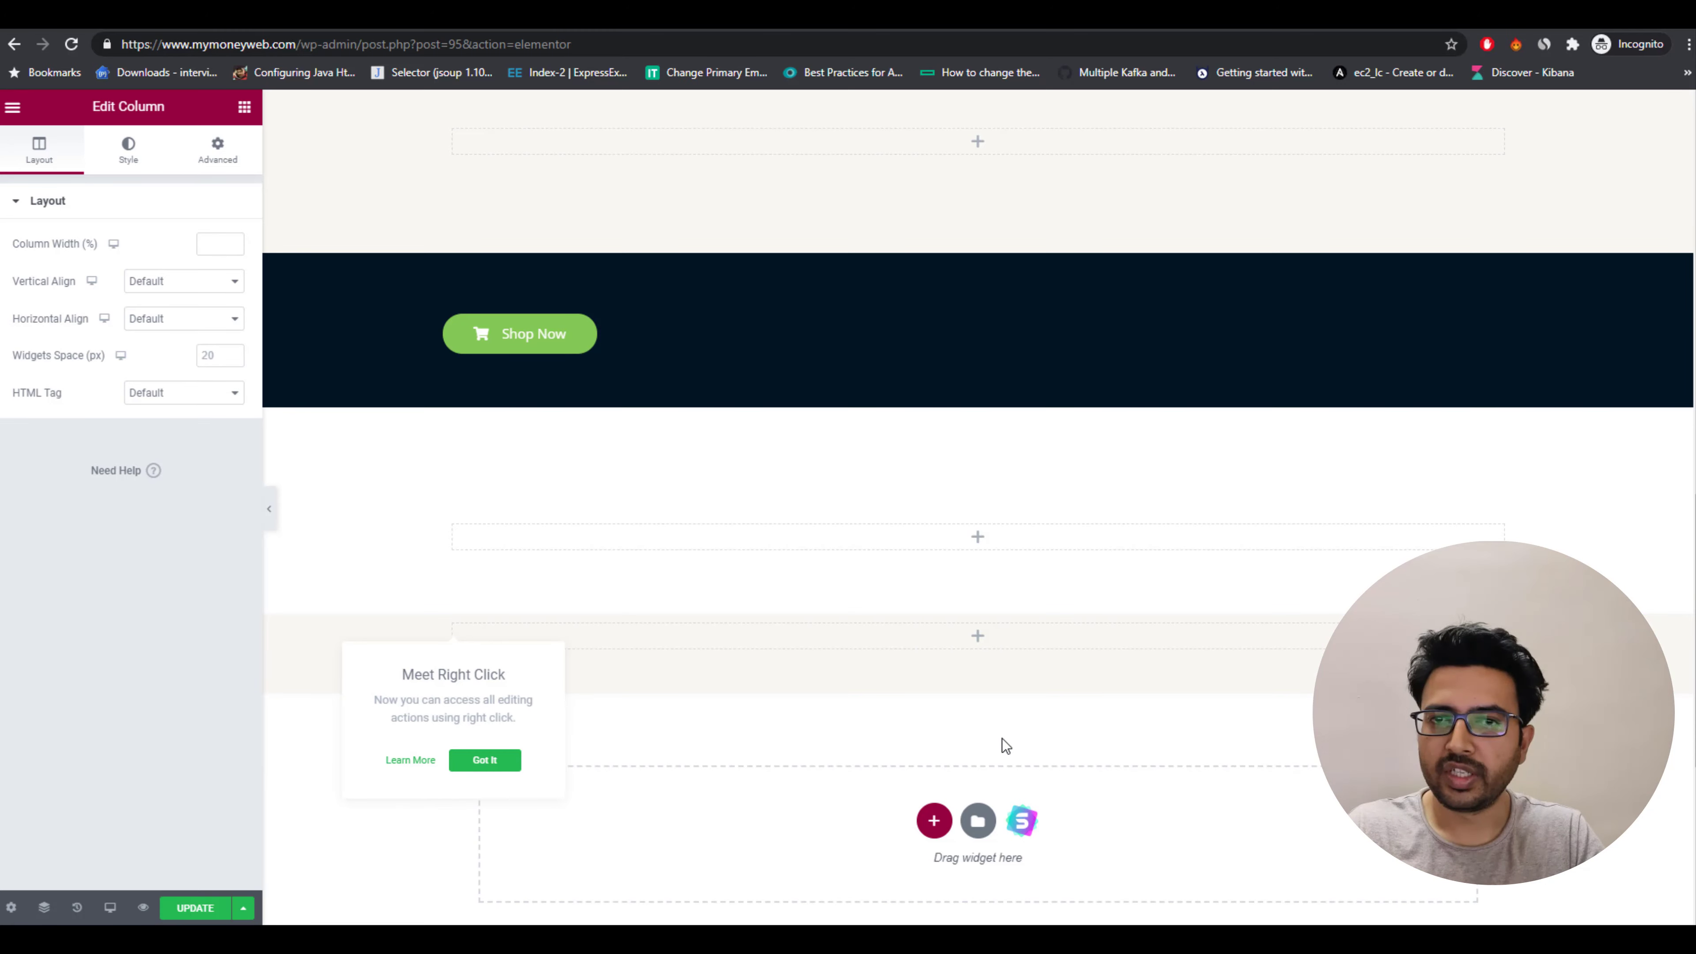
scroll(1005, 746, "down", 5)
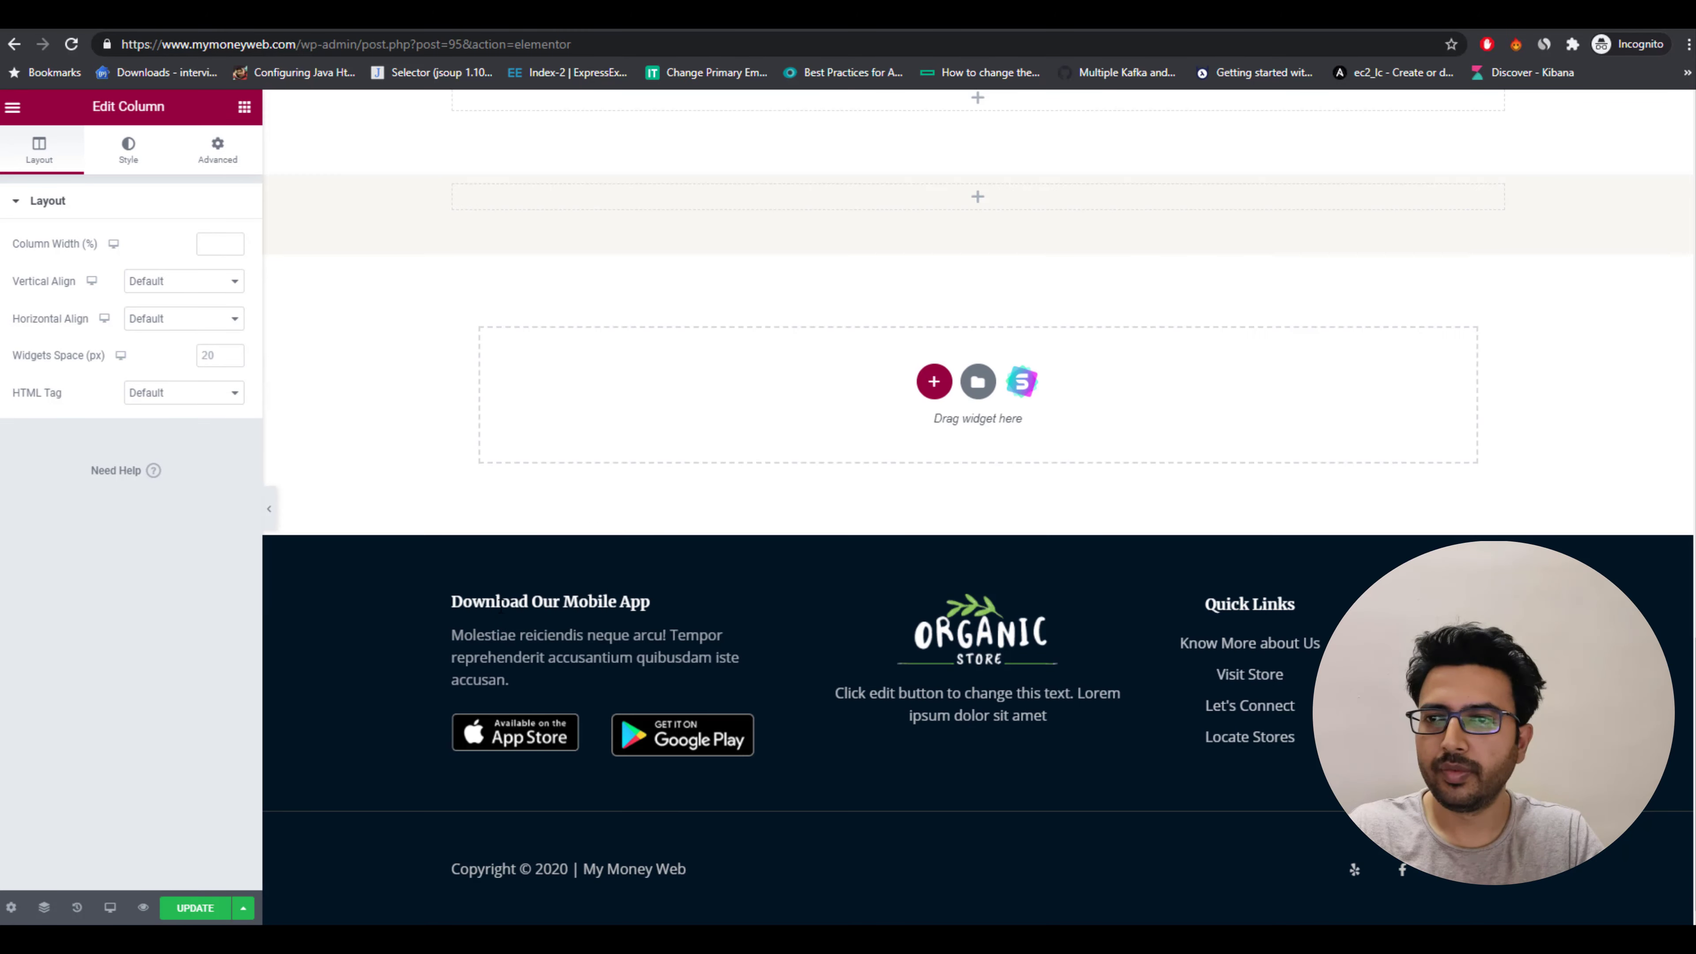
Review the edited page from the footer back up to the hero.
left_click(502, 603)
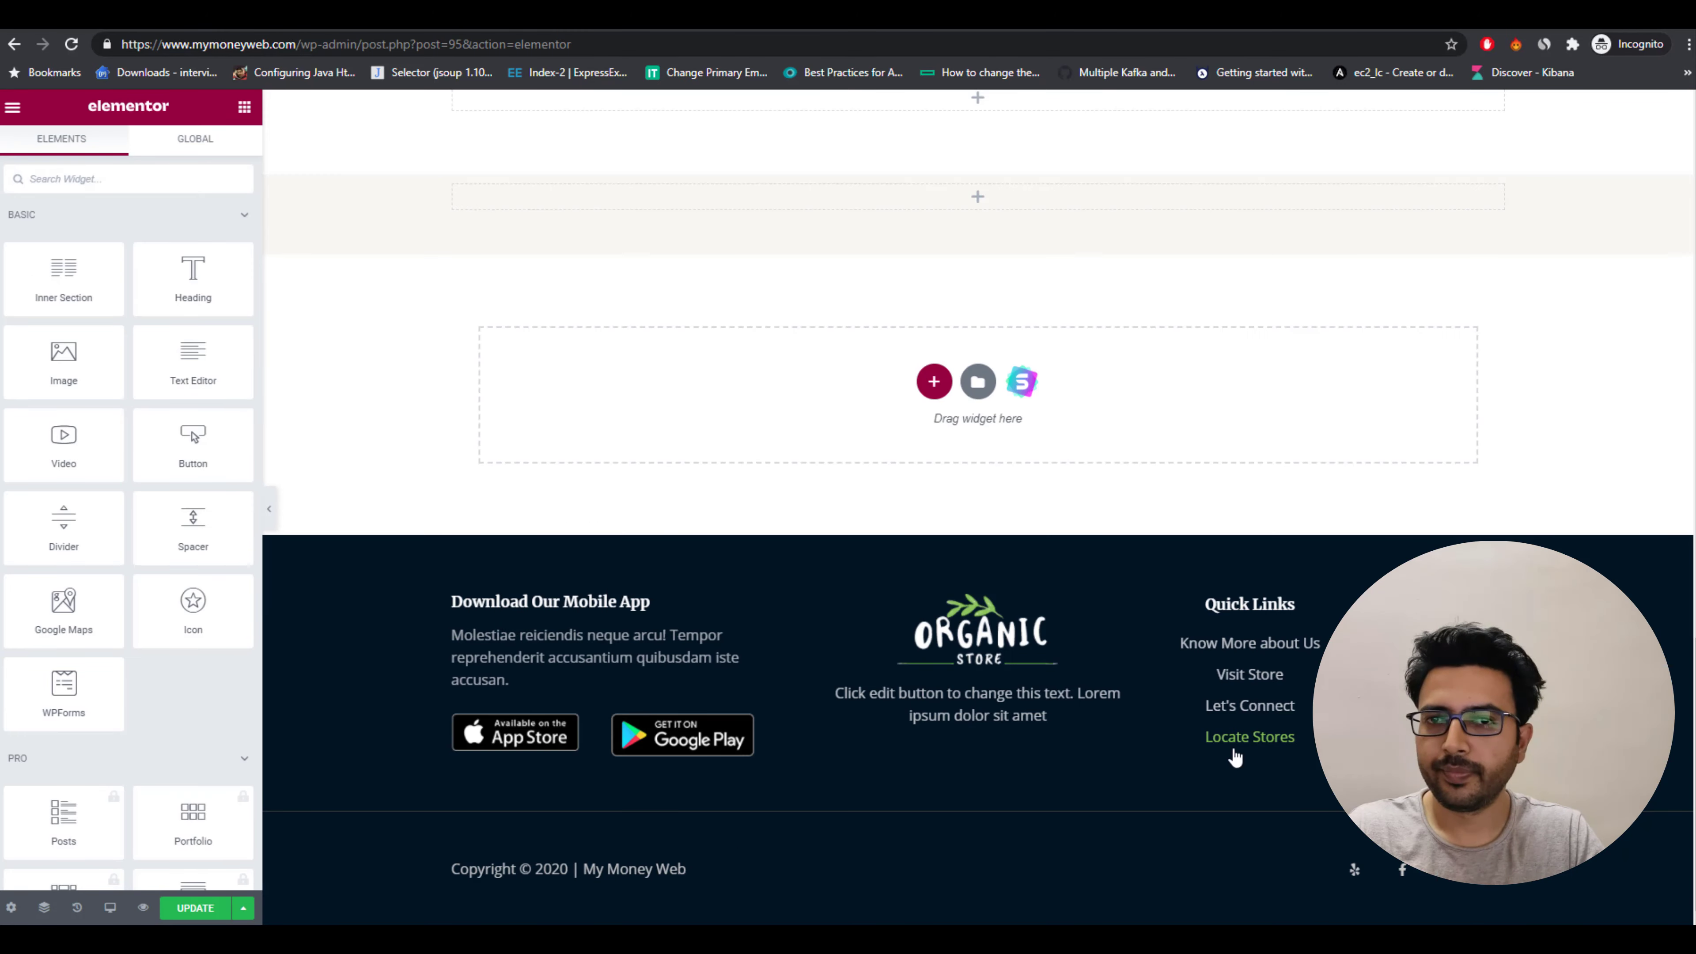
scroll(1220, 743, "up", 15)
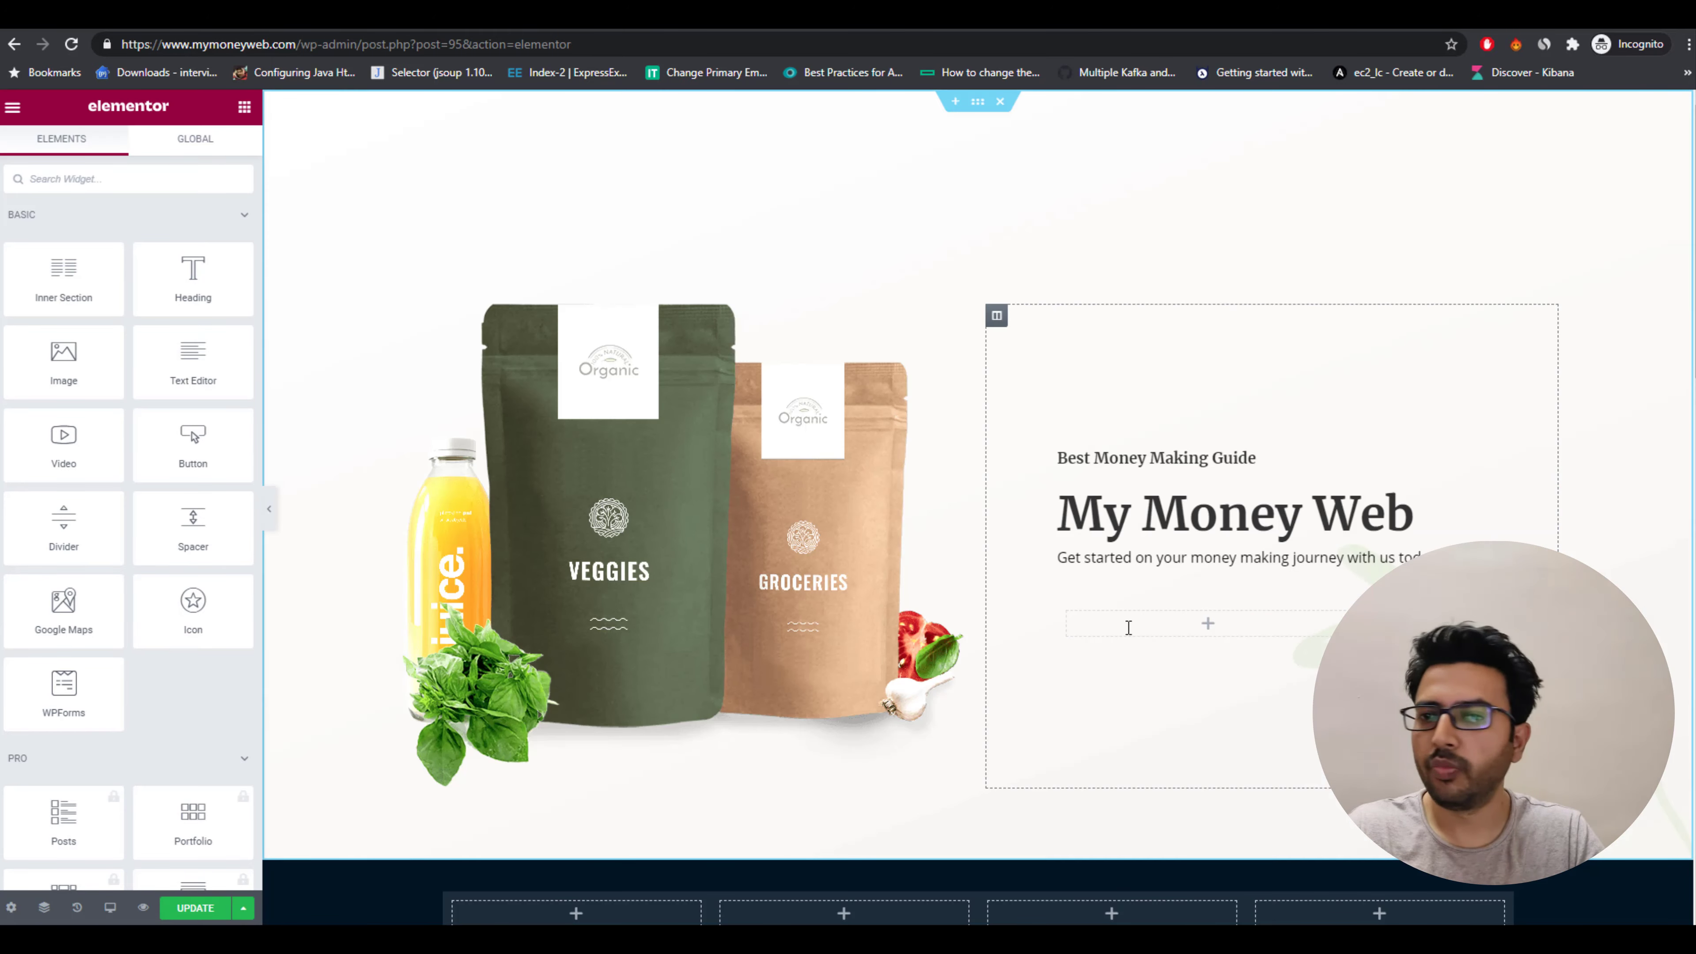
scroll(1213, 738, "down", 10)
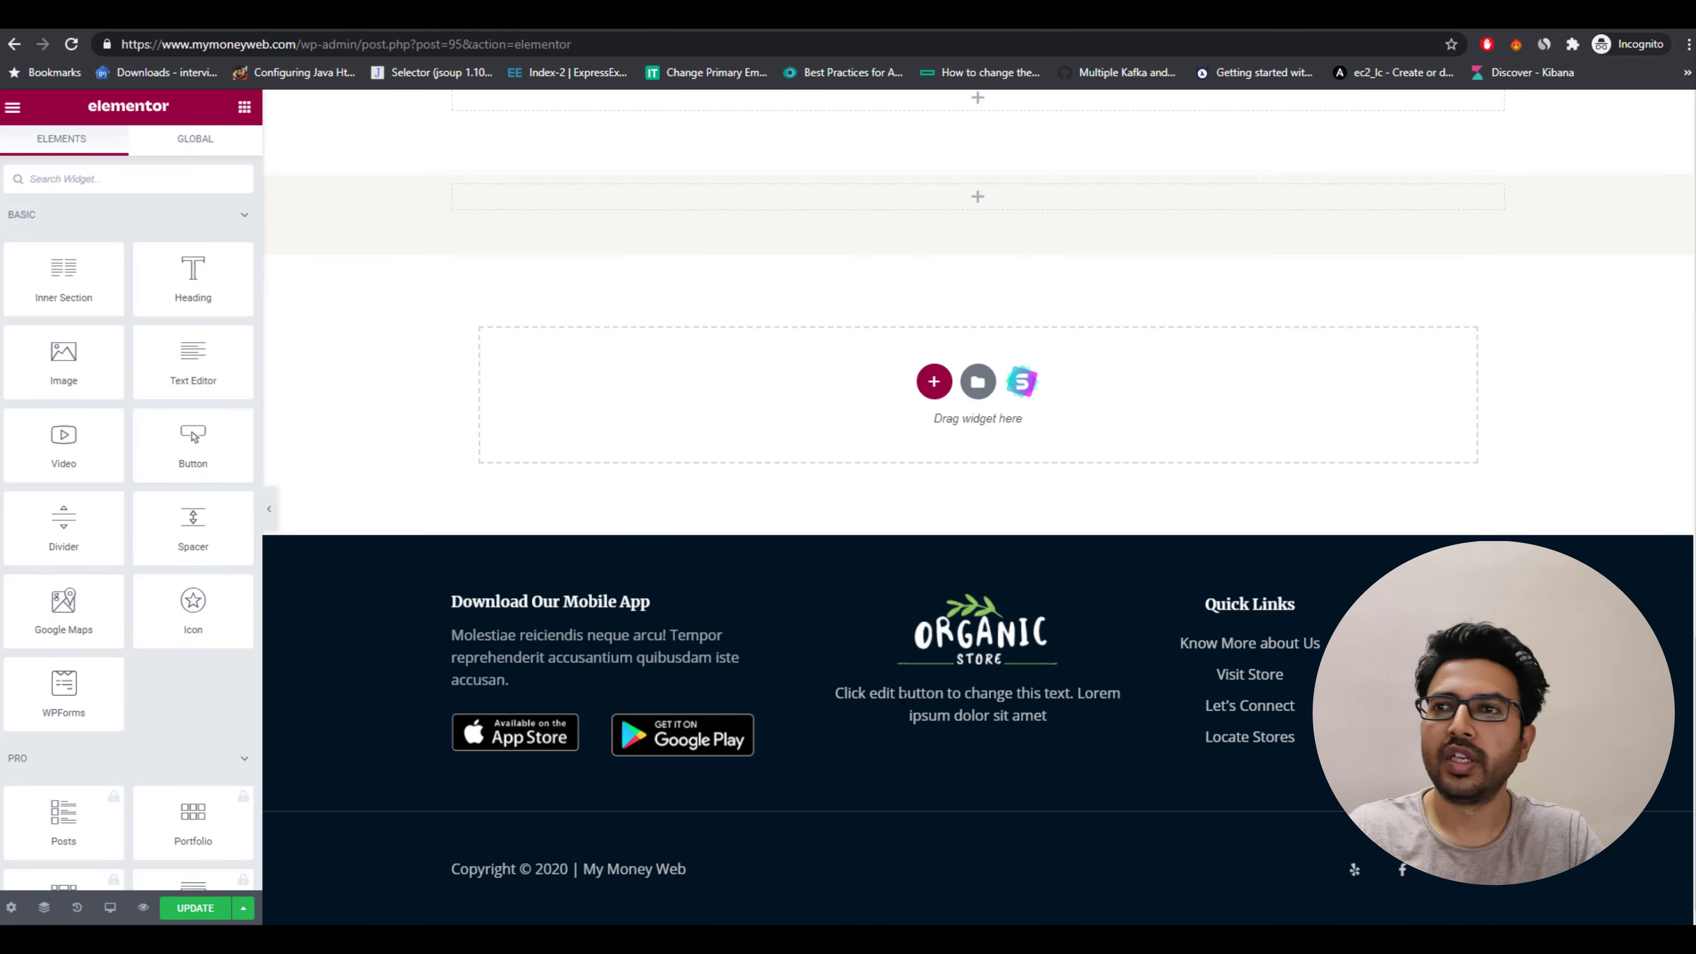
scroll(969, 619, "up", 5)
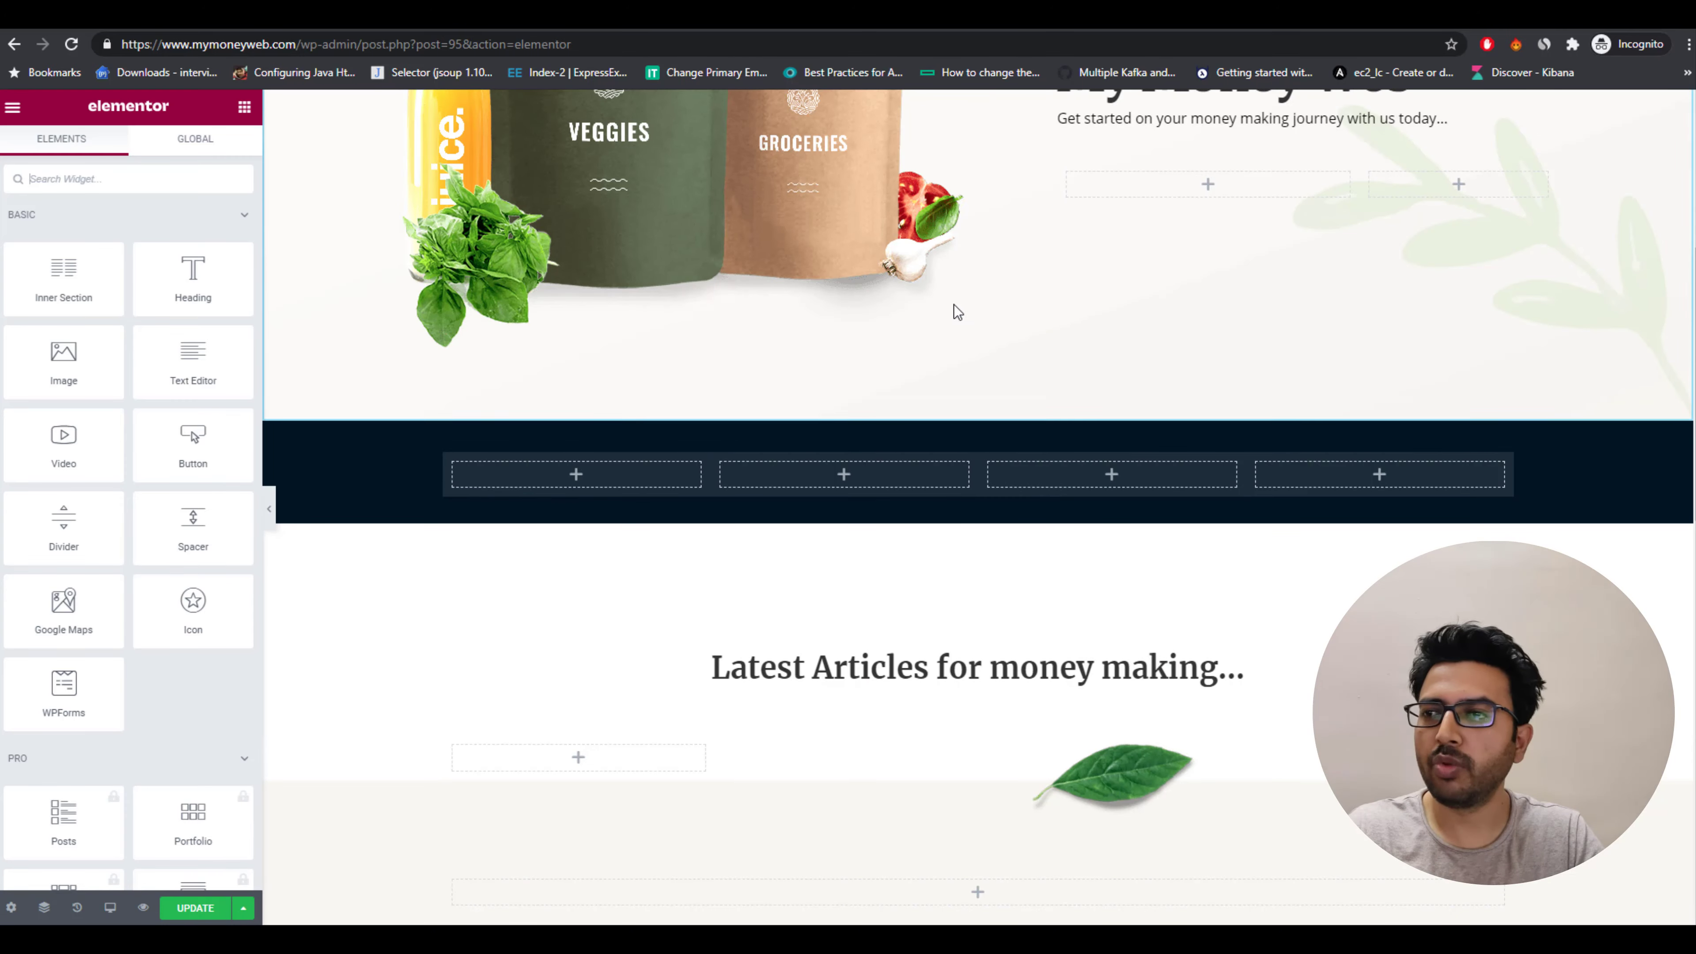
scroll(949, 261, "up", 5)
scroll(895, 401, "down", 4)
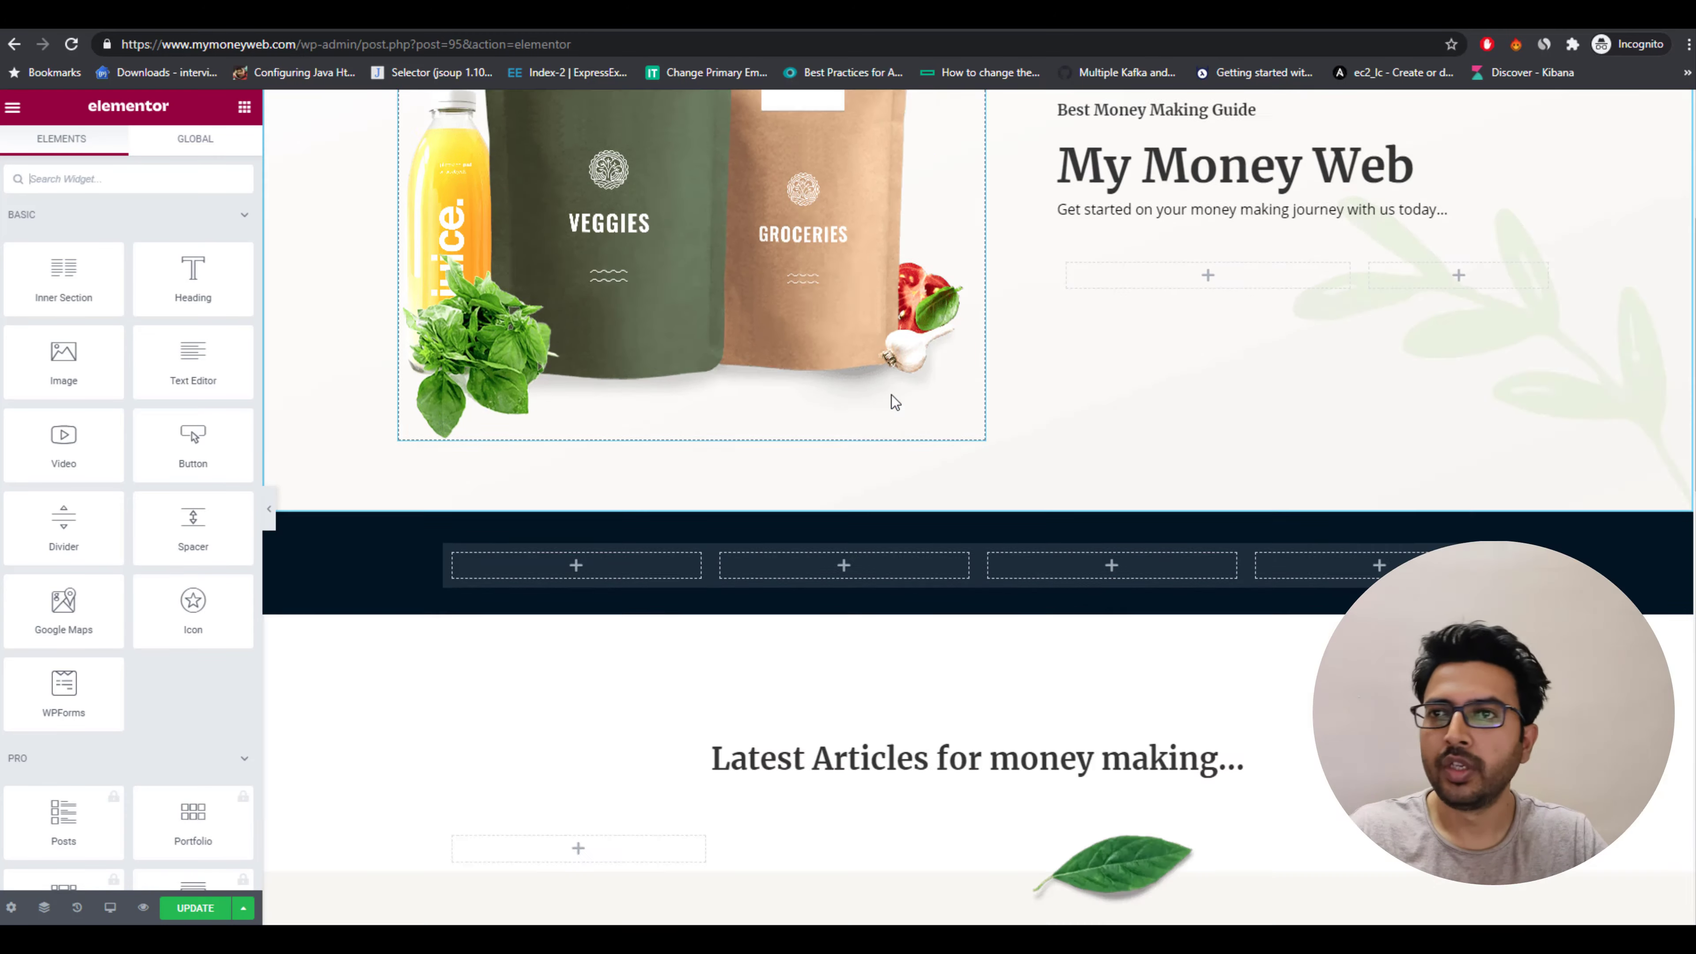
scroll(895, 401, "up", 4)
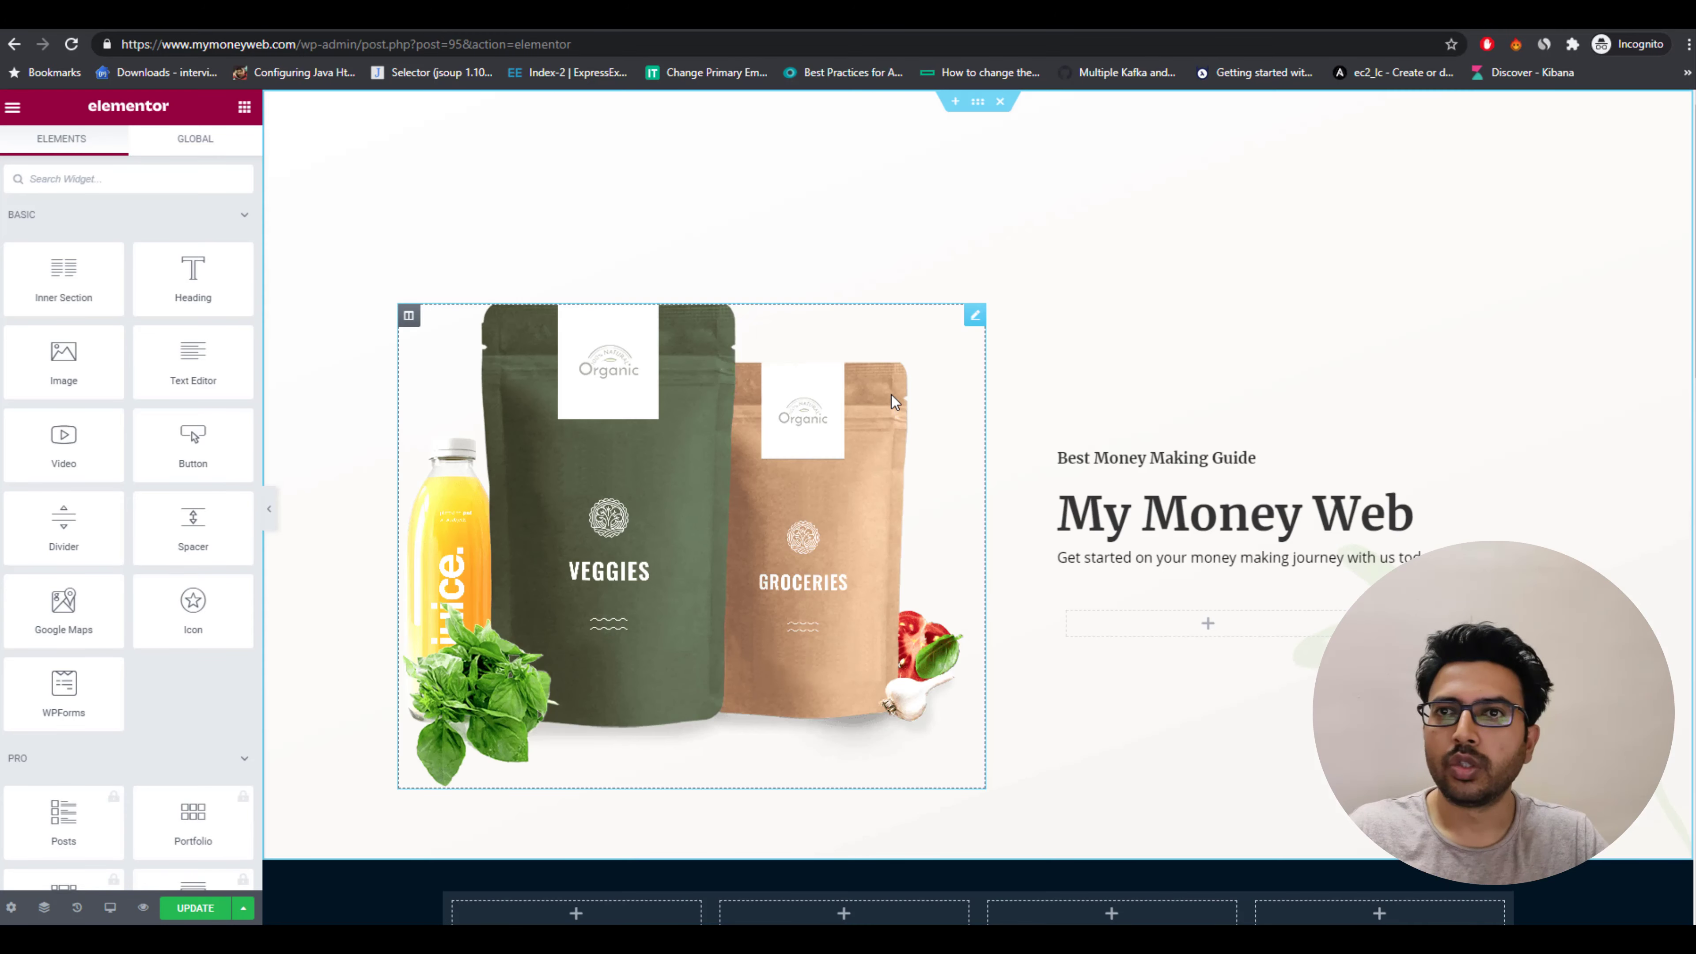
Select the hero product image for editing and open Pexels in a new browser tab.
left_click(974, 316)
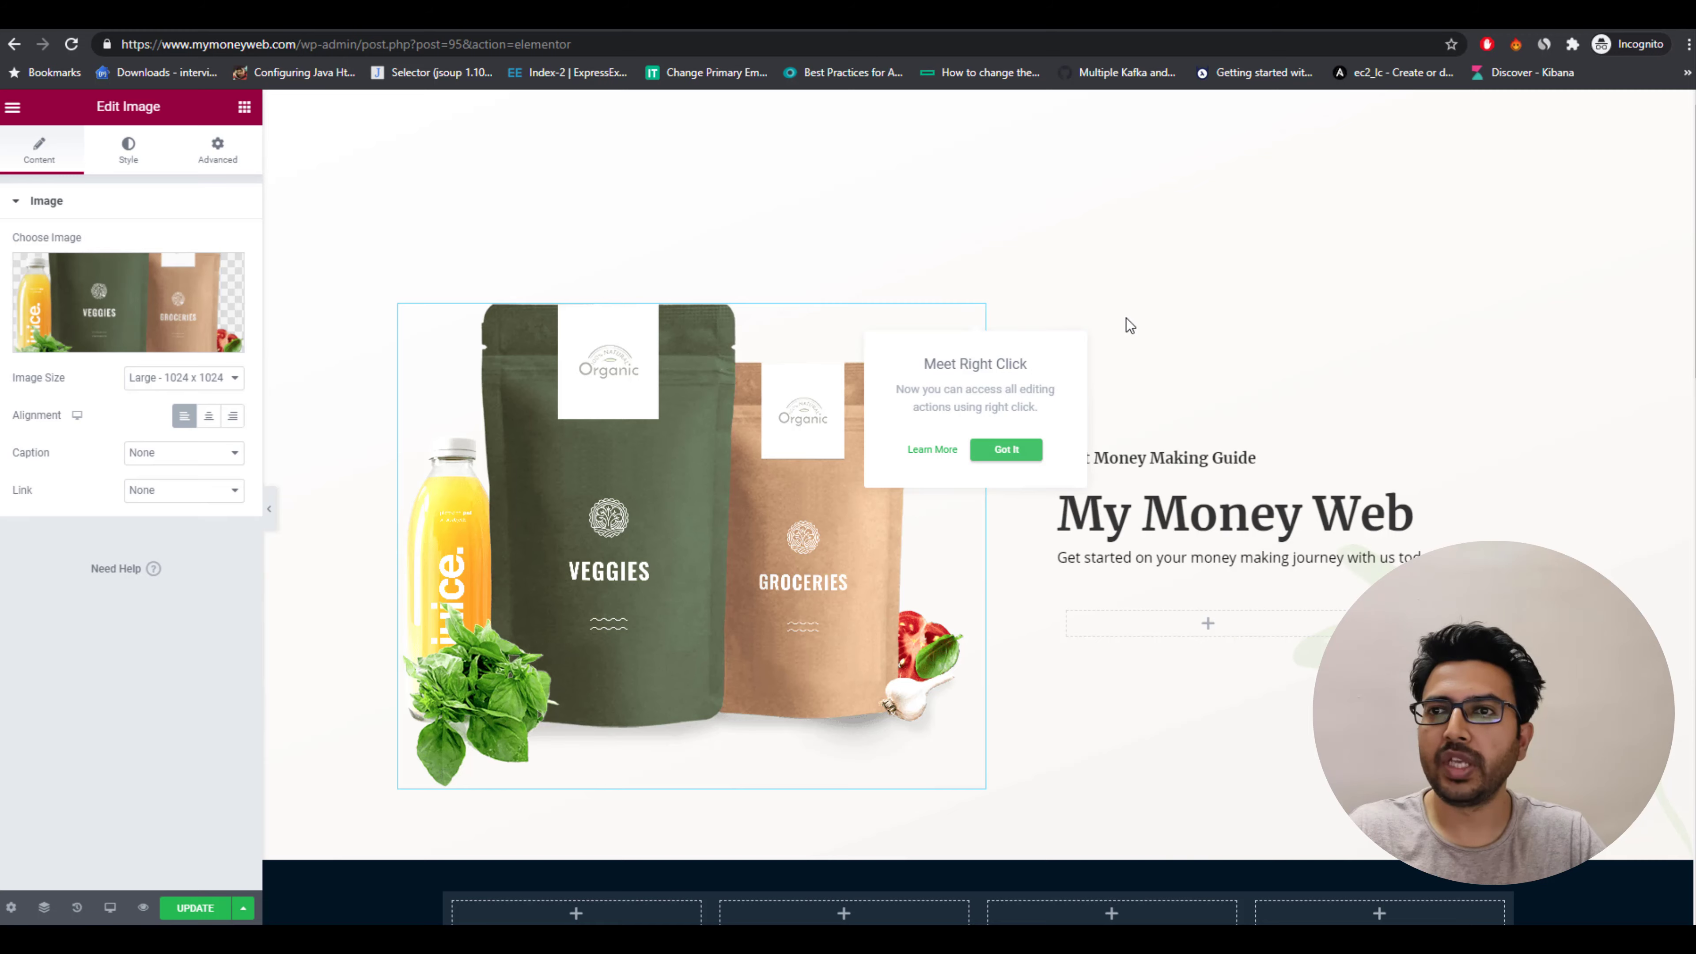
key("ctrl+t")
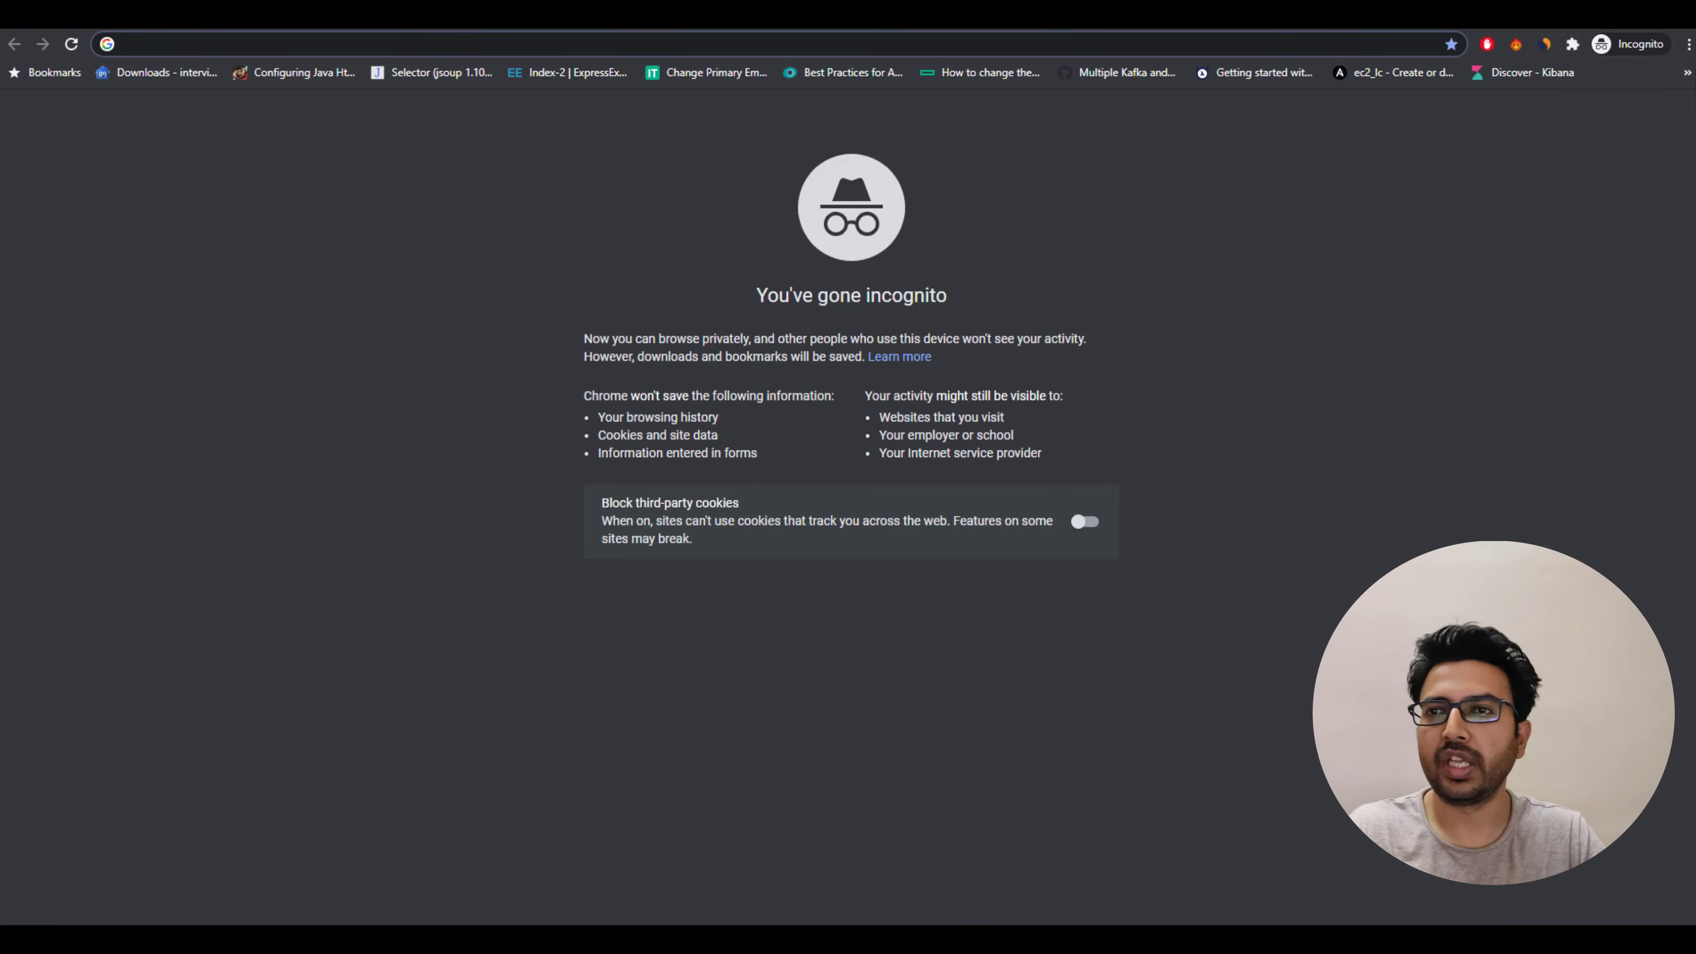
type("pe")
key("Return")
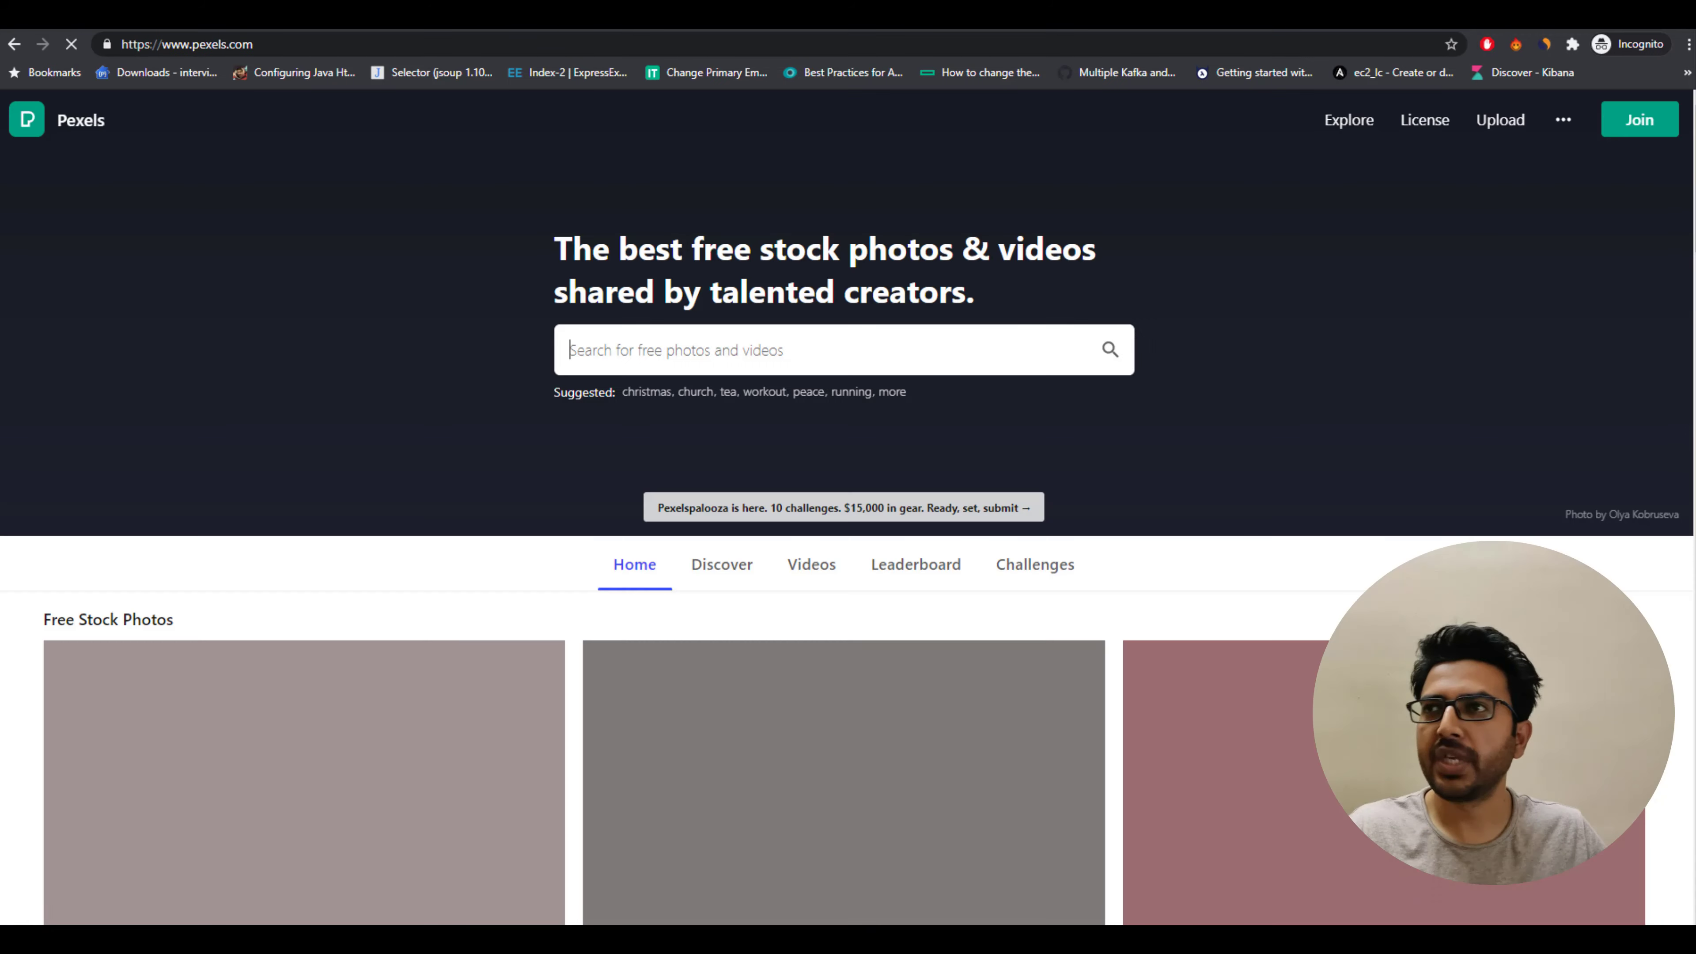
Search Pexels for money pictures.
left_click(853, 363)
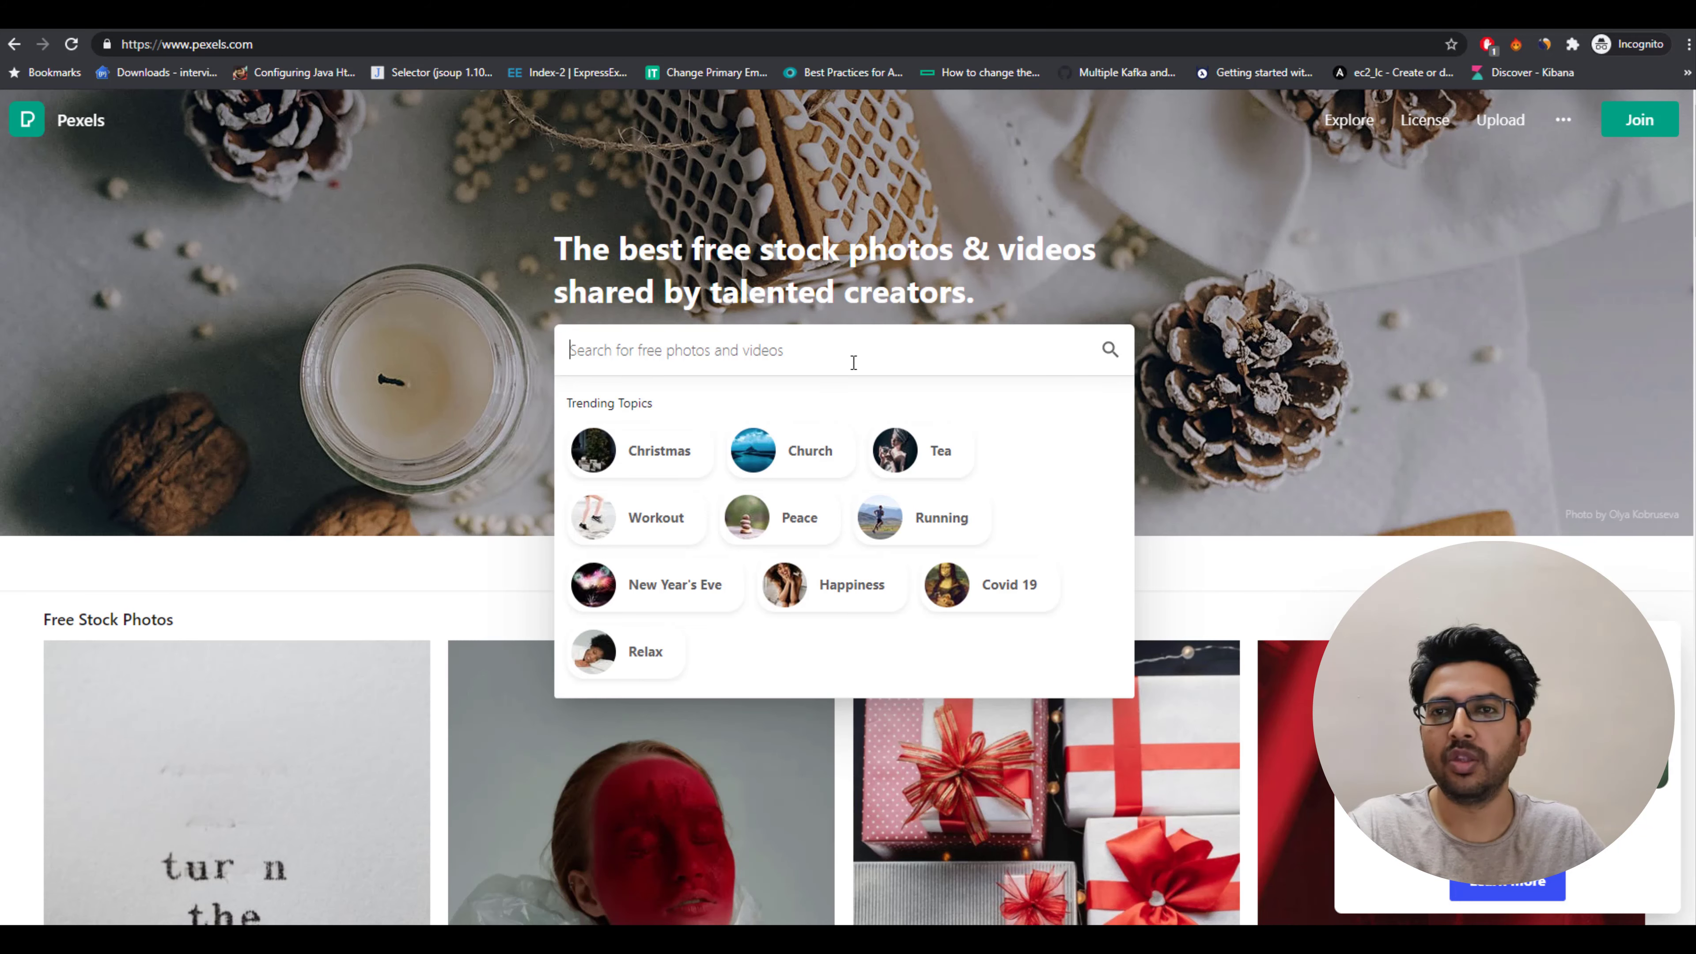
type("money")
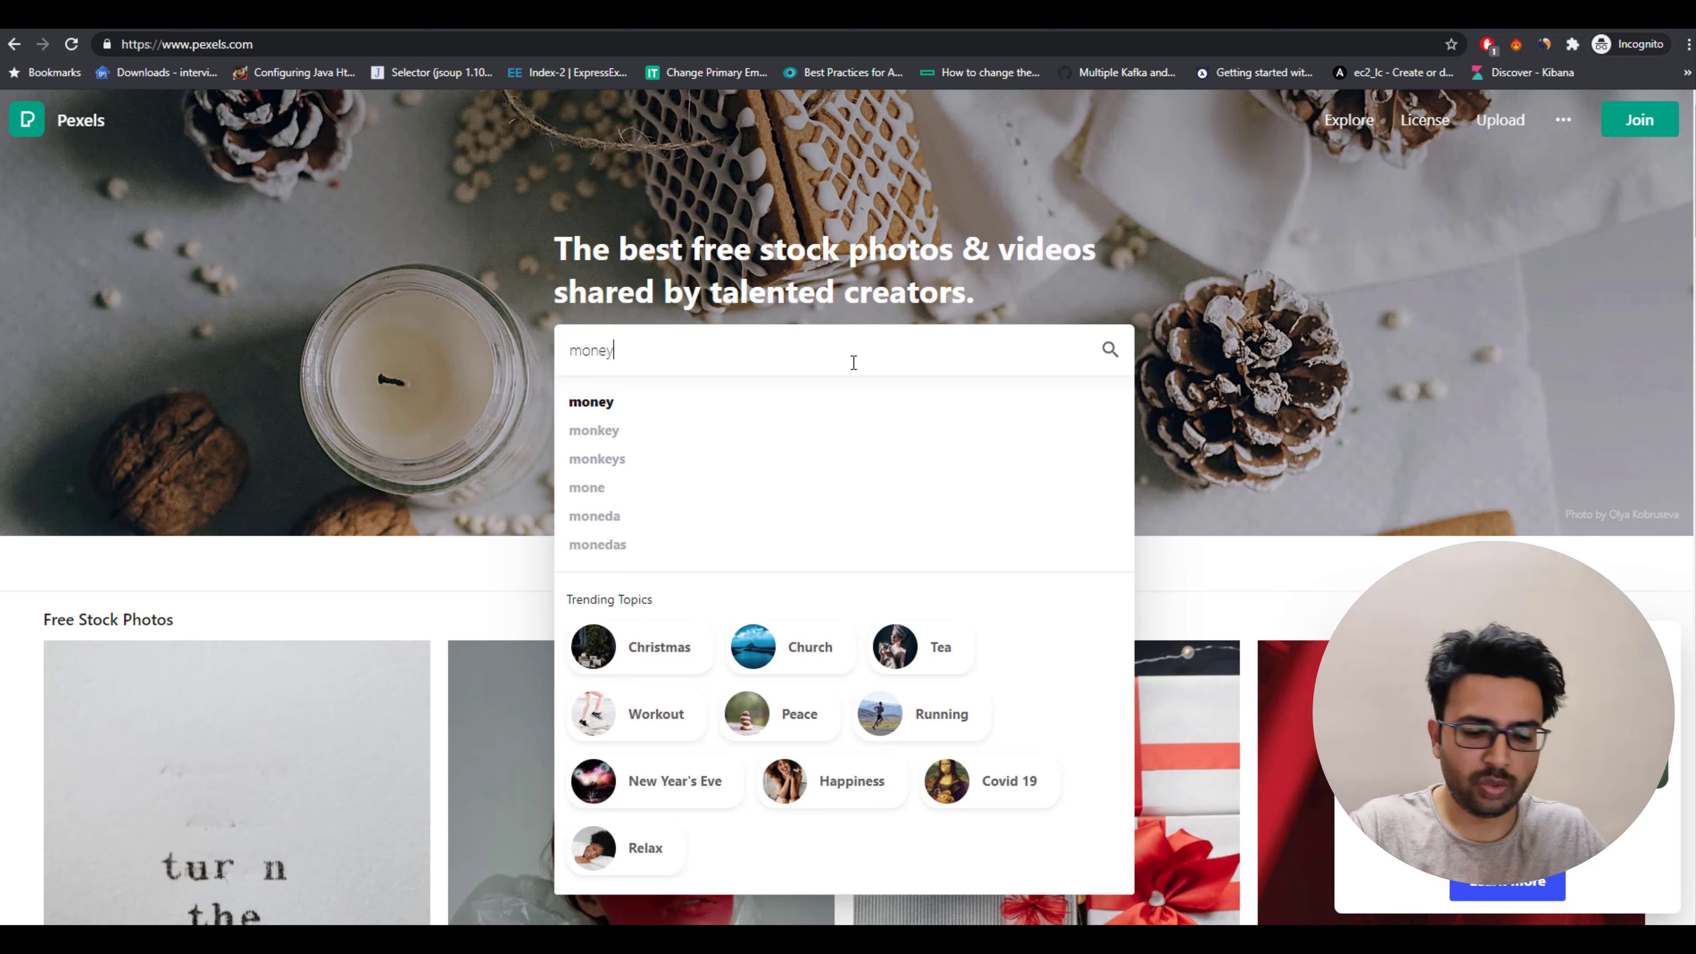
type(" making")
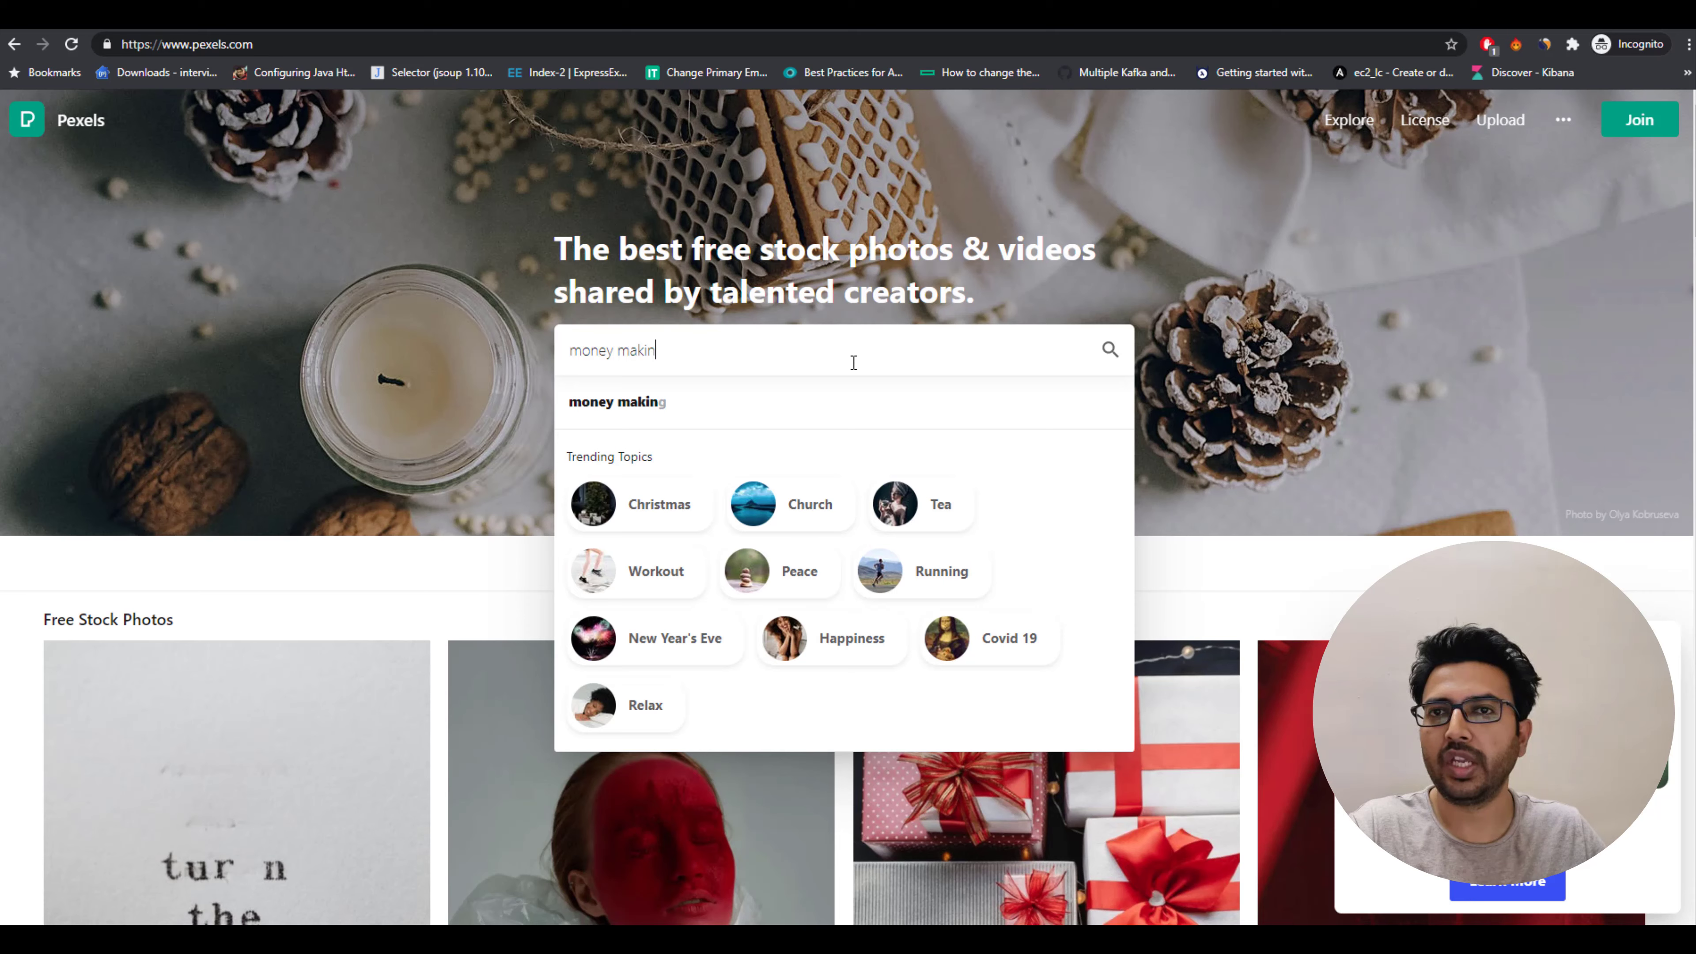
key("BackSpace")
key("BackSpace")
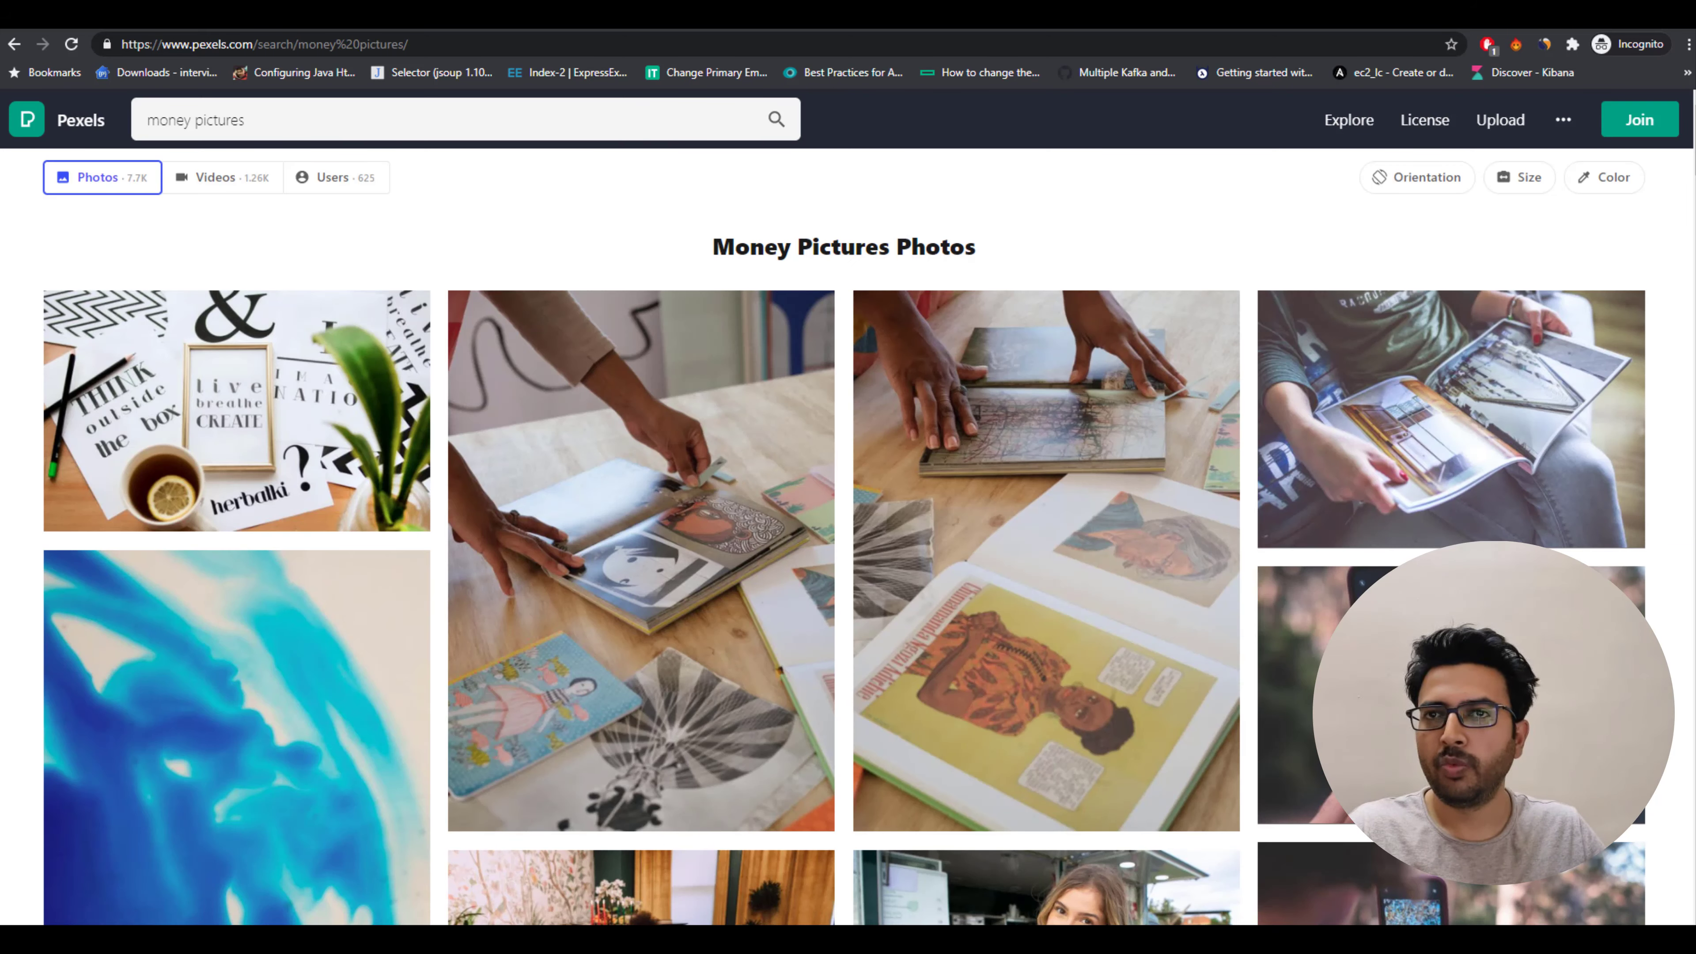
Open Canva in a new tab and start creating a new design.
key("ctrl+t")
type("ca")
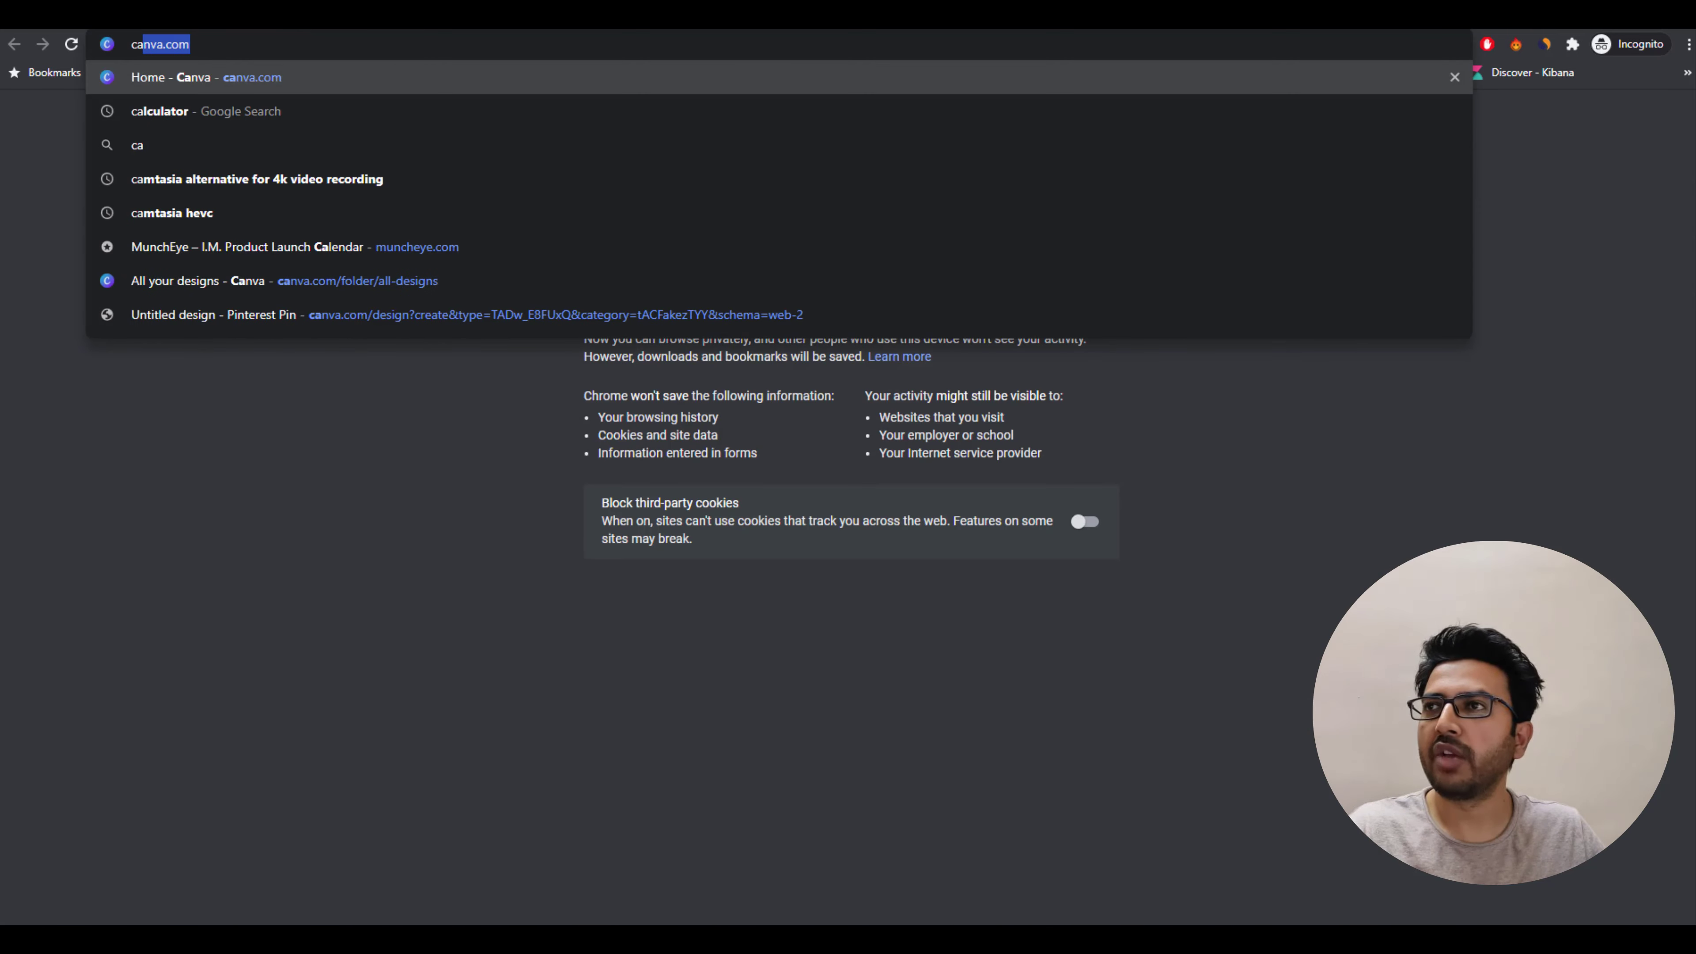
key("Return")
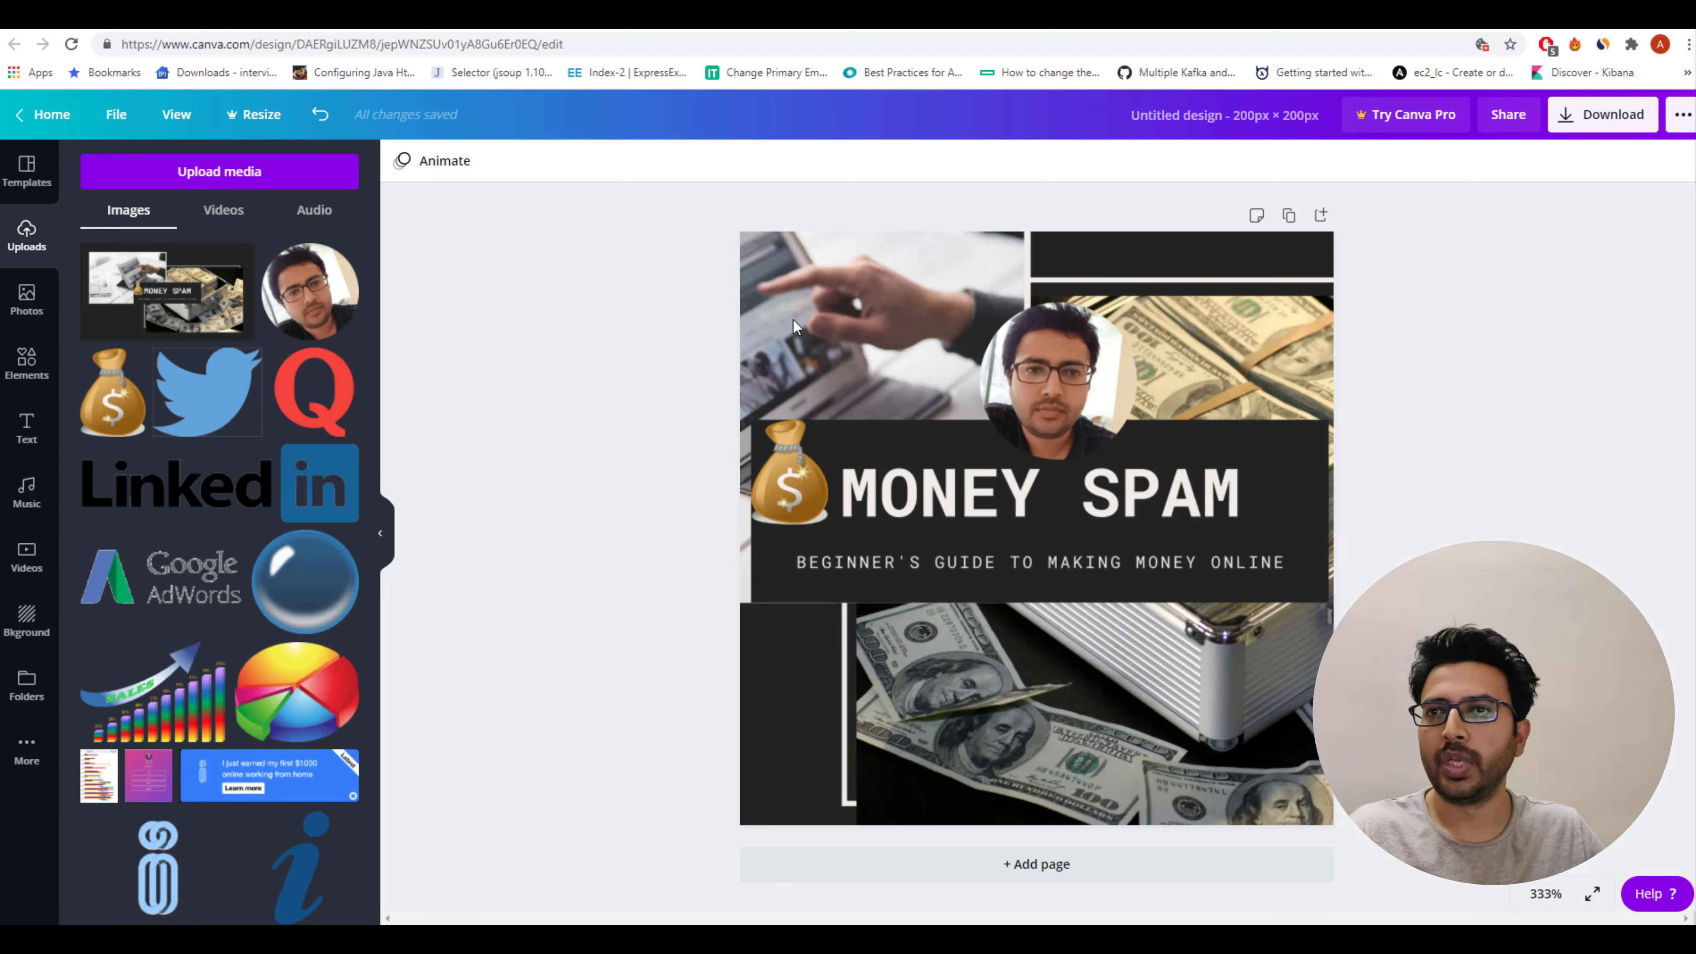
left_click(117, 121)
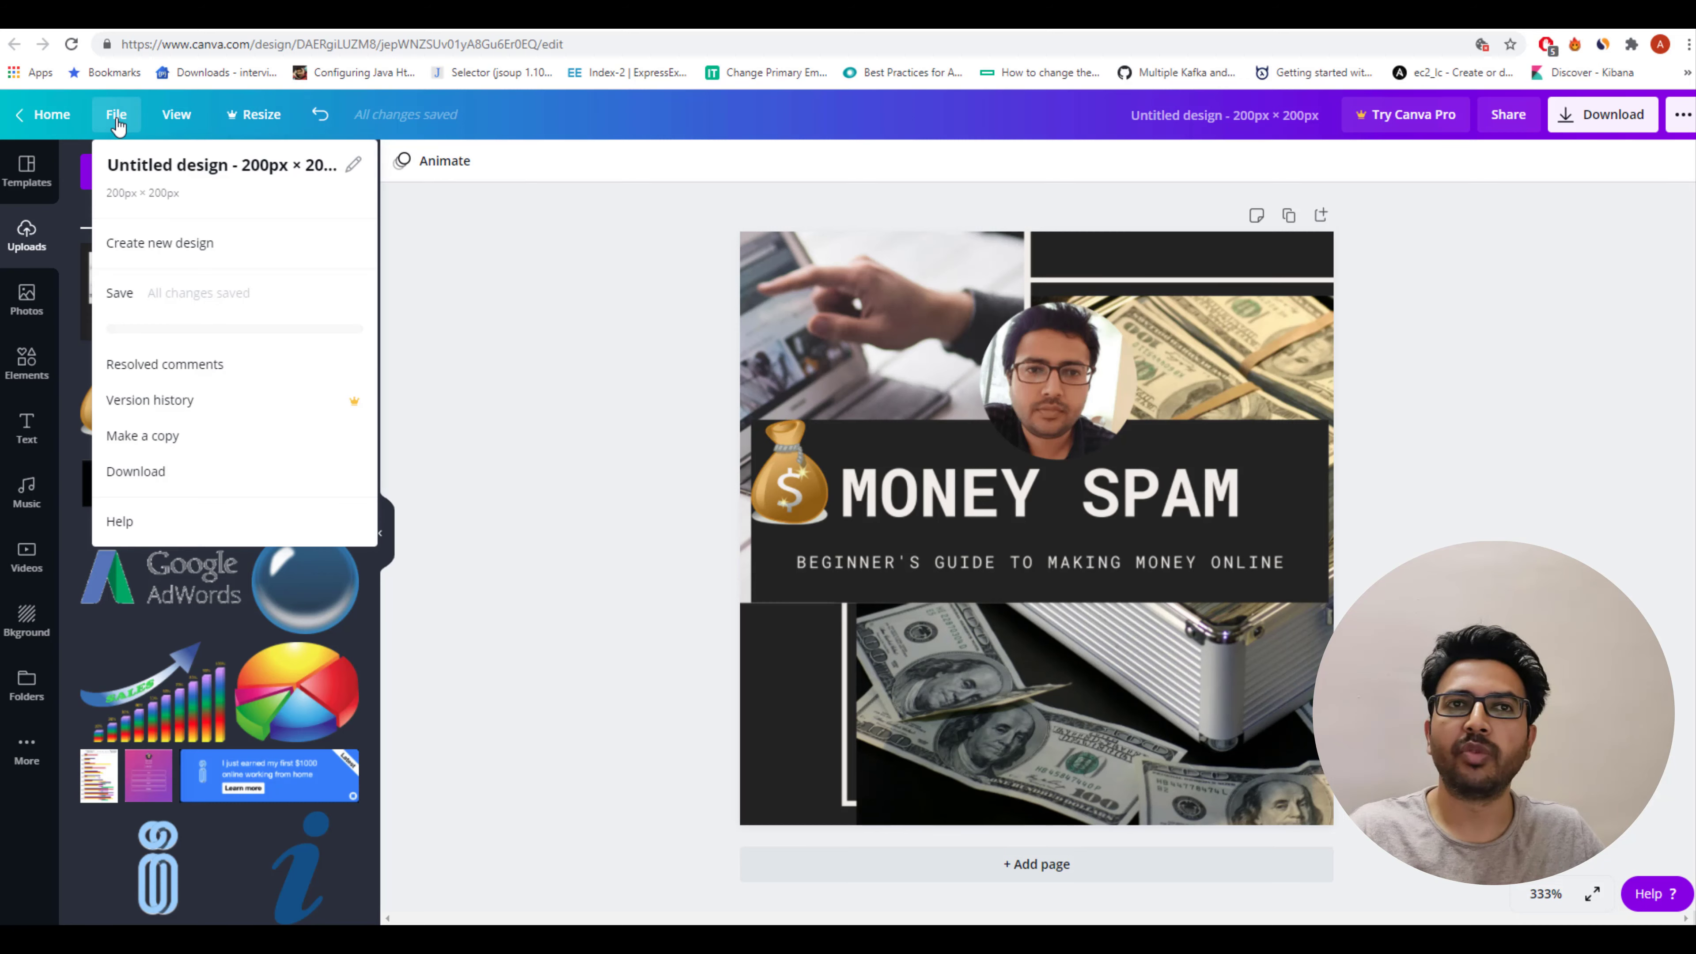
left_click(162, 244)
right_click(161, 247)
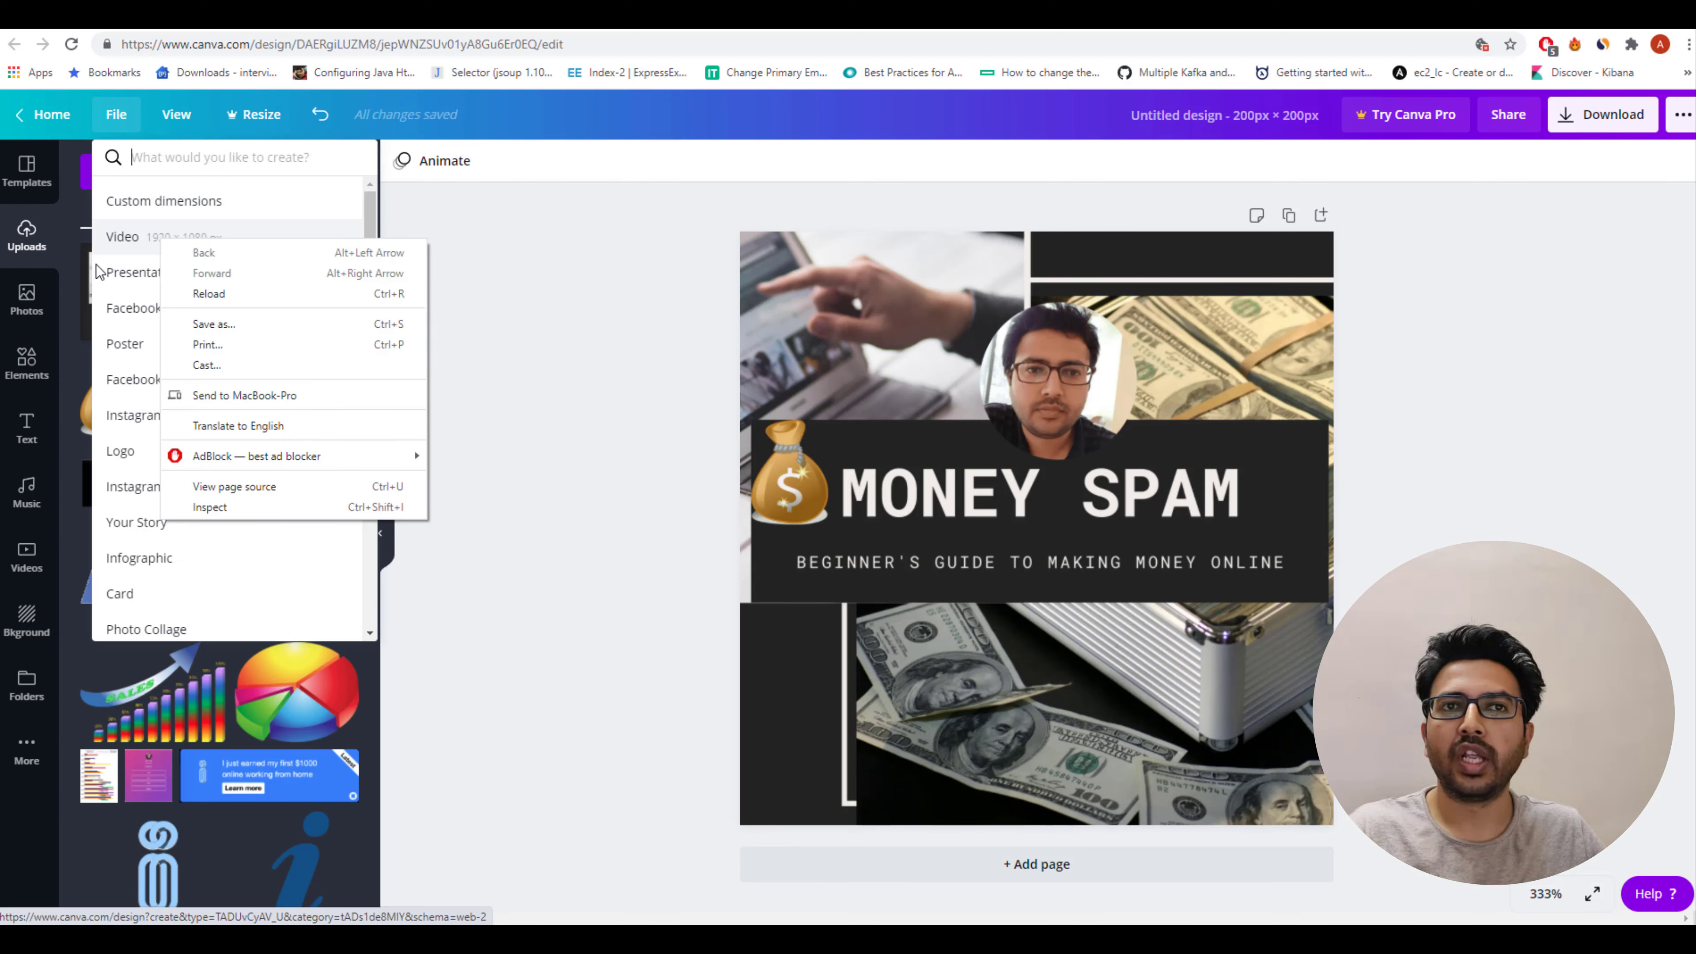
left_click(168, 163)
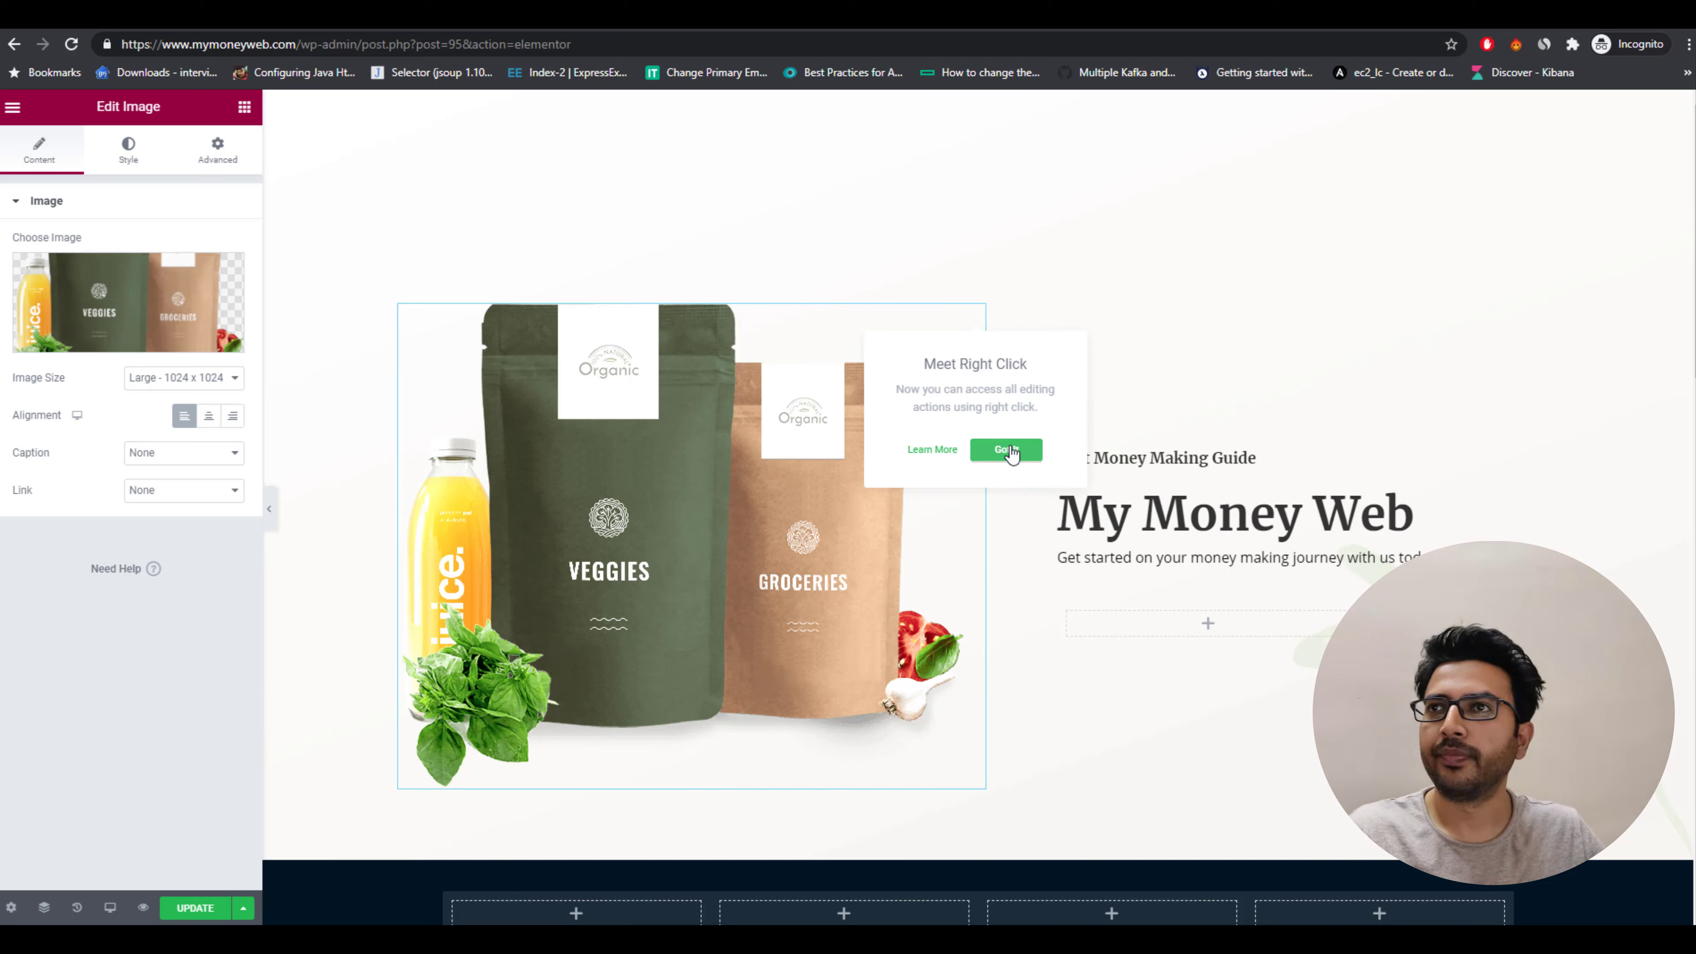
Create a new Canva design with custom dimensions of 1024 × 1024 px.
left_click(1008, 450)
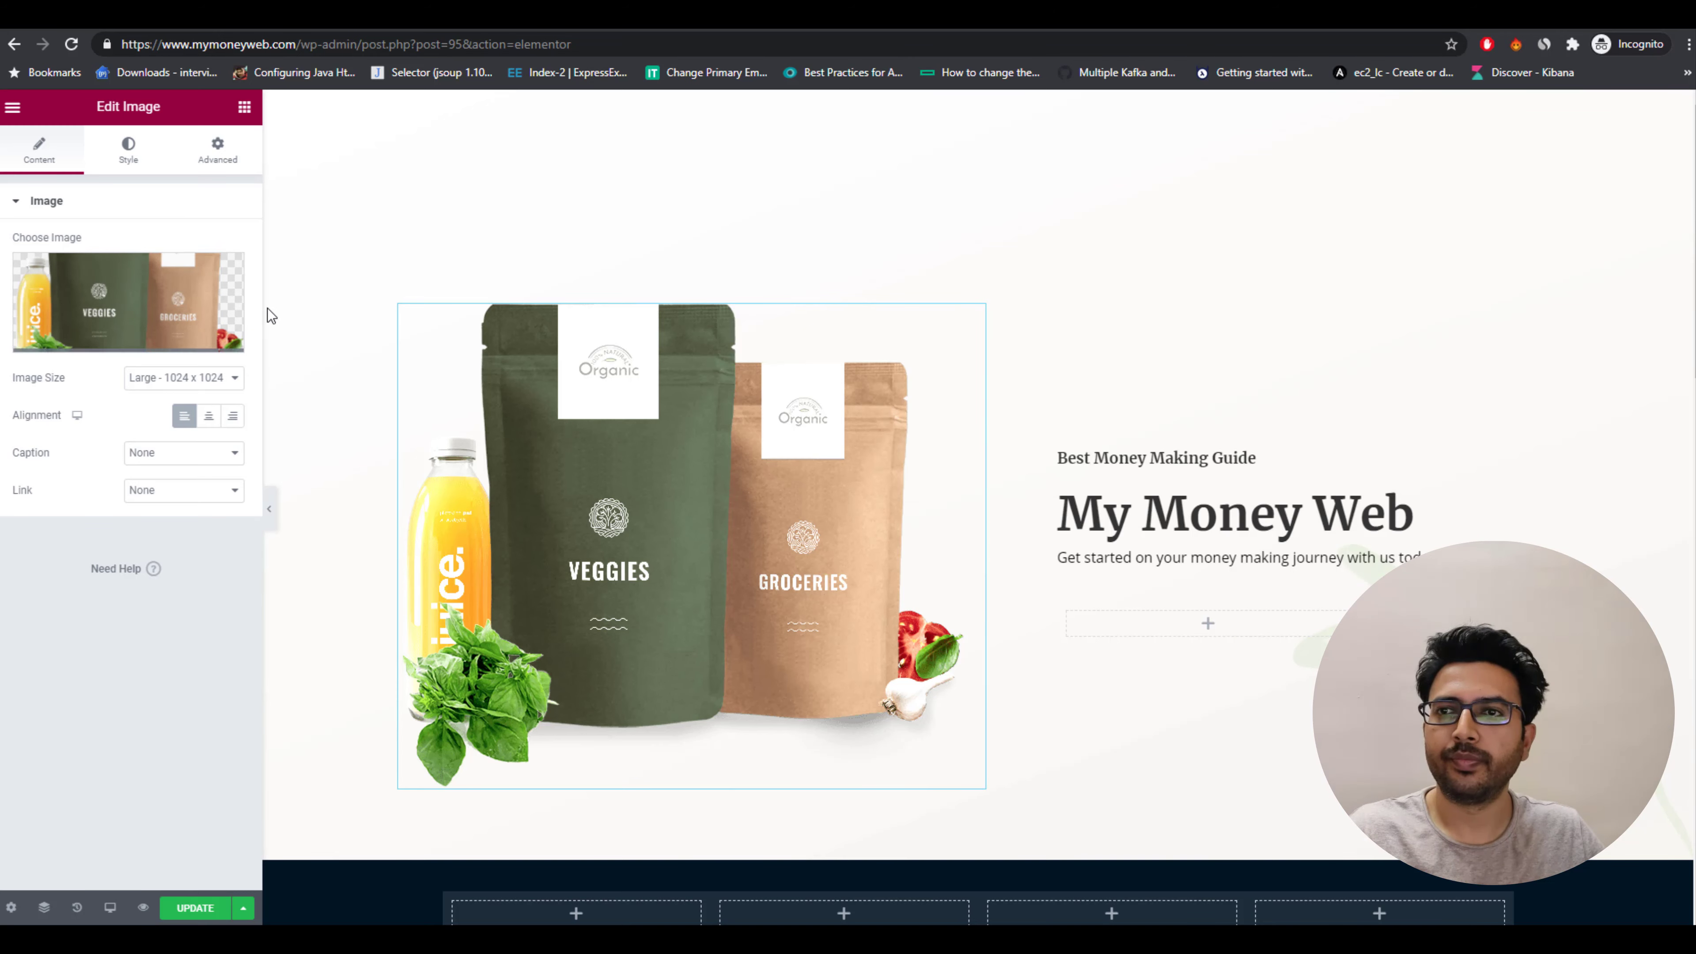
mouse_move(211, 352)
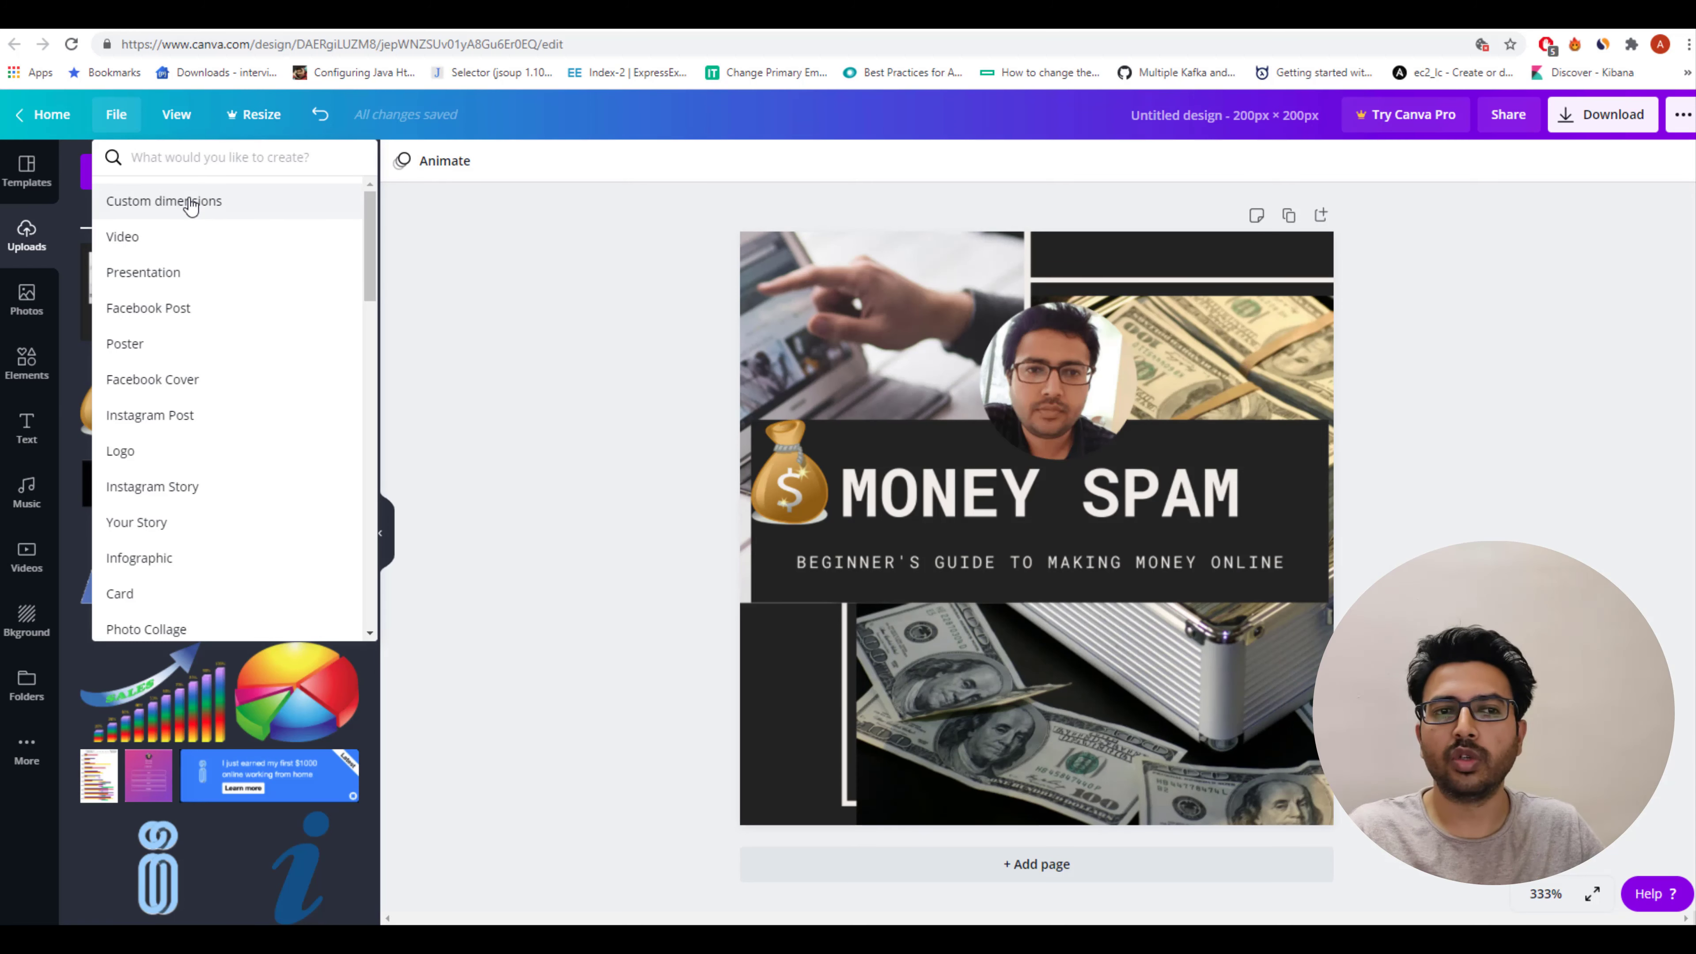
left_click(189, 200)
type("102")
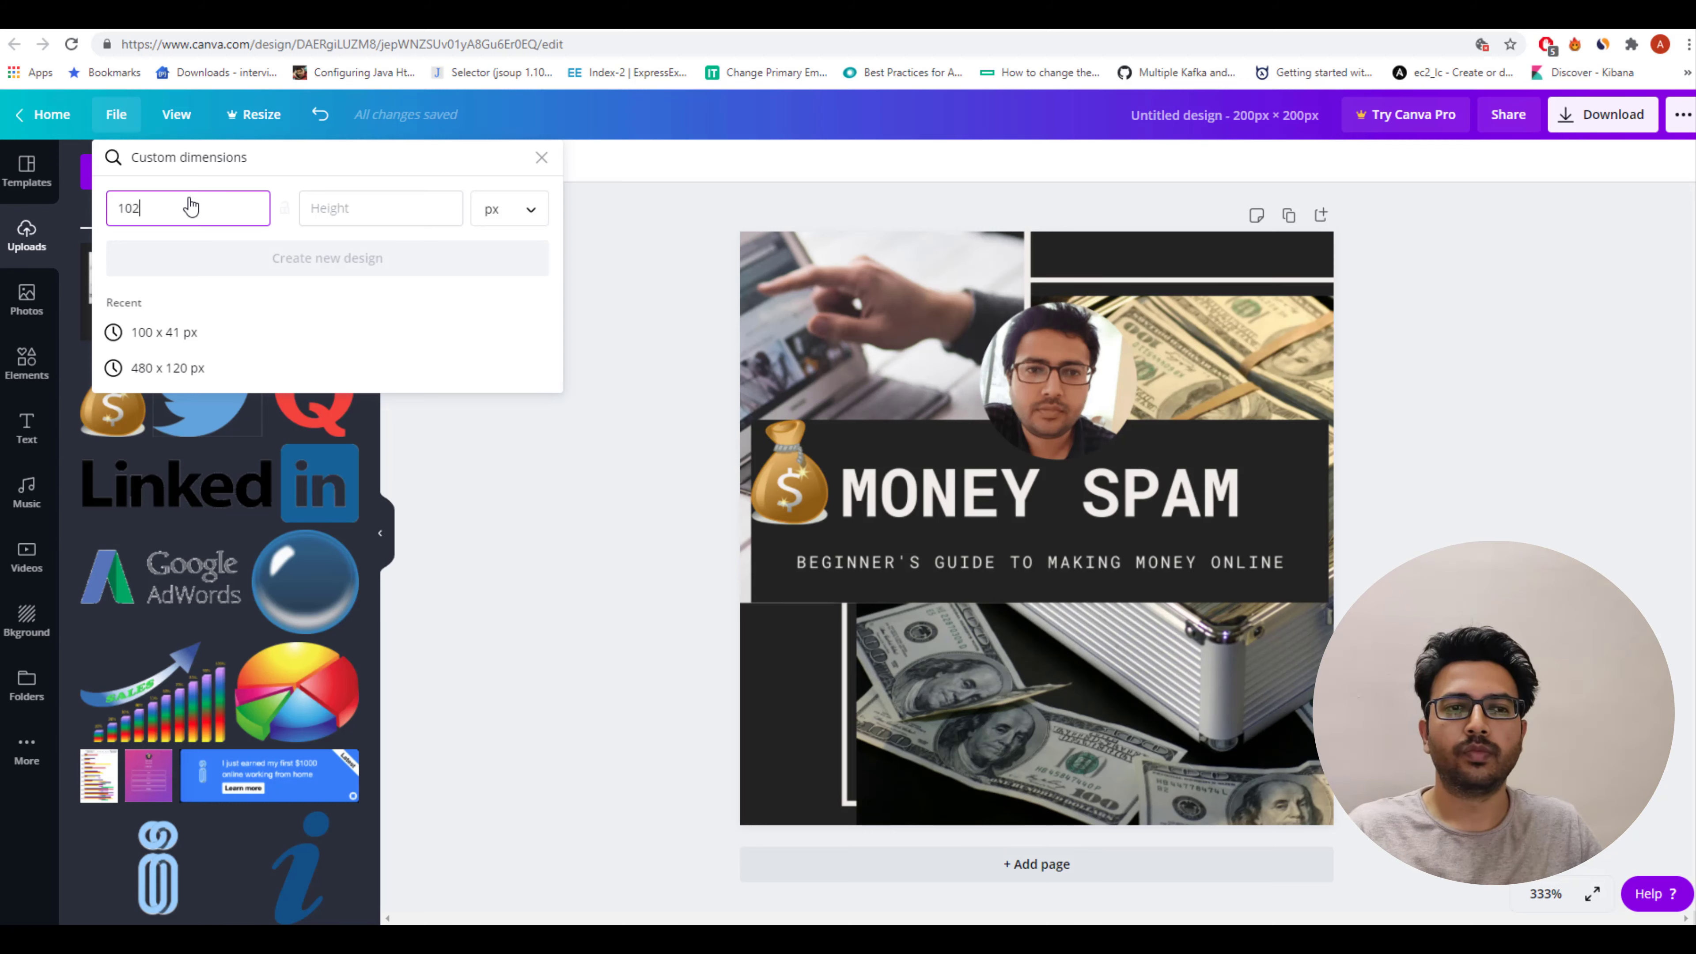
type("4")
key("Tab")
type("102")
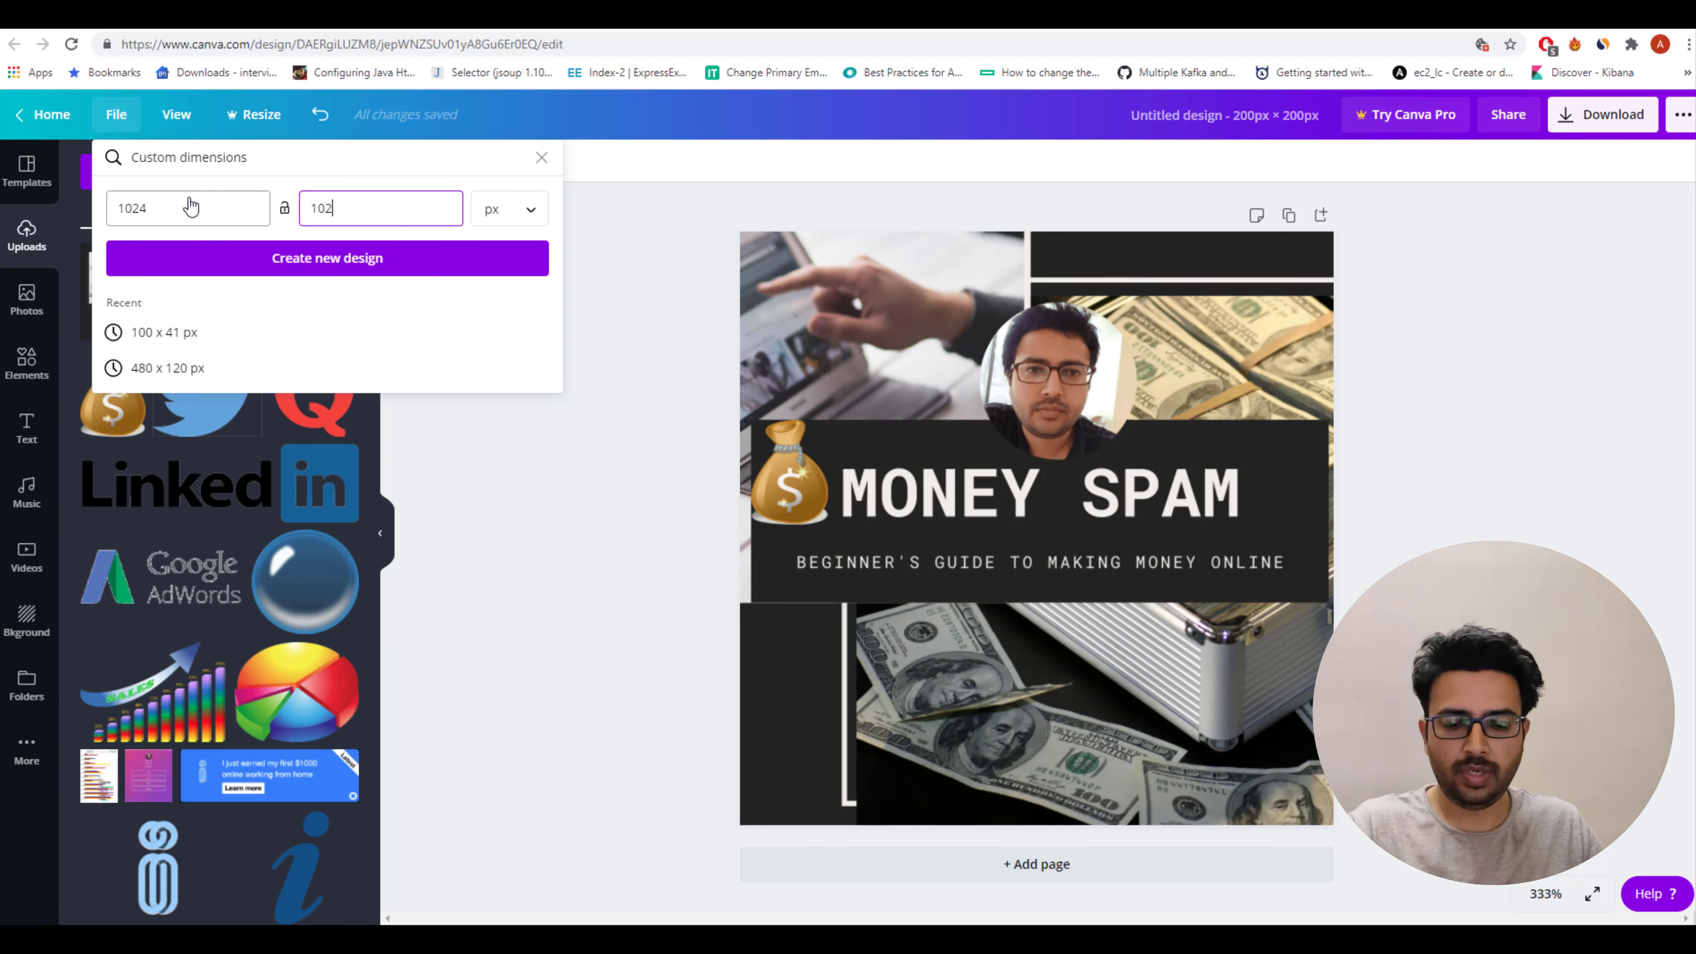
type("4")
left_click(528, 257)
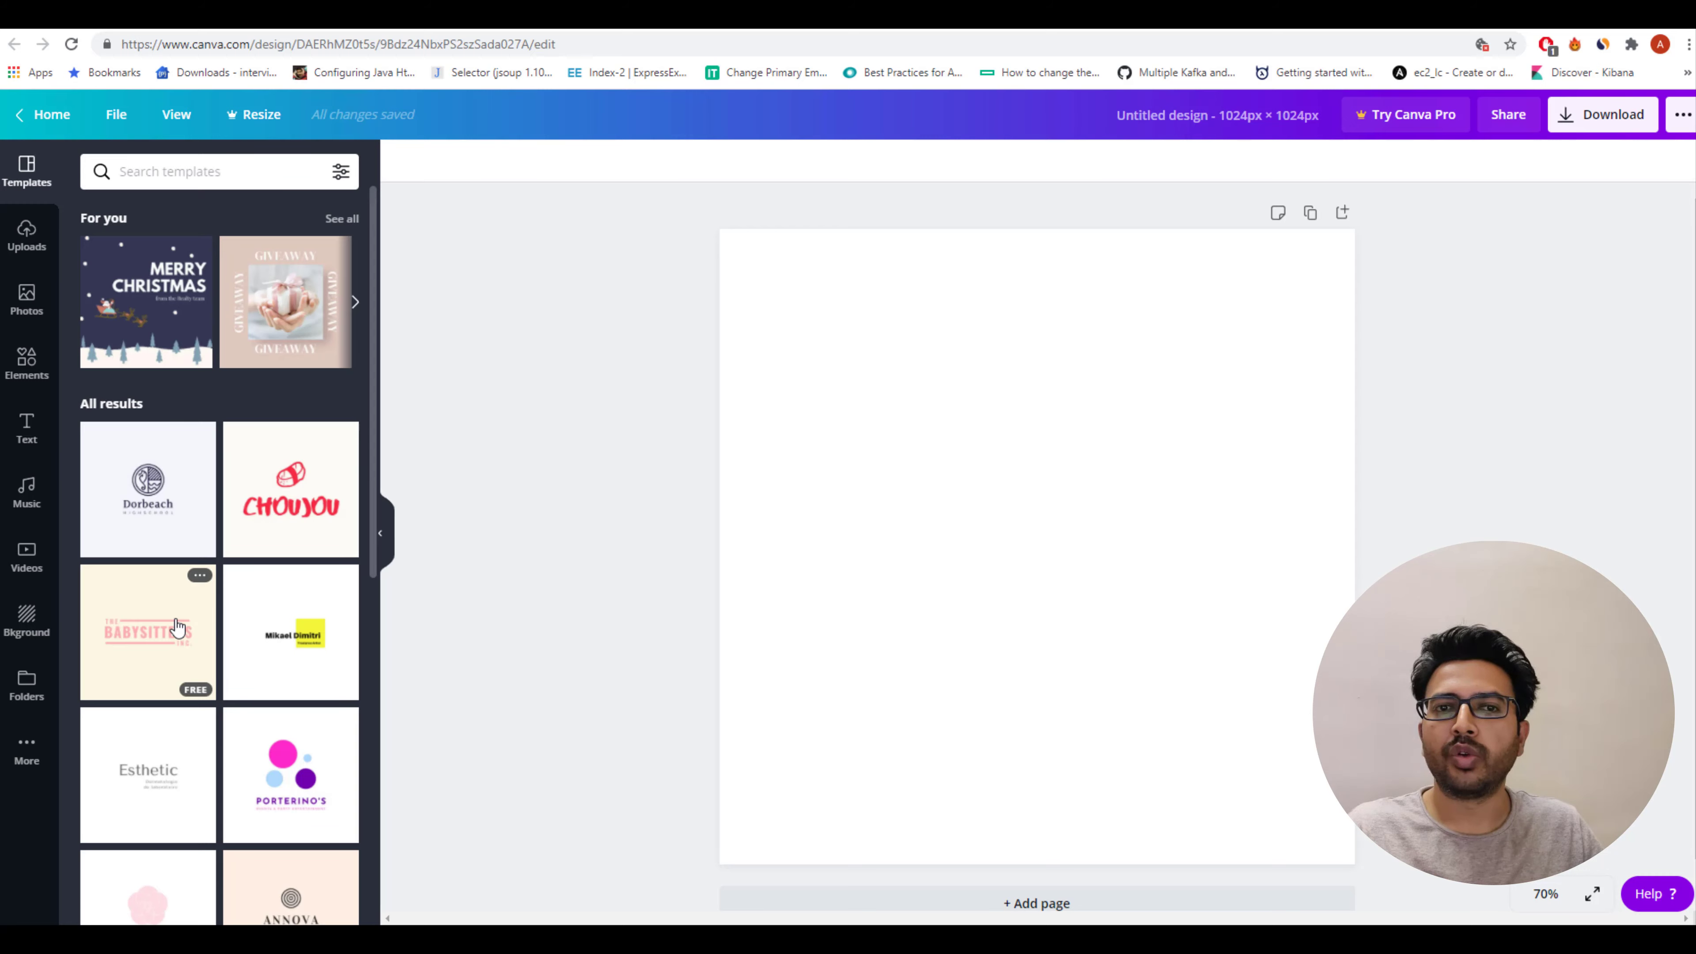
Apply the Babysitters logo template and replace its text with MY, MONEY and WEB.
left_click(175, 628)
left_click(1135, 549)
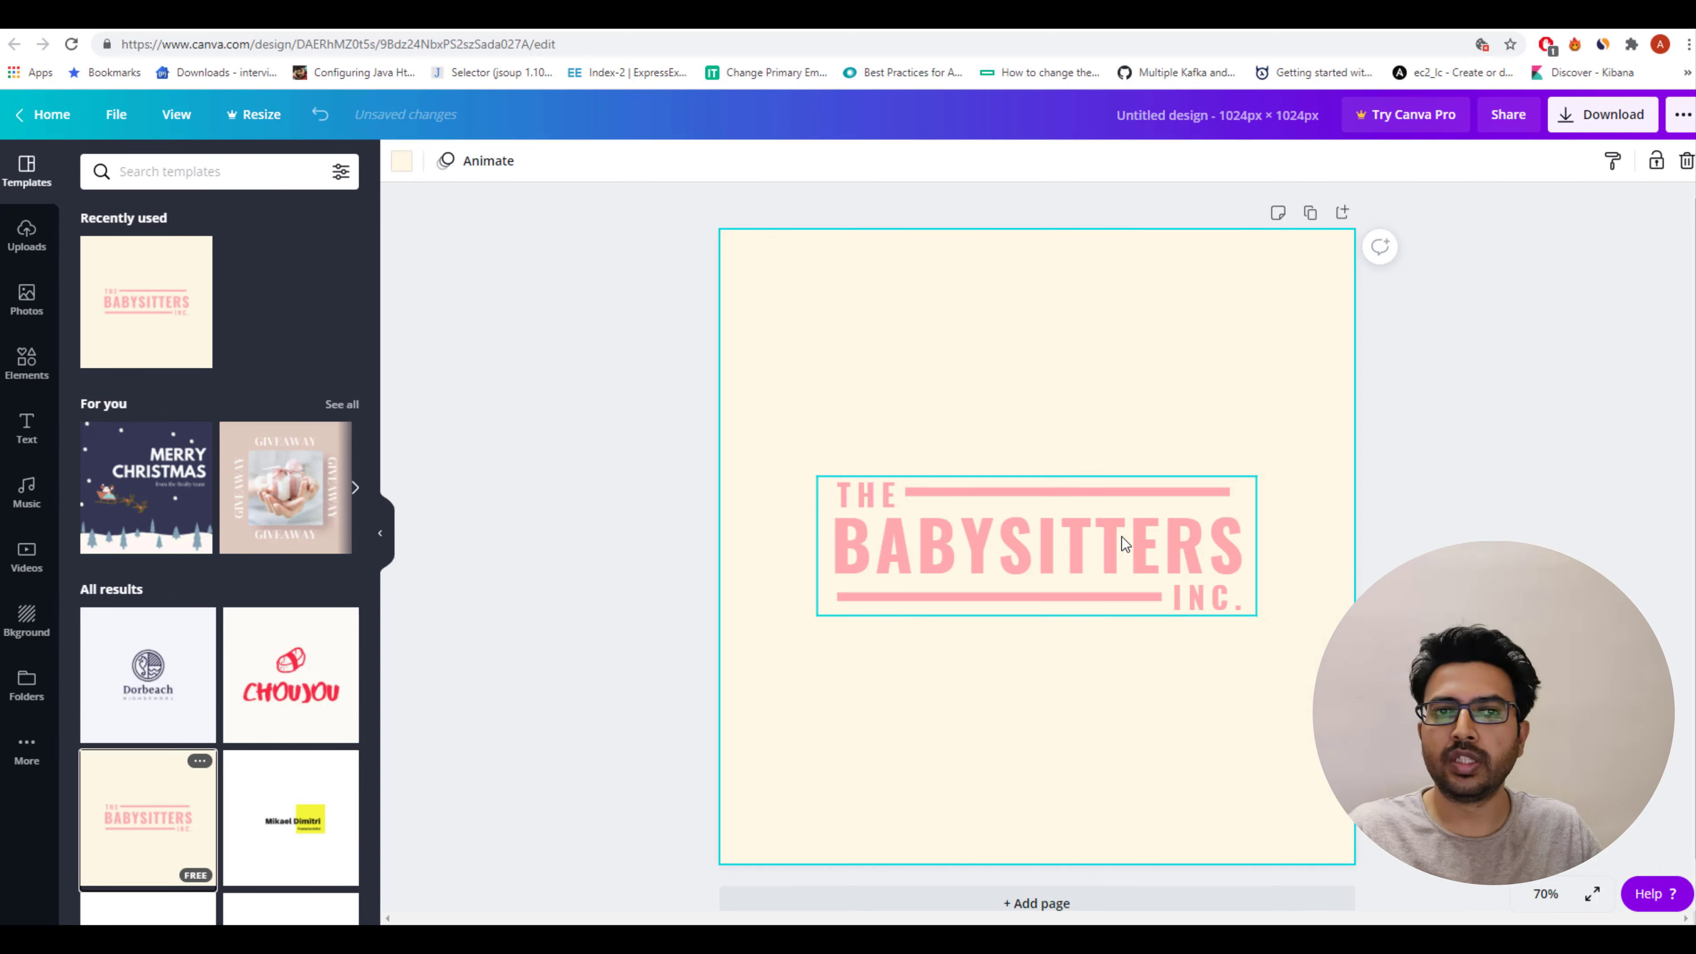
left_click(867, 508)
left_click(867, 508)
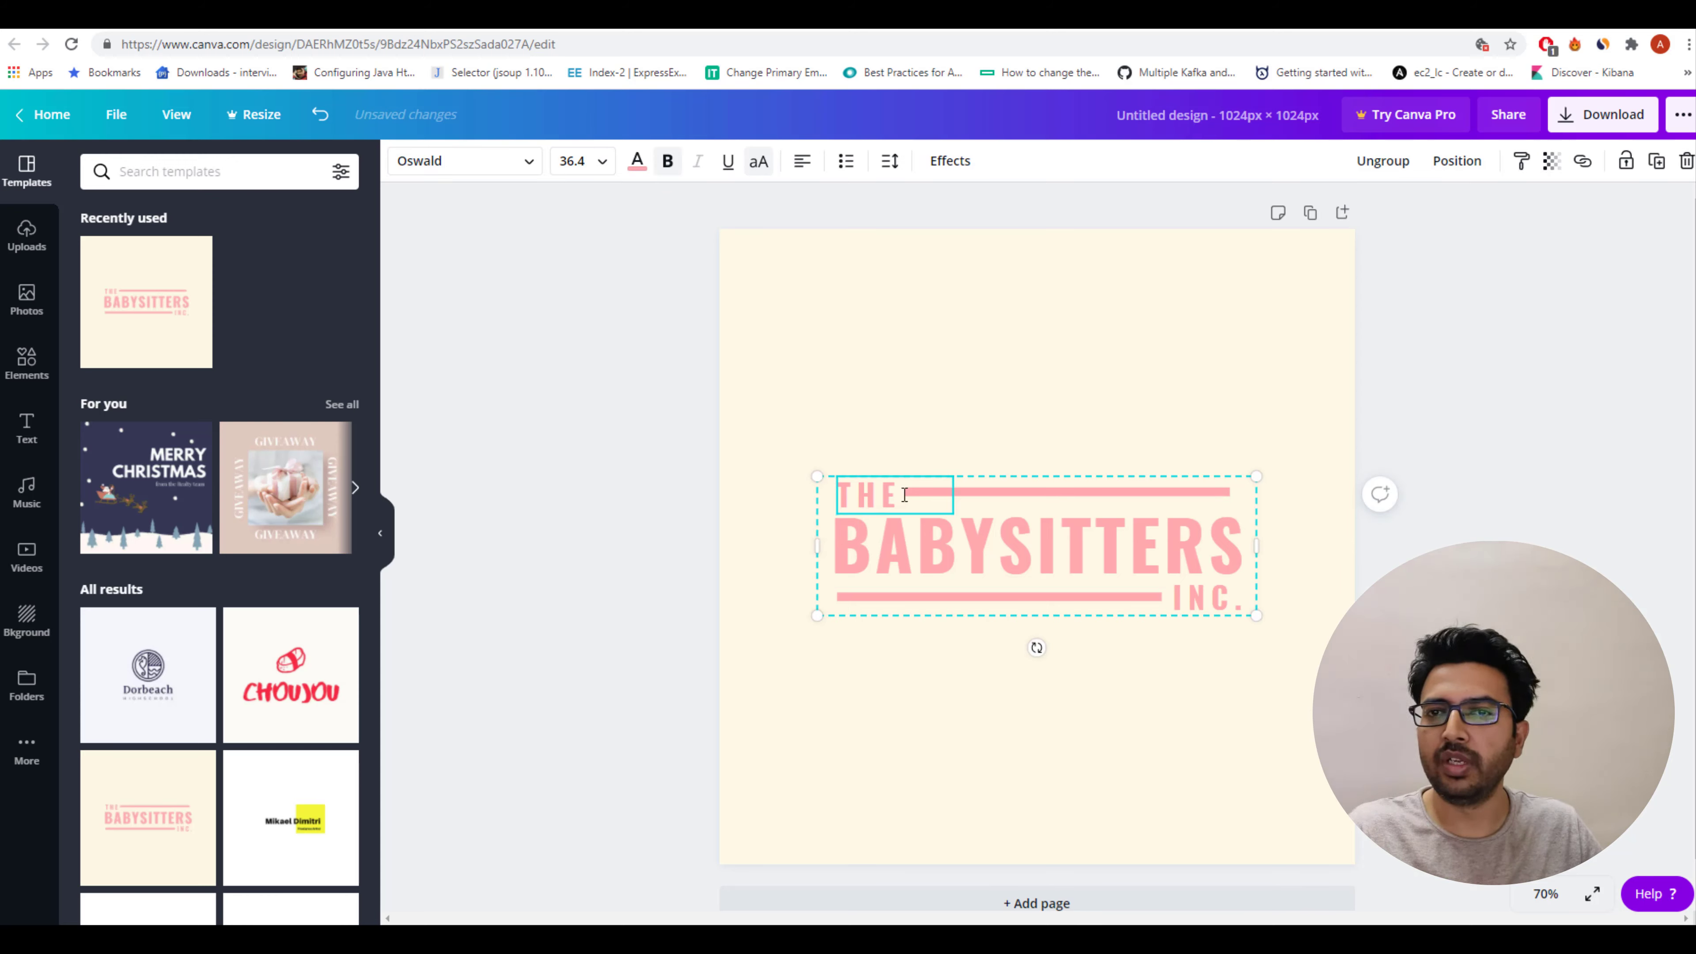
left_click_drag(898, 495, 839, 495)
type("M")
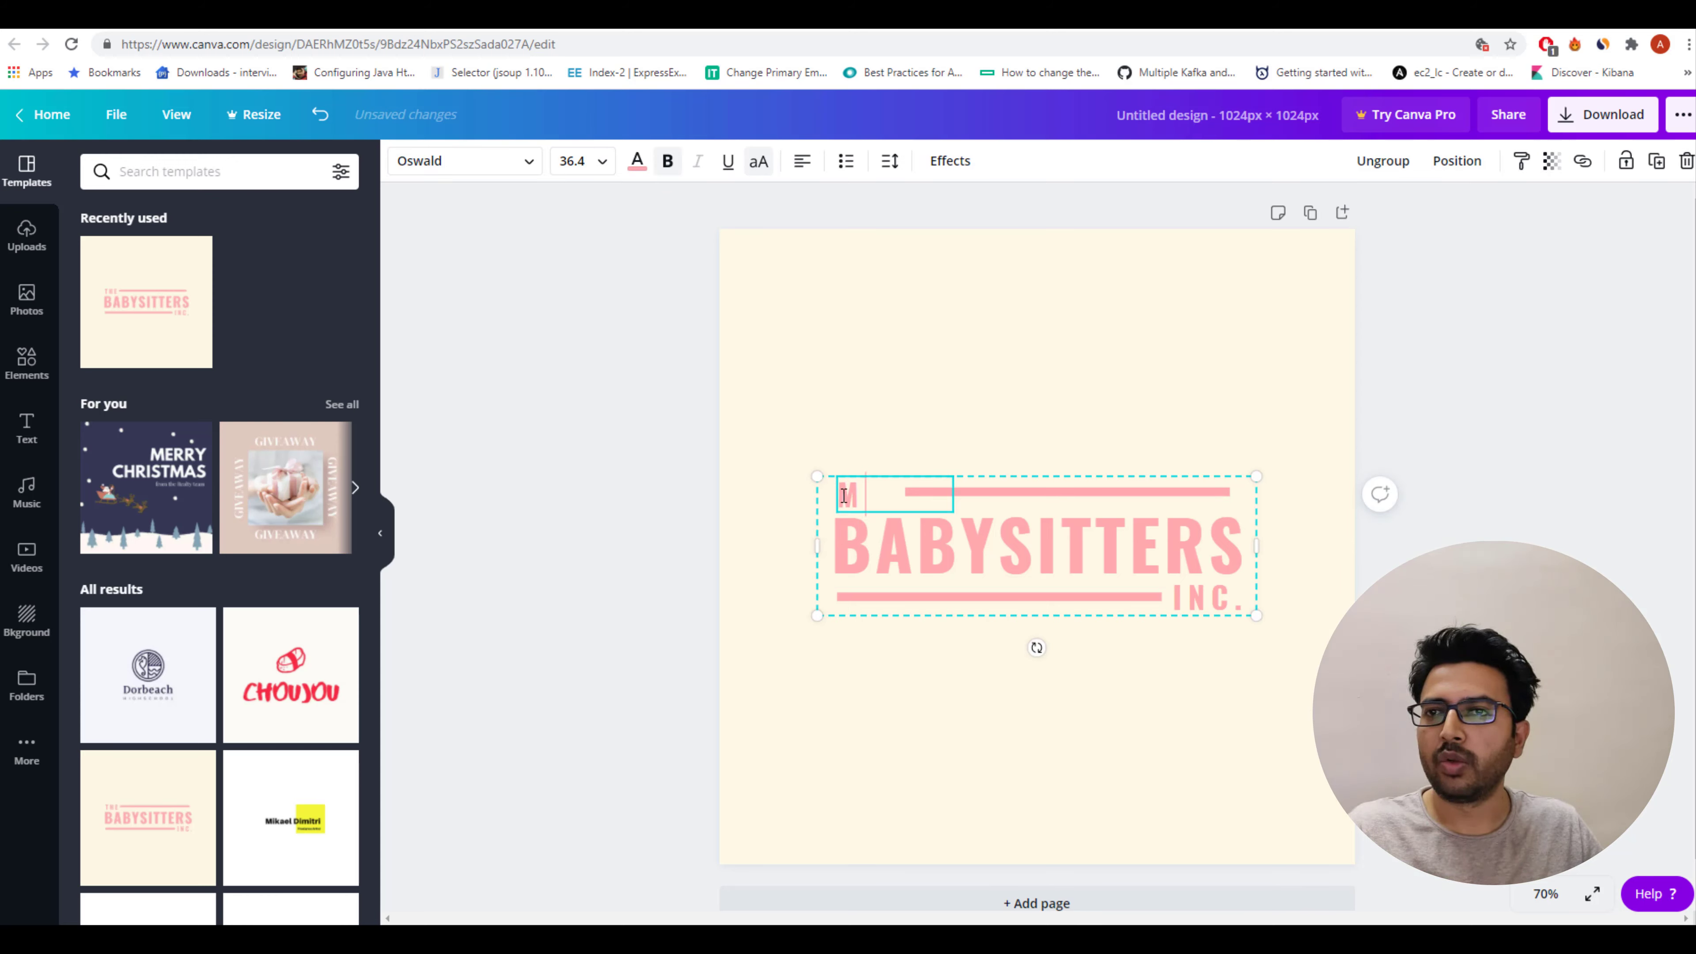
type("Y")
left_click(920, 534)
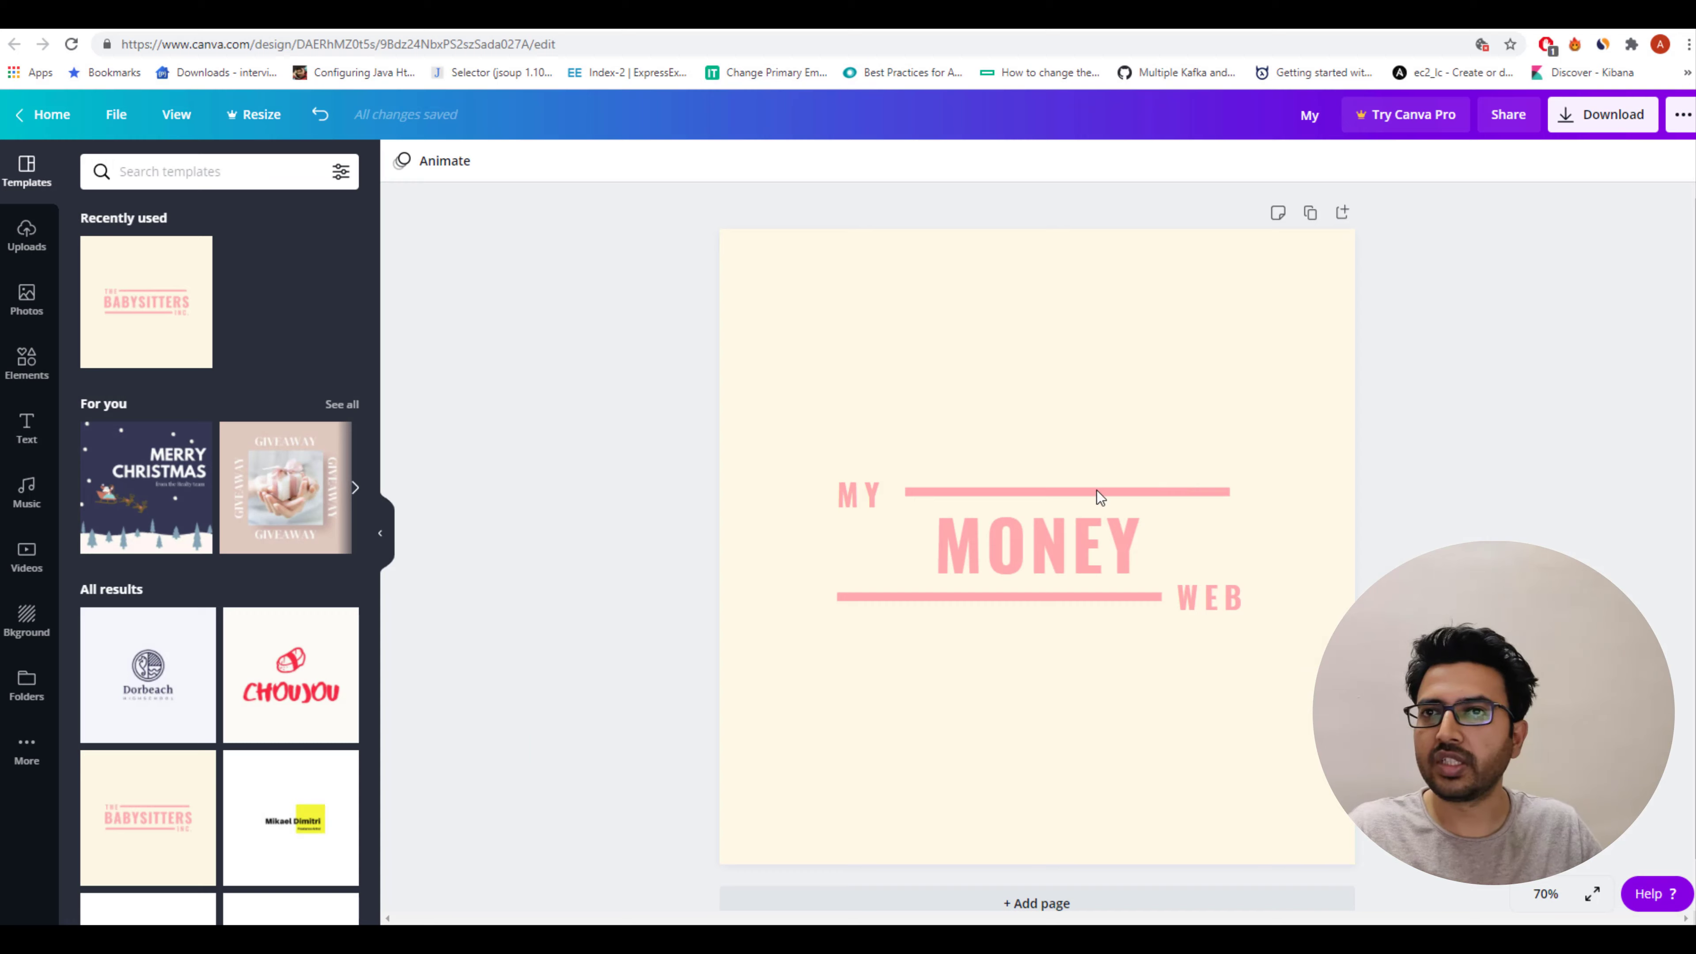
Set the design's background colour to white.
left_click(994, 311)
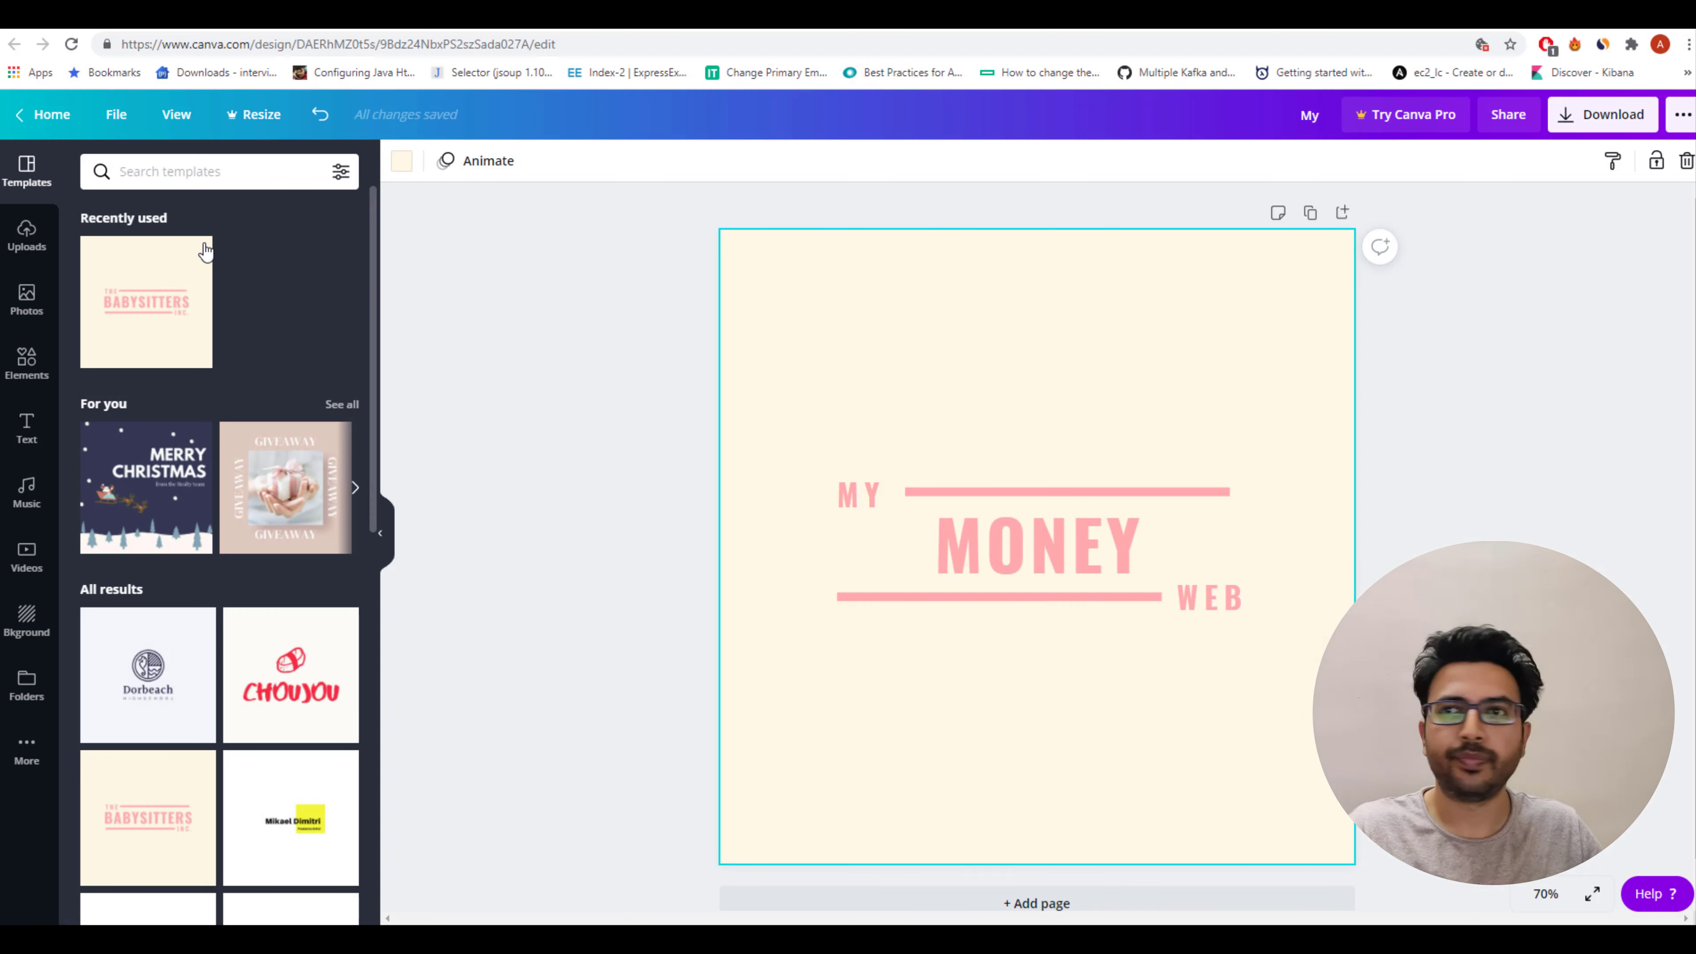
left_click(9, 604)
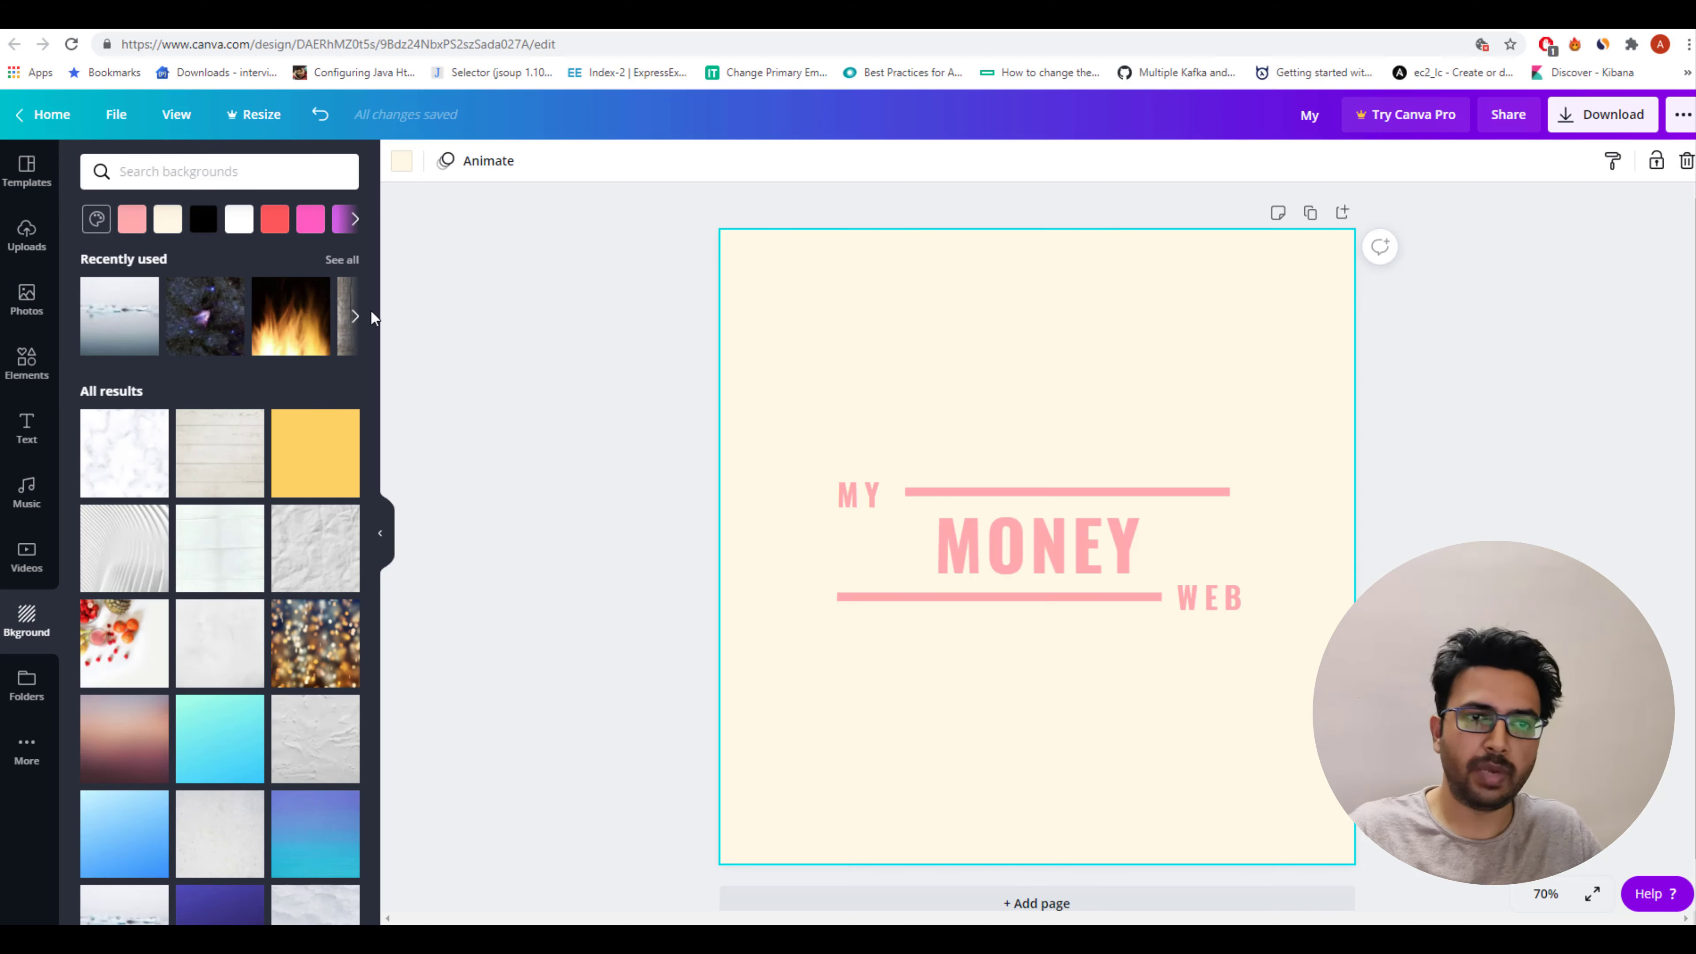
left_click(238, 219)
left_click(534, 345)
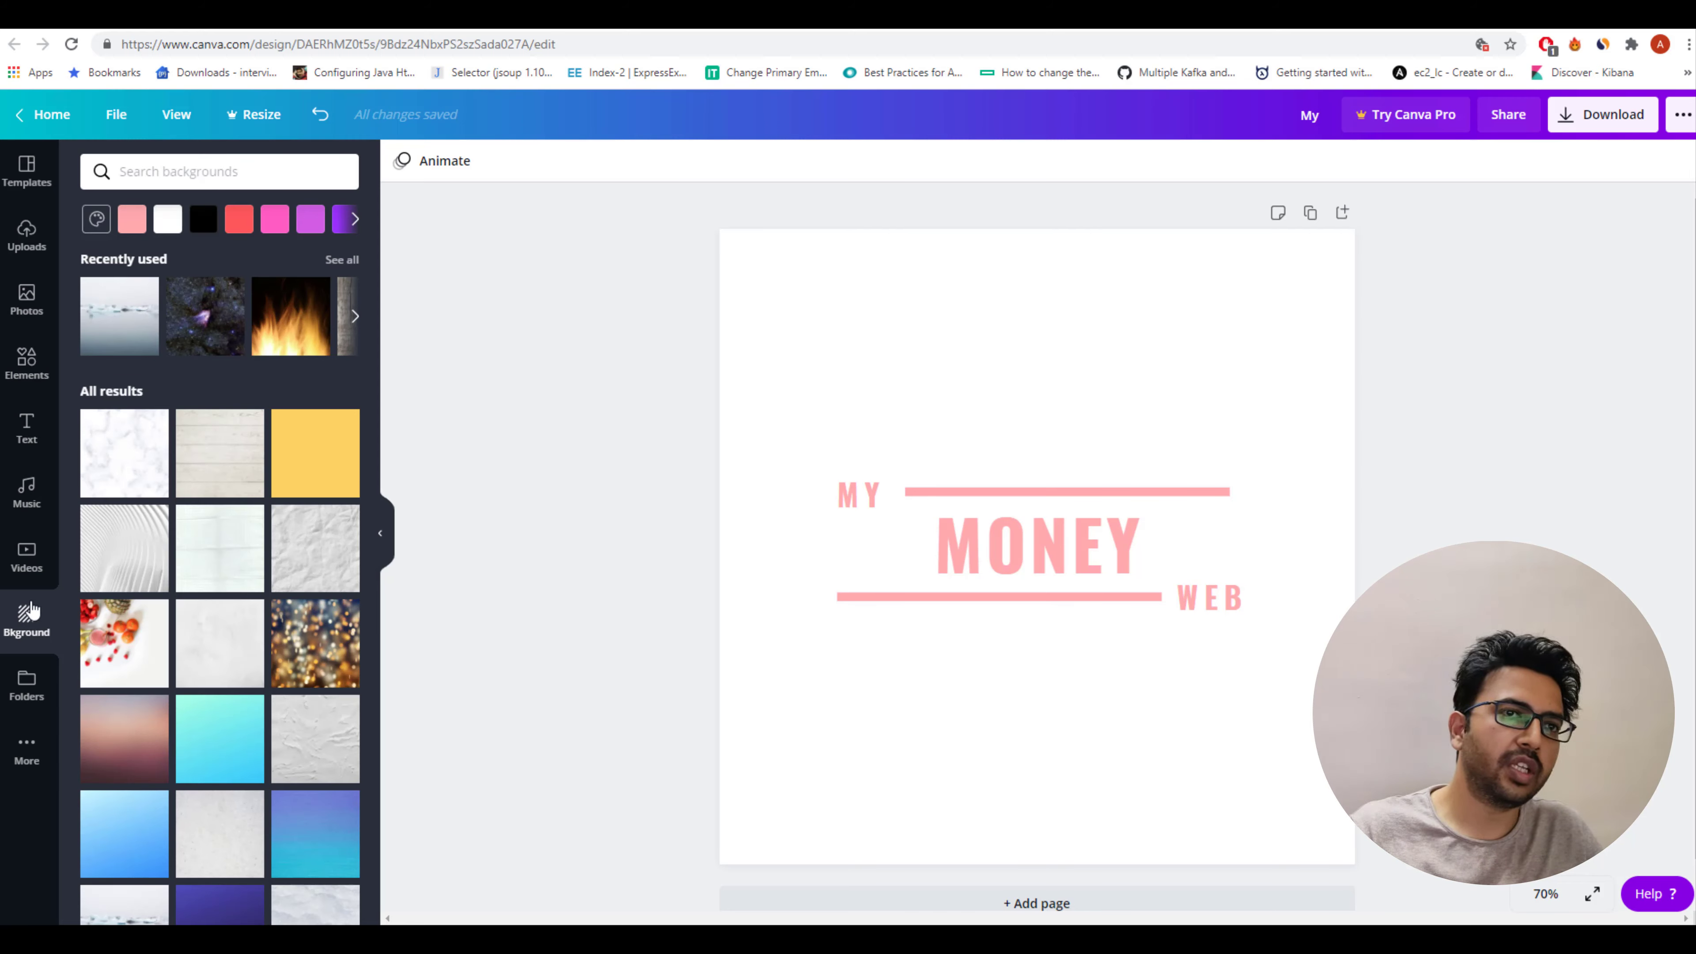
Add the uploaded money bag image, shrink it, and place it left of the MY MONEY WEB text.
left_click(27, 237)
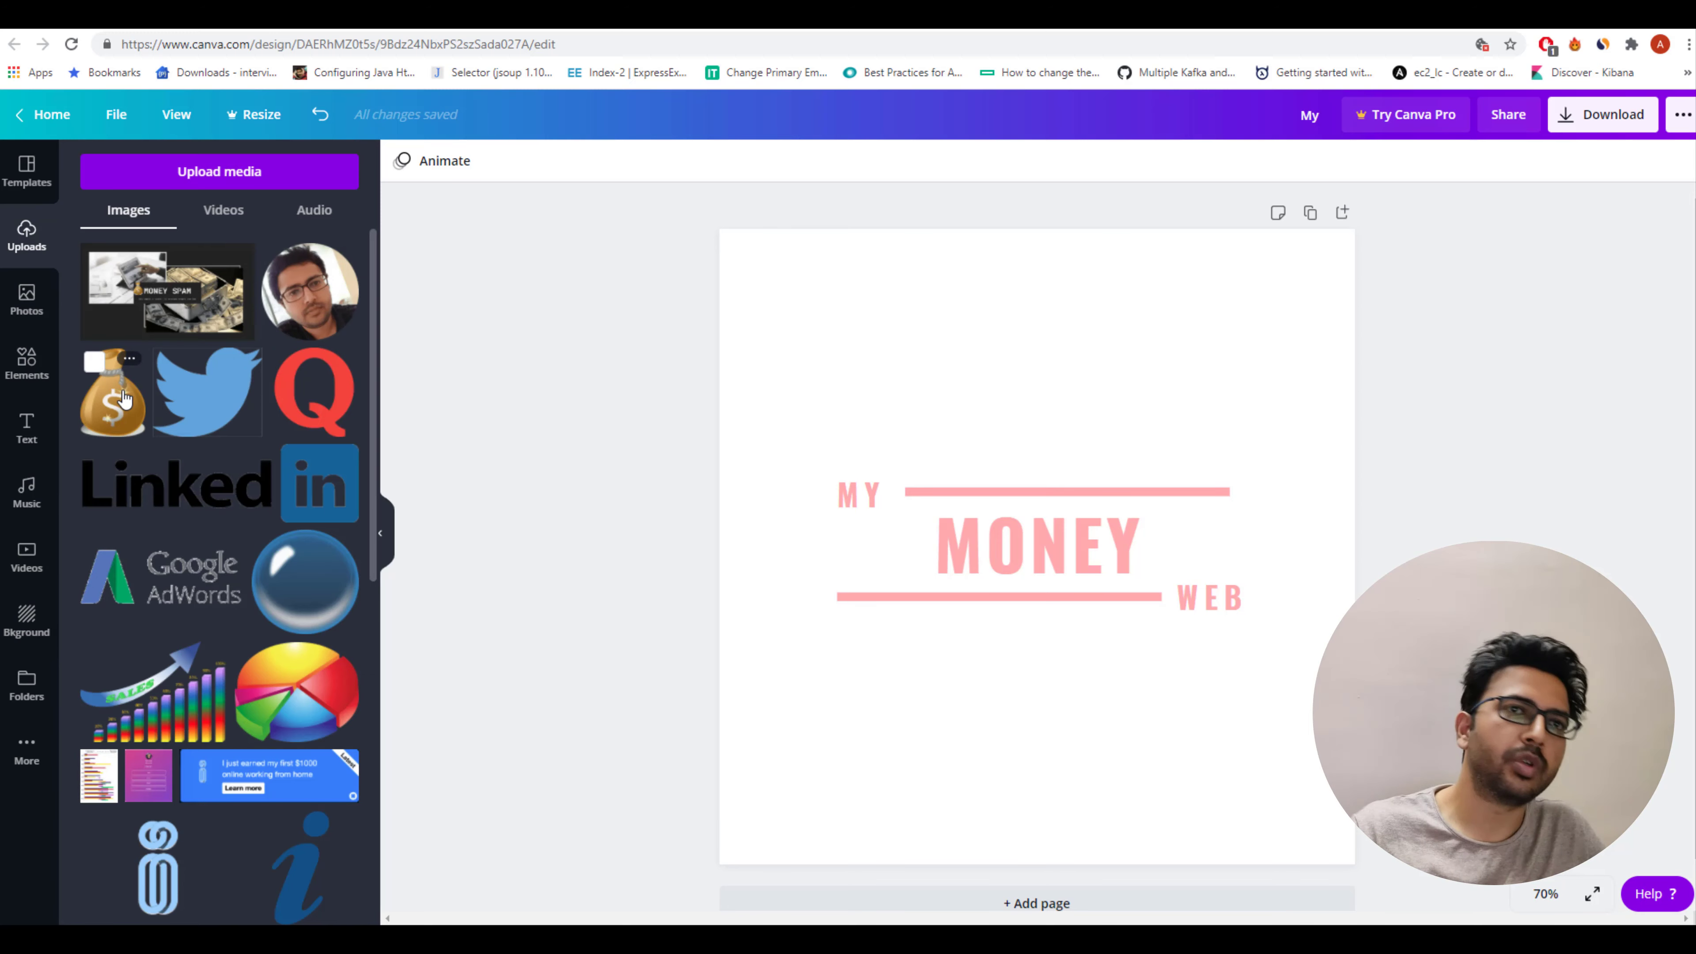
left_click(124, 400)
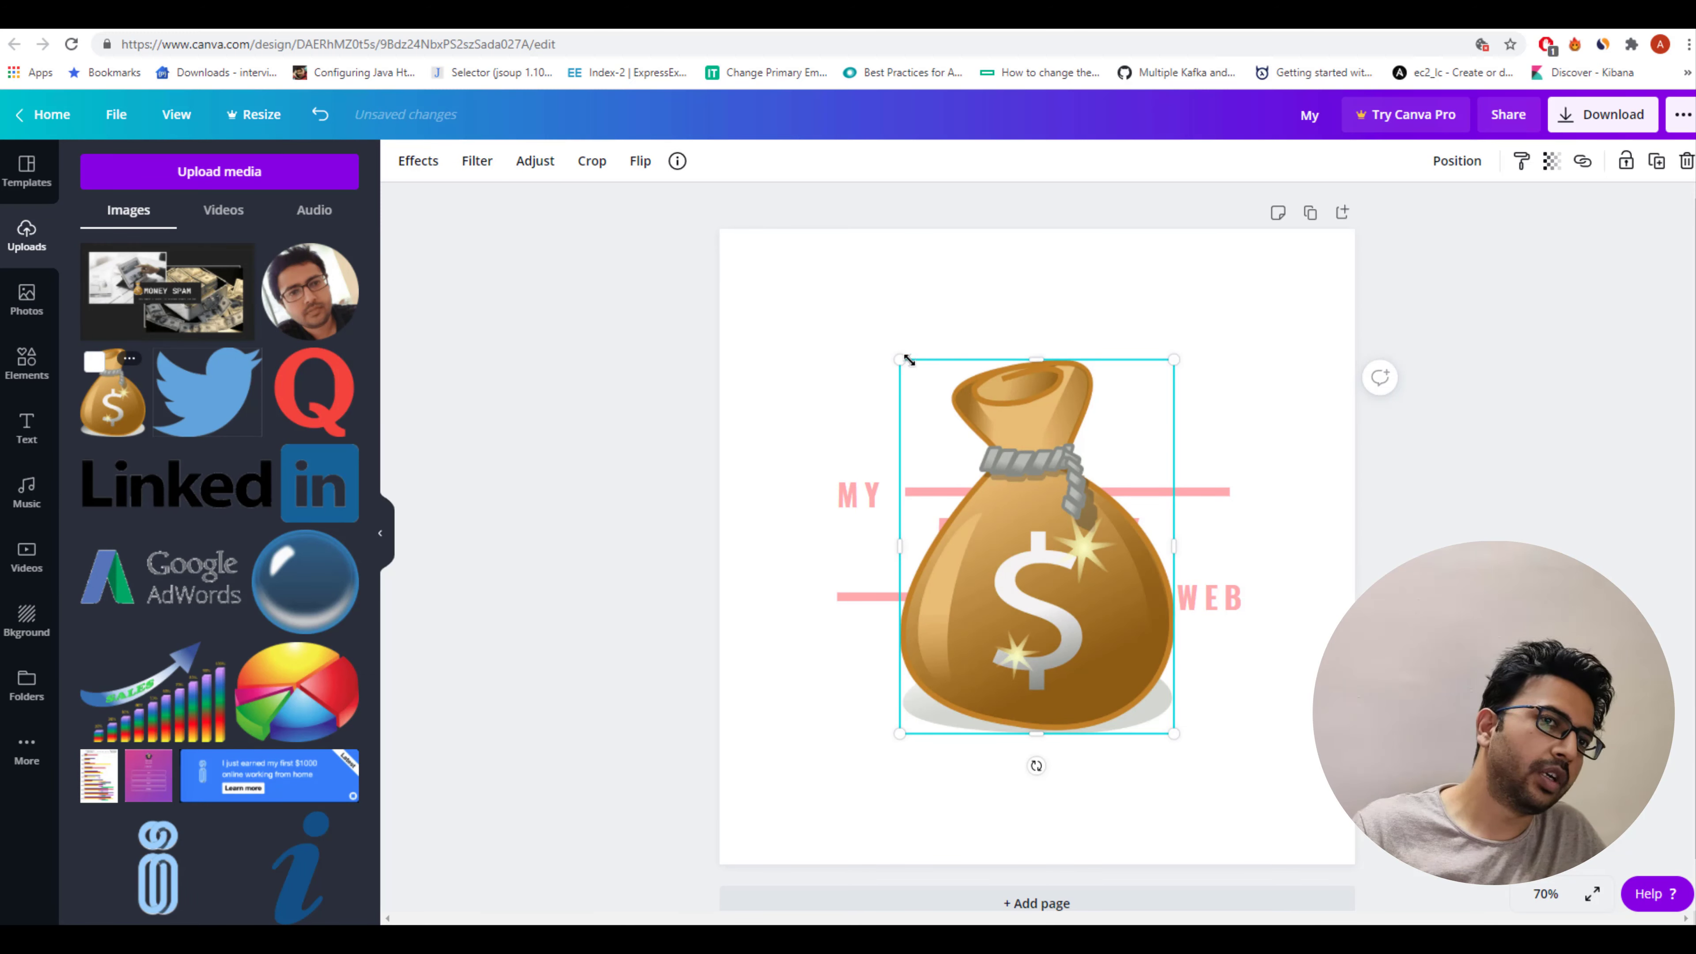
left_click_drag(949, 415, 1022, 533)
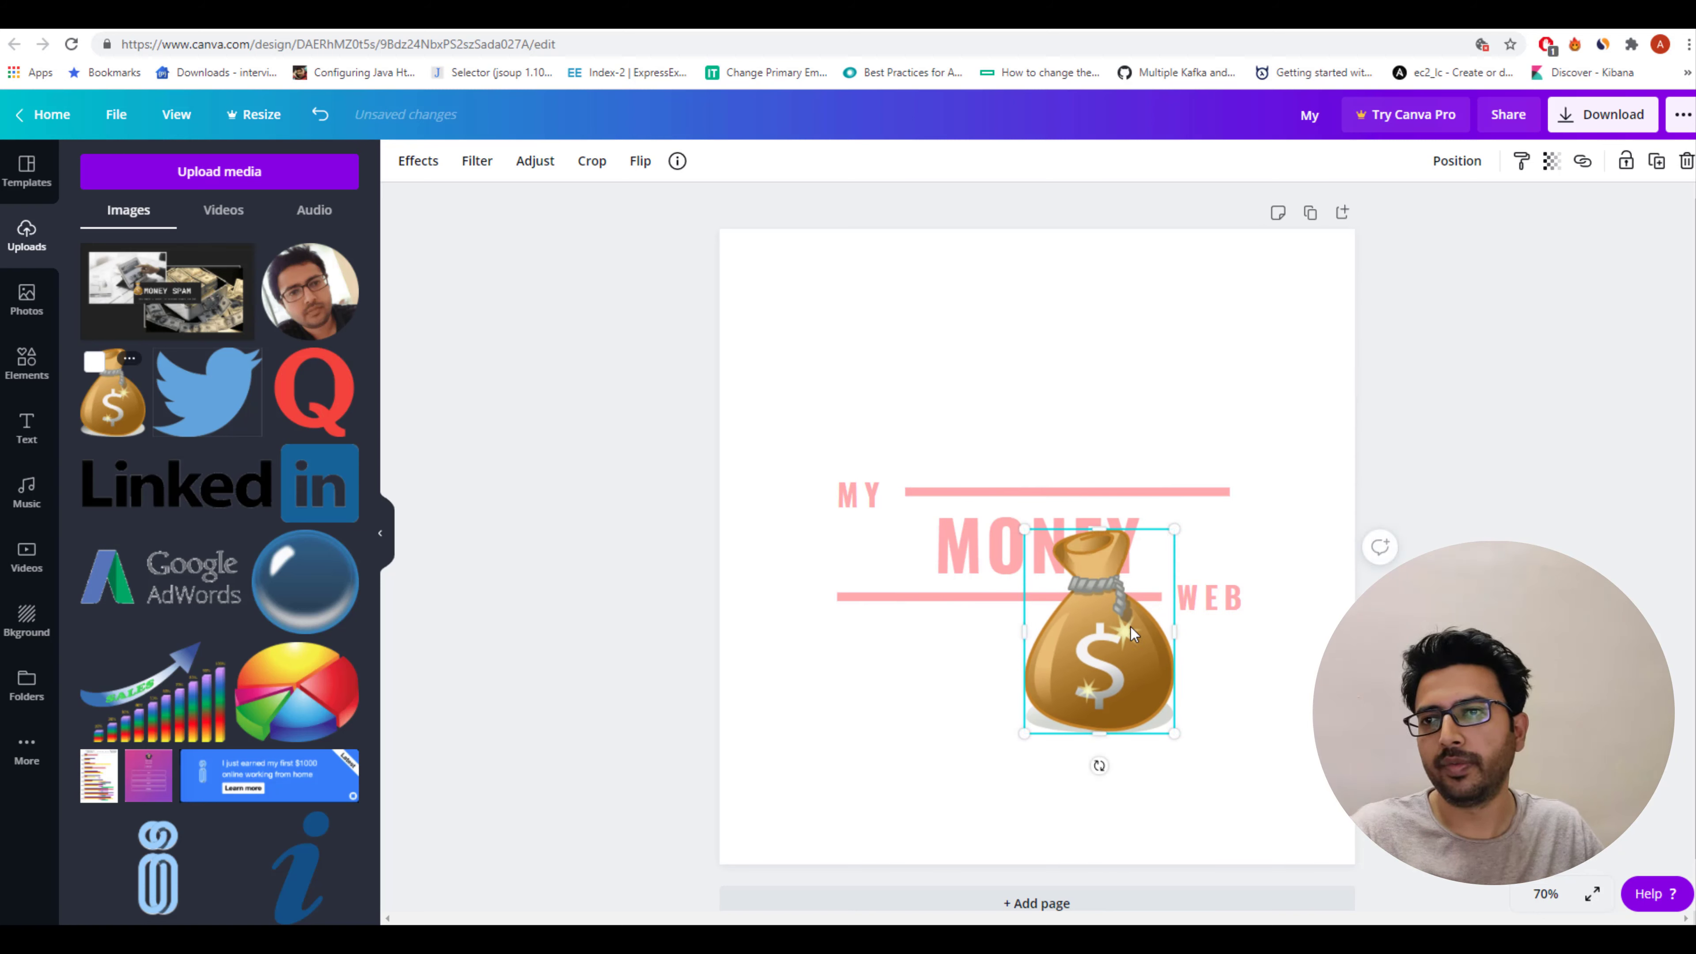
left_click_drag(1105, 622, 854, 493)
left_click_drag(750, 416, 788, 479)
left_click_drag(848, 547, 823, 509)
left_click(551, 601)
left_click(893, 511)
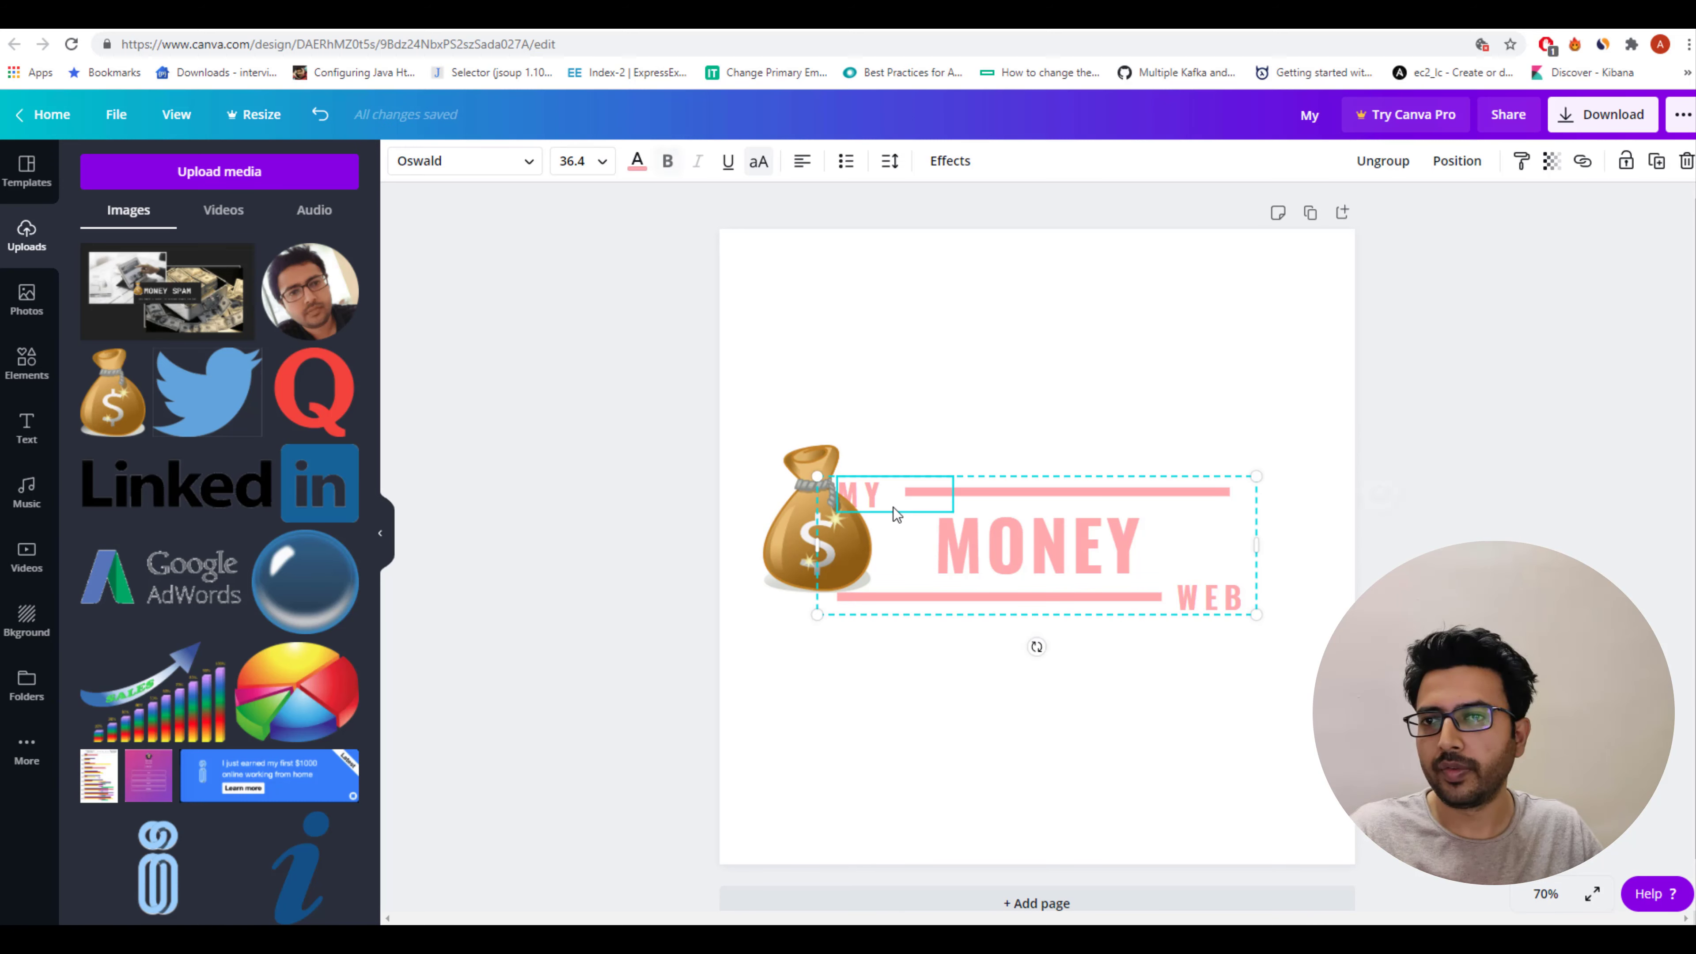
right_click(894, 511)
left_click(981, 725)
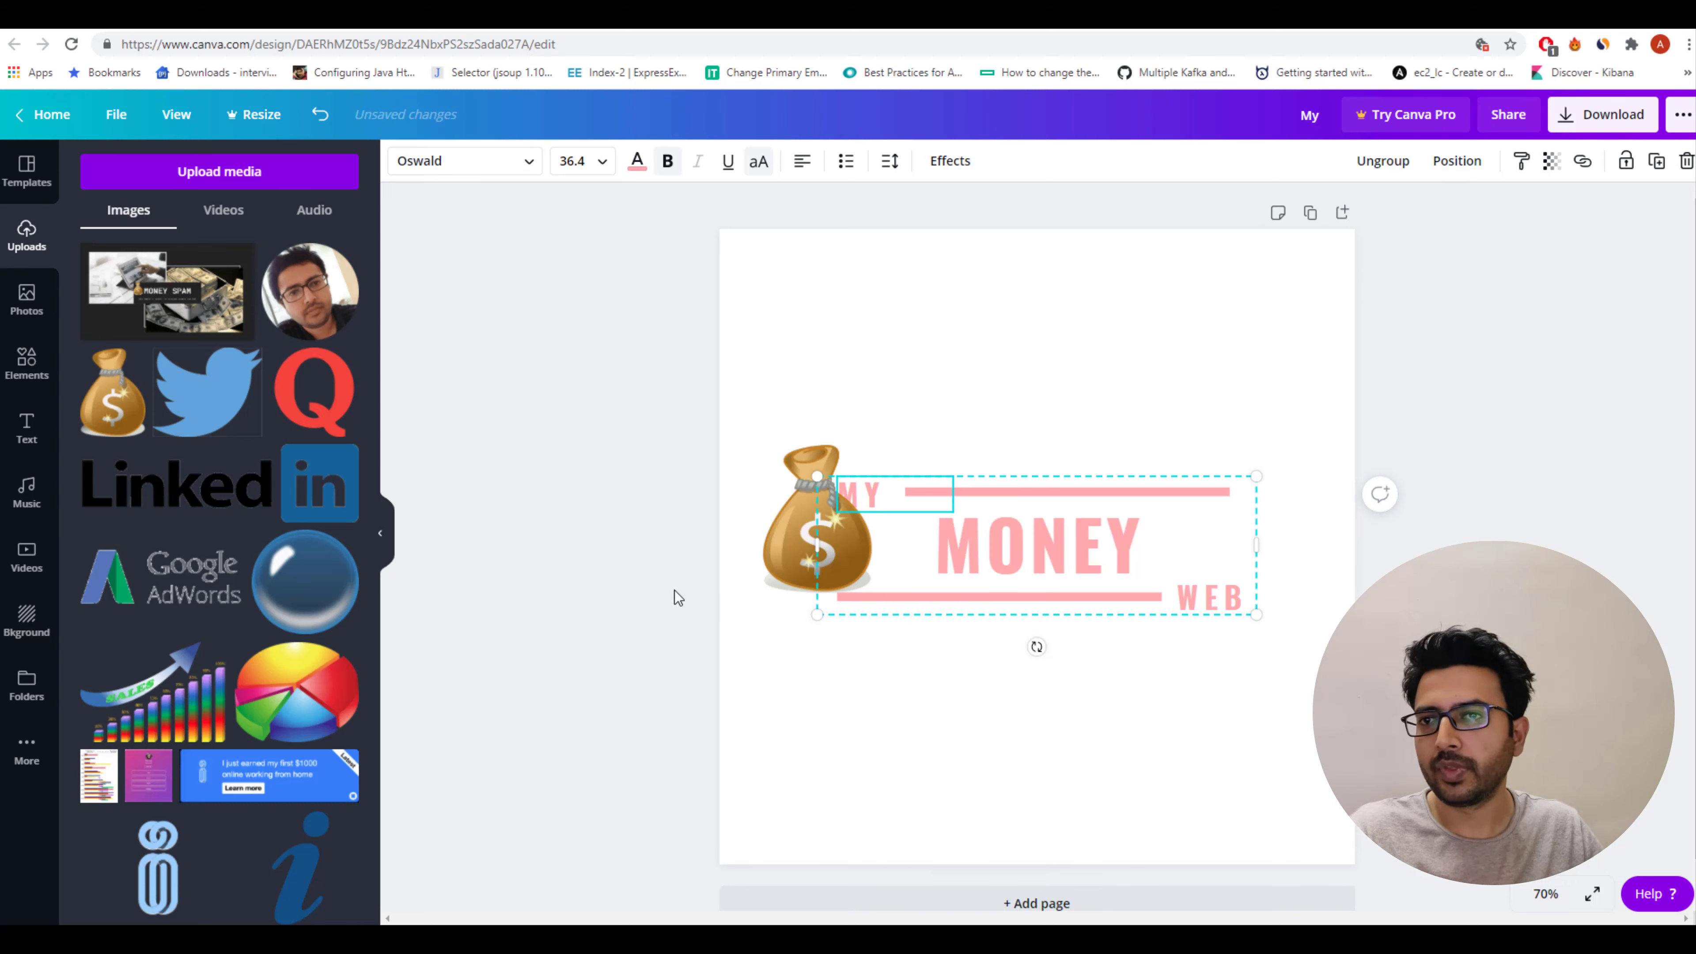
left_click(643, 502)
left_click(1080, 543)
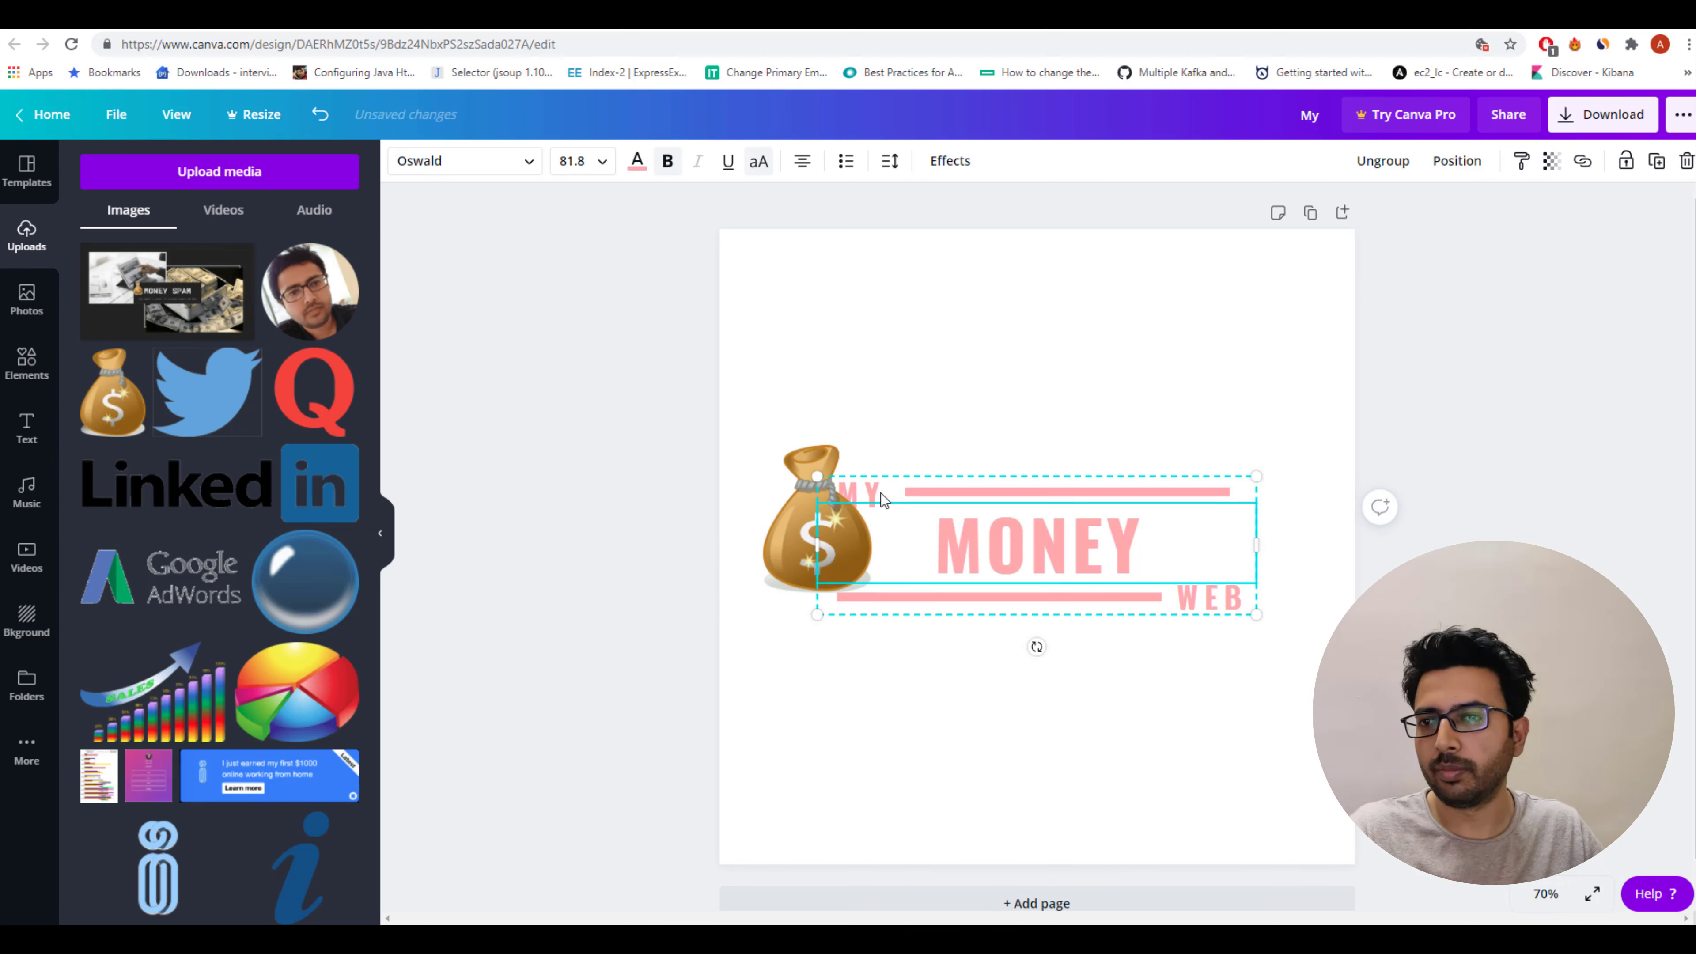
left_click(858, 493)
left_click(568, 548)
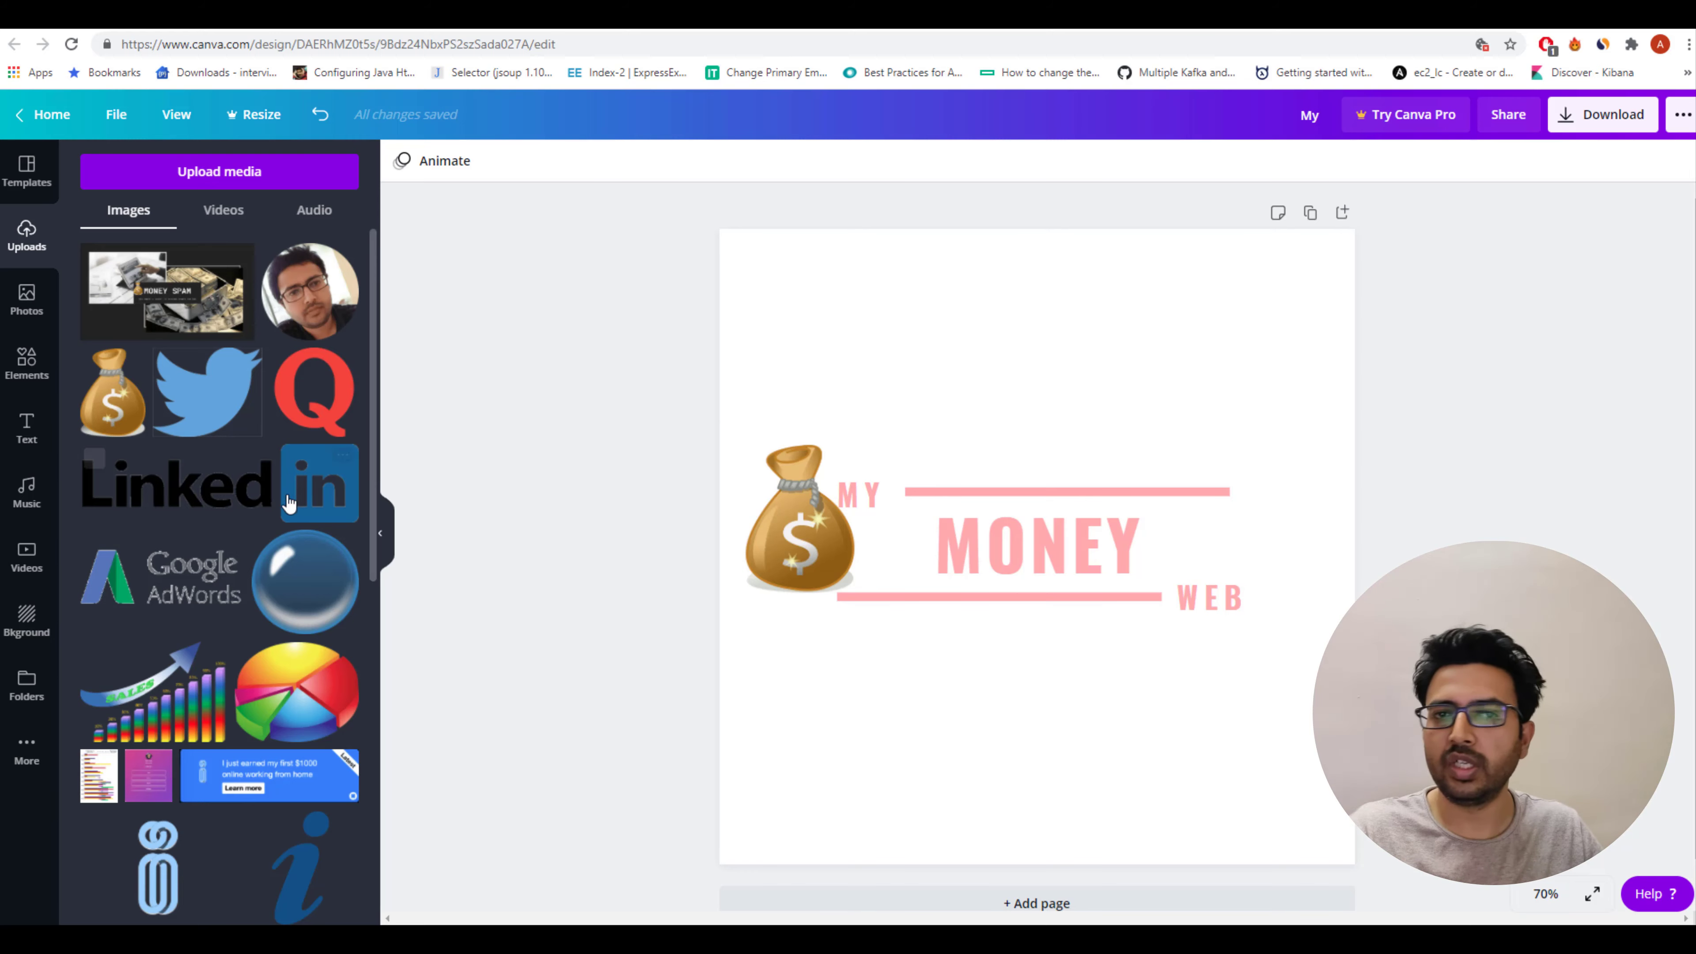
Add the falling dollar bills photo from recently used photos and send it backward.
left_click(30, 312)
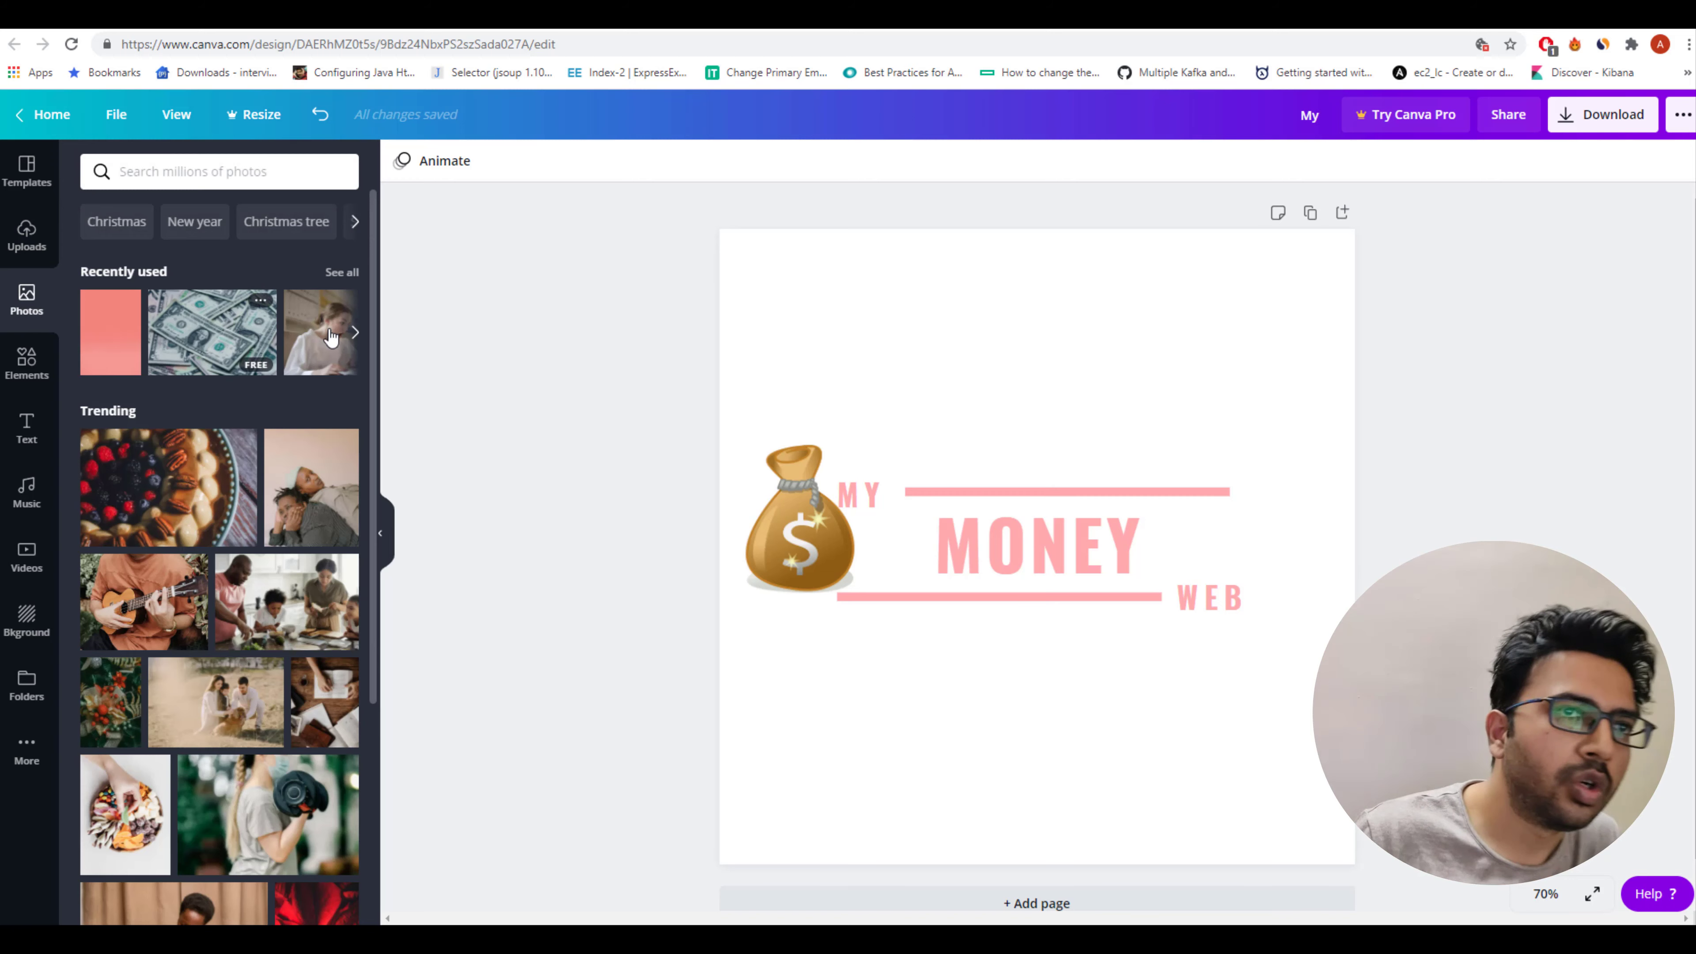
left_click(356, 334)
left_click(356, 334)
left_click(286, 342)
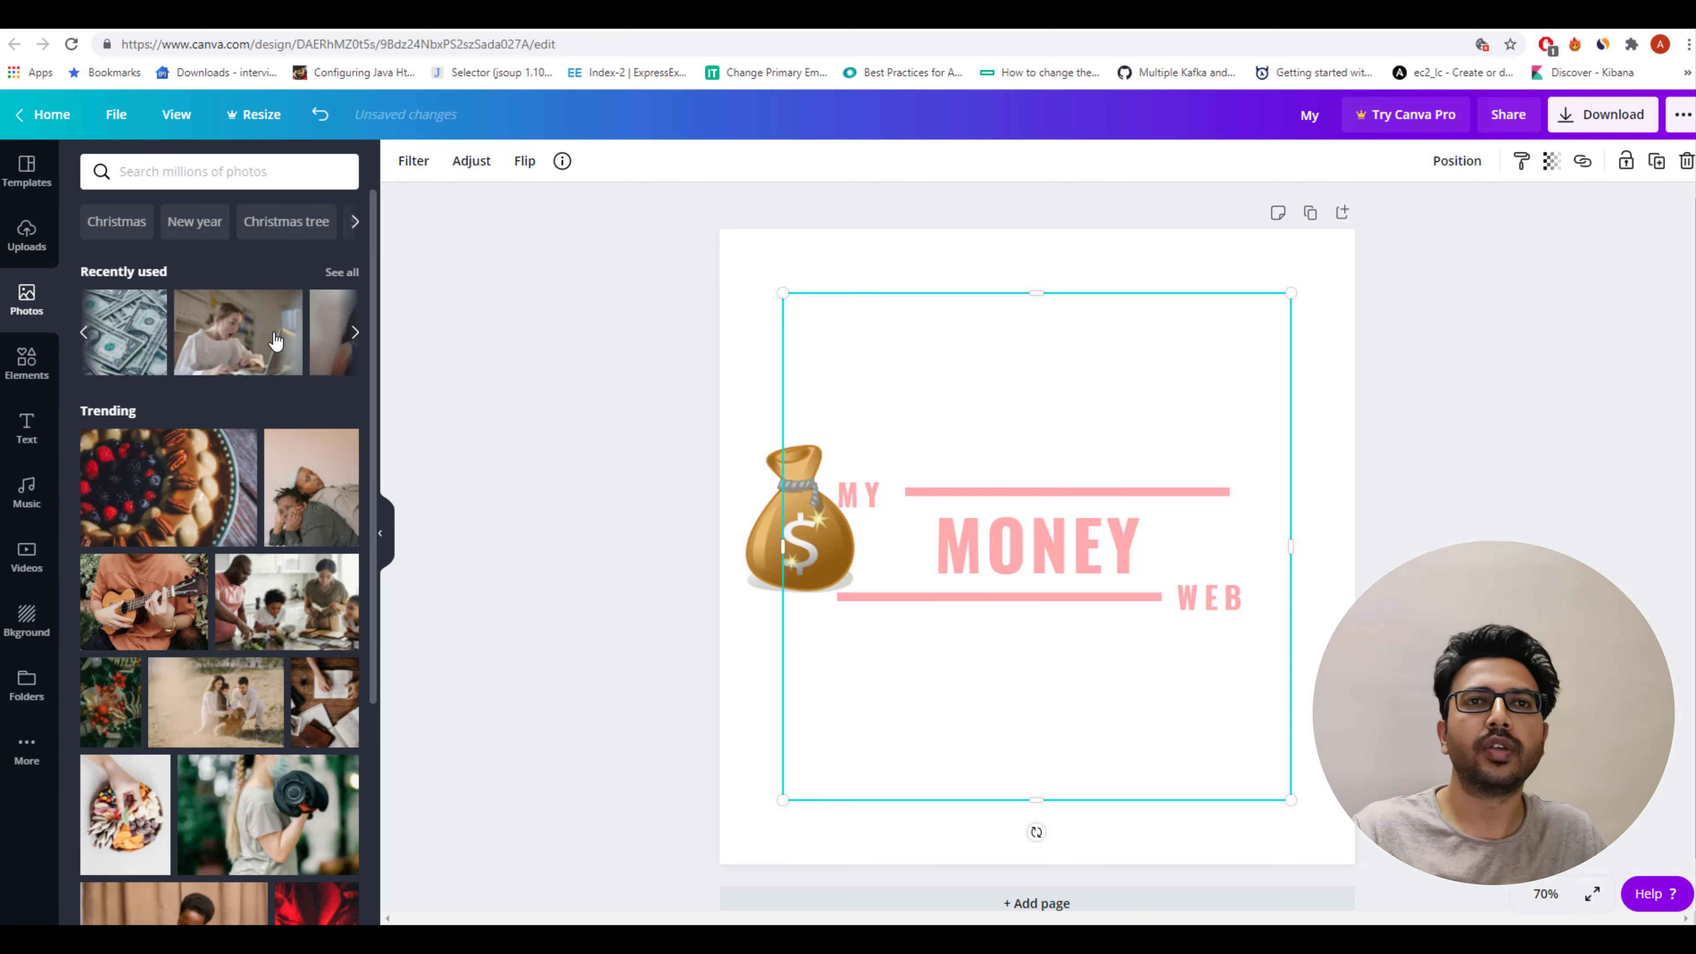
left_click_drag(1013, 452, 980, 432)
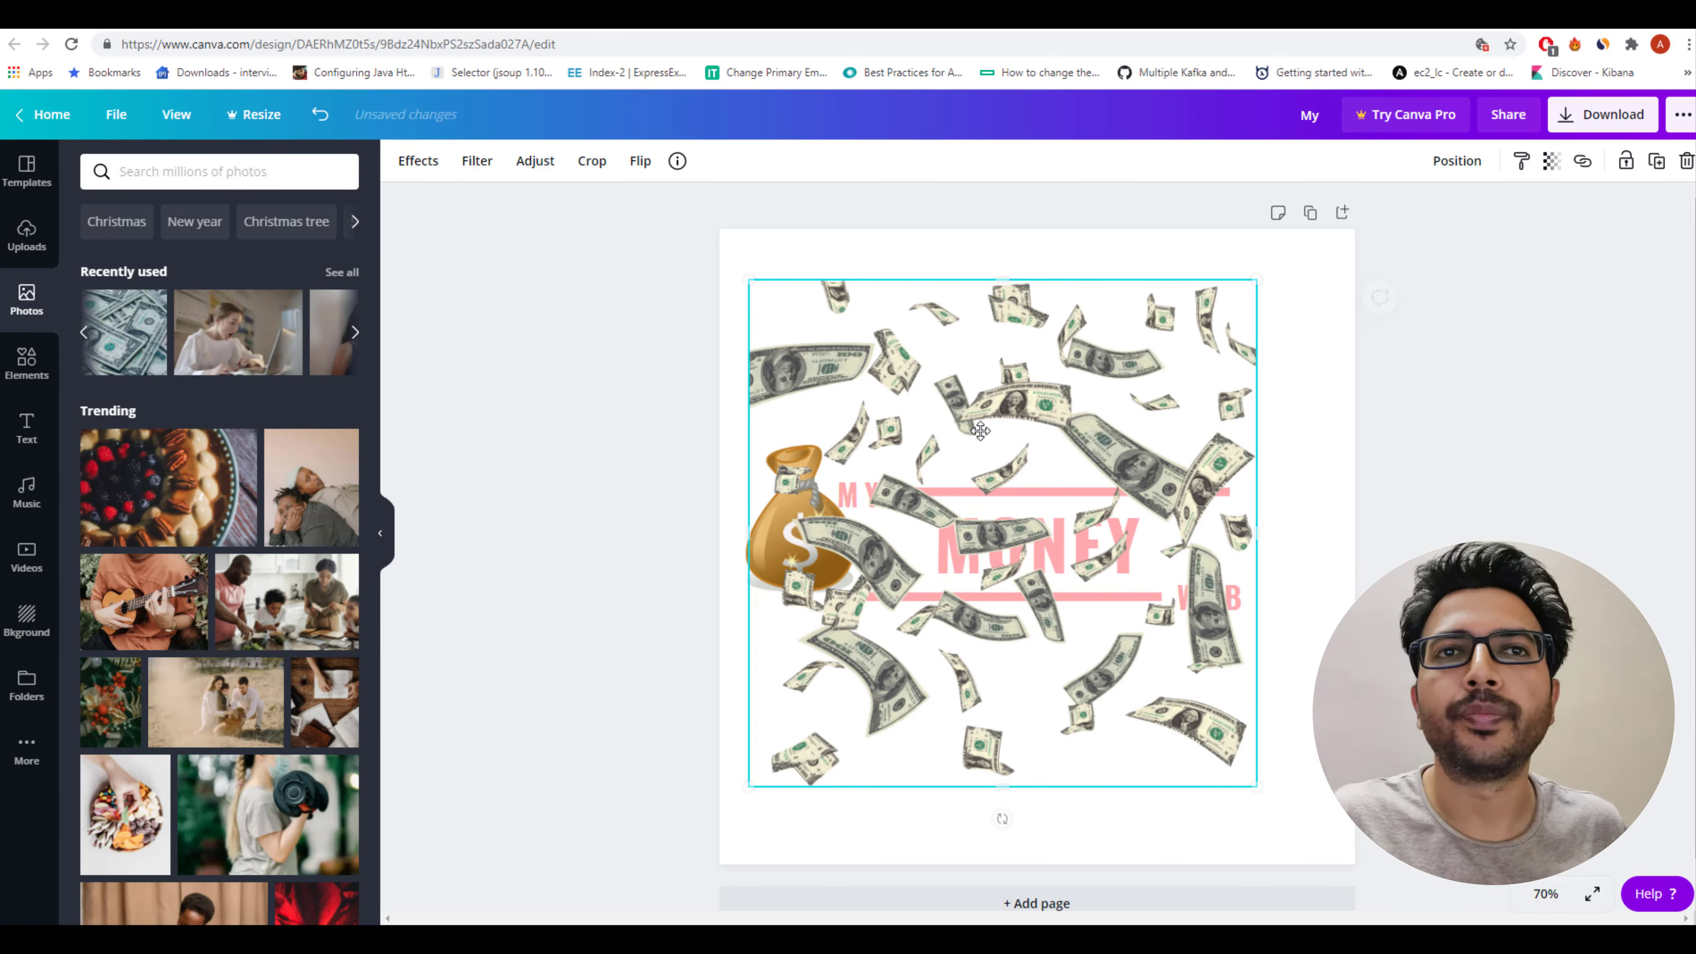
right_click(979, 431)
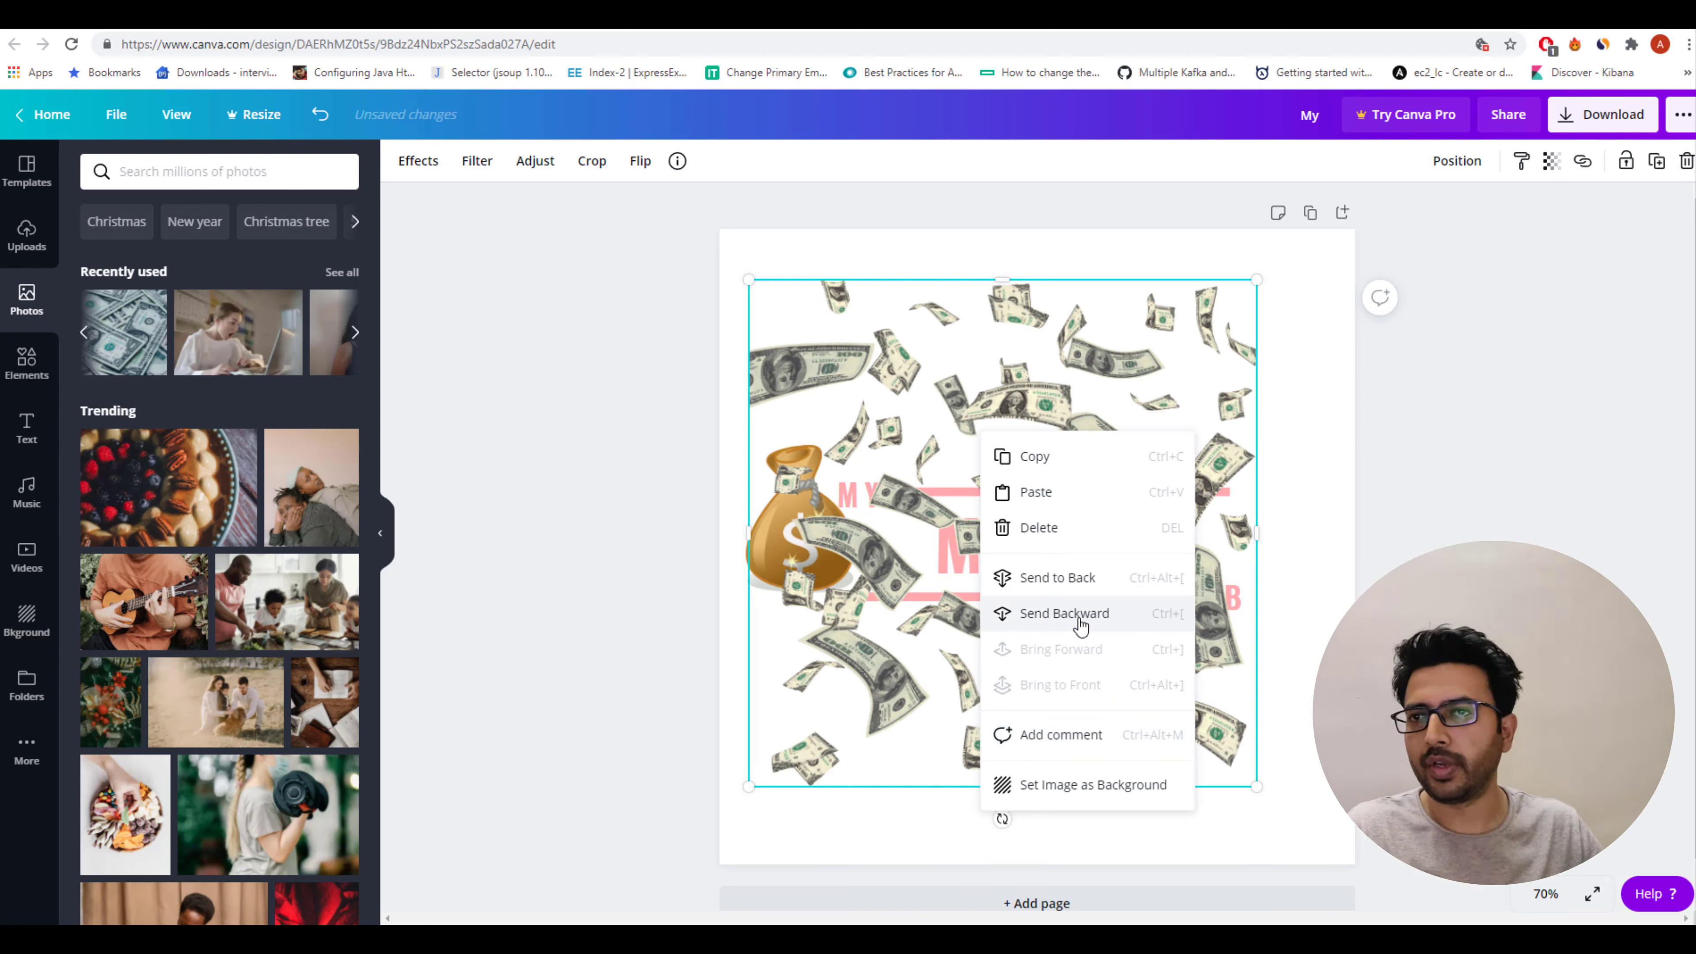
left_click(1064, 614)
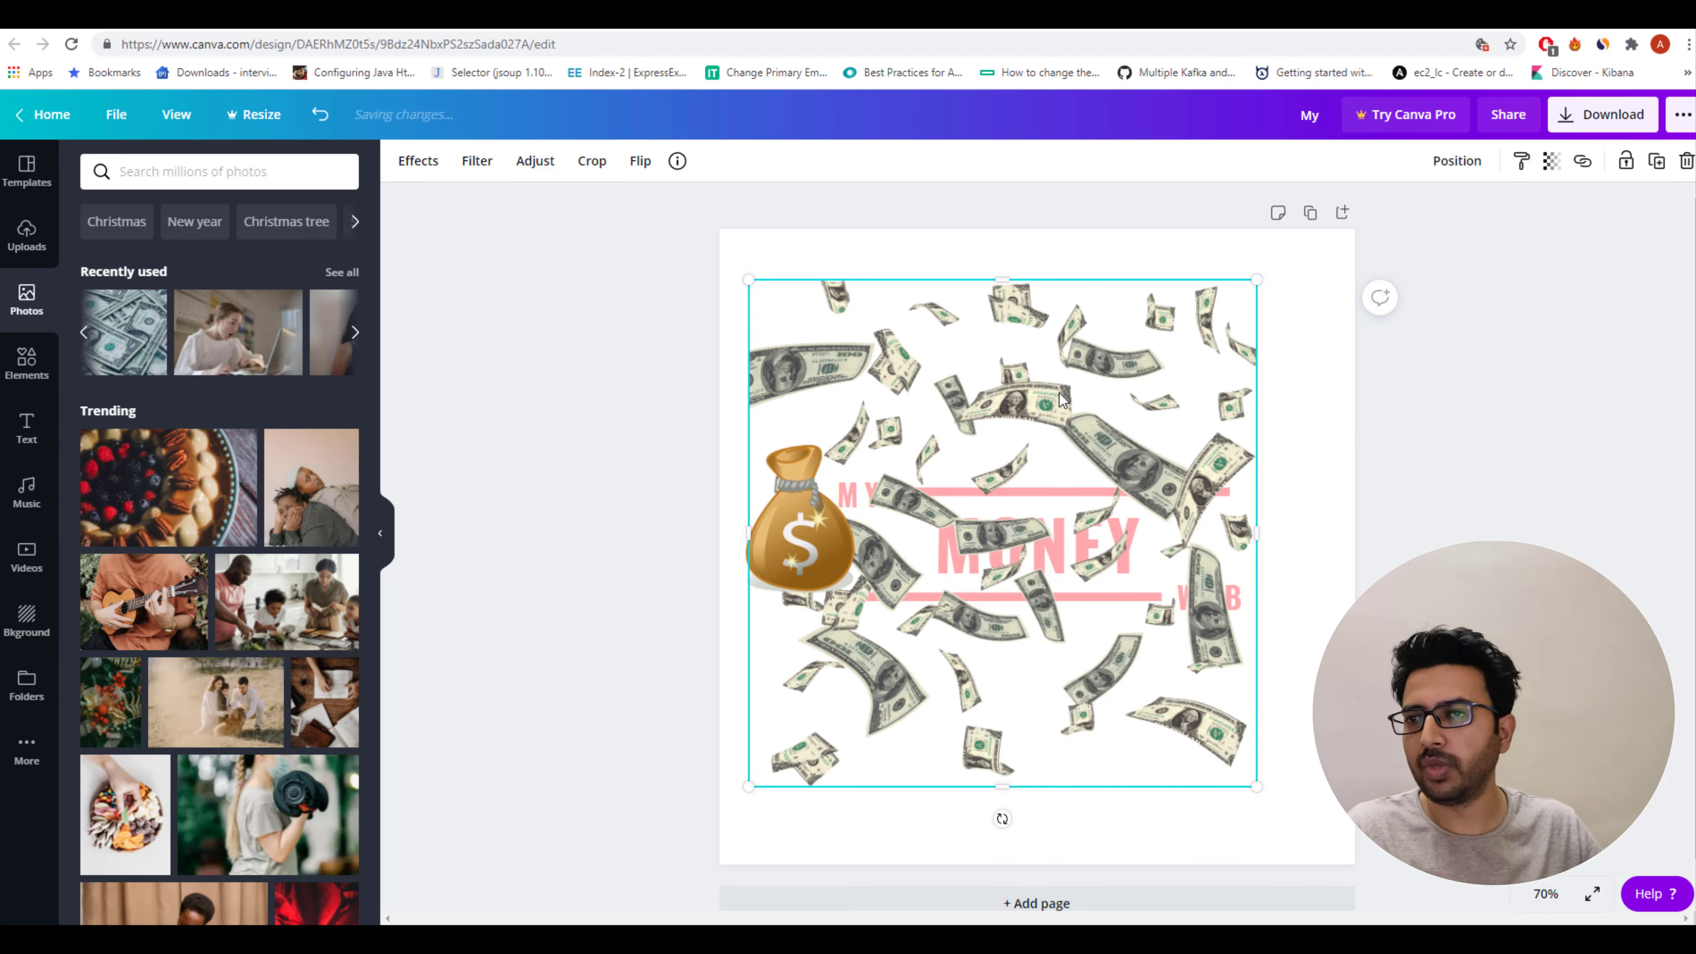
Send the falling dollar bills photo backward behind the money bag and logo text.
right_click(1061, 400)
left_click(1121, 580)
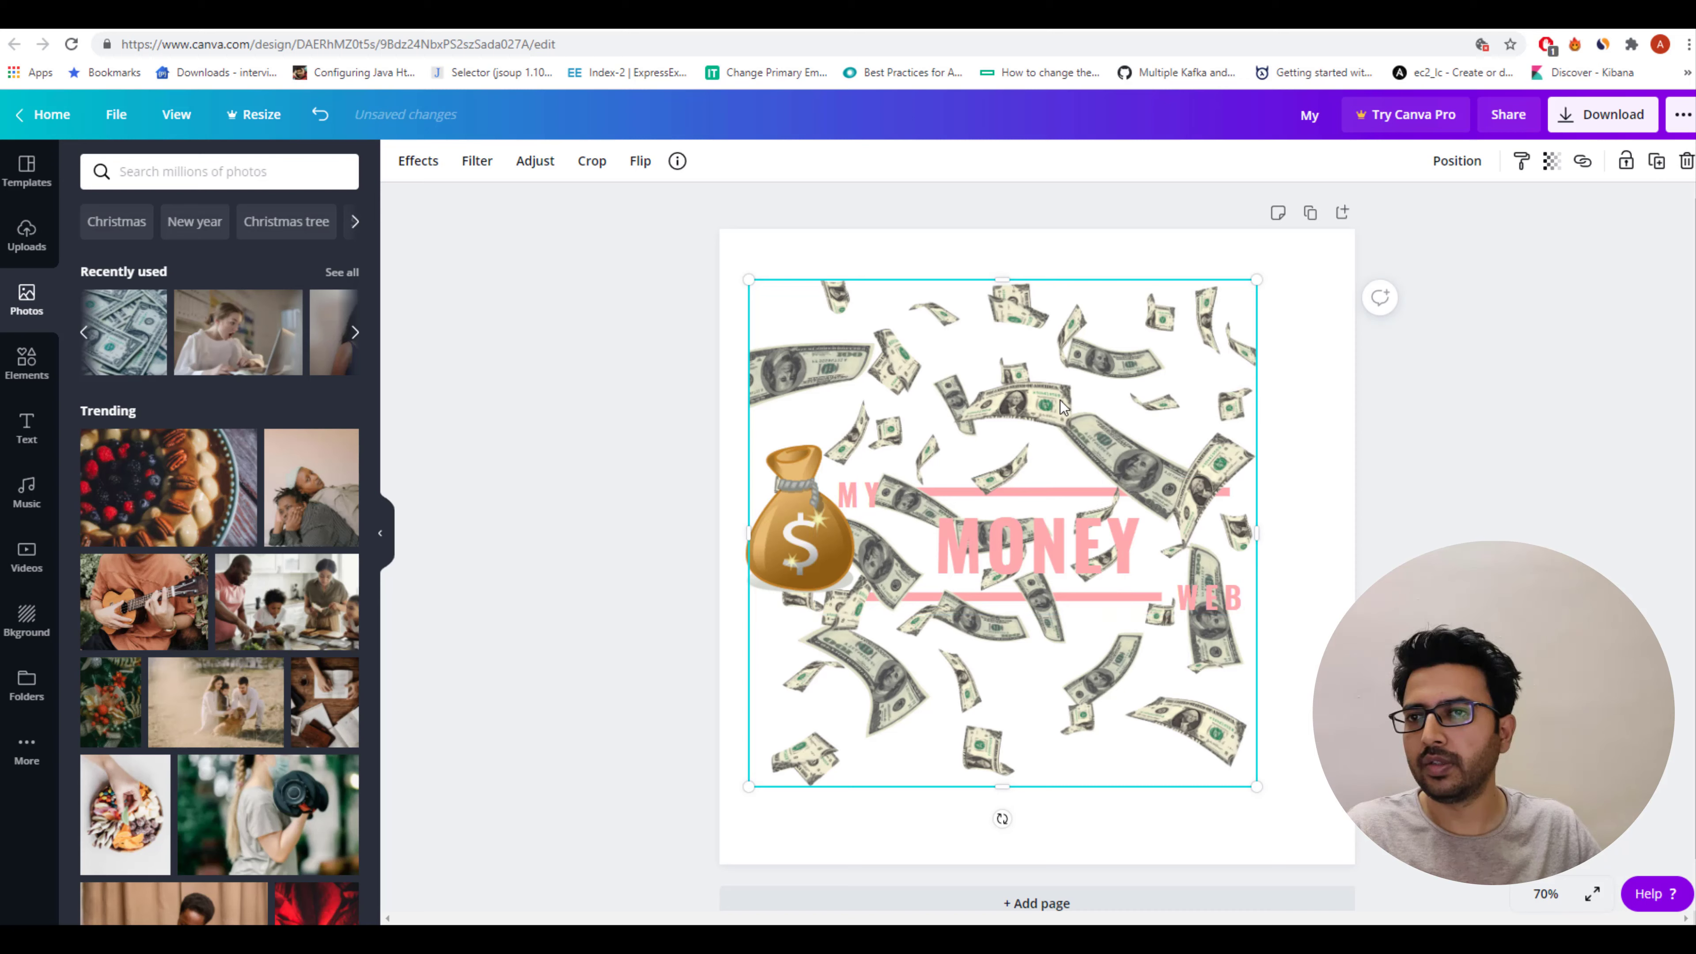
right_click(1063, 403)
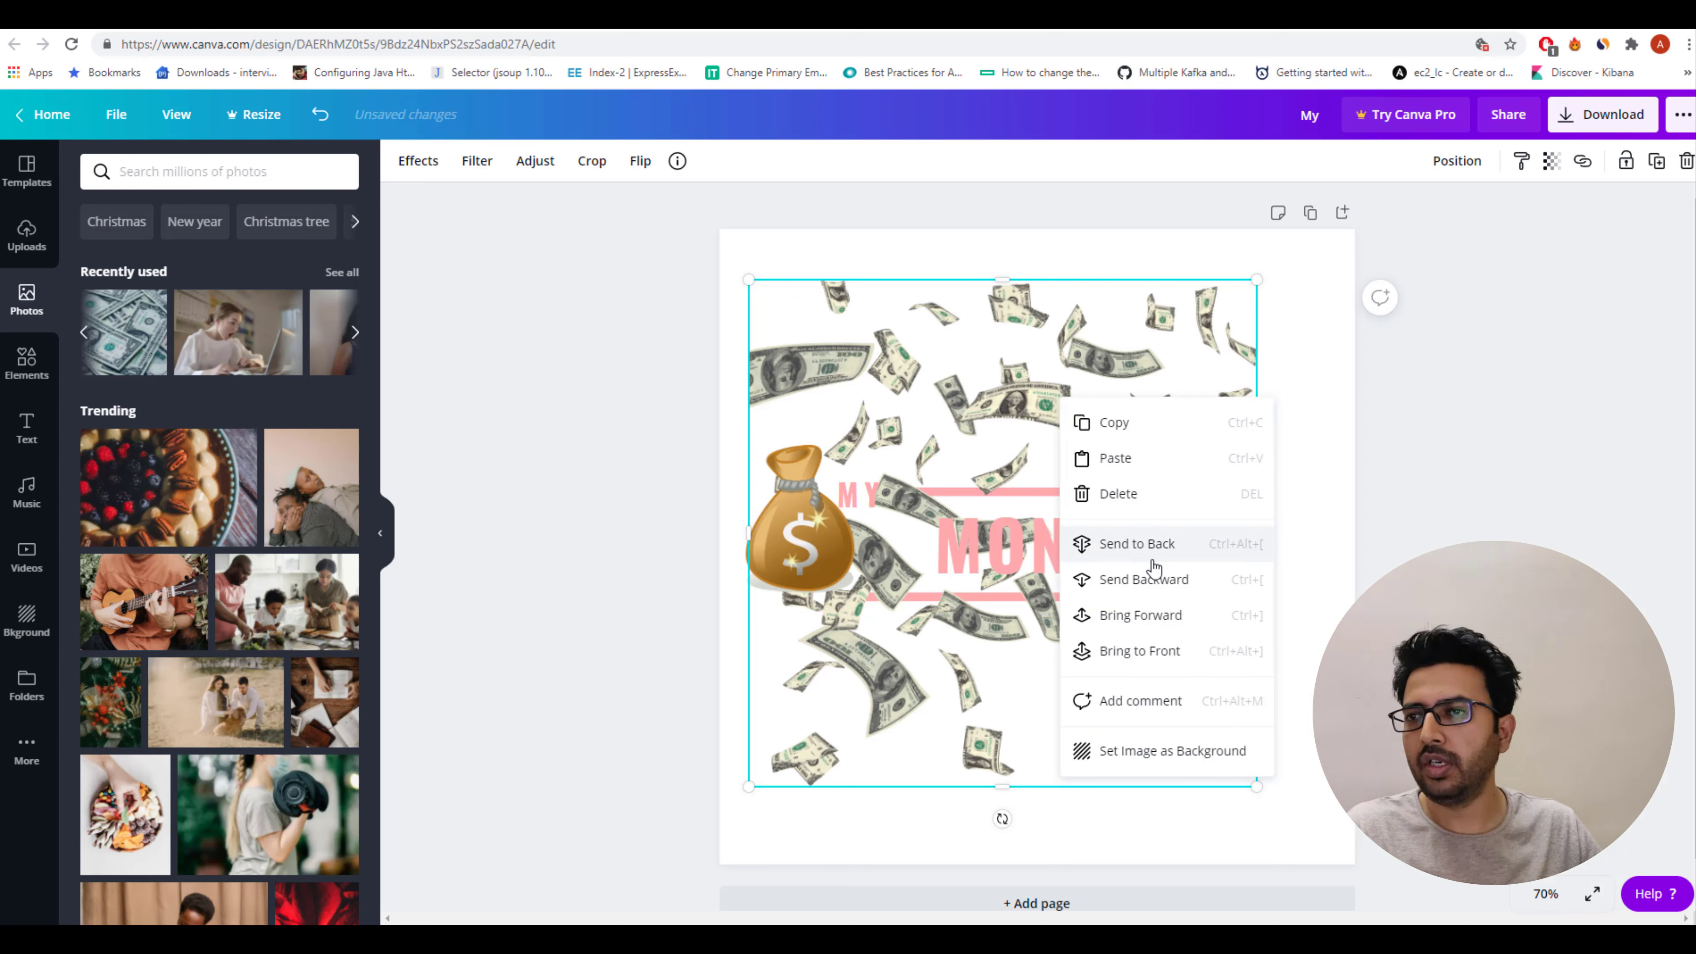
left_click(1173, 586)
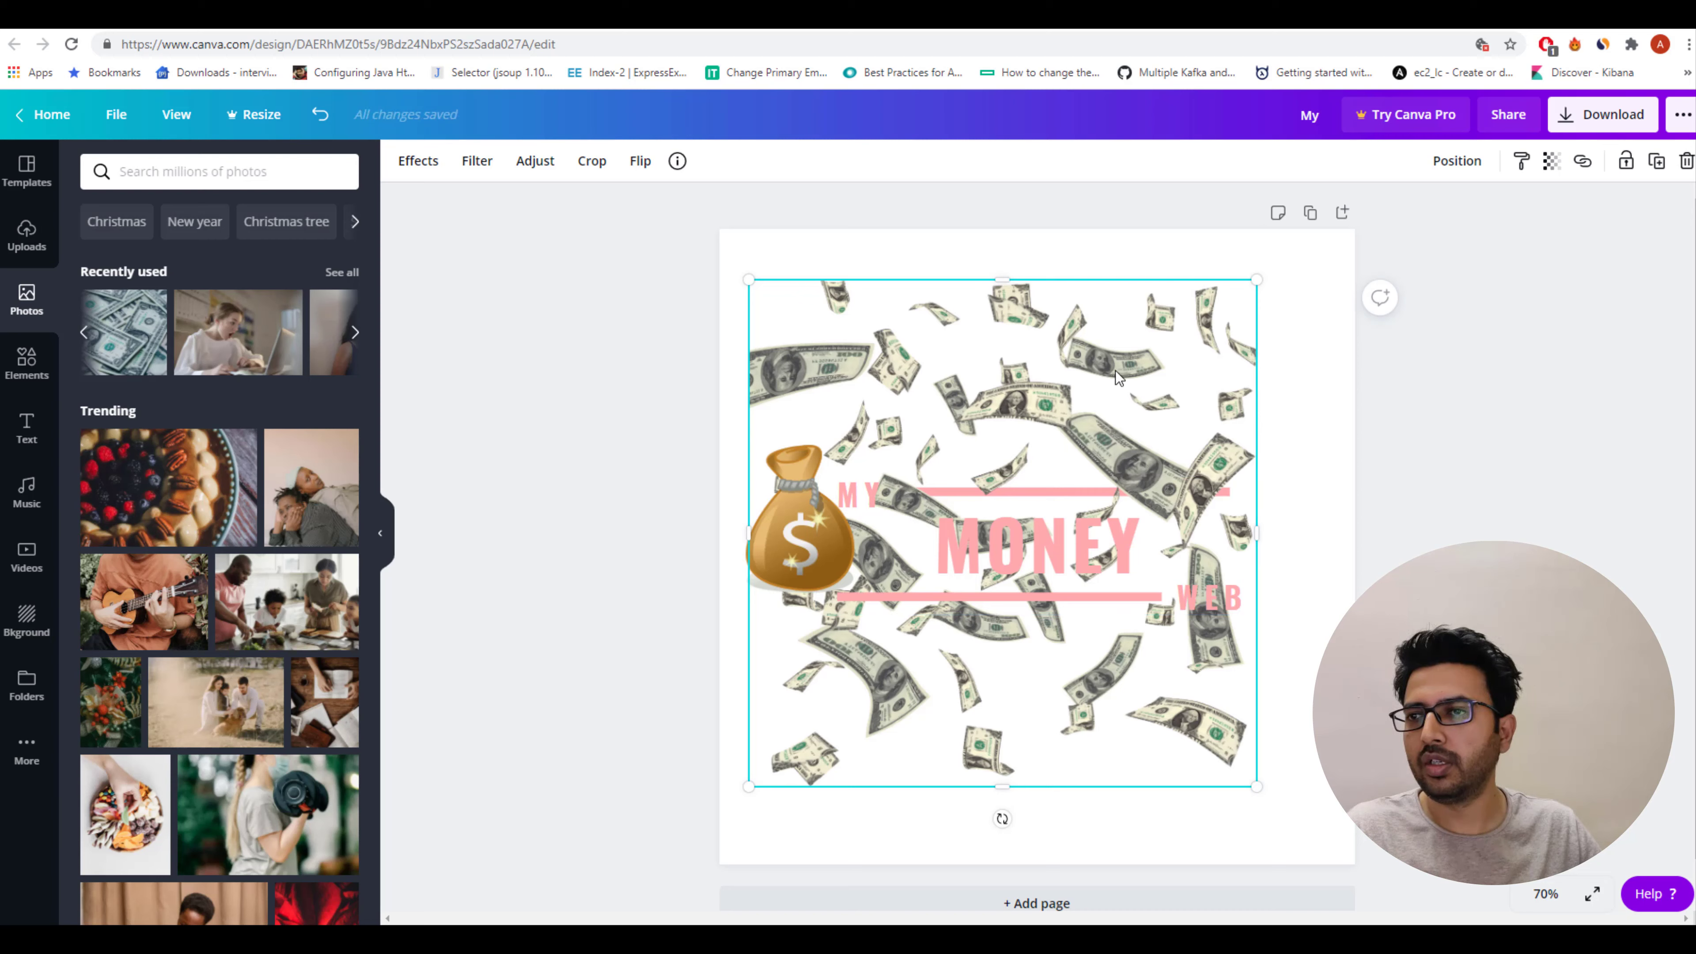
Set the dollar bills photo as the page background and set its transparency to 59.
right_click(1170, 353)
left_click(1286, 703)
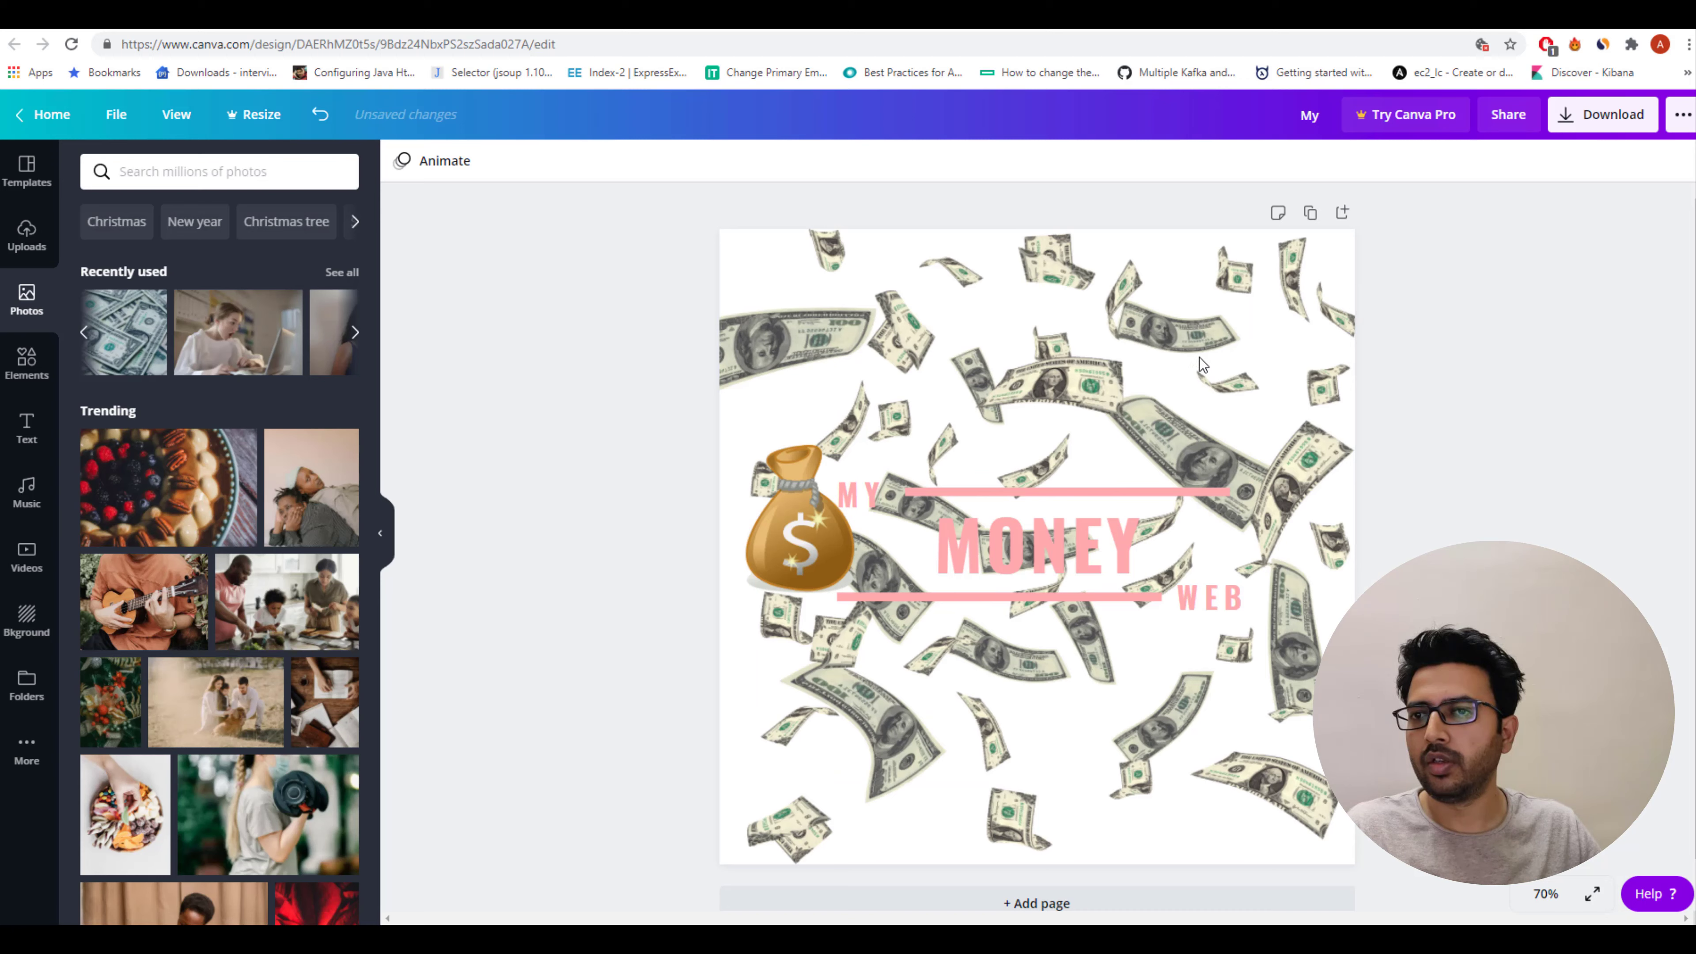
left_click(1090, 344)
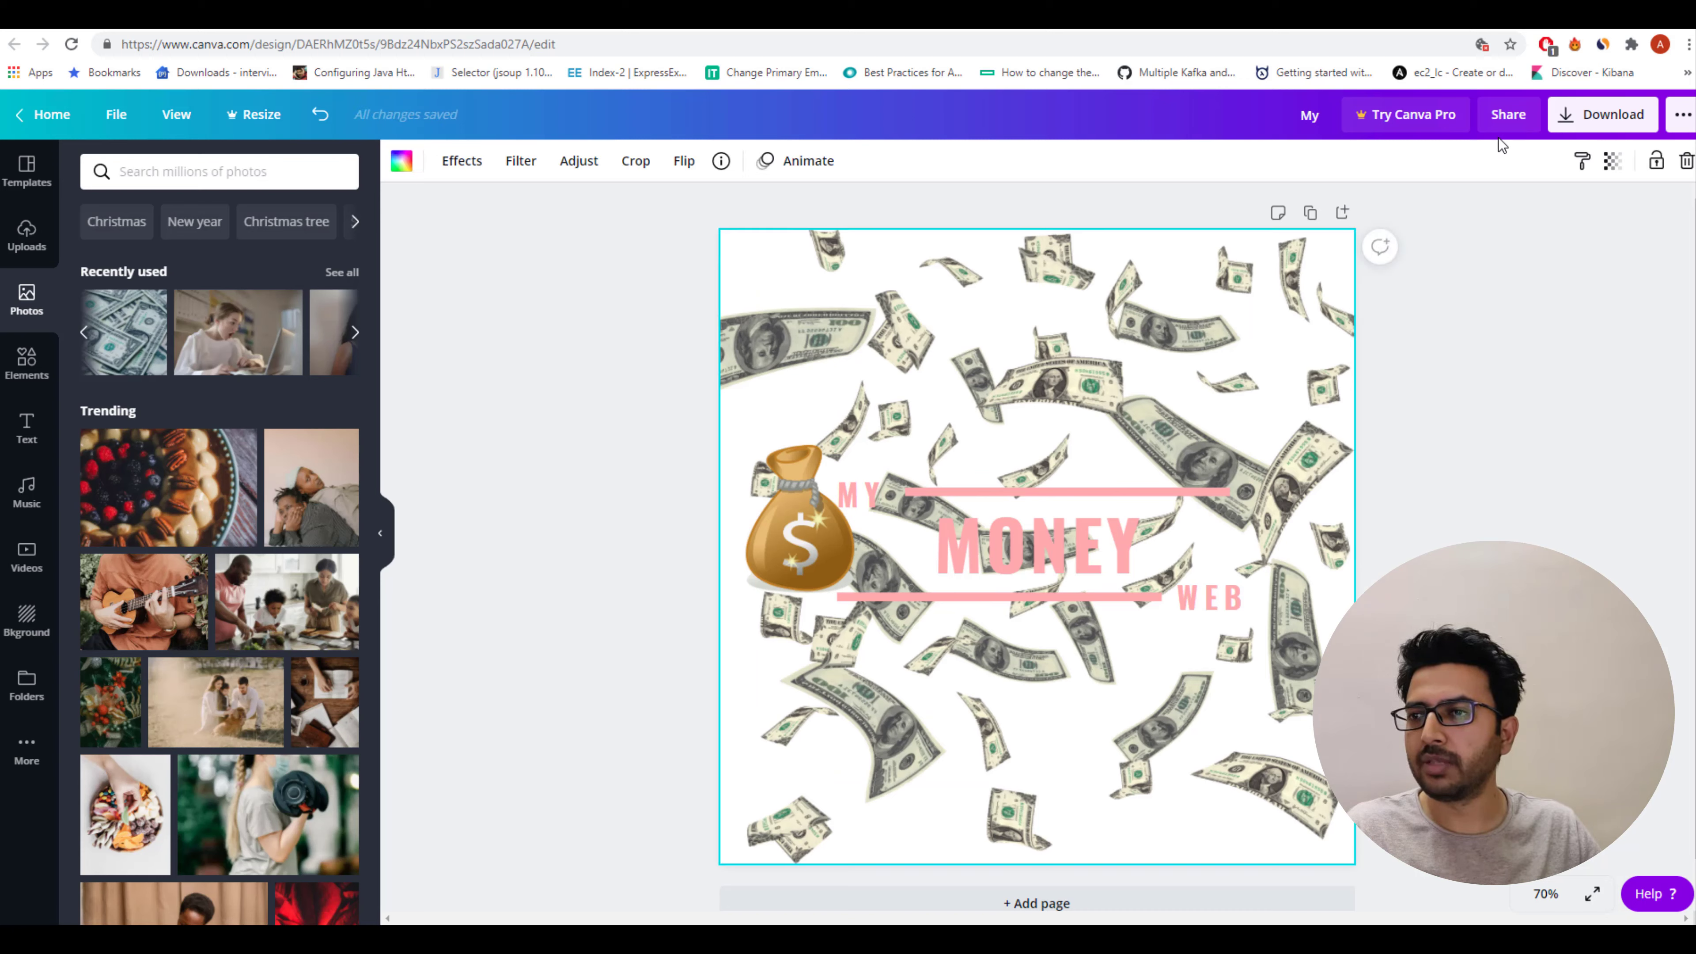
left_click(1612, 161)
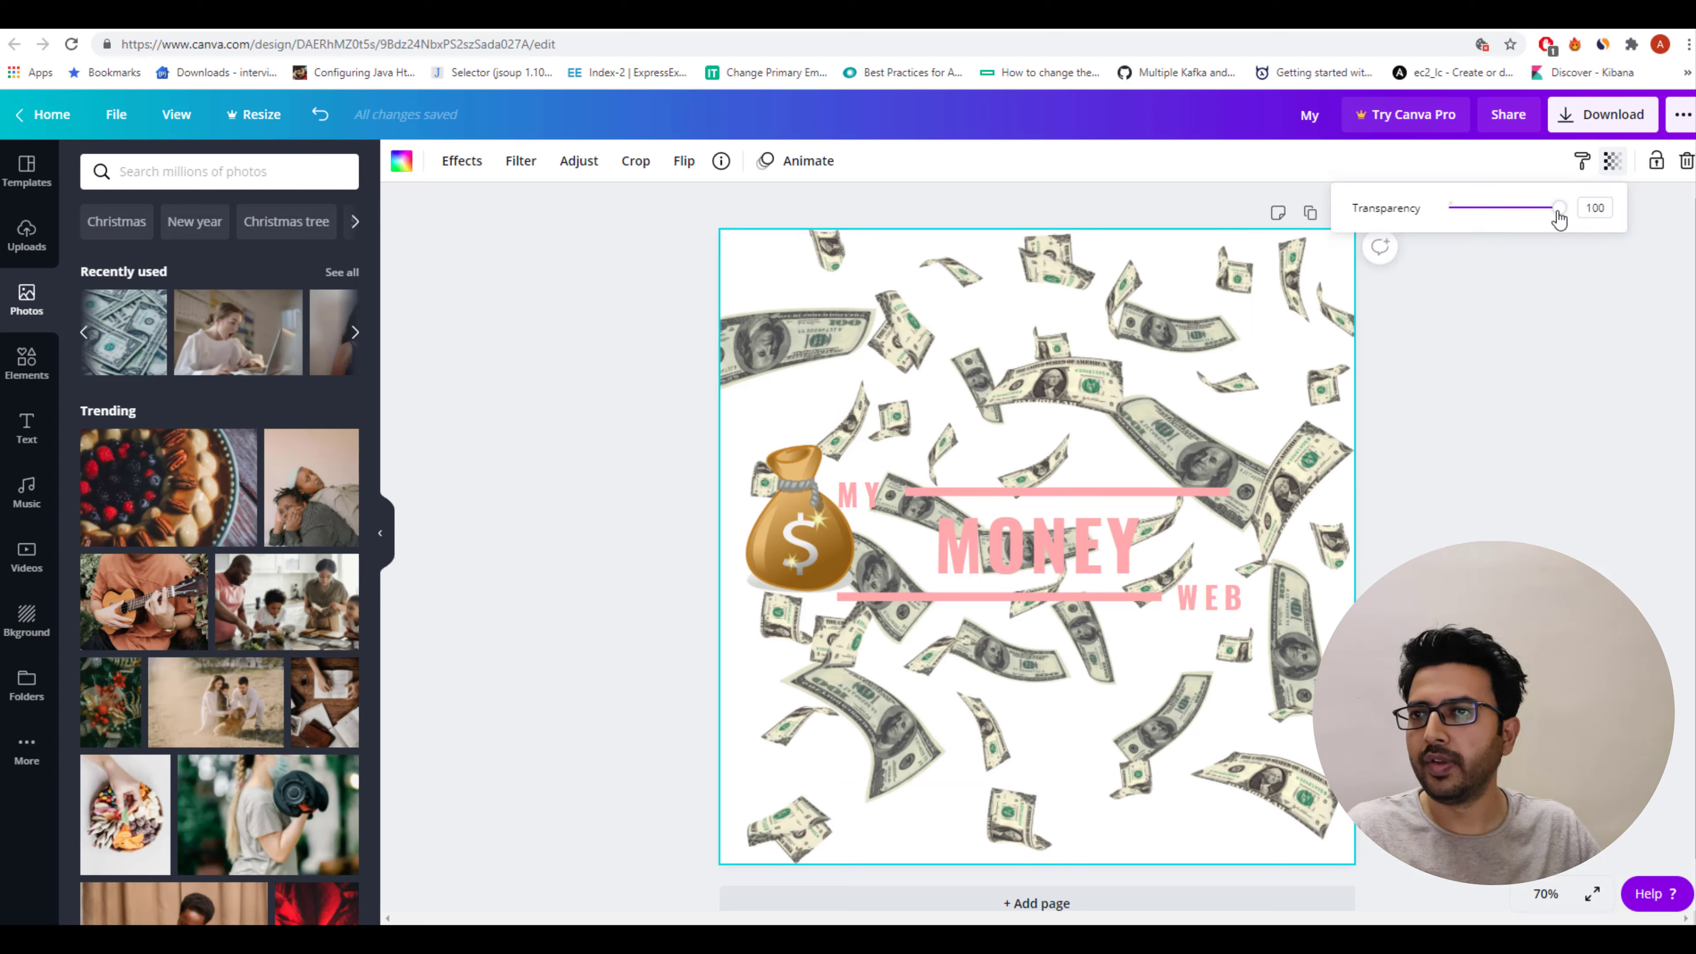
left_click_drag(1559, 214, 1516, 221)
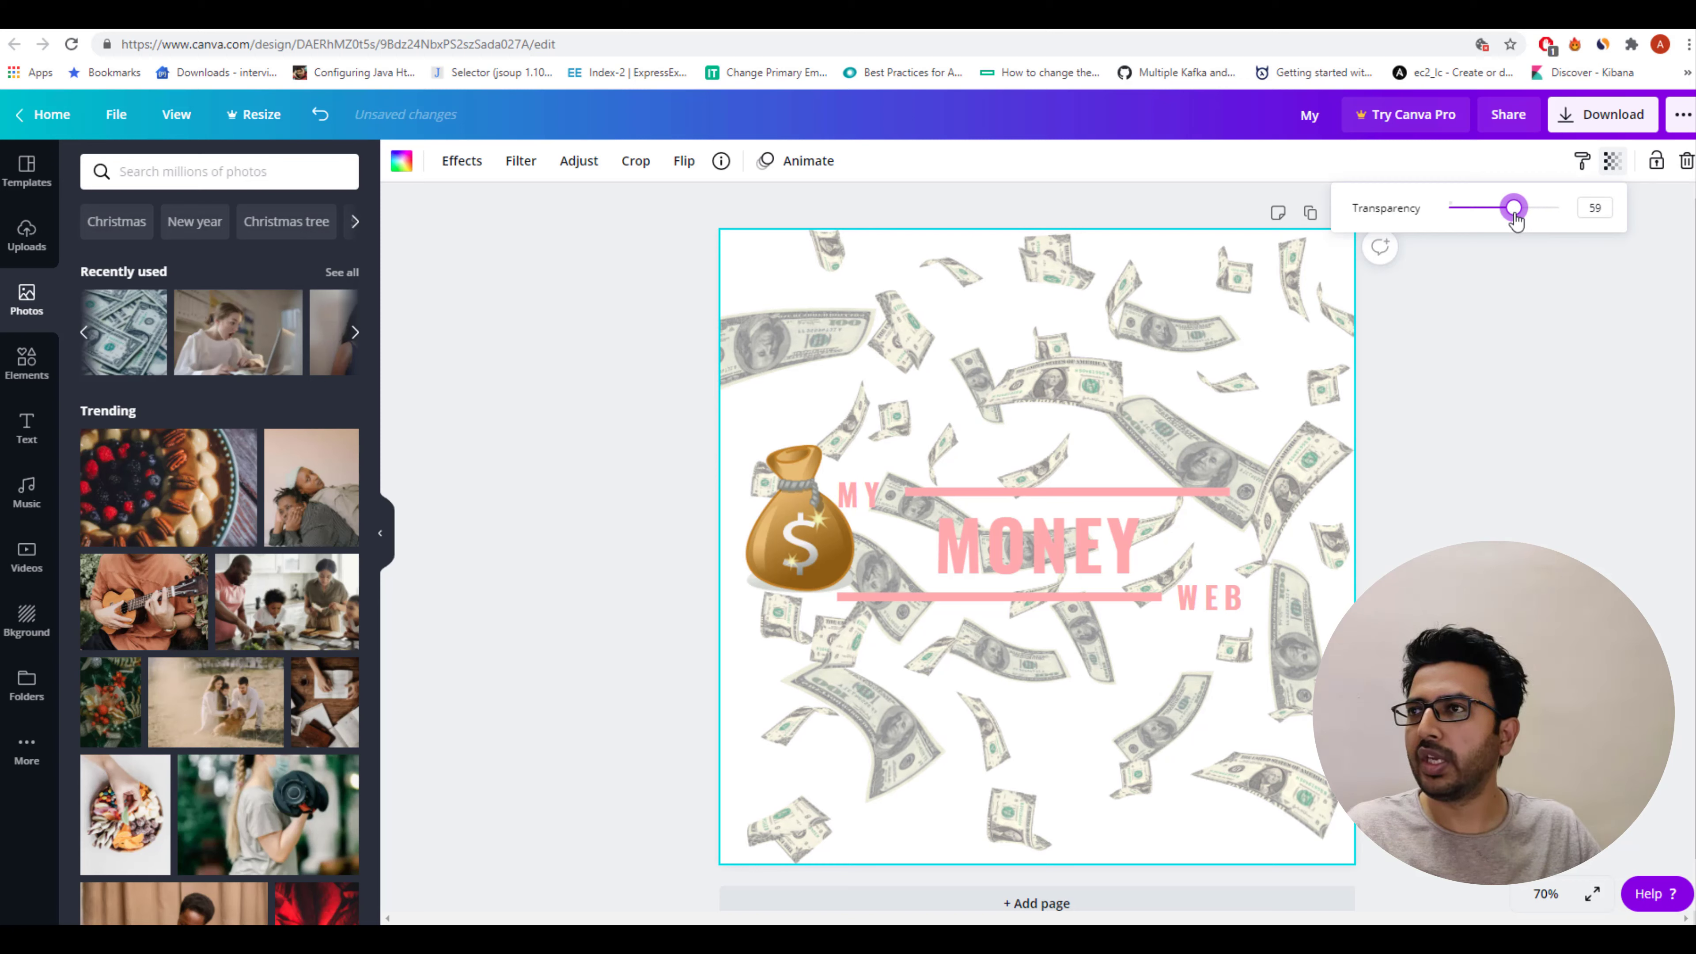
left_click(1490, 469)
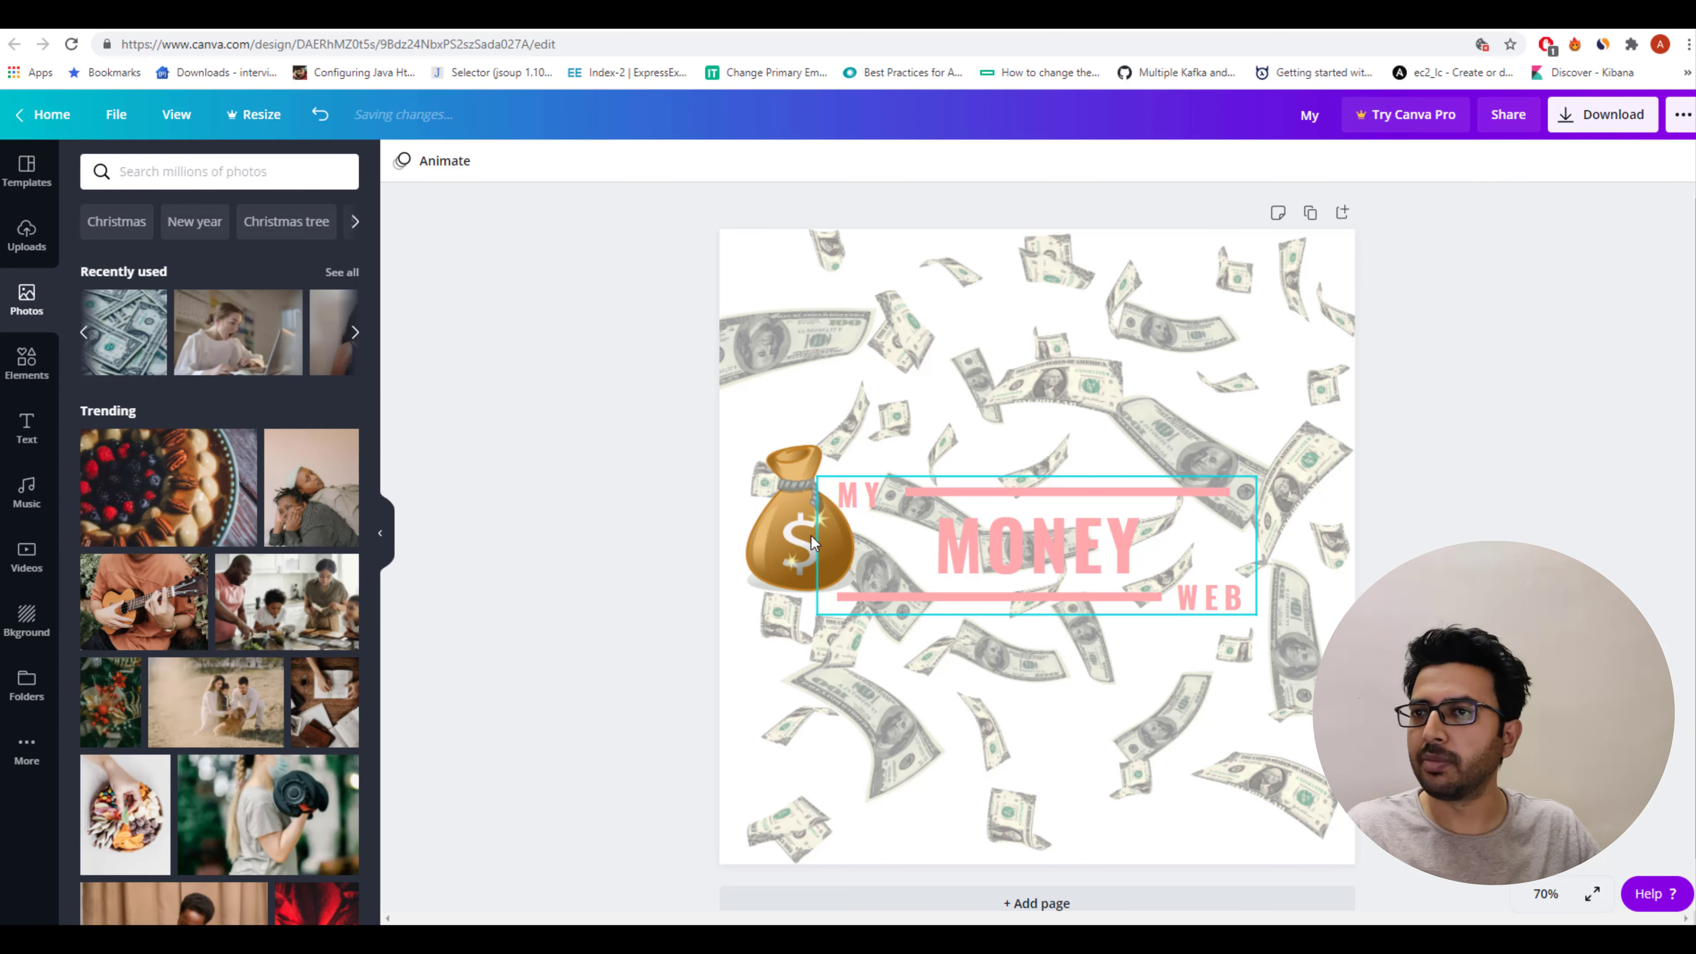
Download the design as a PNG file and show the downloaded file in its folder.
left_click(1025, 534)
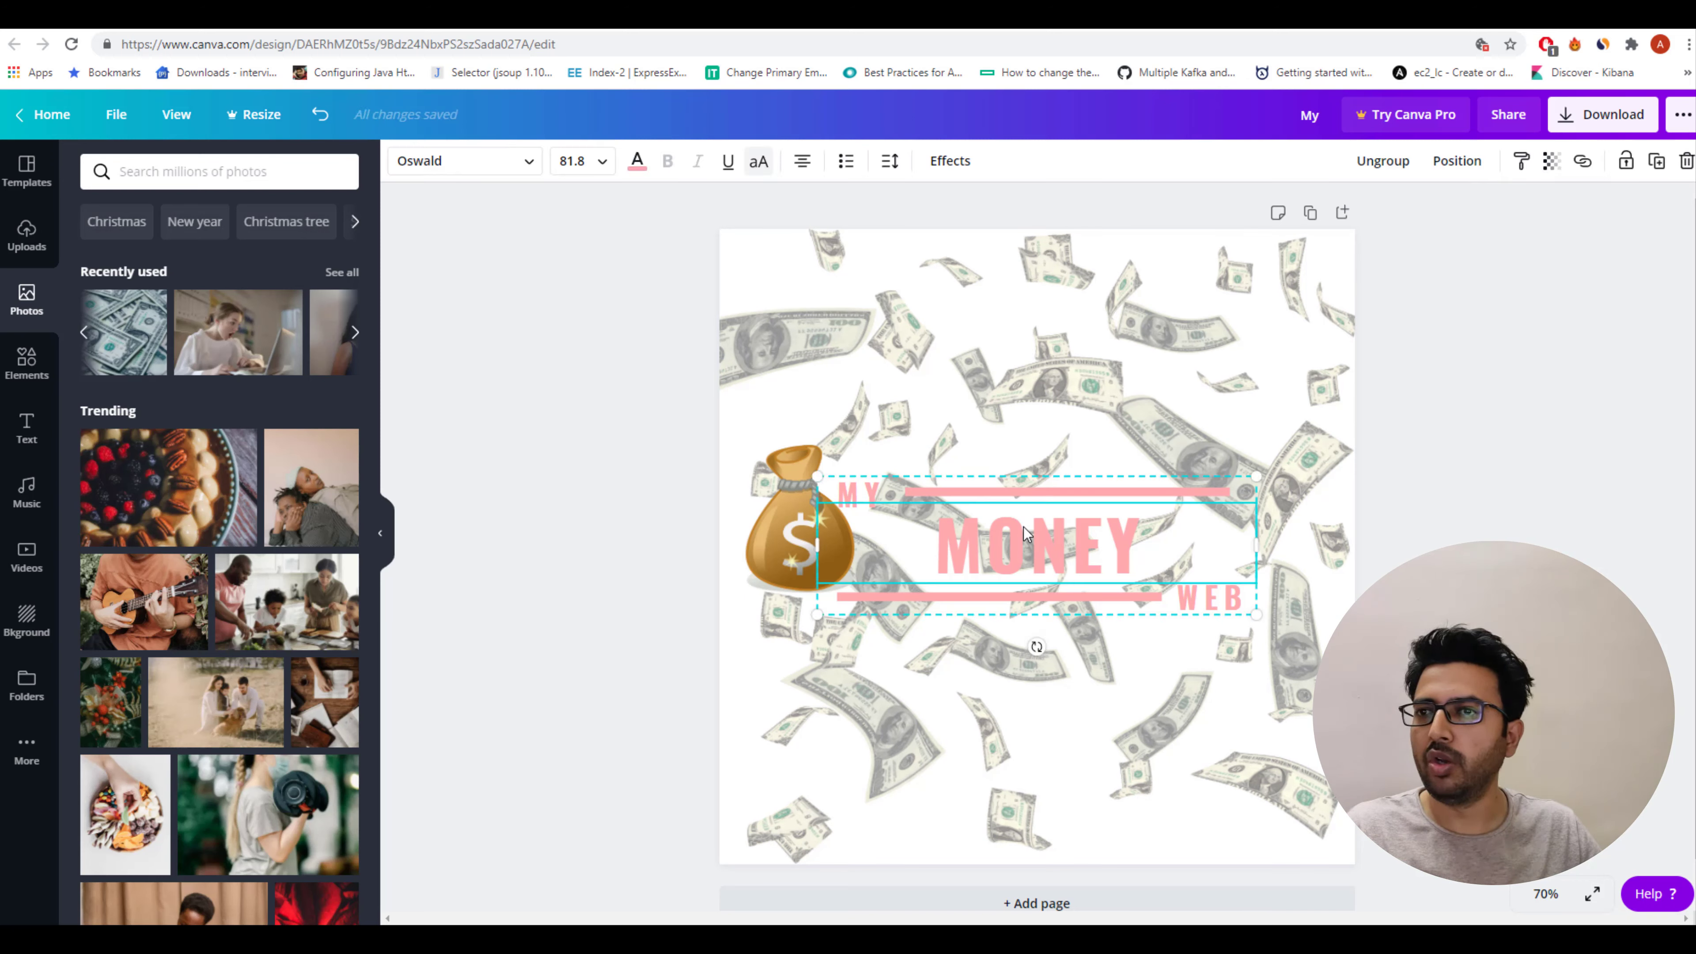
left_click(1560, 335)
left_click(1600, 123)
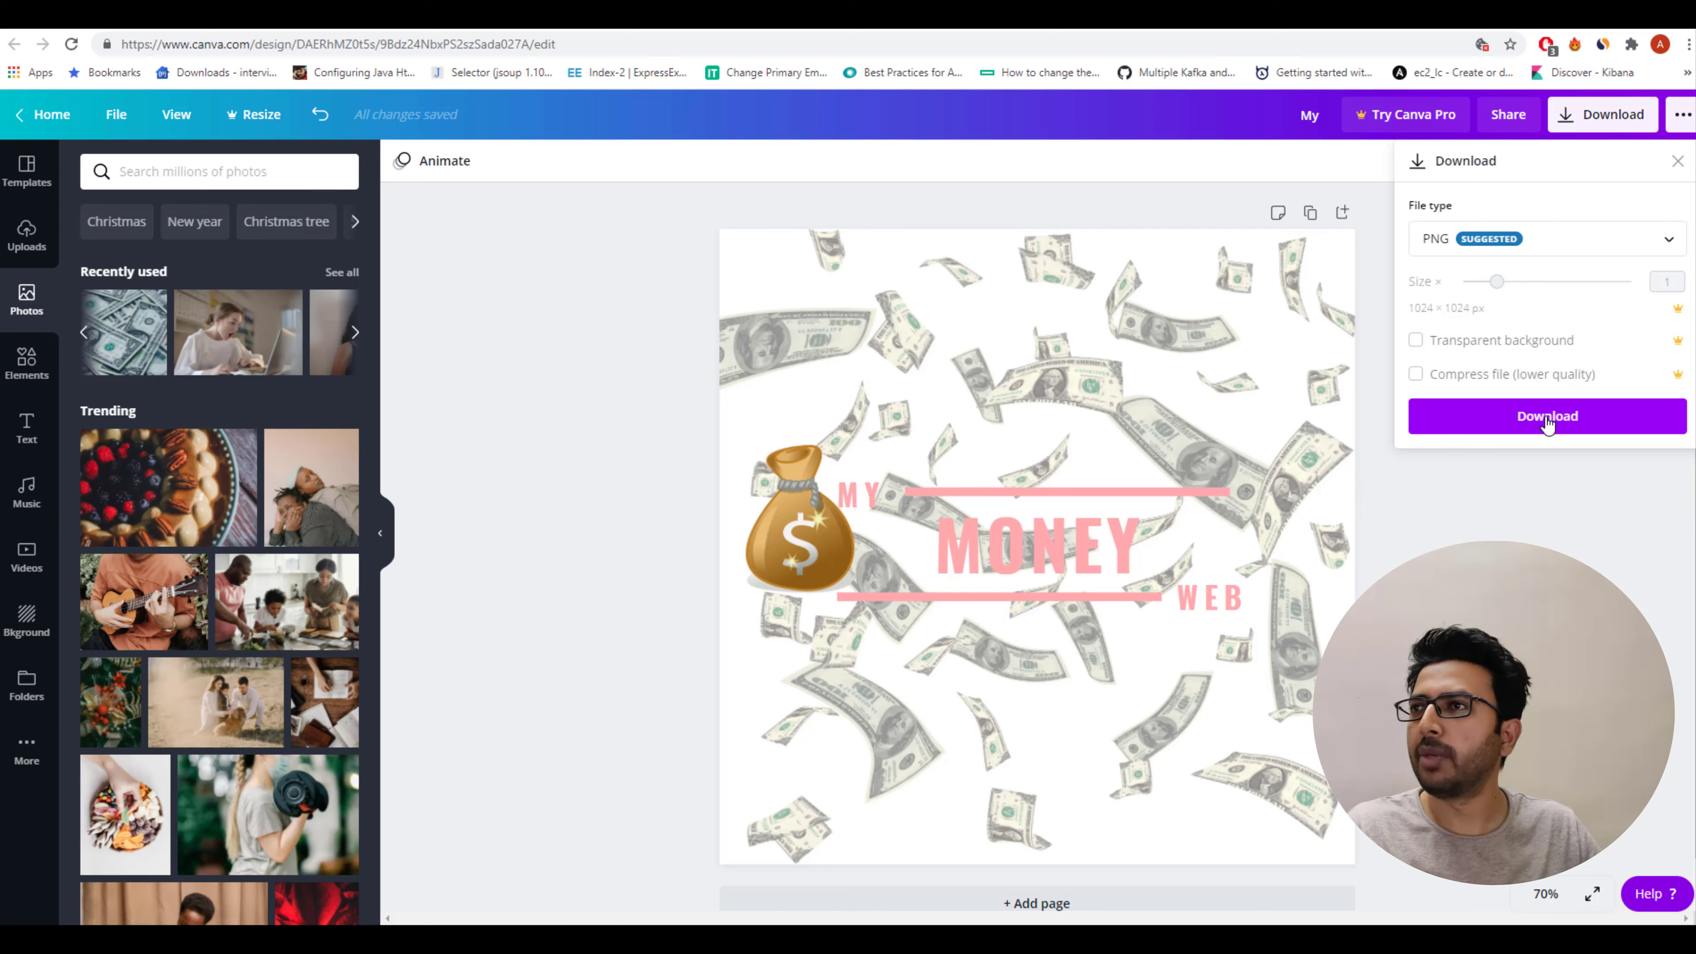
left_click(1547, 422)
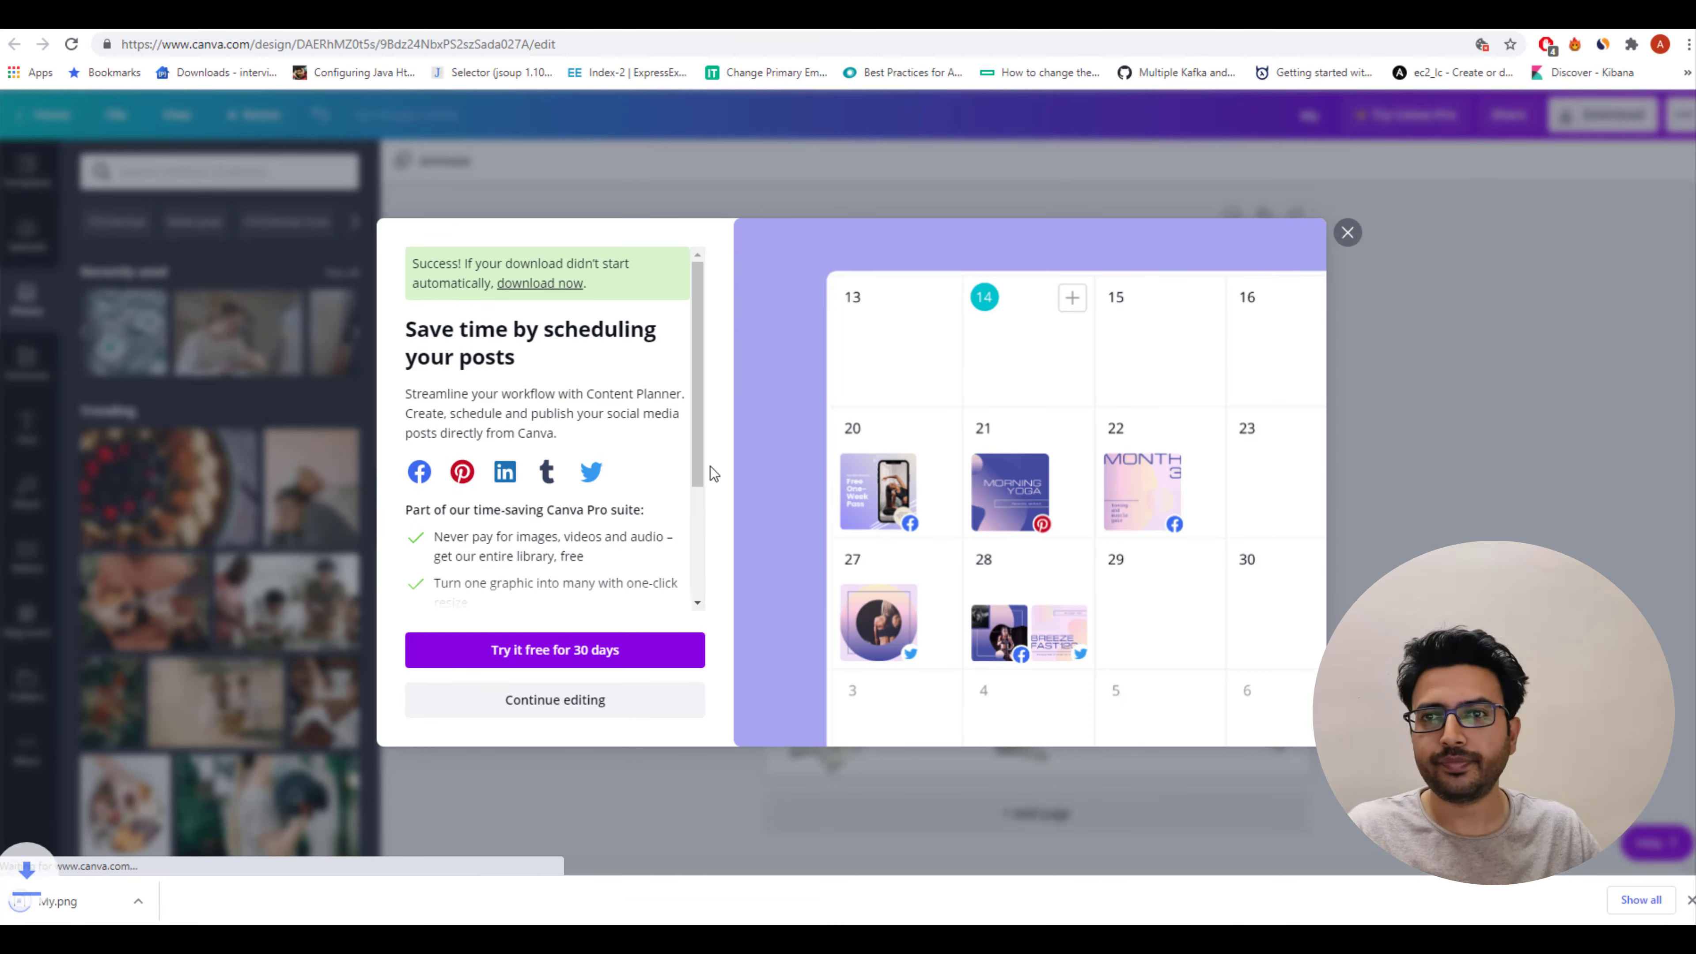
left_click(203, 901)
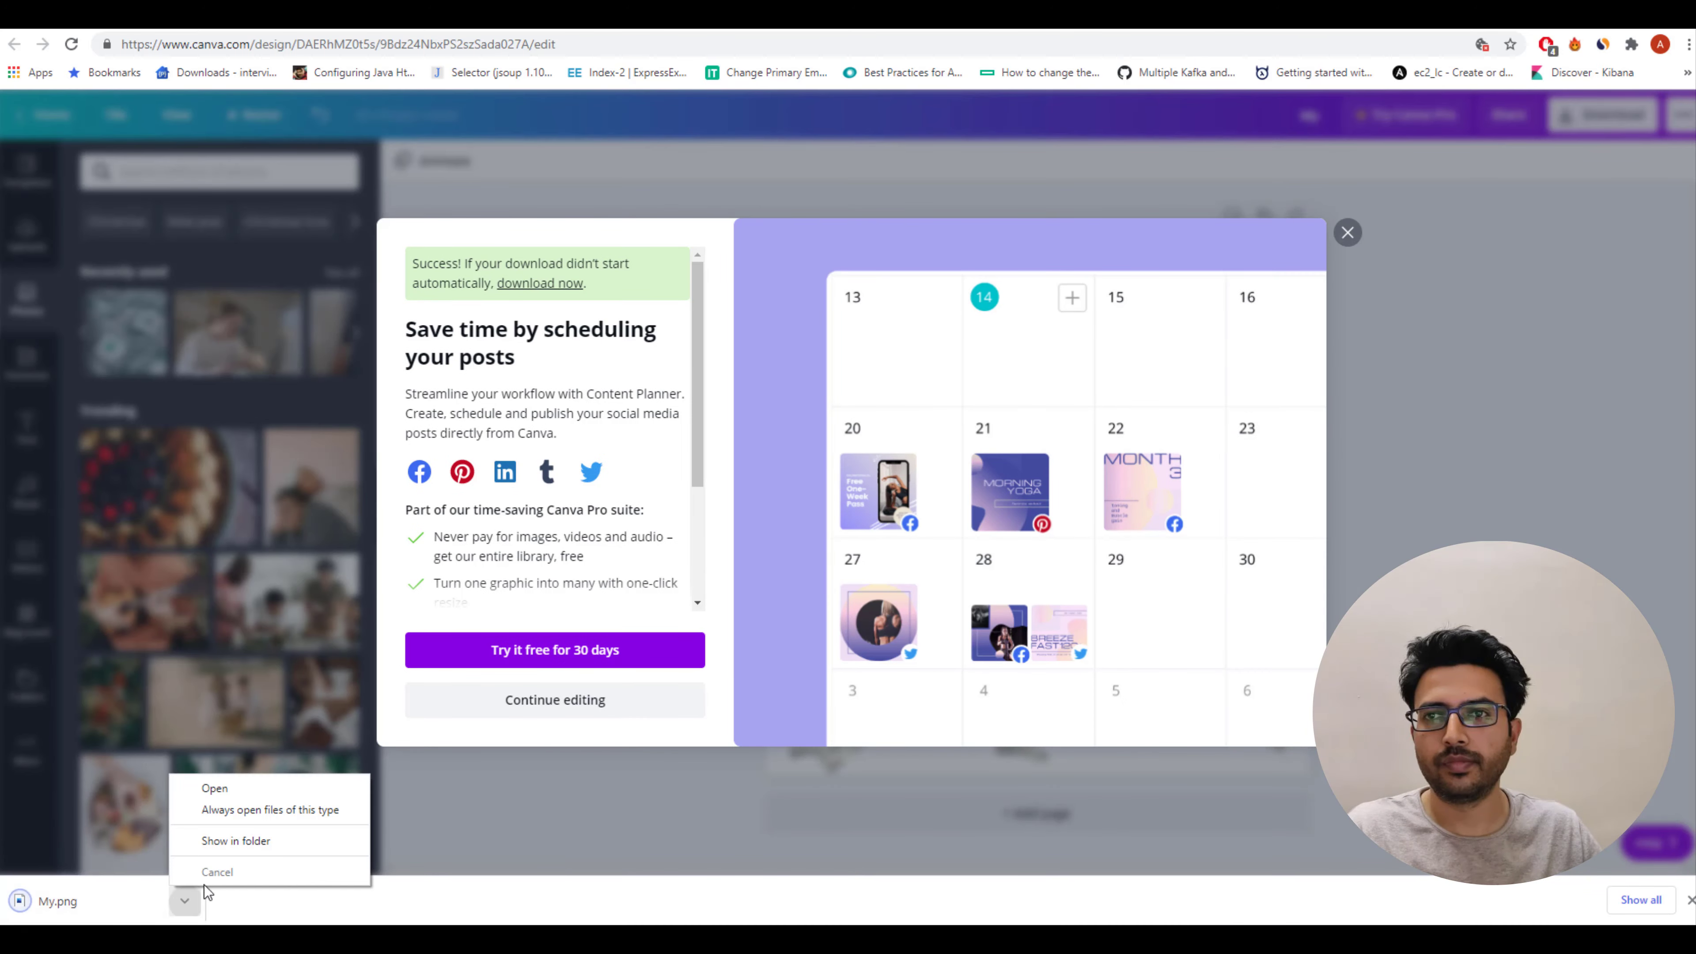
left_click(255, 847)
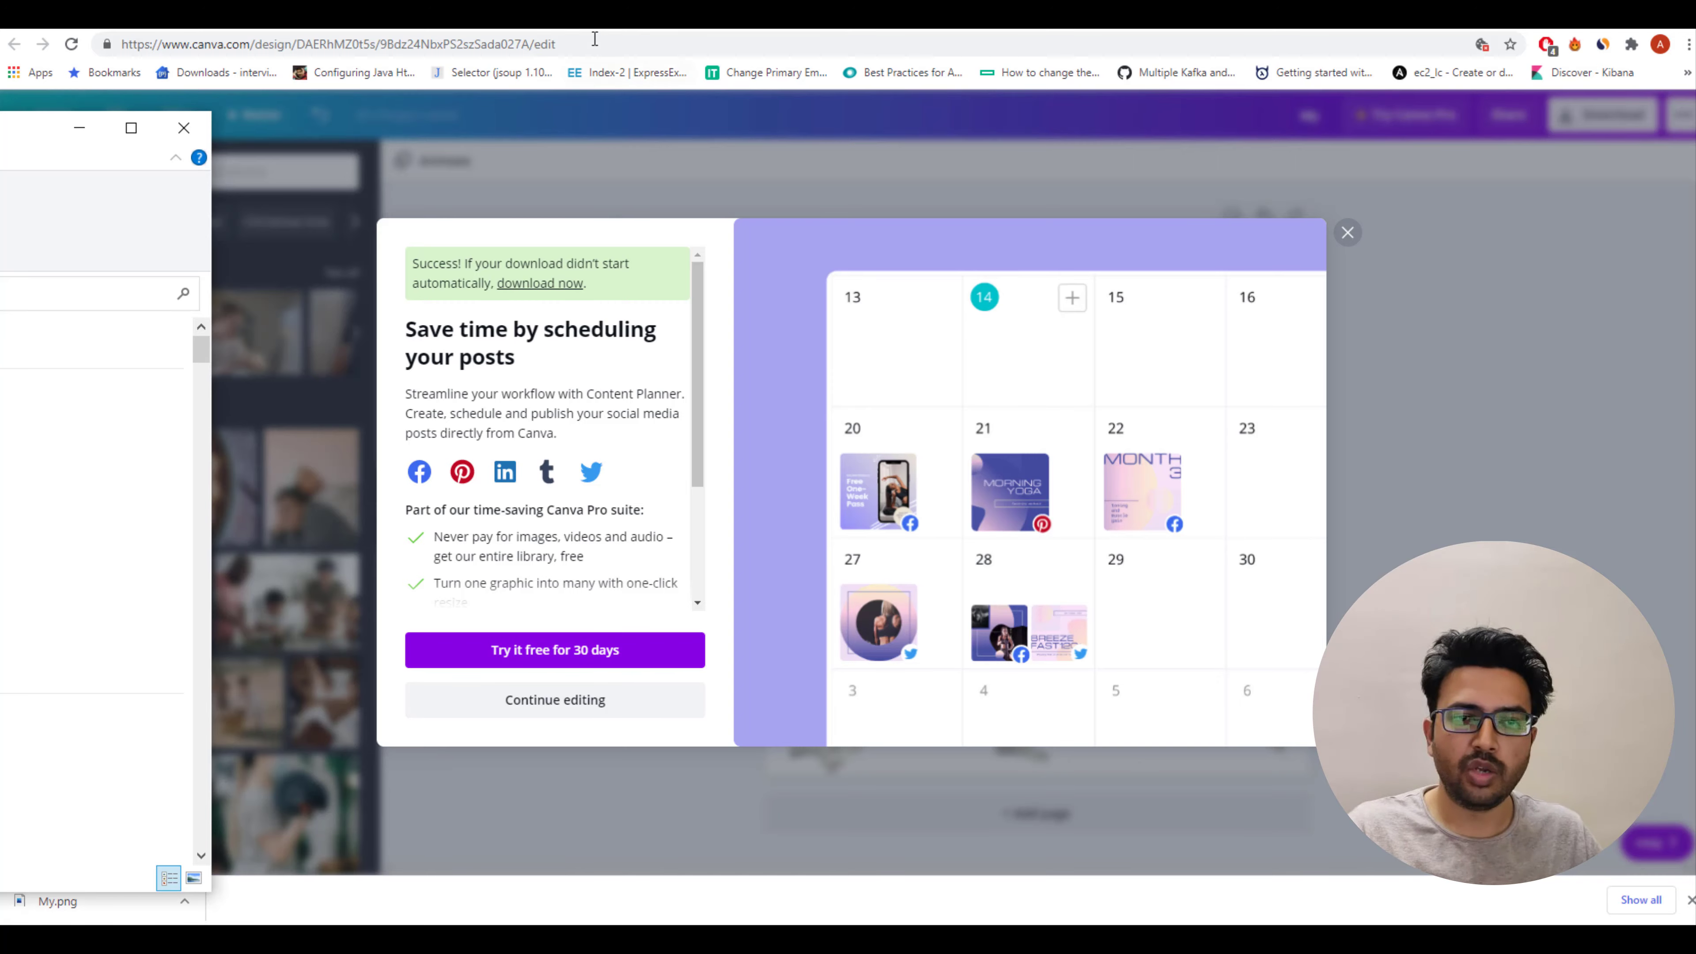
In the Elementor editor, replace the hero section's image with the downloaded My.png logo by uploading it.
left_click(596, 19)
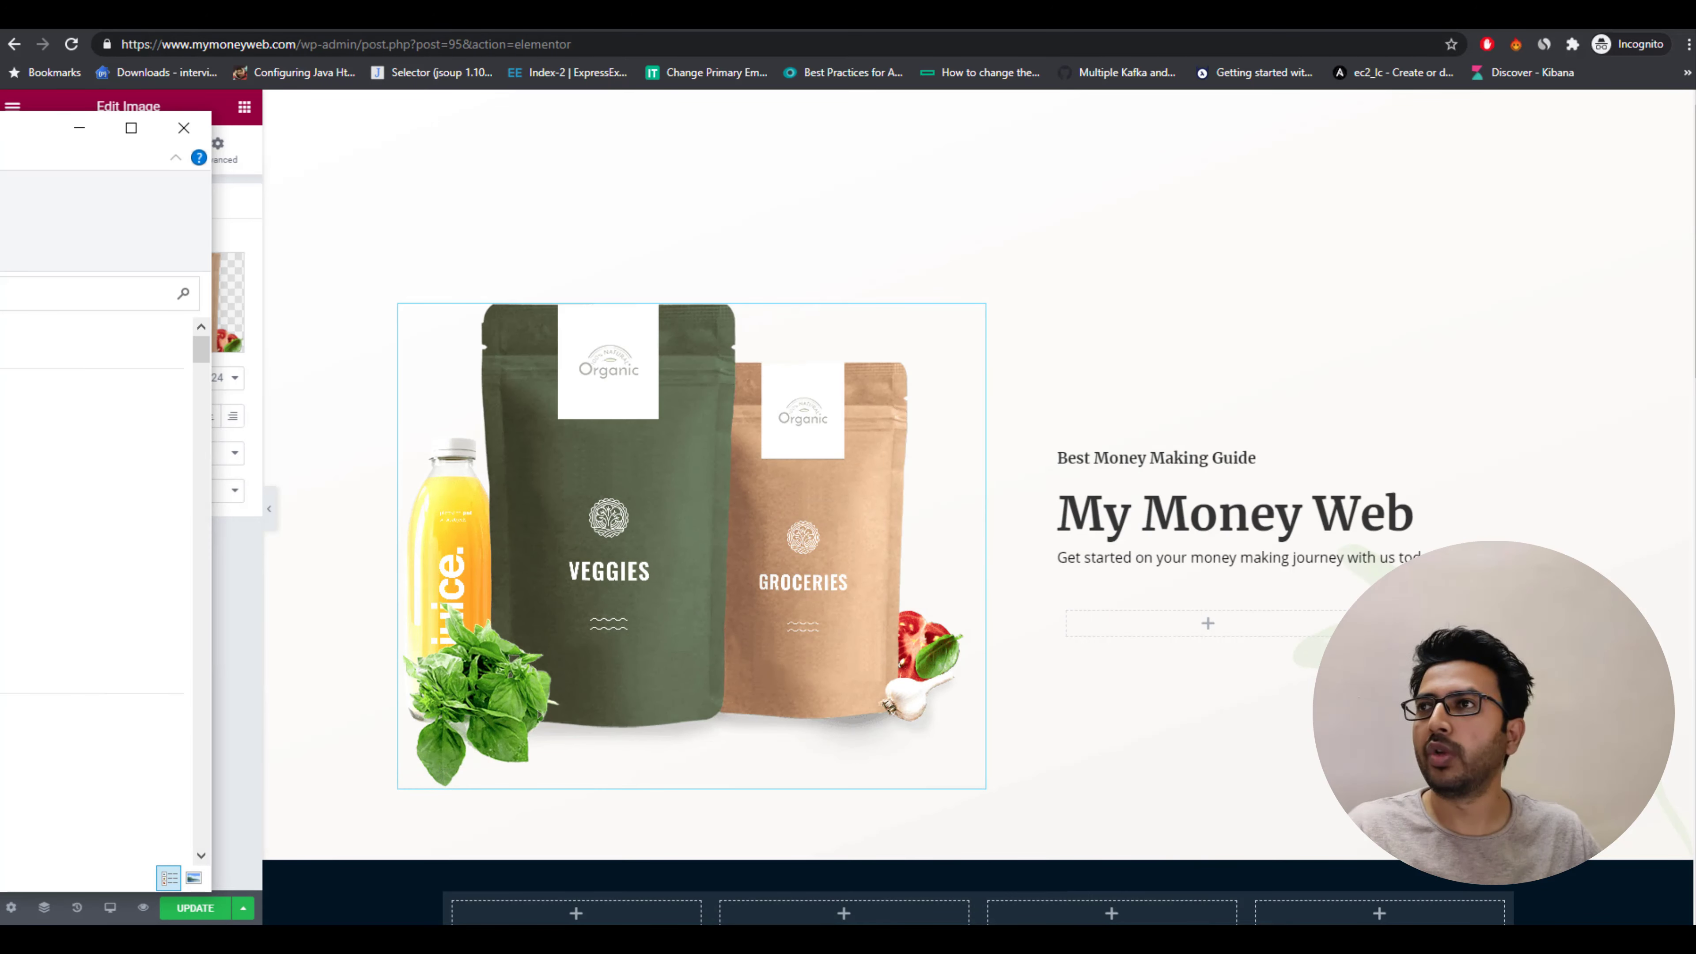
left_click(1022, 17)
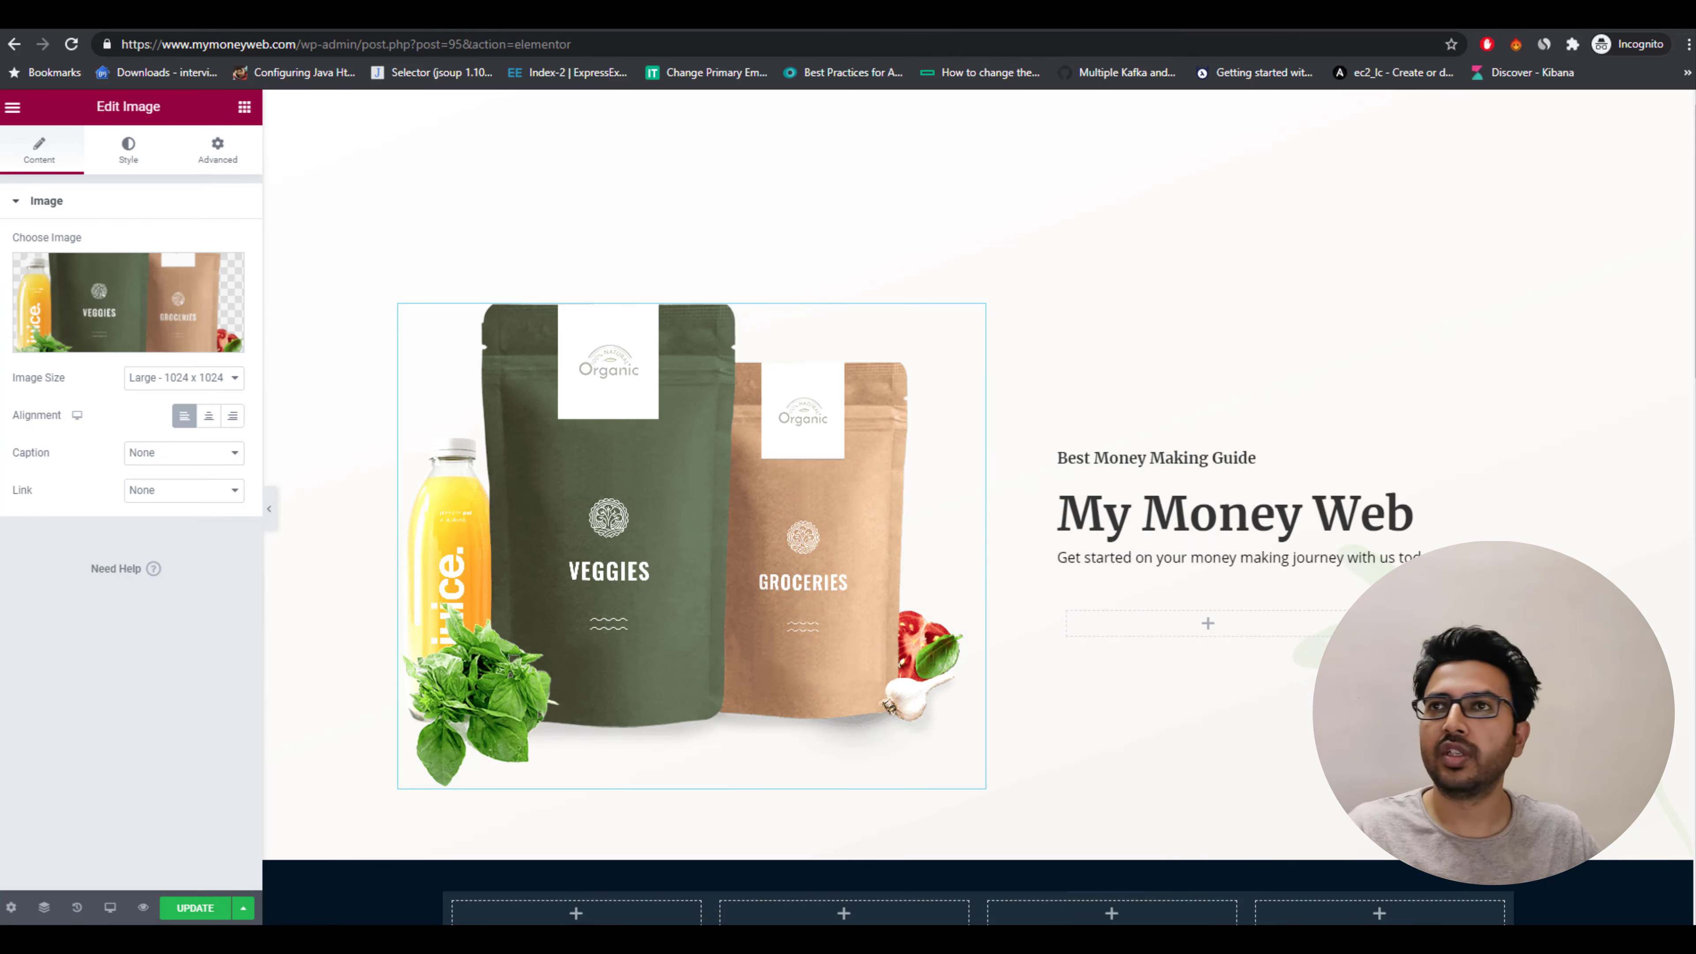
mouse_move(114, 309)
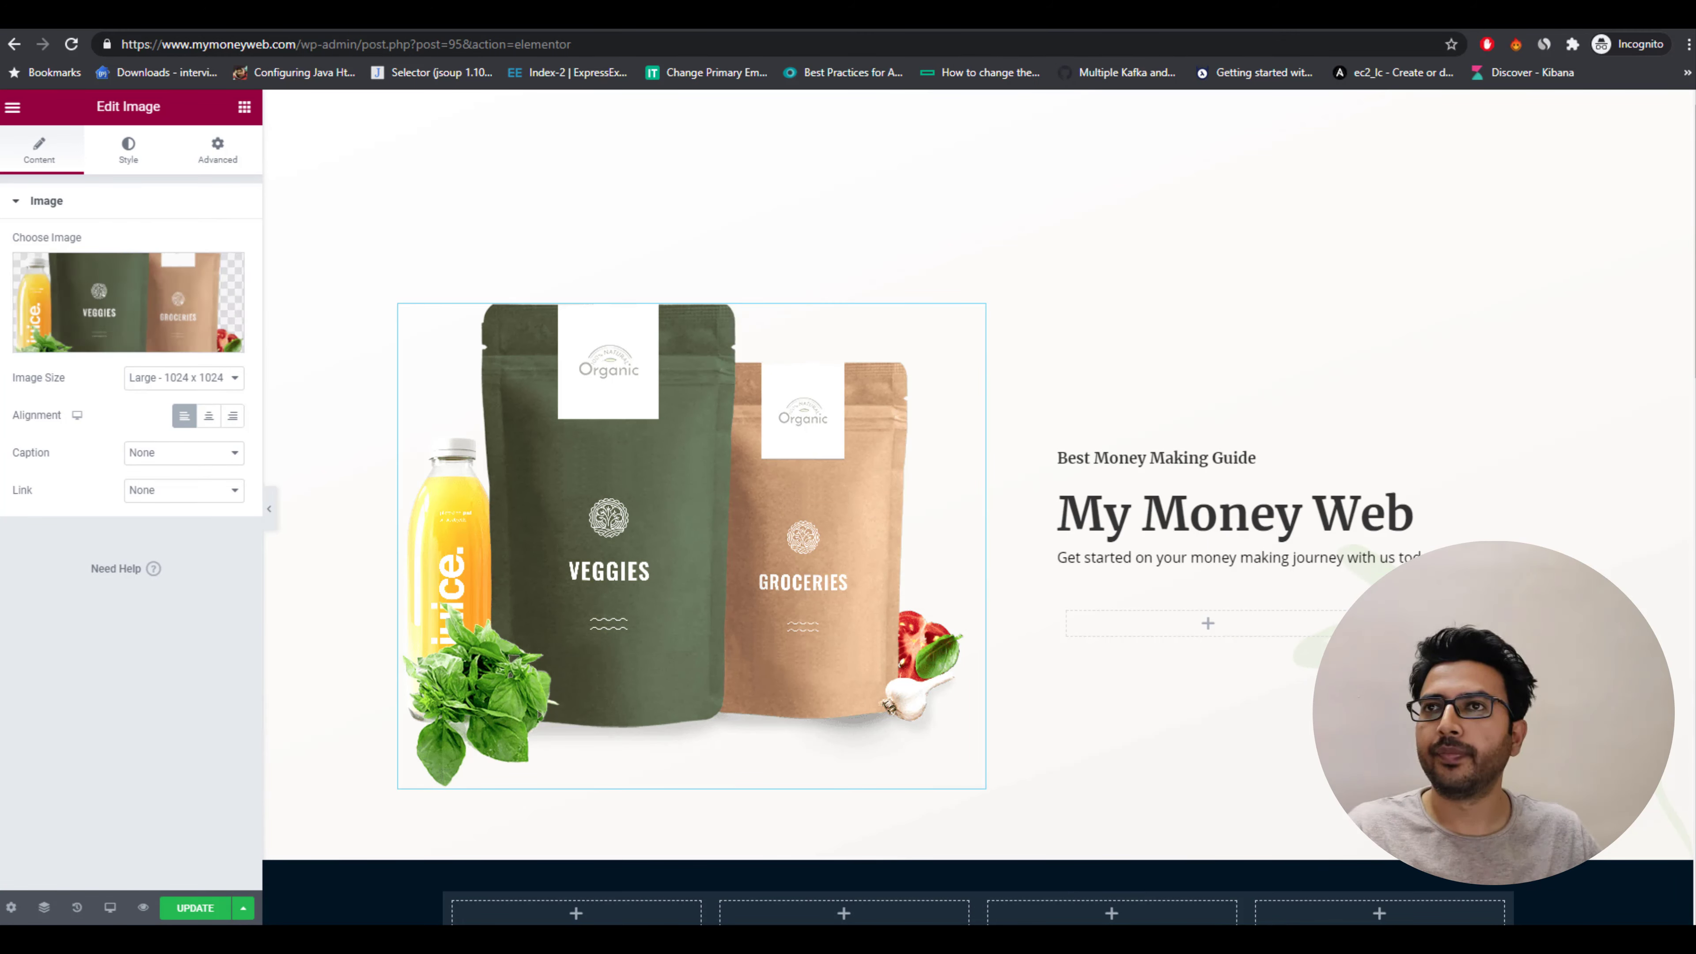
left_click(136, 337)
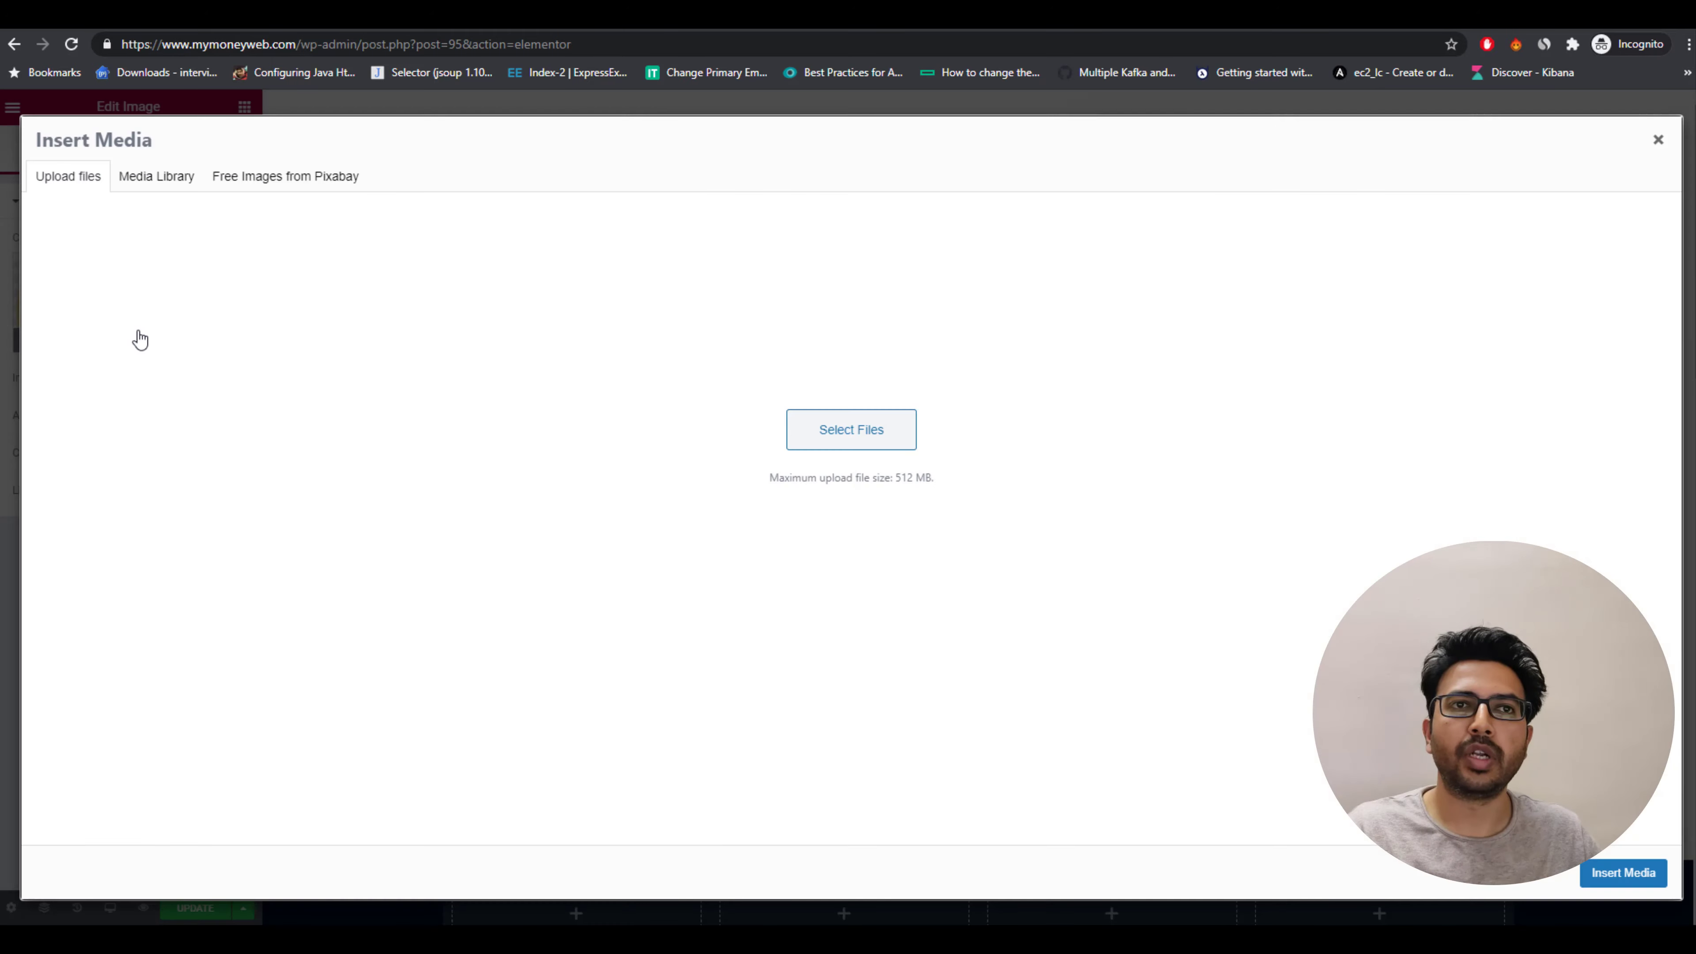
left_click(902, 470)
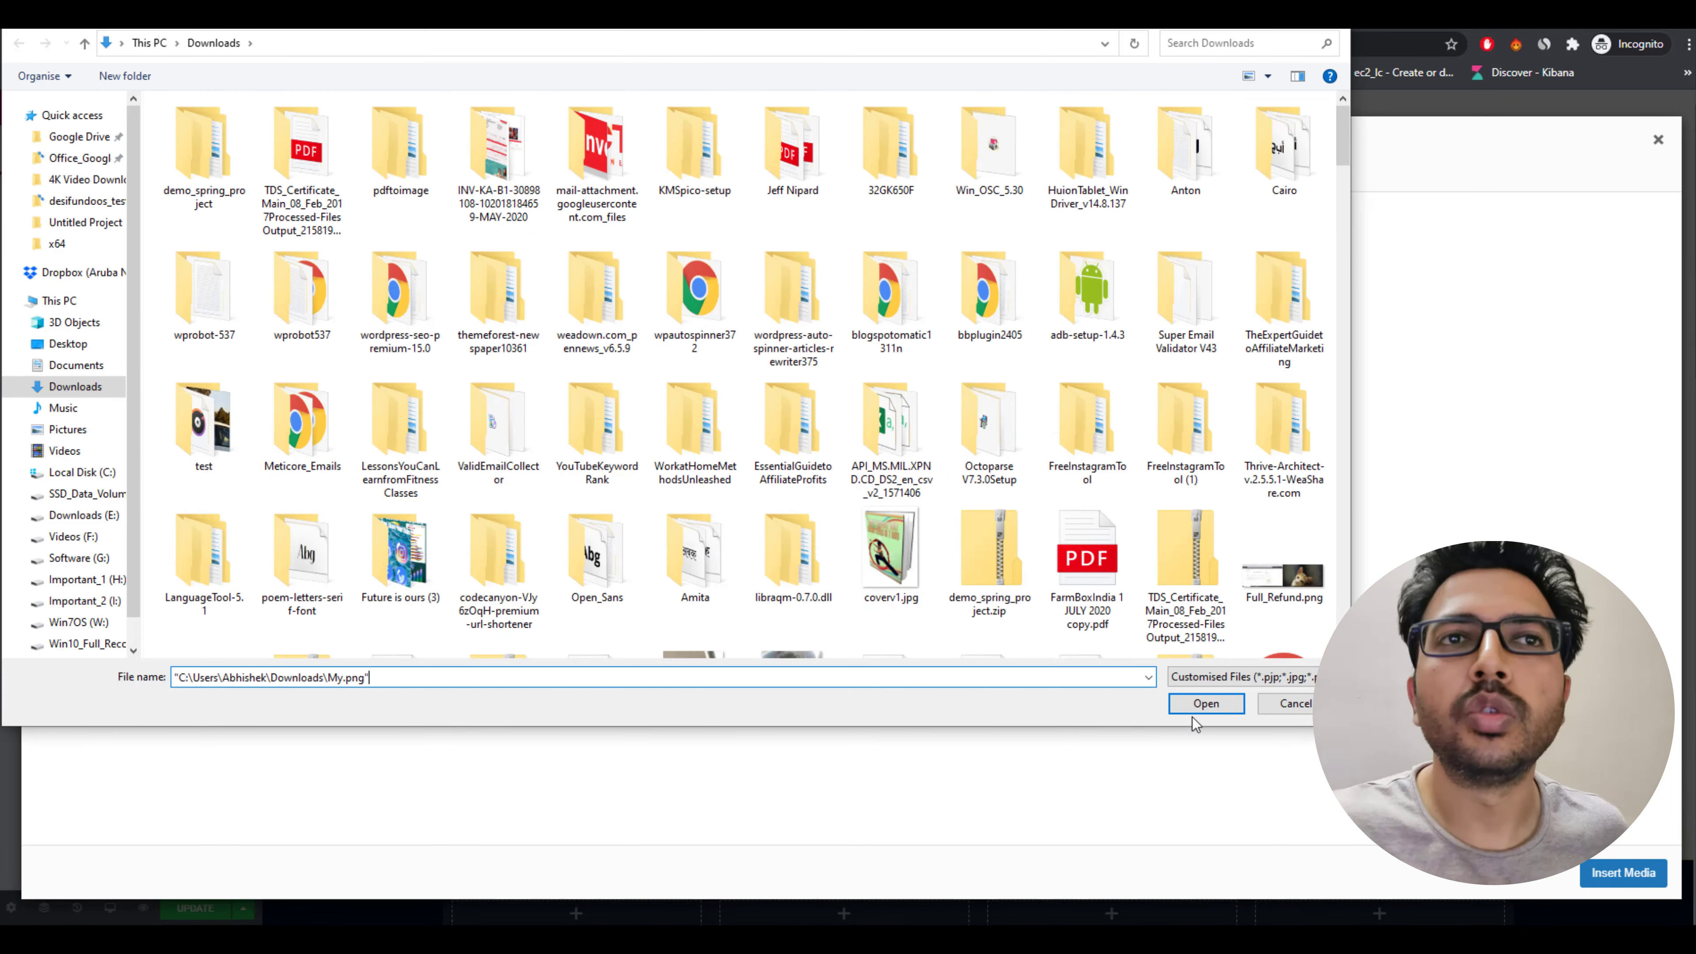
left_click(1214, 707)
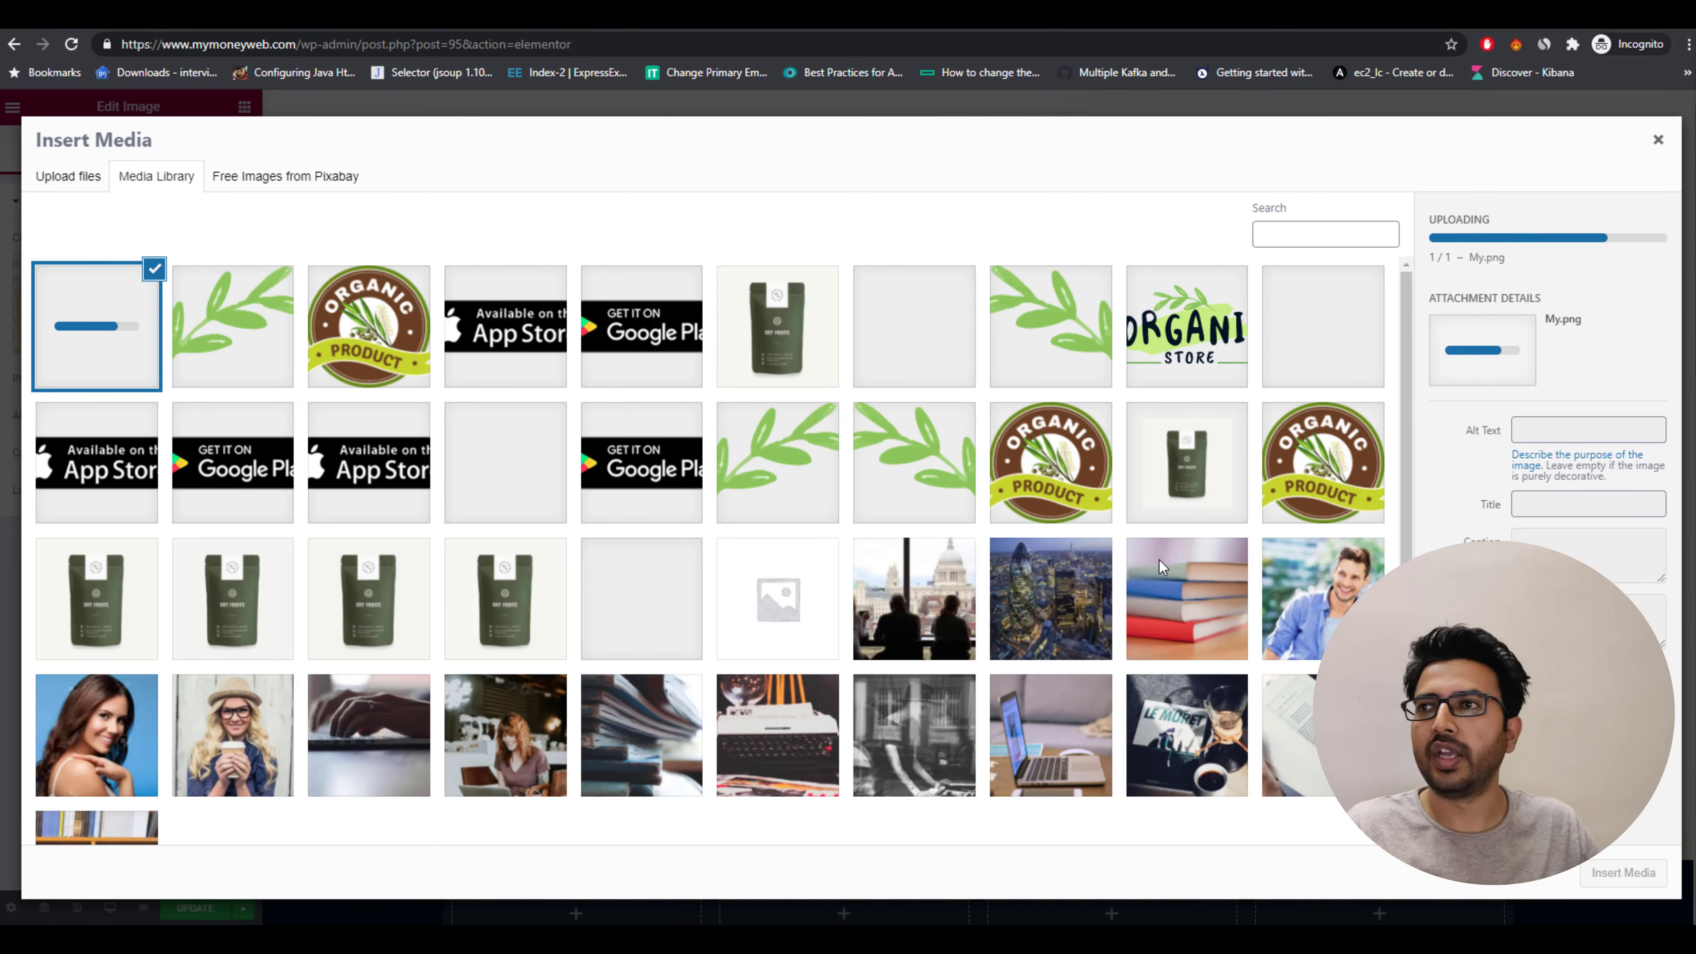
left_click(1630, 871)
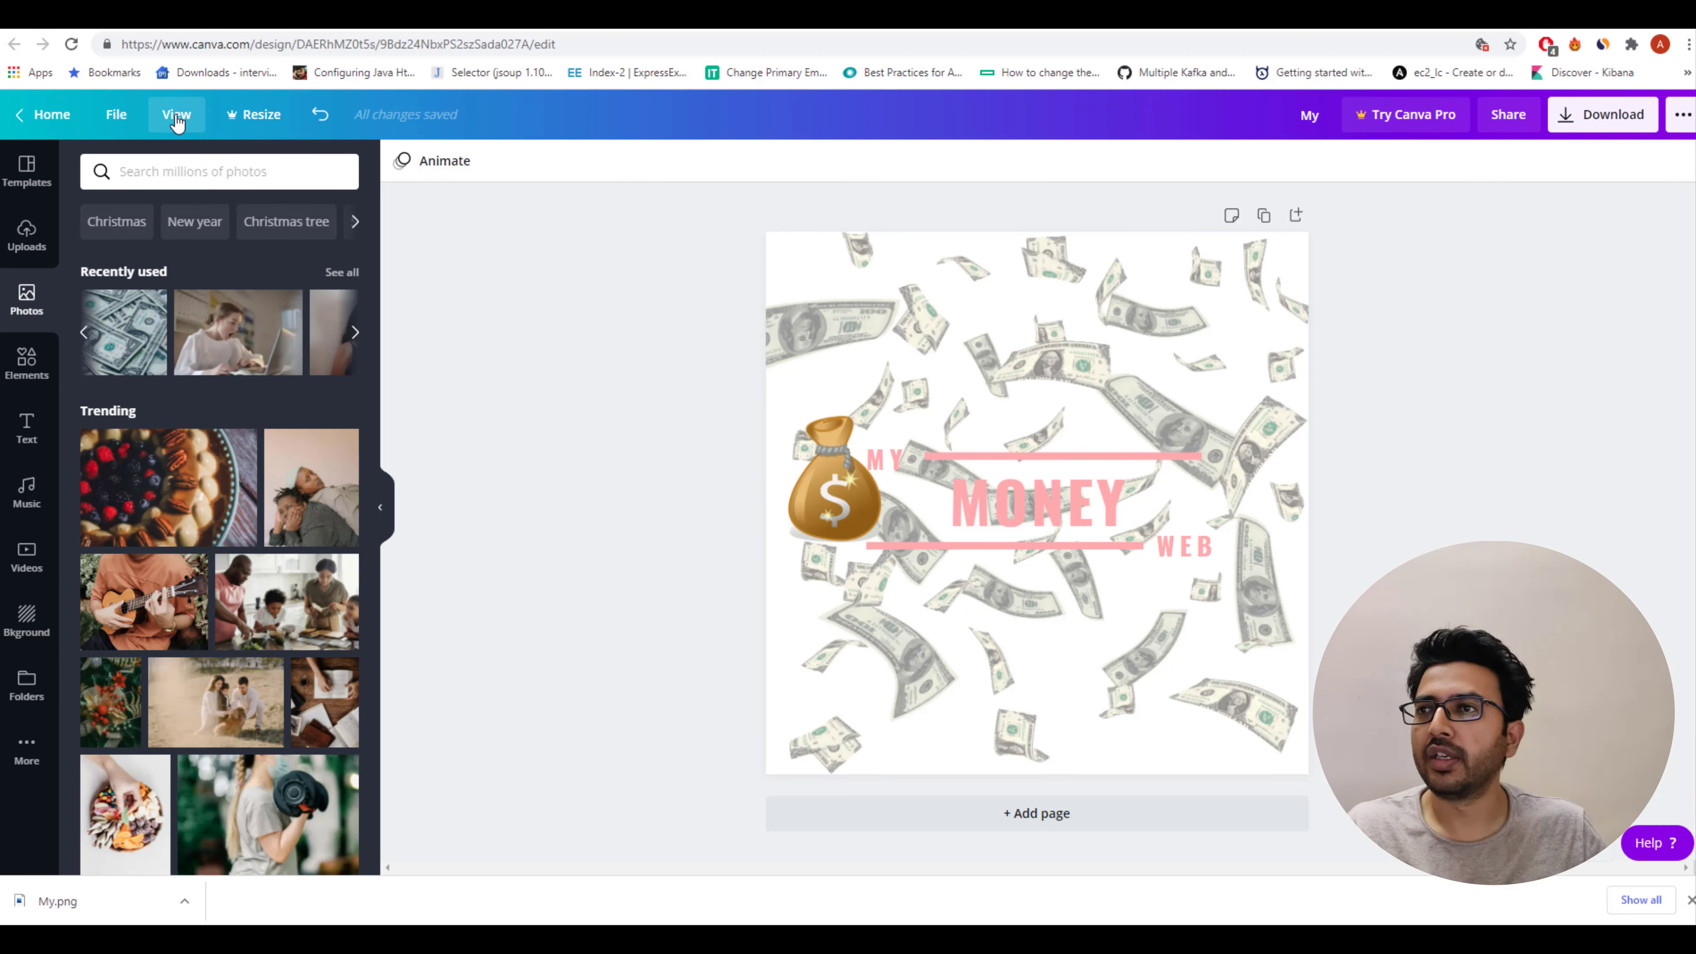
Create a new Canva design with custom dimensions of 800 × 300 px.
left_click(121, 116)
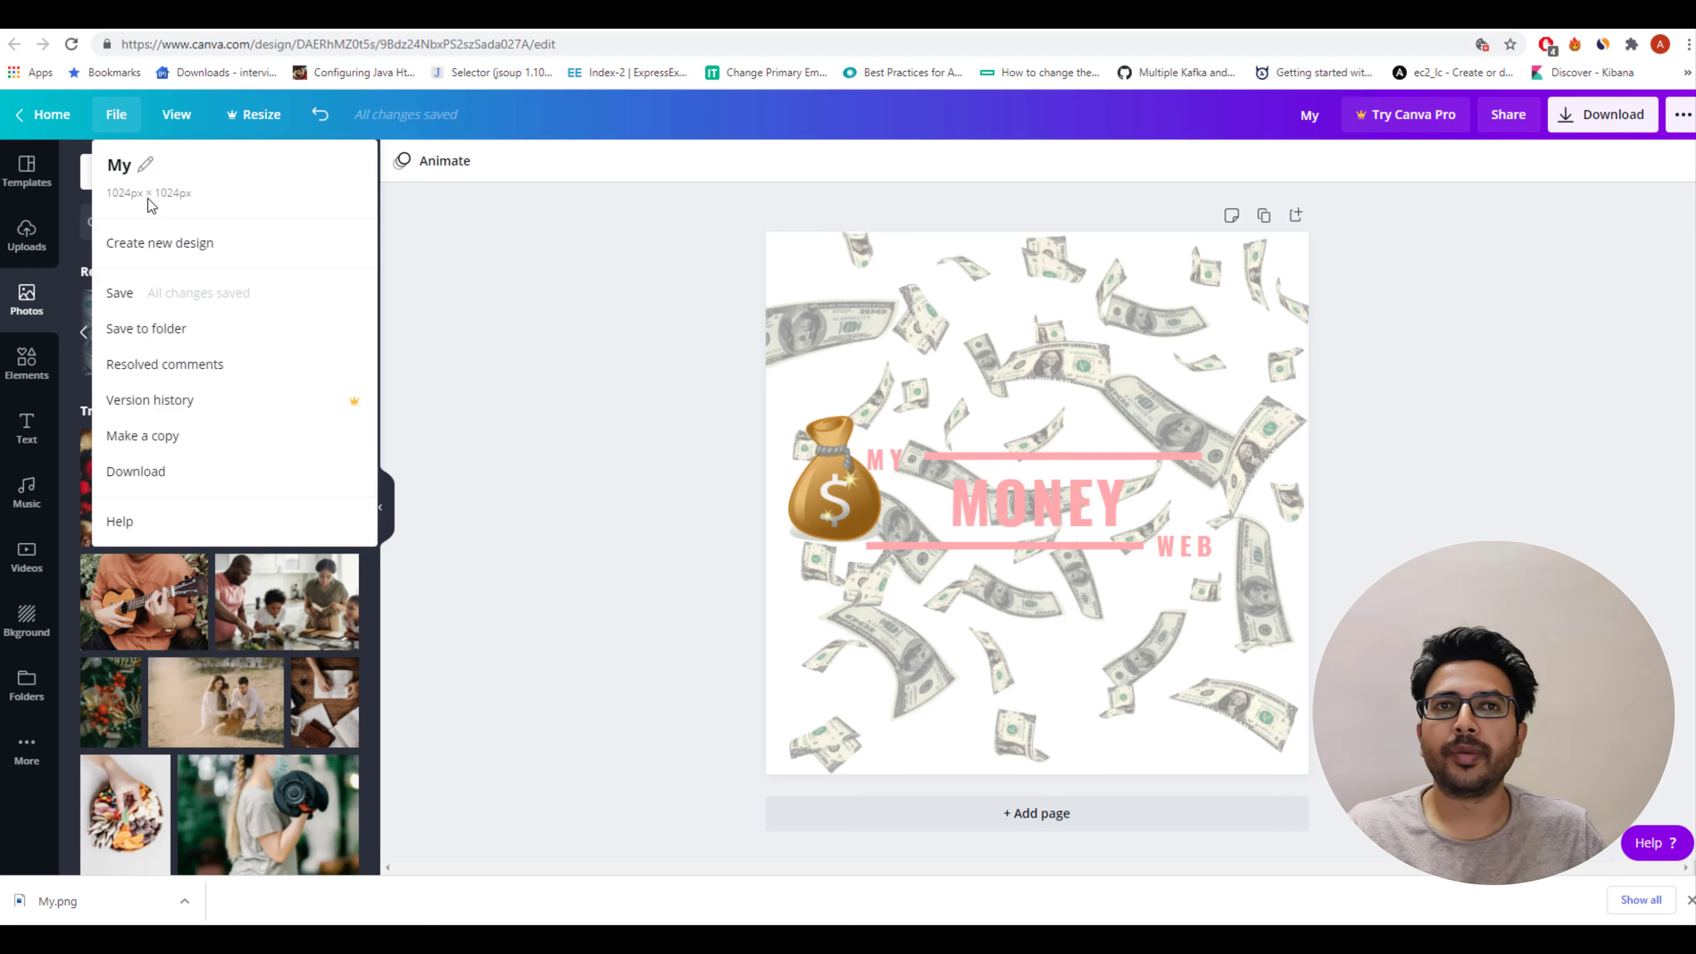
left_click(151, 173)
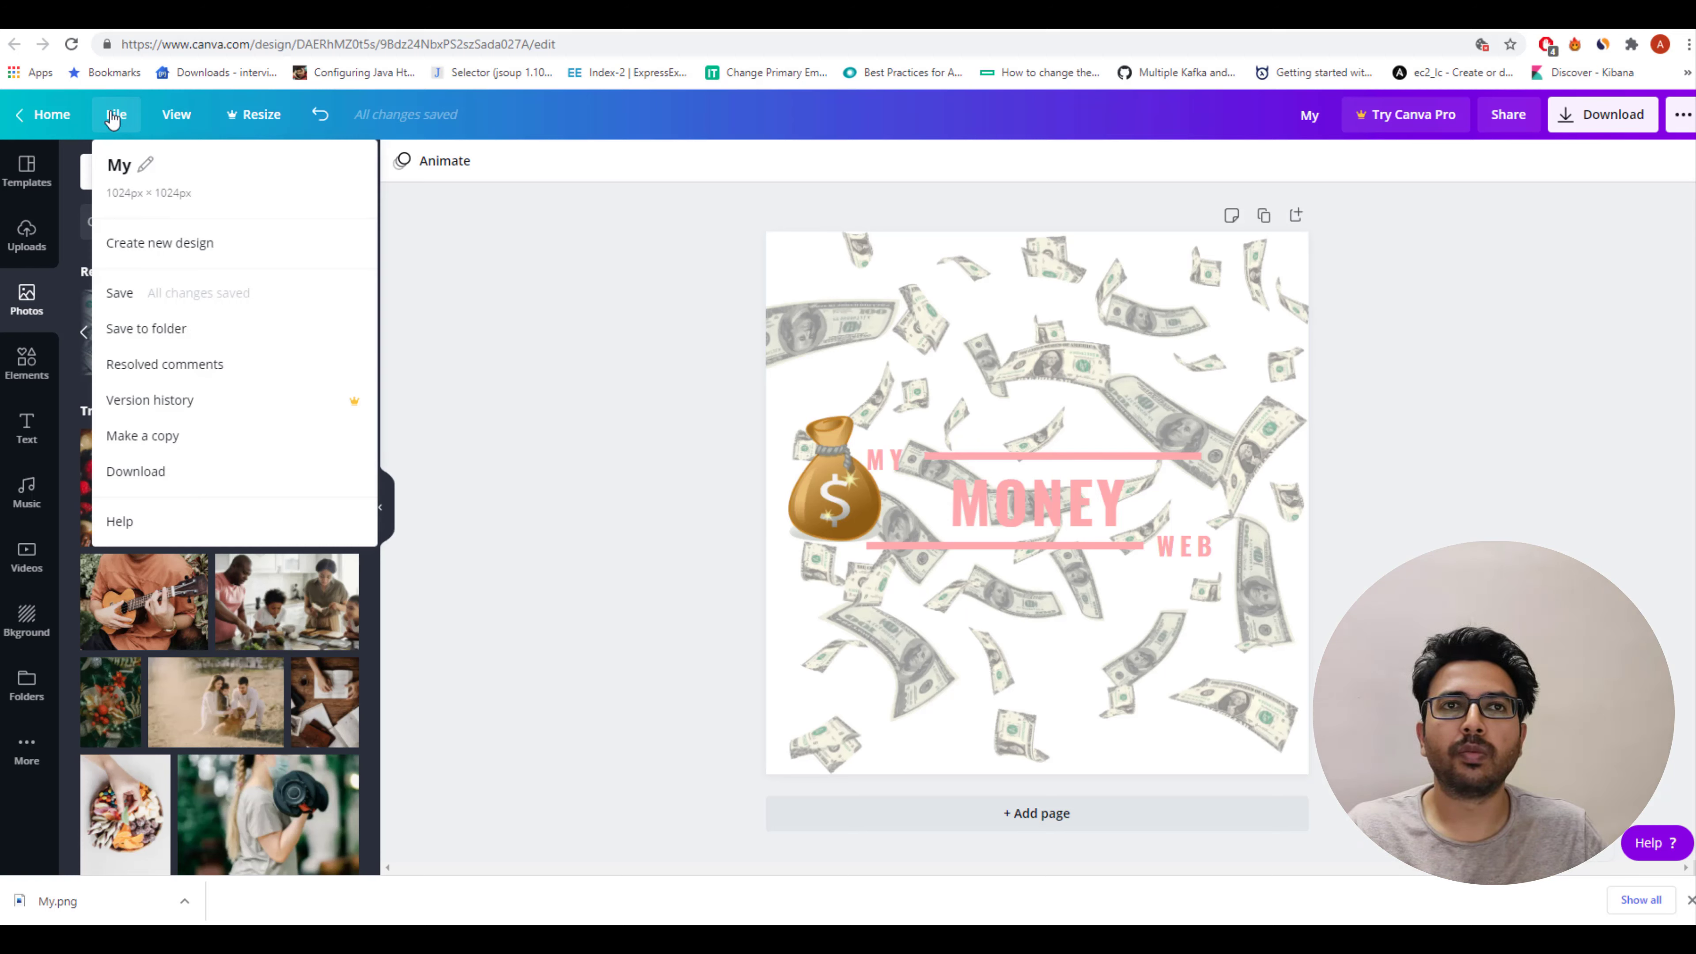
left_click(149, 242)
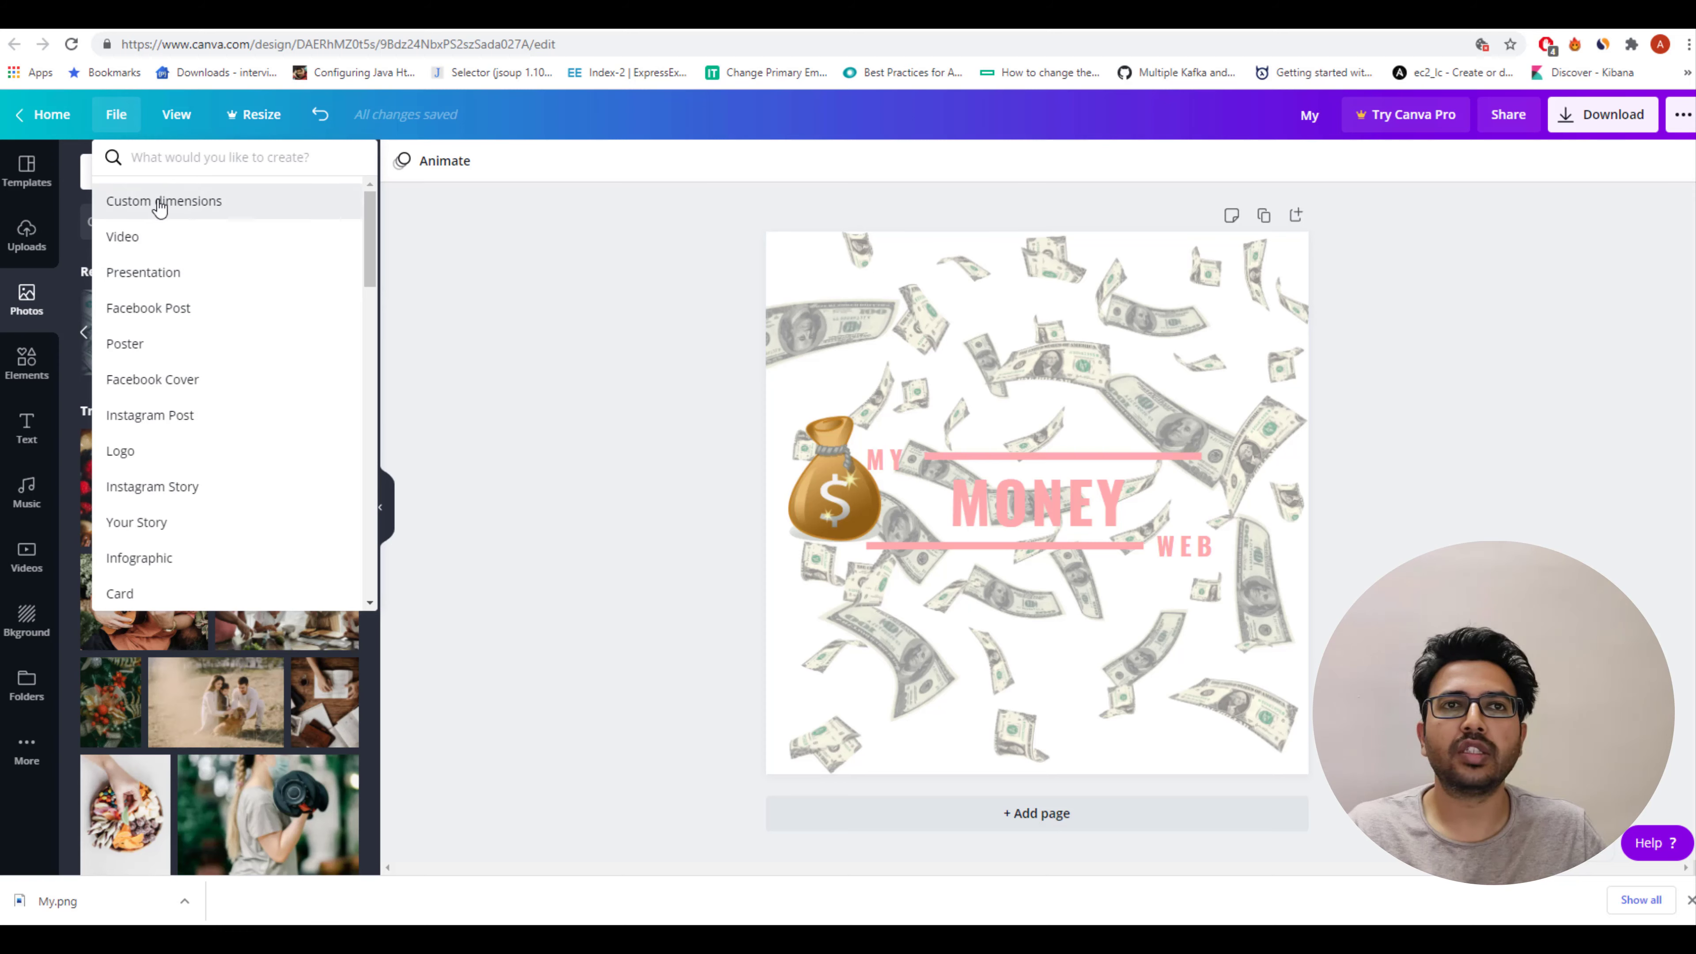
left_click(161, 199)
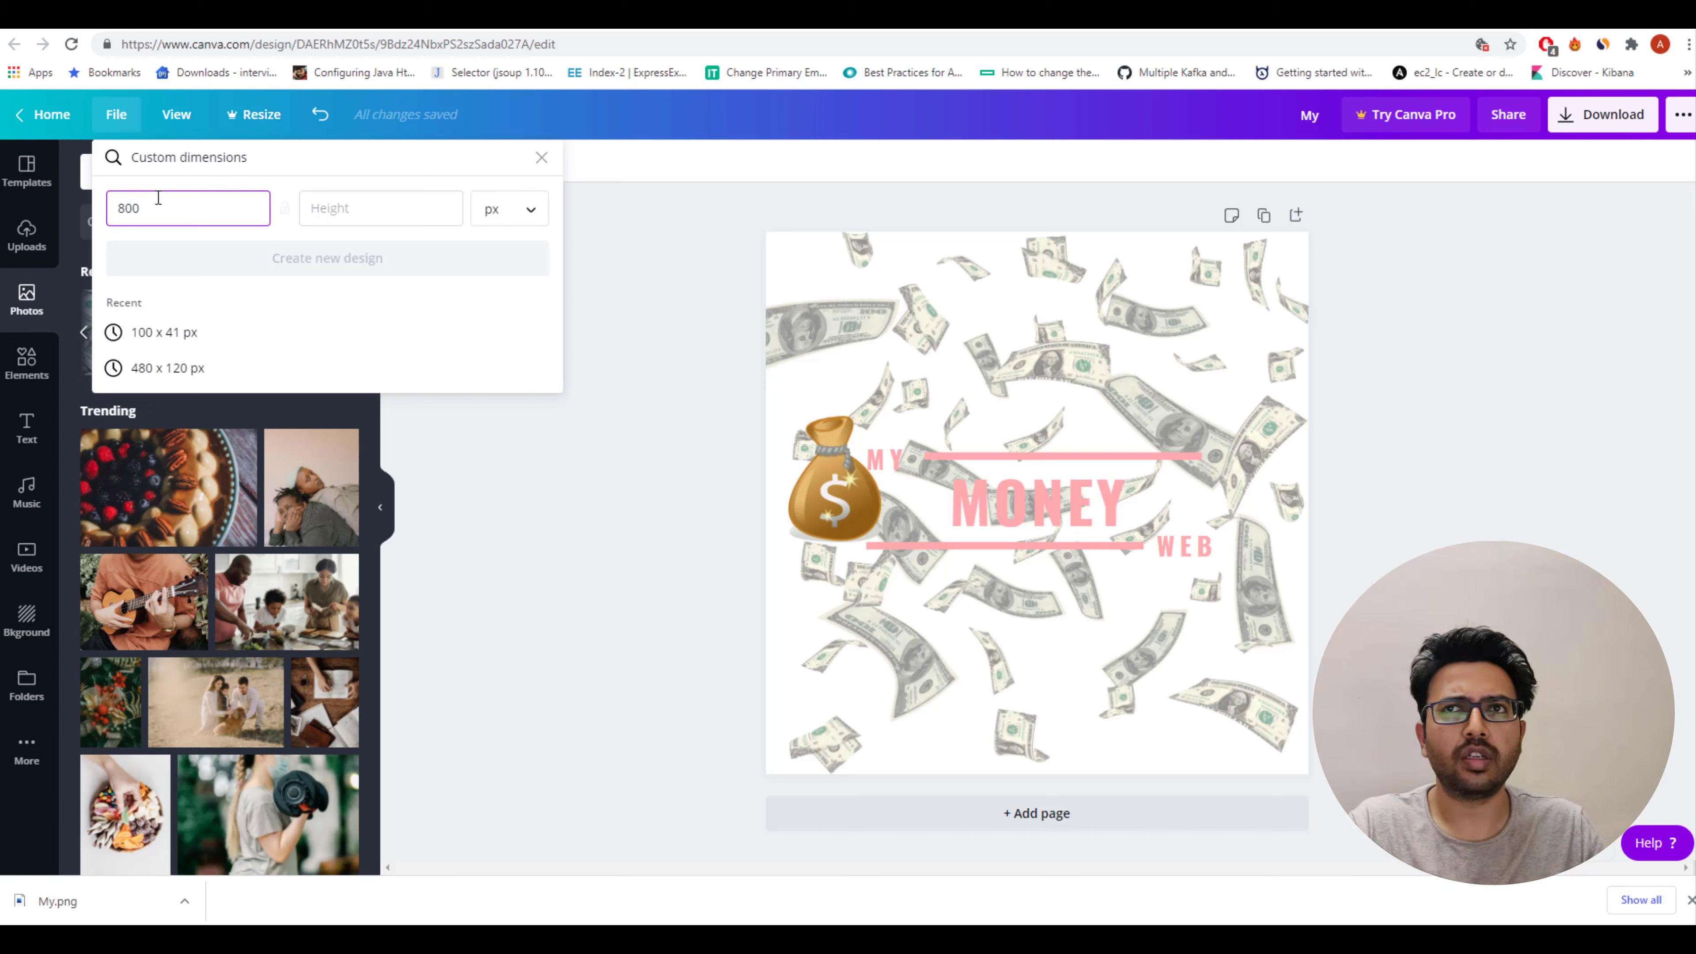
key("Tab")
type("30")
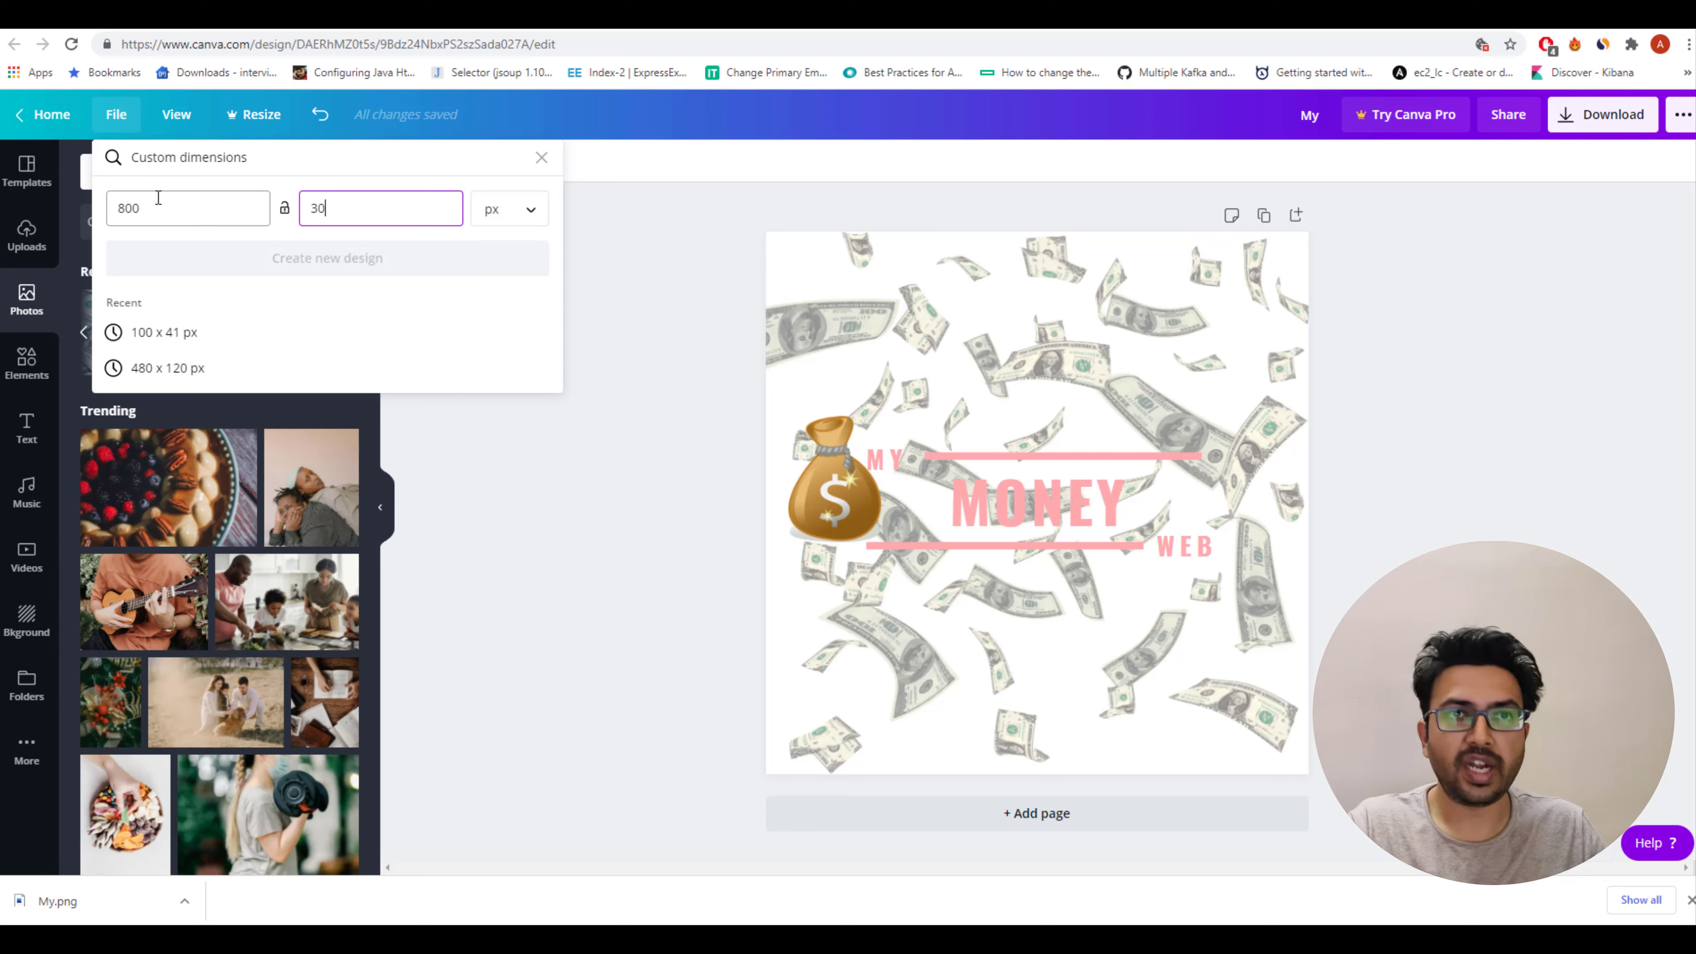
type("0")
left_click(346, 262)
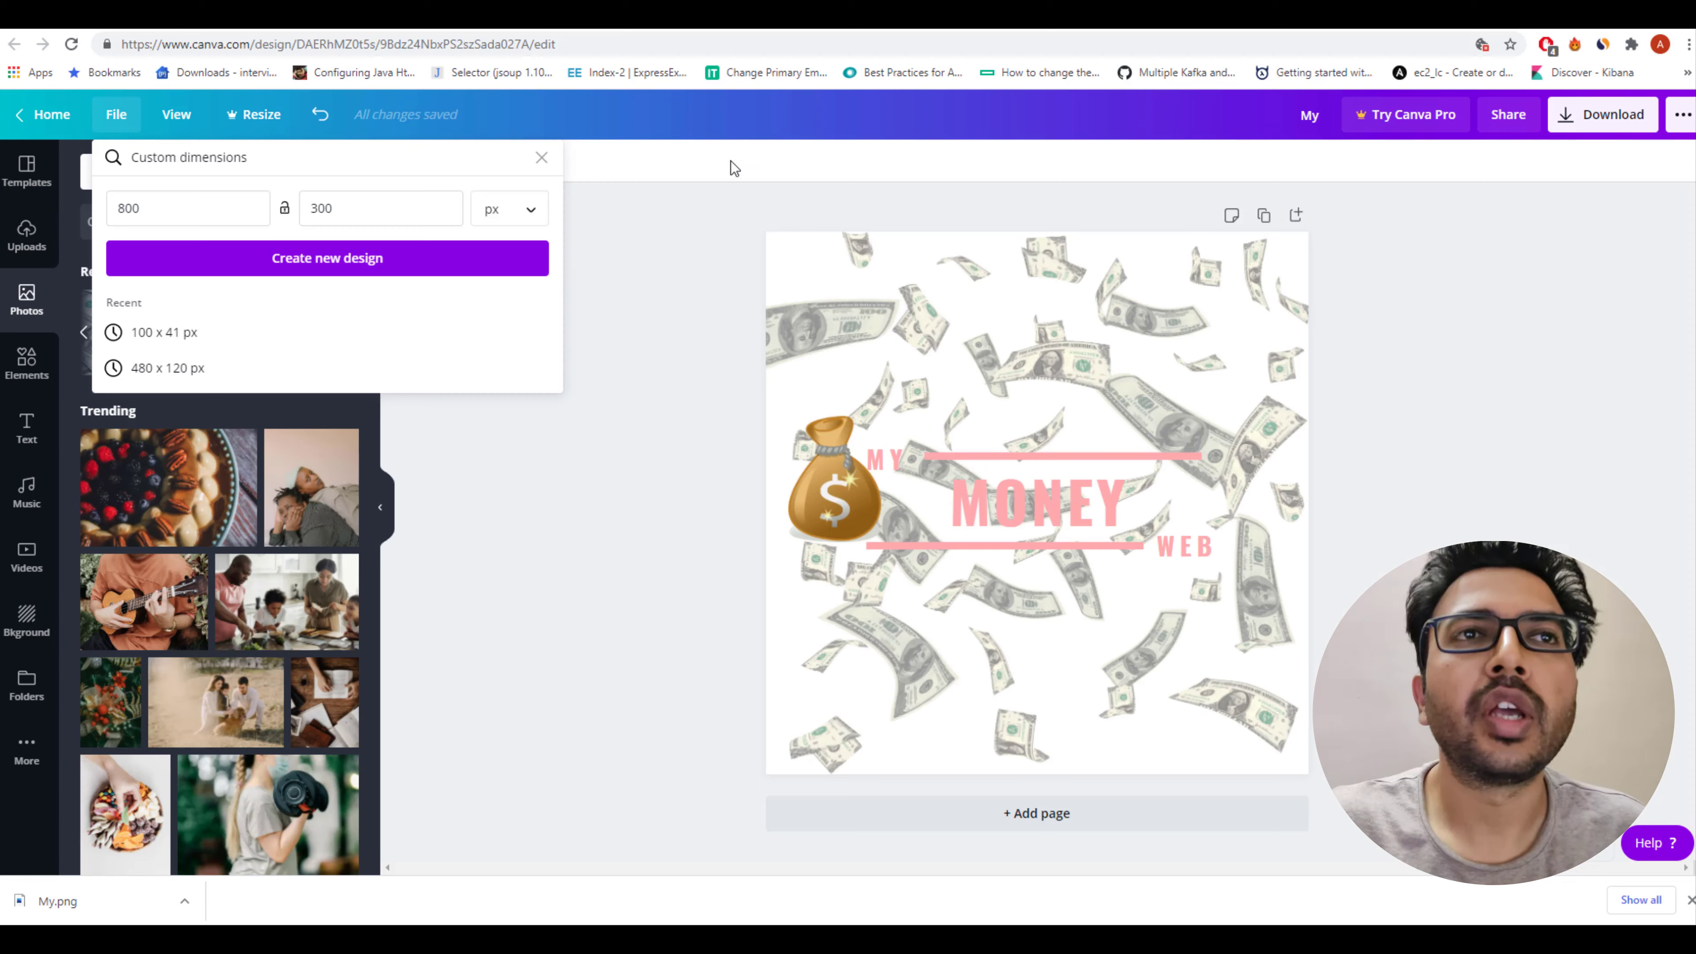
Copy the money bag logo group and the dollar bills background into the new 800 × 300 design.
left_click(1039, 495)
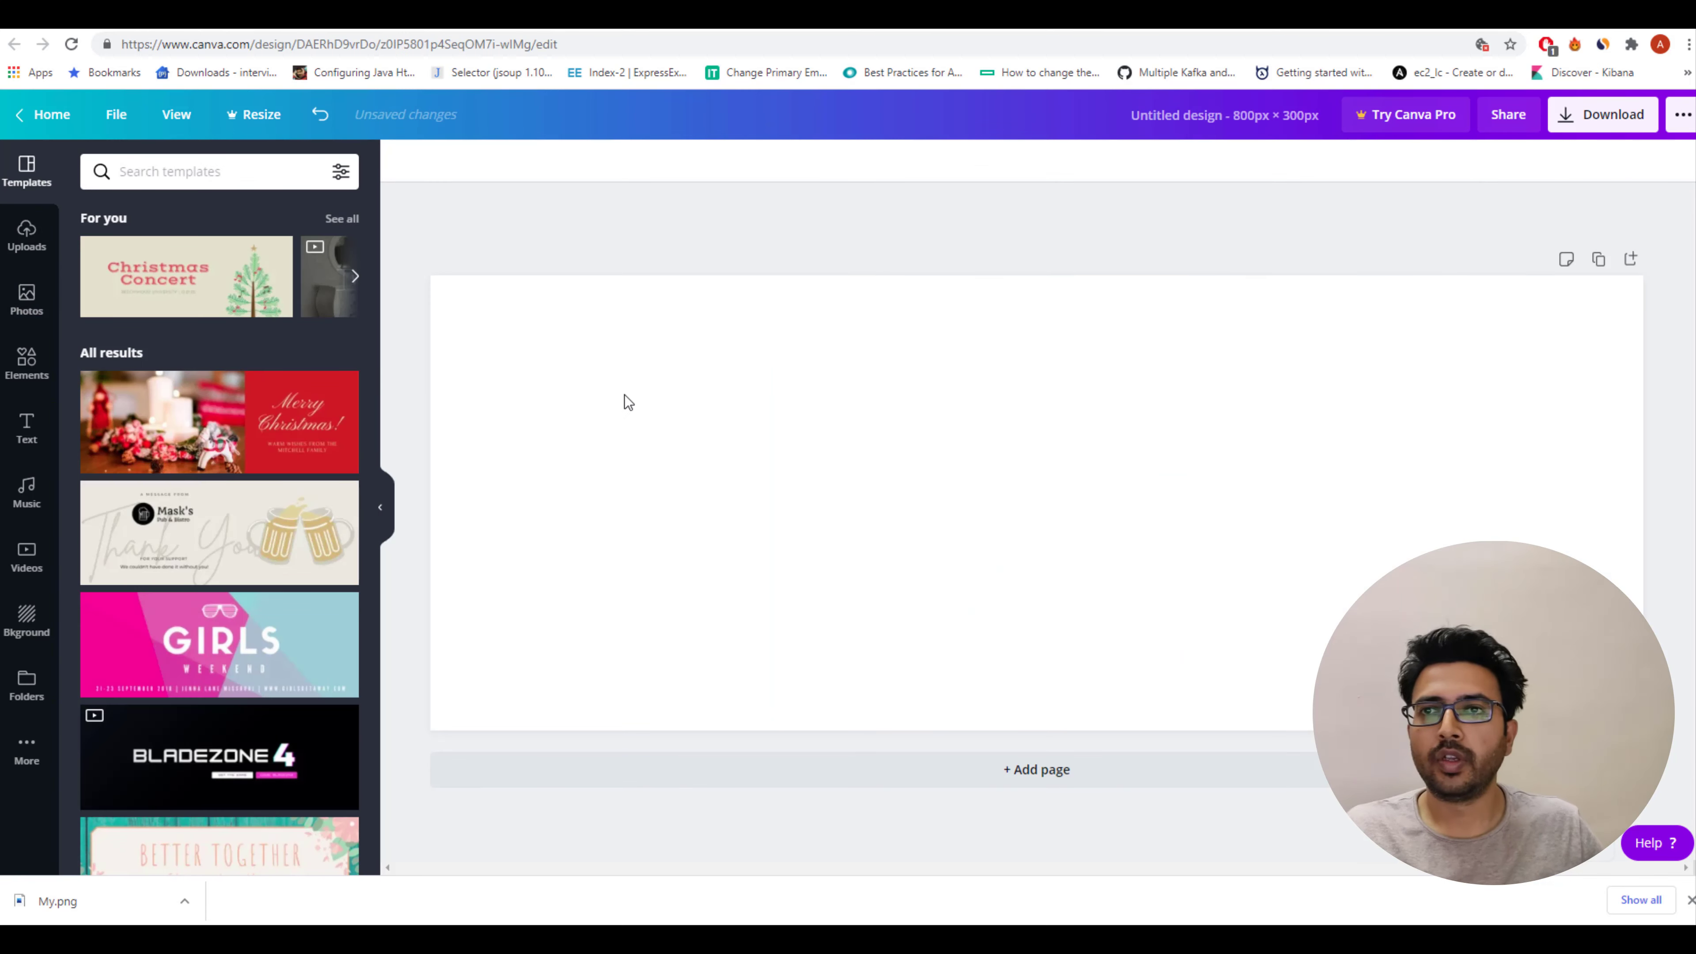
left_click(628, 408)
key("ctrl+v")
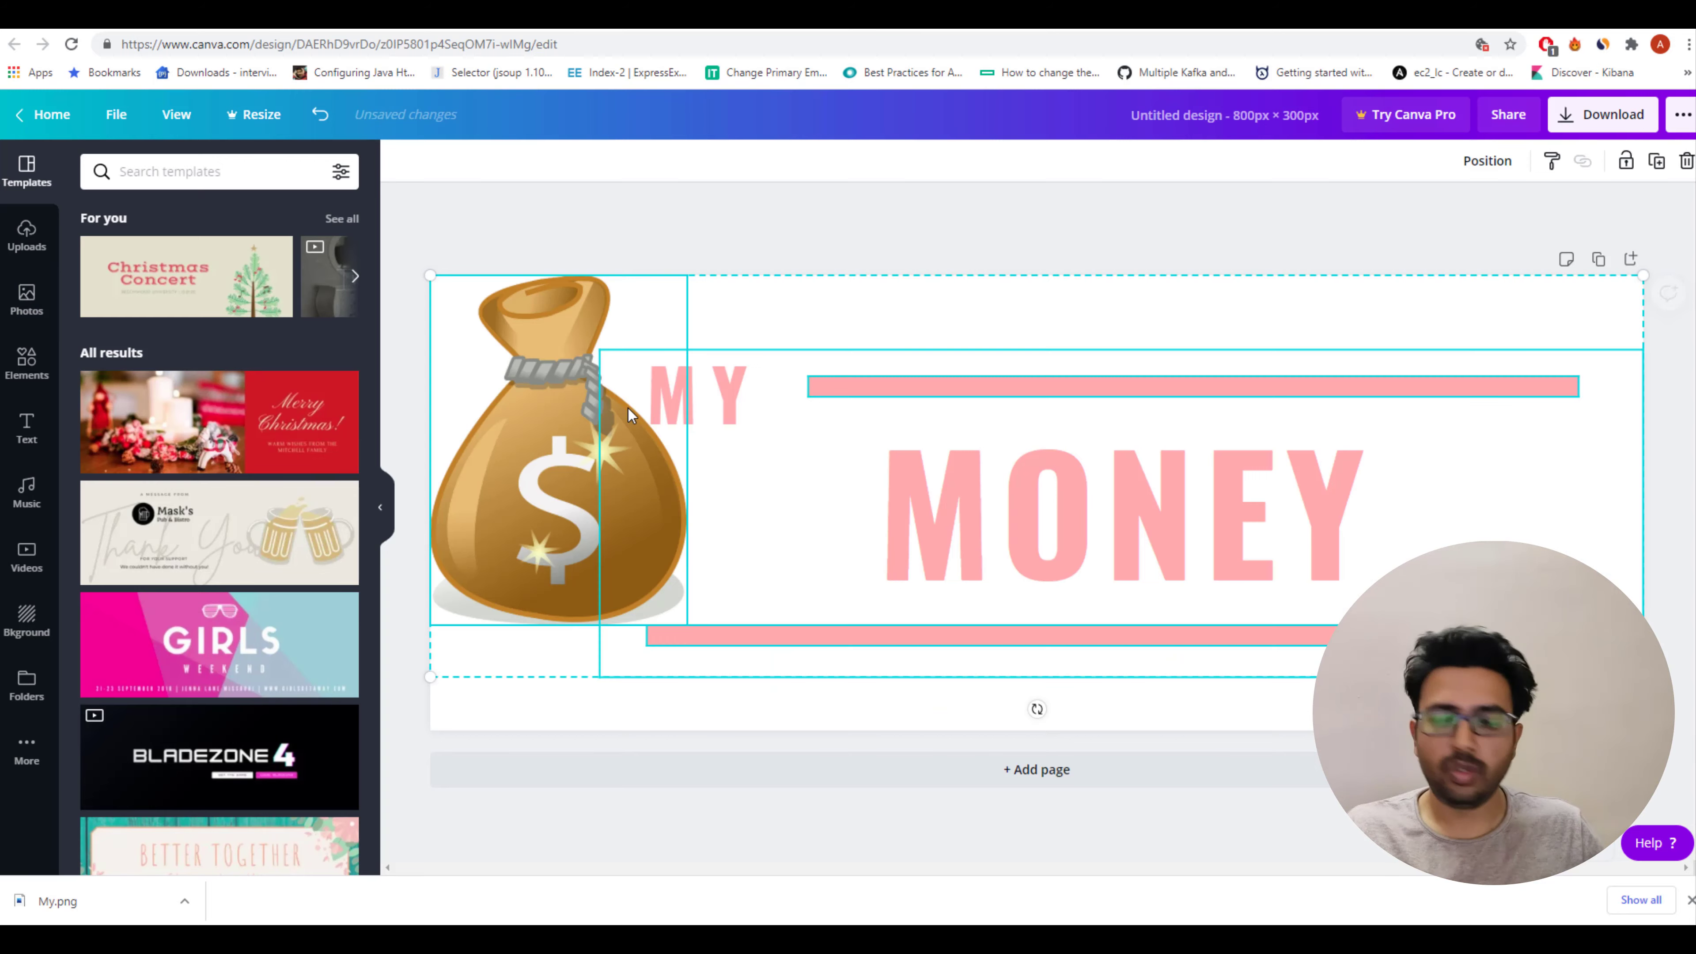
left_click(785, 209)
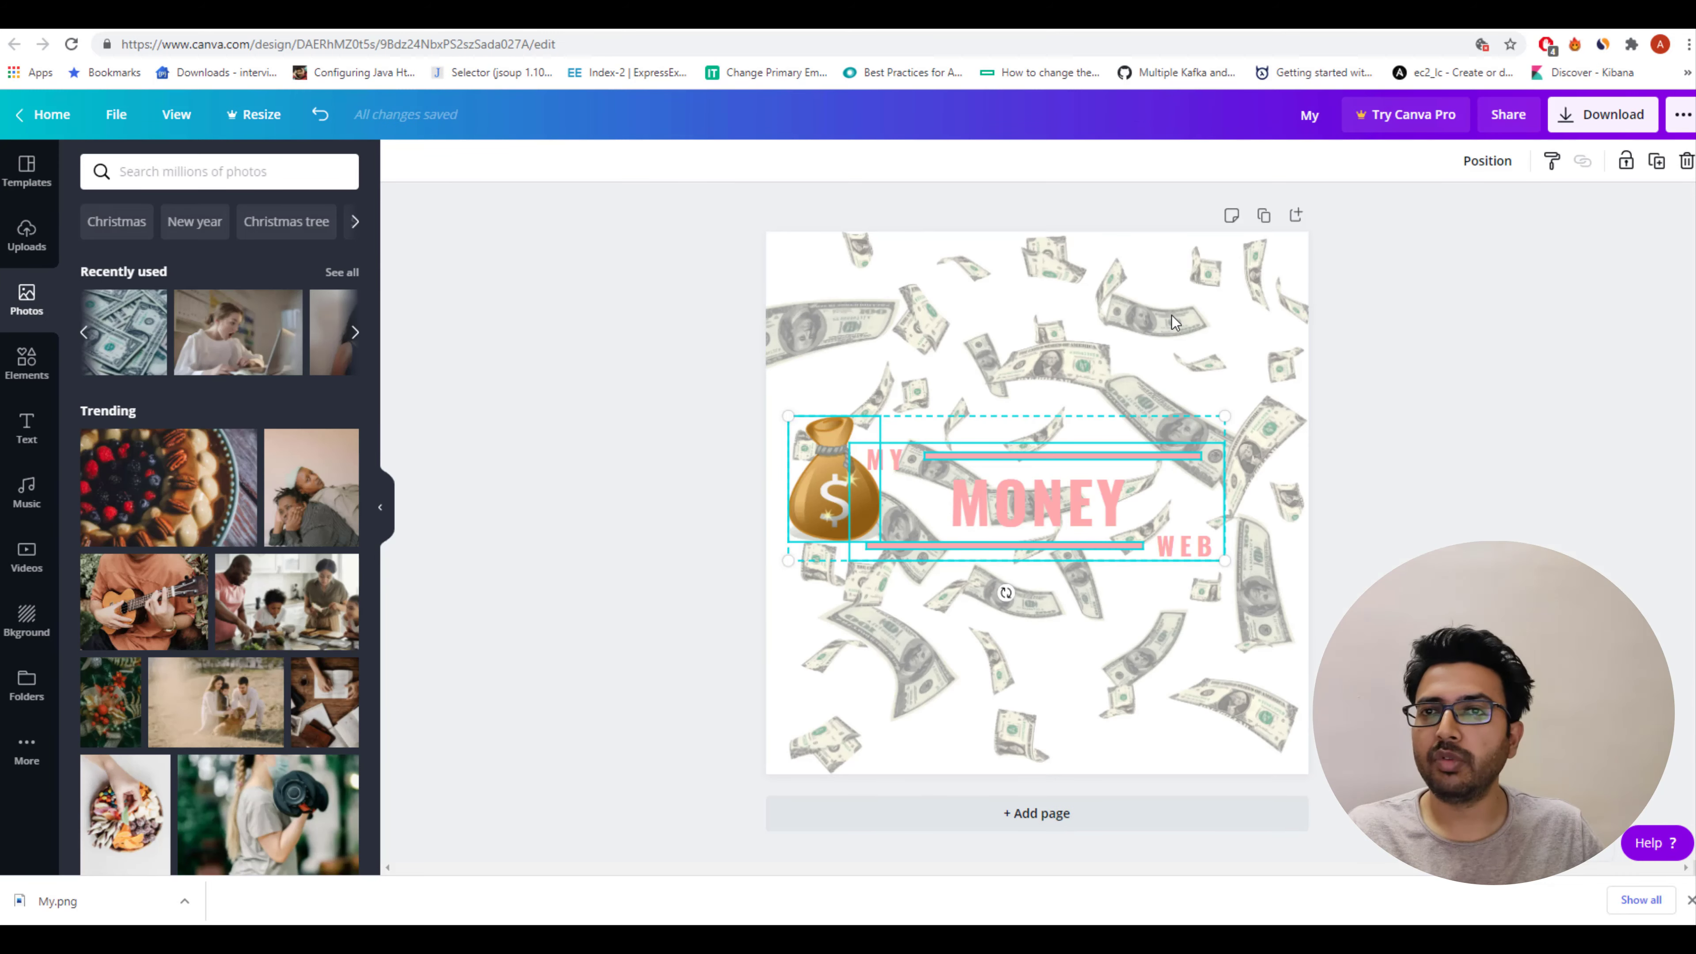
left_click(1210, 287)
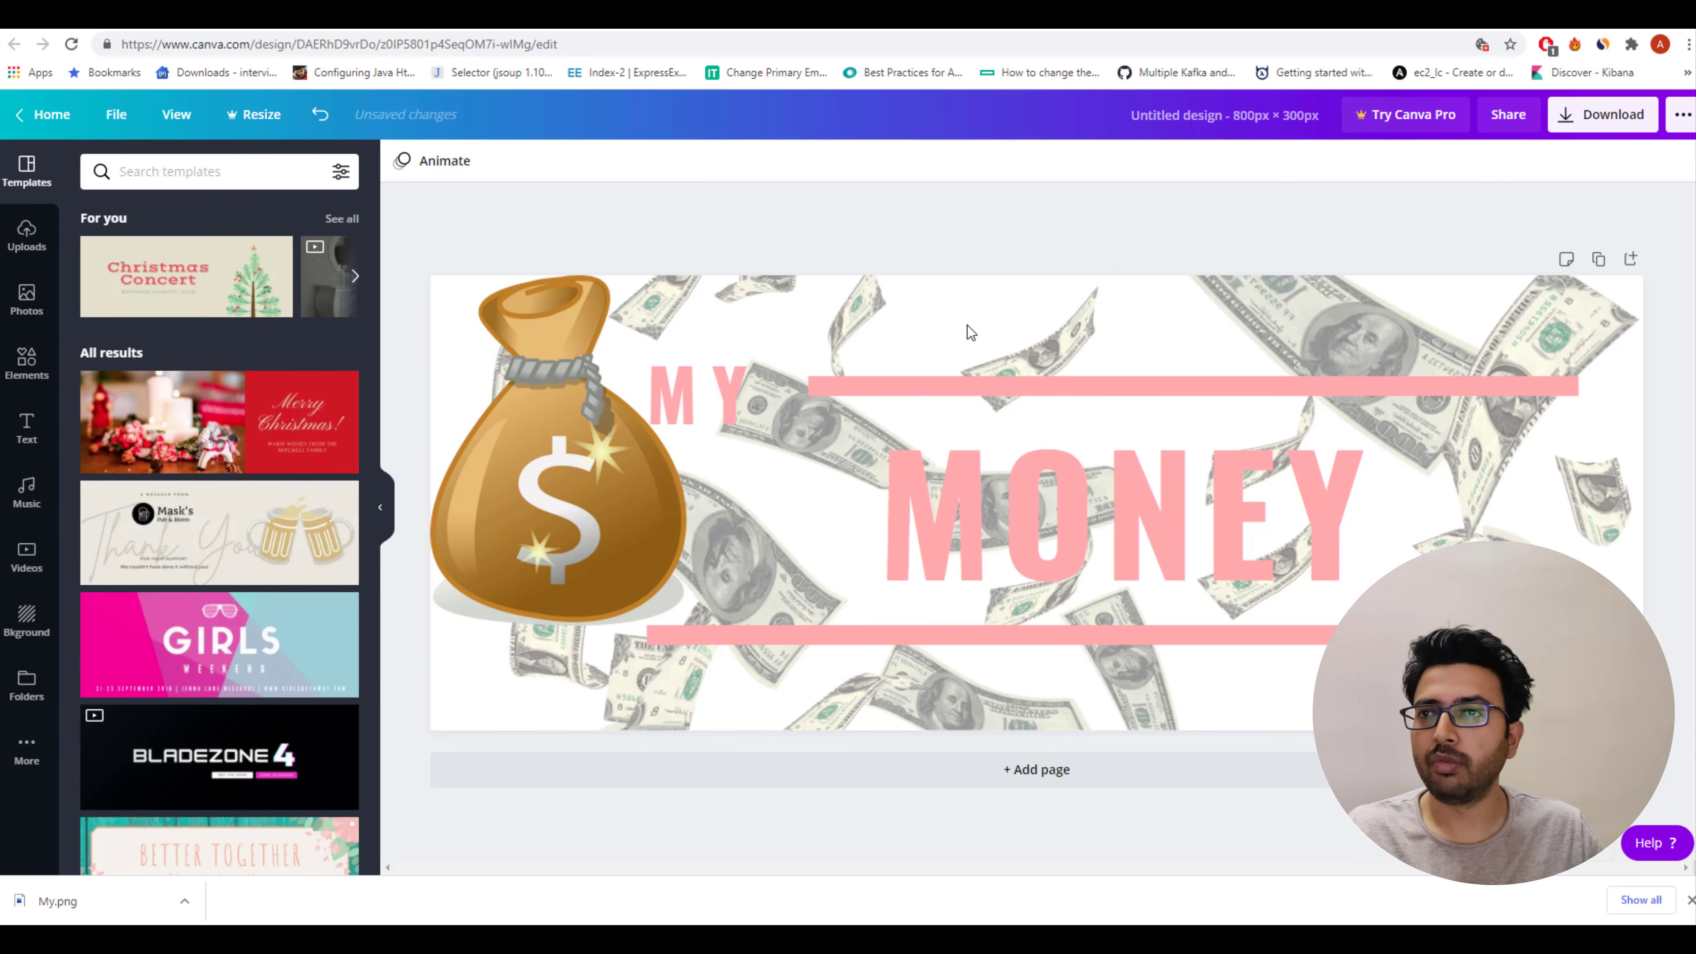
Download the 800 × 300 design as a PNG and show the downloaded file in its folder.
left_click(1603, 124)
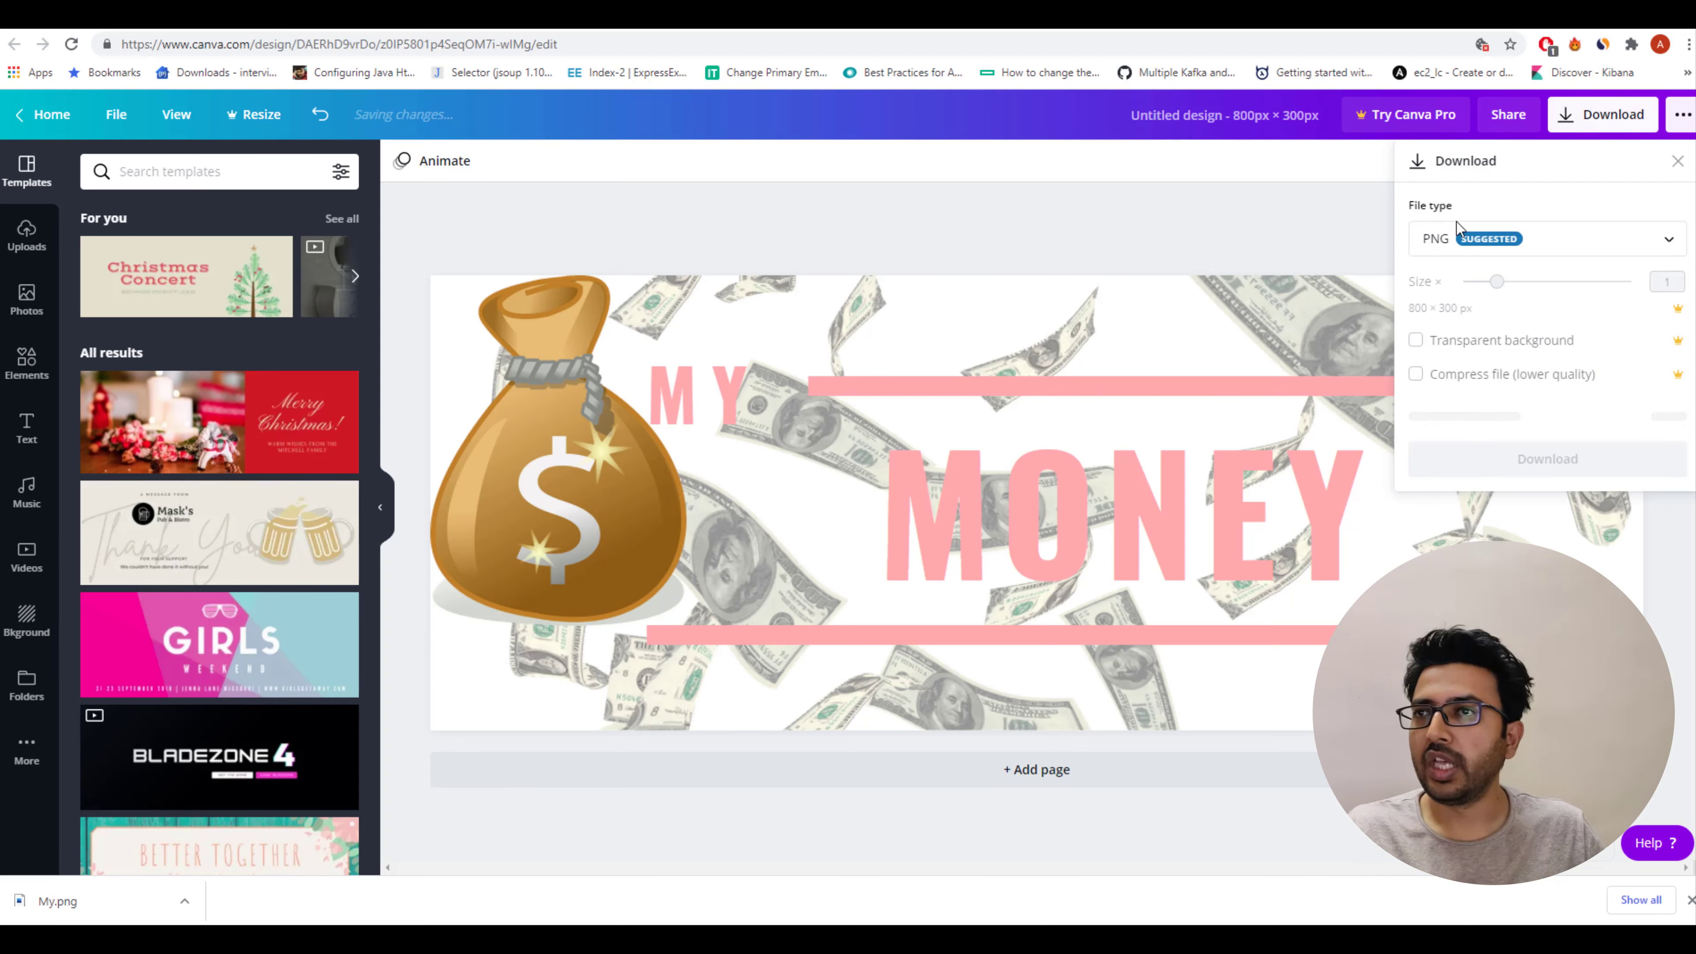
left_click(1545, 413)
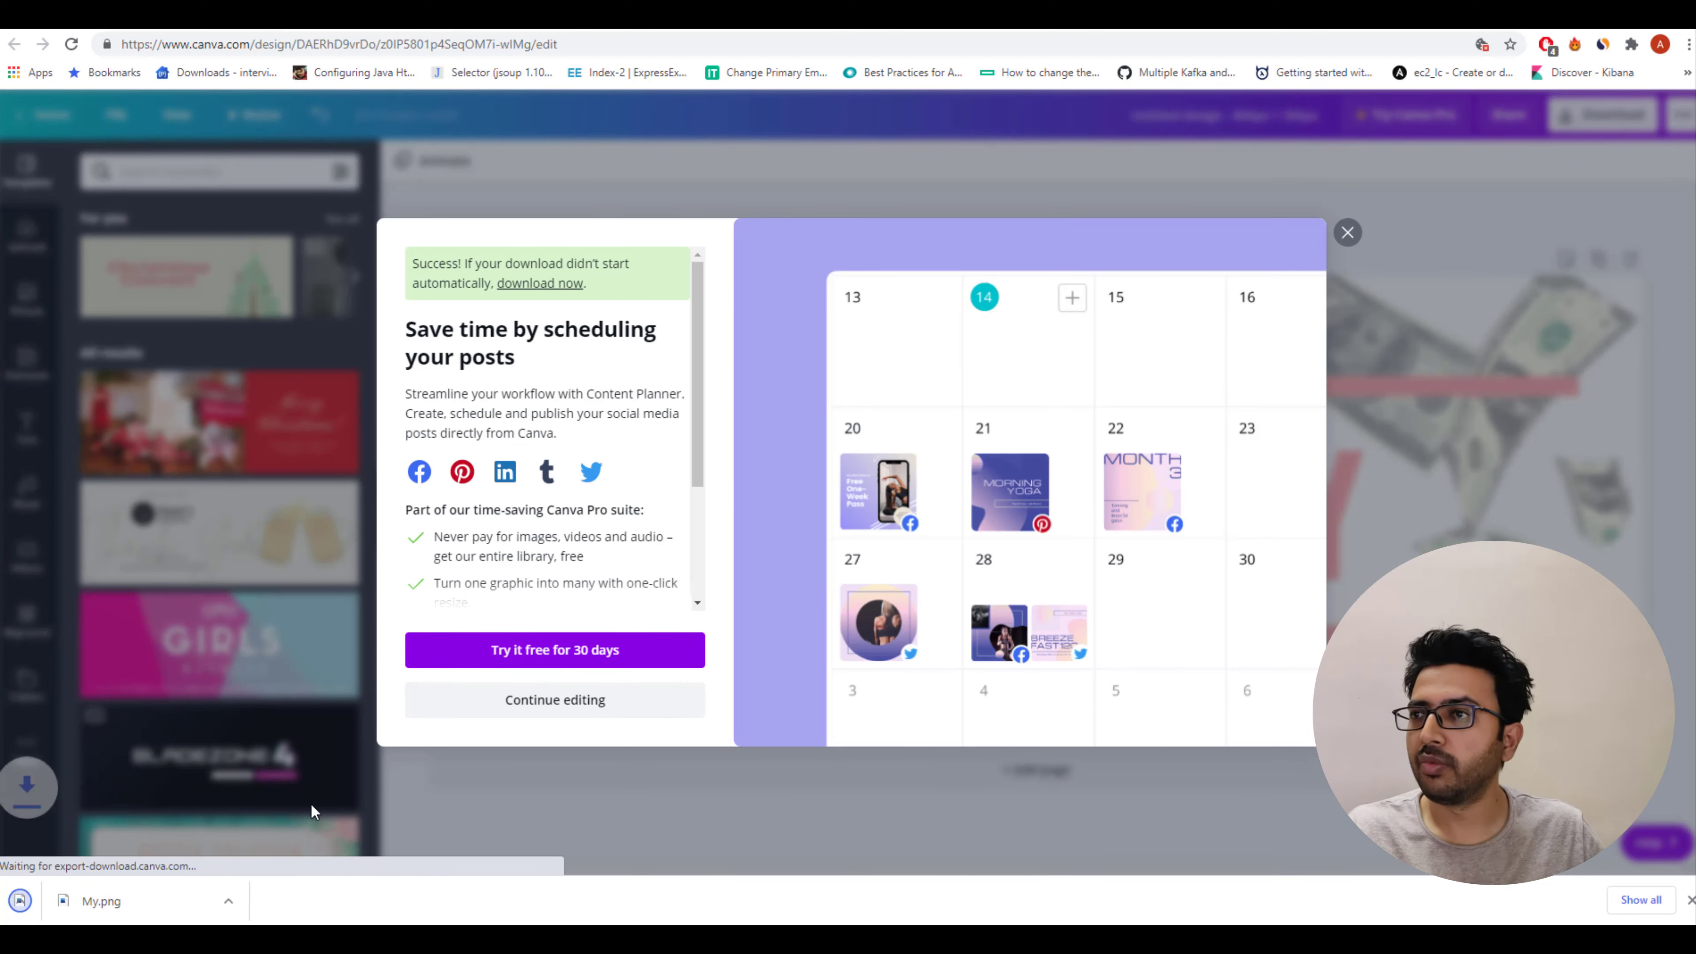
left_click(193, 900)
left_click(222, 836)
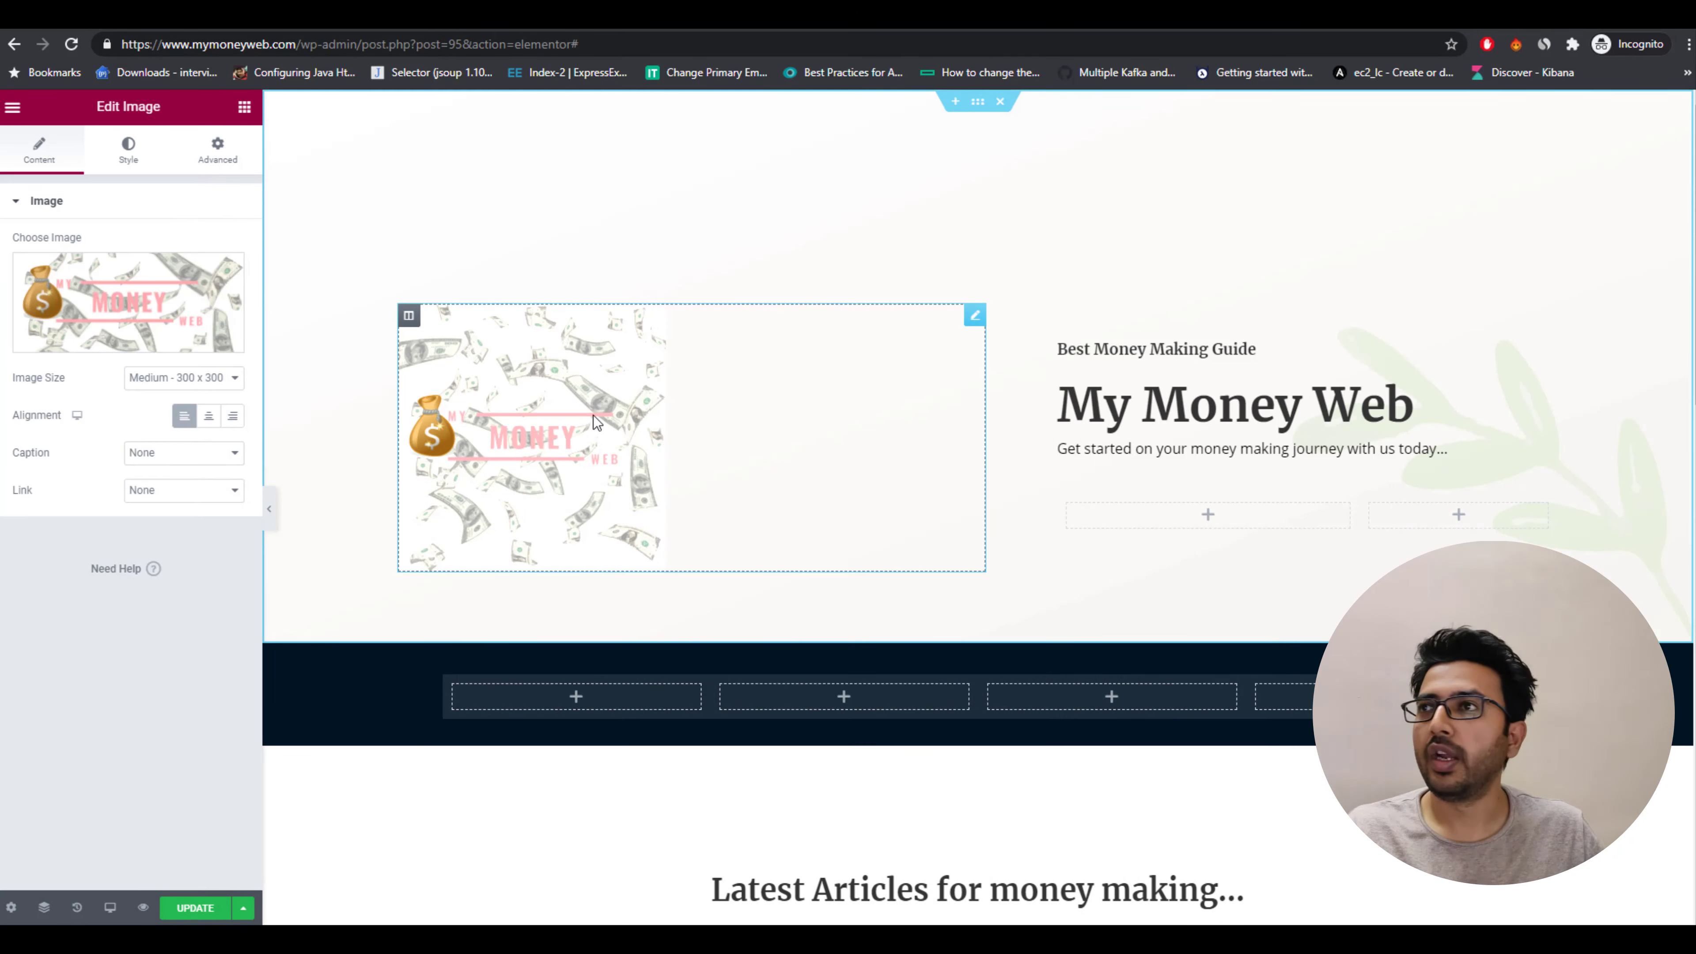
Replace the hero section's image with the newly uploaded 800 × 300 logo design.
left_click(127, 340)
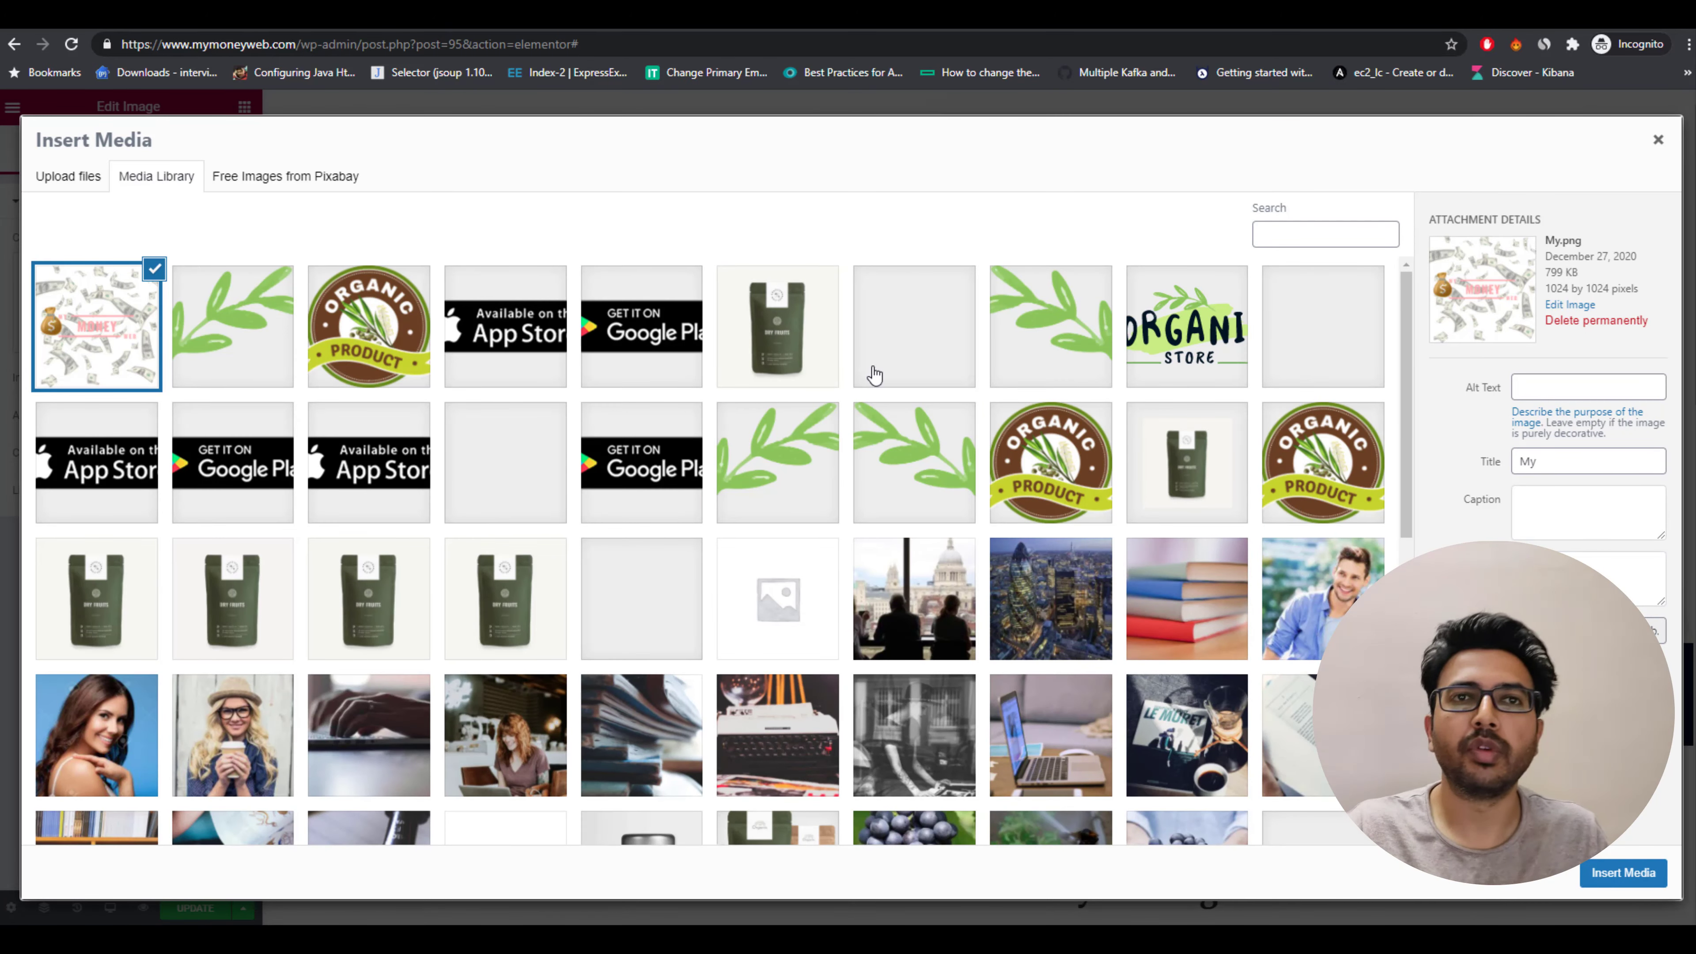
left_click(66, 176)
left_click(862, 485)
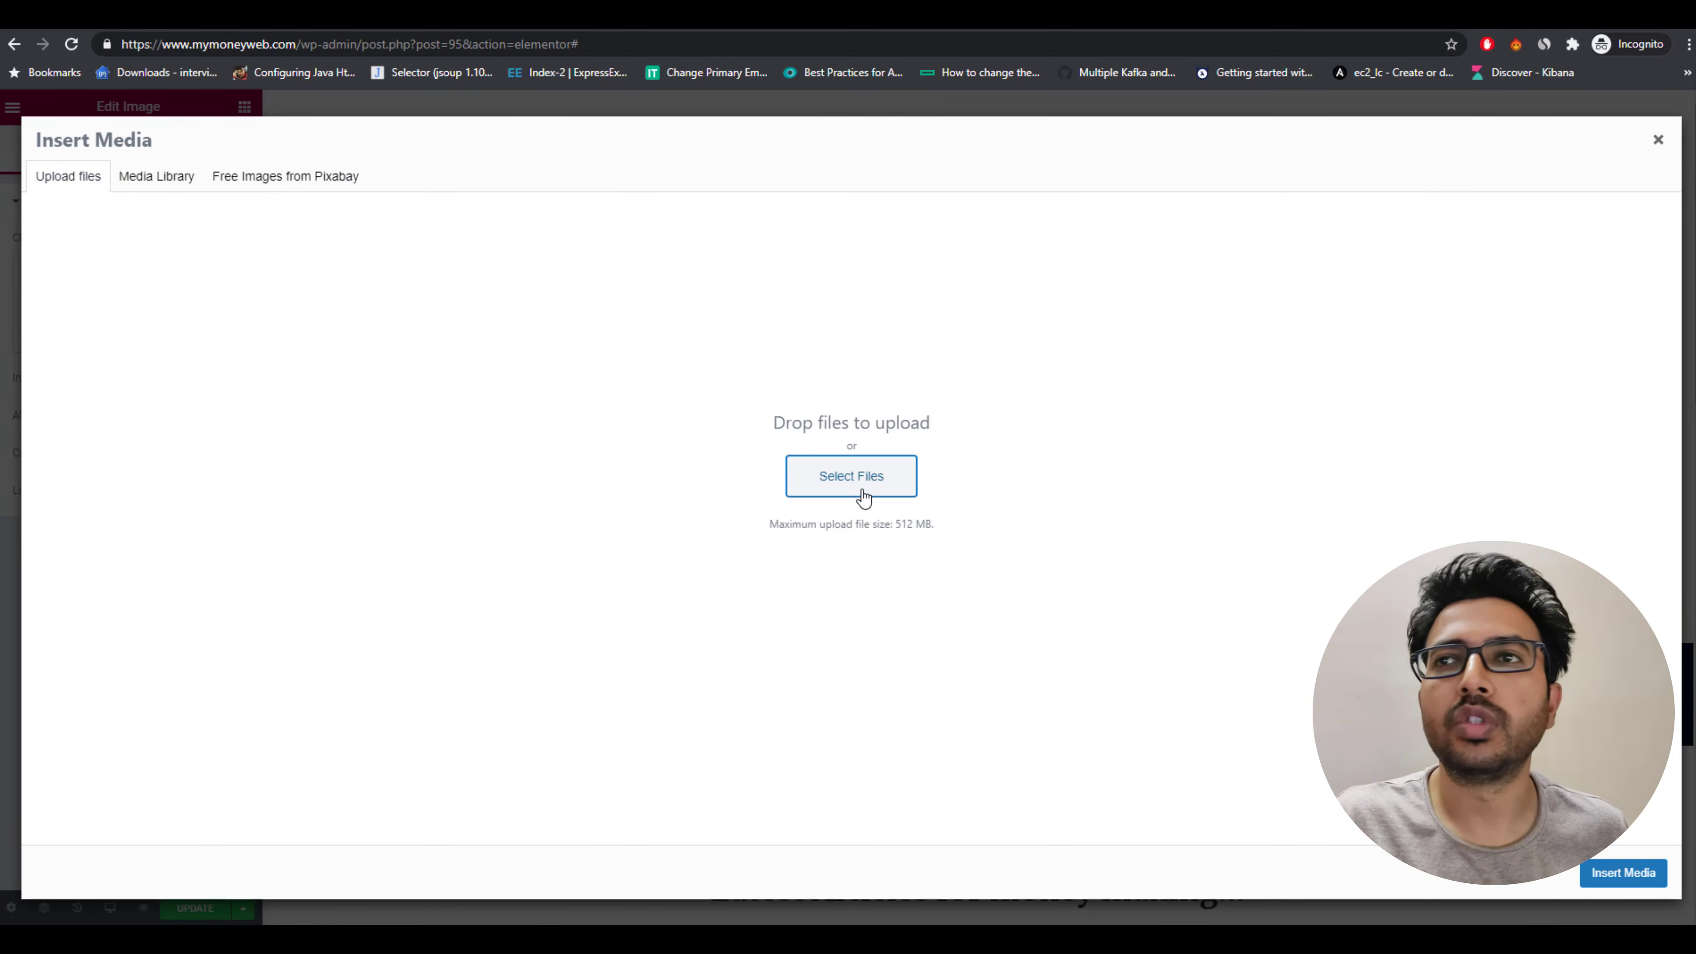
left_click(1211, 707)
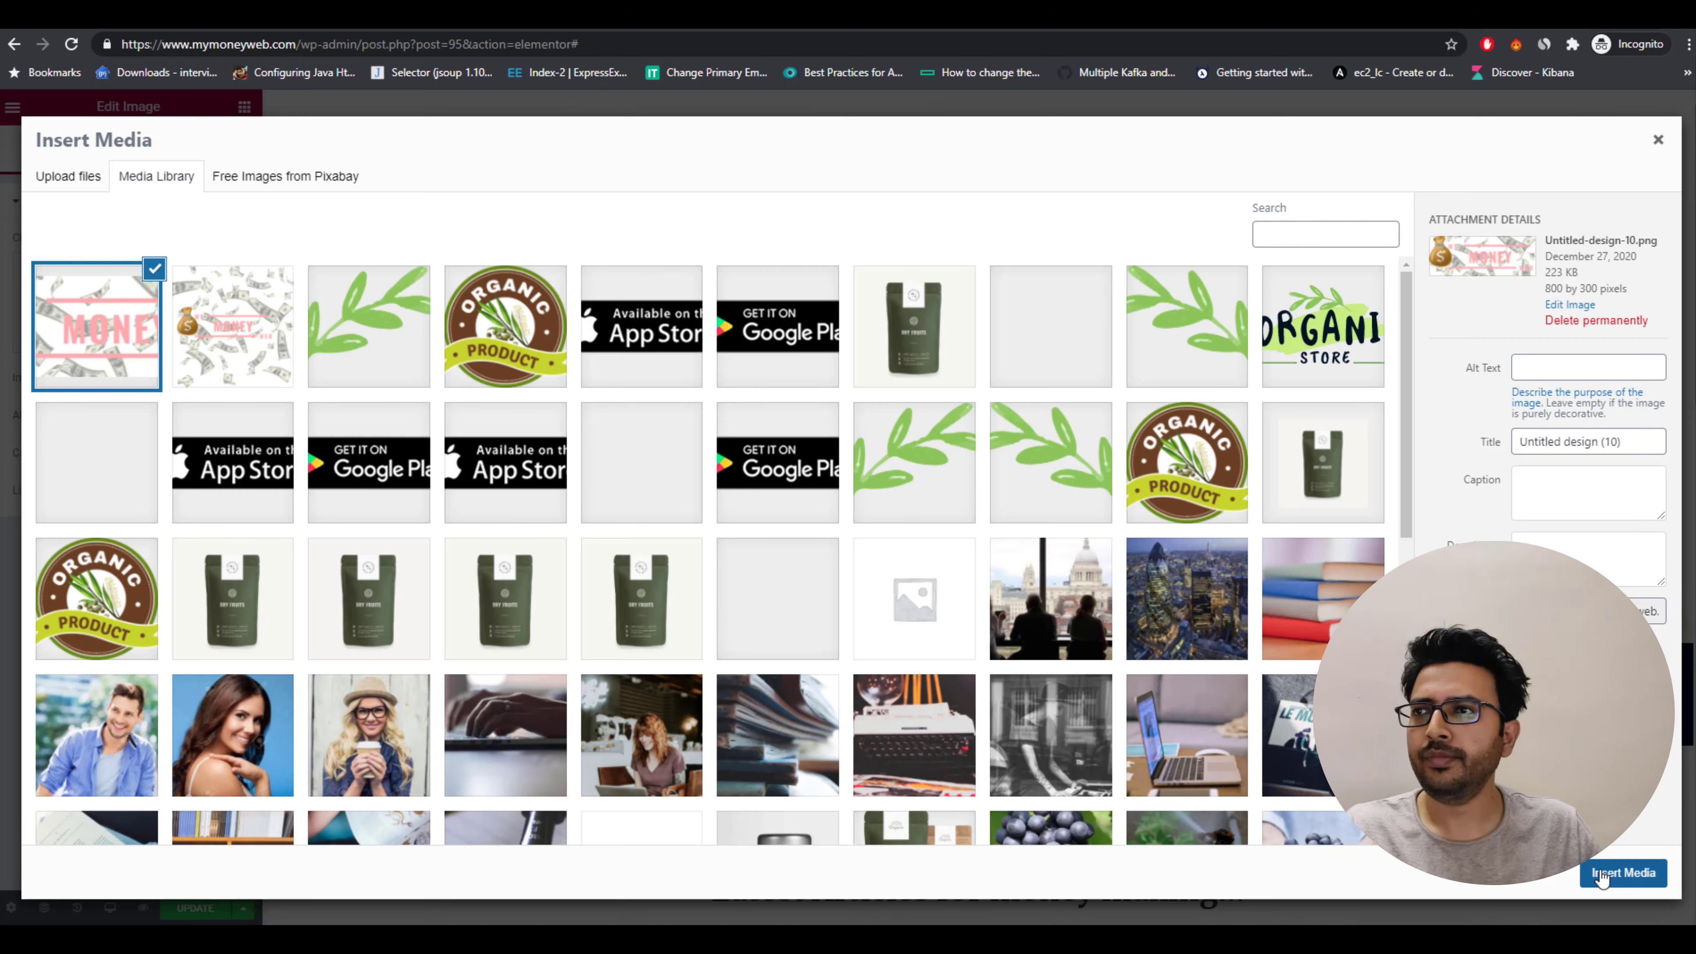
left_click(1600, 875)
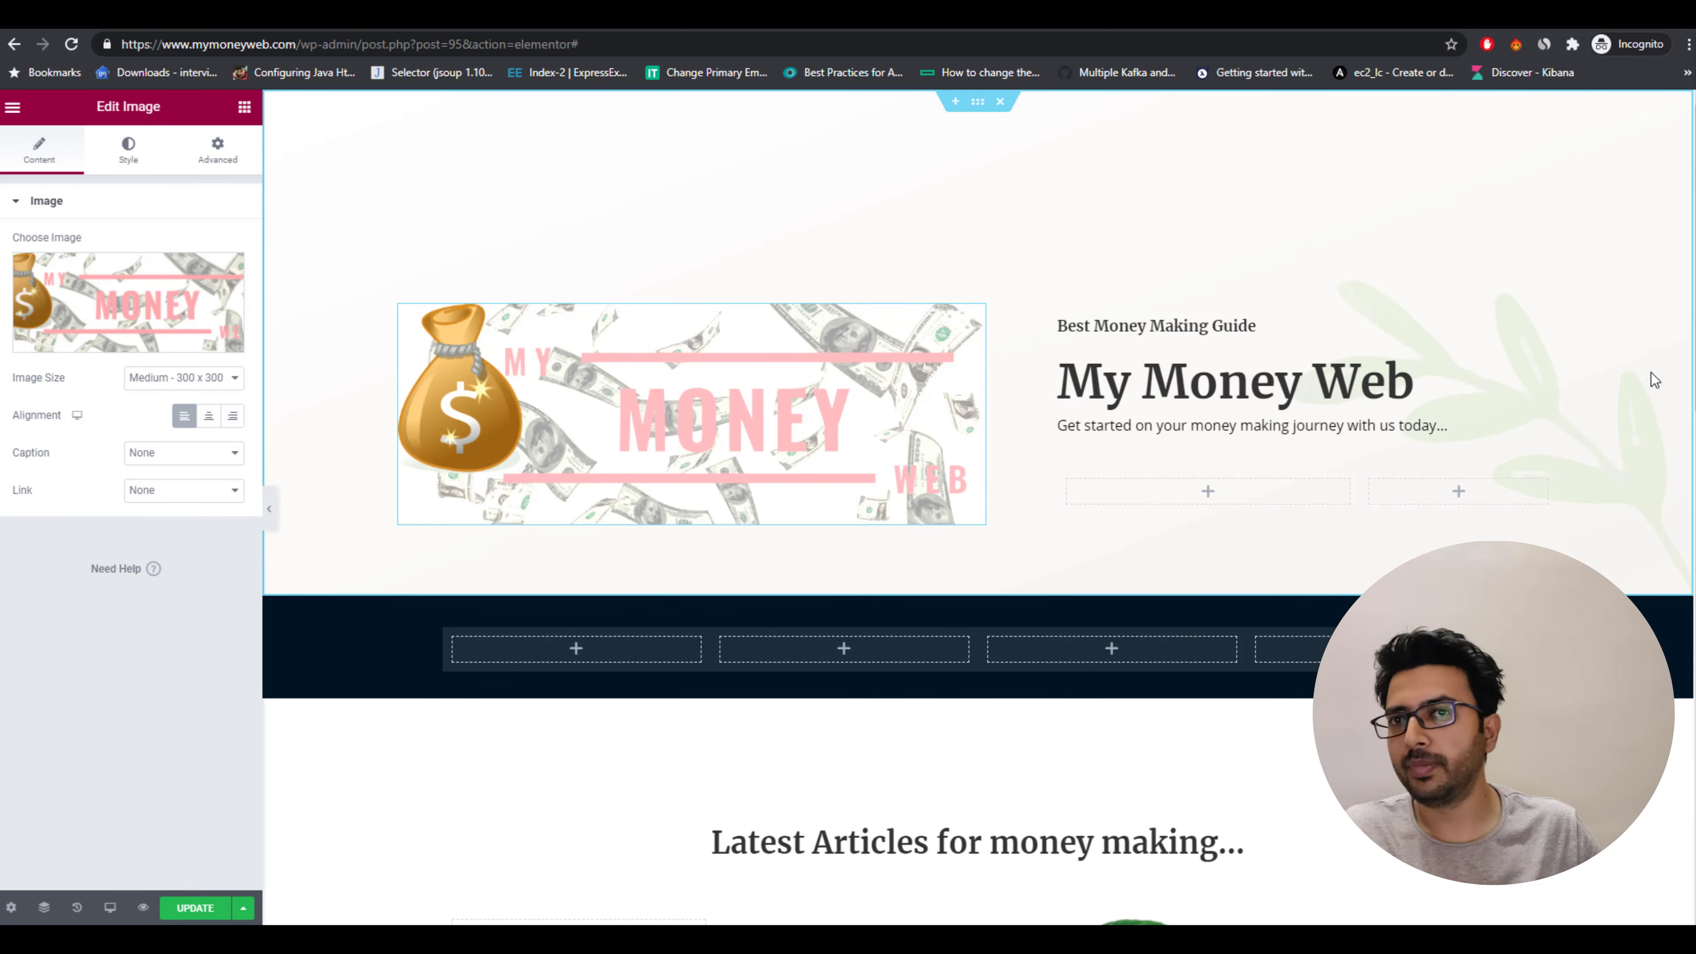
Add a Post Grid widget to the empty left column under the 'Latest Articles for money making...' heading.
scroll(1651, 372, "down", 8)
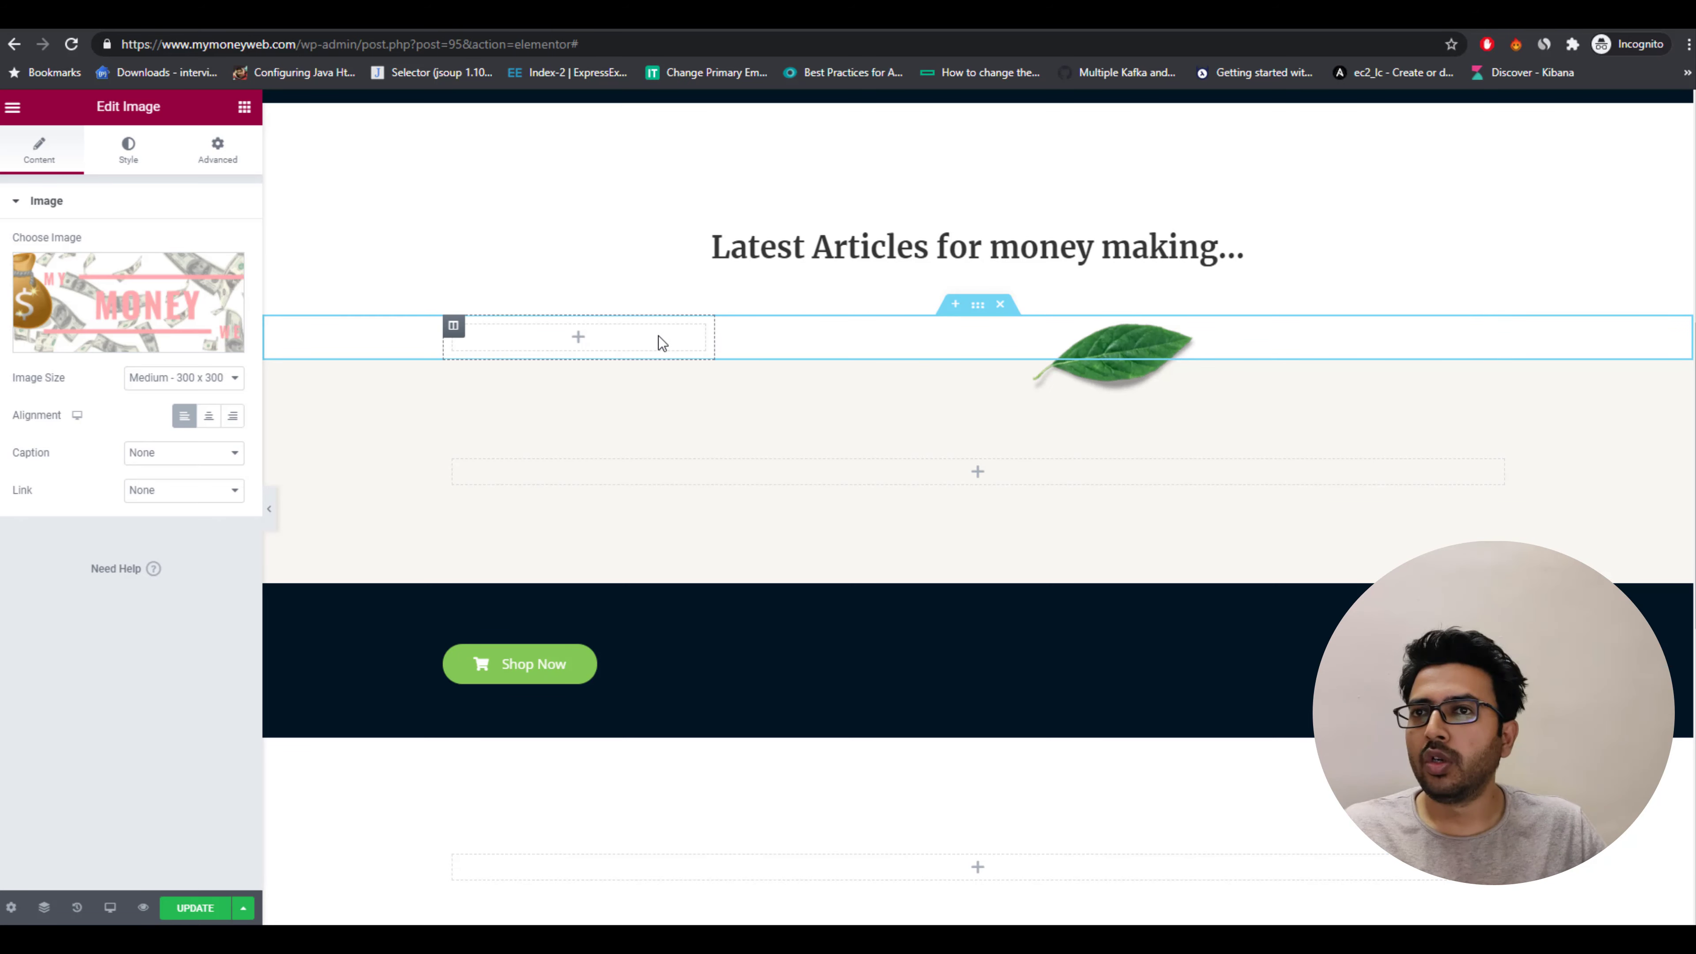
left_click(678, 342)
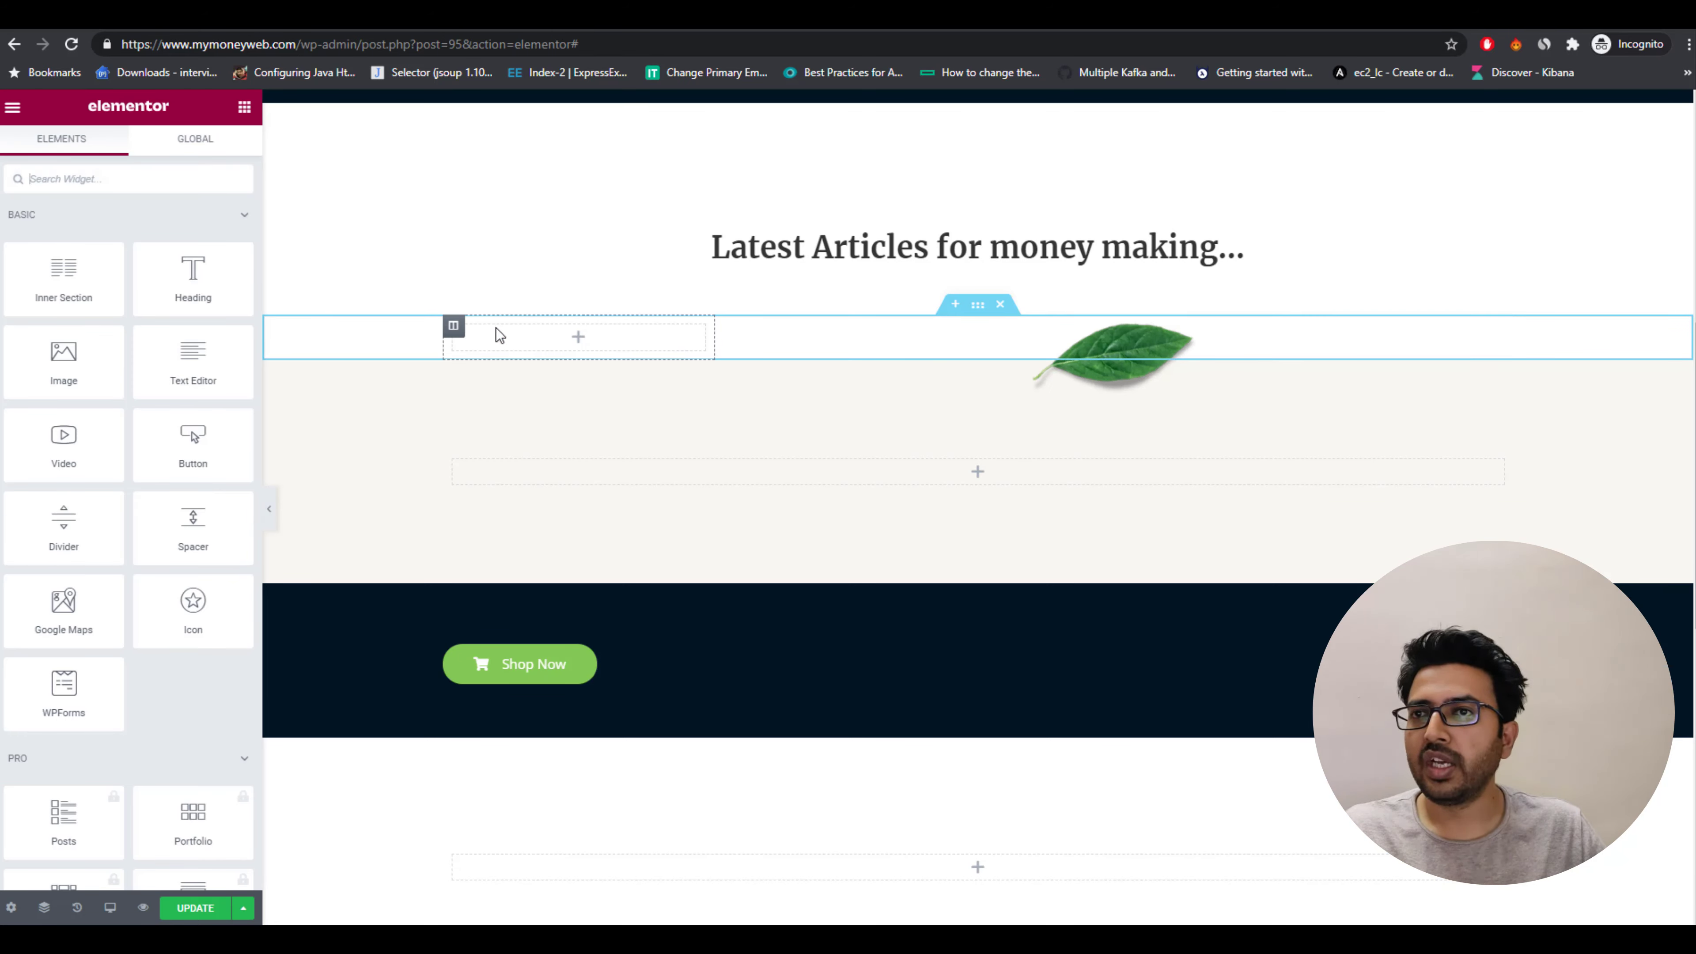
left_click(799, 332)
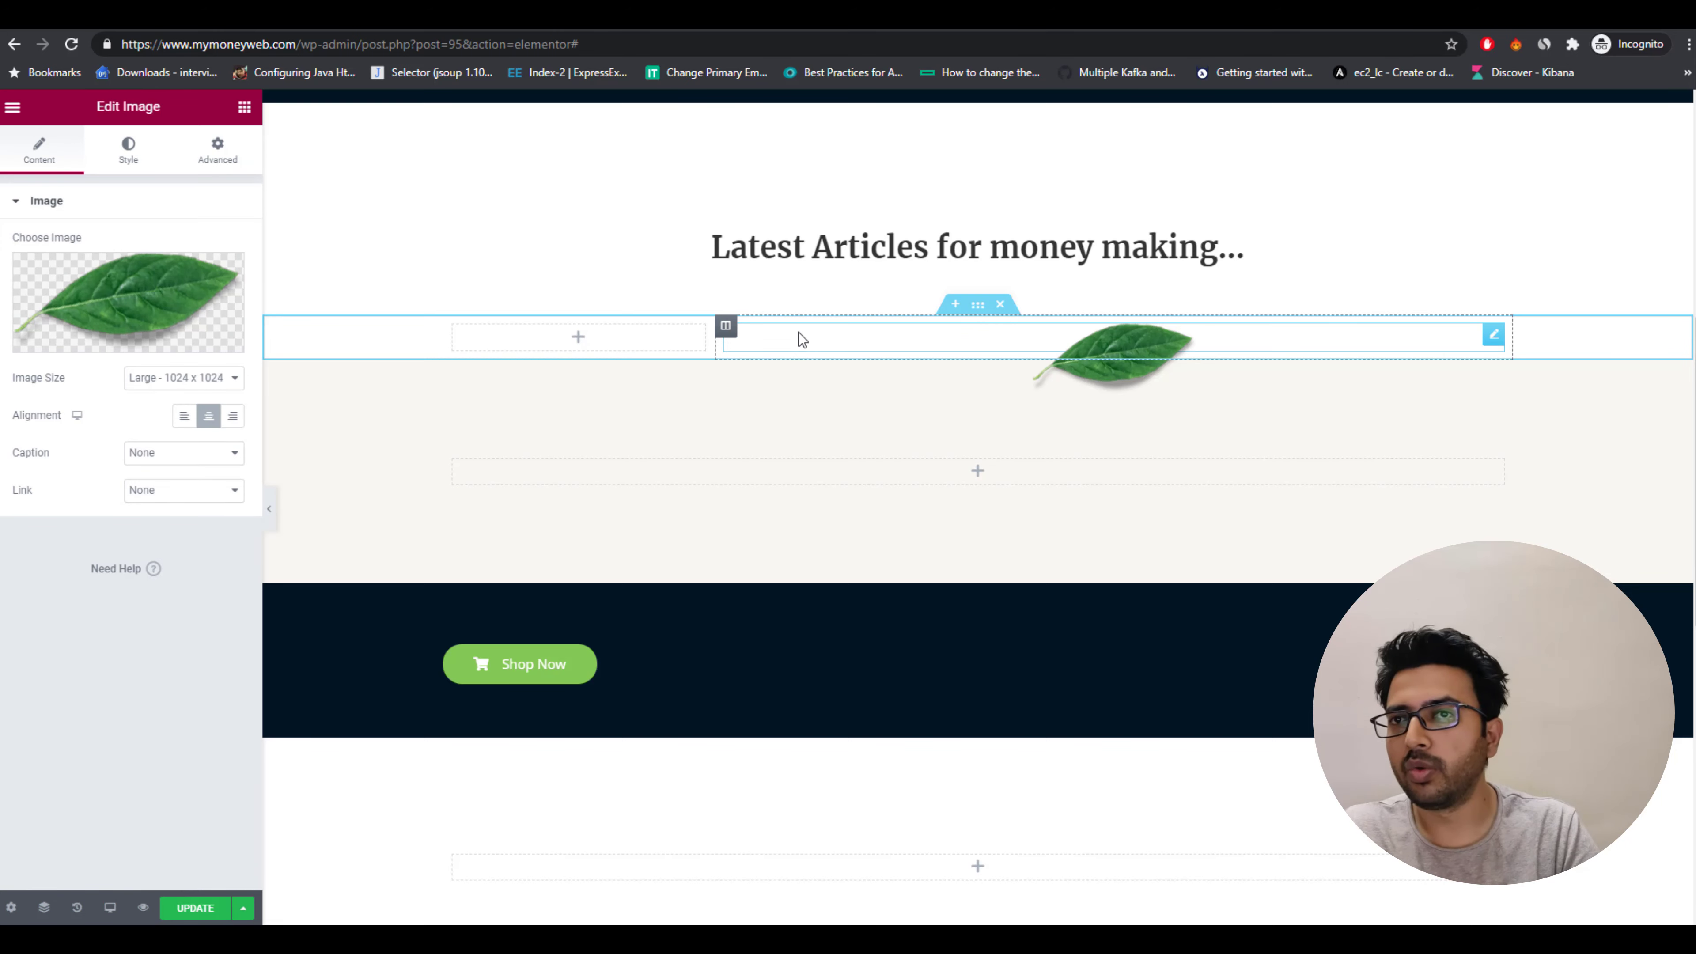
left_click(577, 347)
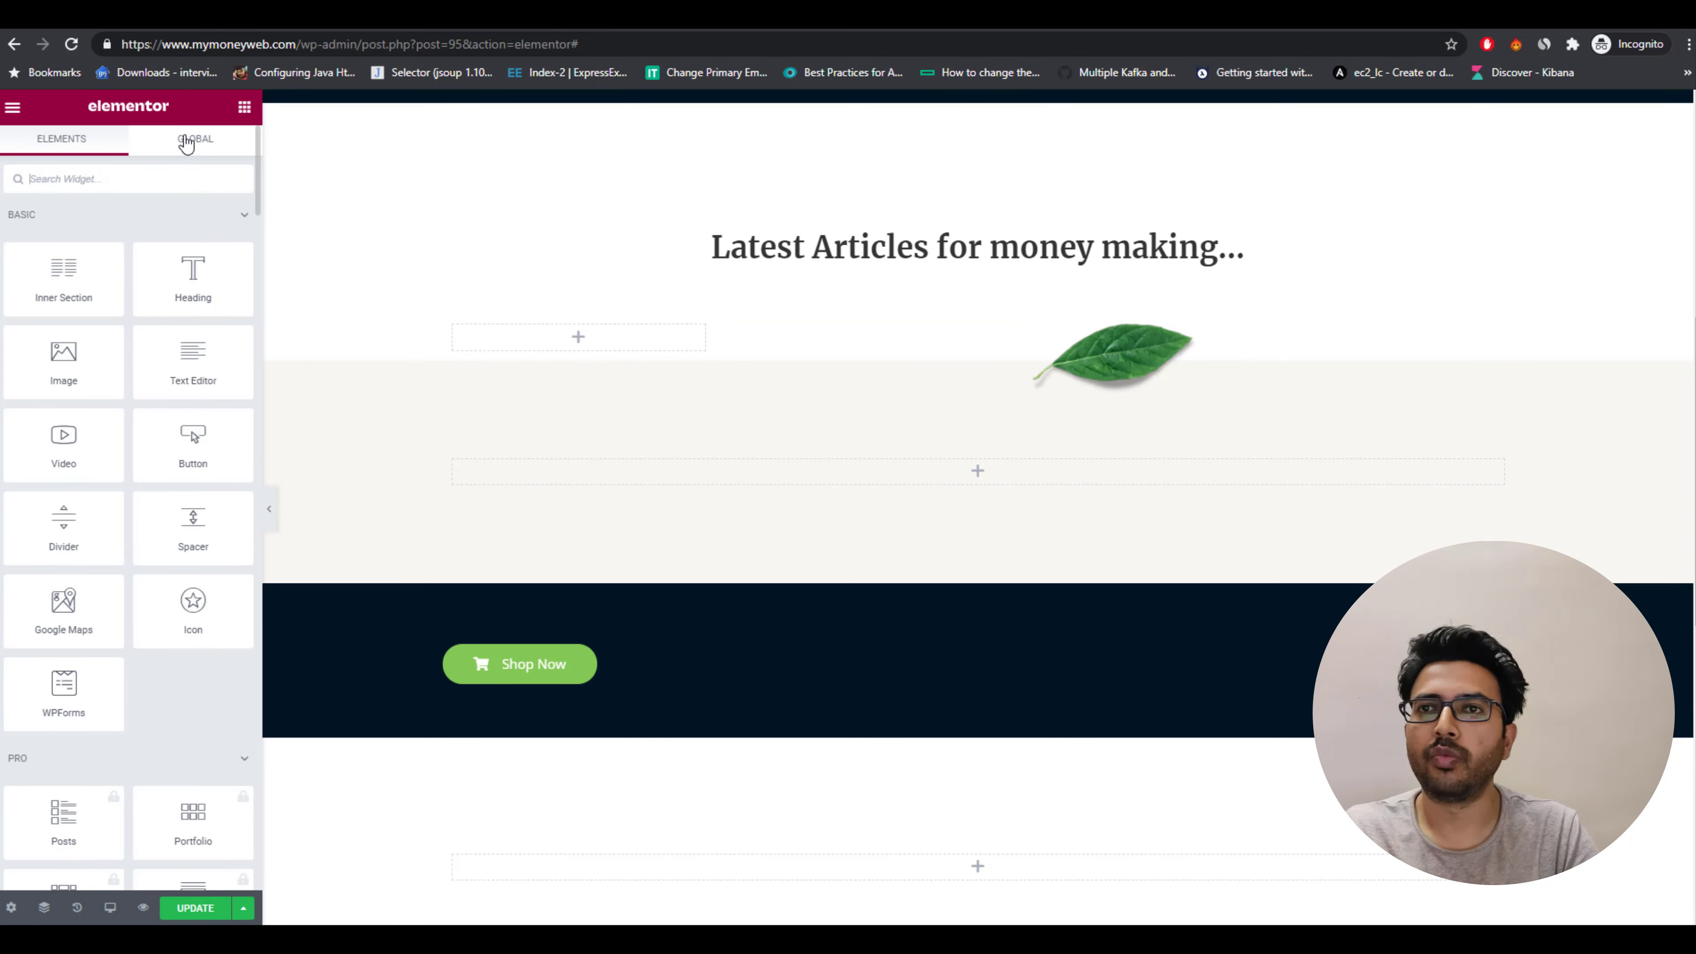
left_click(138, 173)
type("post")
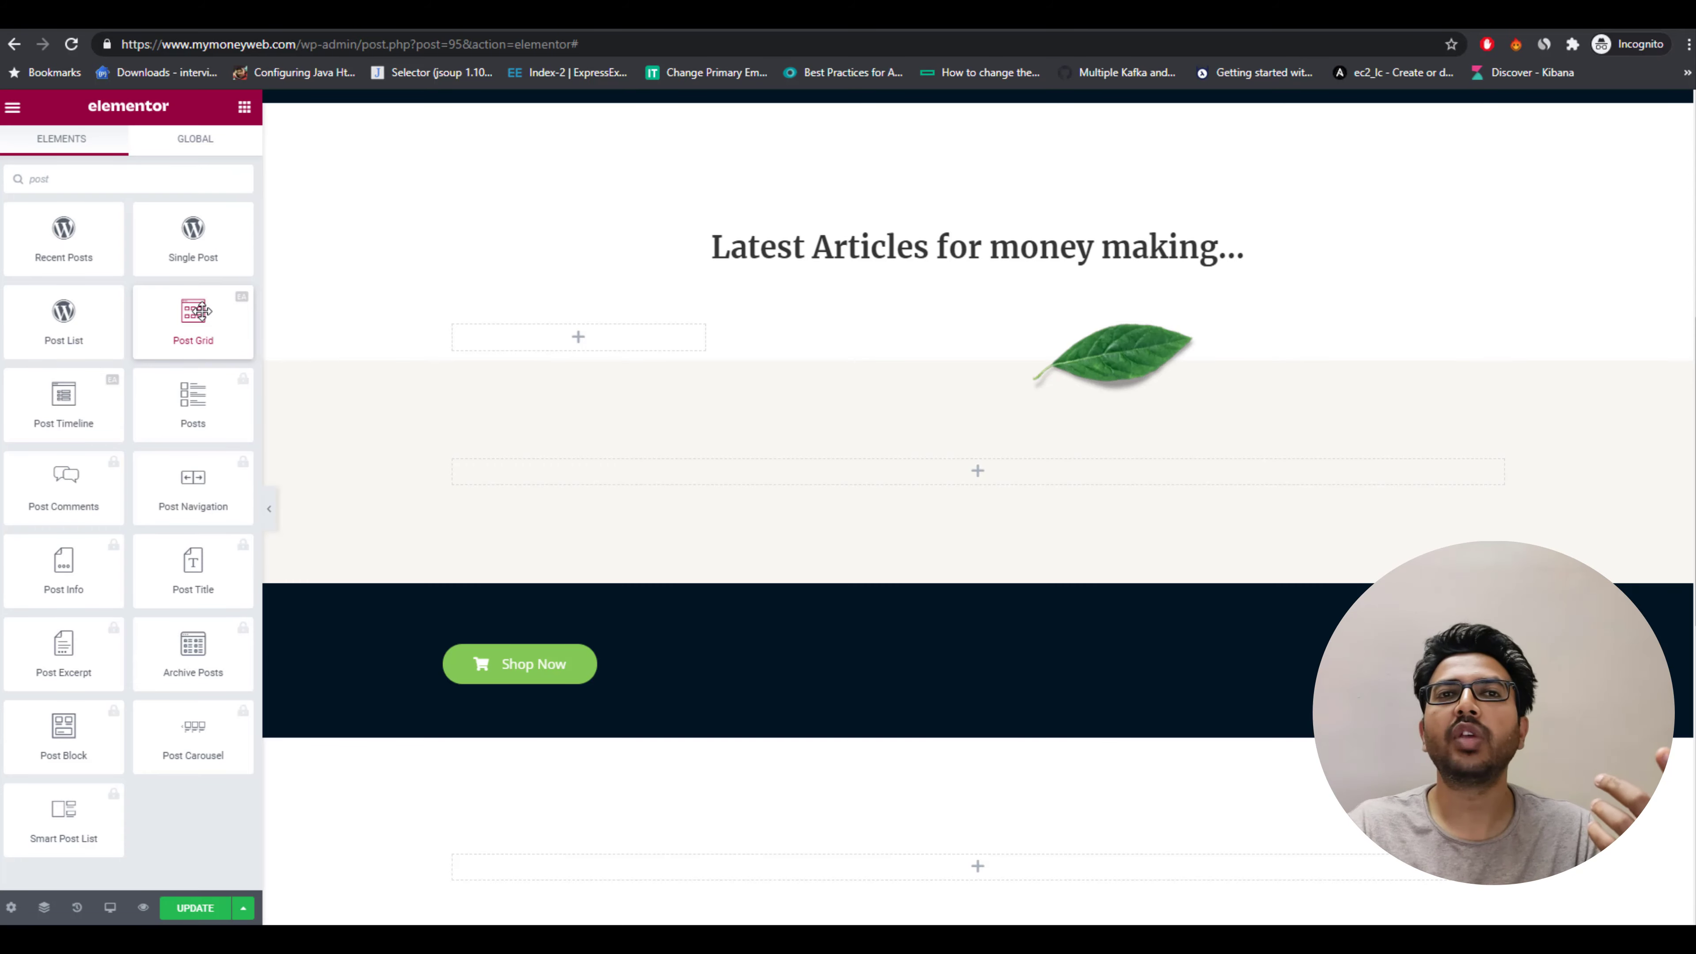
left_click_drag(200, 312, 587, 349)
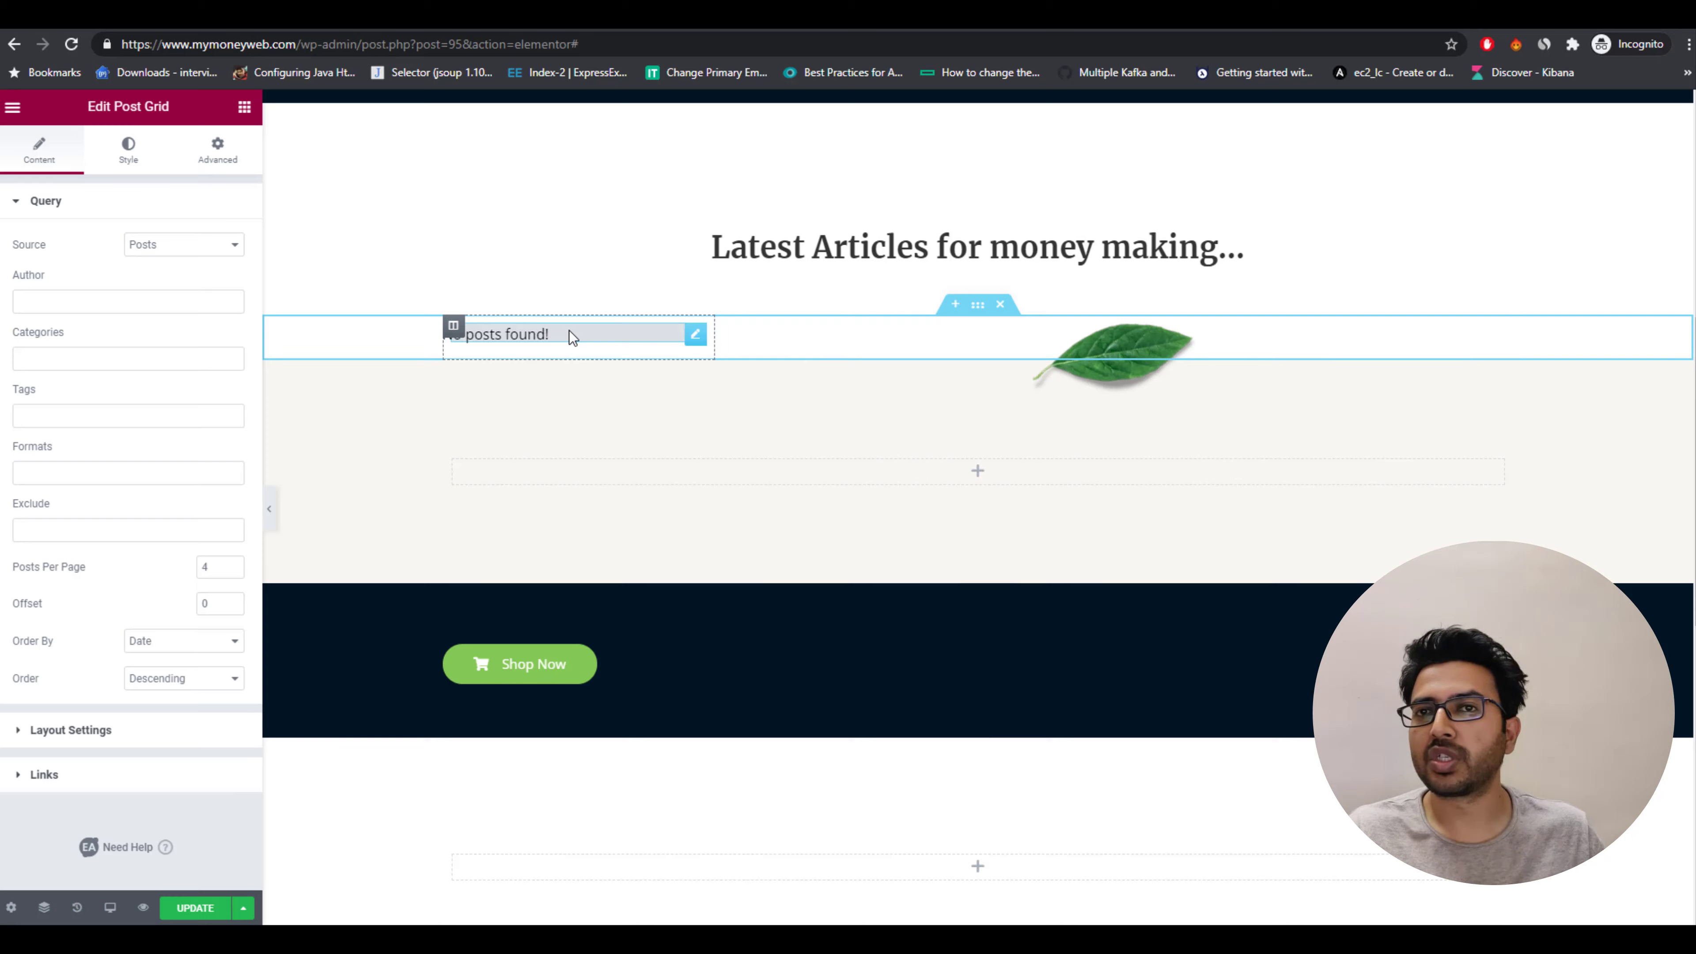
Delete the leaf image and move the Post Grid widget into the right column.
left_click(878, 343)
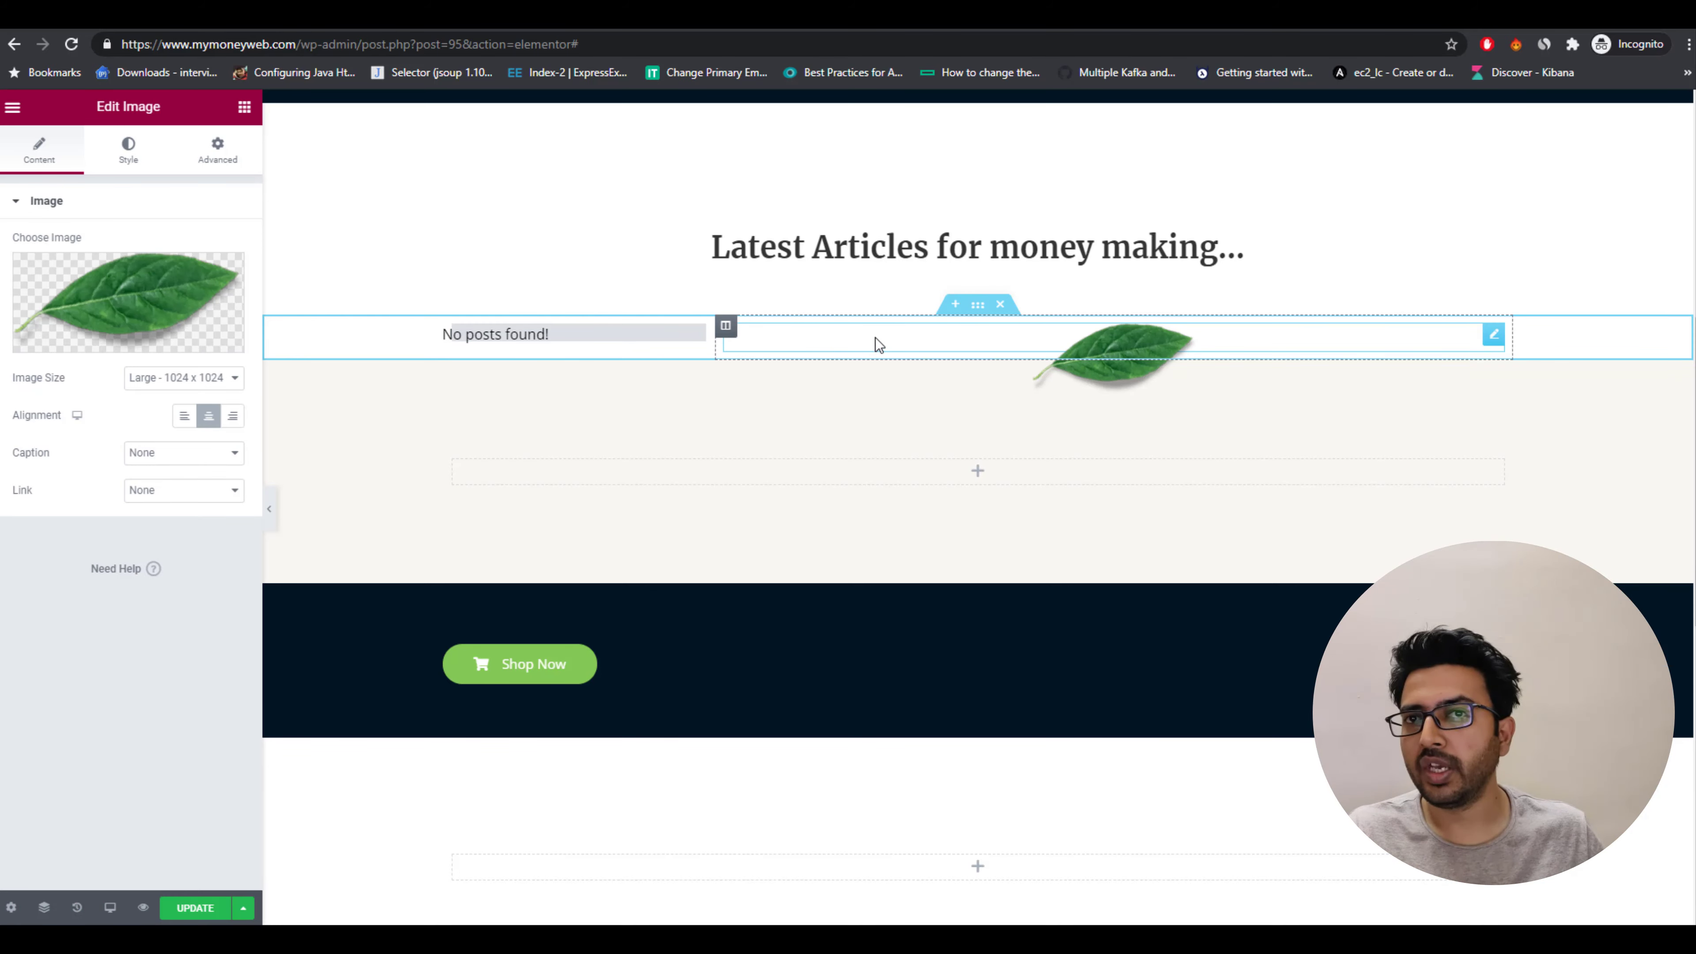
key("Delete")
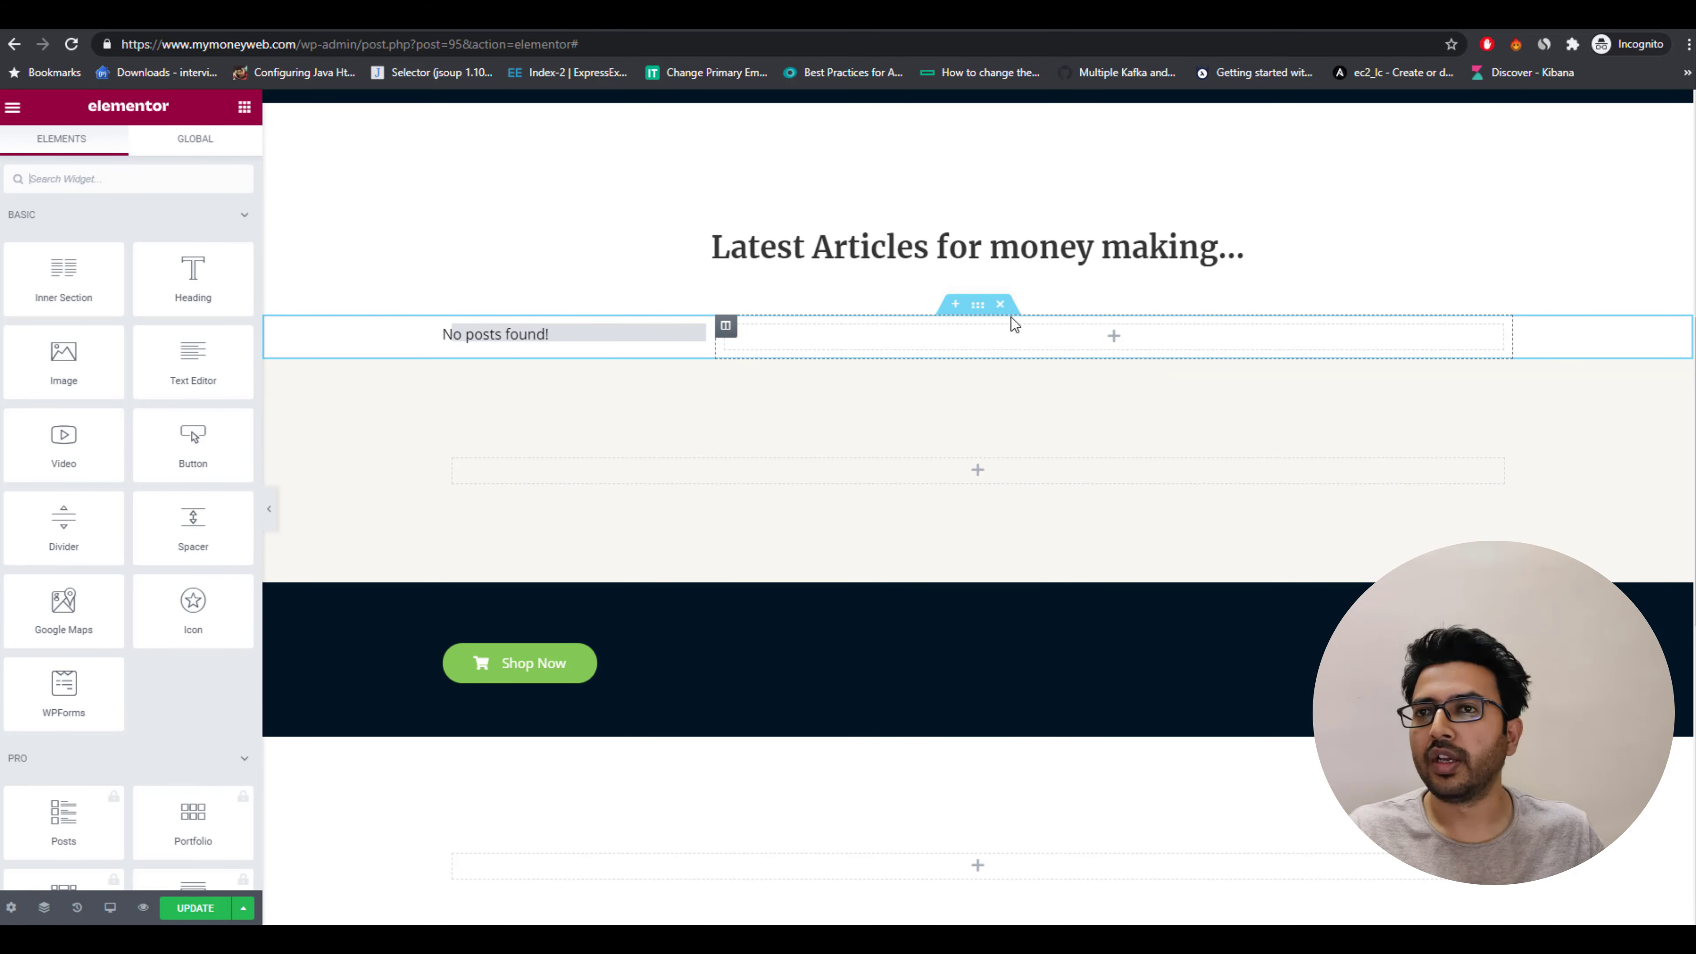
left_click_drag(615, 333, 1083, 340)
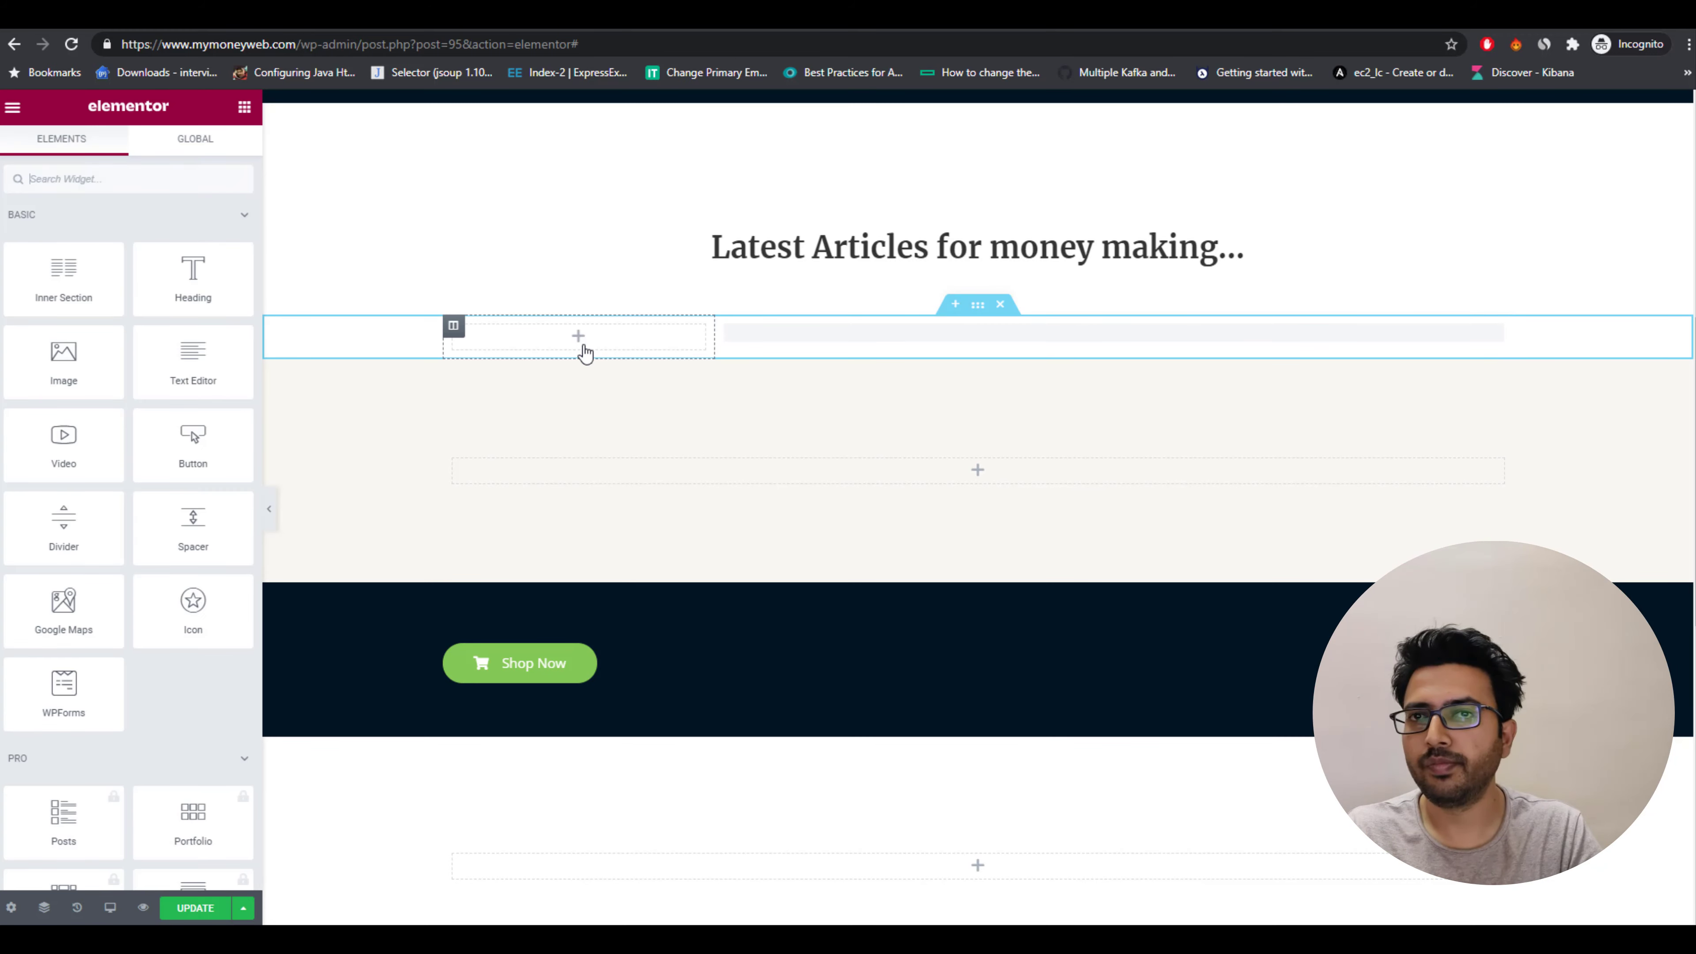
Delete the empty left column of the articles section.
right_click(584, 352)
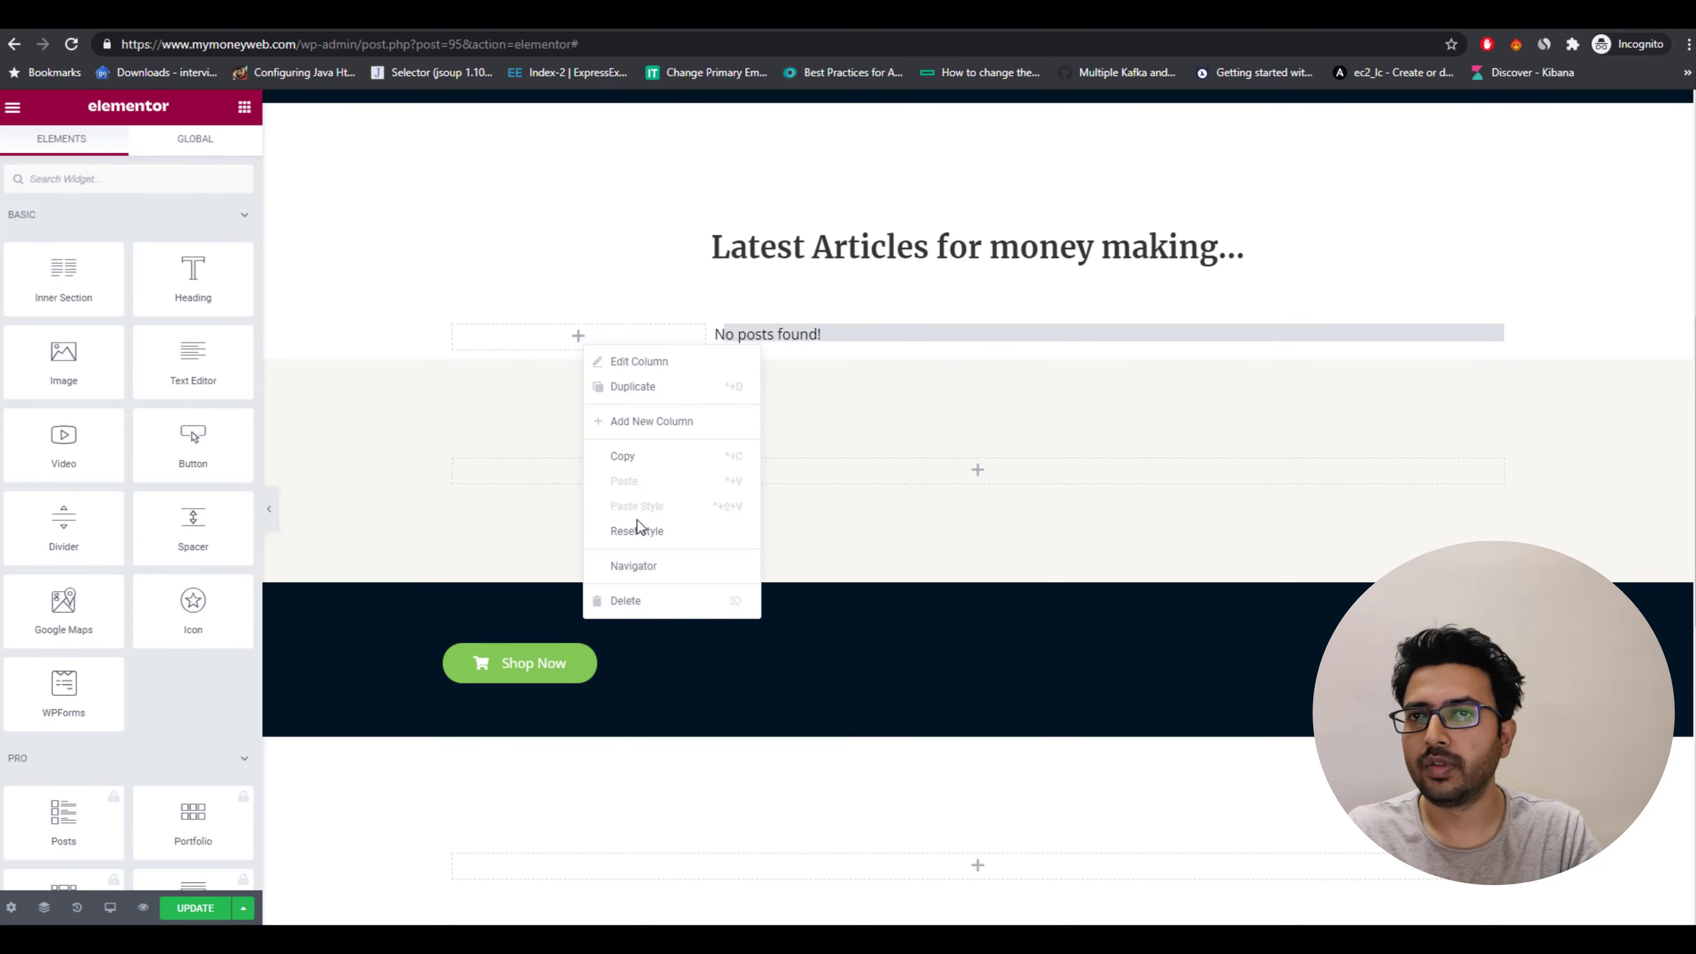
left_click(661, 601)
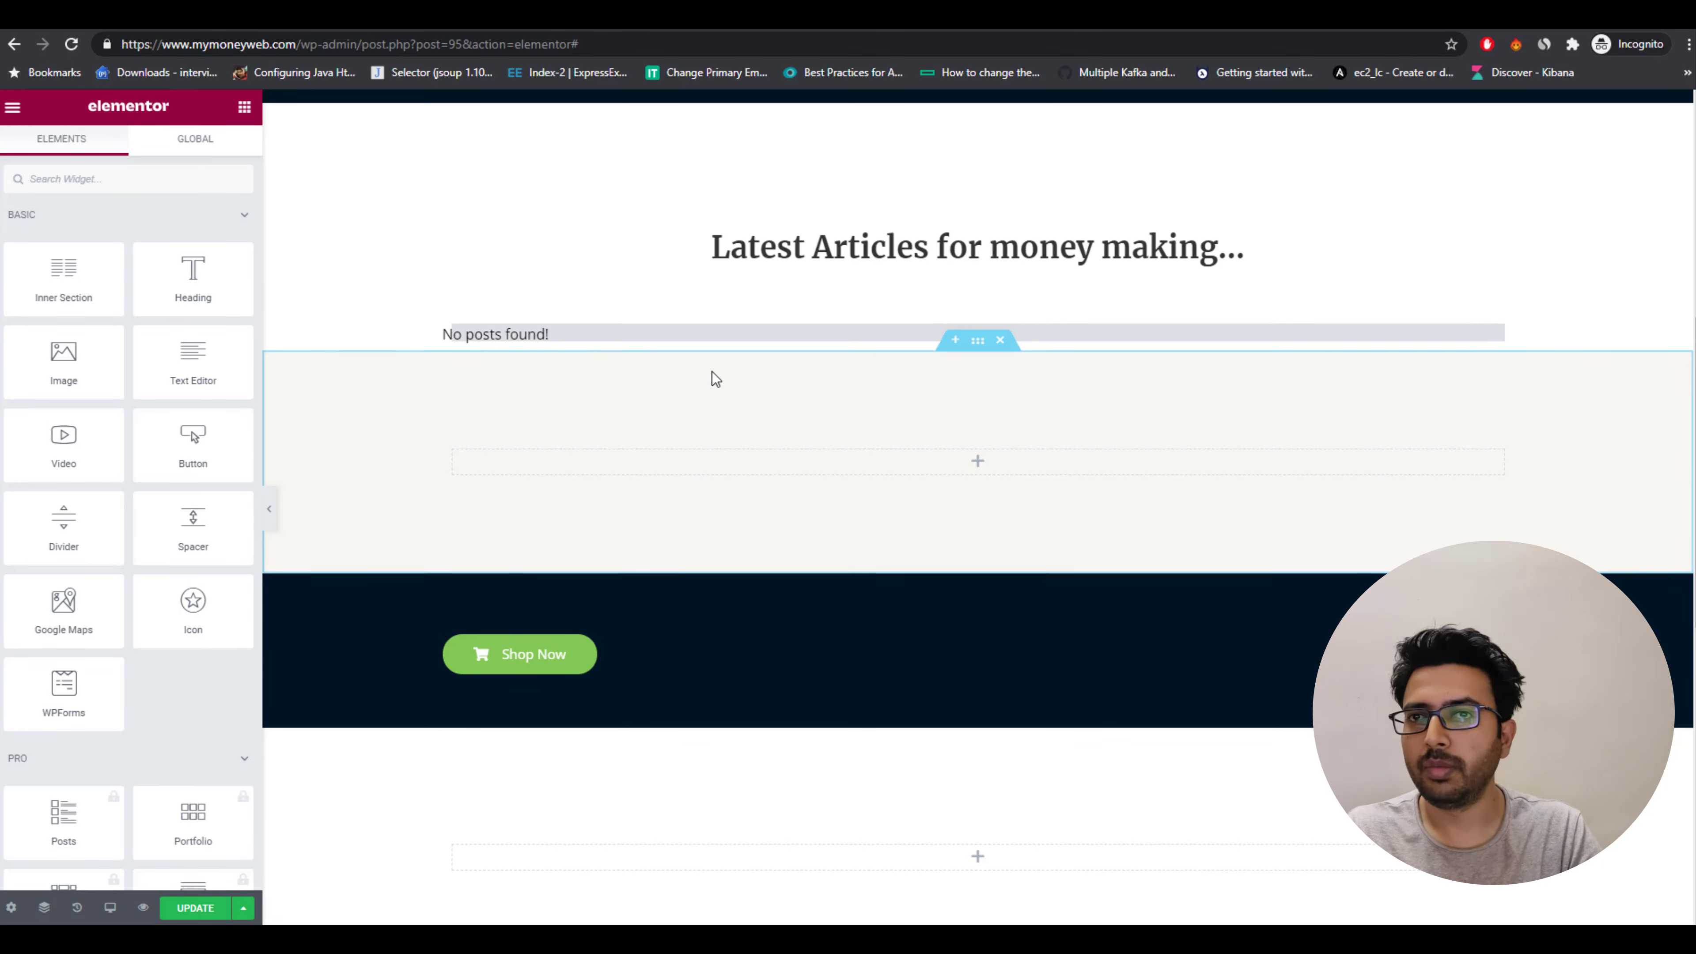
Set the Post Grid's read-more button text to Continue Reading.
left_click(581, 339)
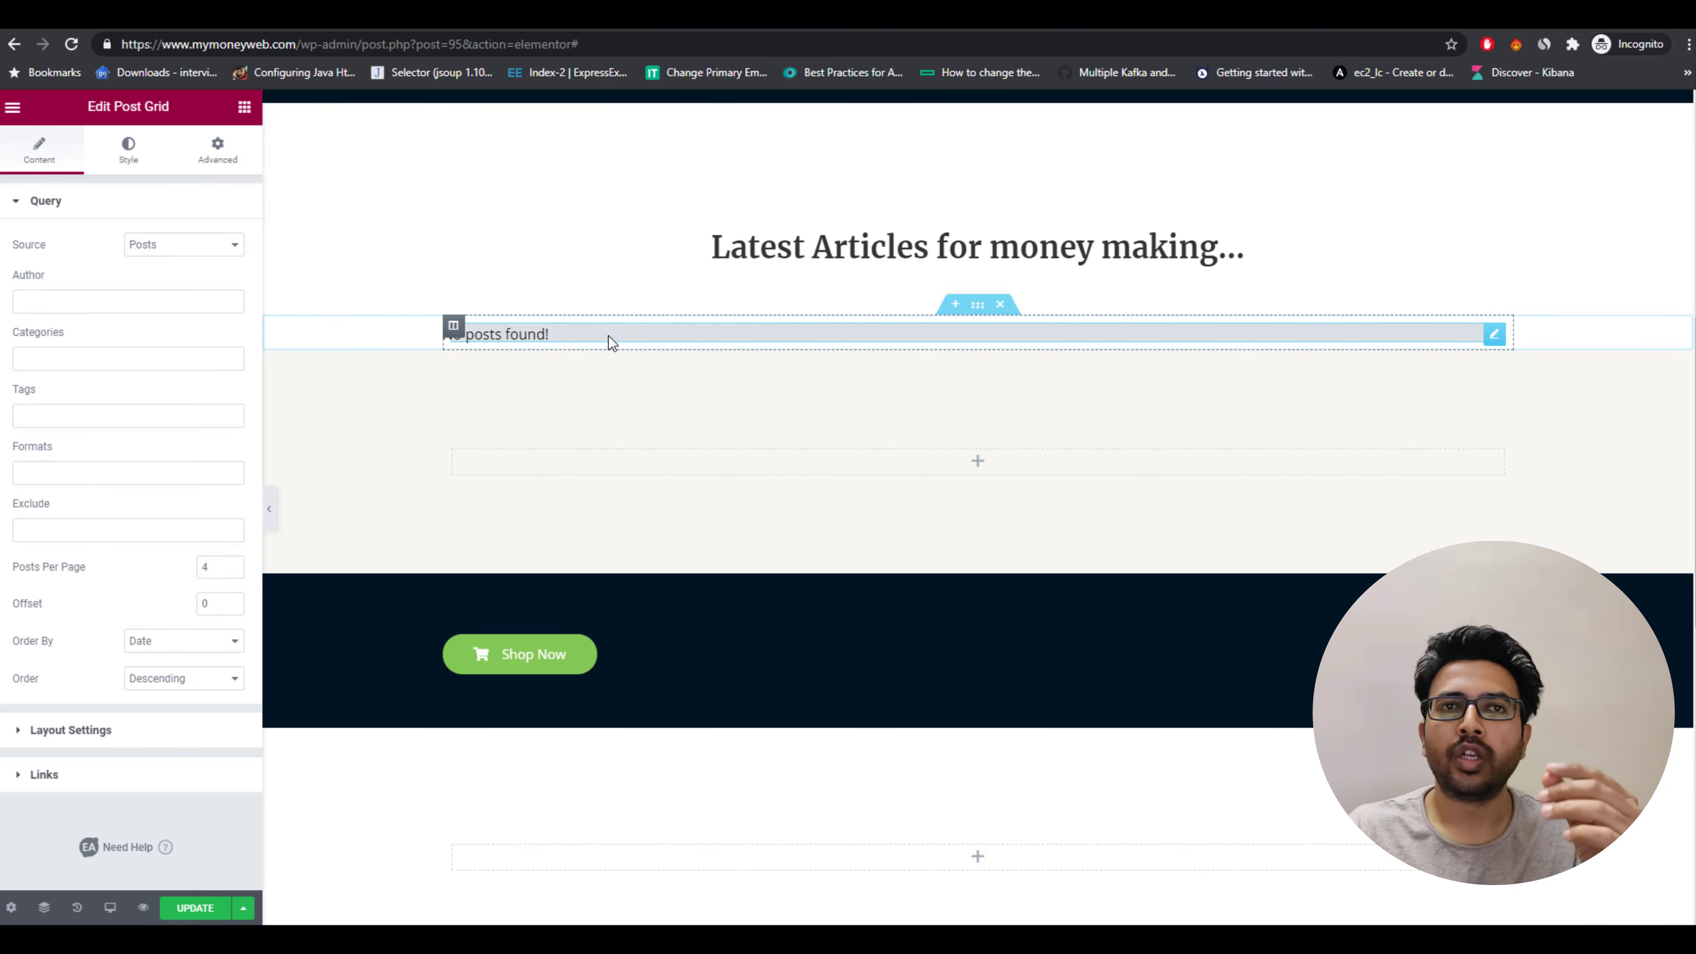
left_click(114, 299)
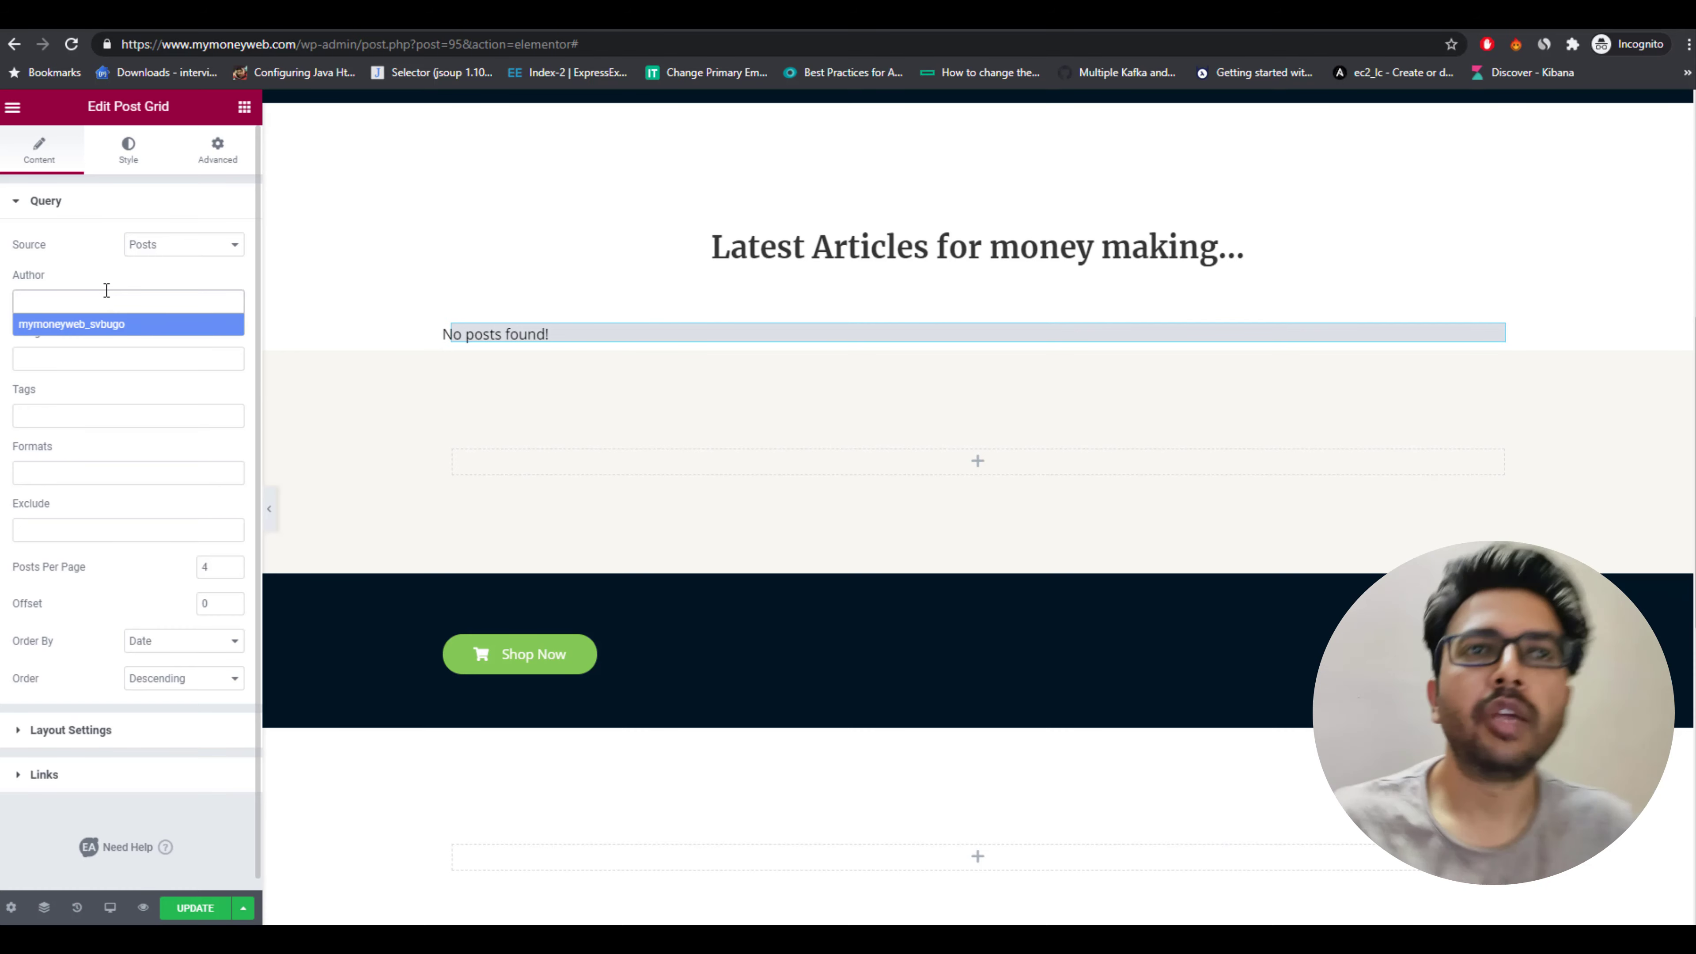
left_click(92, 243)
left_click(83, 253)
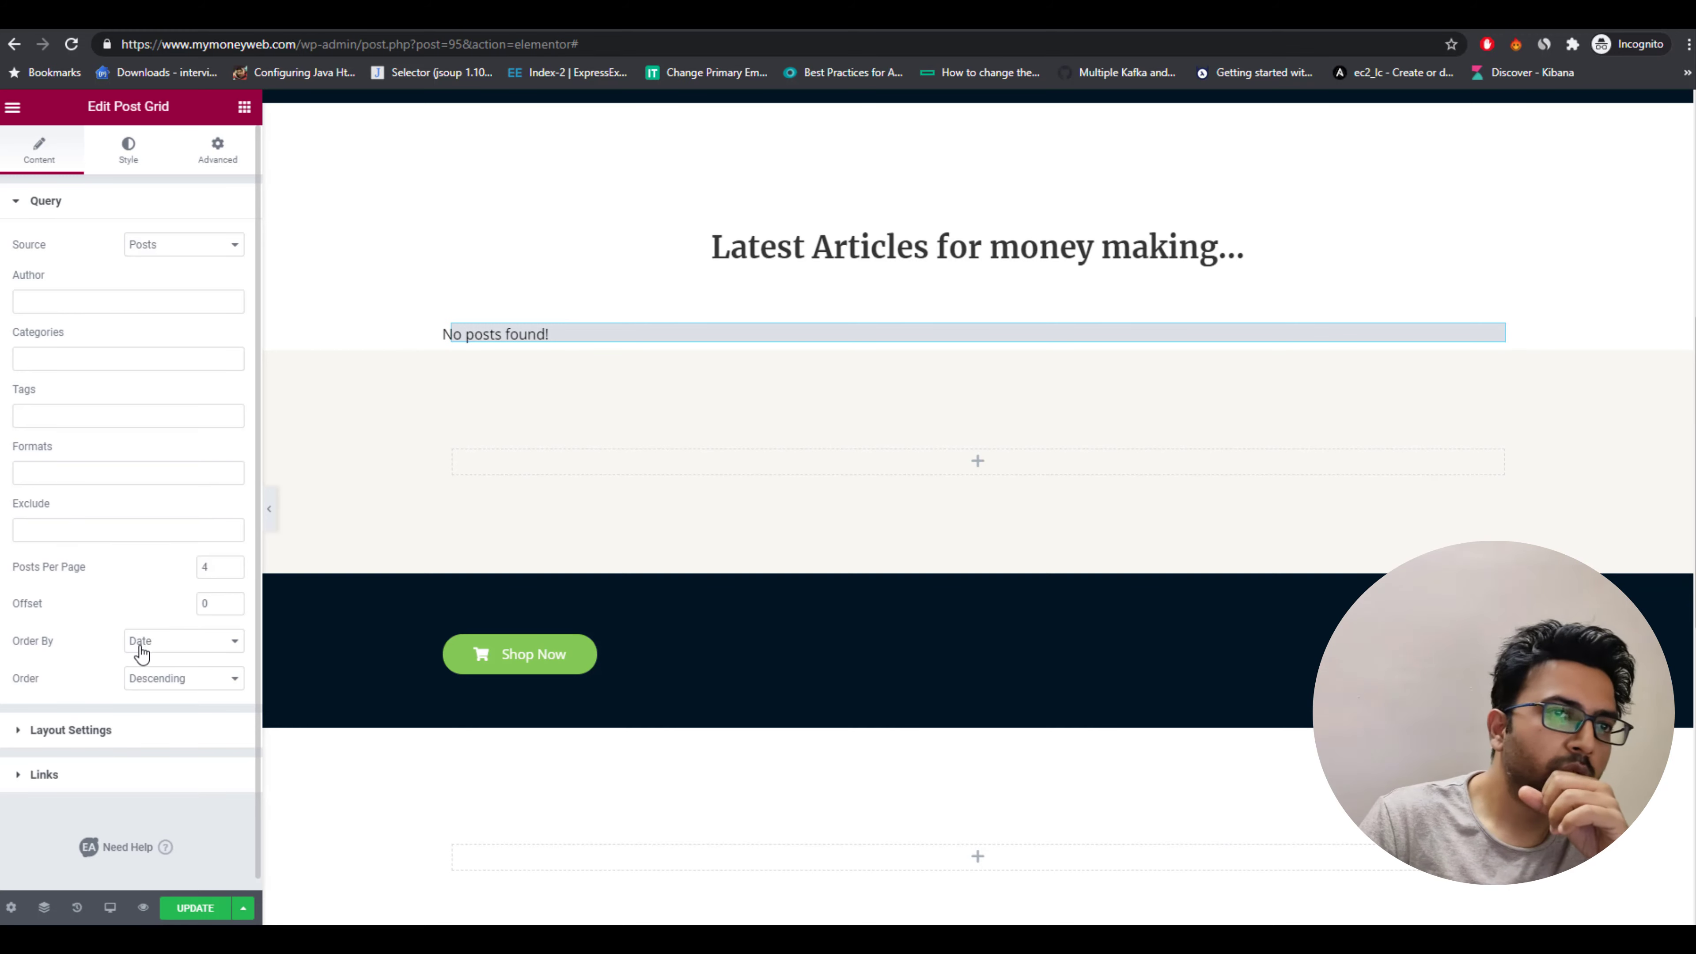
left_click(146, 722)
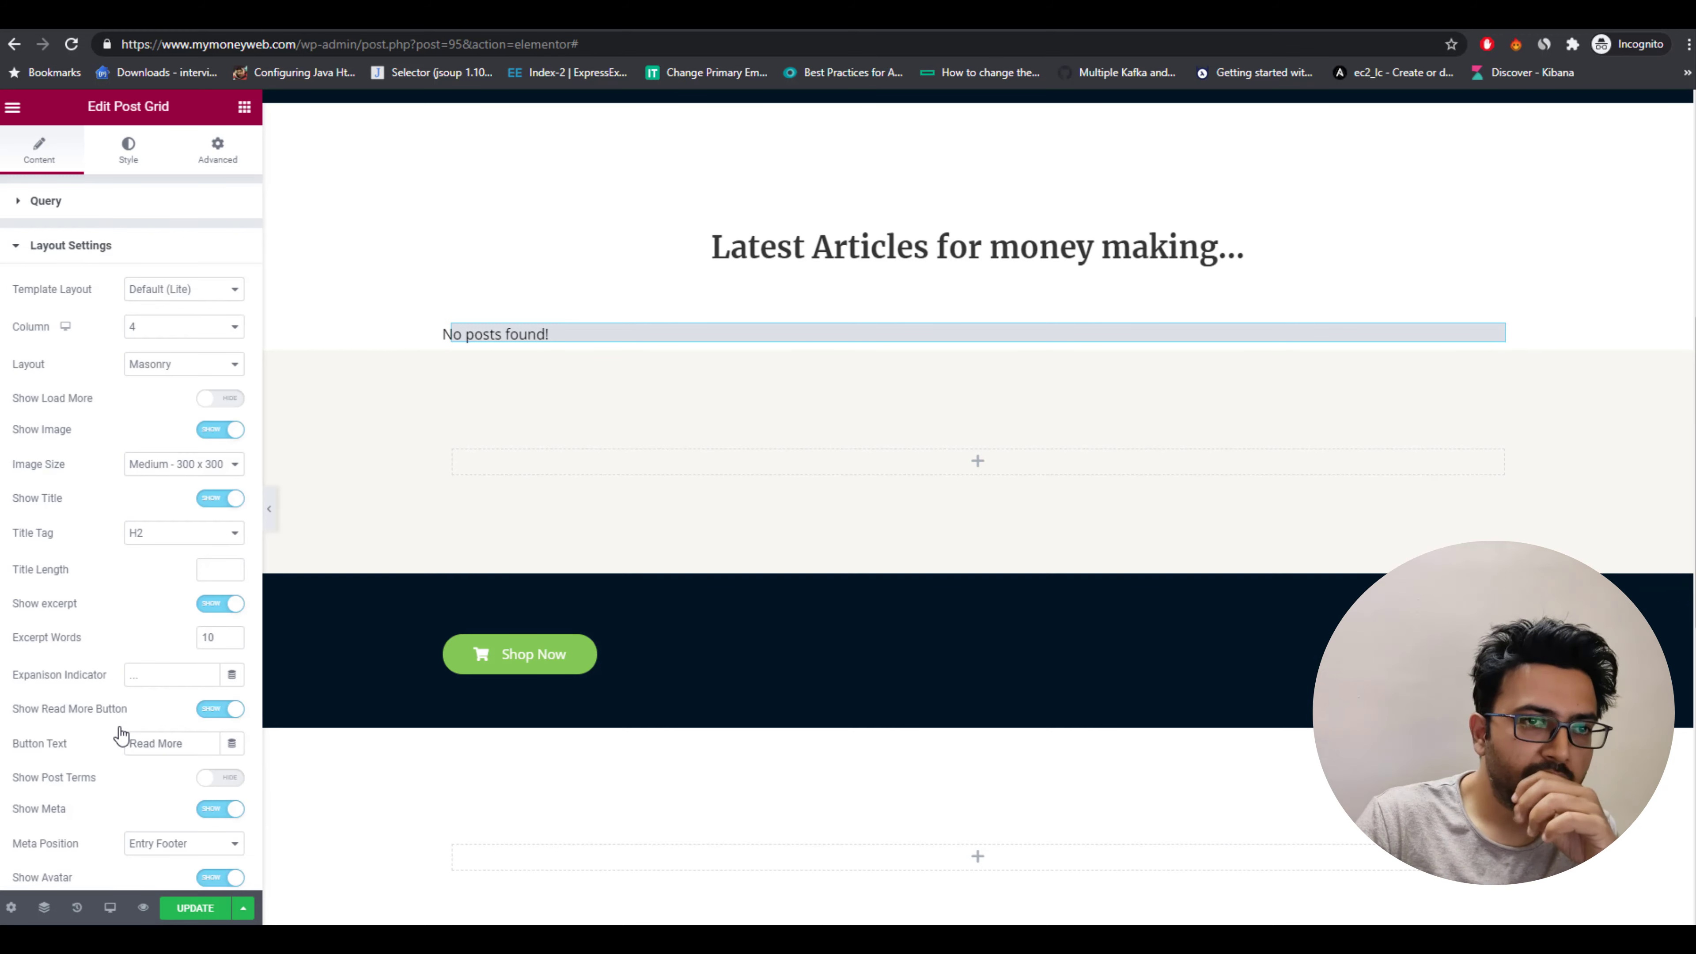
left_click_drag(187, 743, 114, 743)
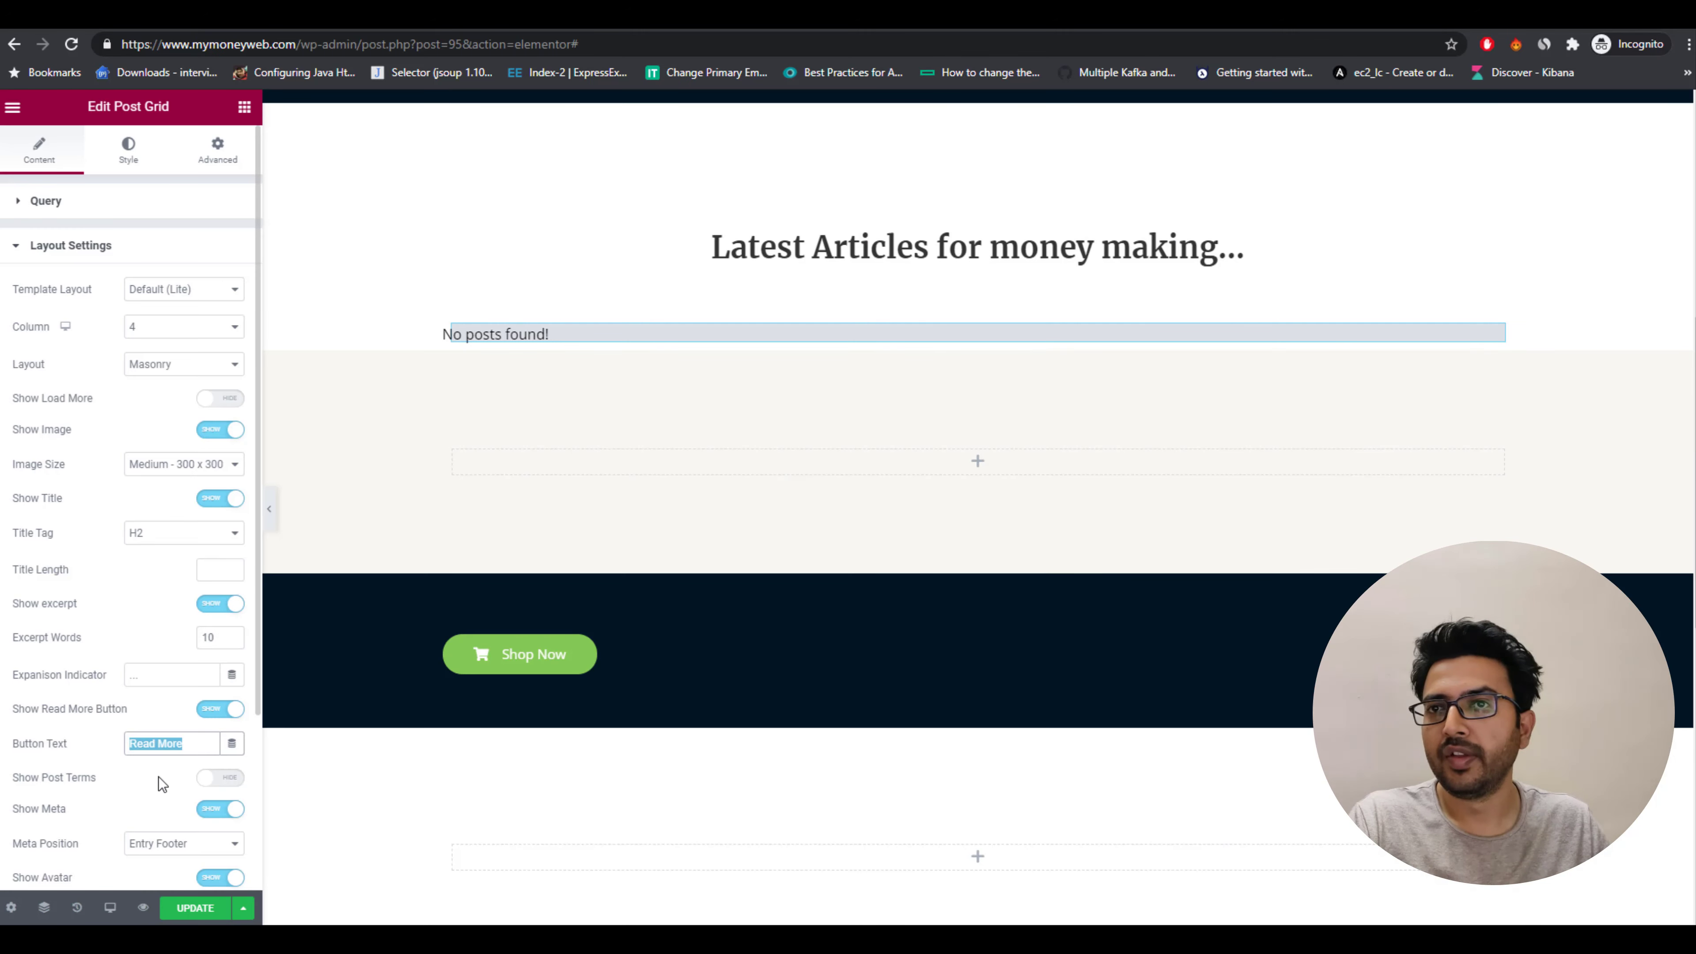
type("Conti")
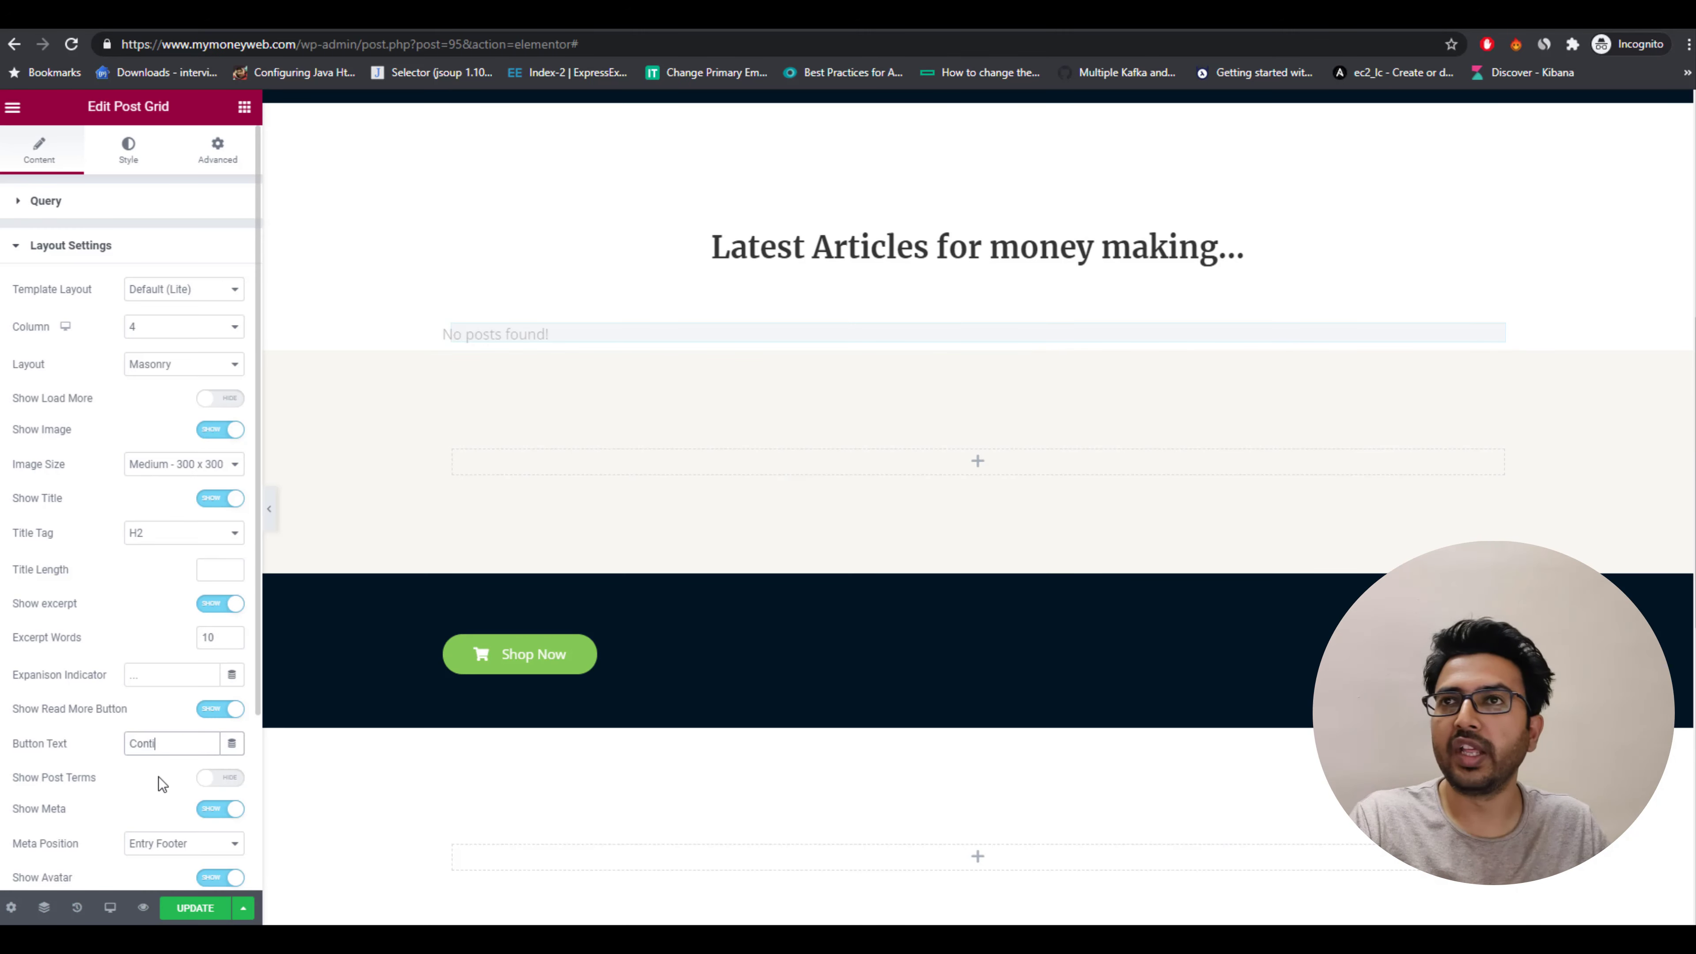
type("nue Readi")
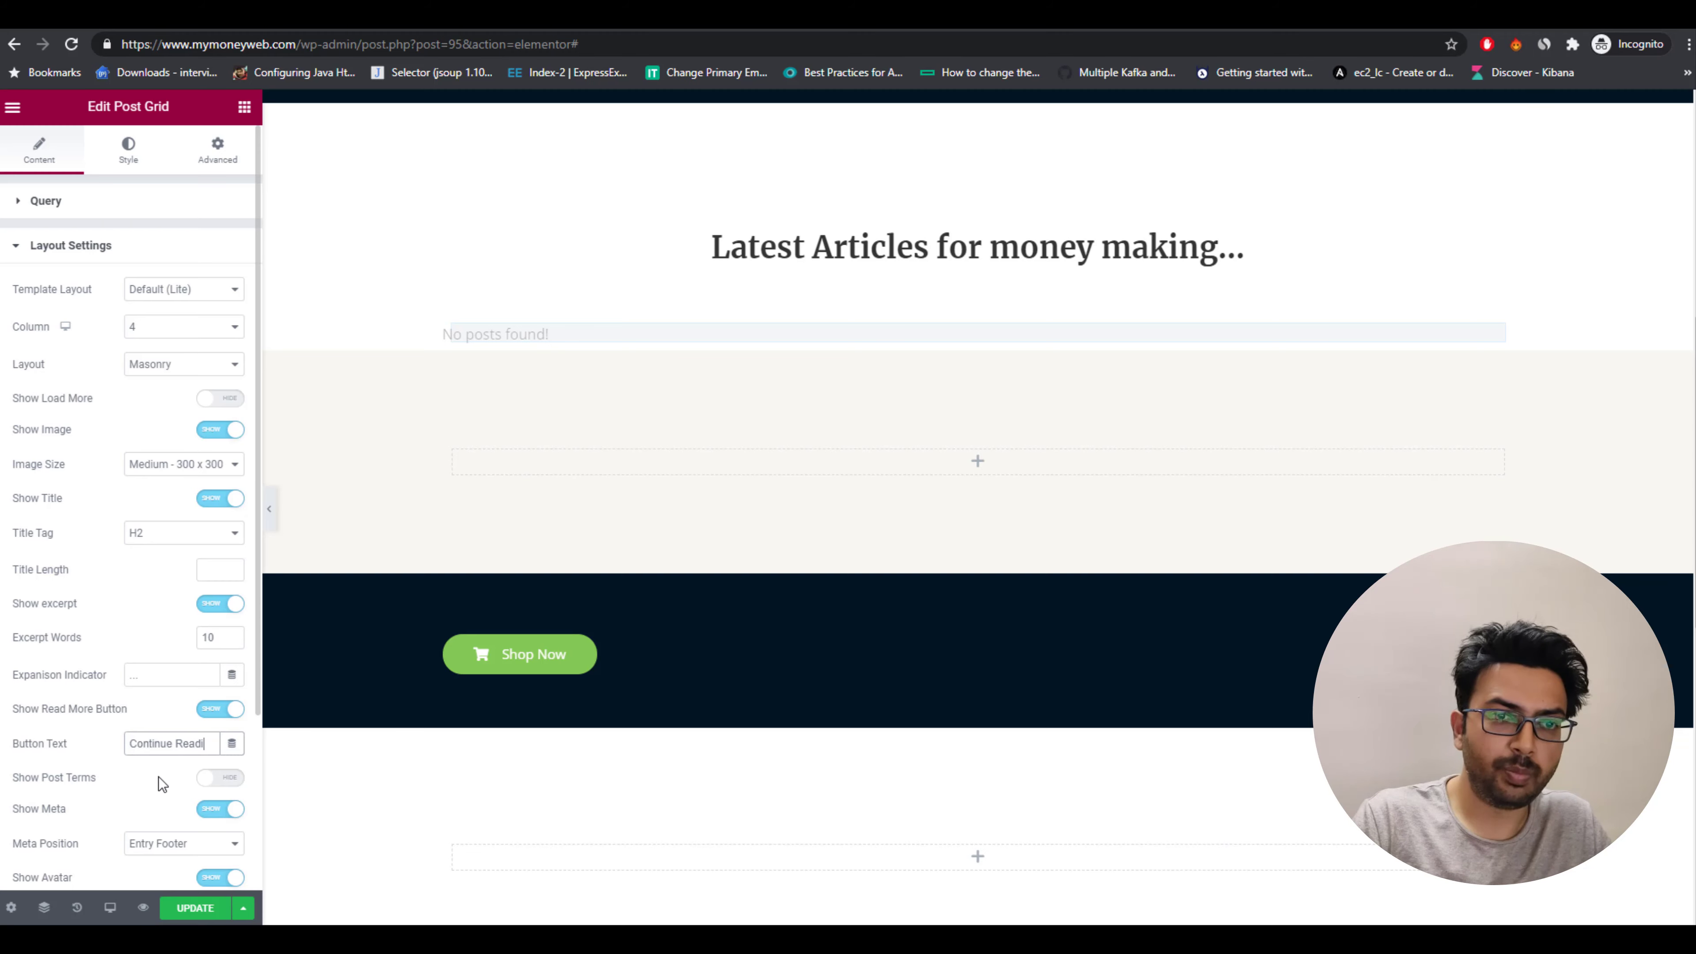
type("ng...")
Turn off Show Meta in the Post Grid's layout settings.
scroll(54, 739, "down", 3)
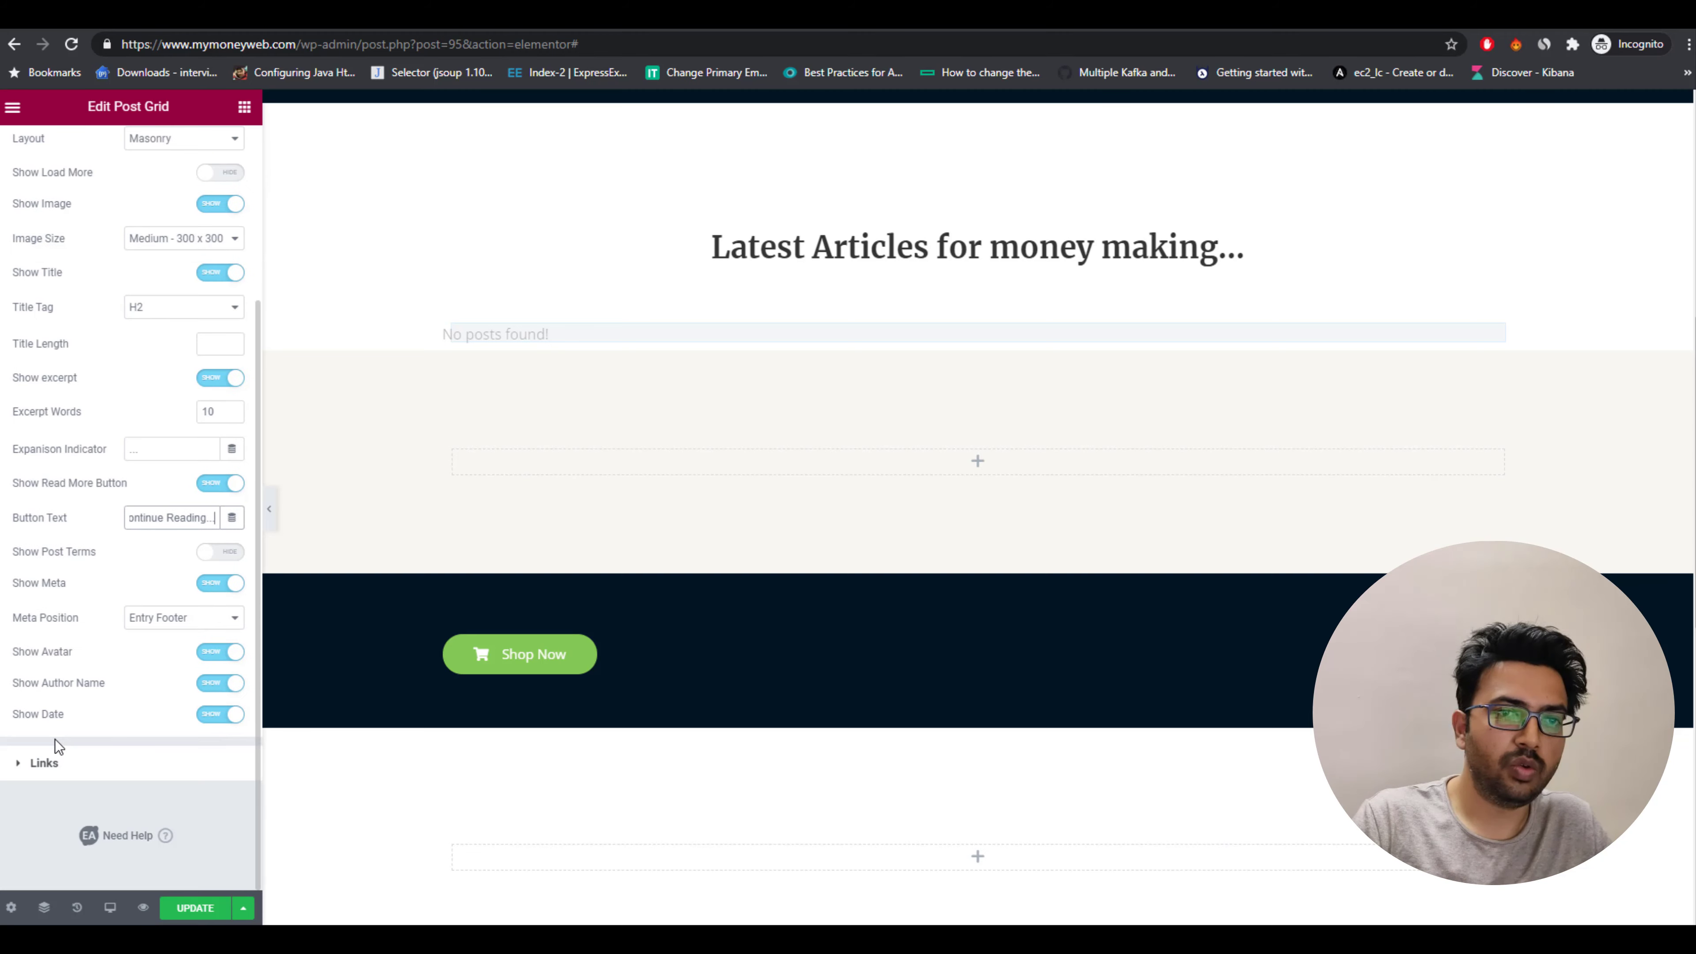
scroll(54, 739, "up", 3)
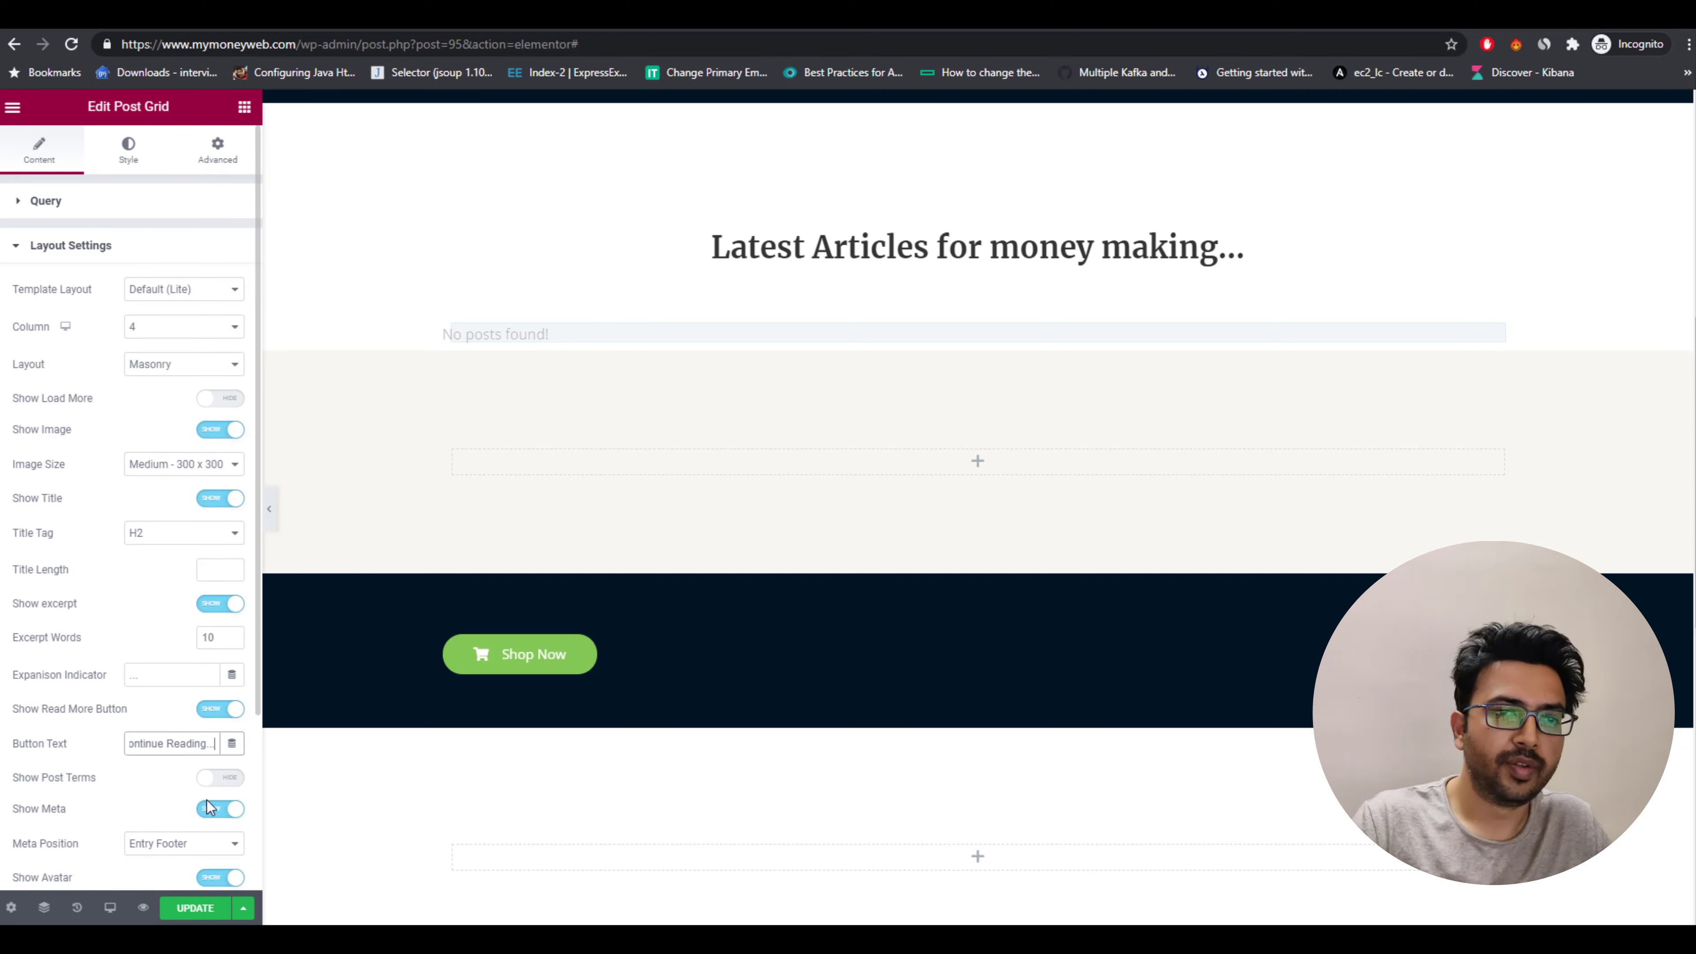
left_click(209, 807)
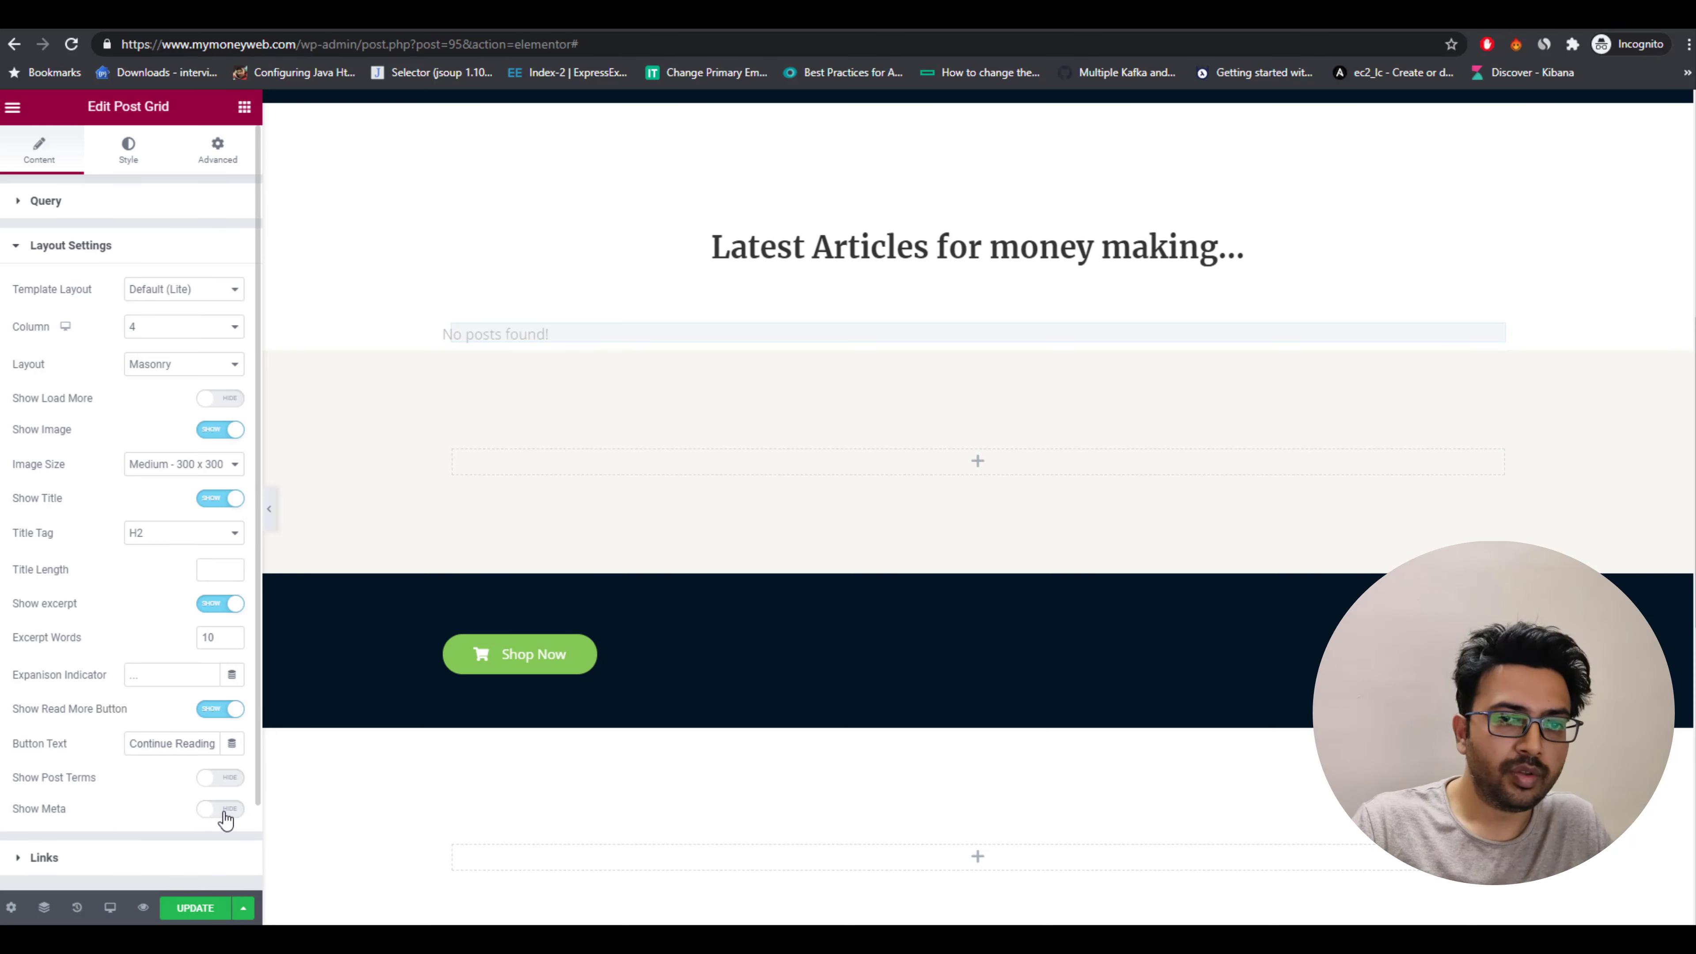
left_click(223, 811)
scroll(100, 805, "down", 3)
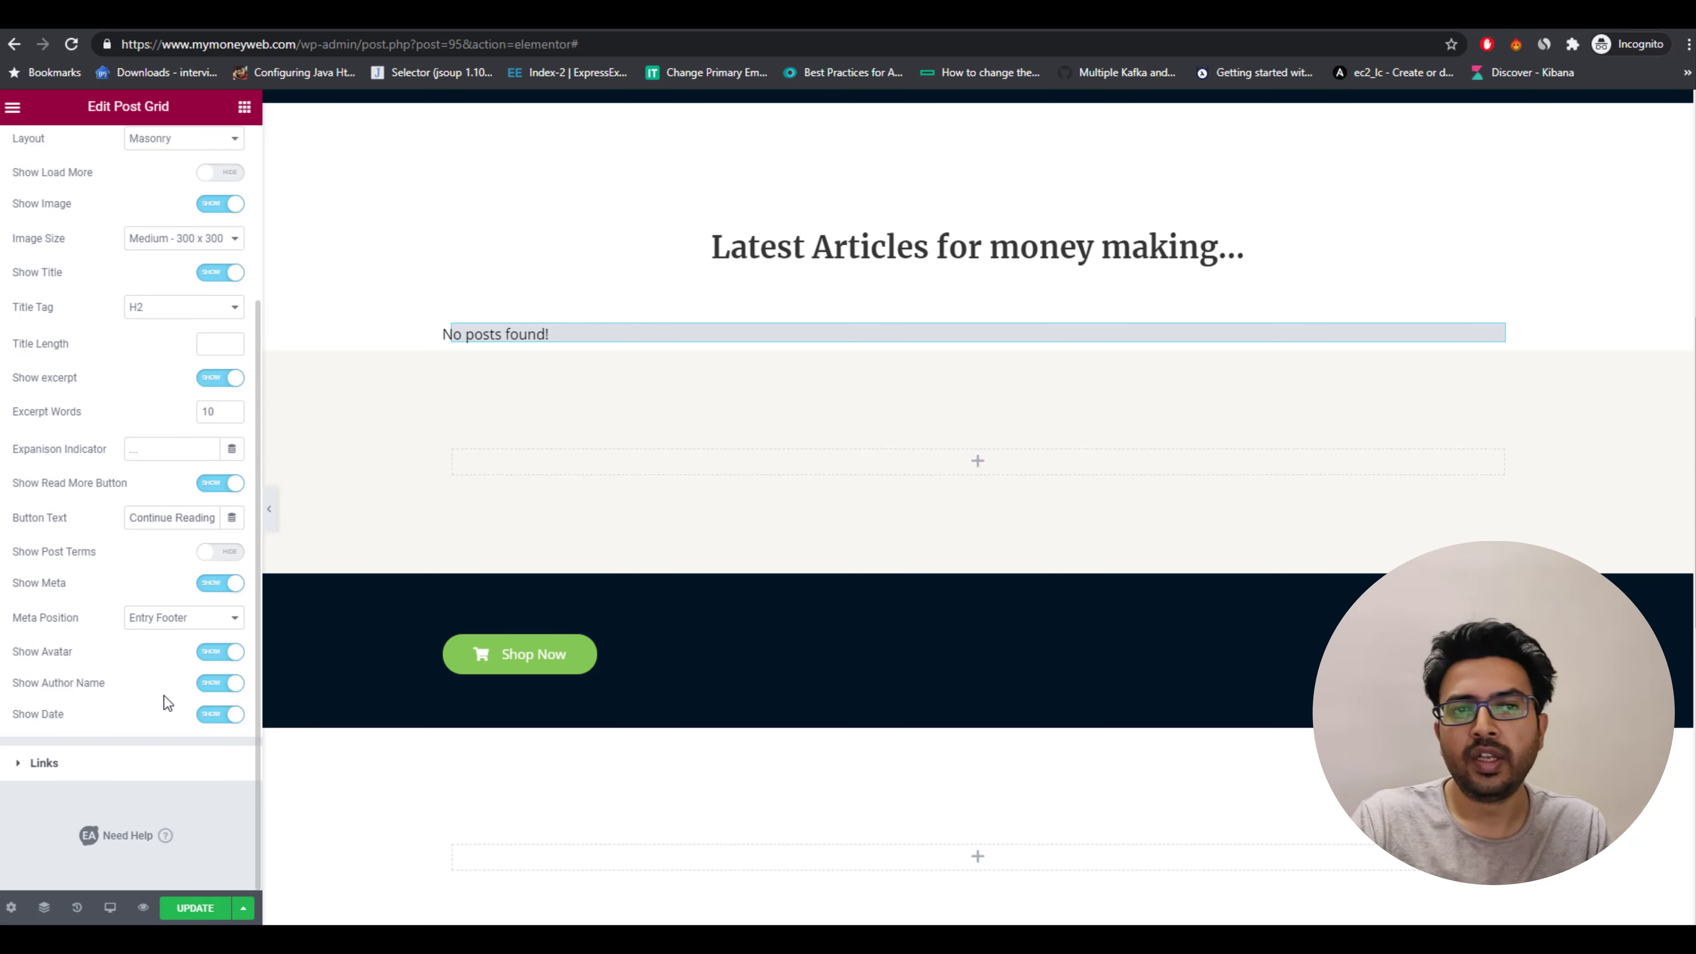
left_click(218, 593)
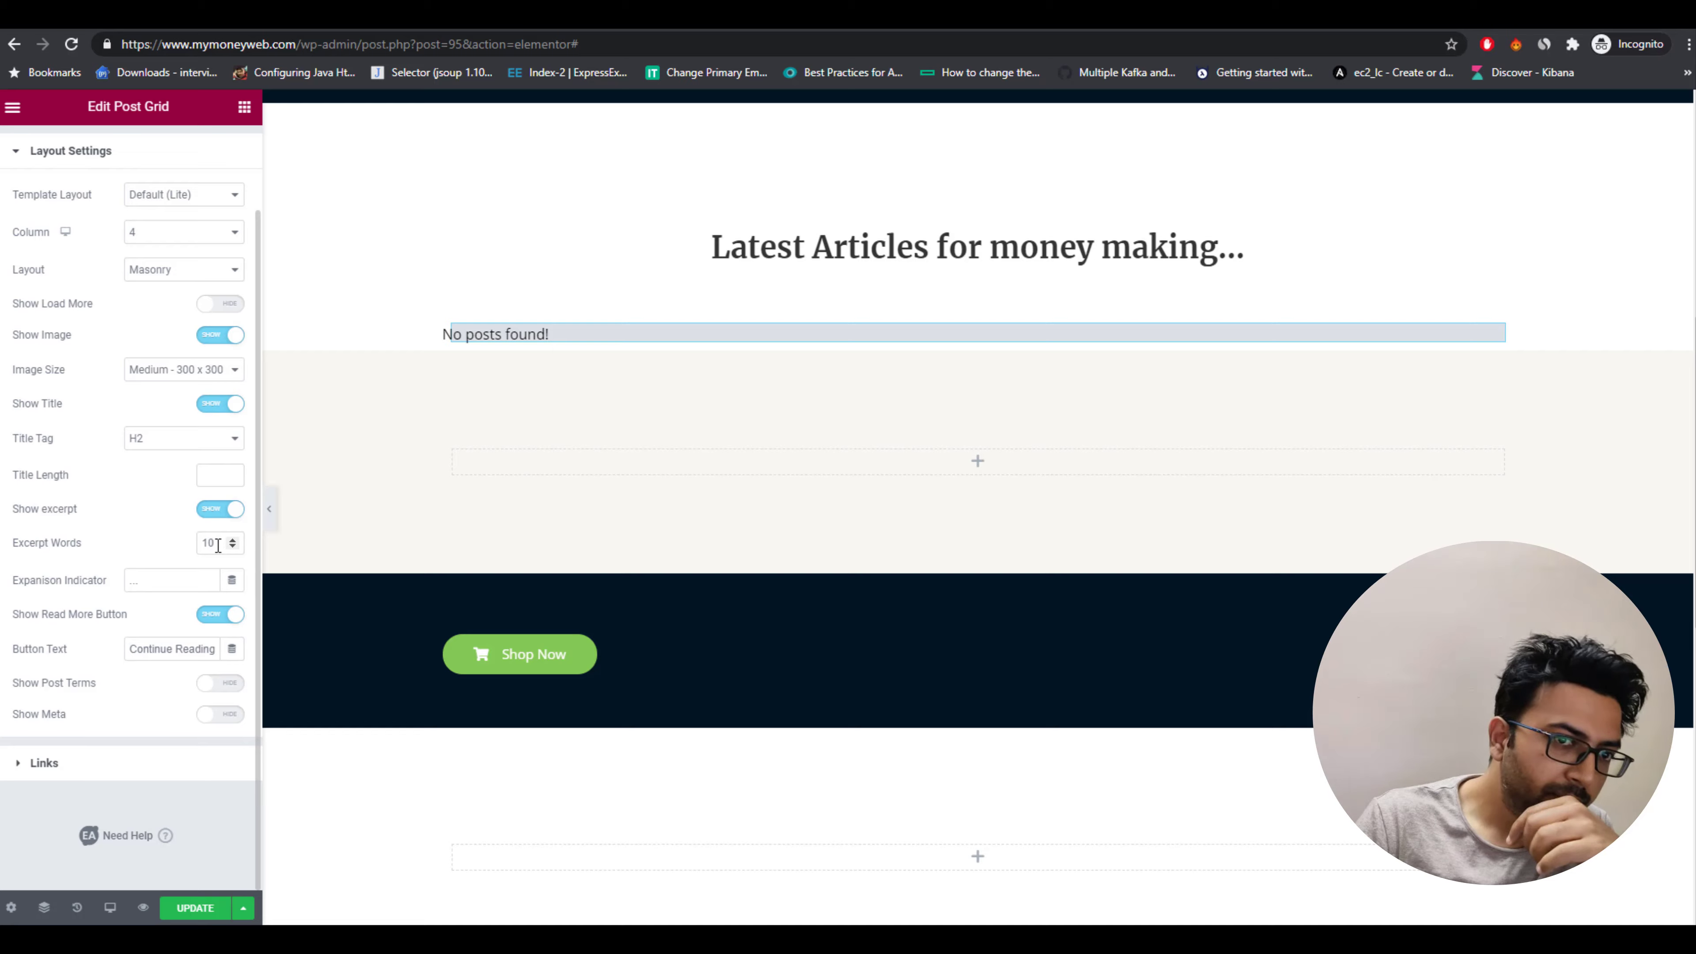
Examine the reference blog's post cards and their Continue Reading links for comparison.
left_click(164, 580)
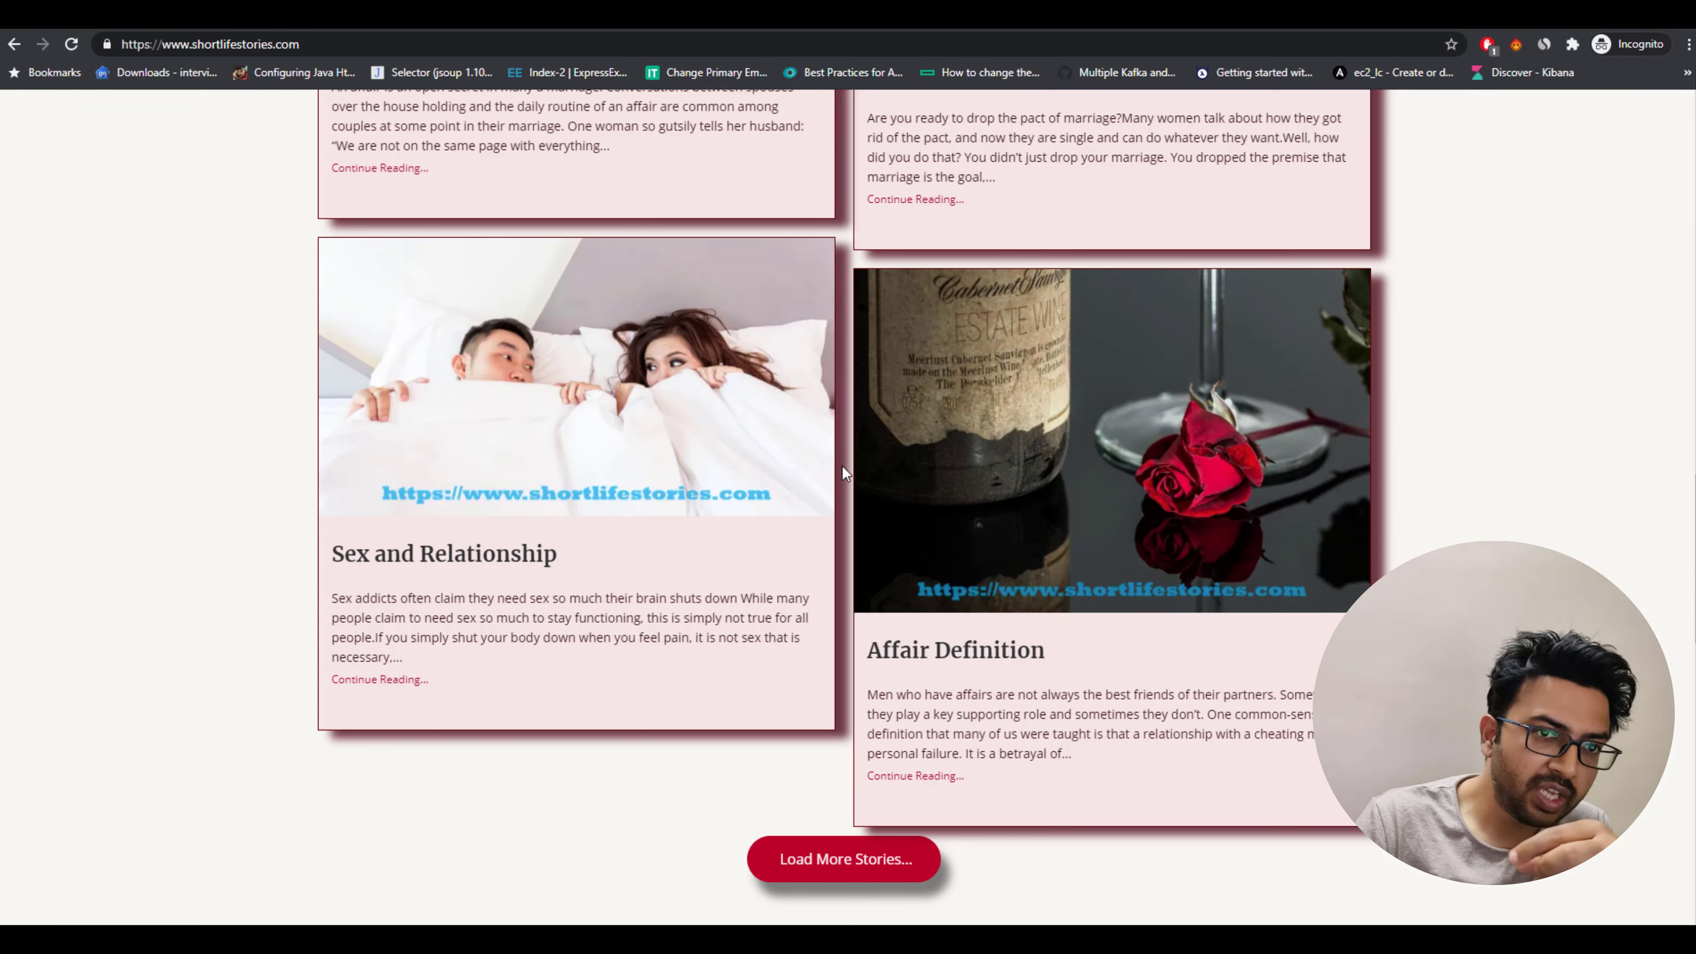
left_click_drag(444, 690, 418, 681)
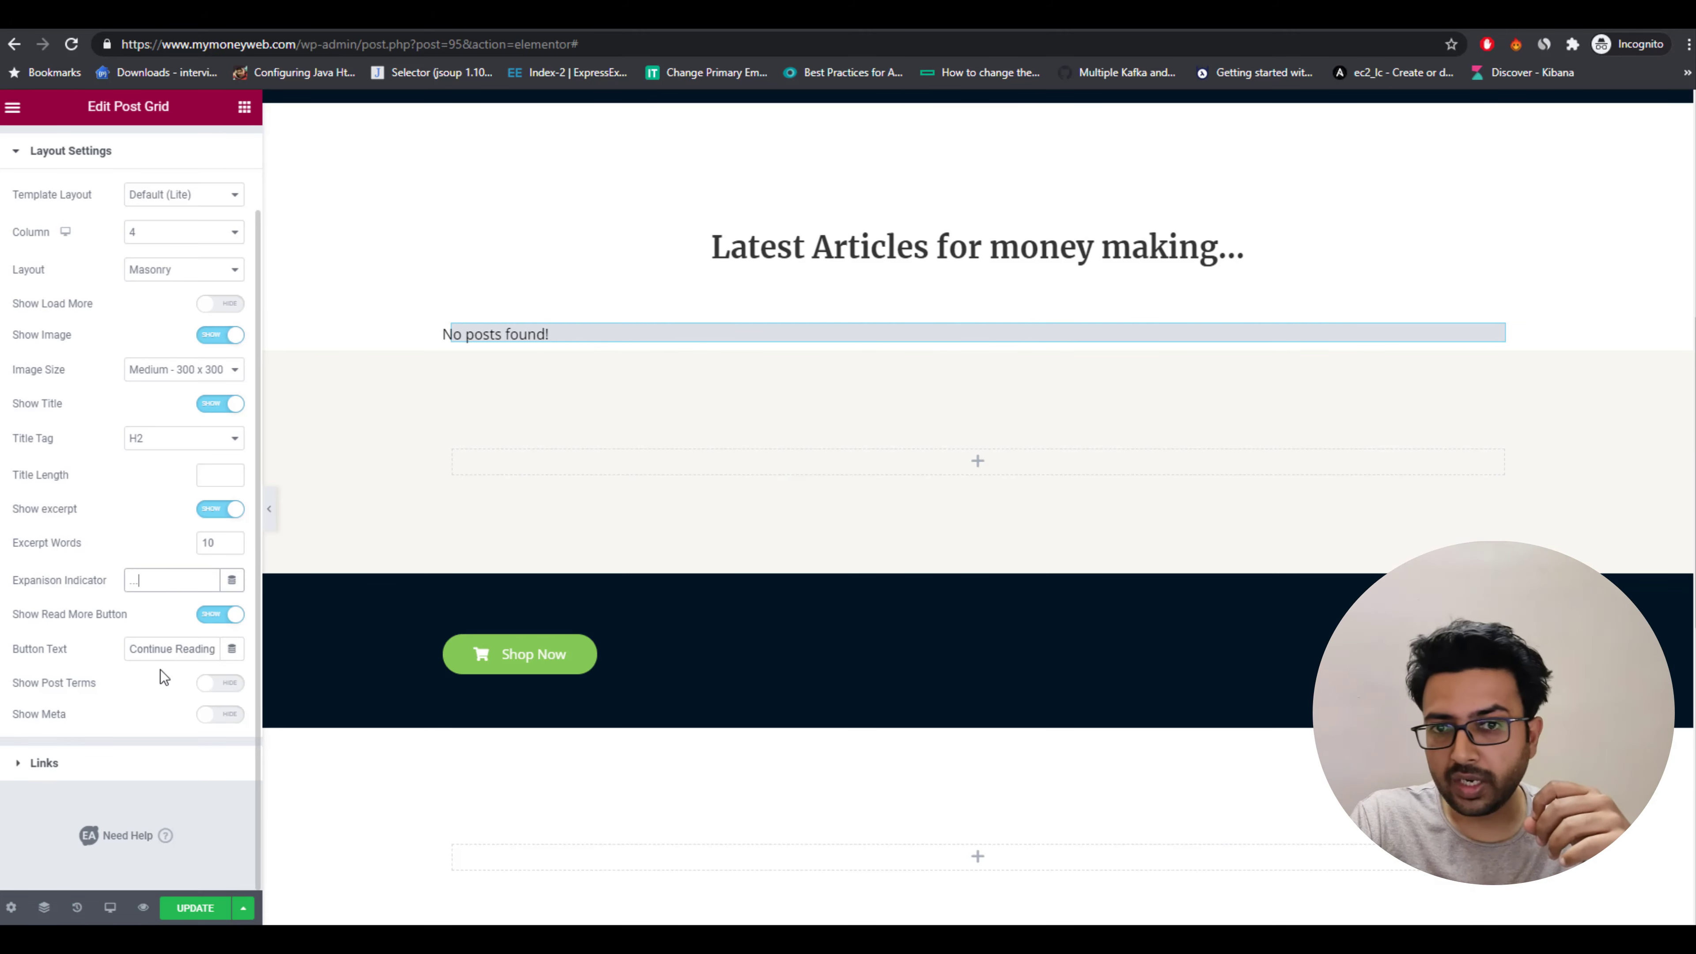
scroll(116, 606, "up", 2)
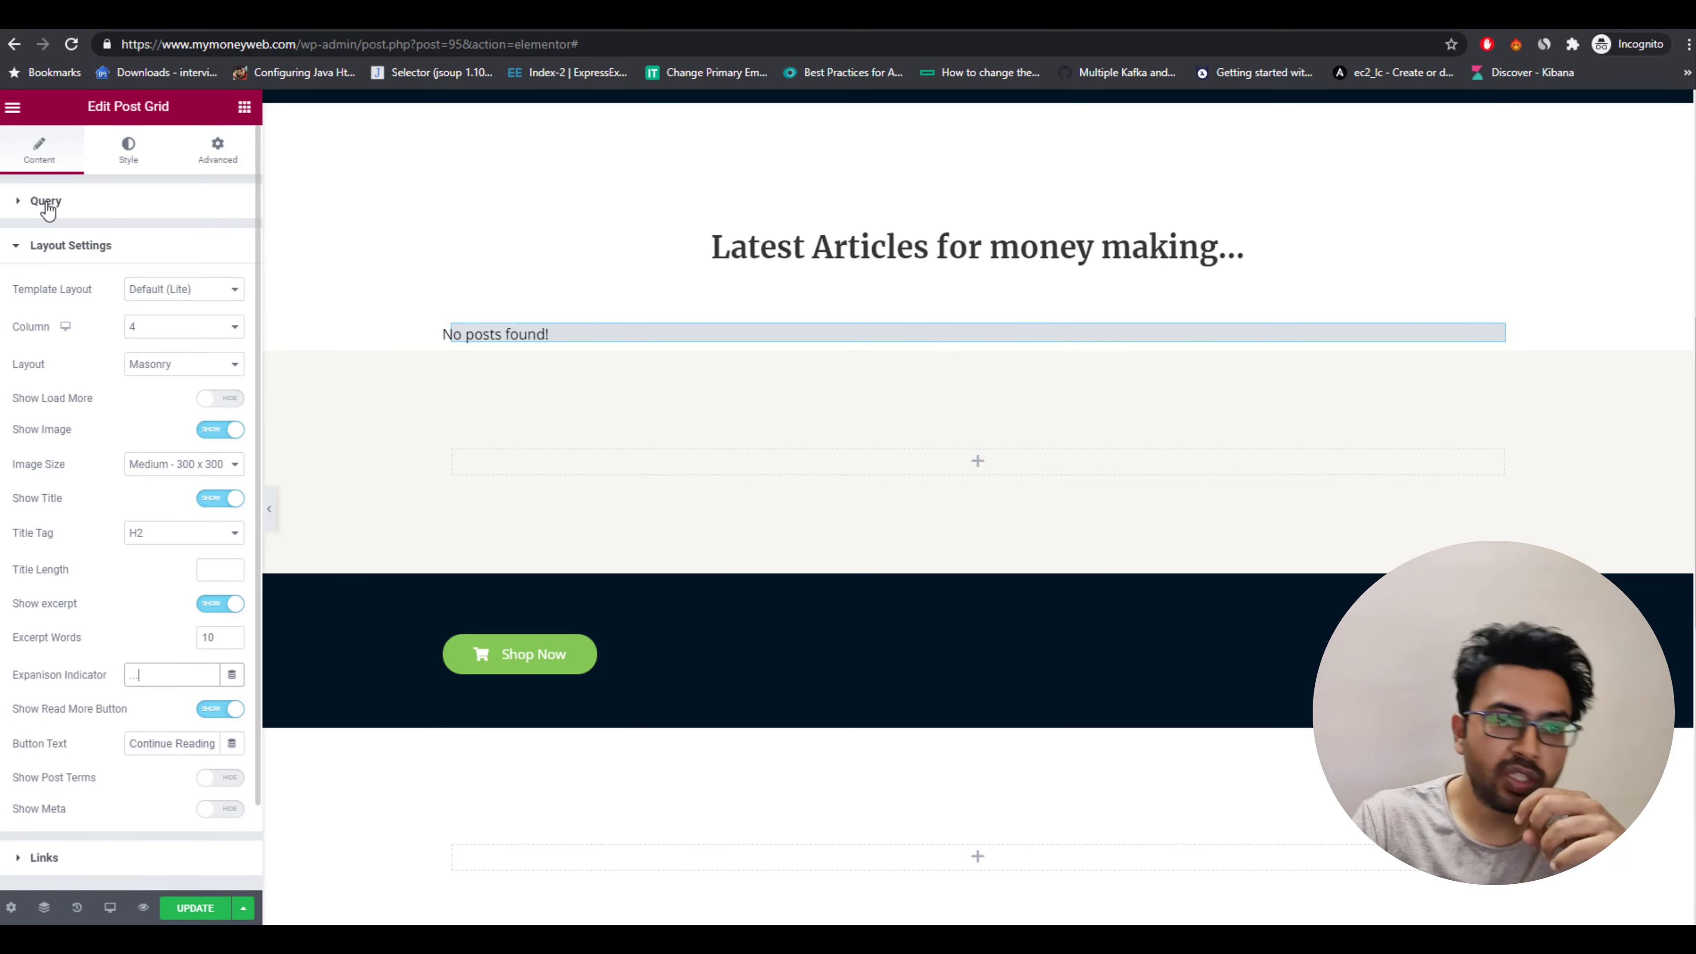
Delete the Shop Now button from the dark banner section.
left_click(607, 667)
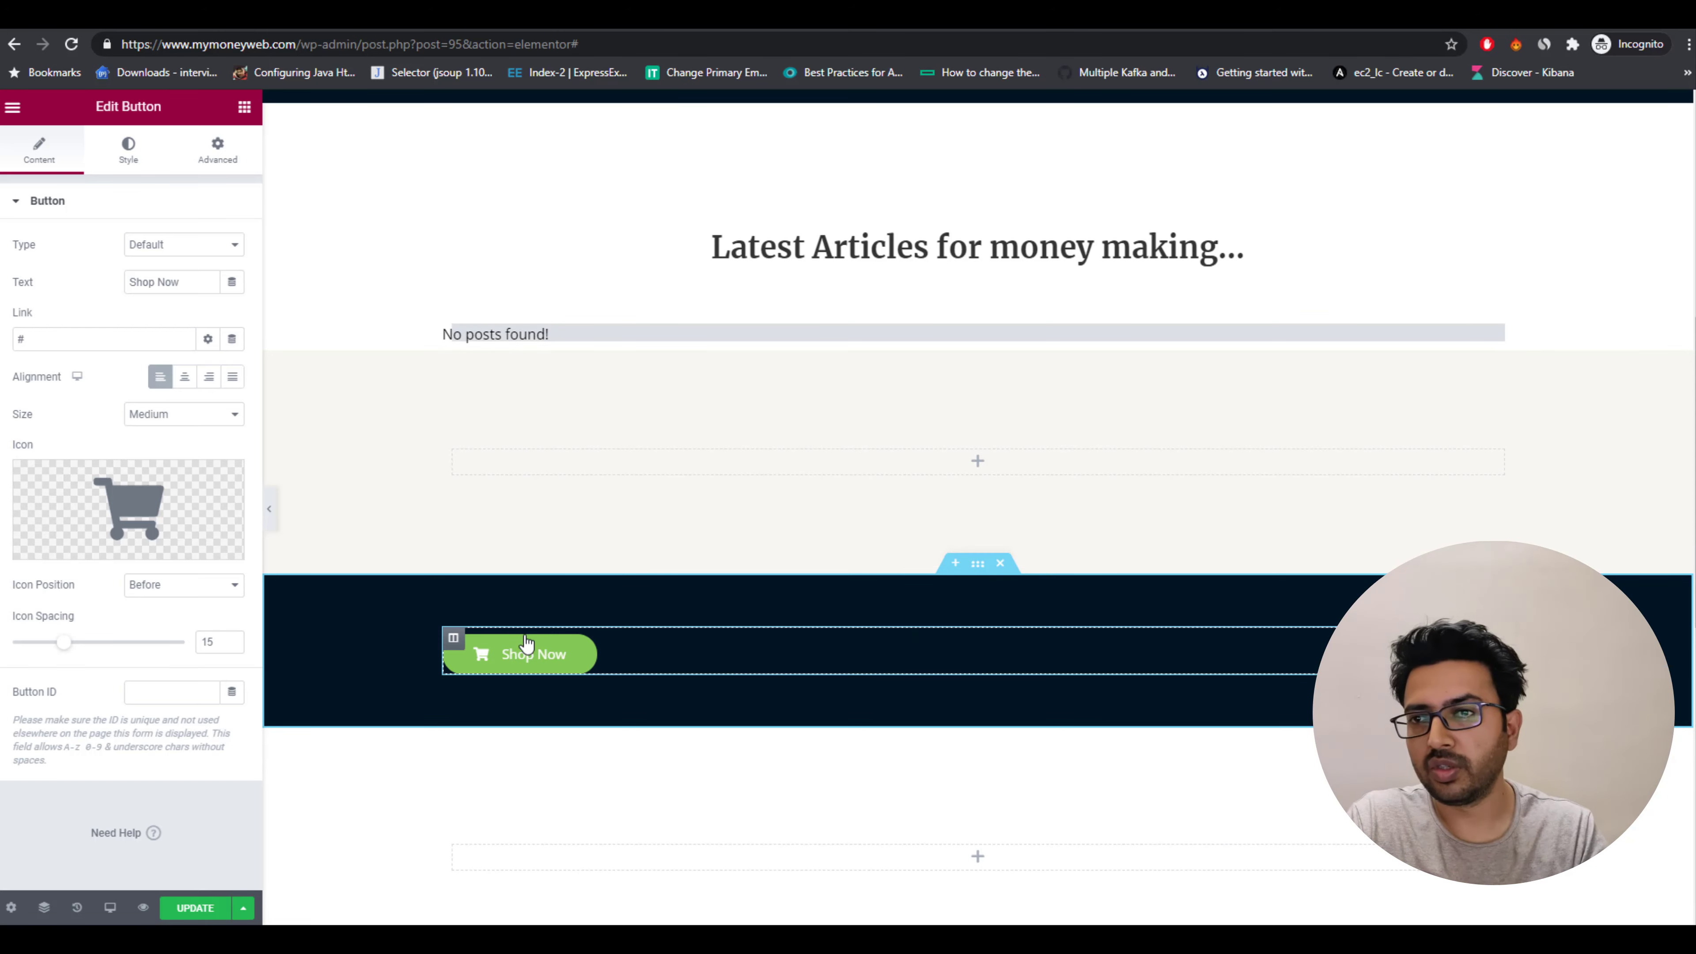
left_click(455, 640)
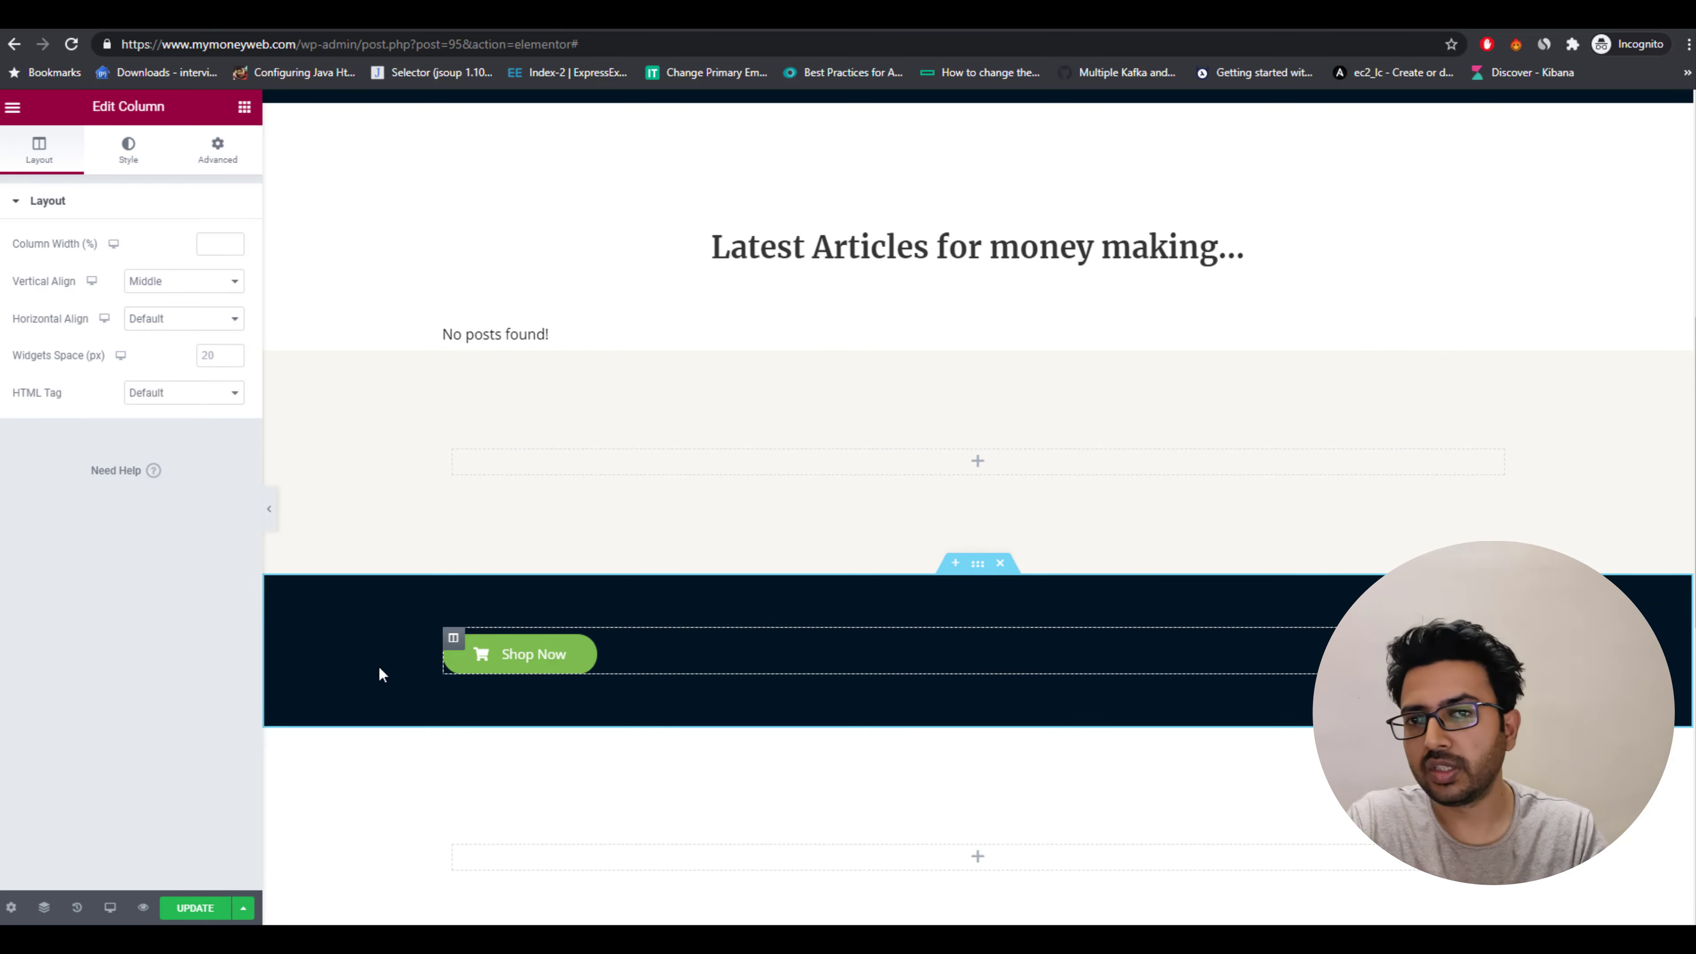
right_click(501, 646)
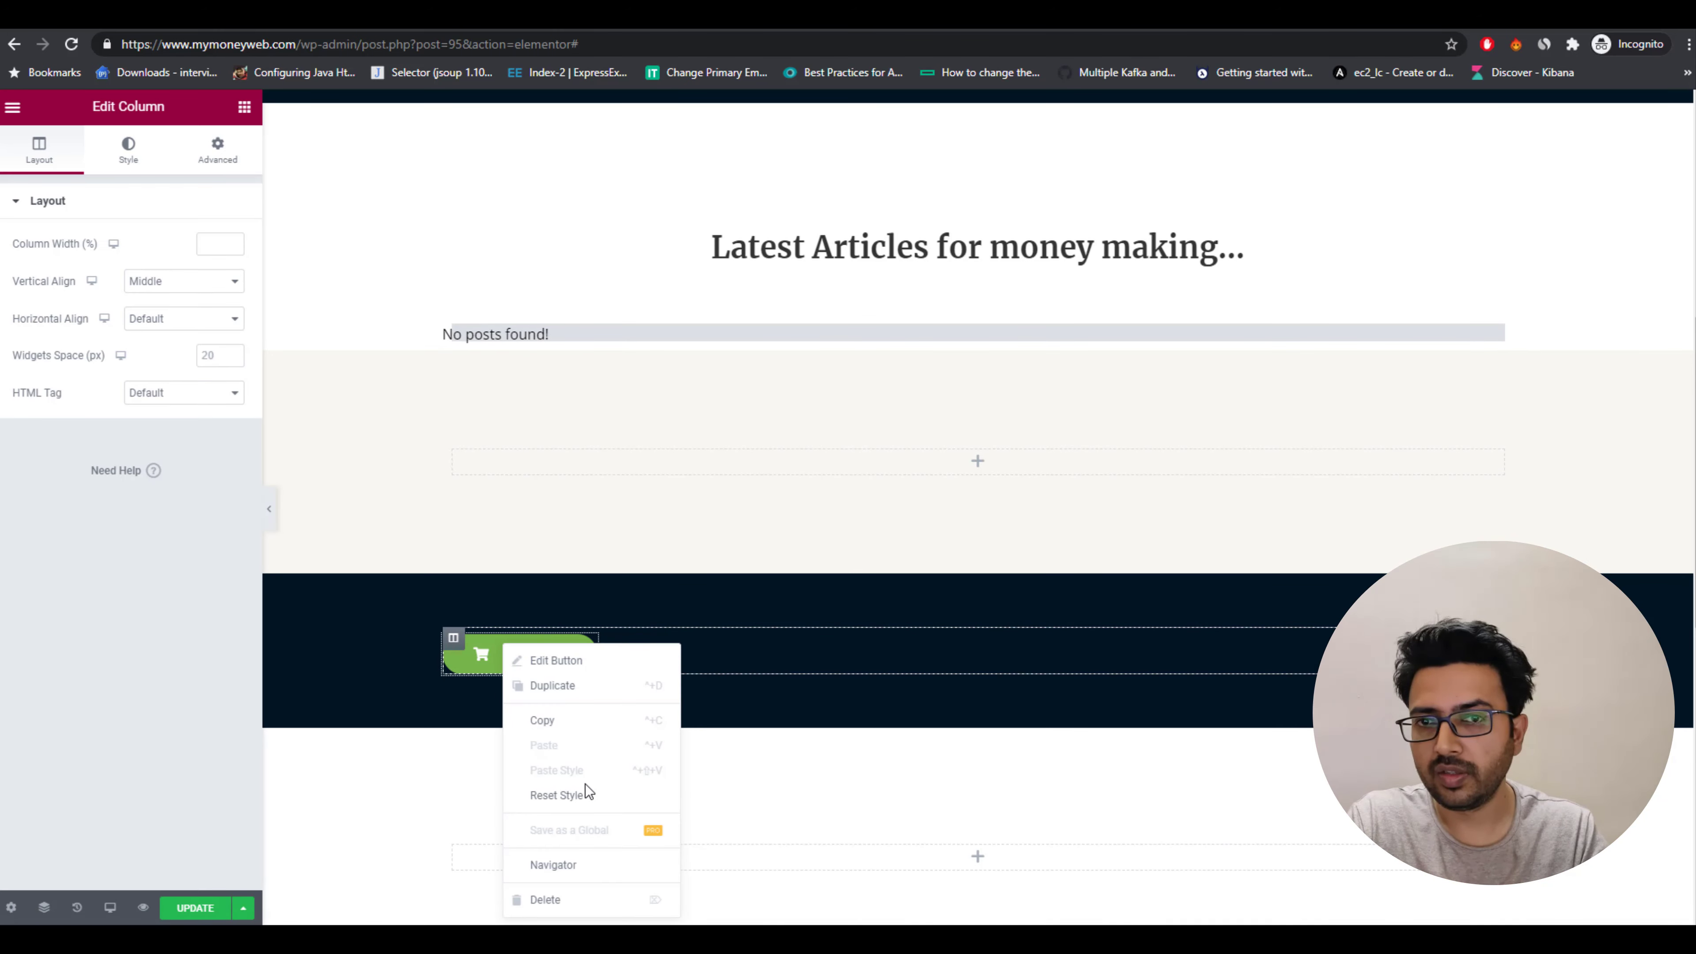
left_click(558, 900)
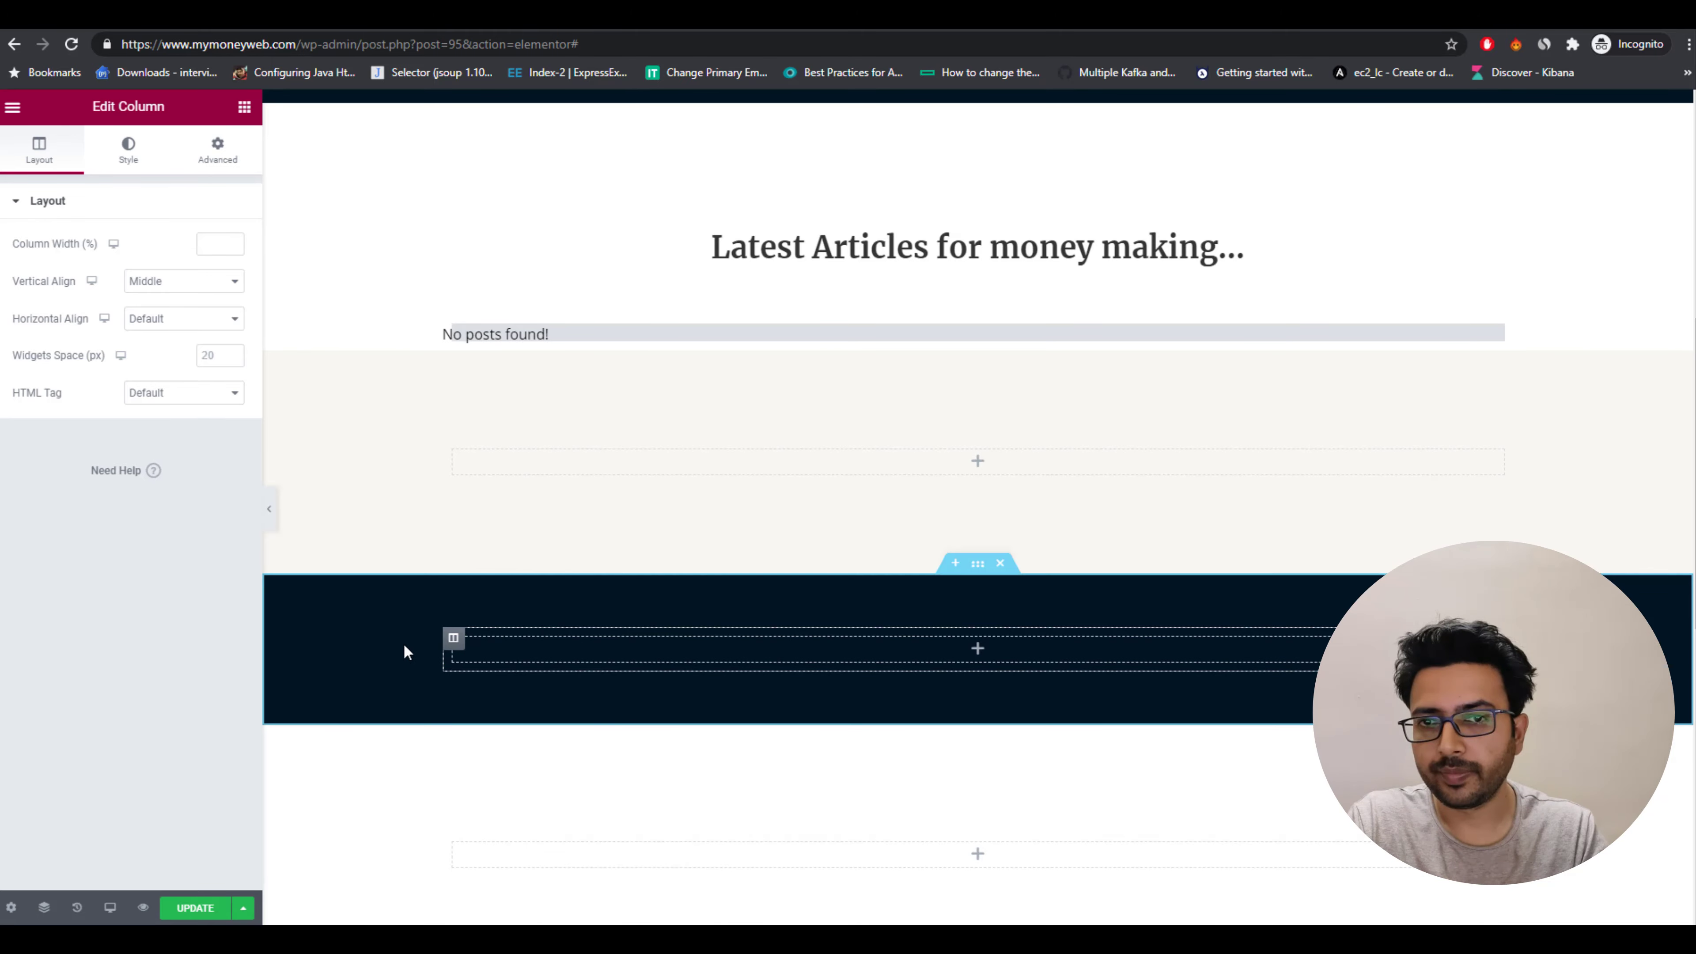
scroll(865, 635, "up", 7)
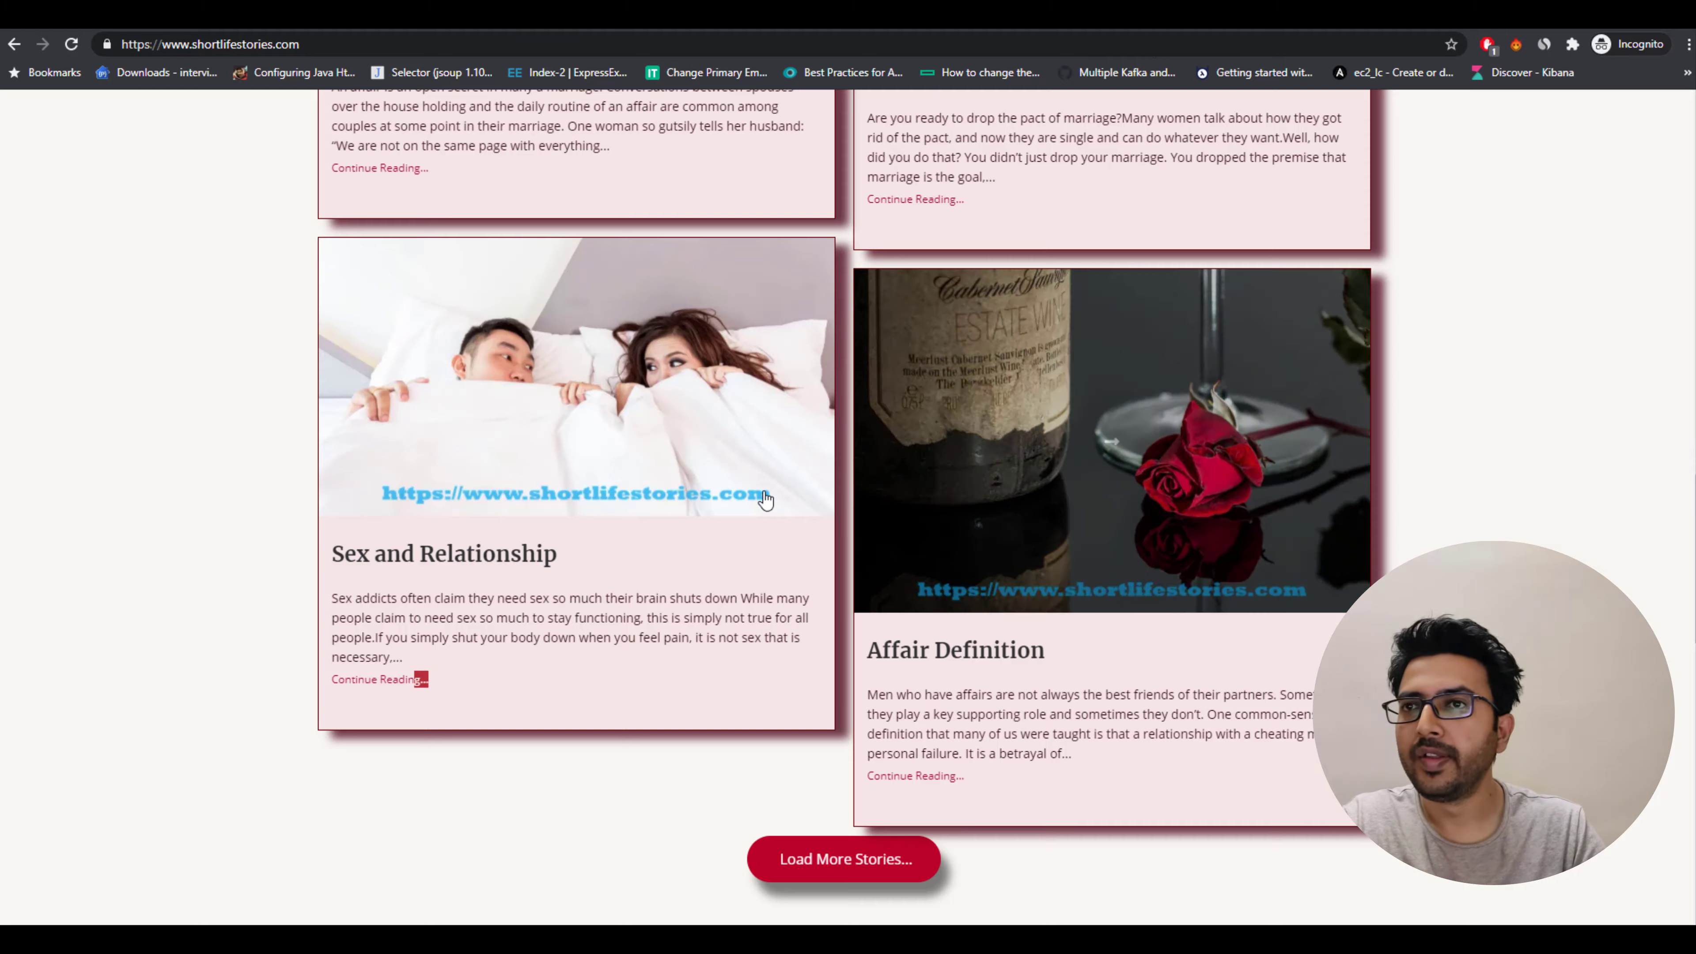
Compare the empty sections below the post grid in the editor with the reference blog's layout.
scroll(768, 492, "up", 15)
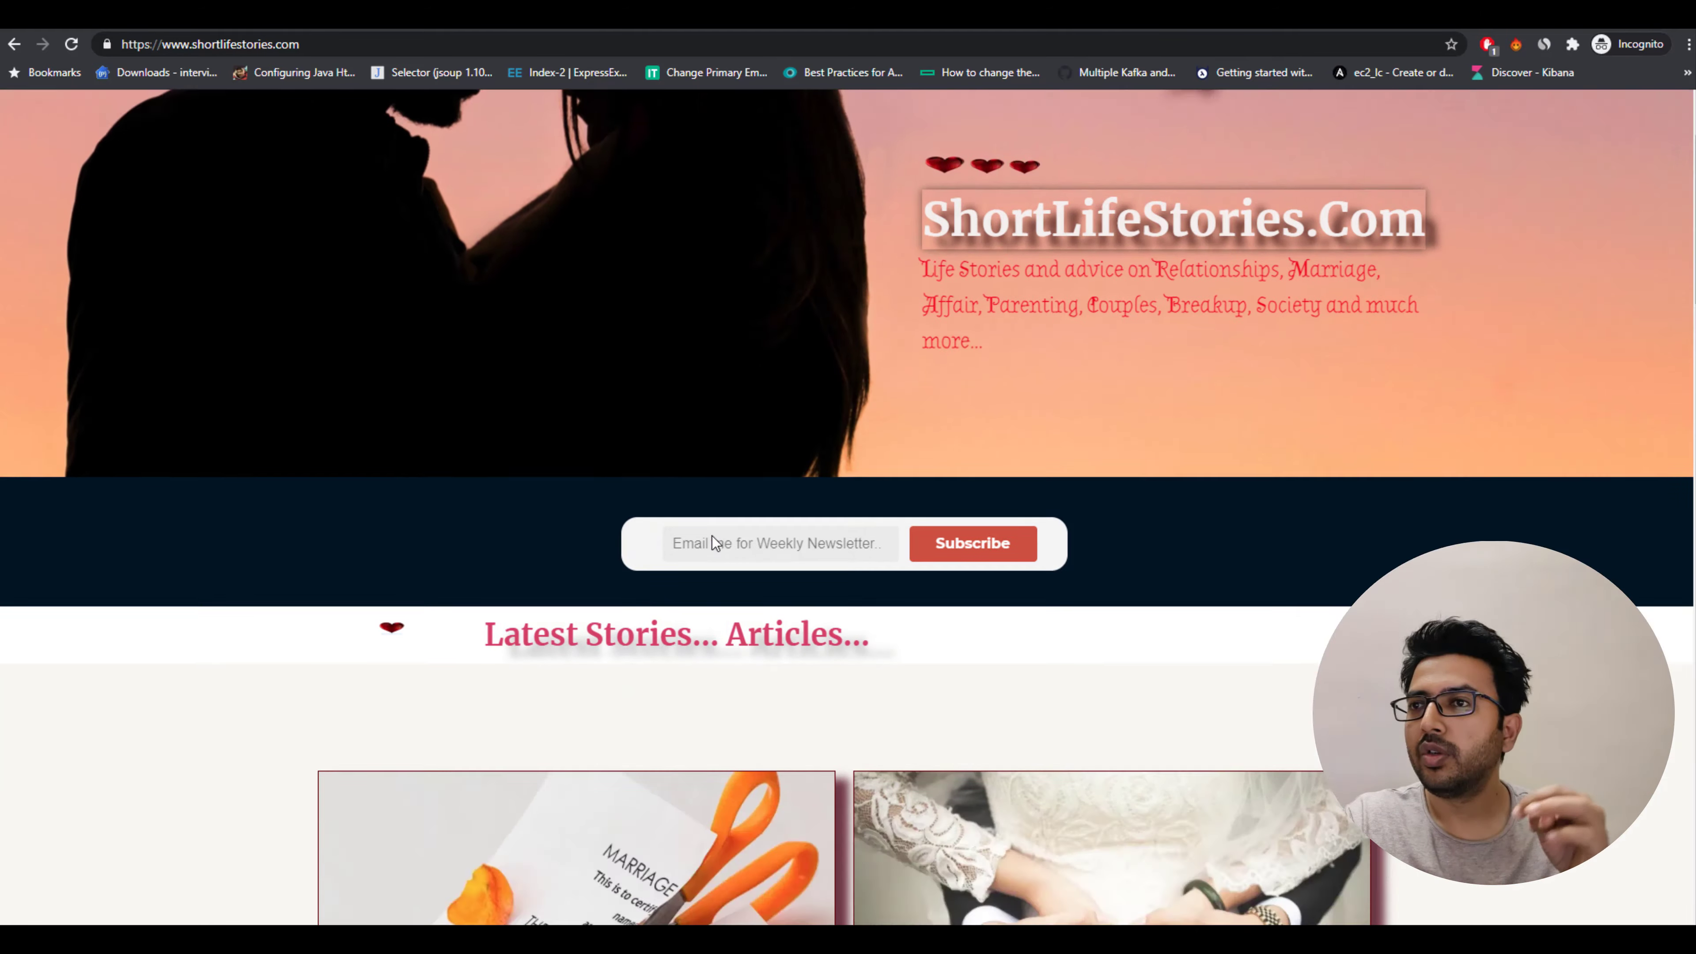
scroll(712, 543, "down", 6)
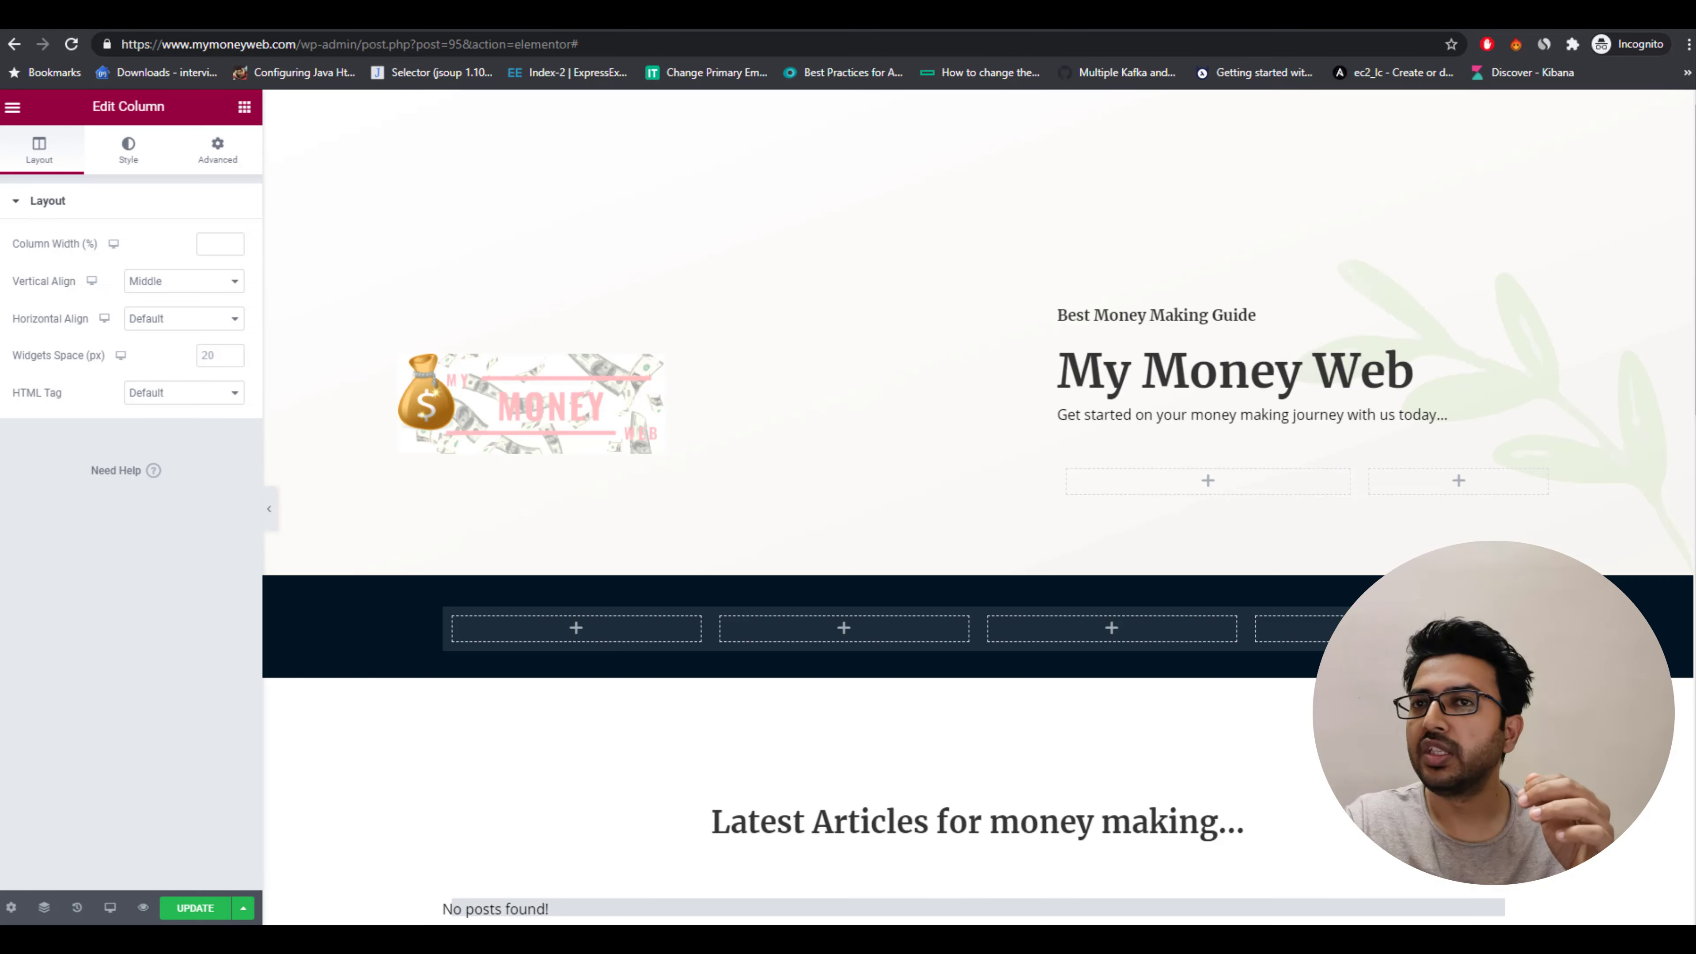
scroll(768, 795, "down", 7)
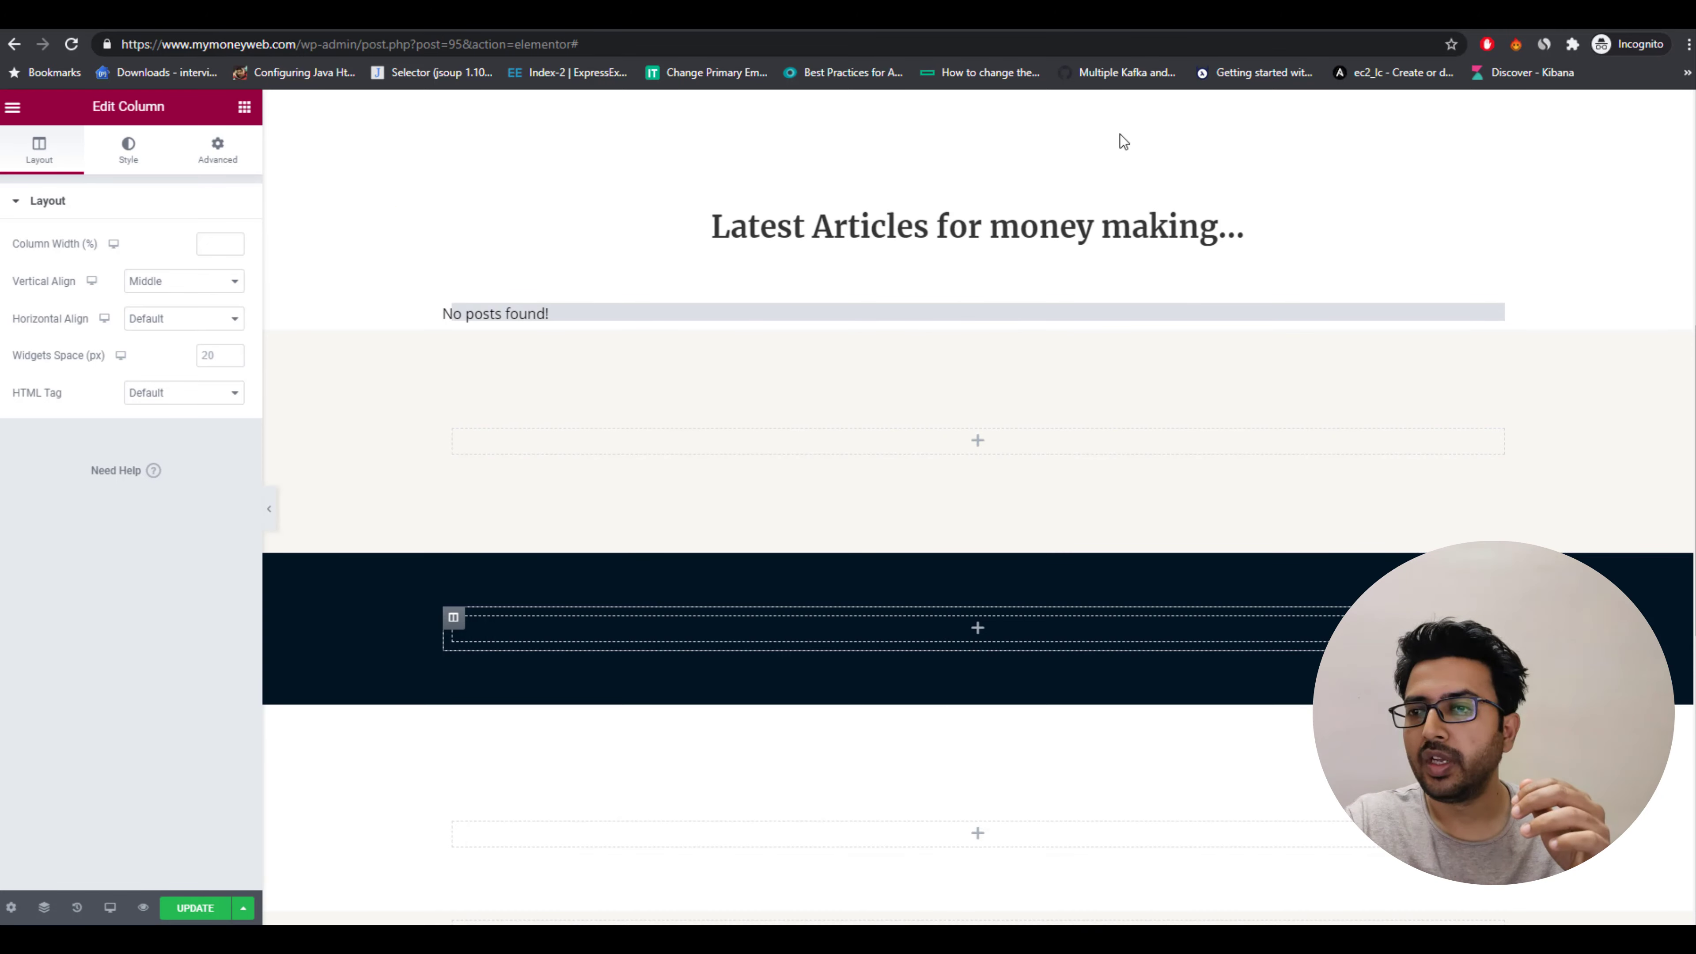
left_click(1002, 446)
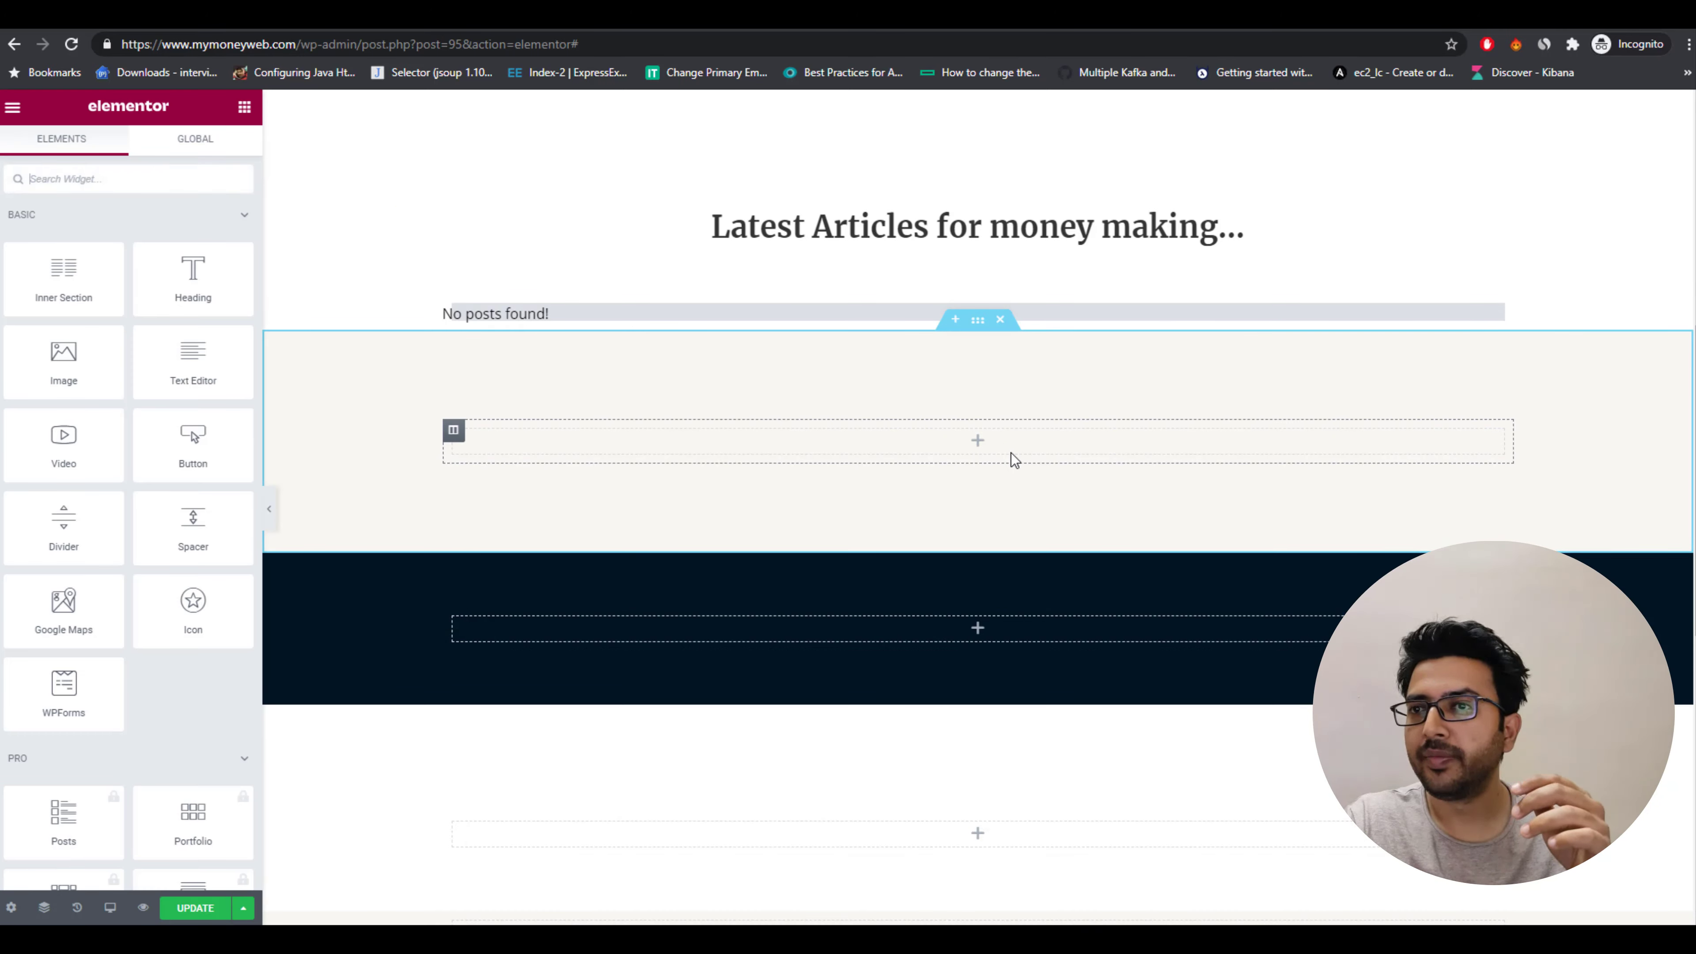
right_click(1011, 454)
left_click(1045, 467)
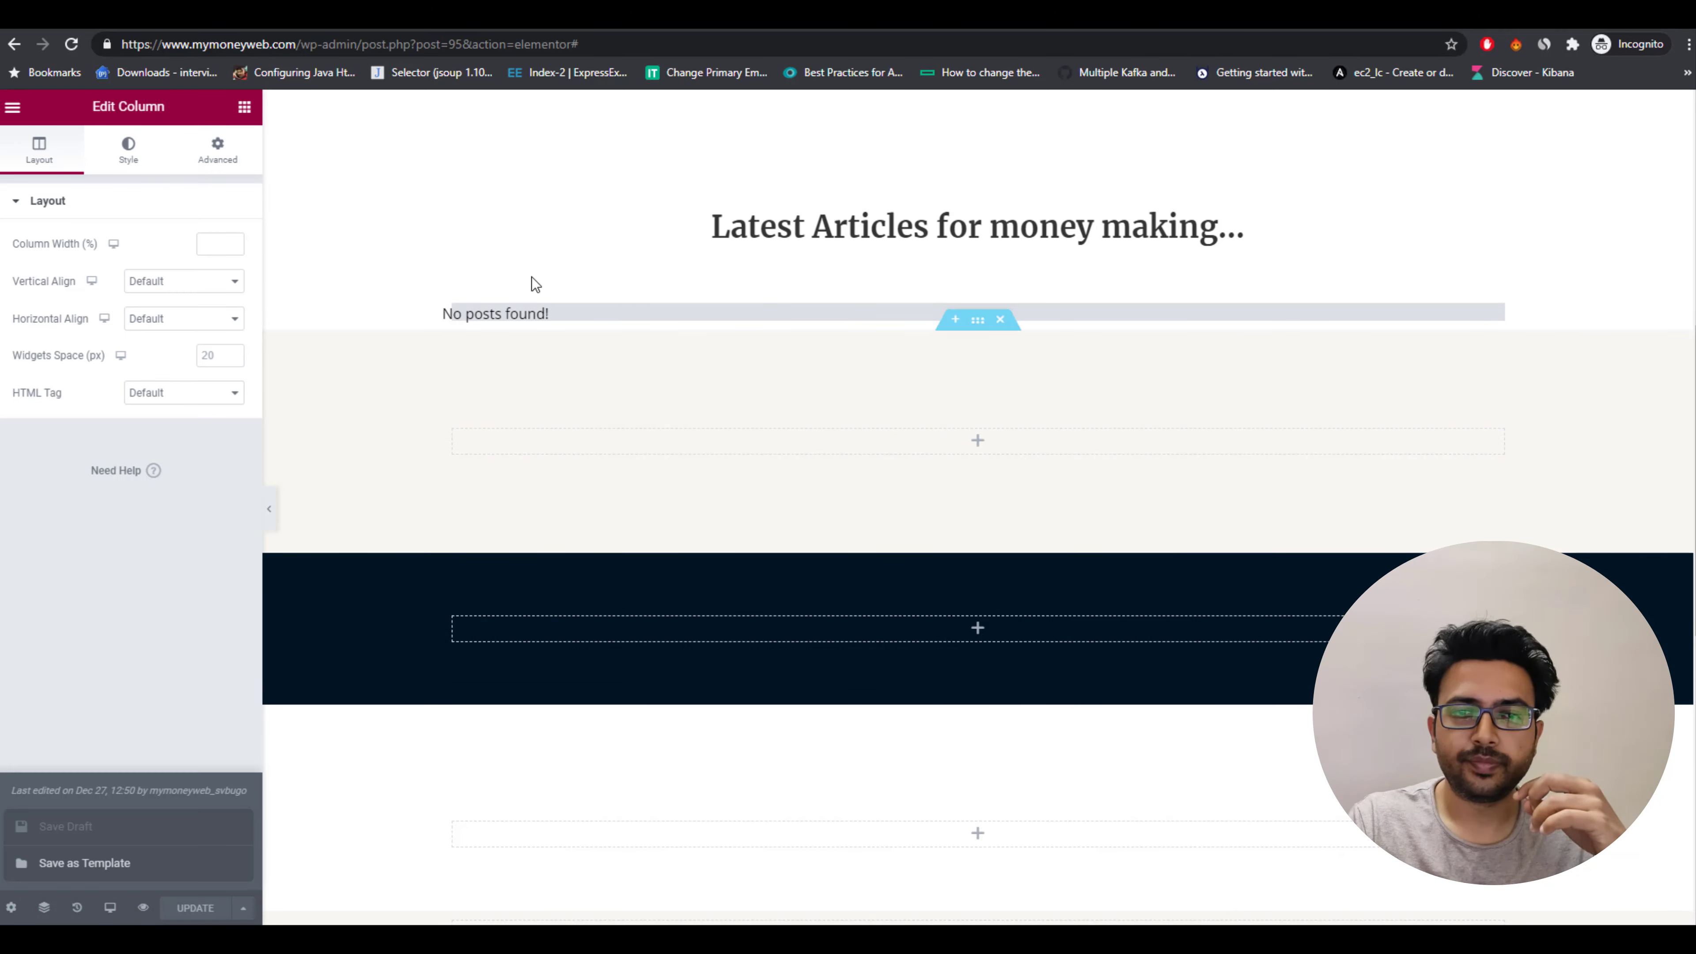
left_click(876, 48)
left_click_drag(297, 45, 123, 29)
key("ctrl+c")
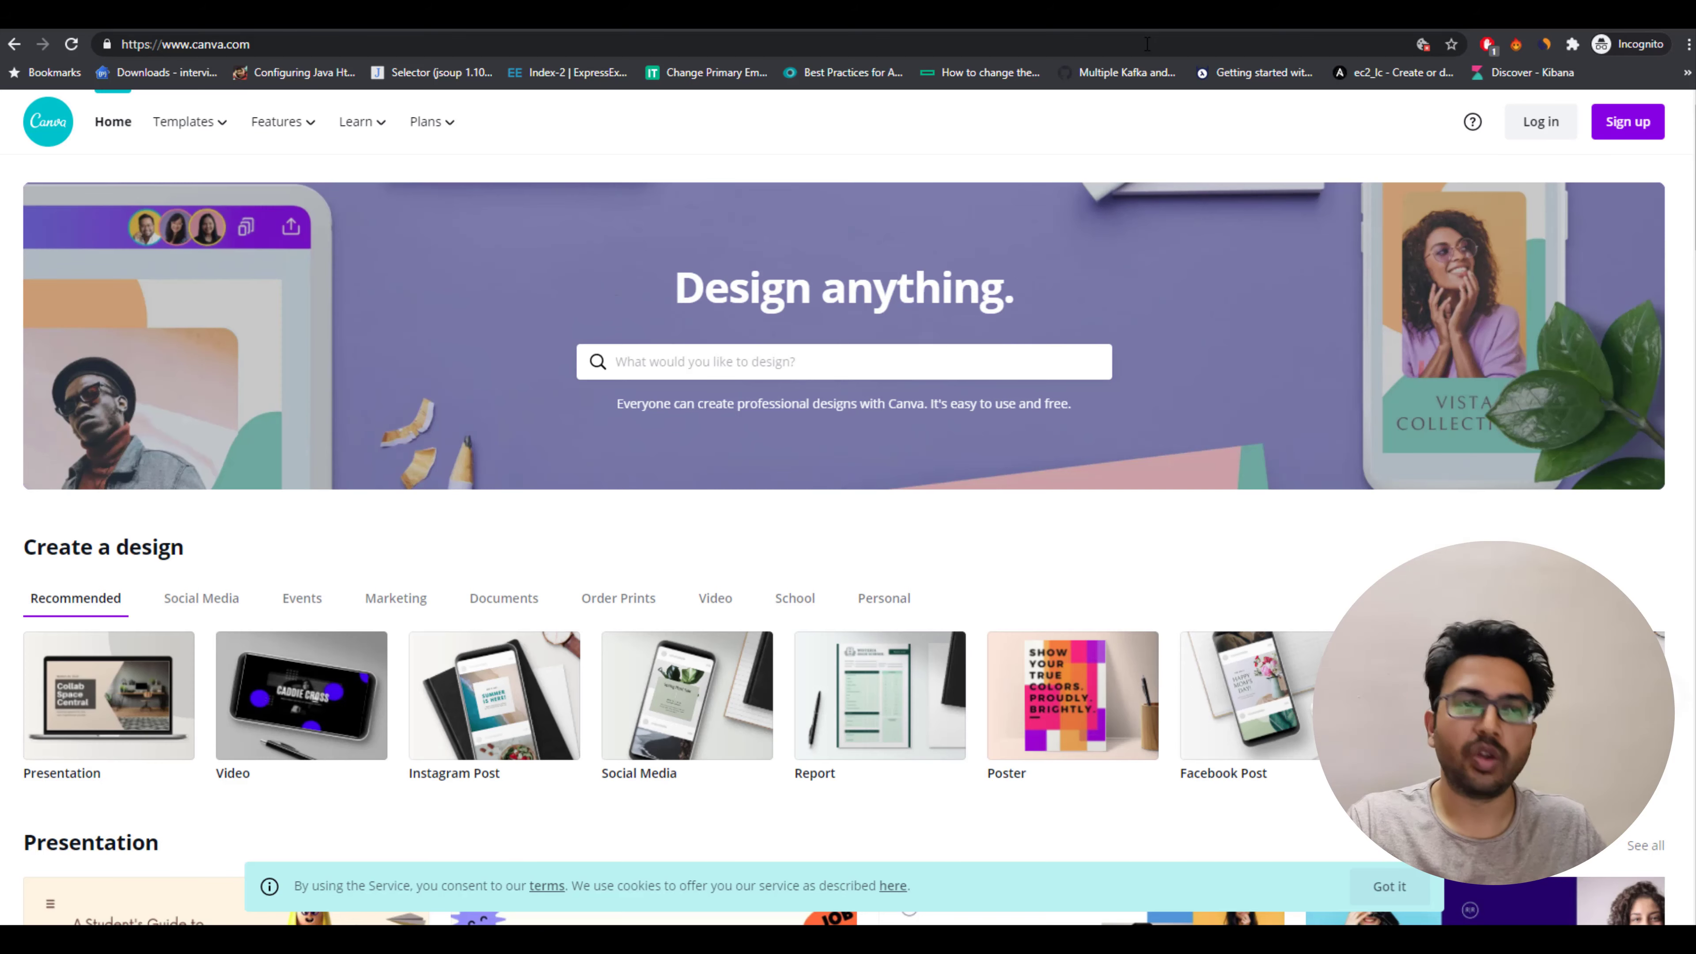
left_click(1147, 45)
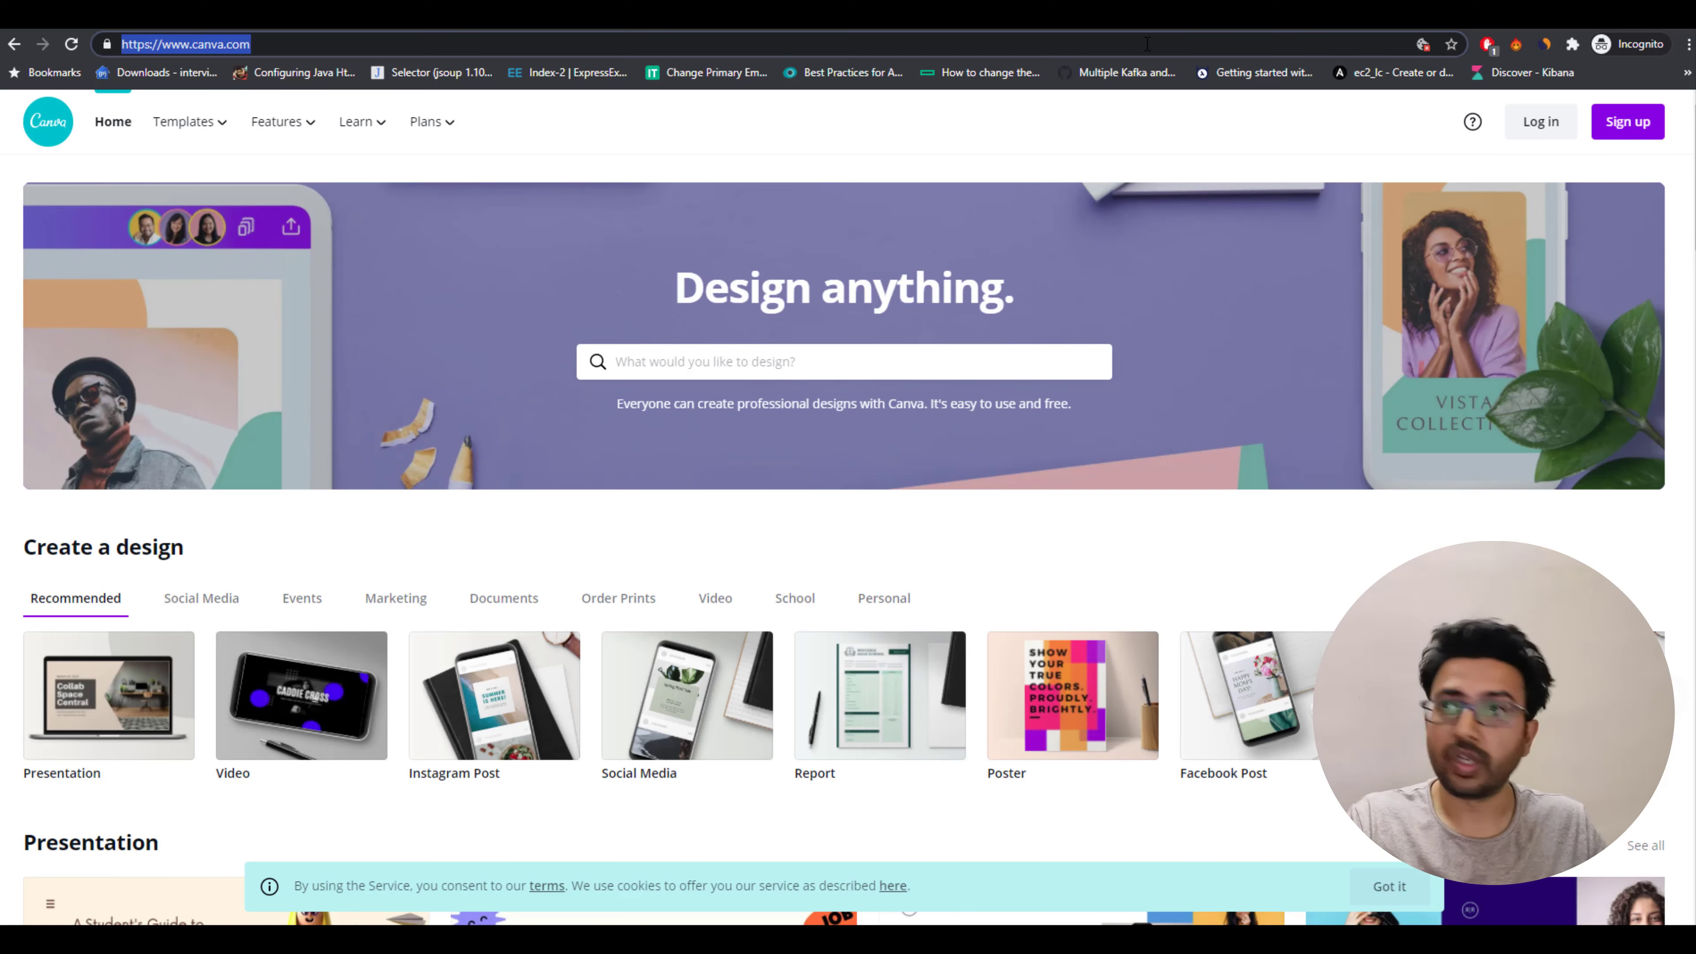
key("ctrl+v")
key("Return")
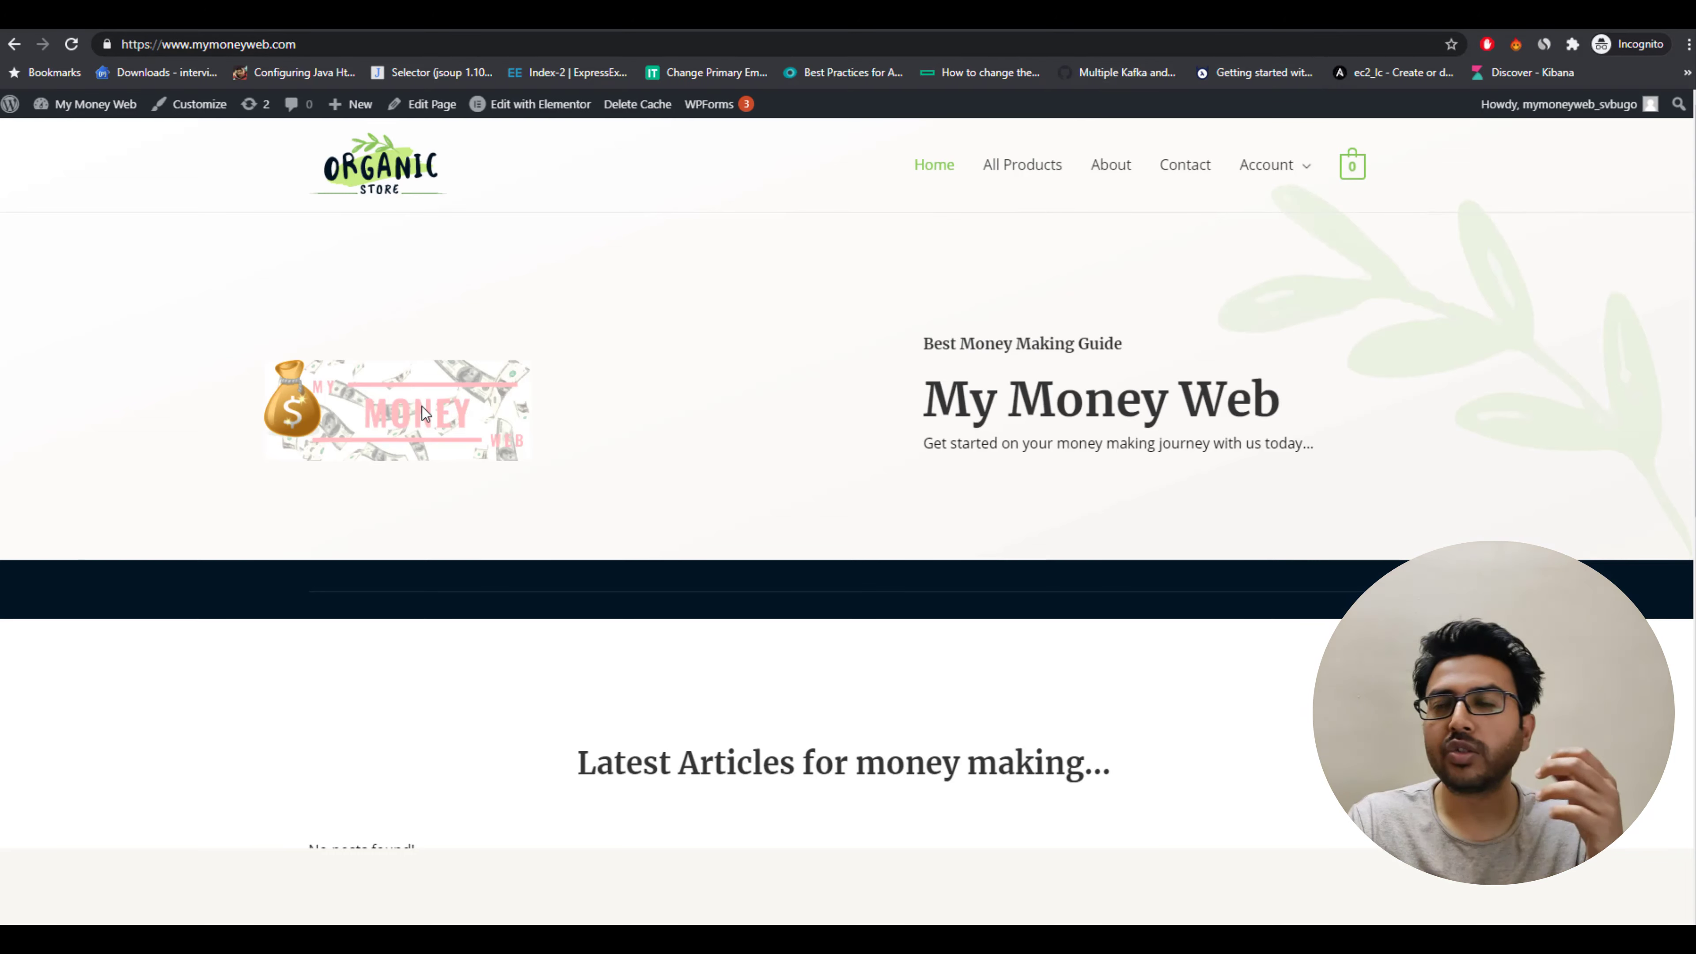
scroll(422, 406, "down", 7)
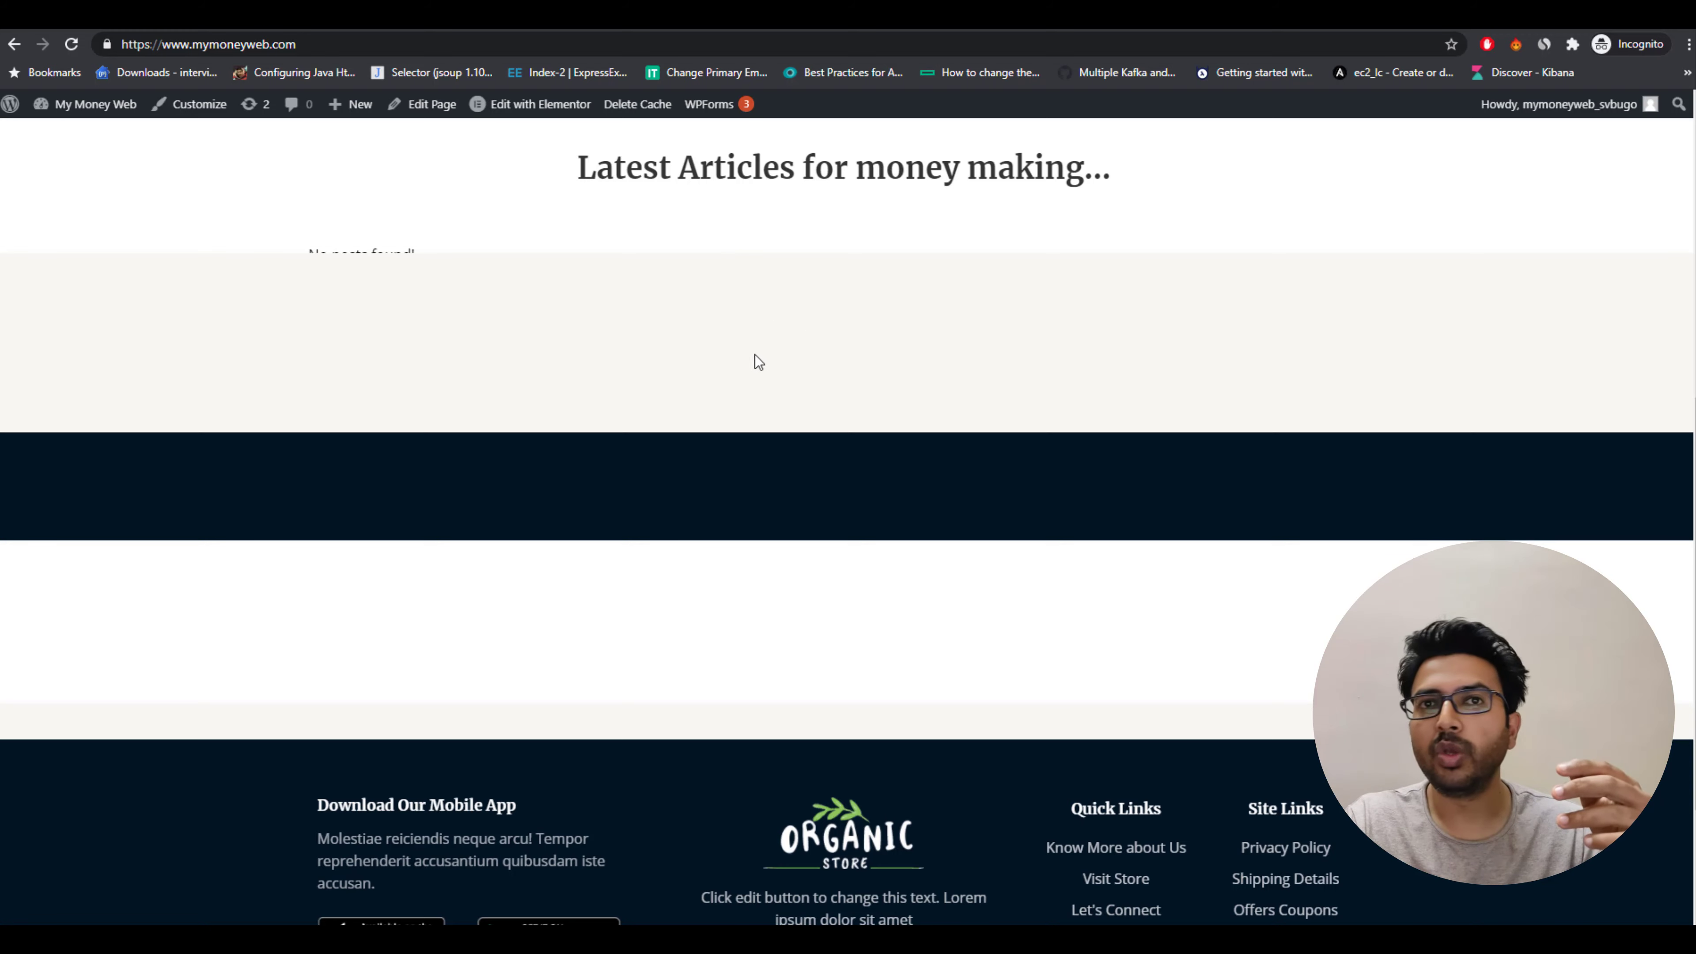
scroll(792, 544, "down", 3)
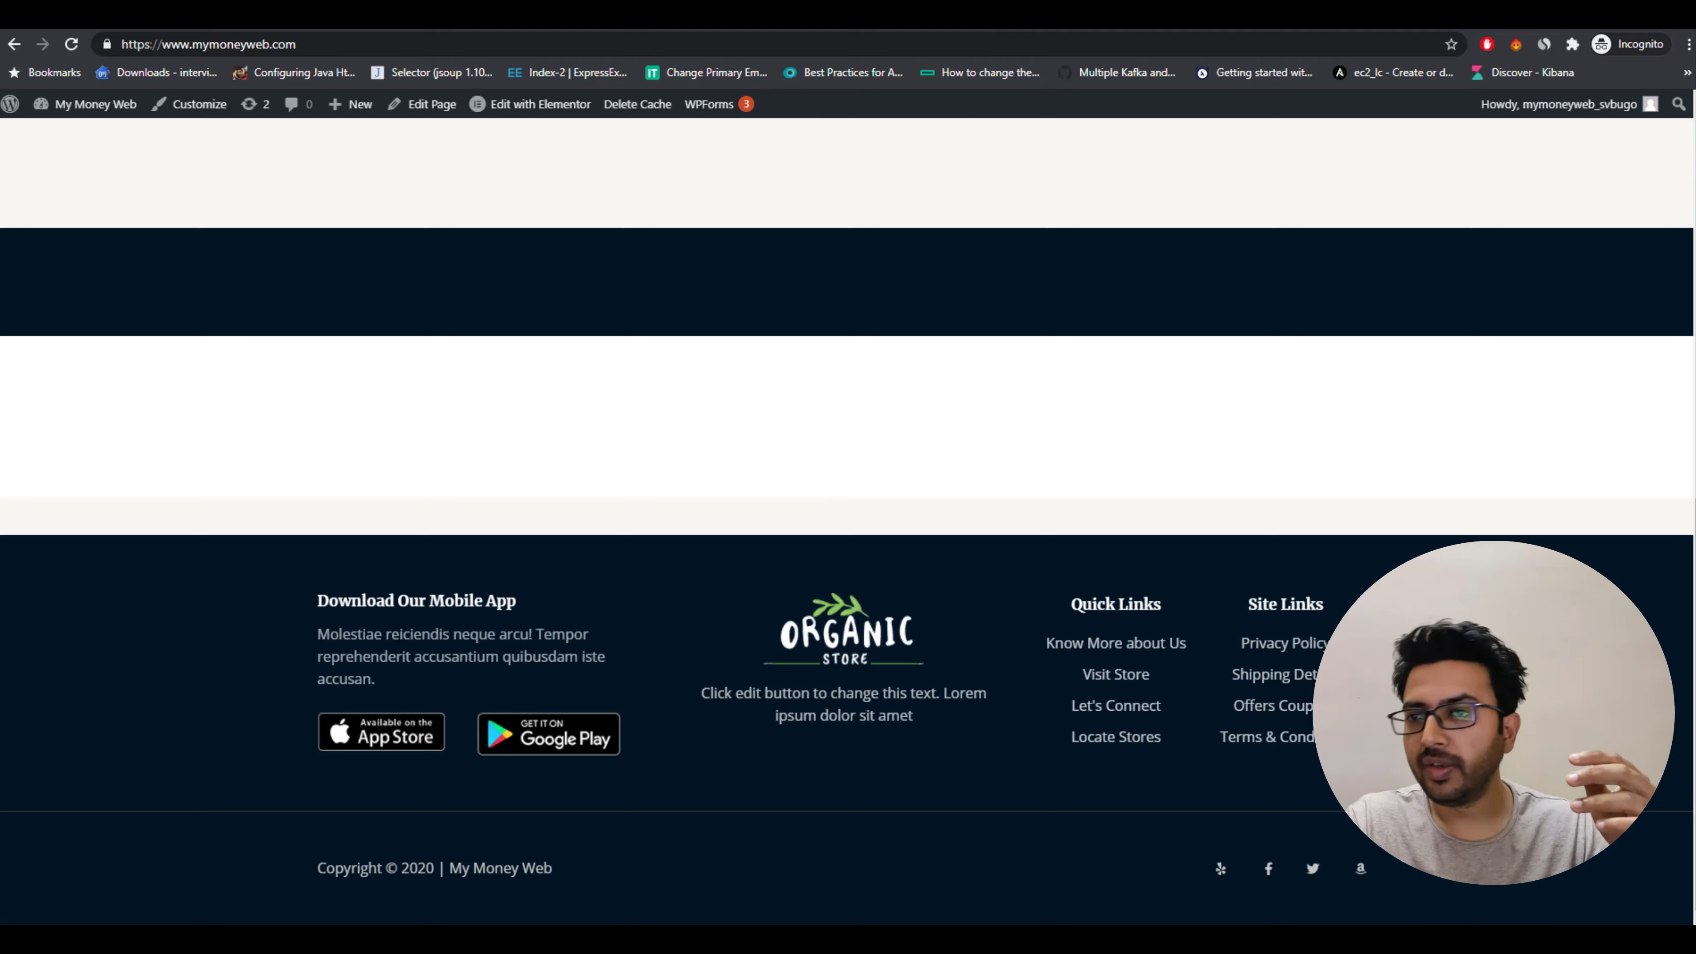
Delete the empty white section below the dark banner in the editor.
left_click(1008, 19)
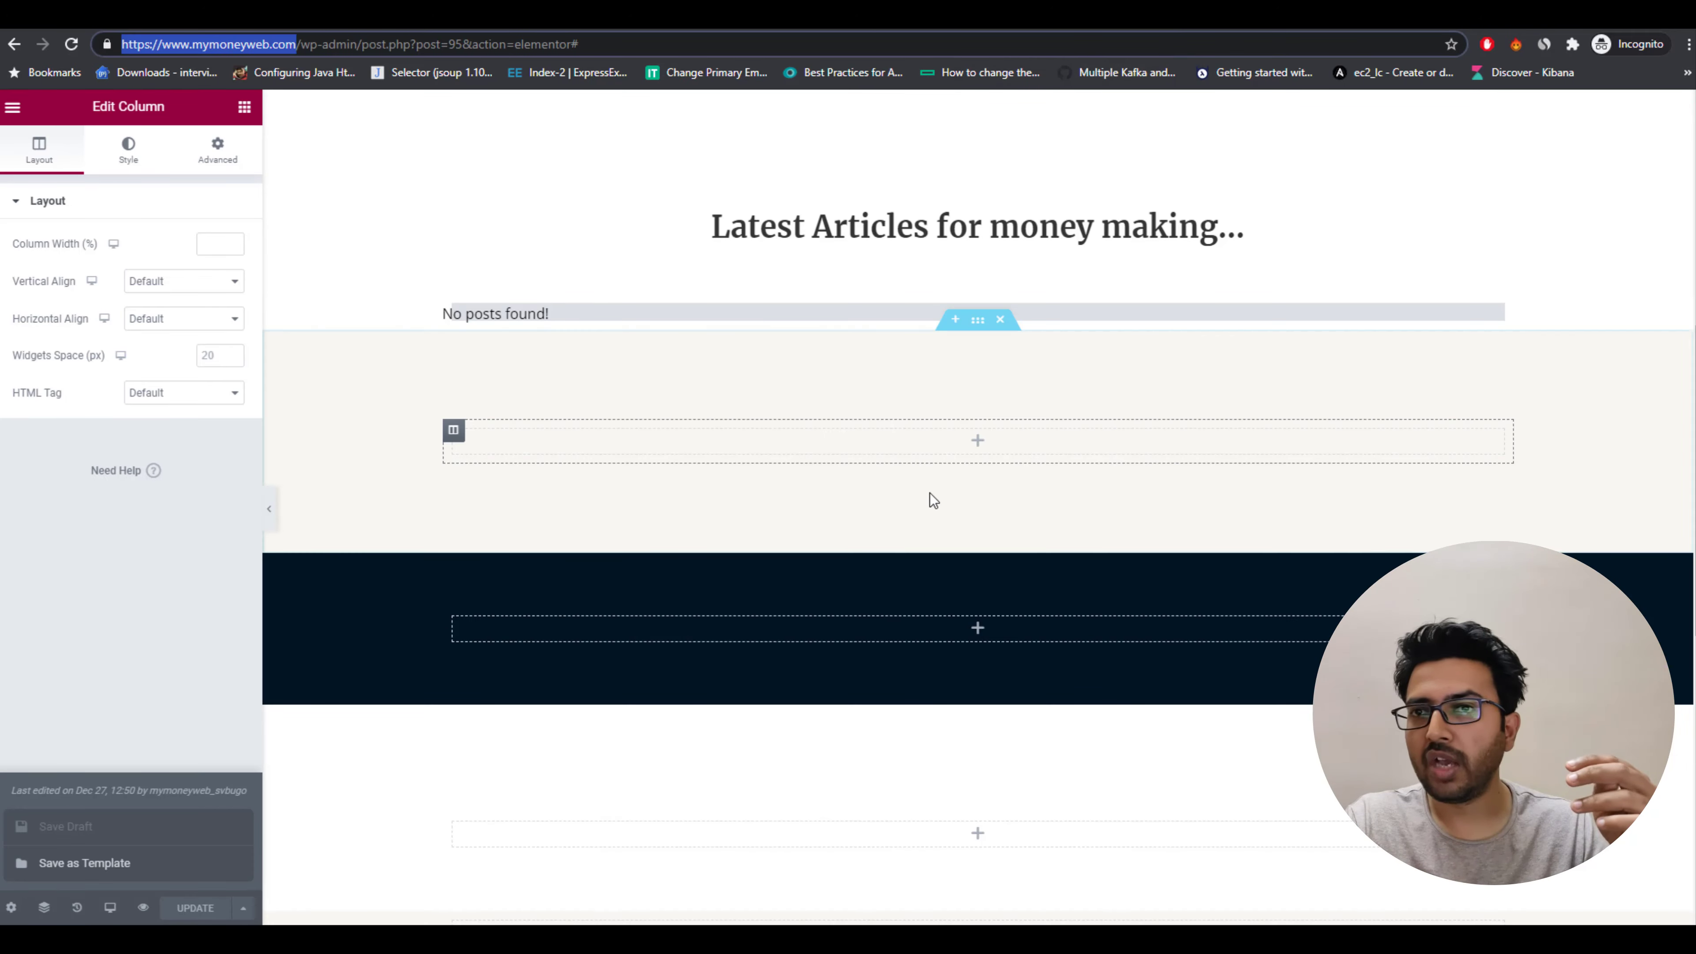
scroll(994, 658, "down", 7)
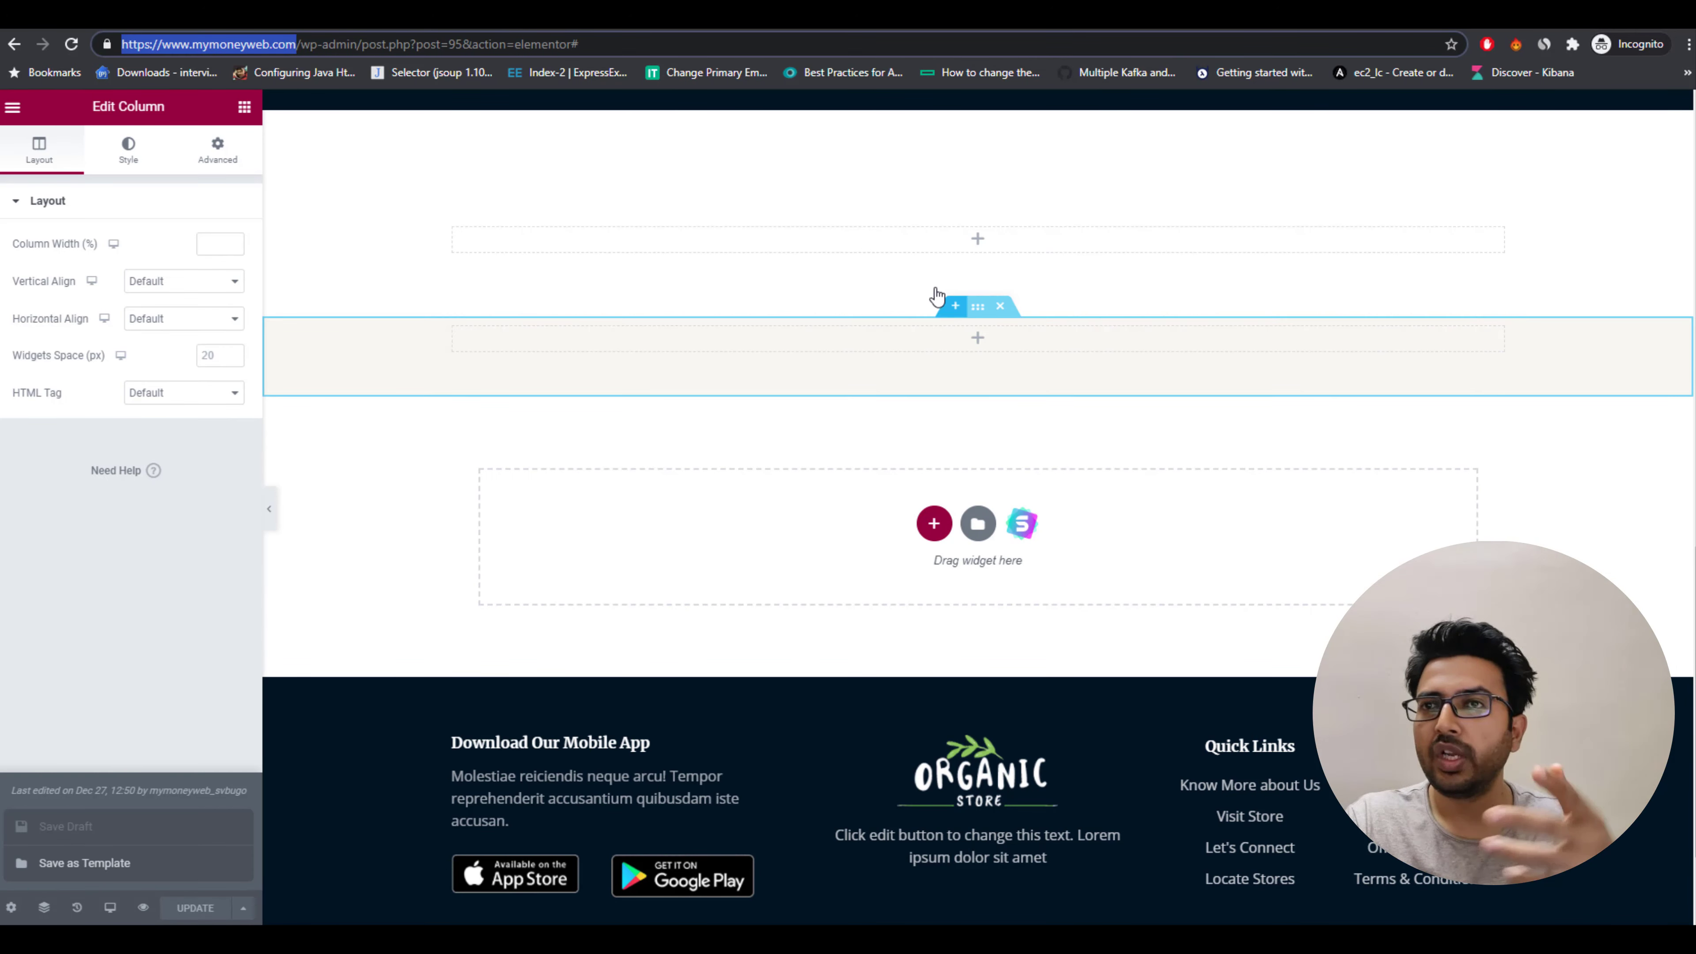
left_click(855, 349)
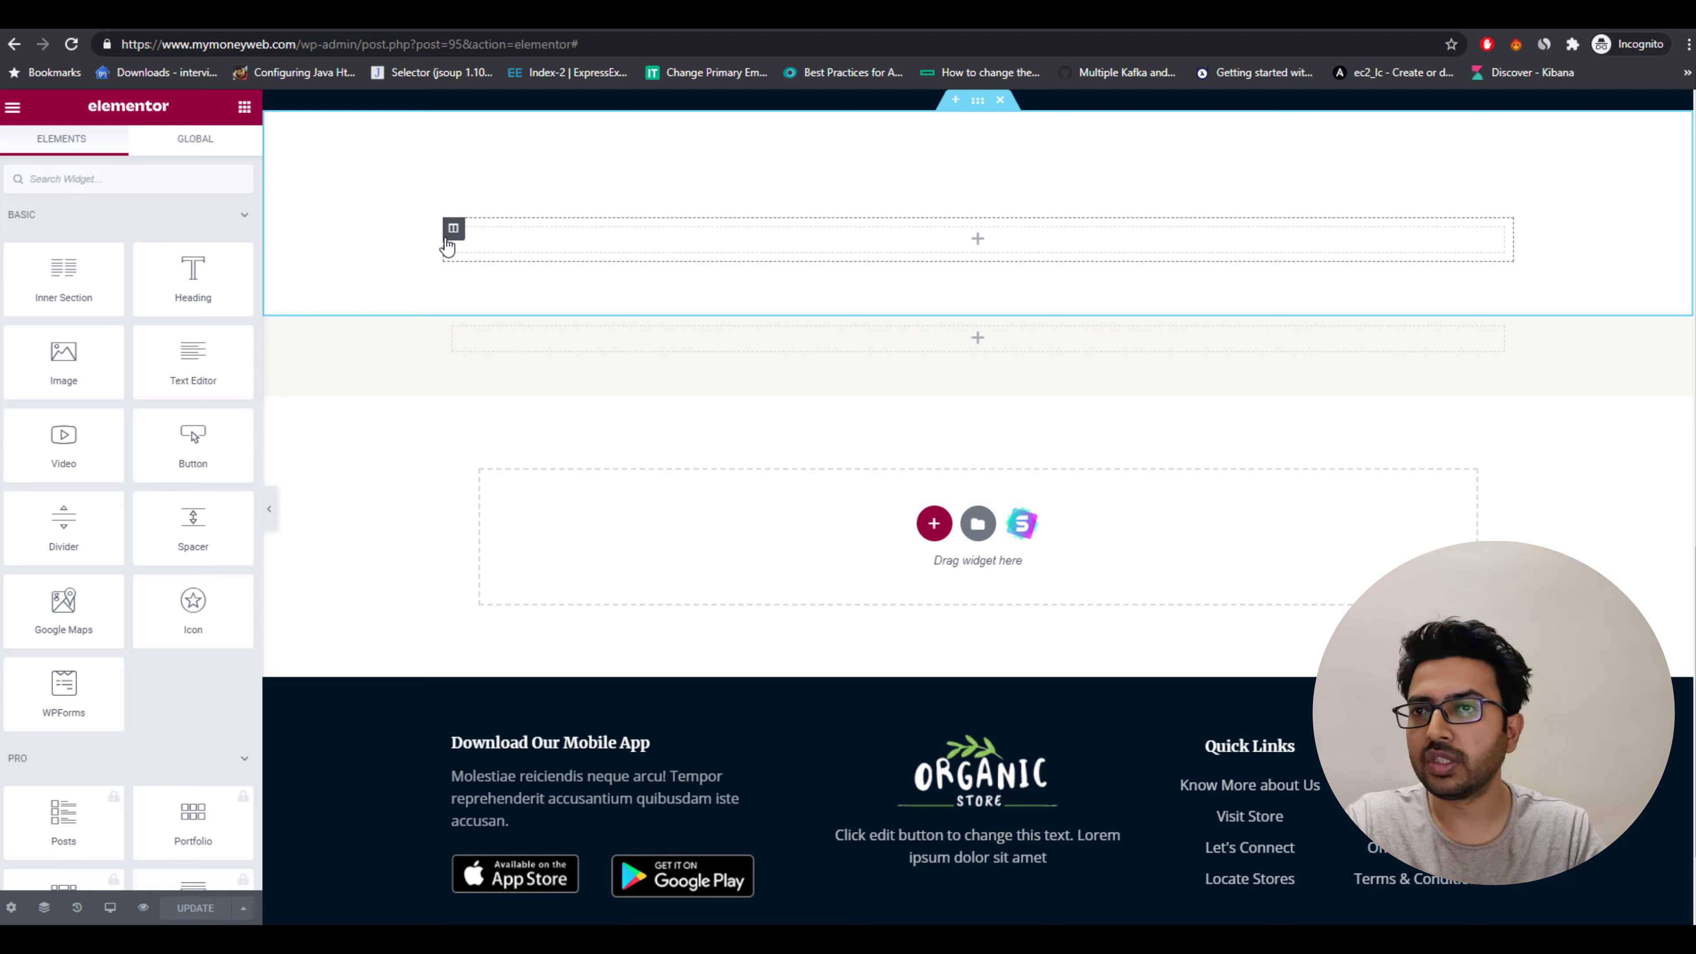
right_click(453, 228)
left_click(531, 494)
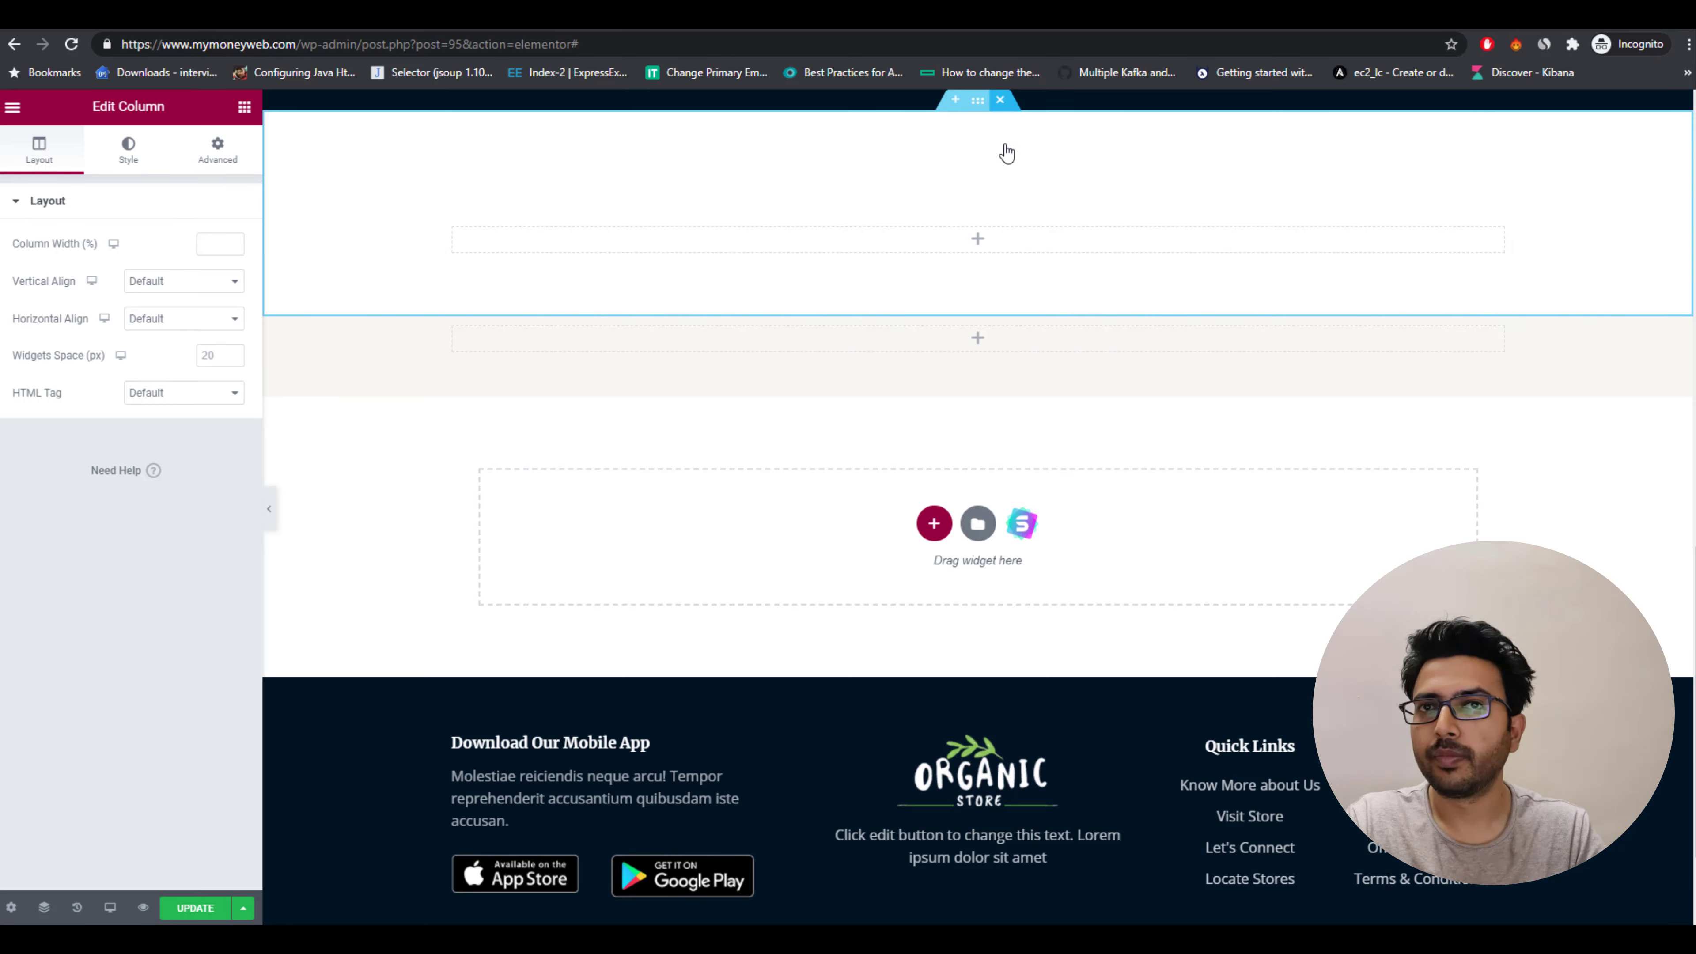
left_click(999, 100)
Save the page and reload the live homepage.
scroll(928, 424, "up", 5)
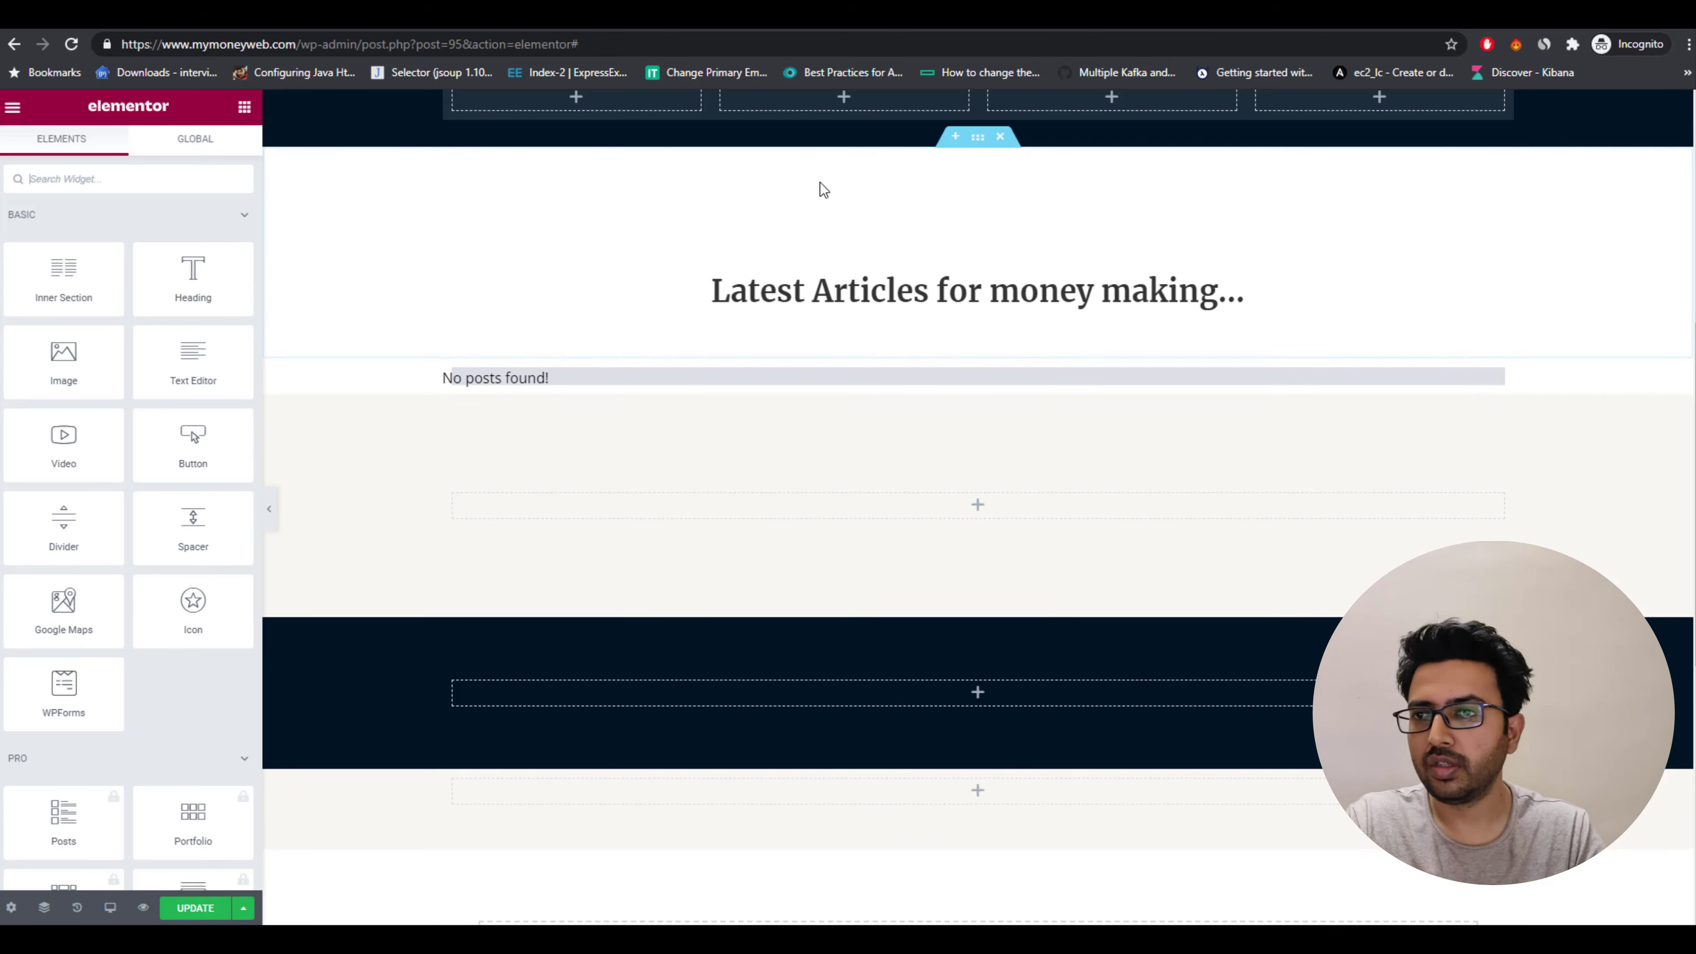
scroll(855, 522, "down", 6)
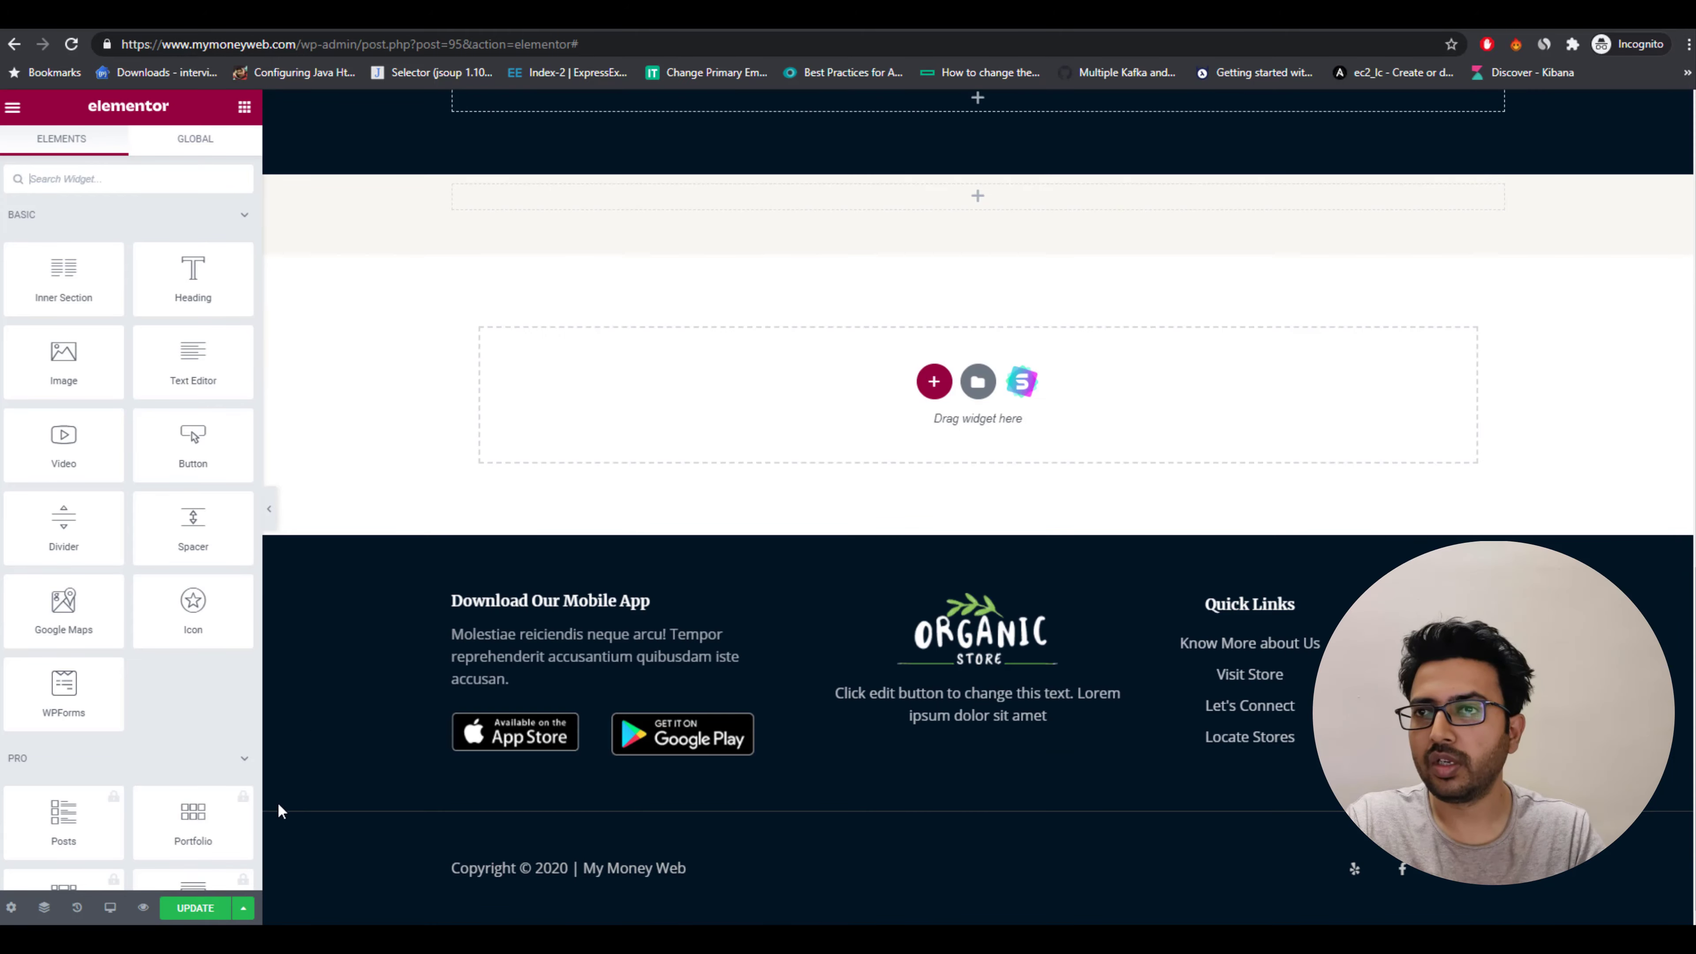
key("ctrl+s")
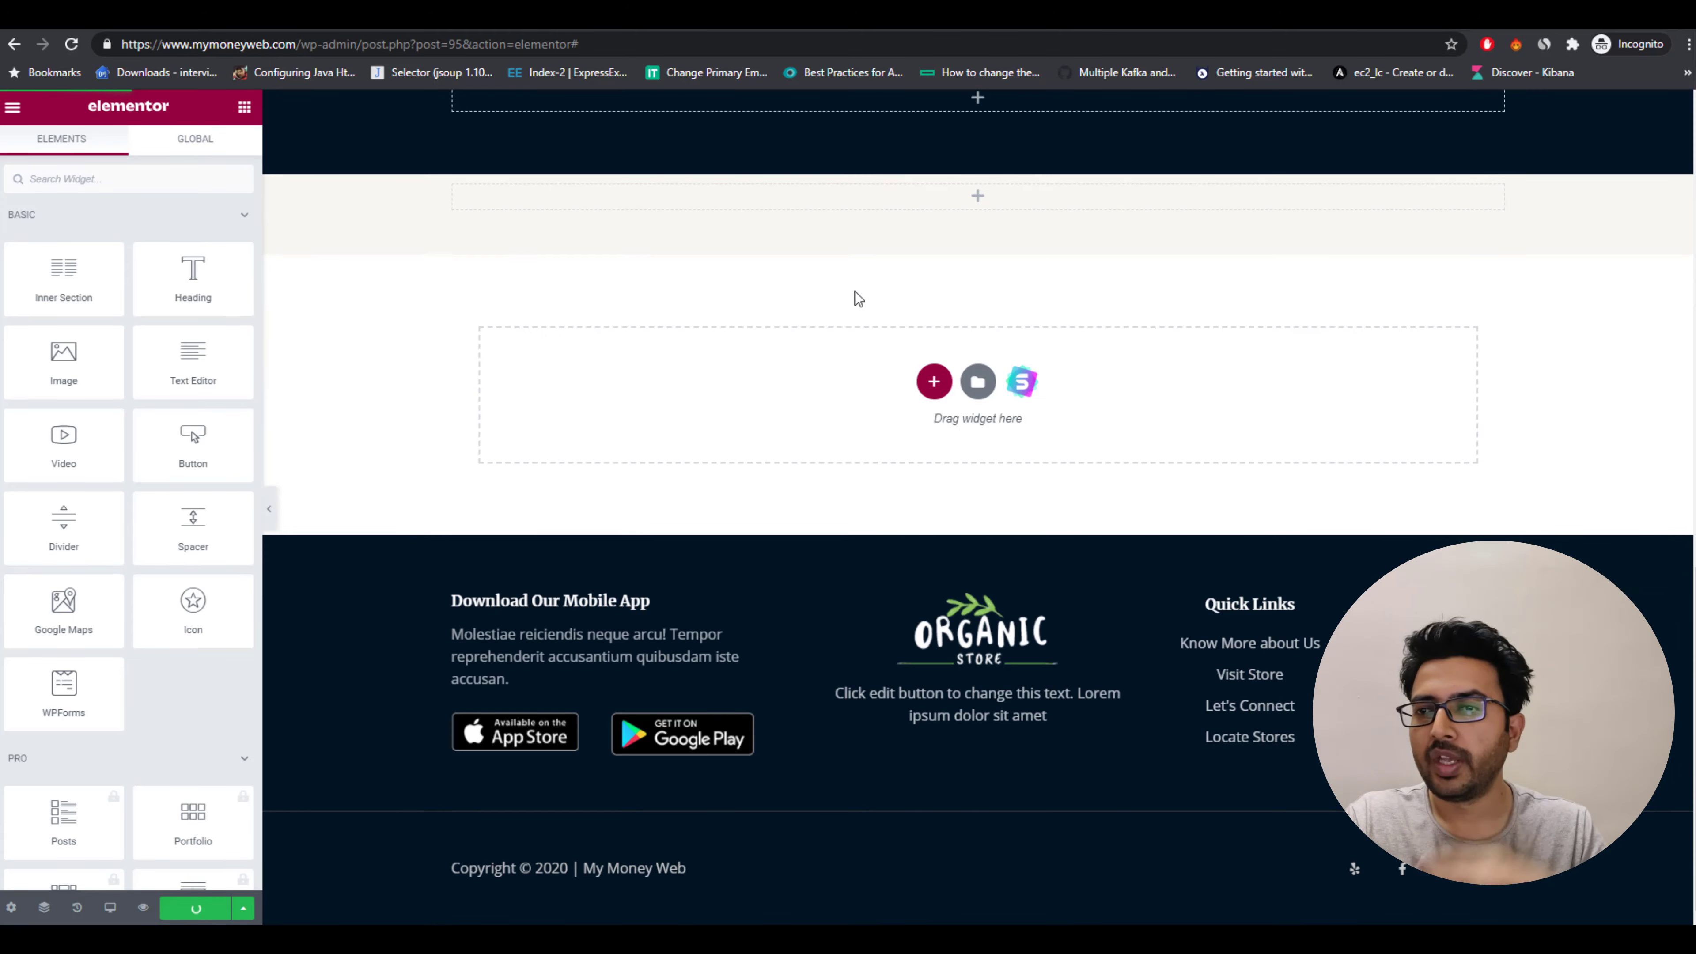
scroll(852, 296, "up", 6)
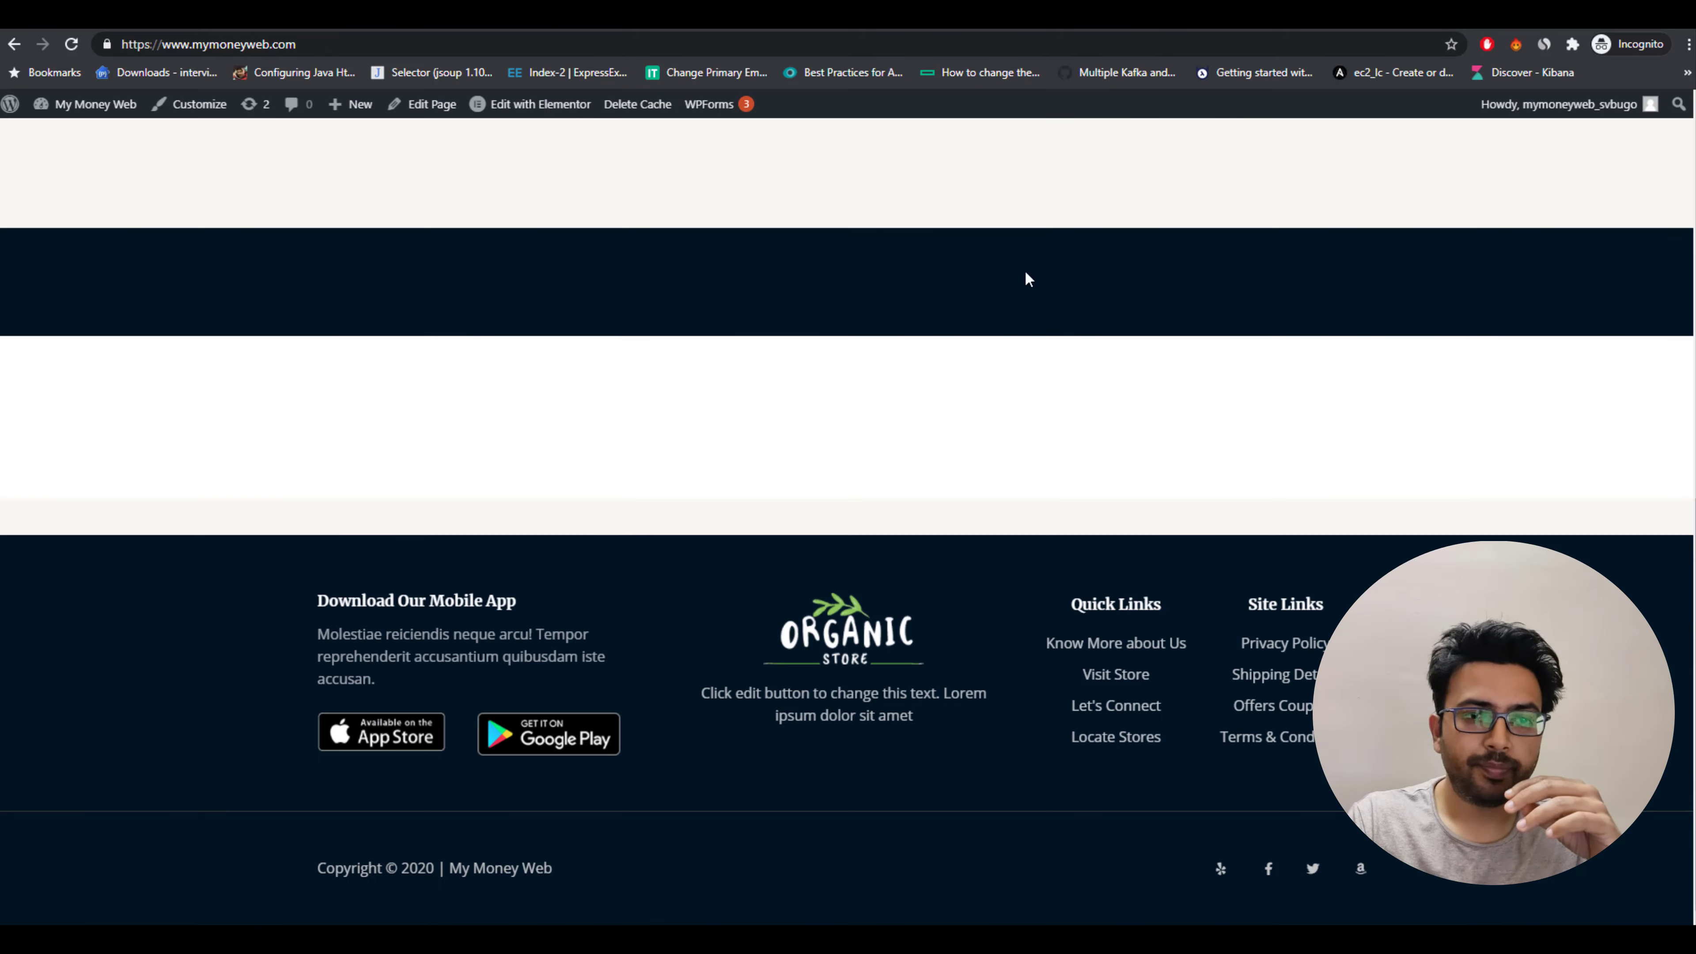
key("F5")
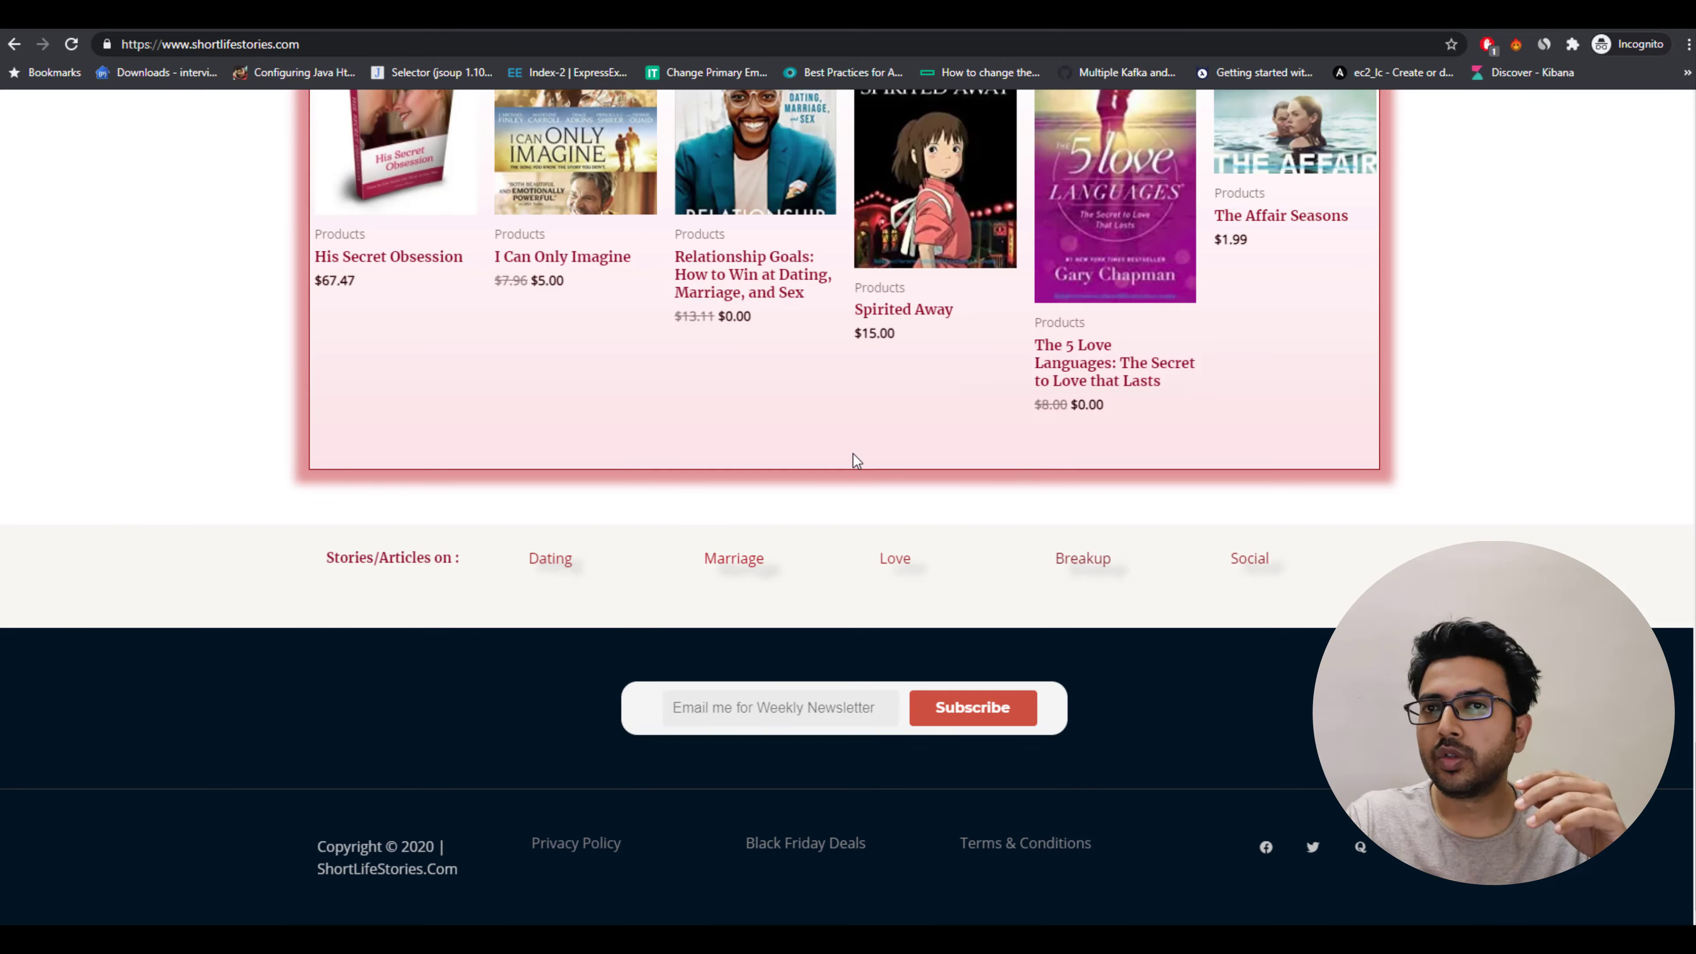
Examine the reference blog's post cards and the editor's empty Post Grid.
scroll(685, 555, "up", 10)
scroll(854, 449, "down", 8)
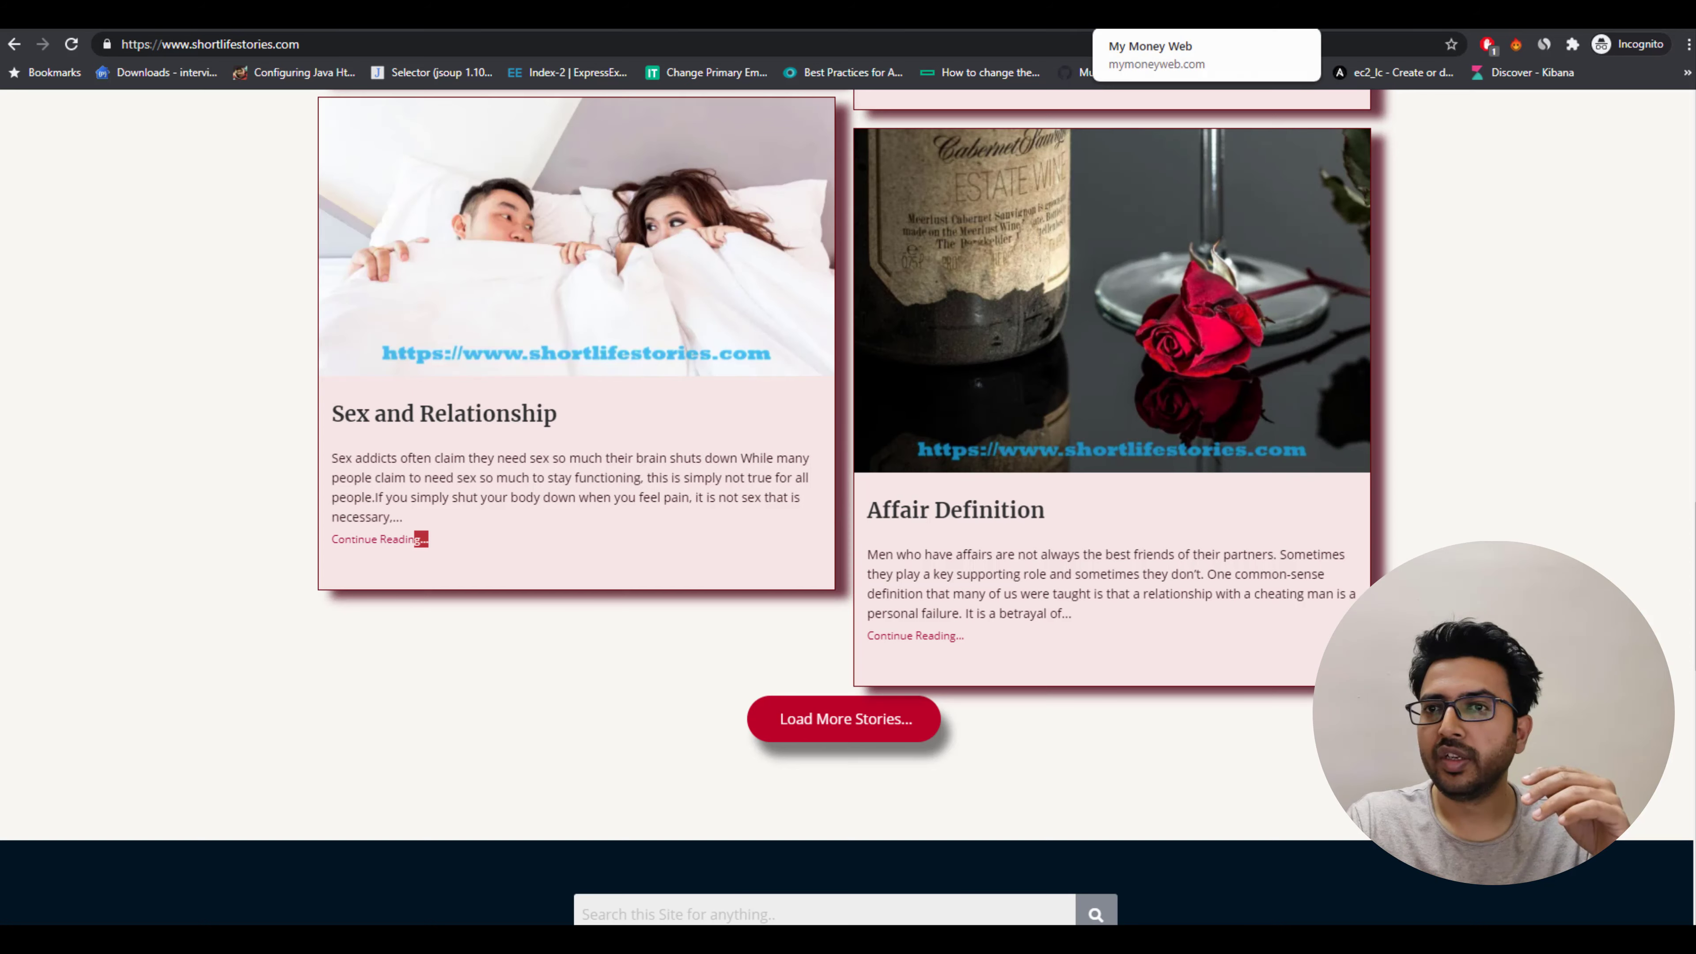
left_click(1148, 13)
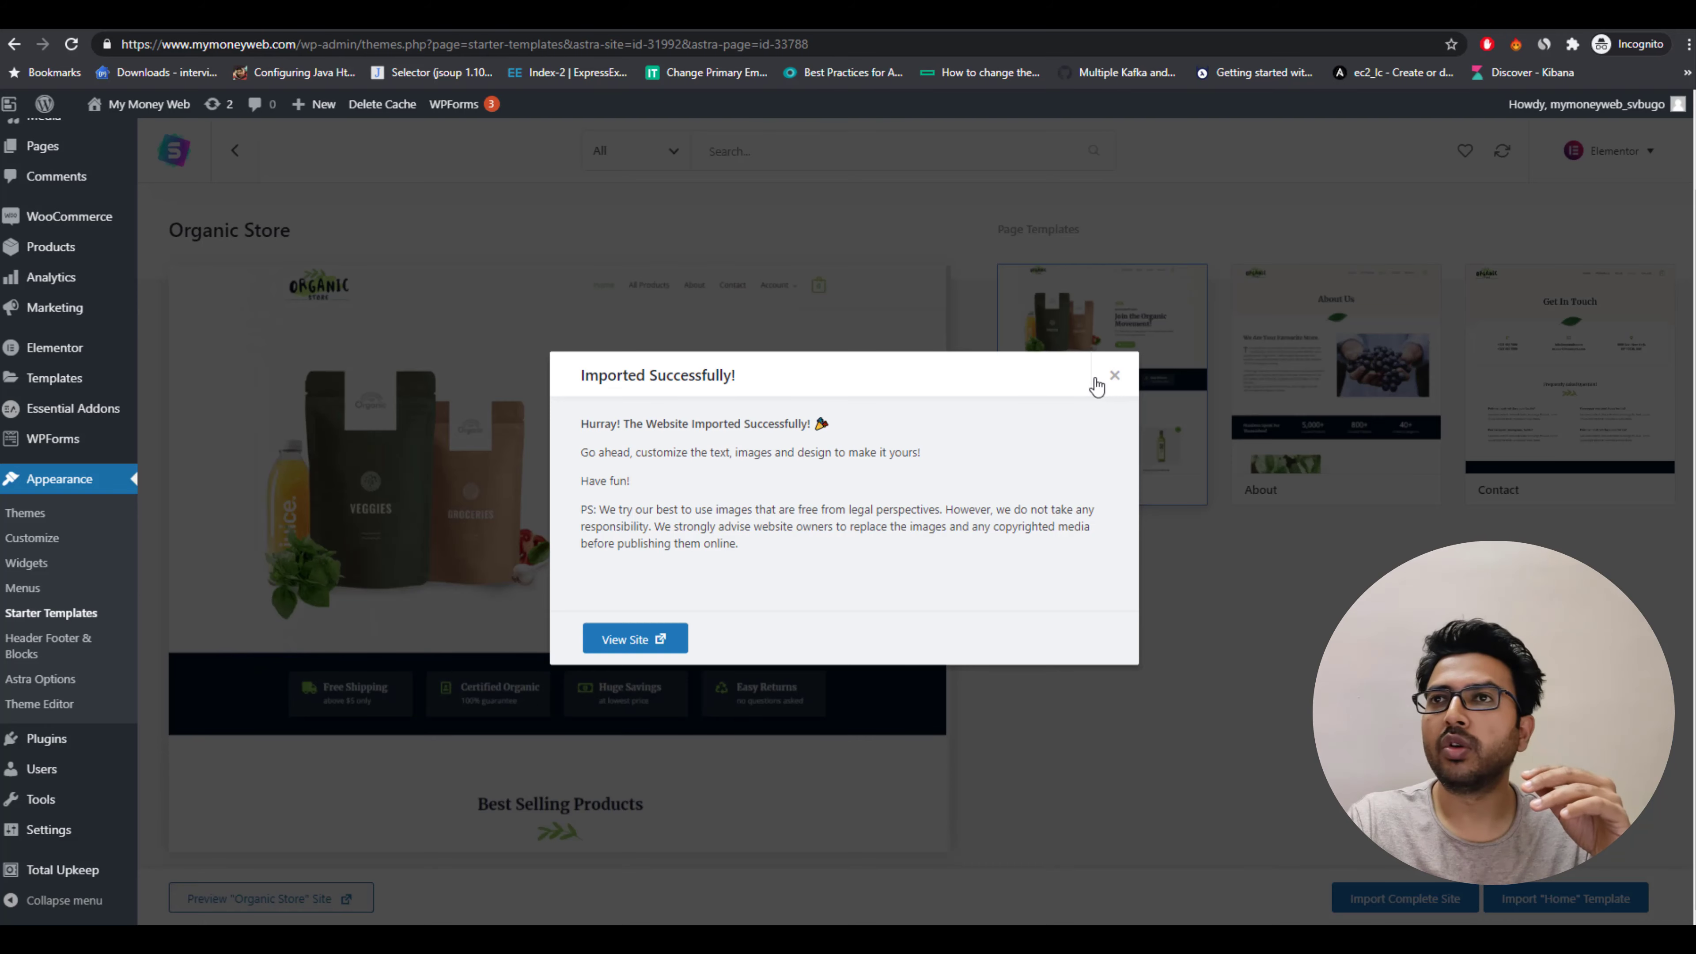
left_click(1113, 375)
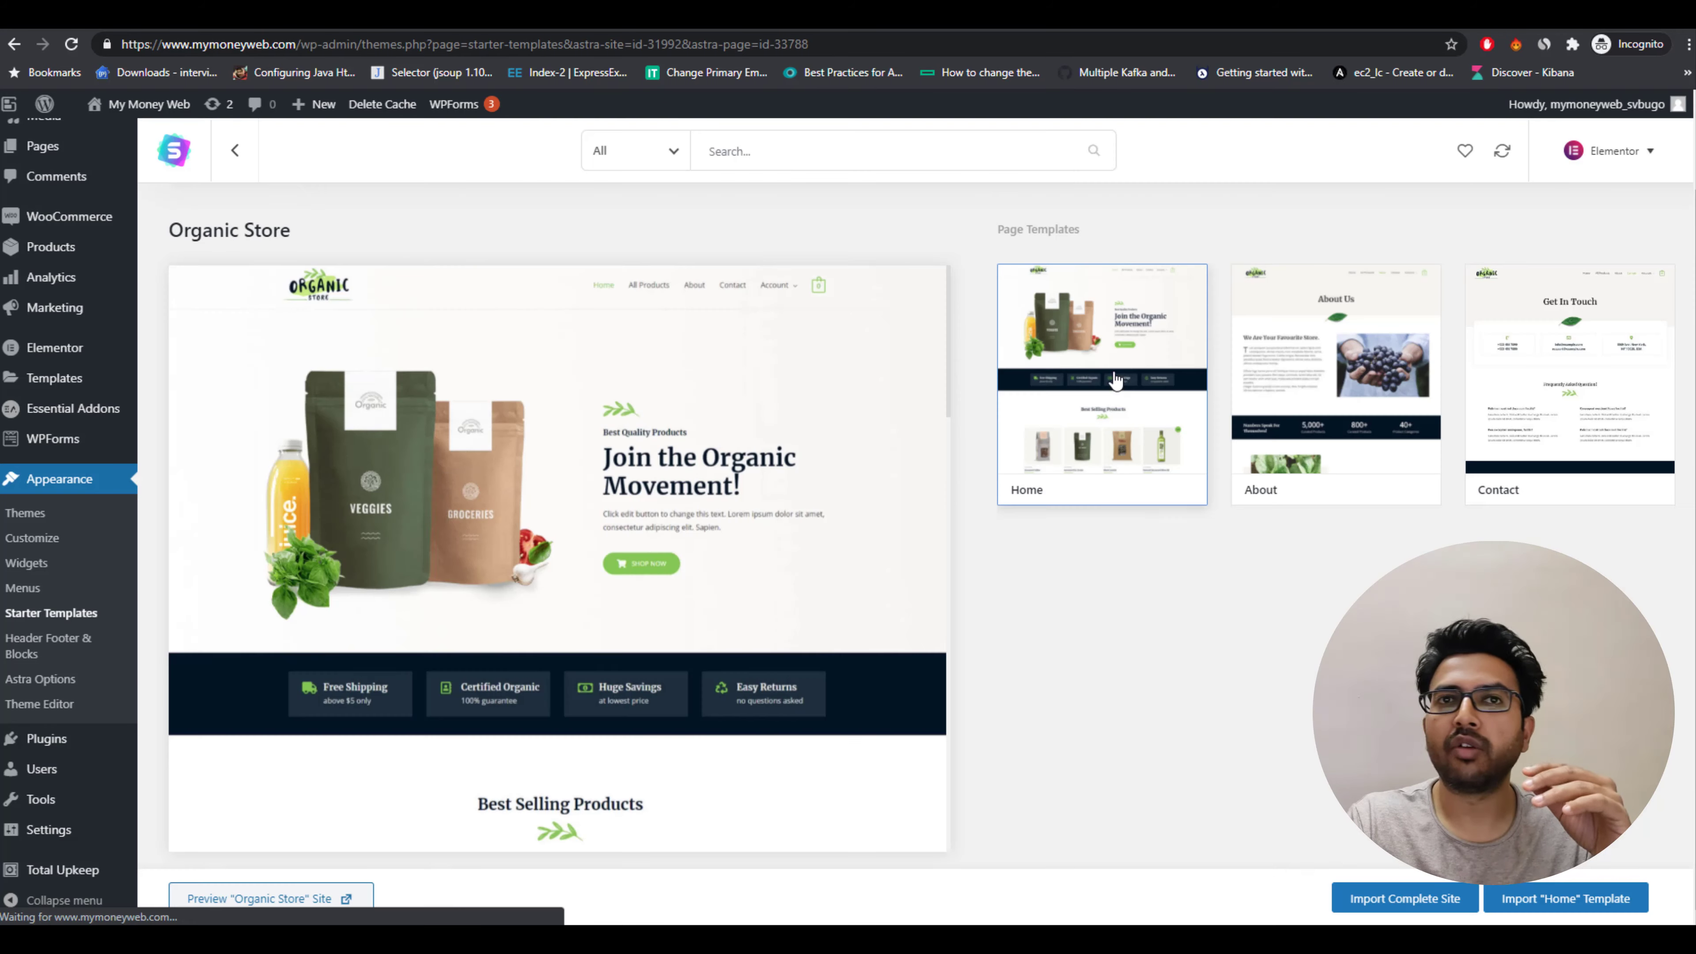
Open the Add New post screen in a new tab.
scroll(44, 191, "up", 3)
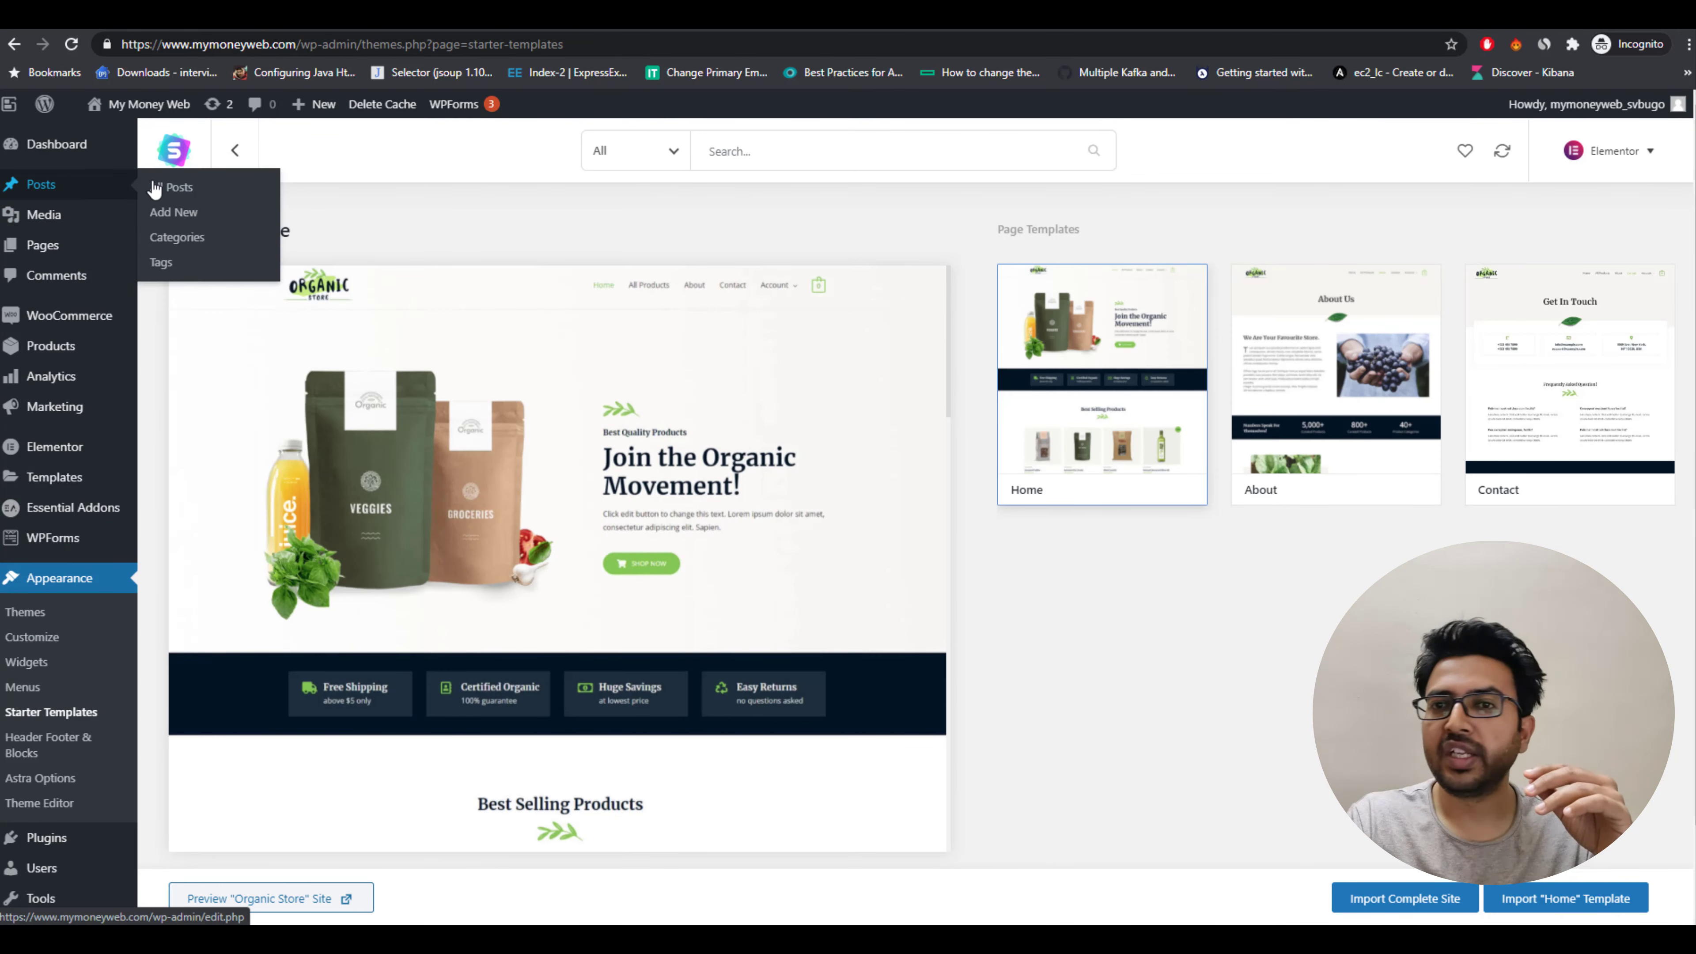
right_click(191, 212)
left_click(271, 221)
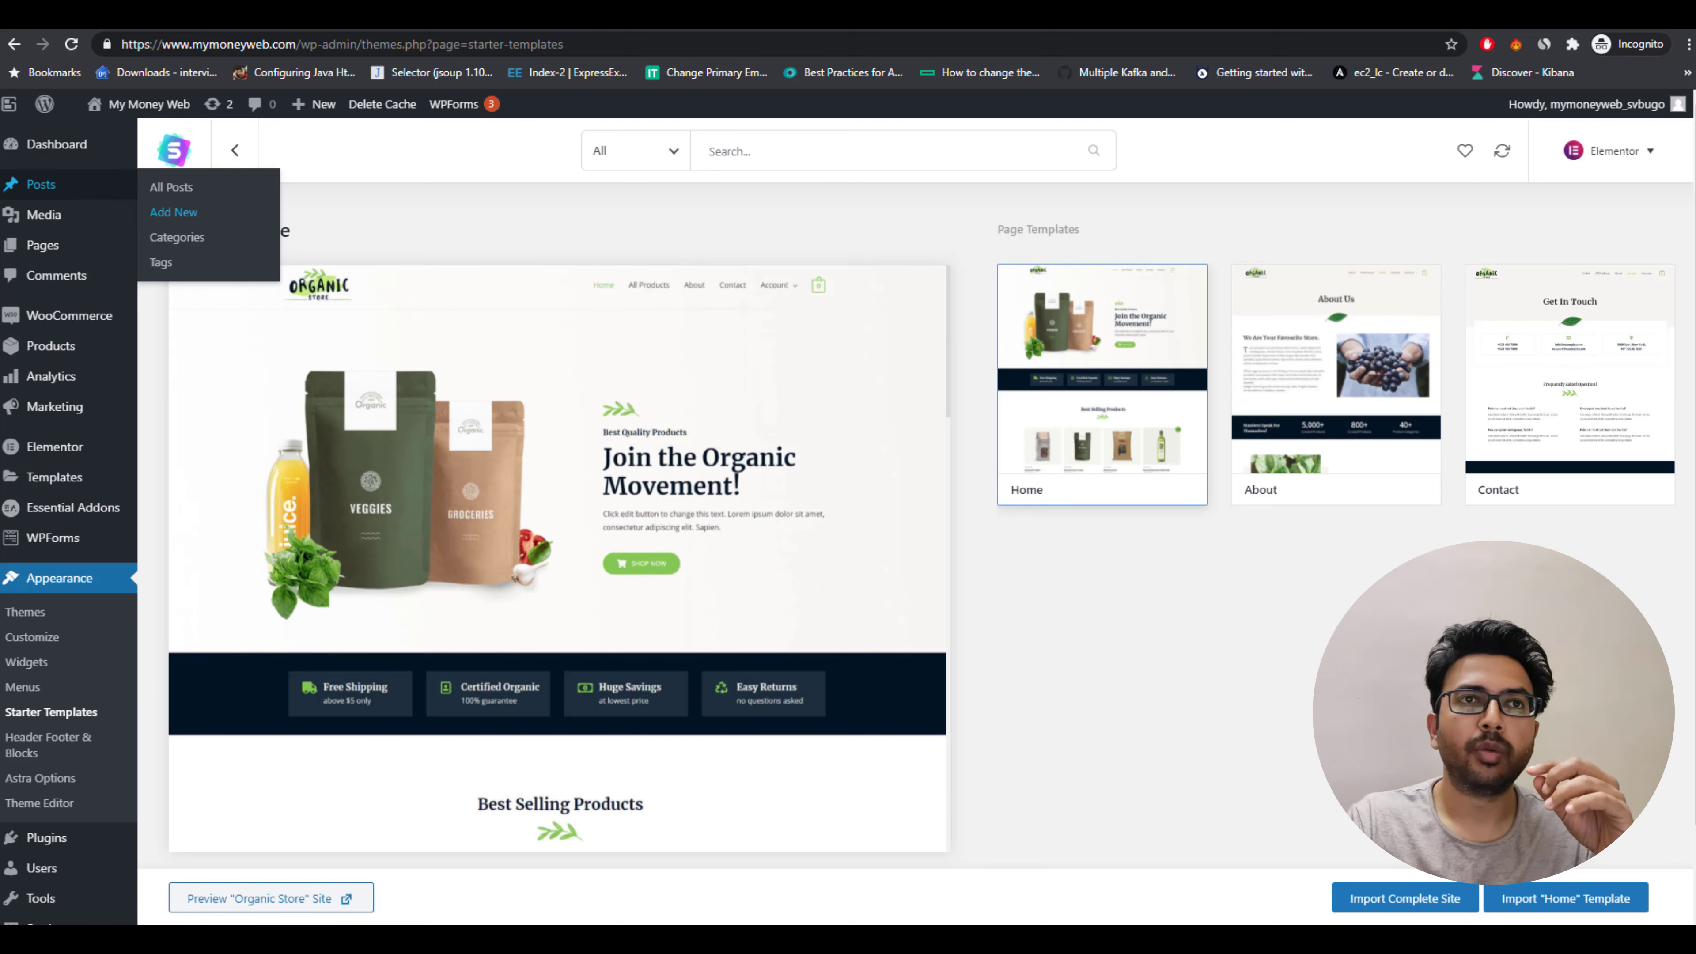
key("ctrl+Tab")
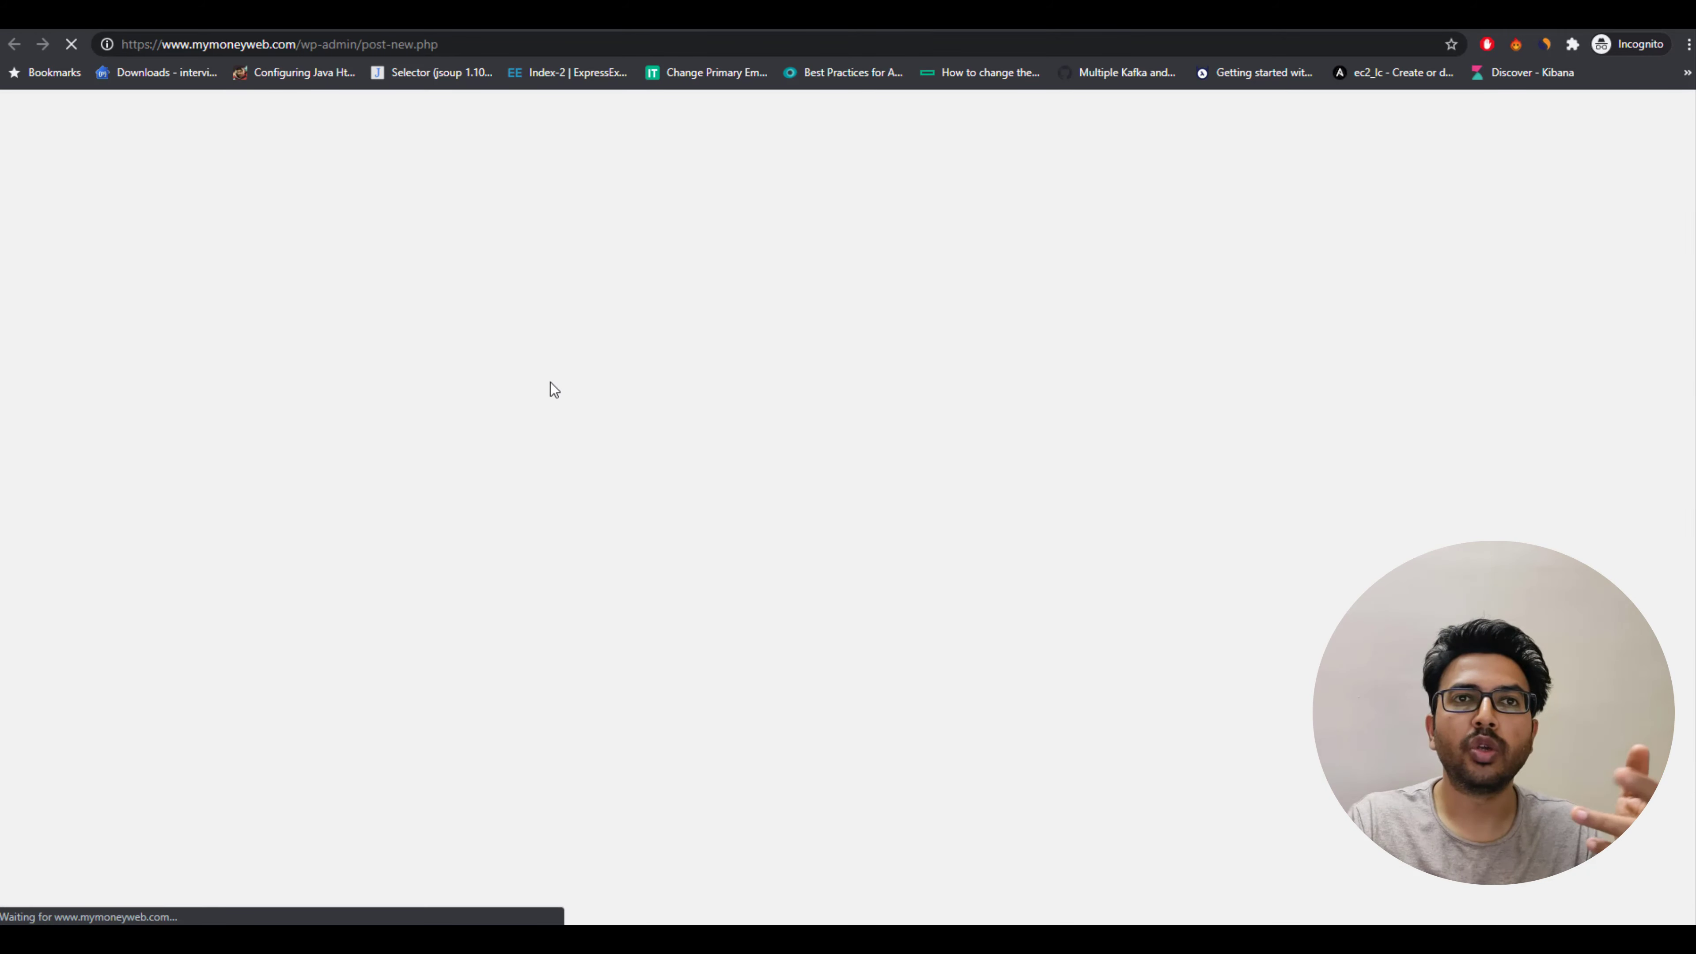
Title the new post Test and add a short test paragraph beginning with testing page.
left_click(385, 280)
type("Test")
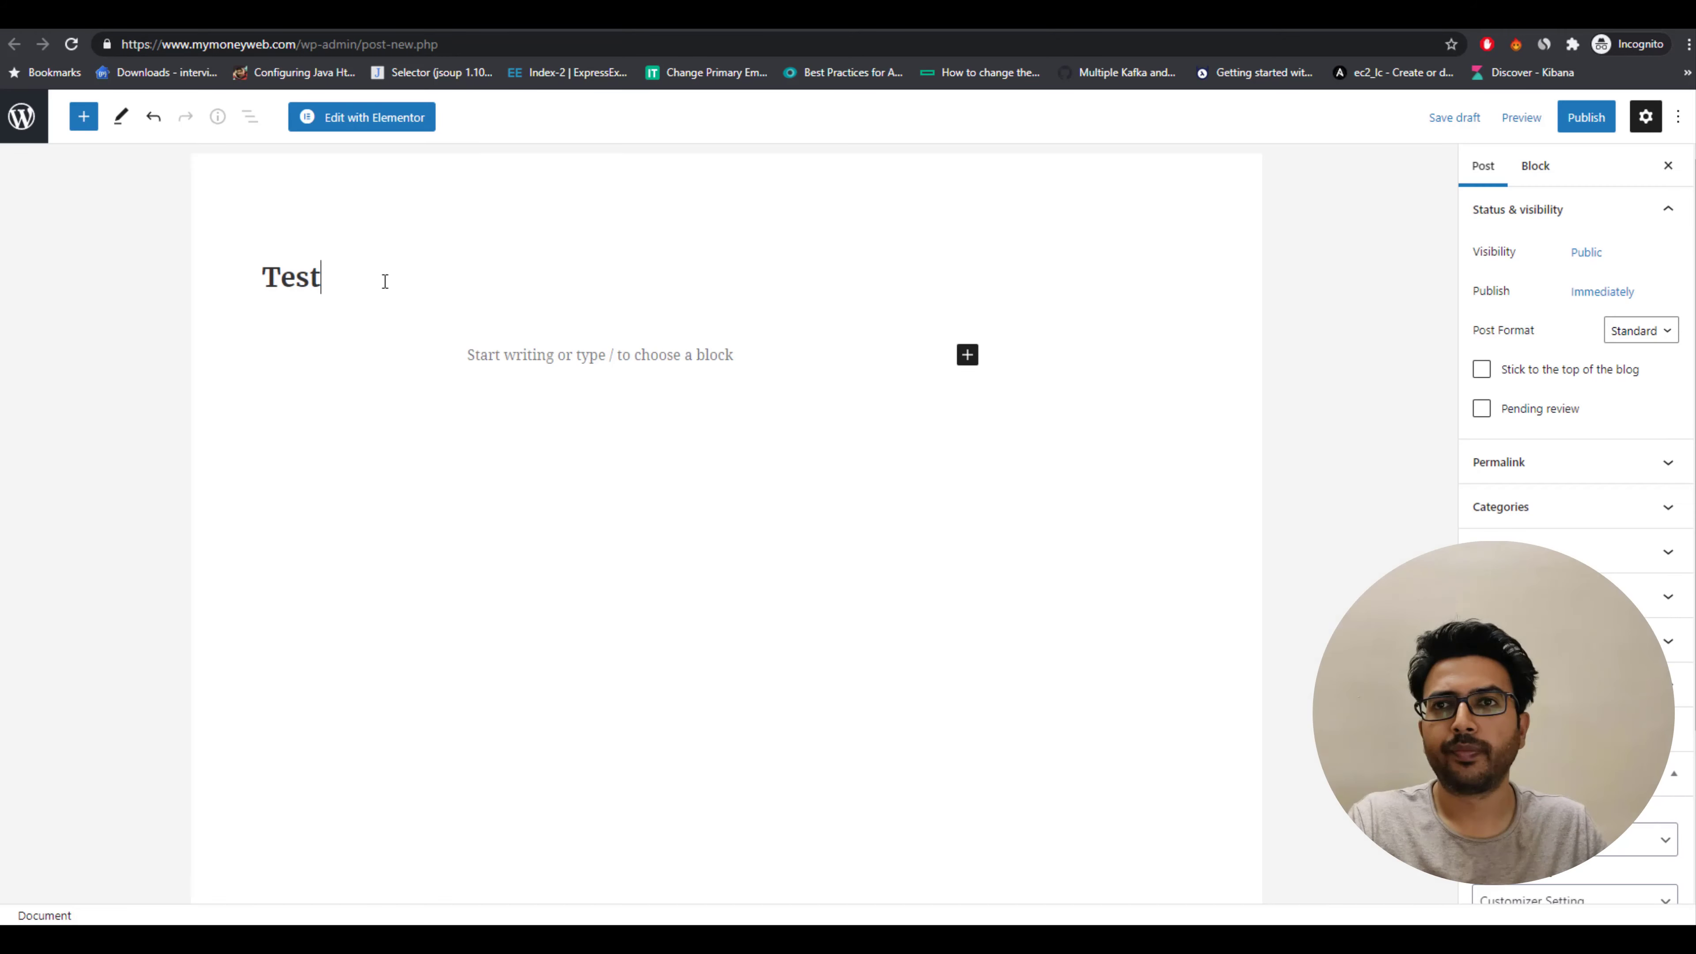
key("Return")
type("testing pagelllfdjljalfjldjfljafklkjaf")
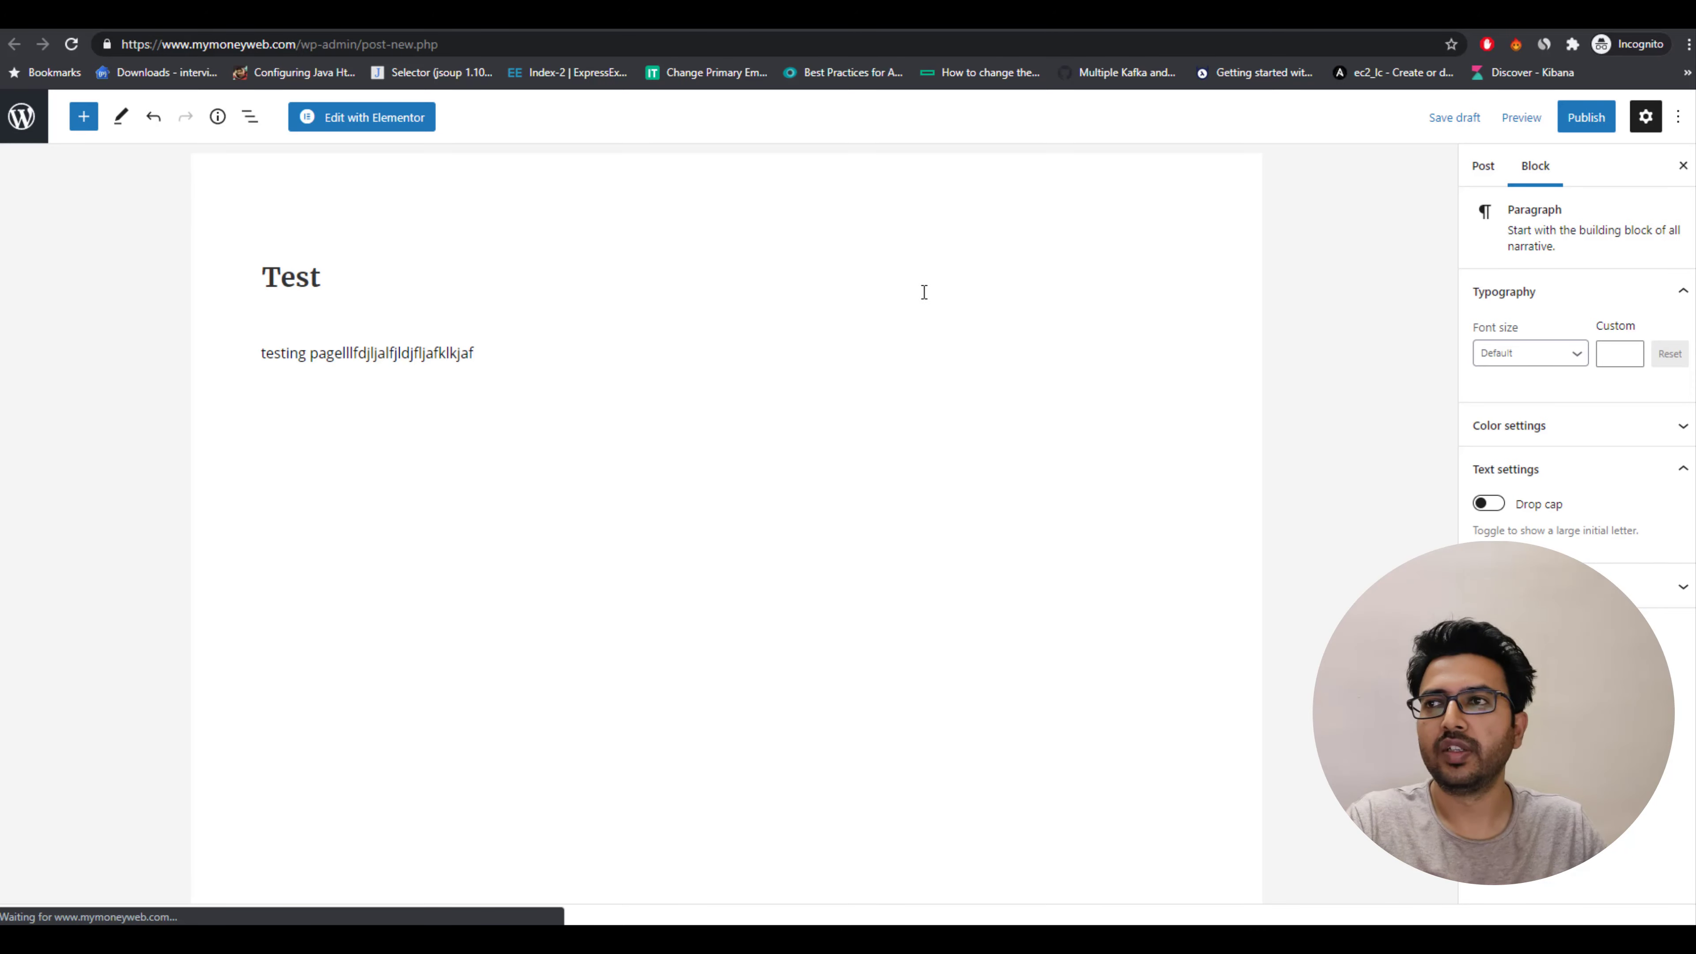
Publish the Test post and reload the live homepage to check the latest-articles grid.
left_click(1483, 165)
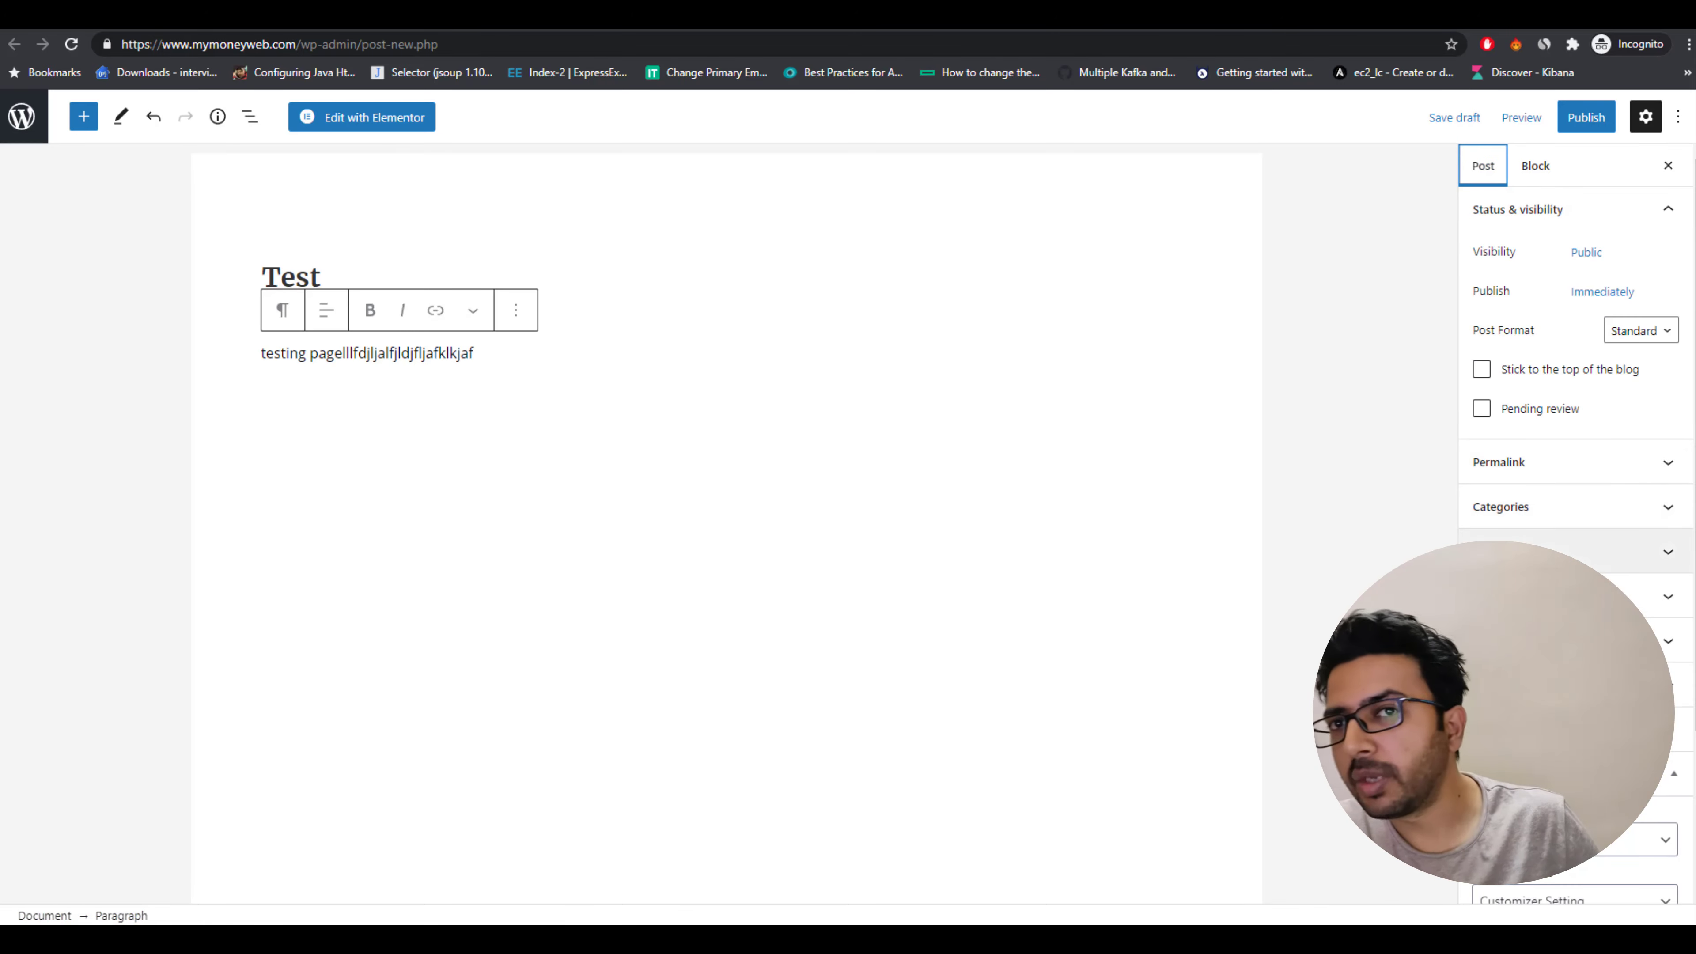
left_click(1586, 117)
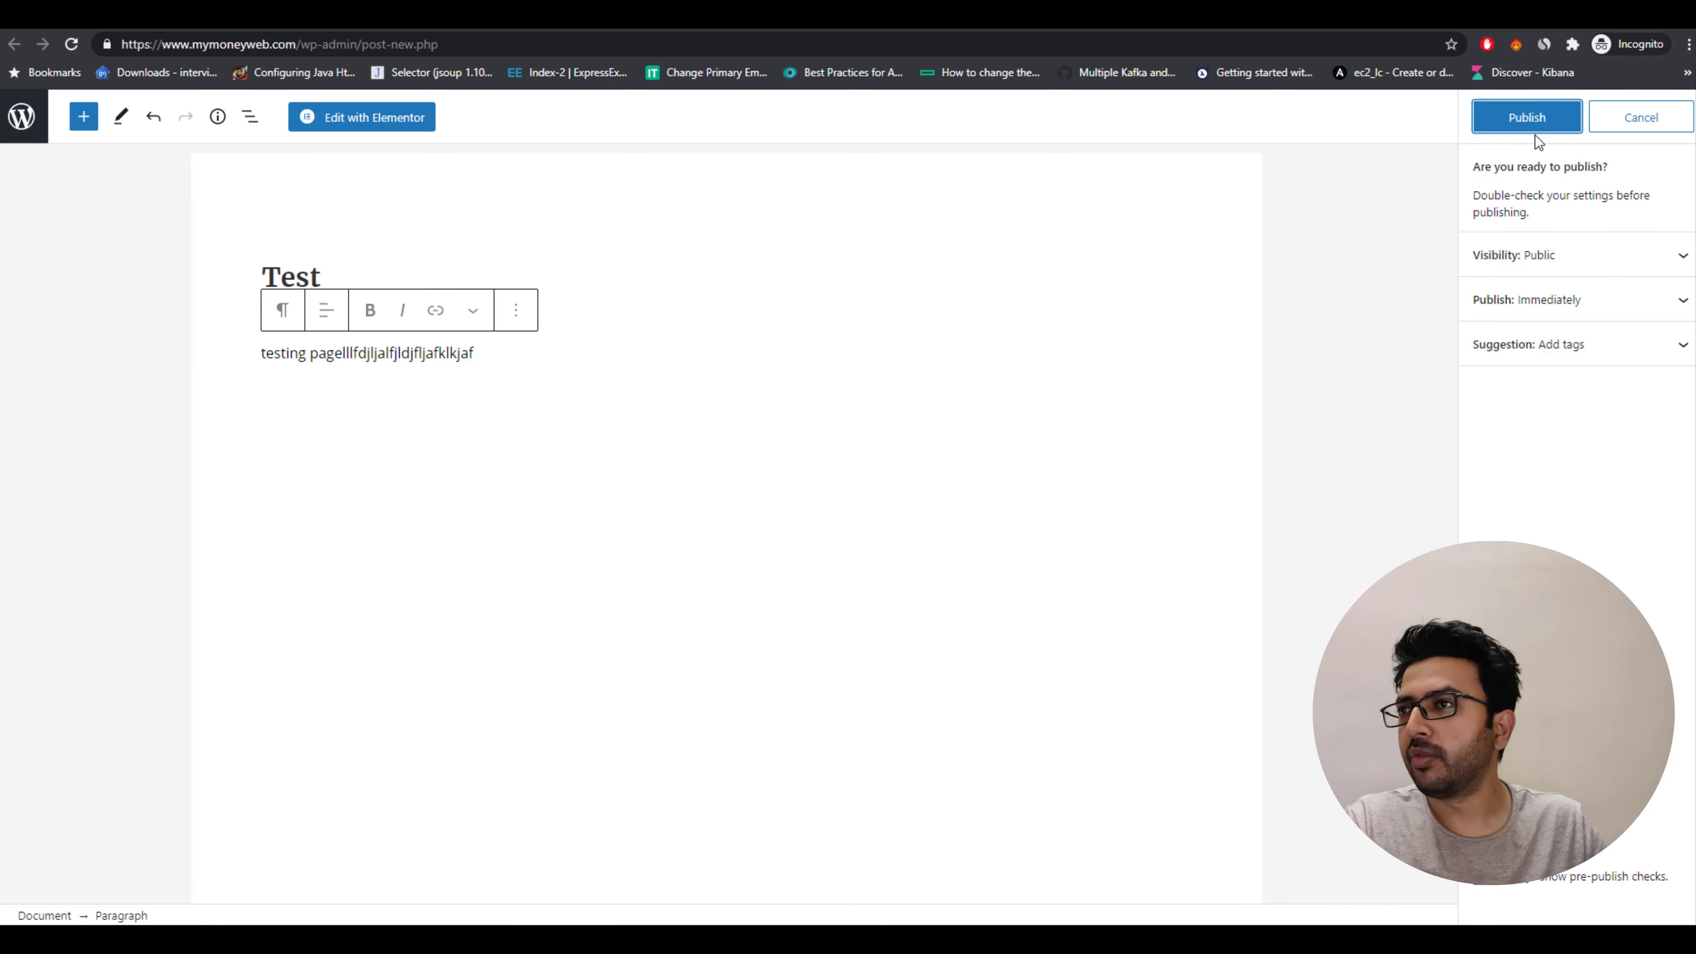
left_click(1534, 119)
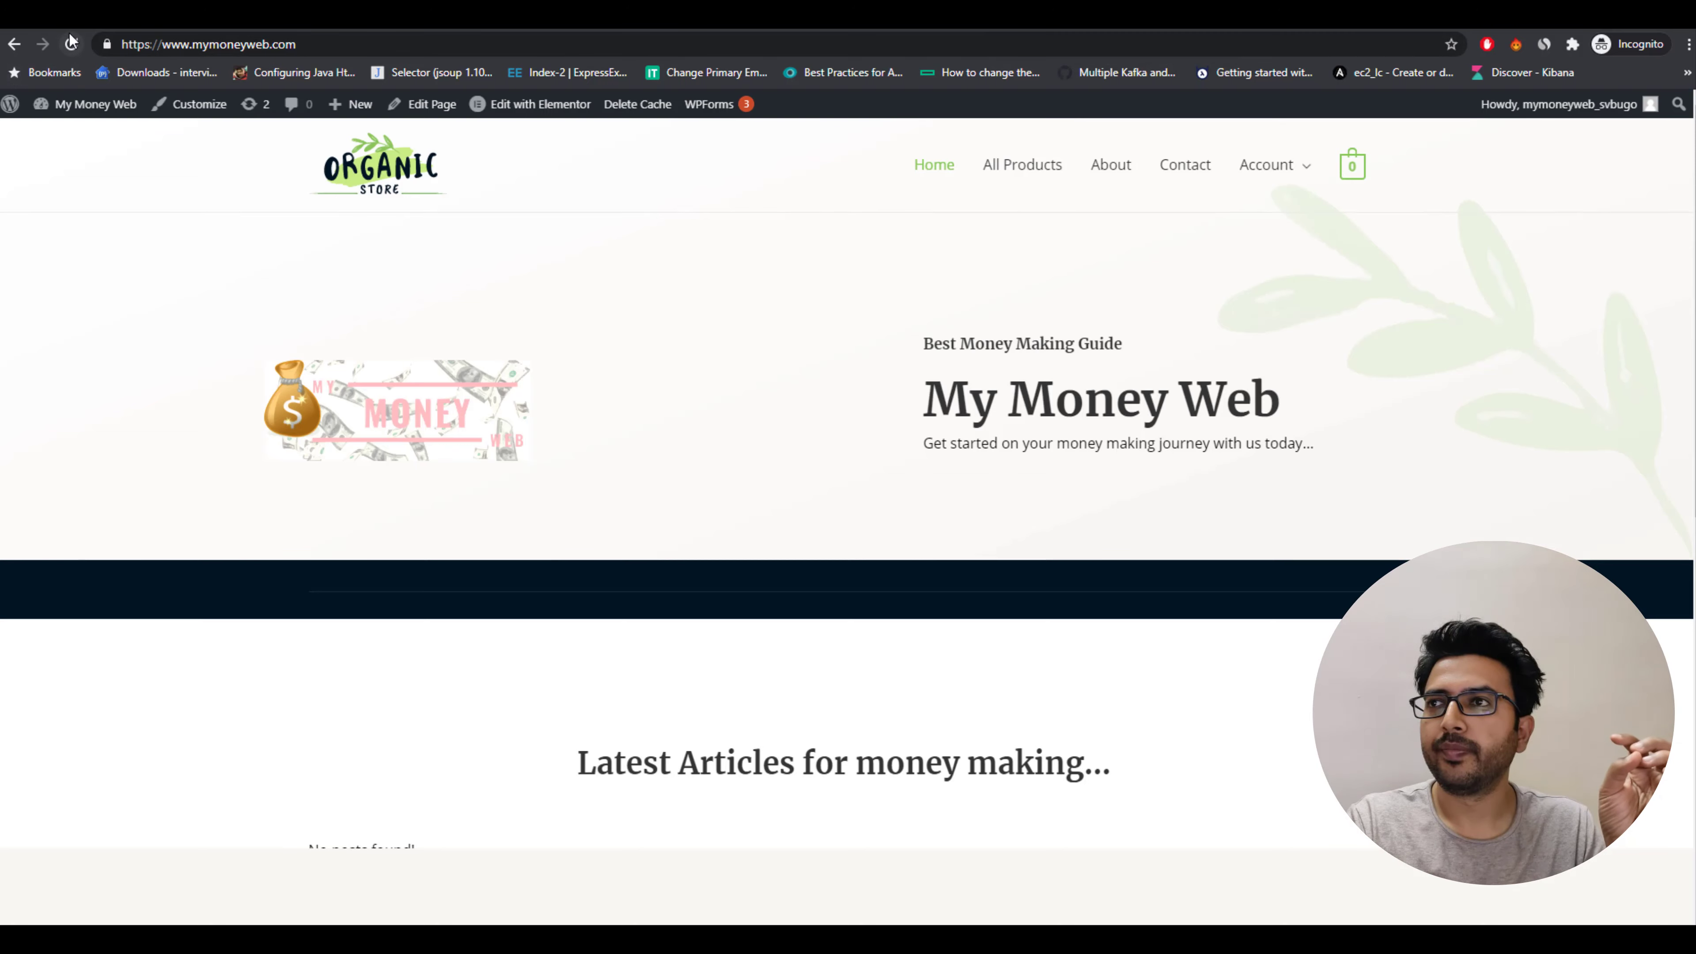
left_click(72, 41)
scroll(631, 735, "down", 7)
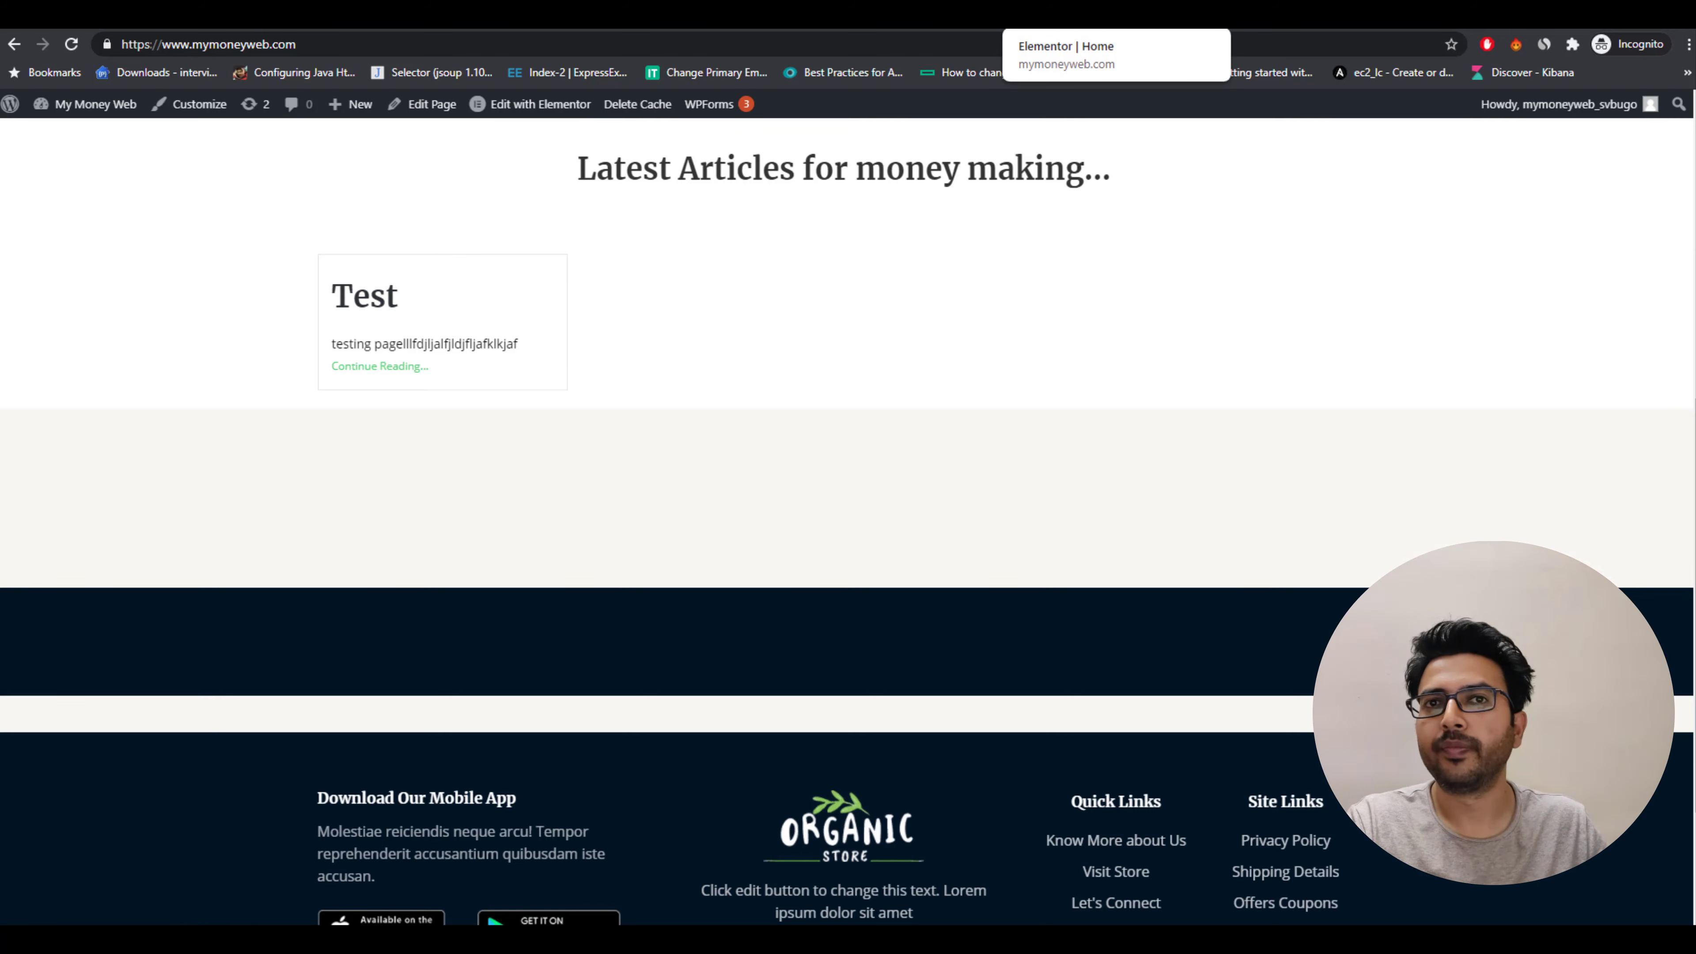
Open a new blank post from the WordPress posts screen.
left_click(868, 16)
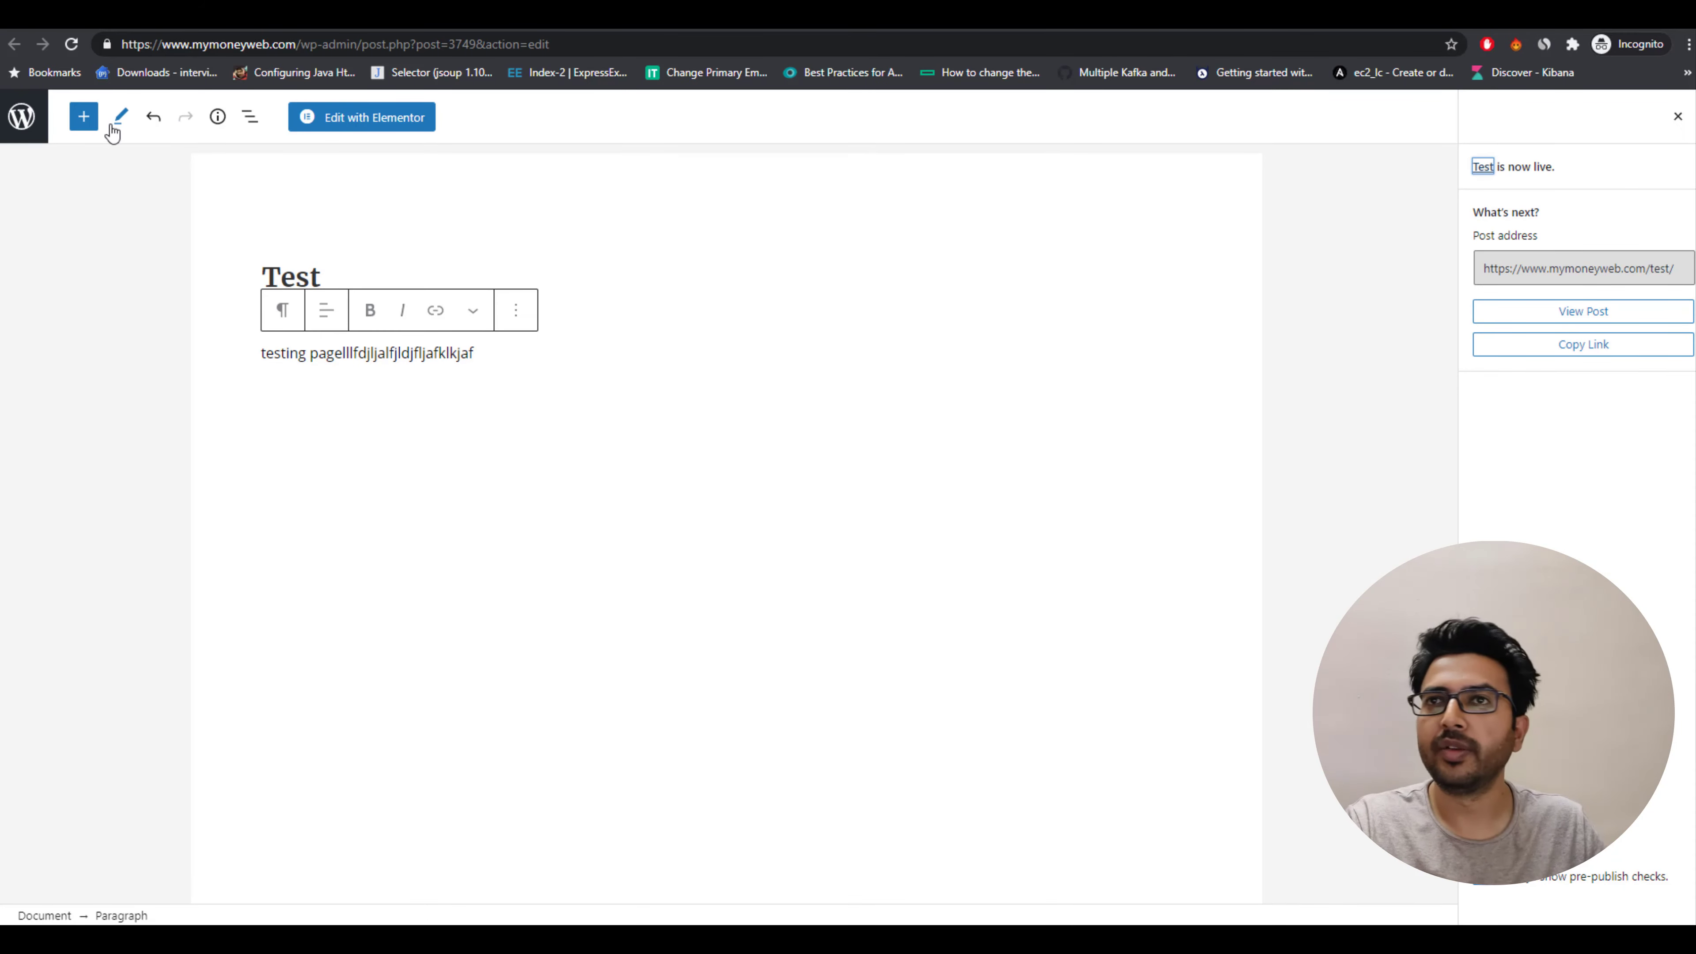
left_click(24, 122)
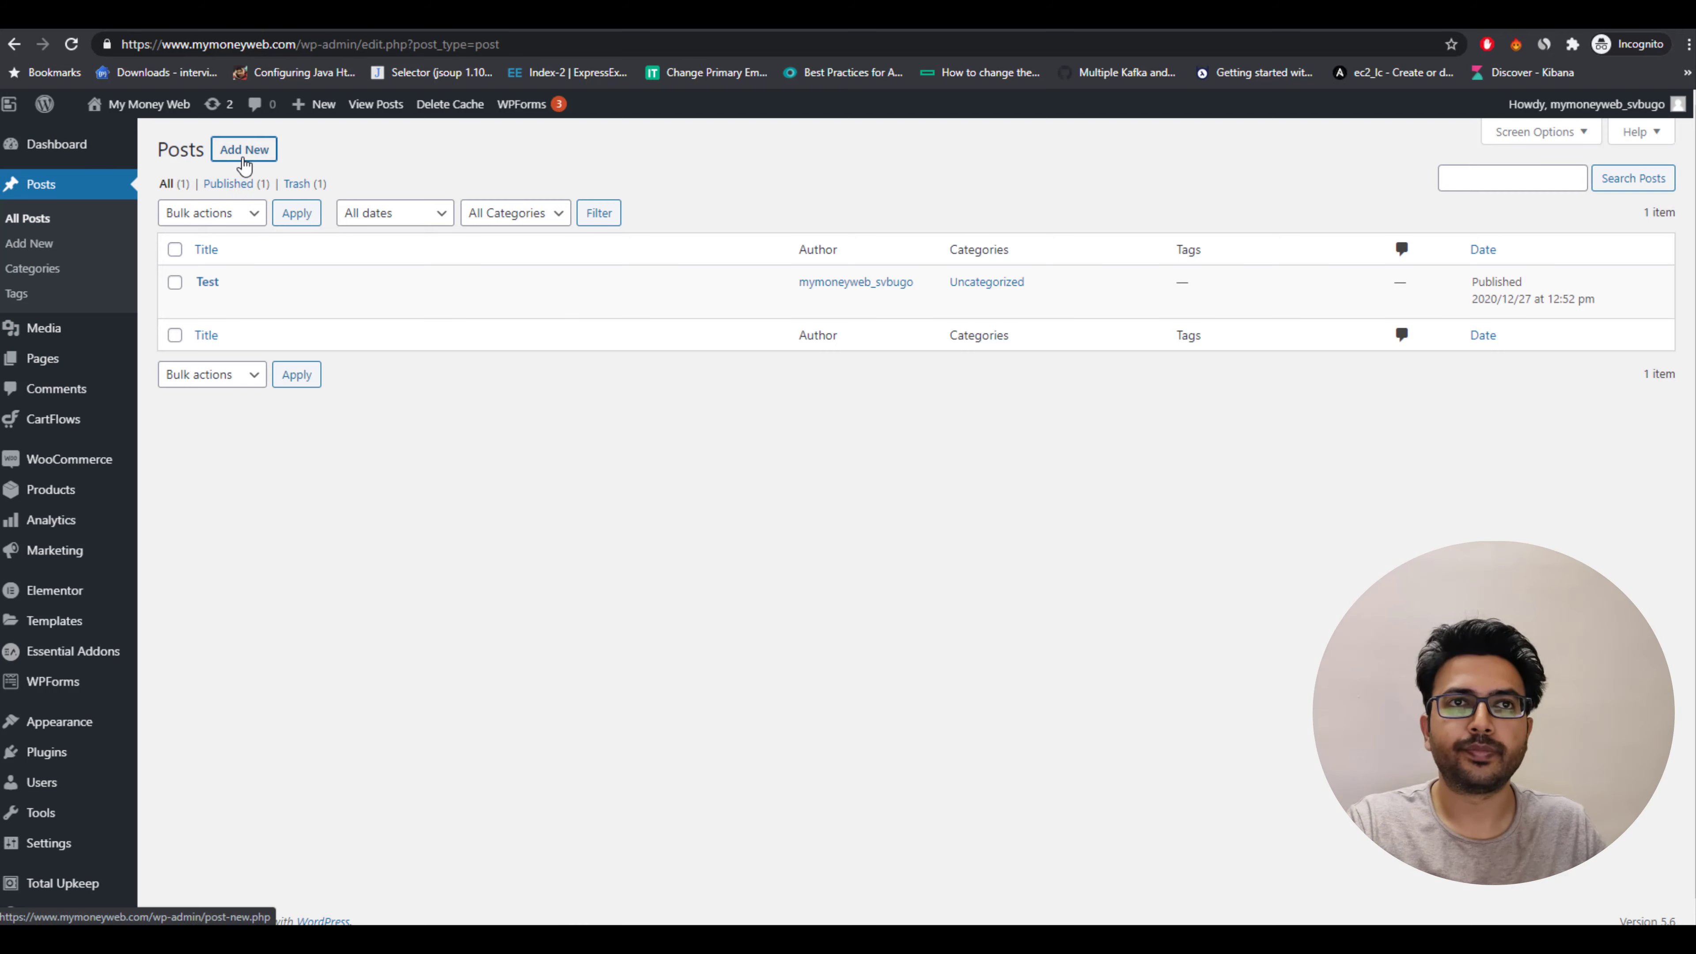
left_click(243, 157)
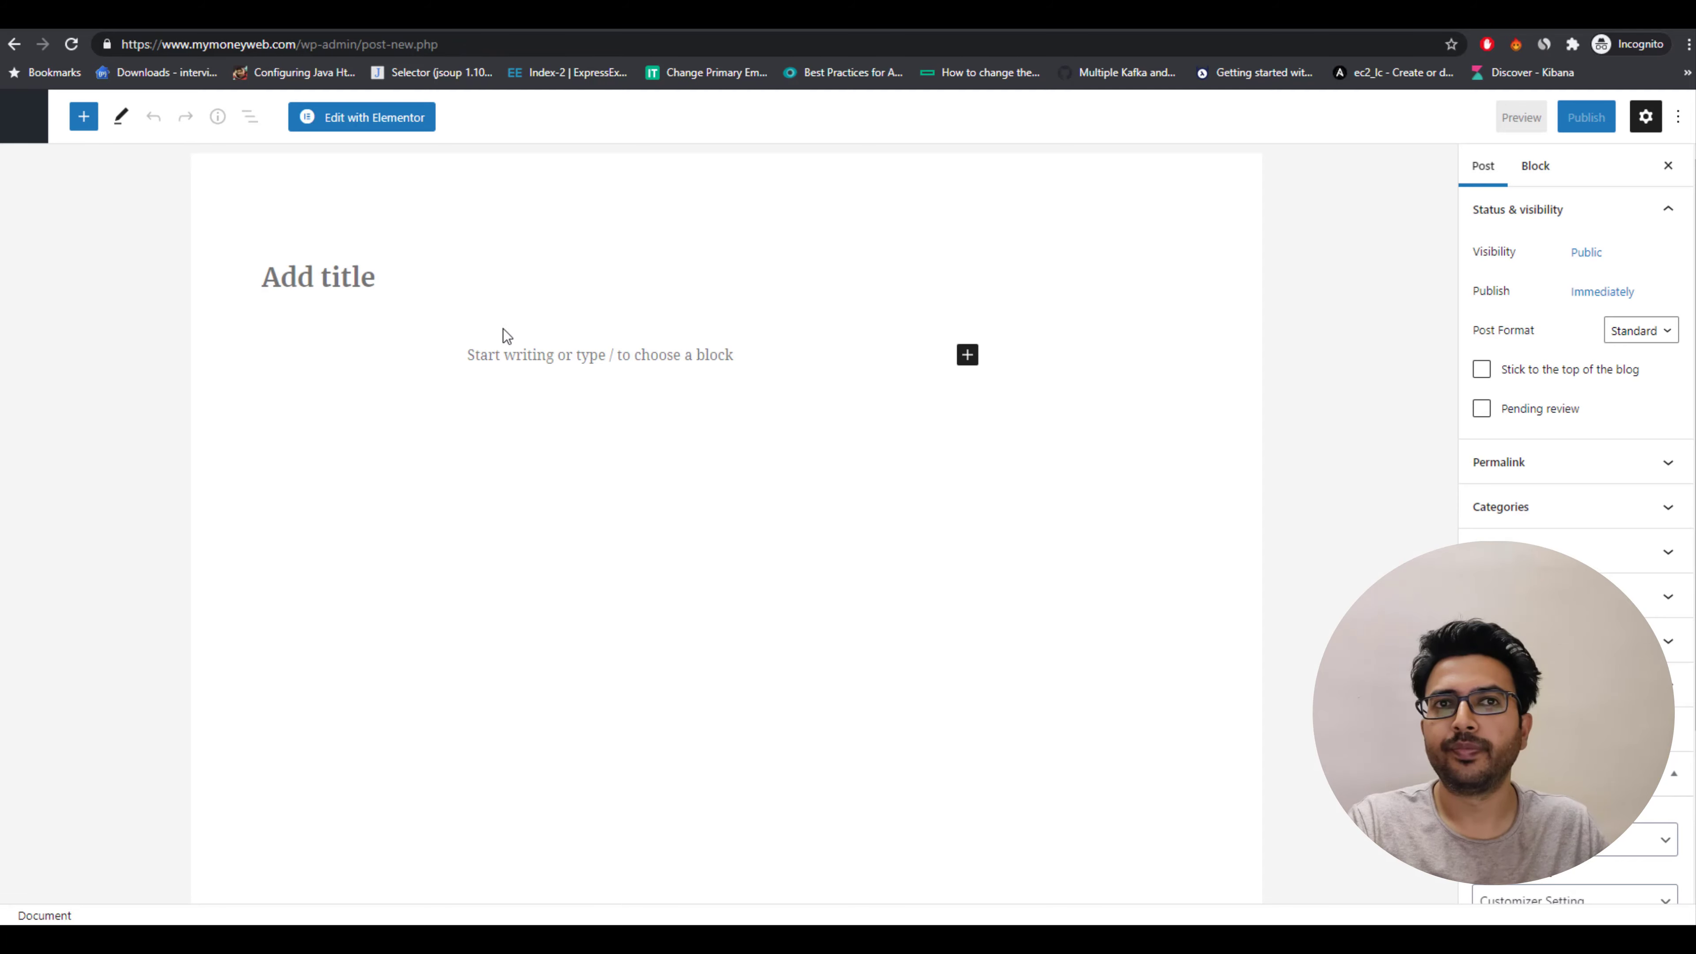
Title the new post Test2 and add a short test paragraph beginning with tesih.
type("Test2")
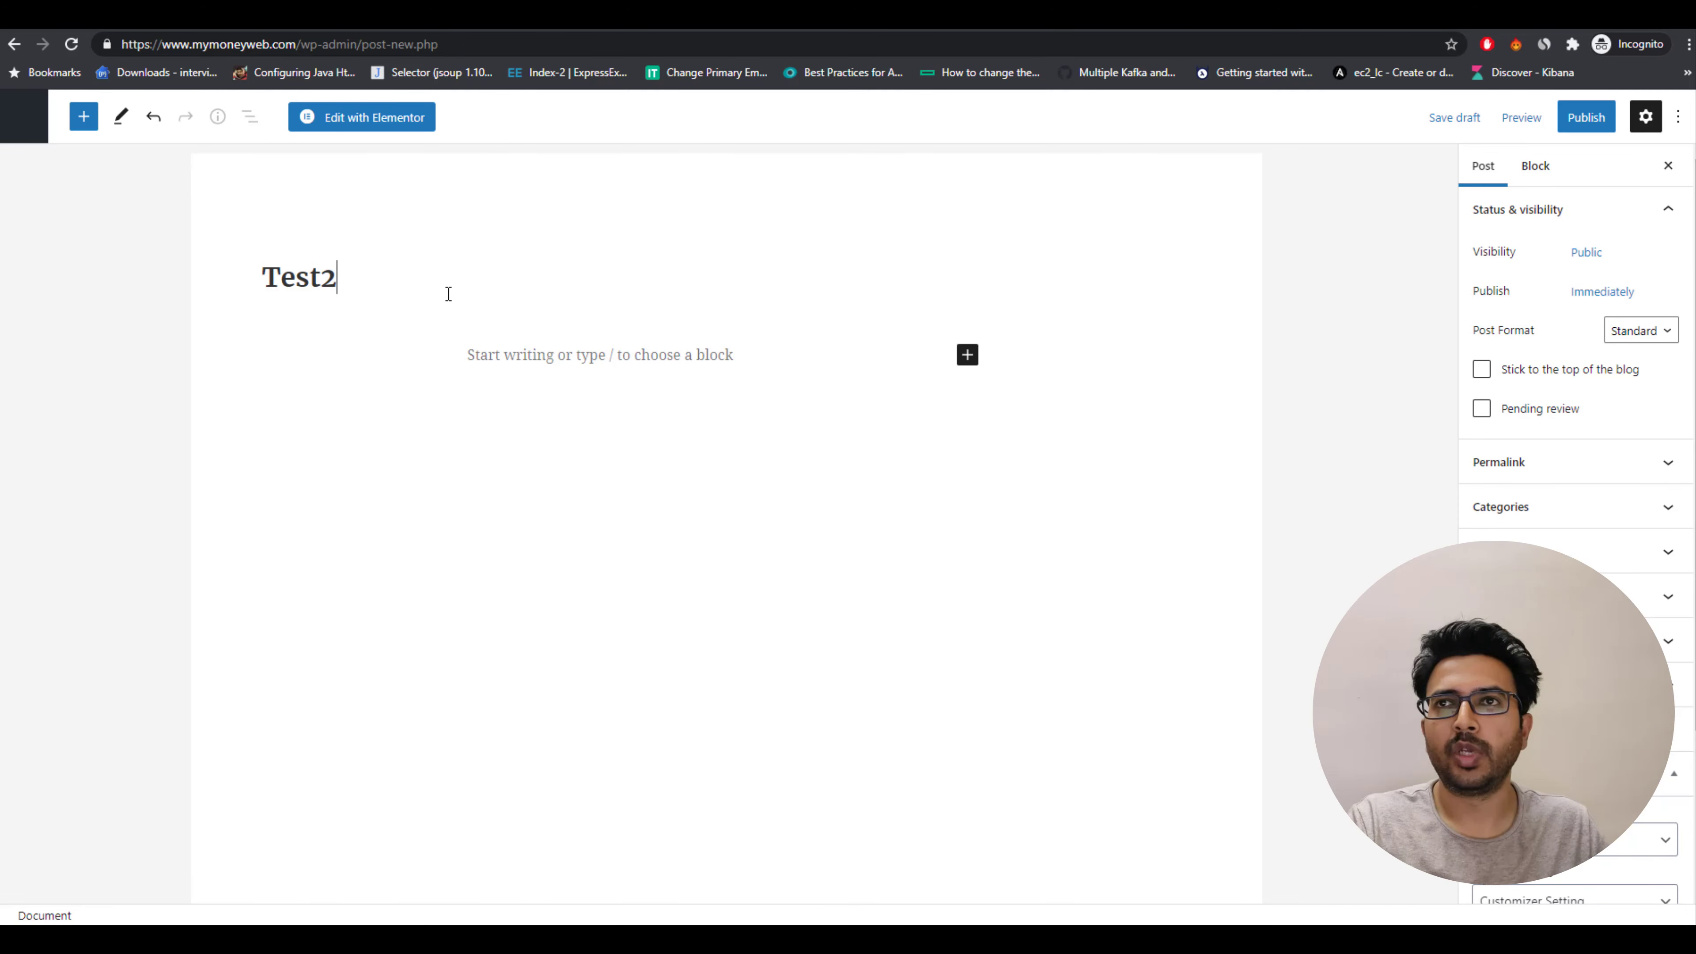
key("Return")
type("tesih")
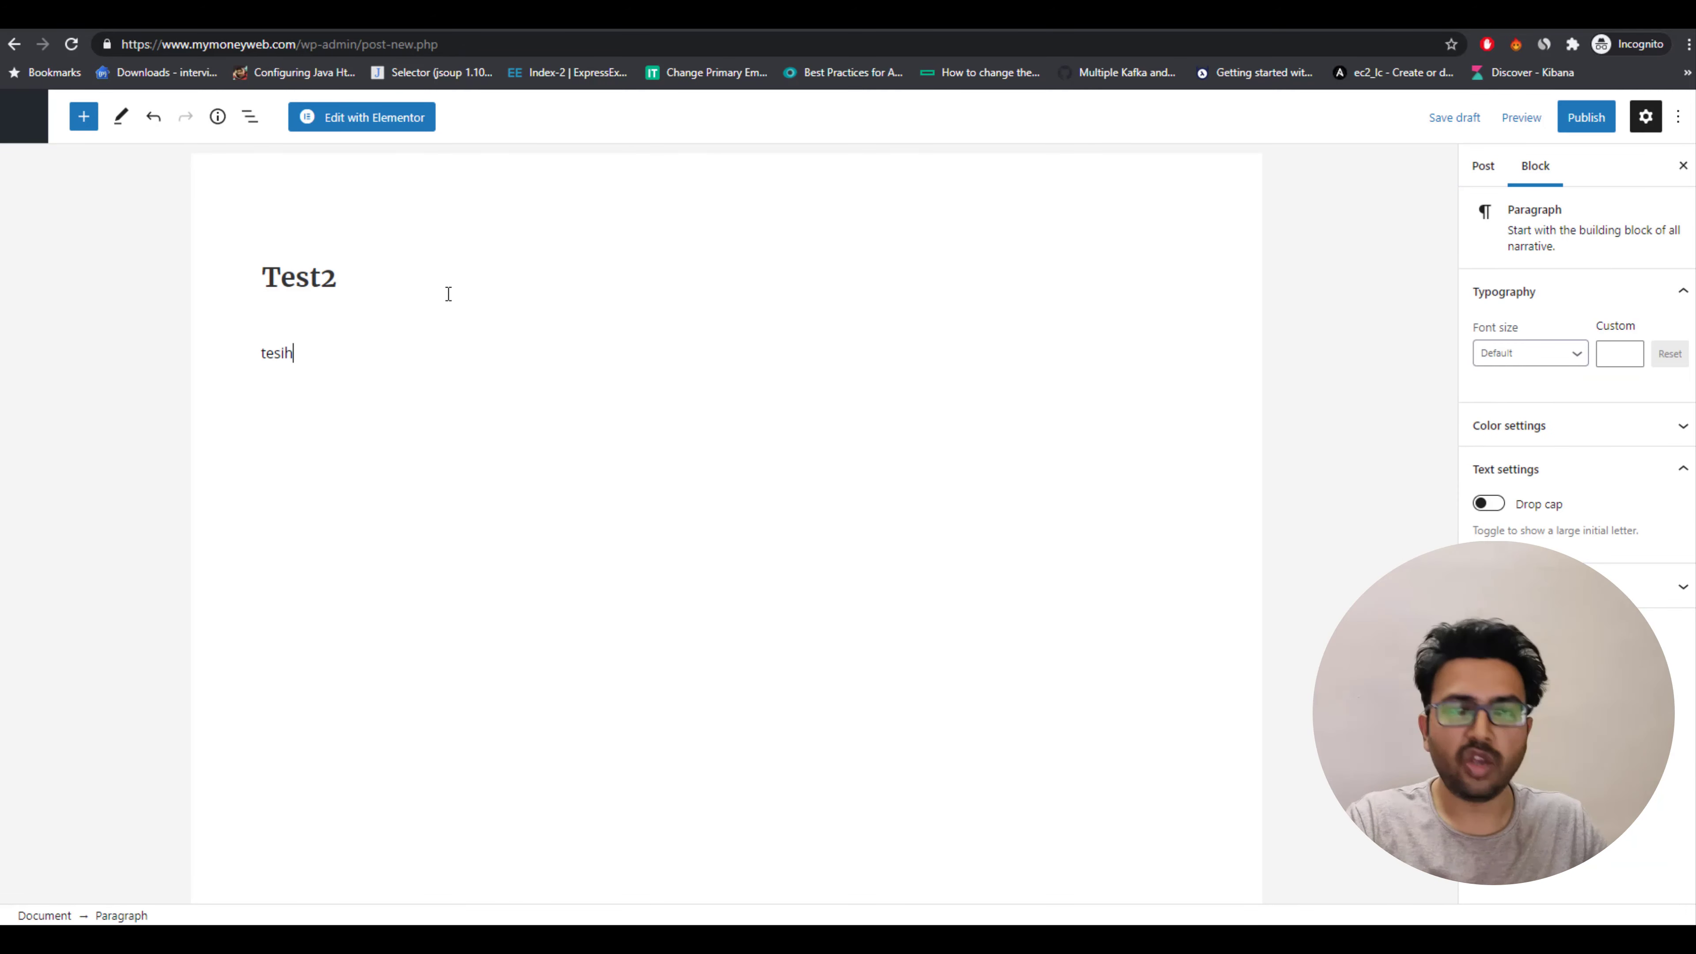
type("tanlkalfkjljlajdflkjldfkj")
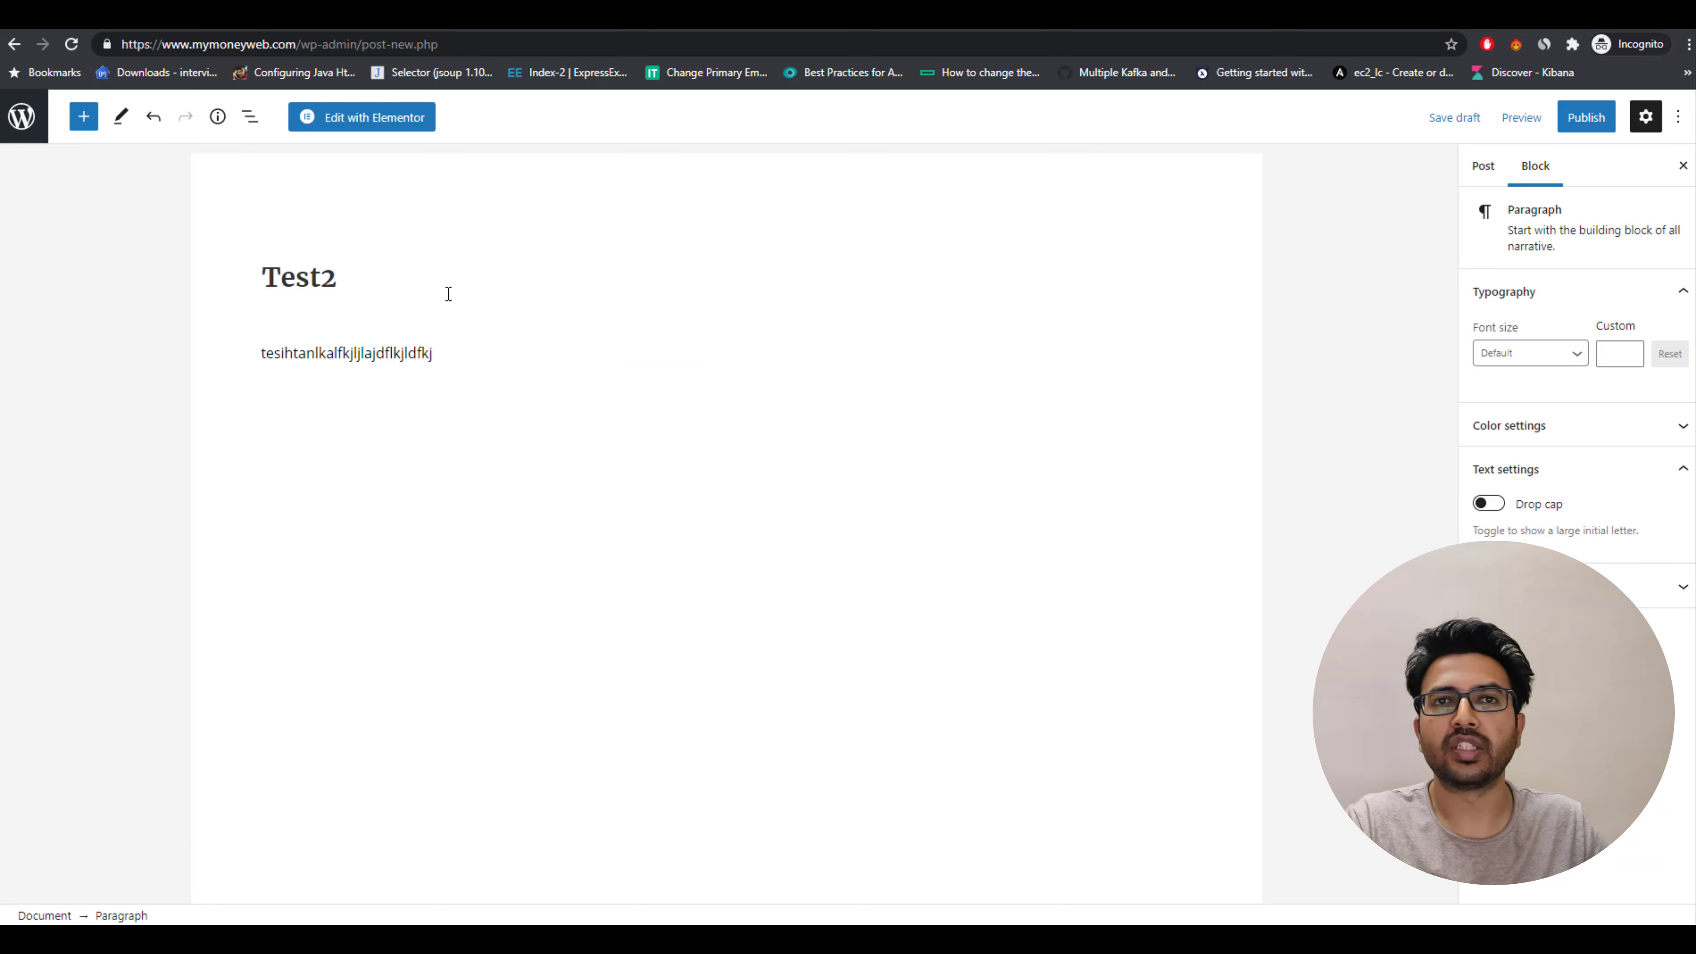
Publish the Test2 post and reload the live homepage to see both posts in the grid.
left_click(1596, 126)
left_click(1545, 118)
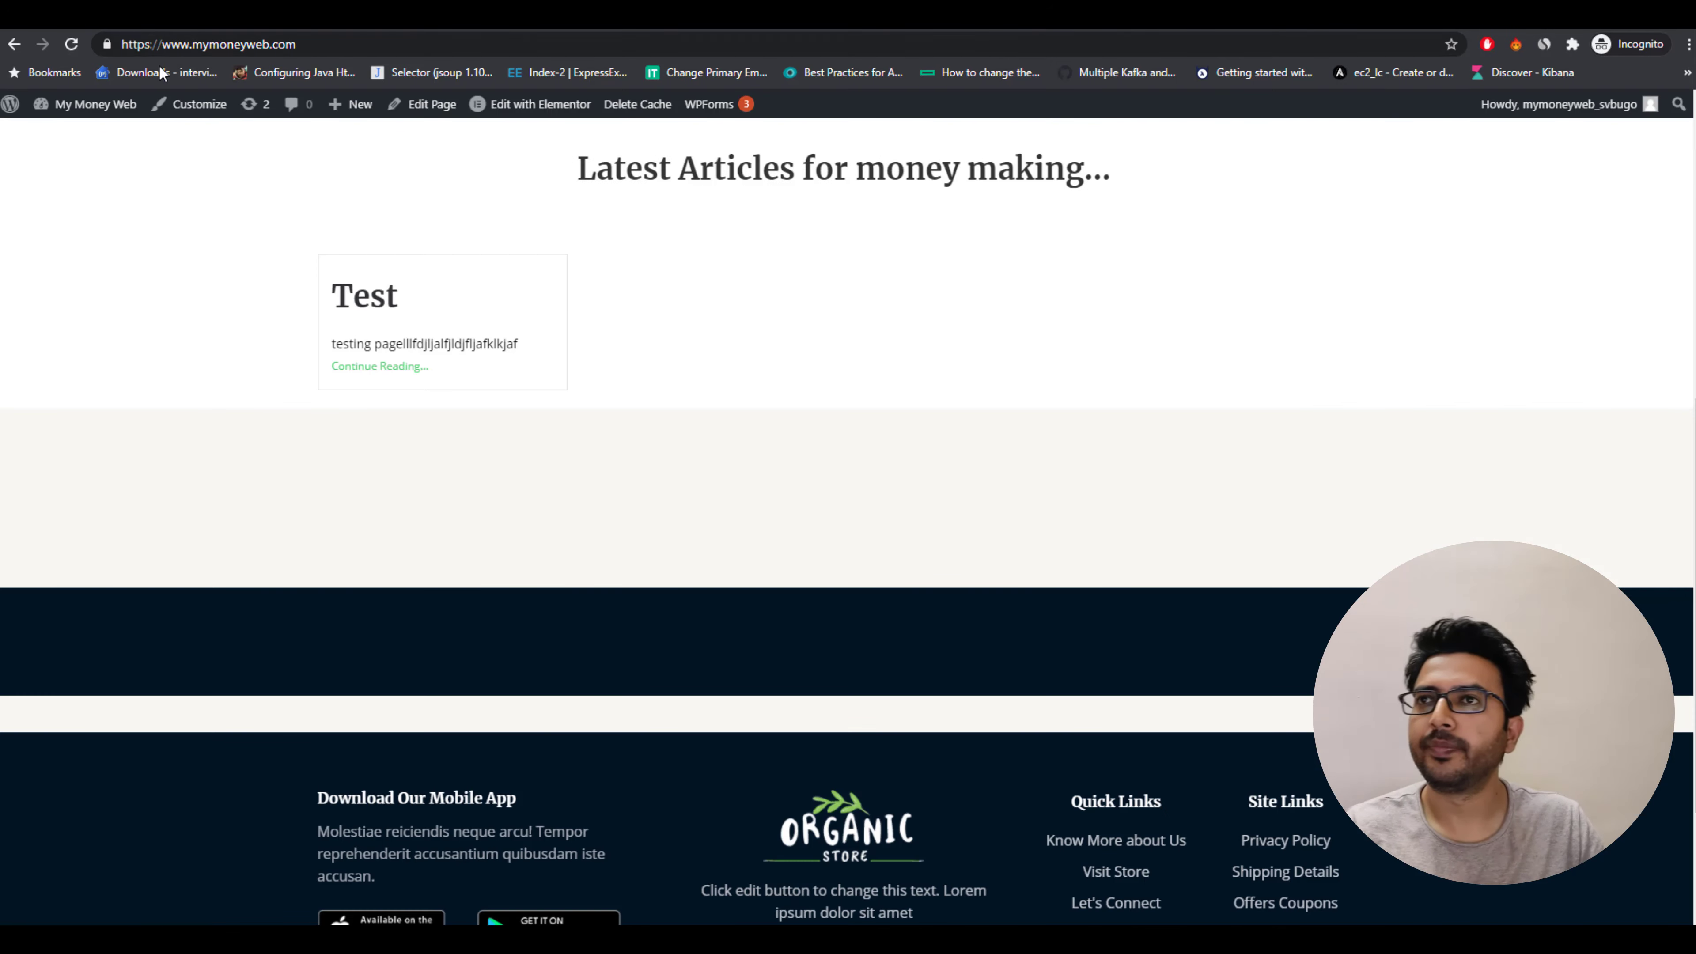
left_click(71, 45)
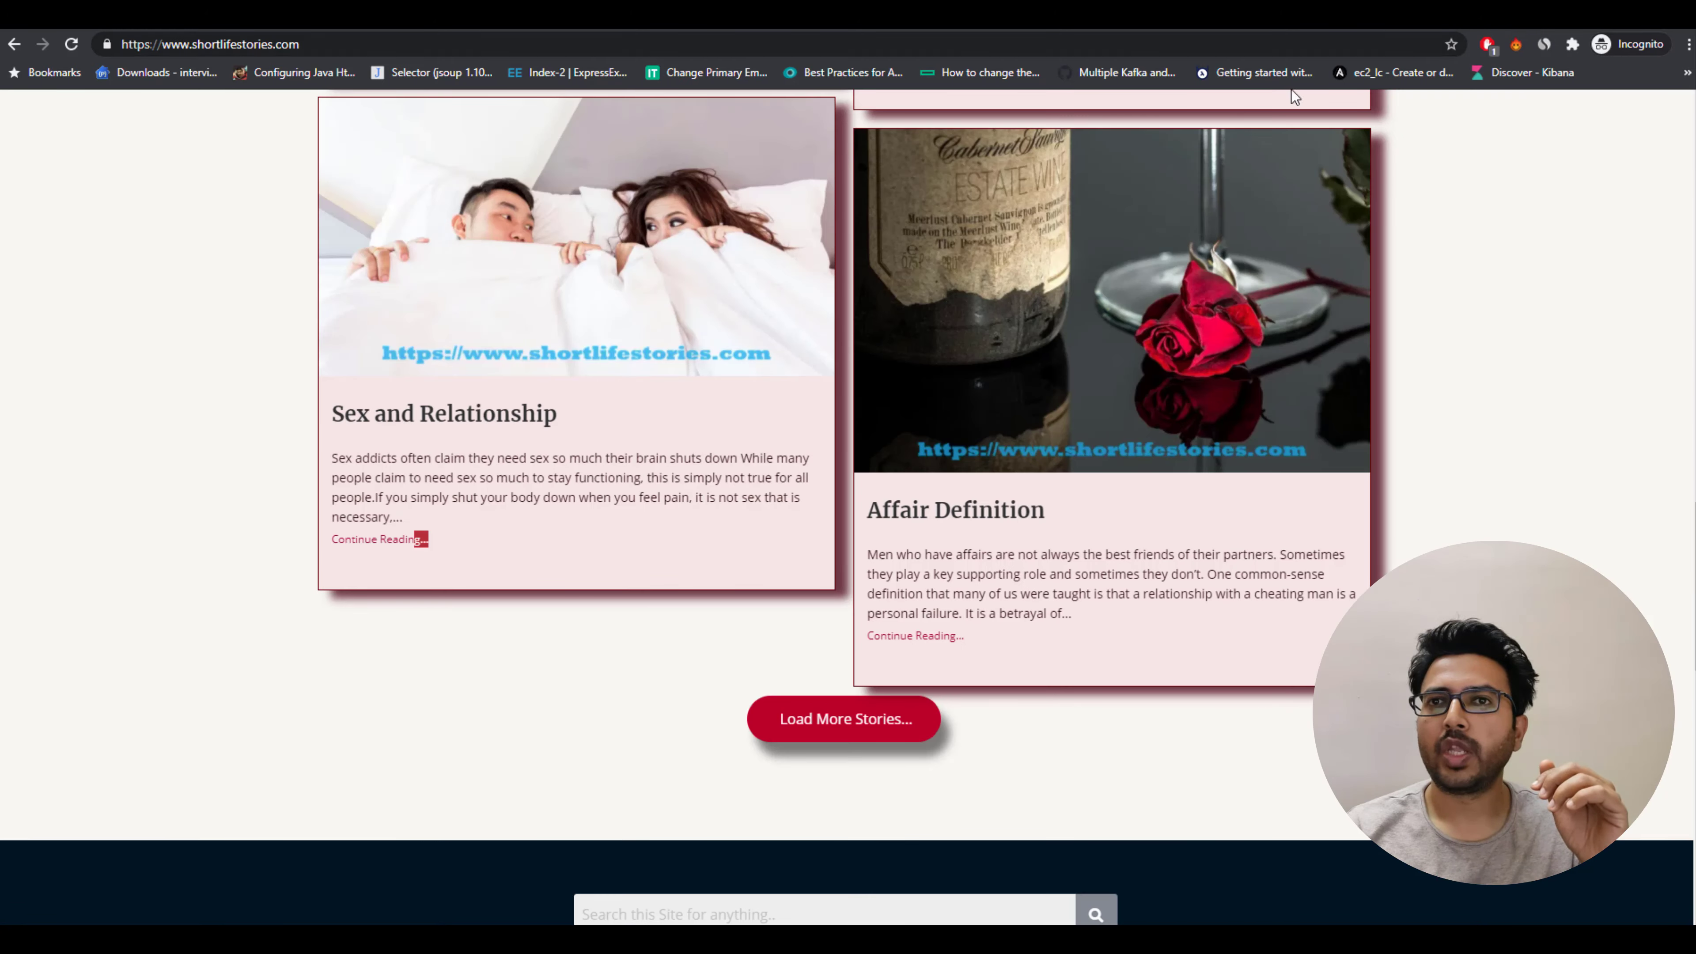
Browse the reference blog's latest-stories post cards.
scroll(615, 374, "up", 10)
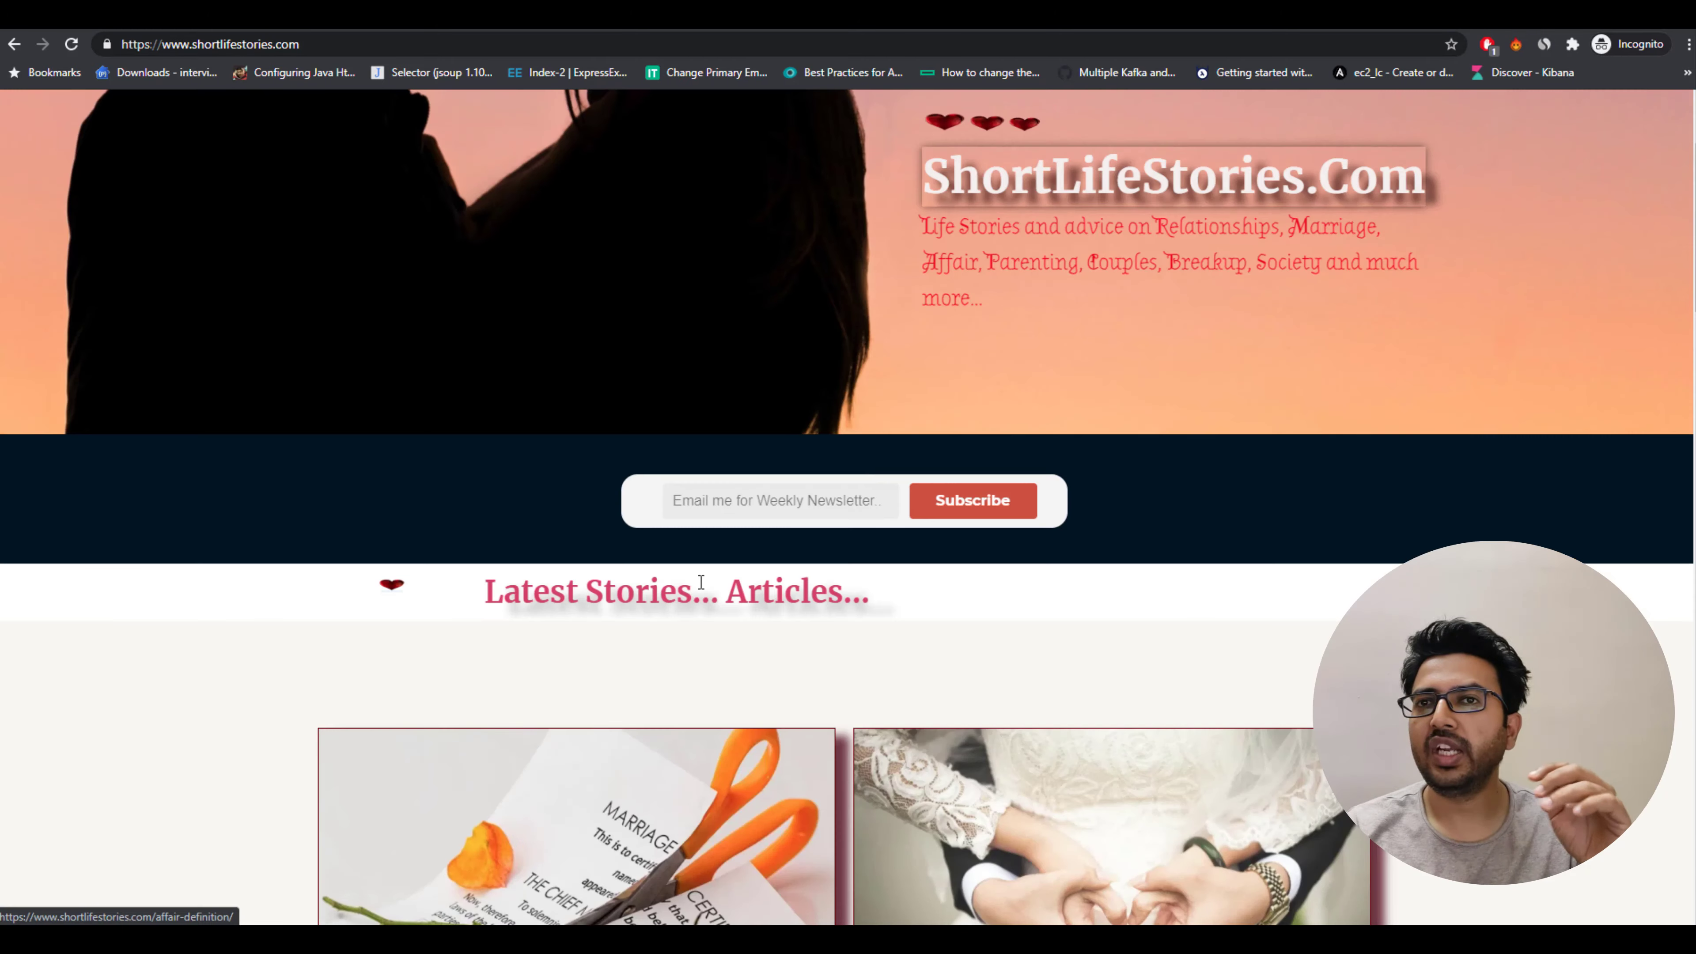
scroll(615, 374, "down", 5)
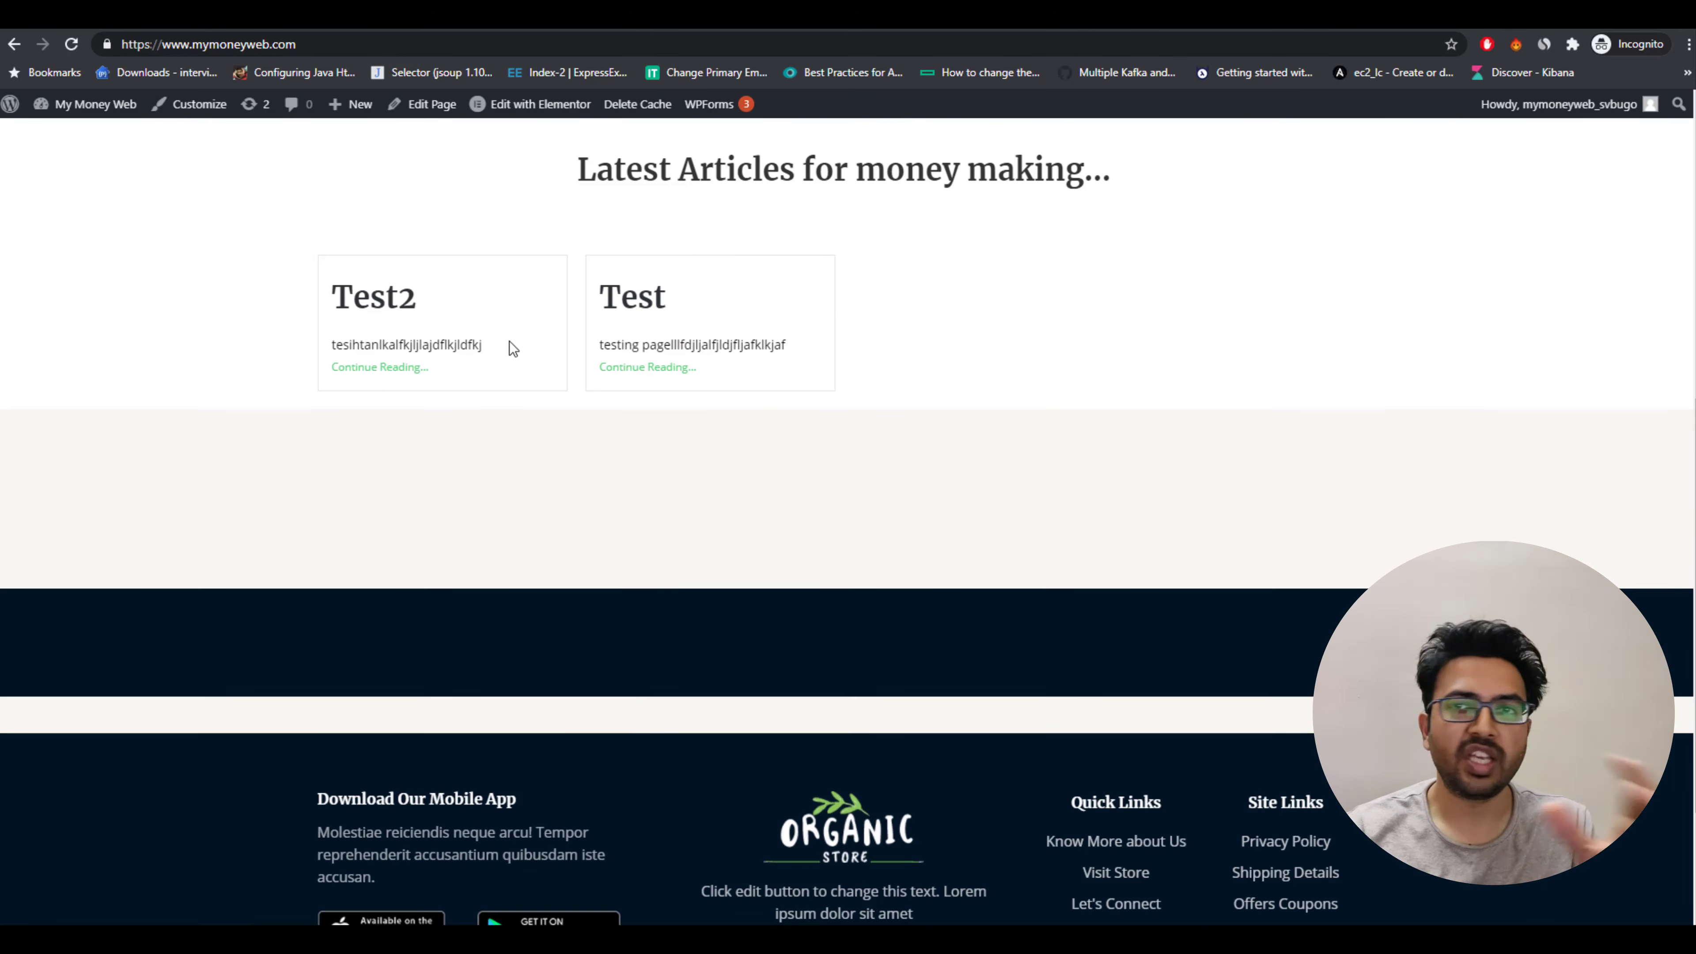
scroll(509, 340, "up", 8)
scroll(653, 129, "down", 8)
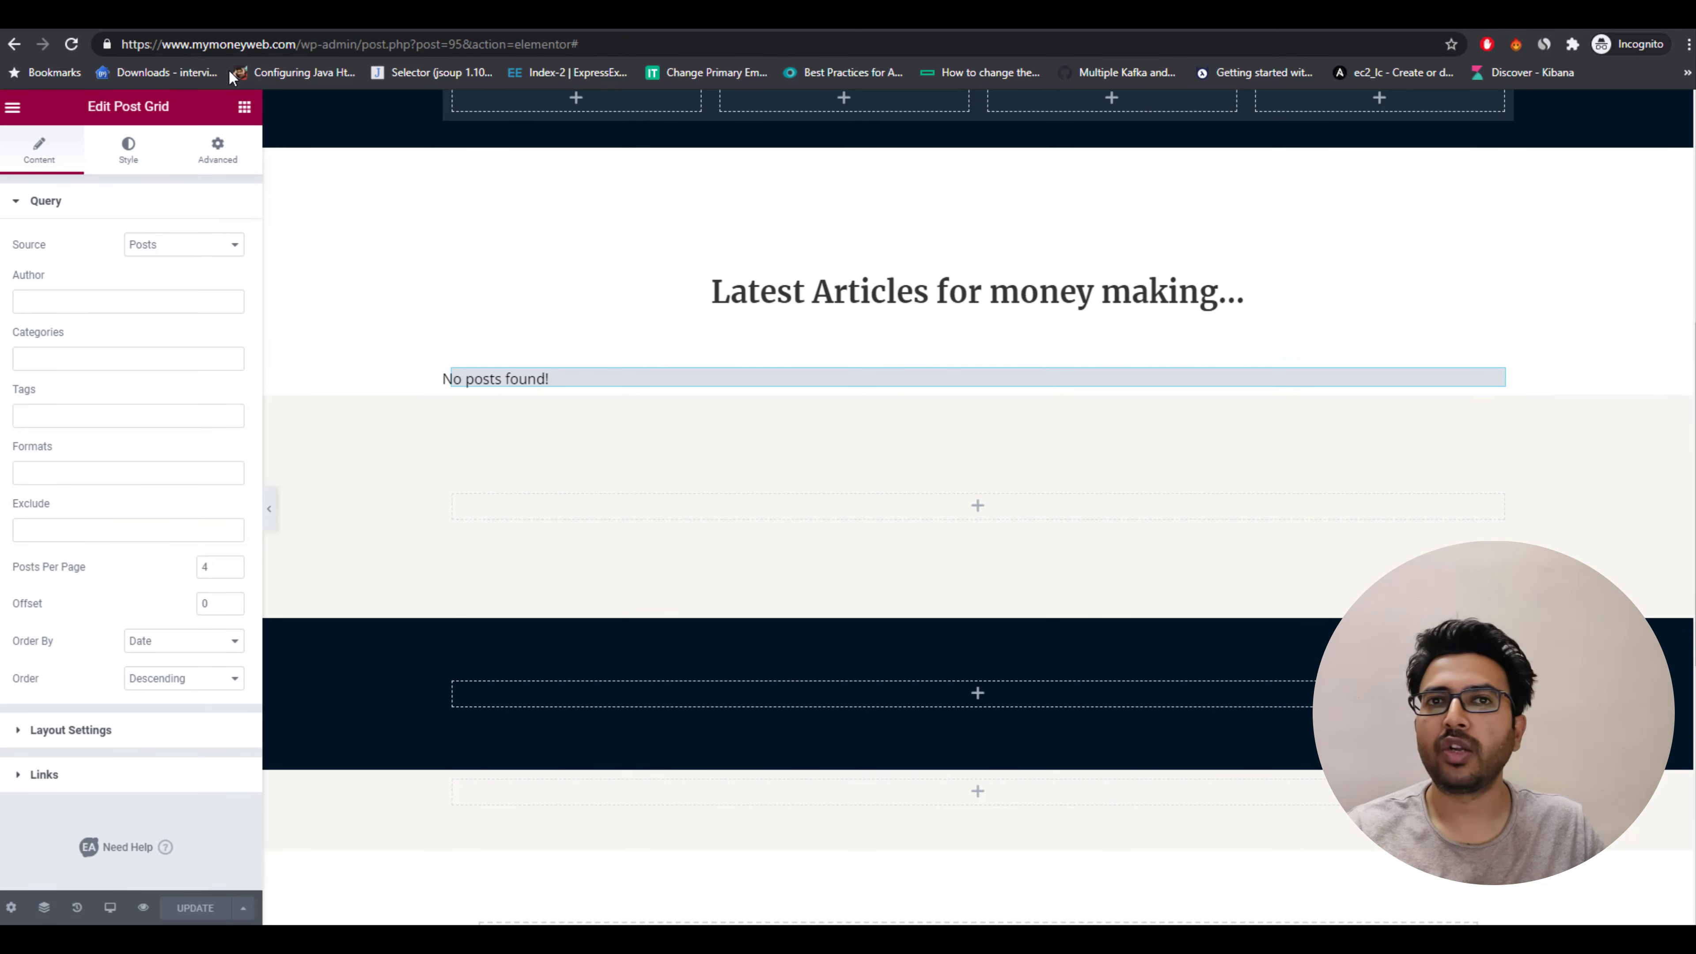
Reload the Elementor editor, select the Post Grid and set Posts Per Page to 8.
left_click(70, 44)
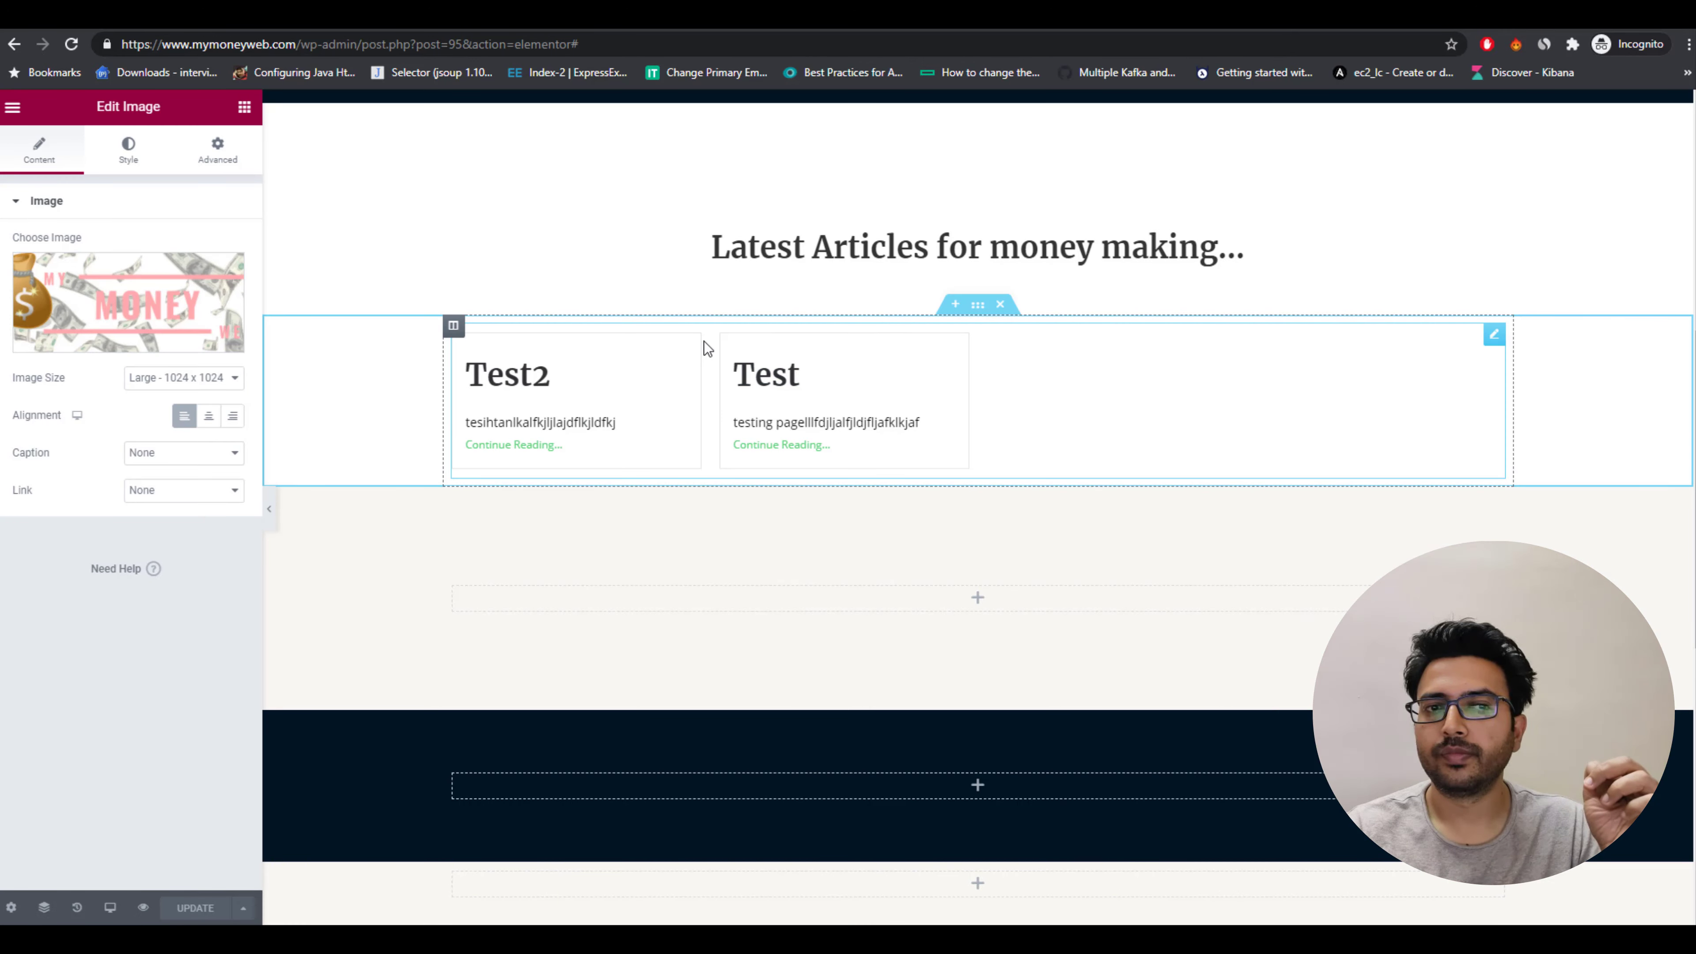
left_click(704, 340)
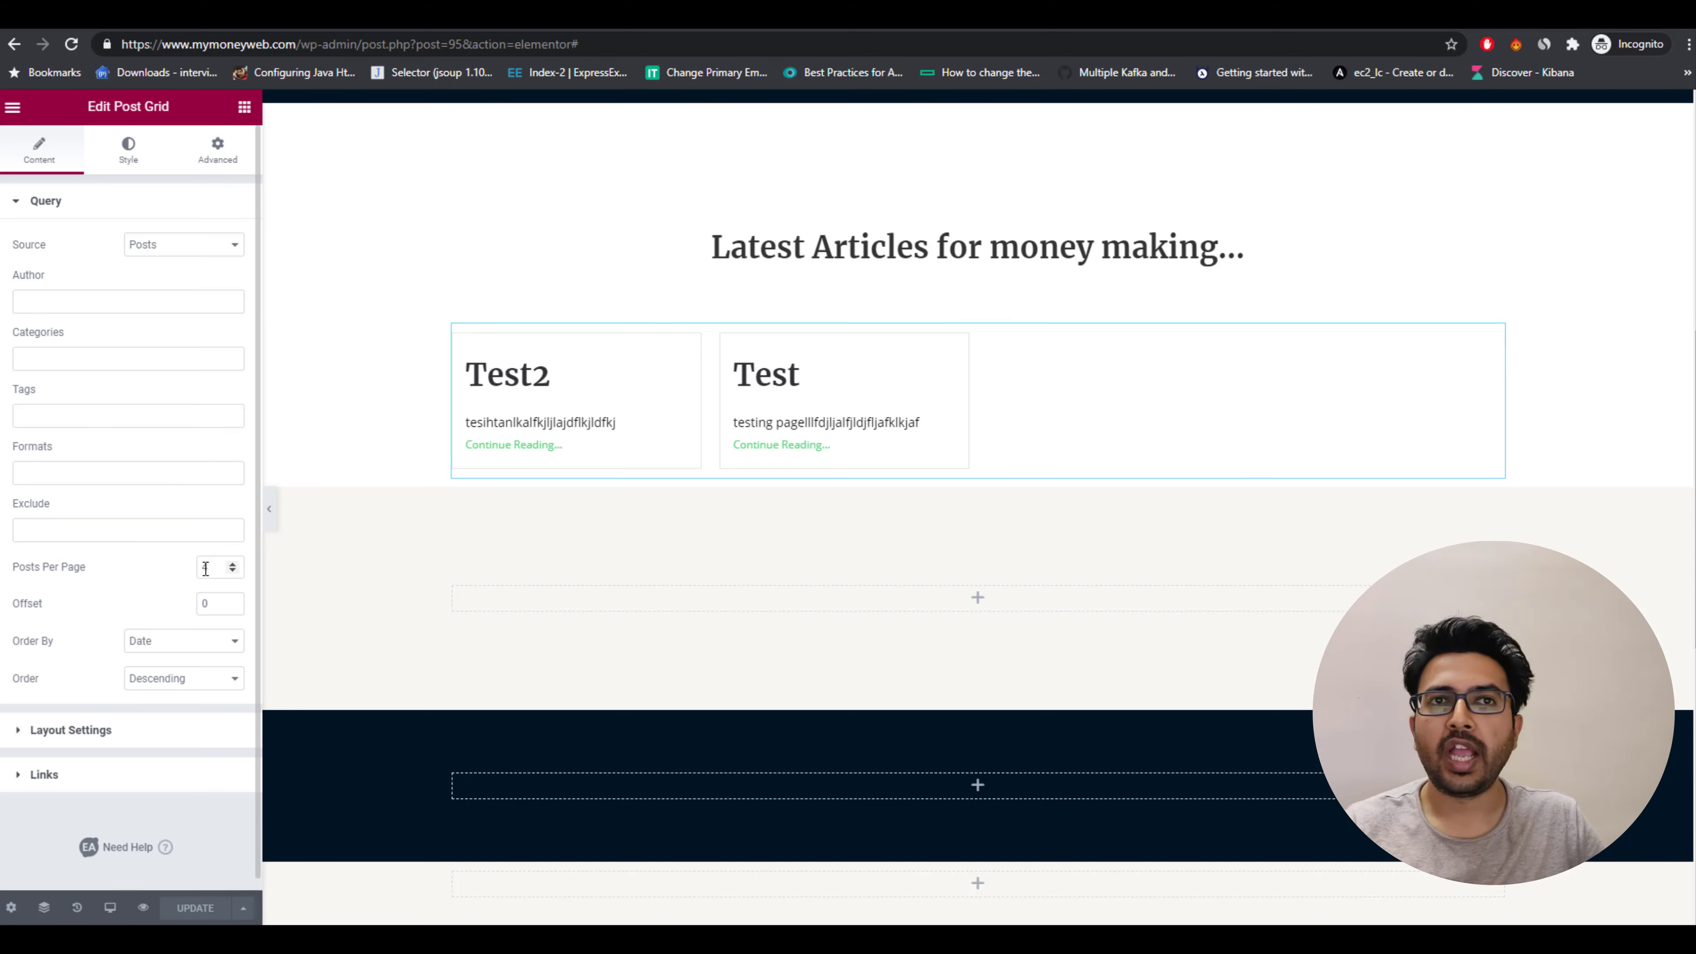
left_click_drag(215, 569, 200, 569)
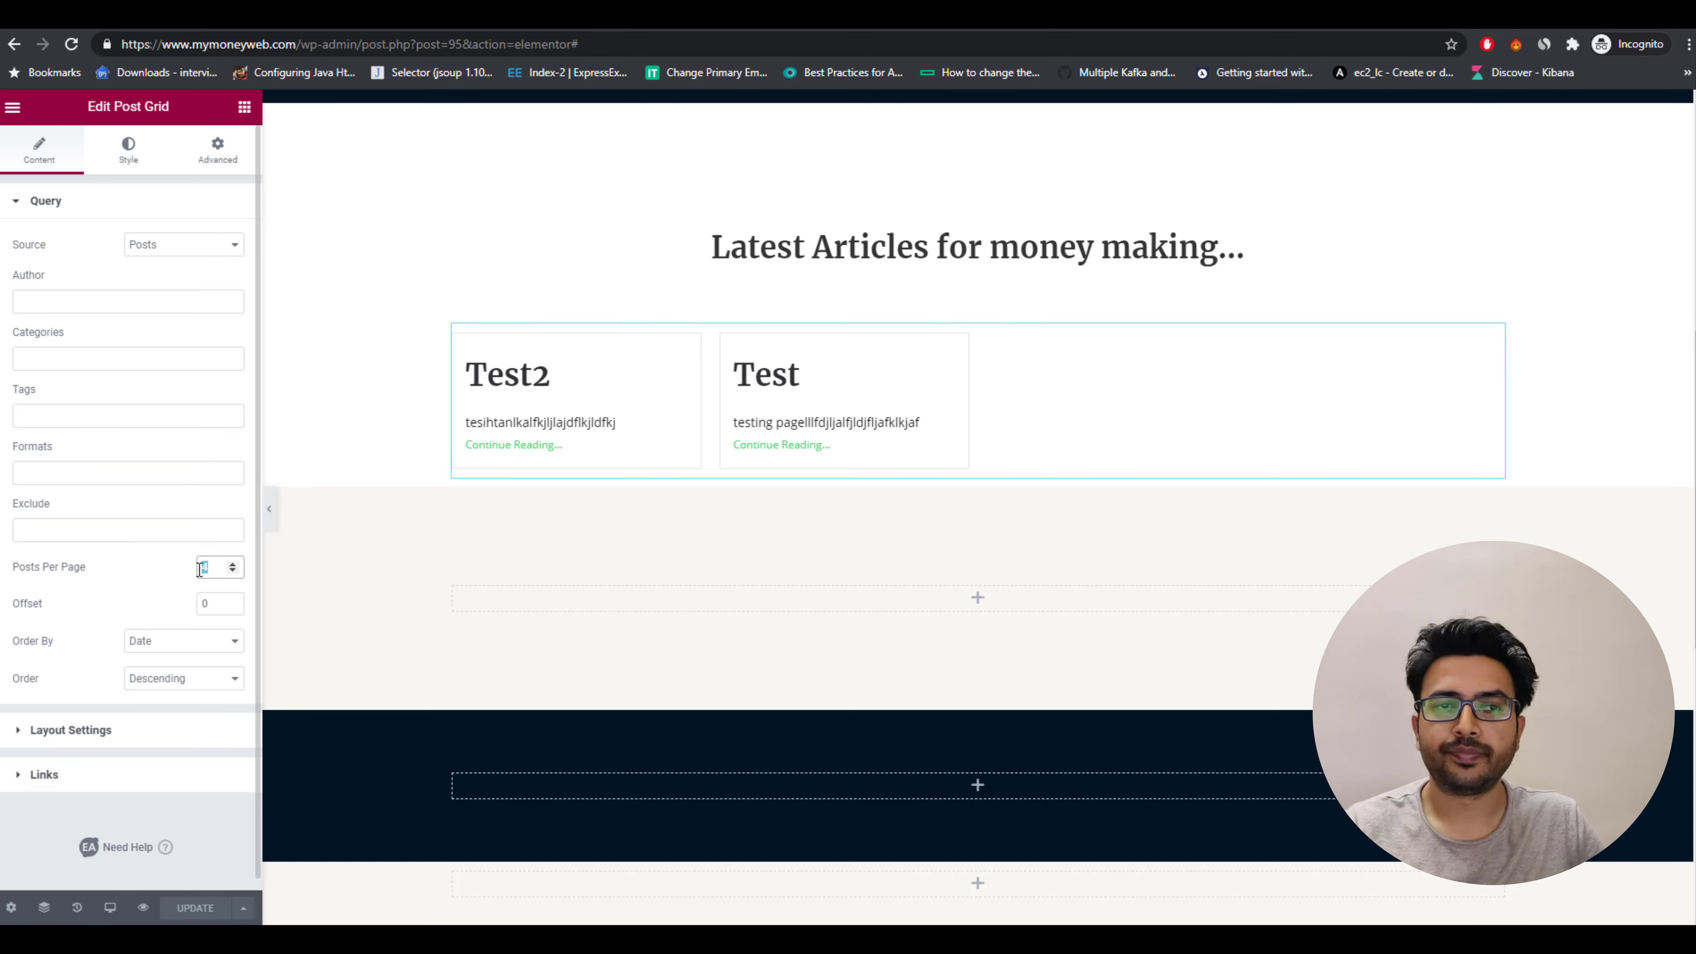
type("8")
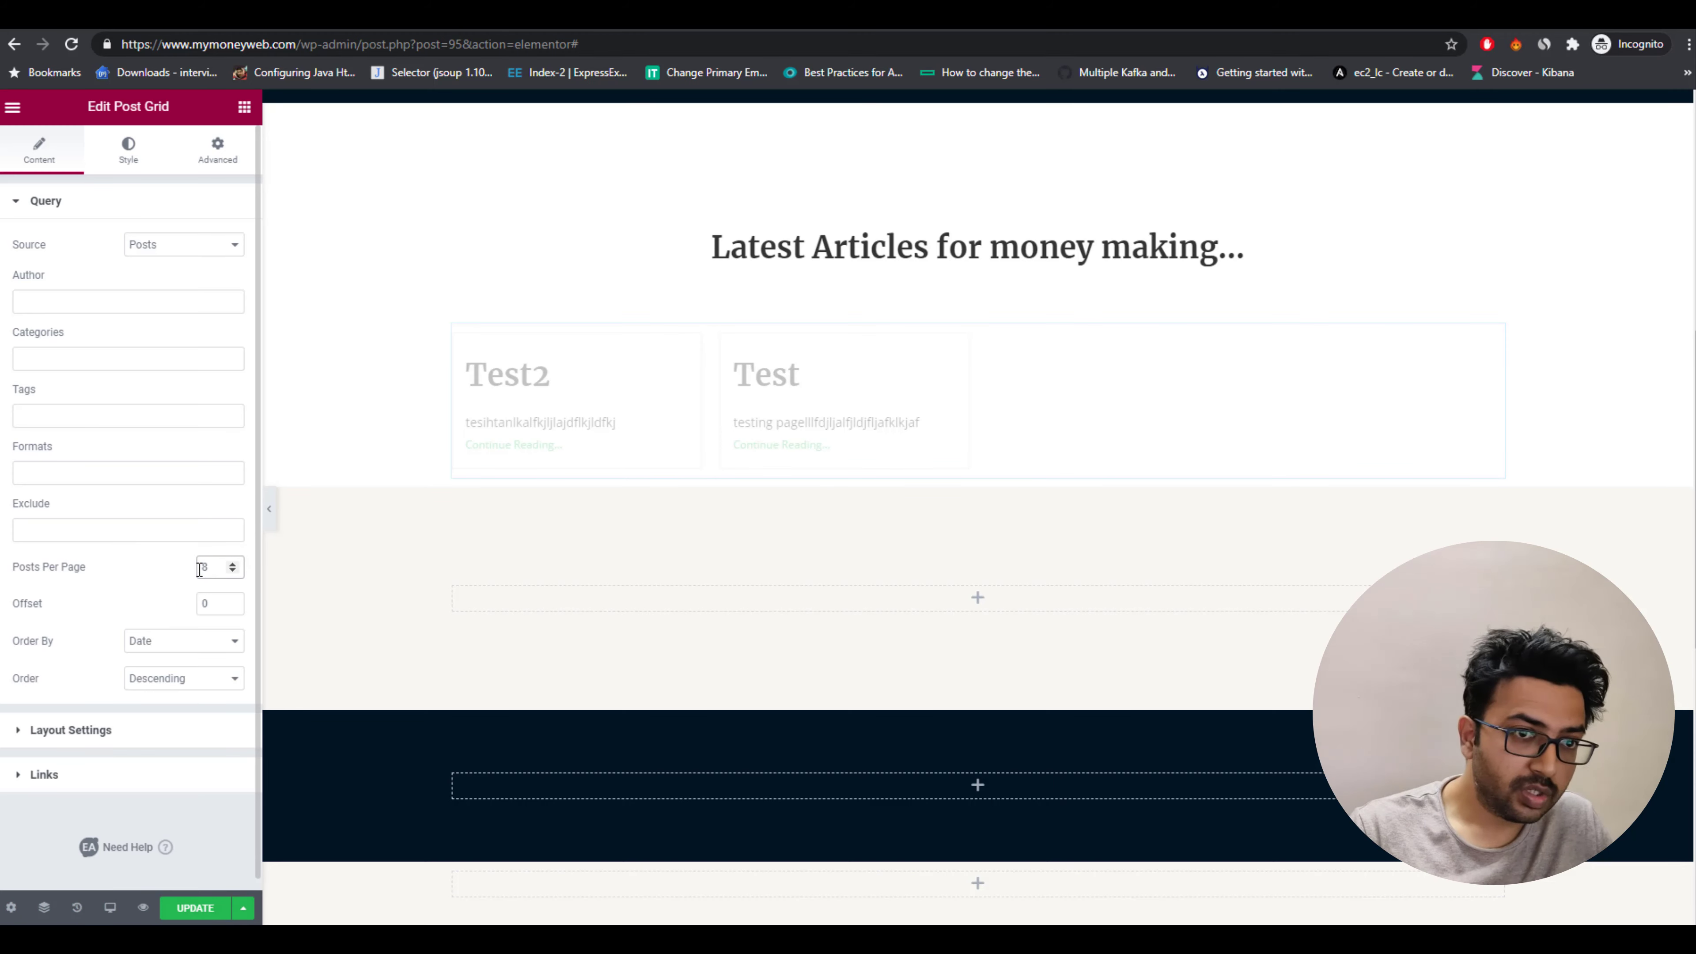
Set the Post Grid layout to Grid and turn on Show Load More.
left_click(103, 730)
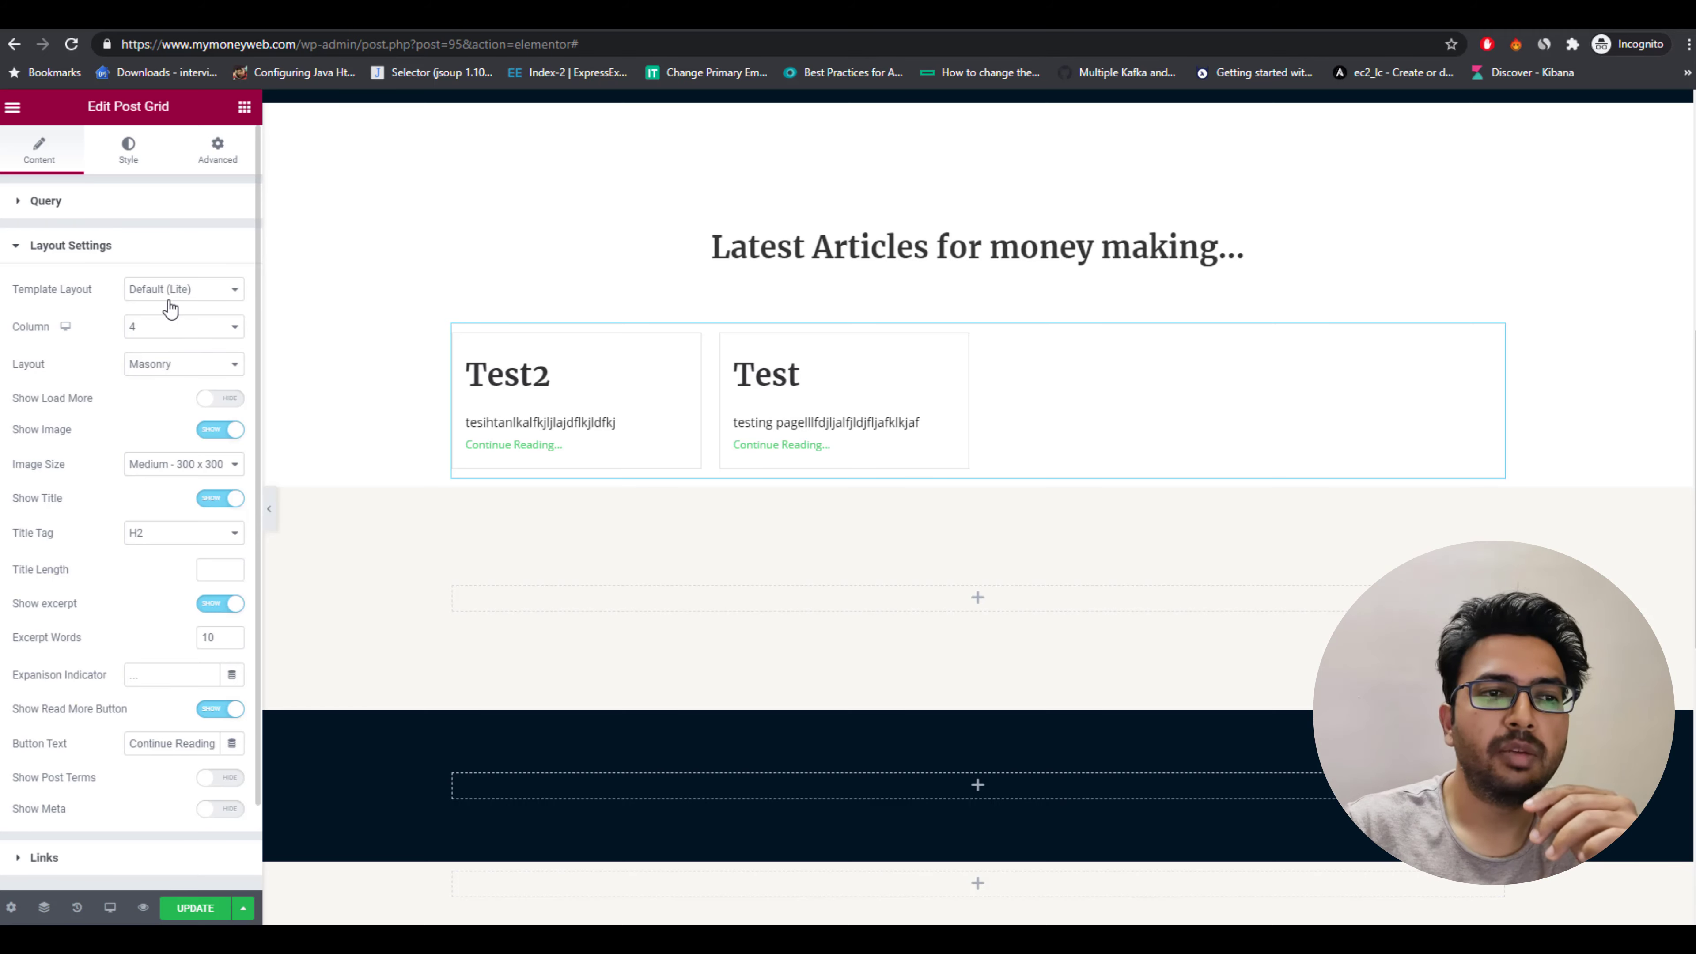
left_click(170, 365)
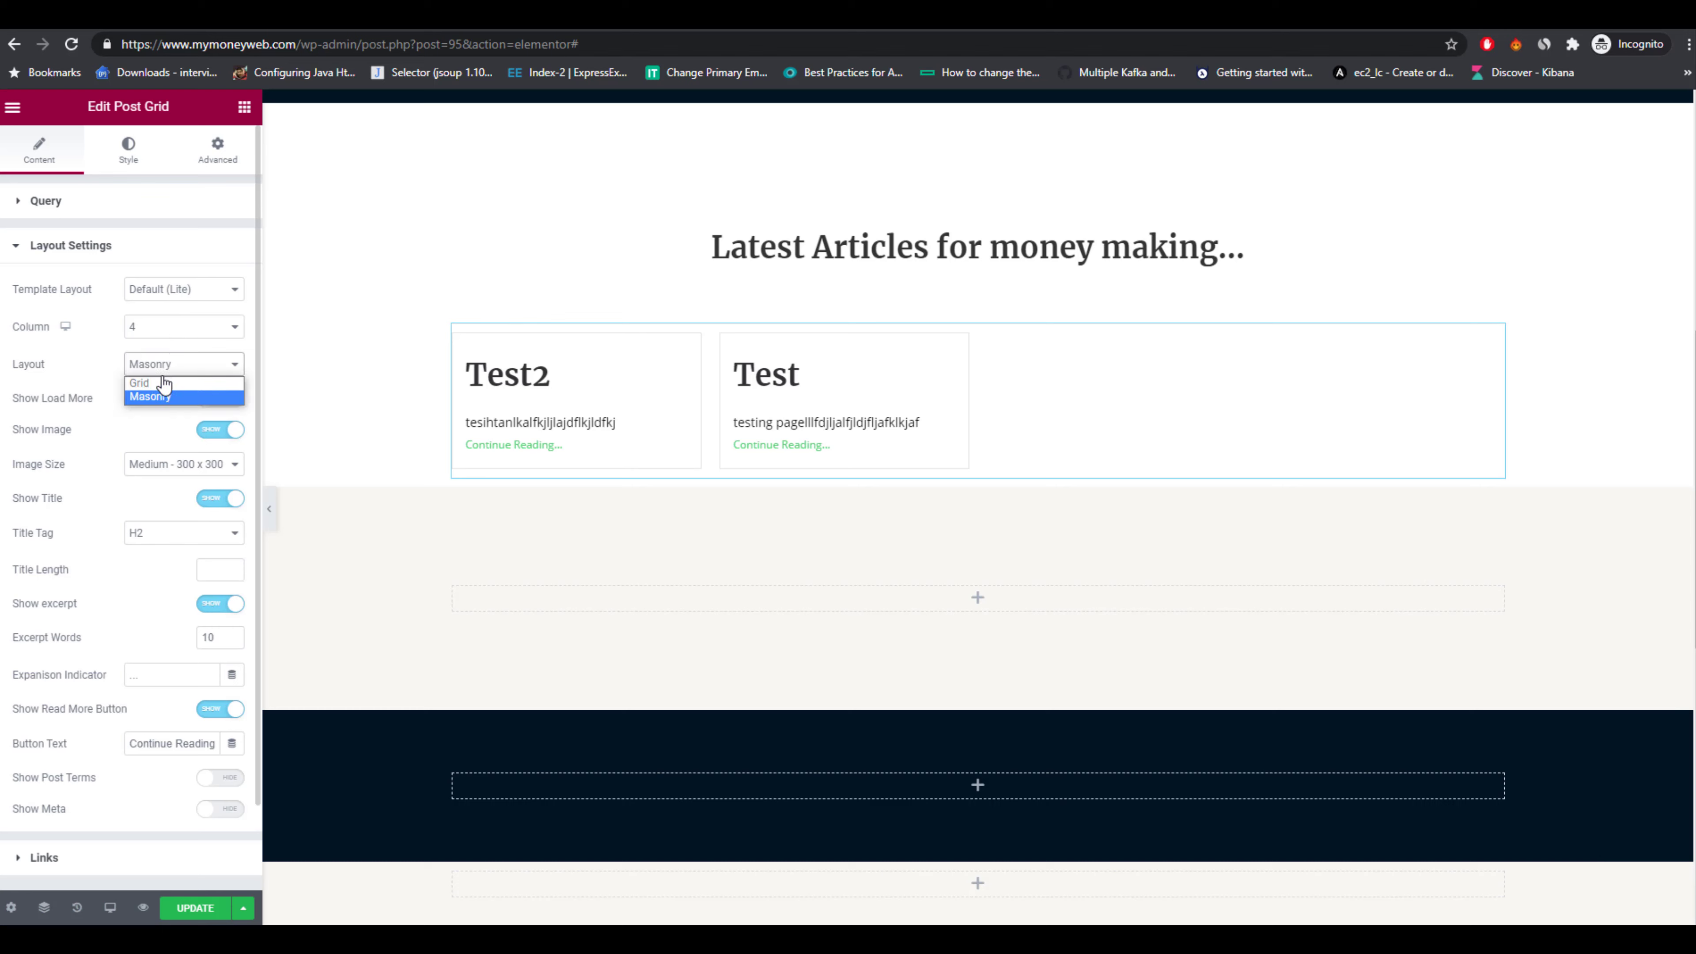
left_click(159, 385)
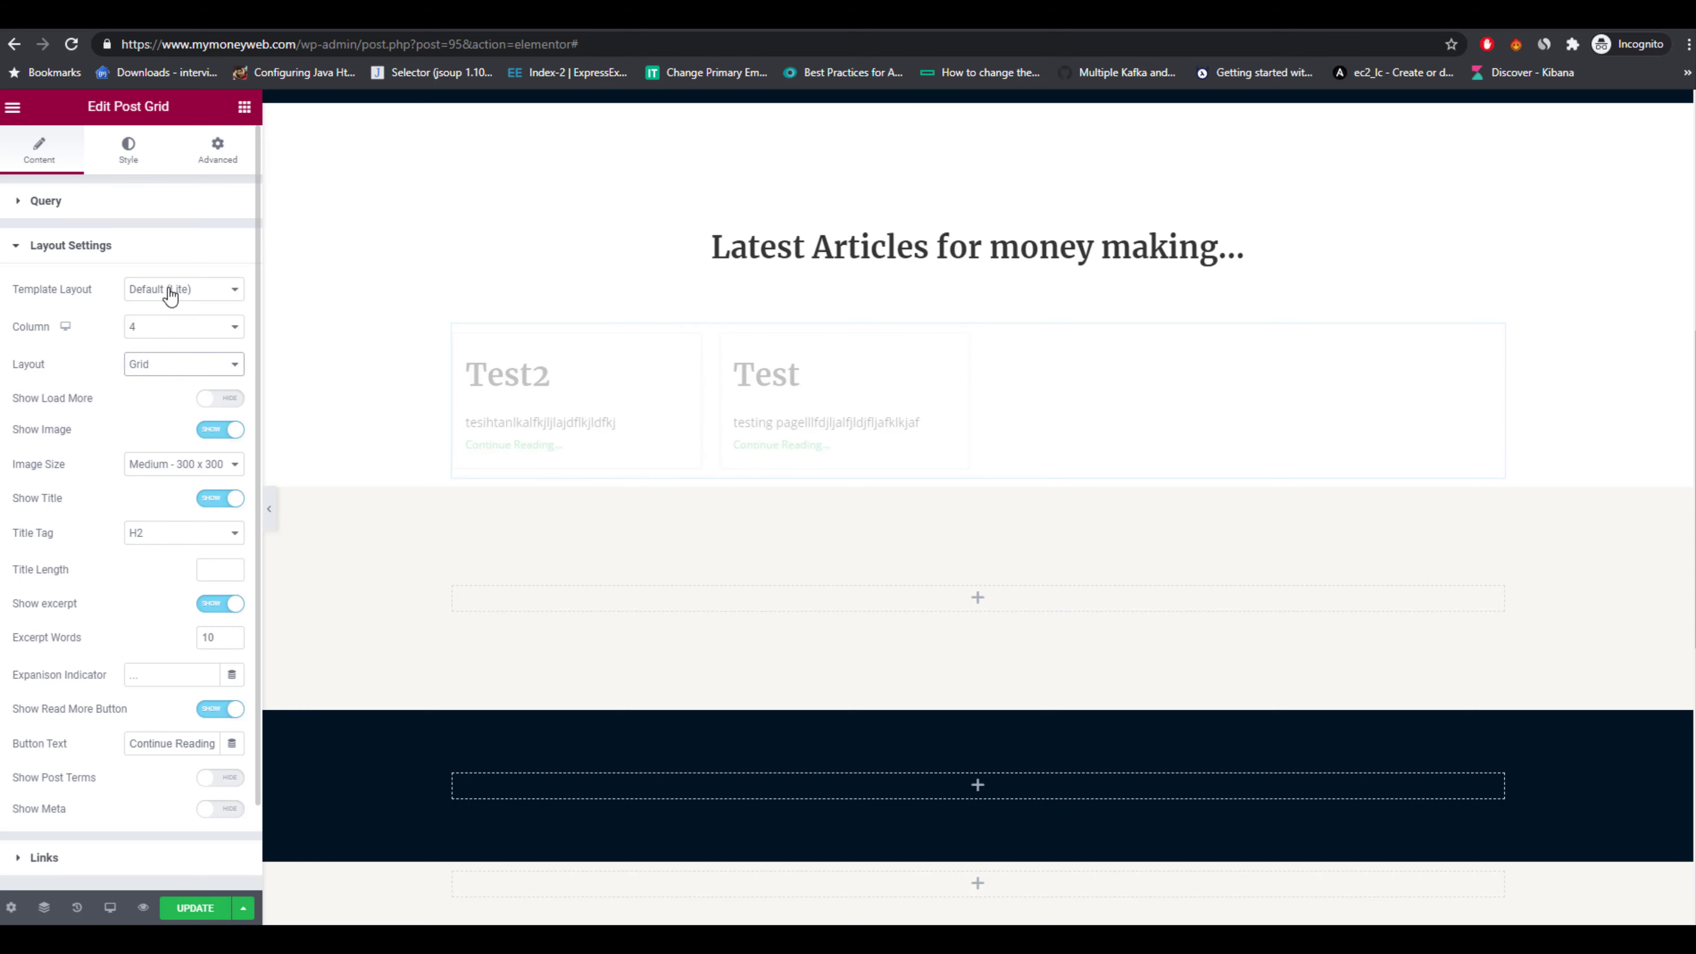
left_click(224, 399)
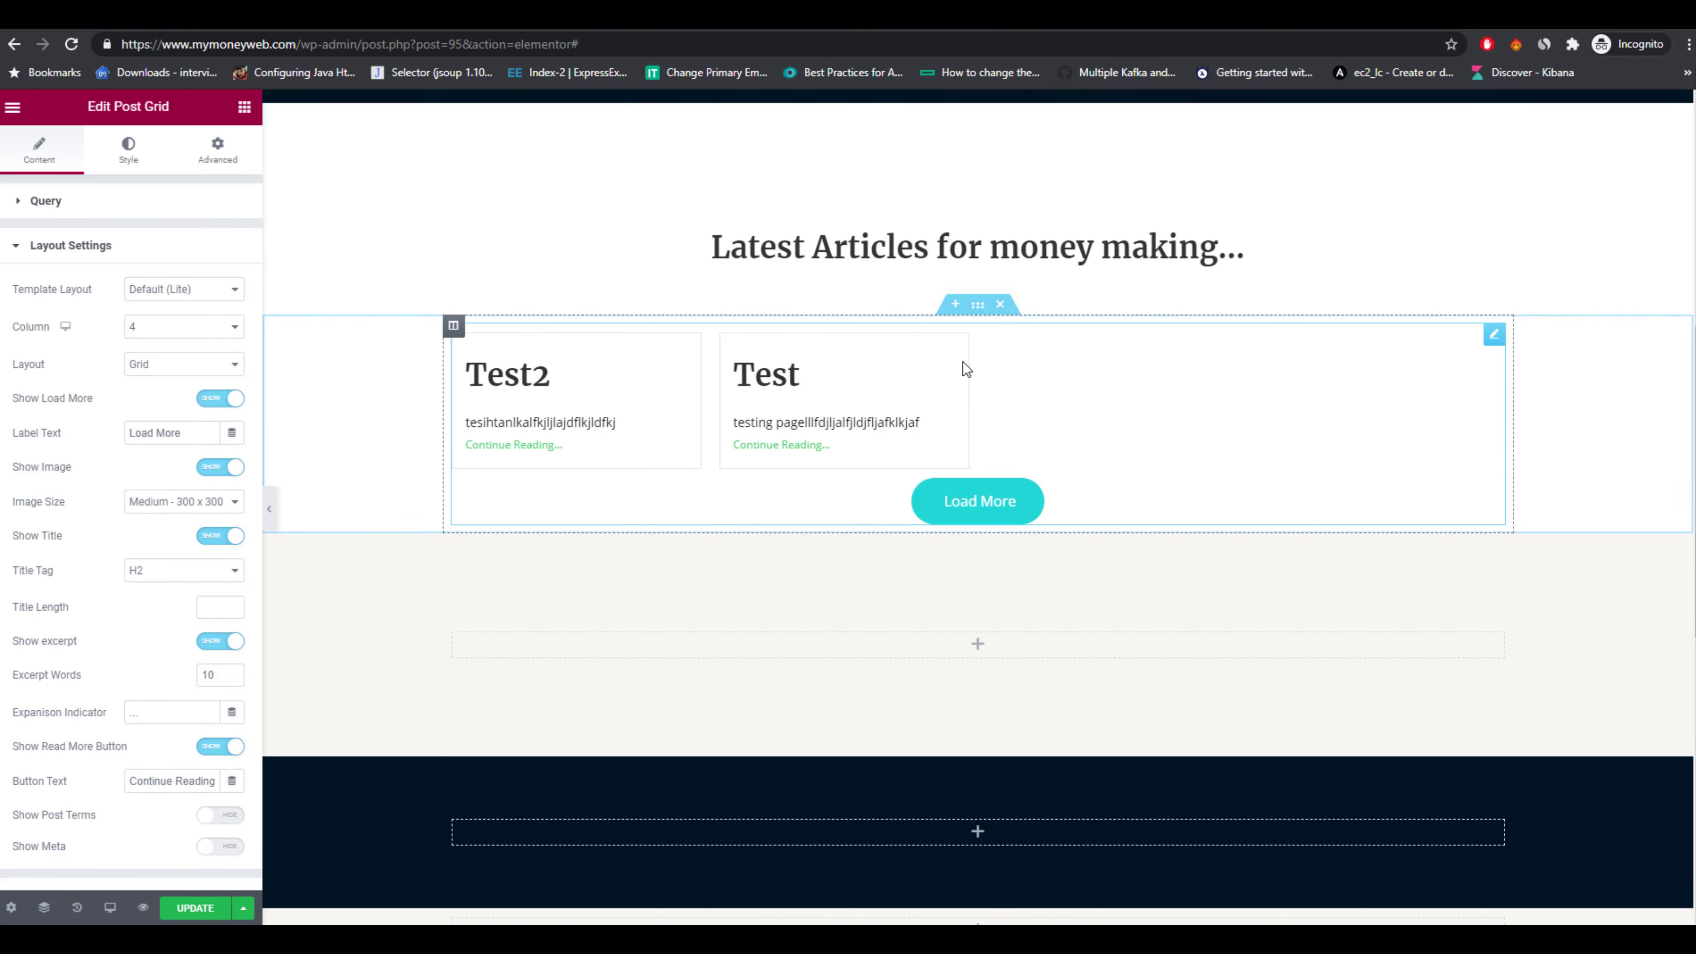
Change the Load More button label to Load More Articles.
left_click(935, 20)
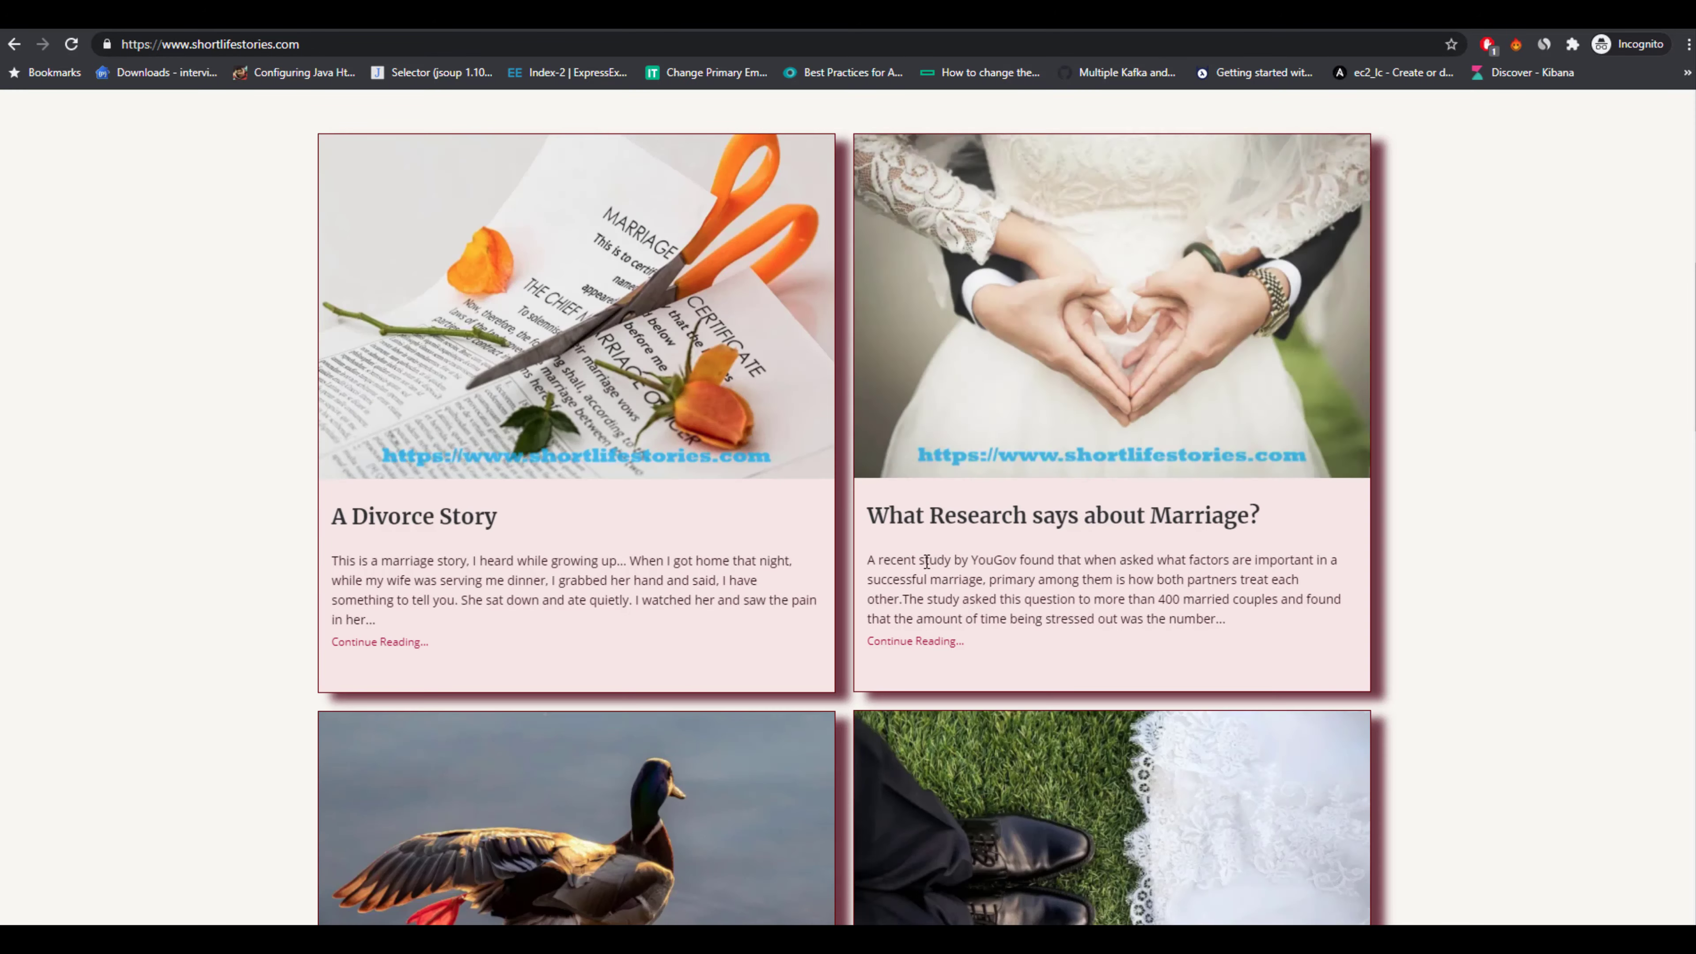
scroll(861, 753, "down", 10)
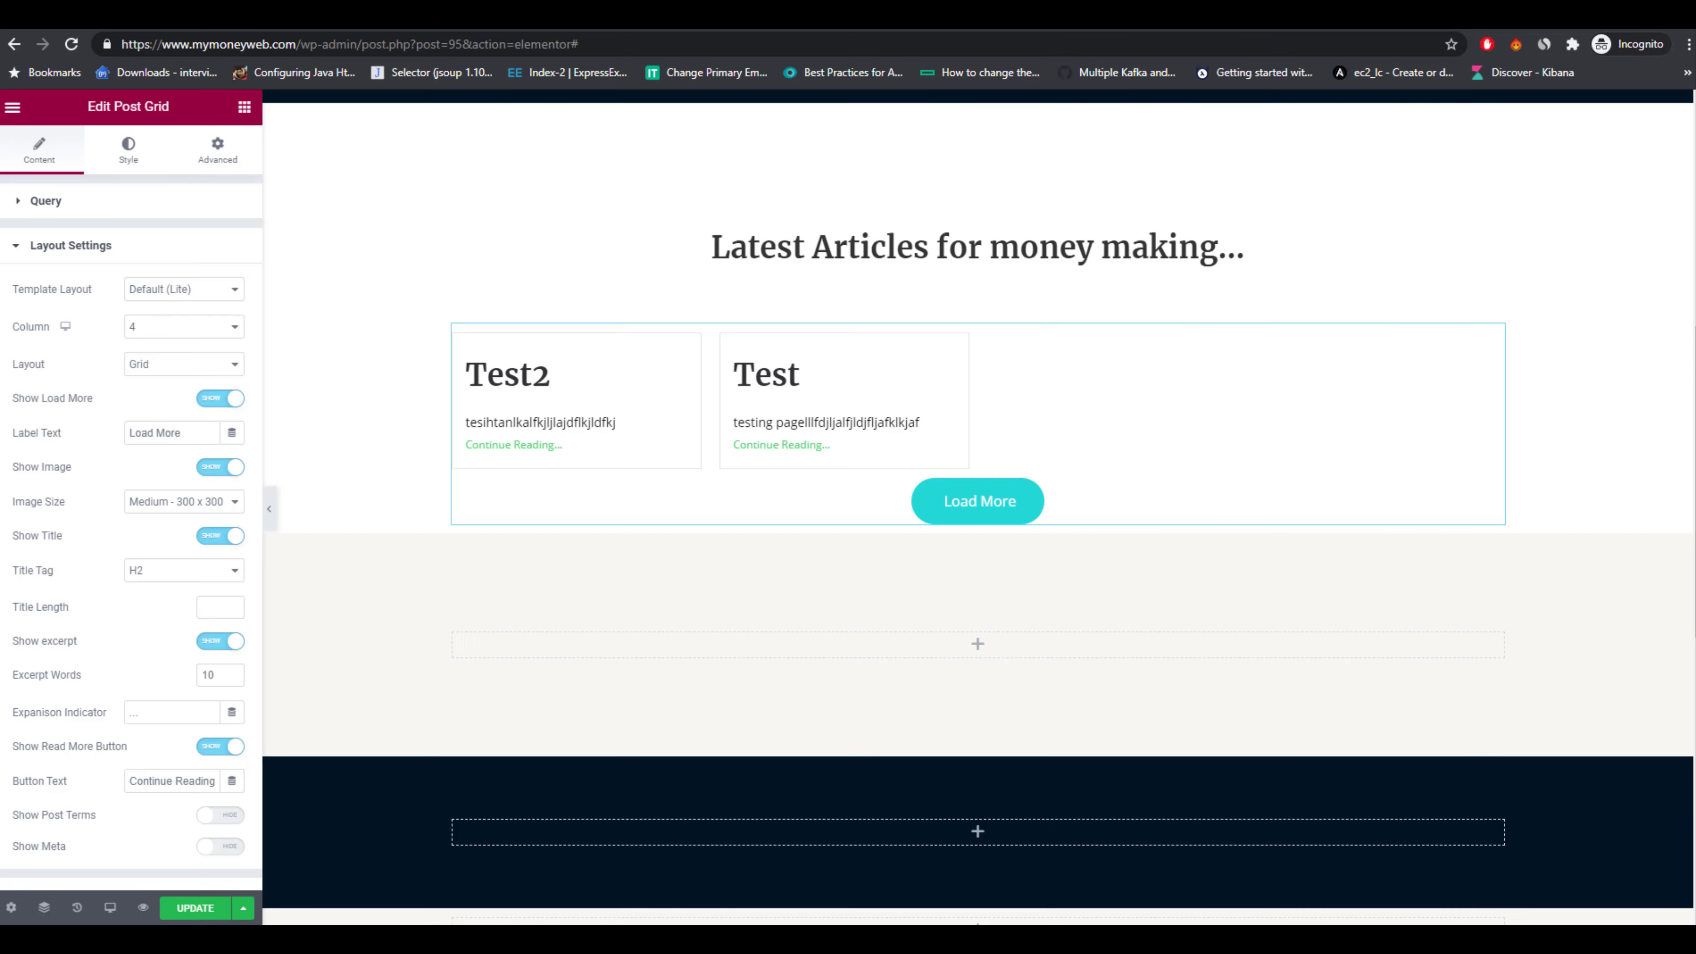
left_click(189, 432)
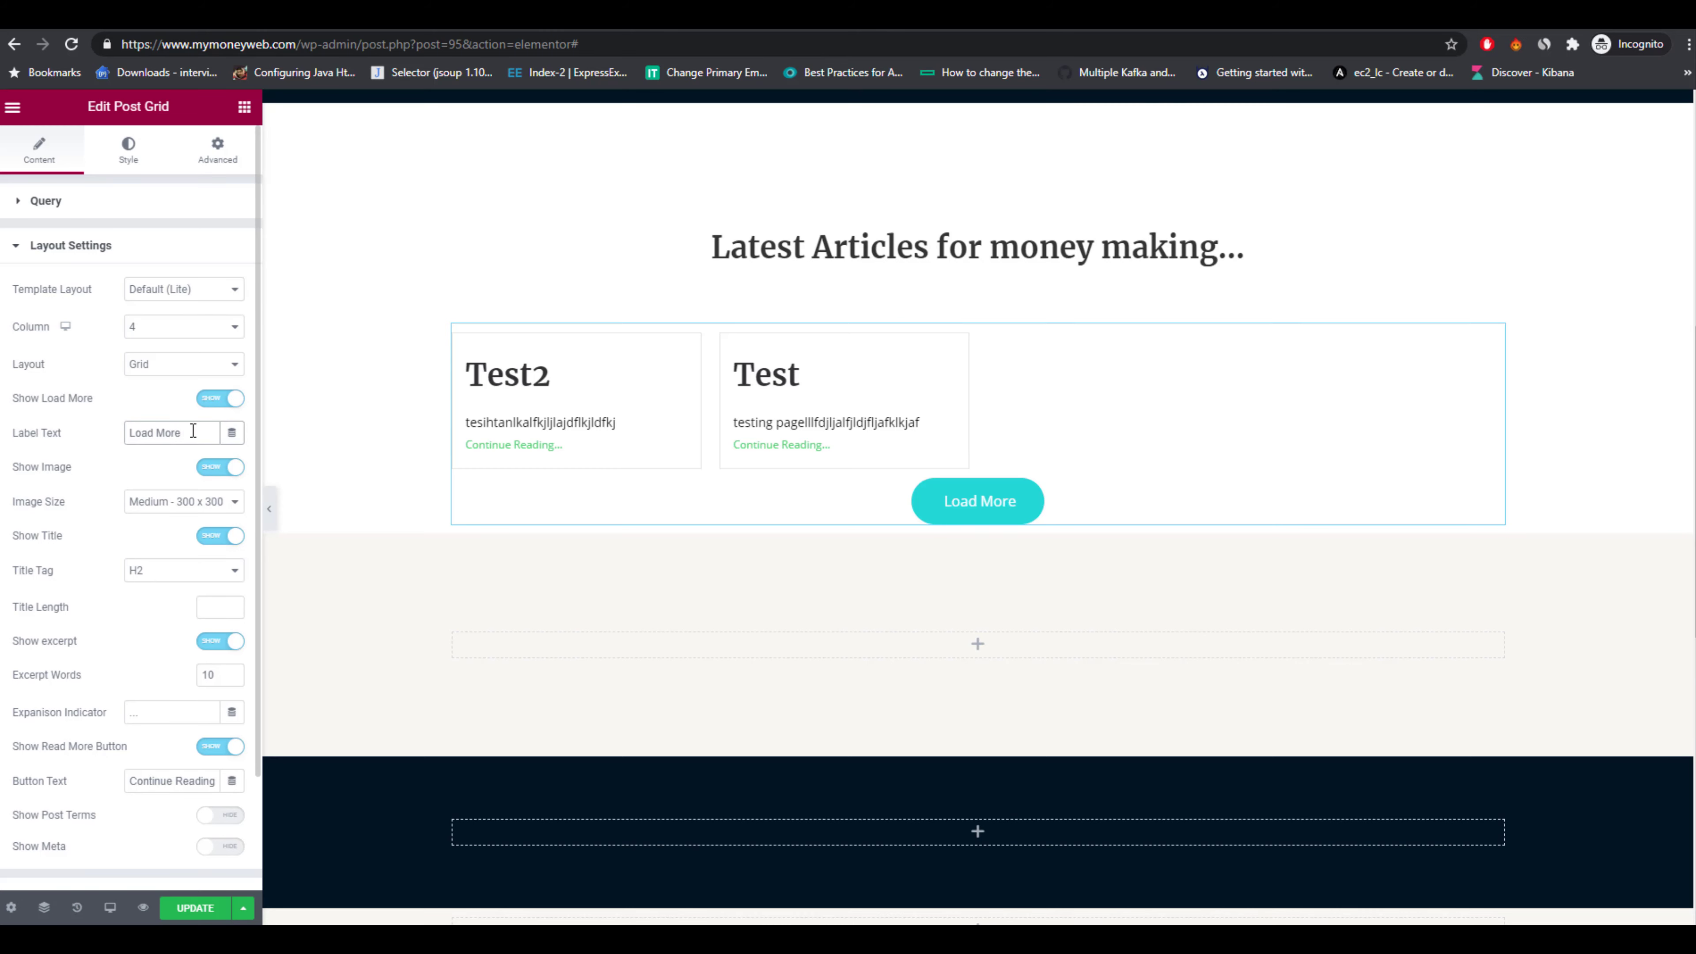
type("Articl")
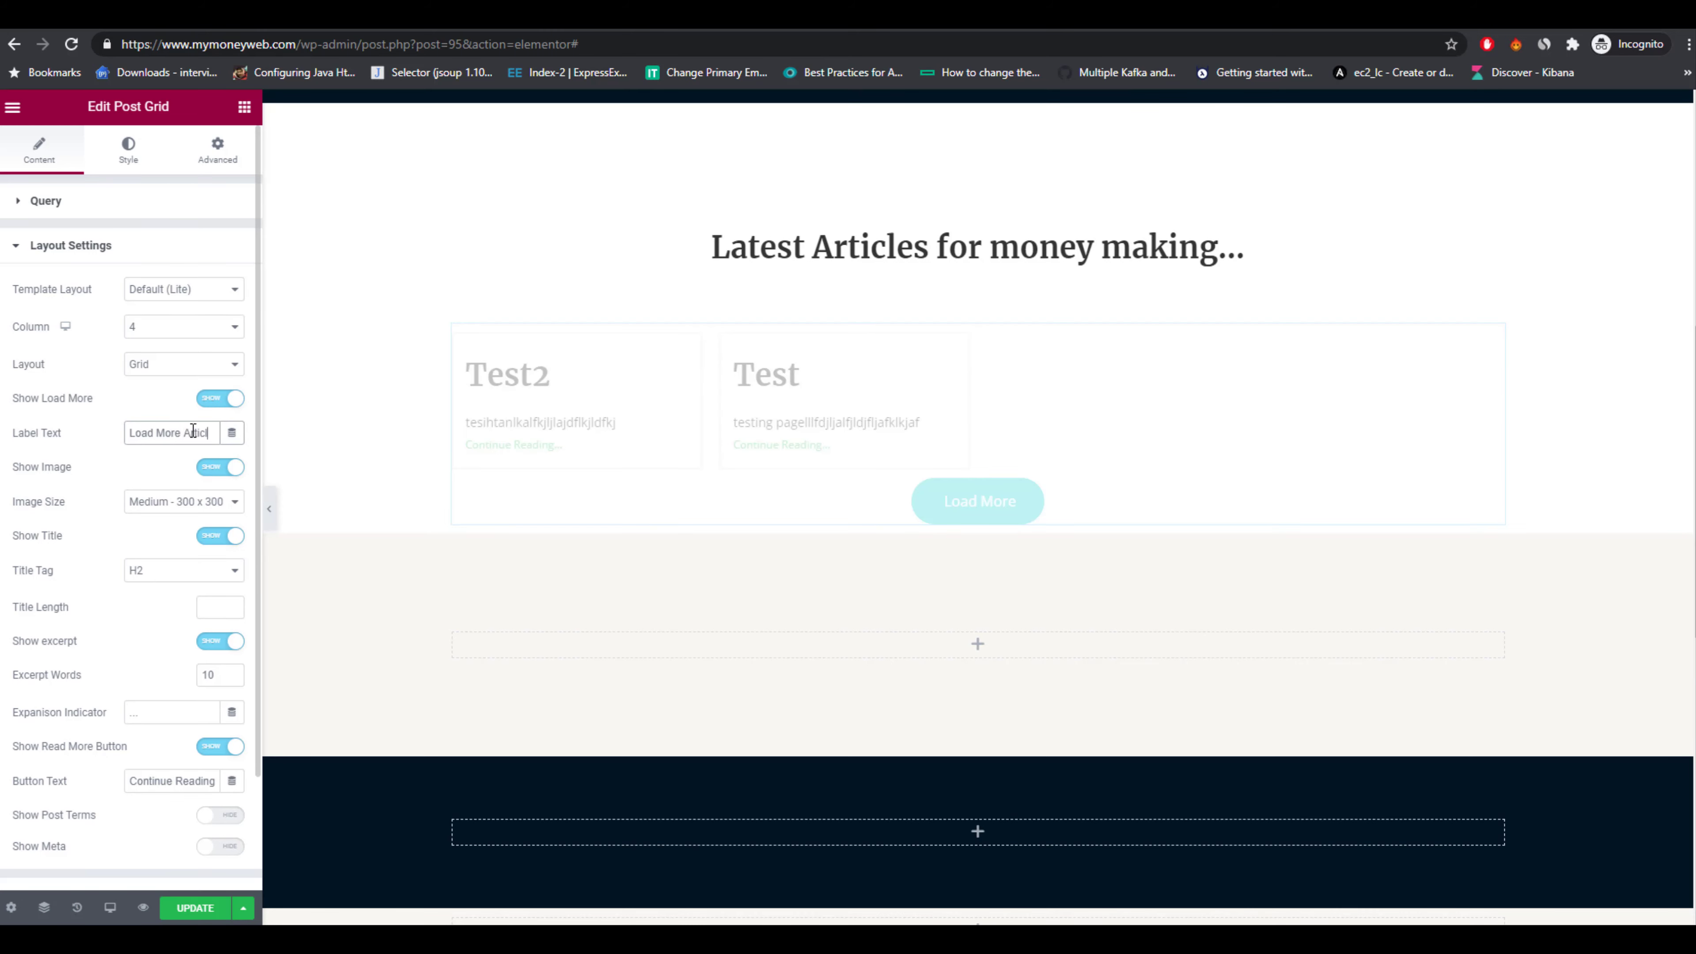
type("es")
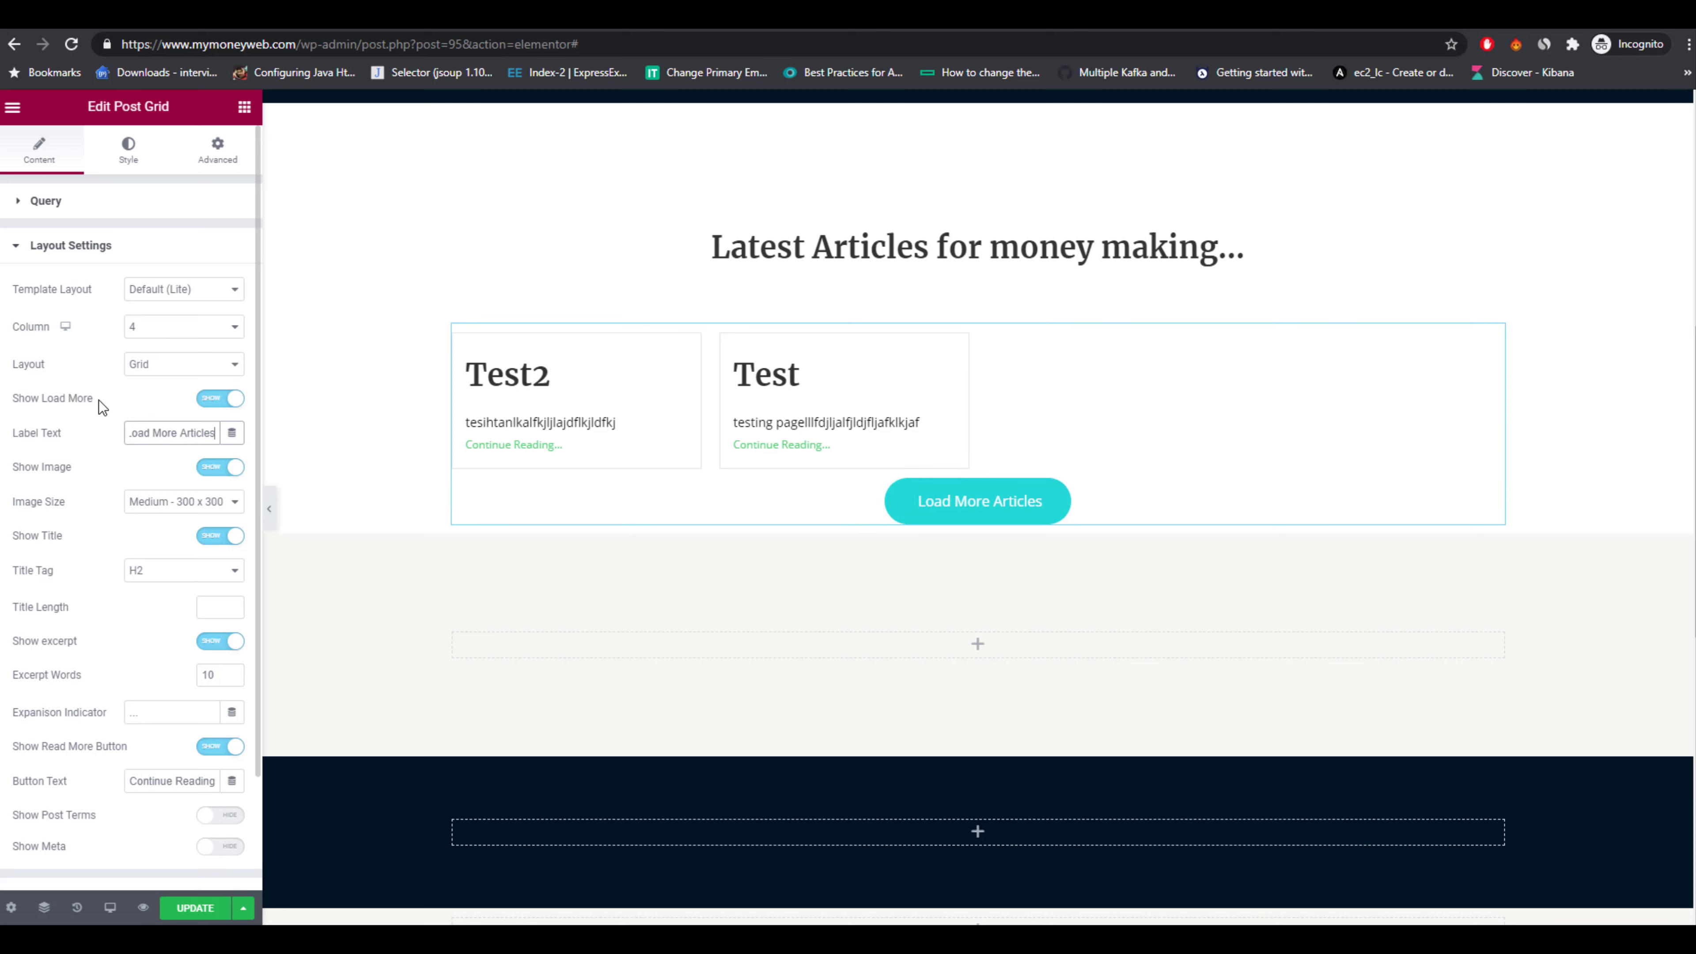
Set the Post Grid to 2 columns and update the page.
left_click(162, 331)
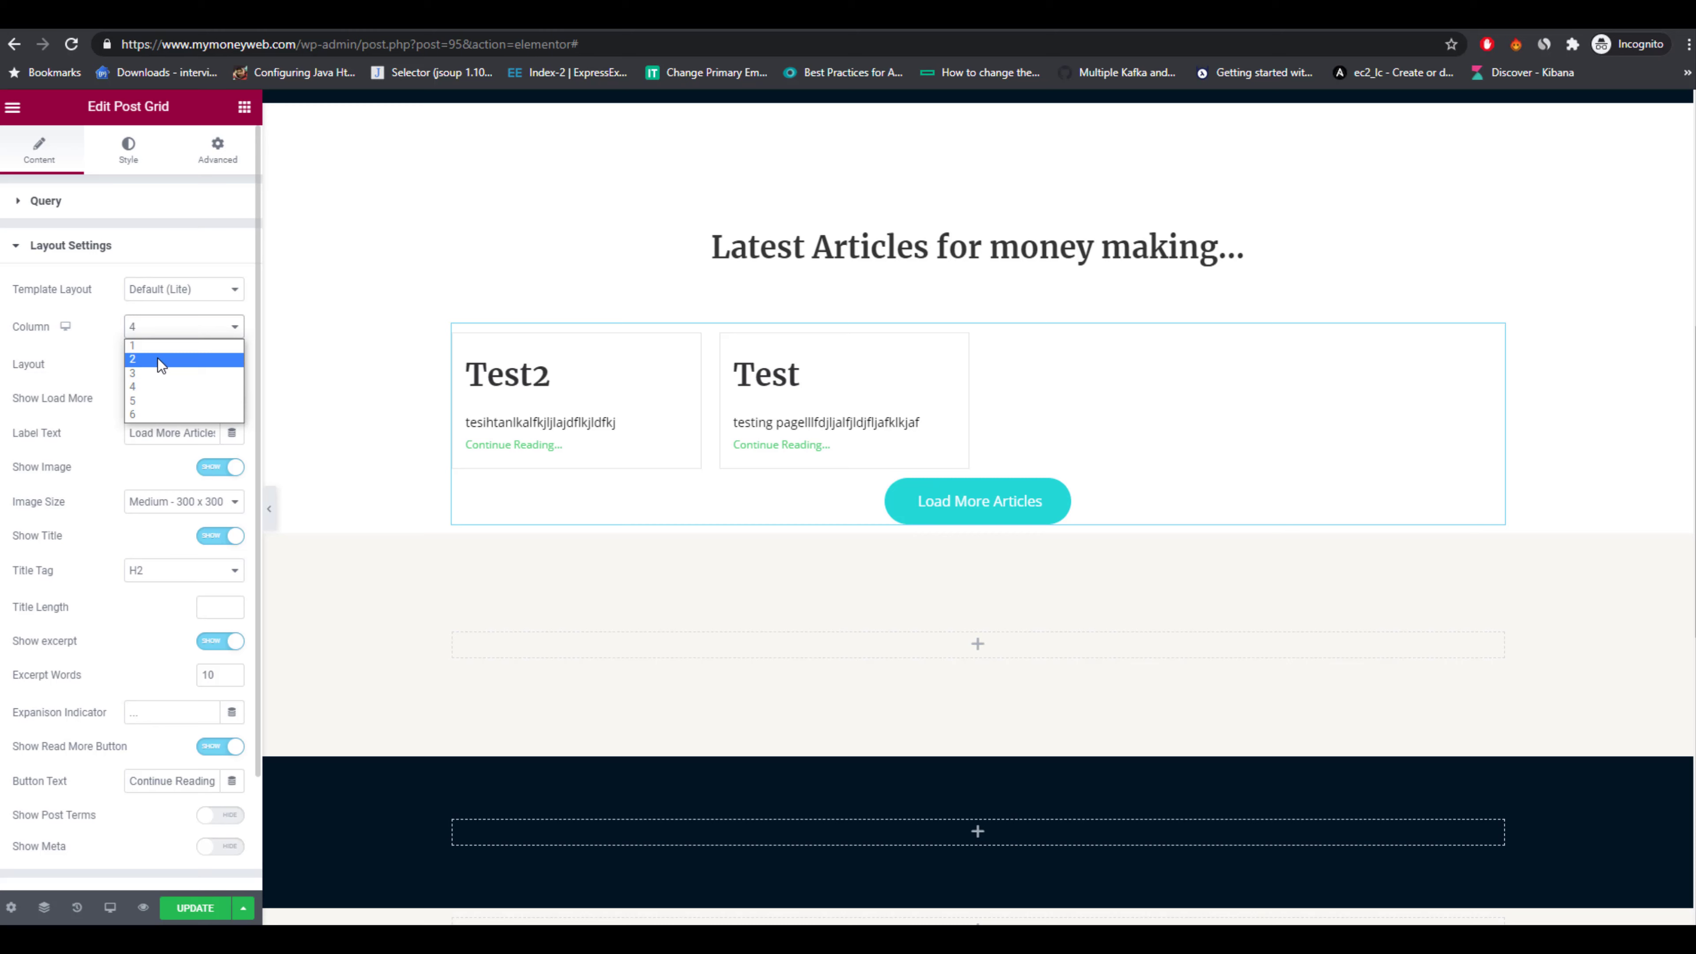
left_click(157, 359)
left_click(170, 295)
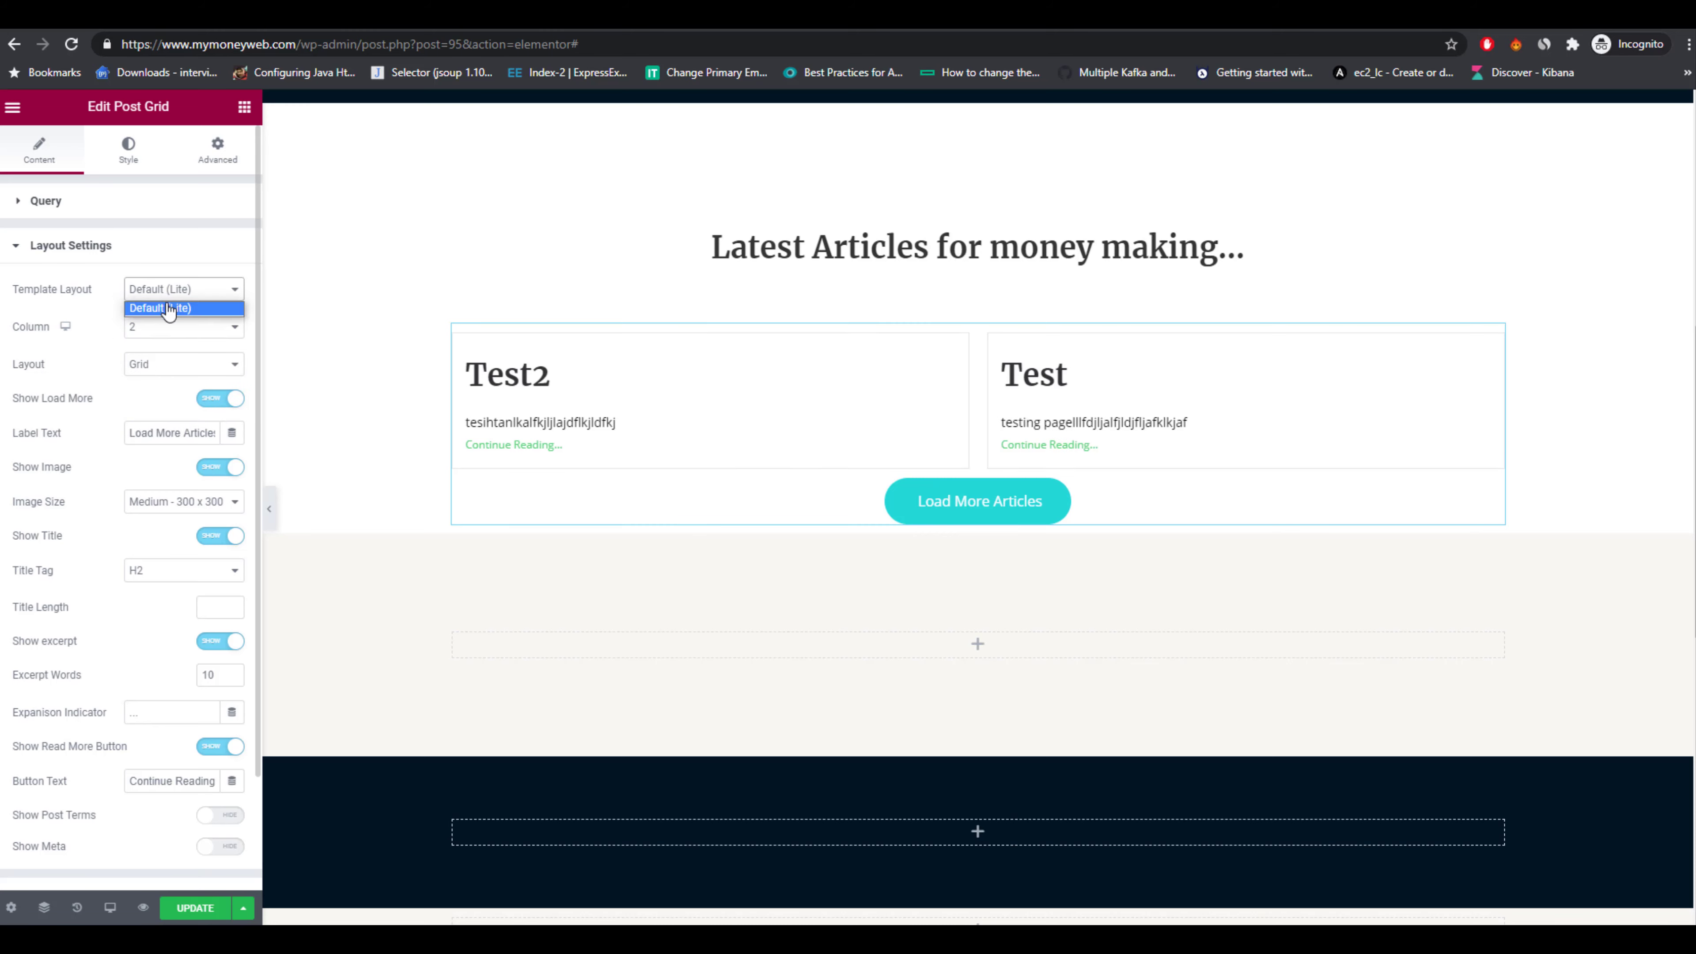
left_click(166, 308)
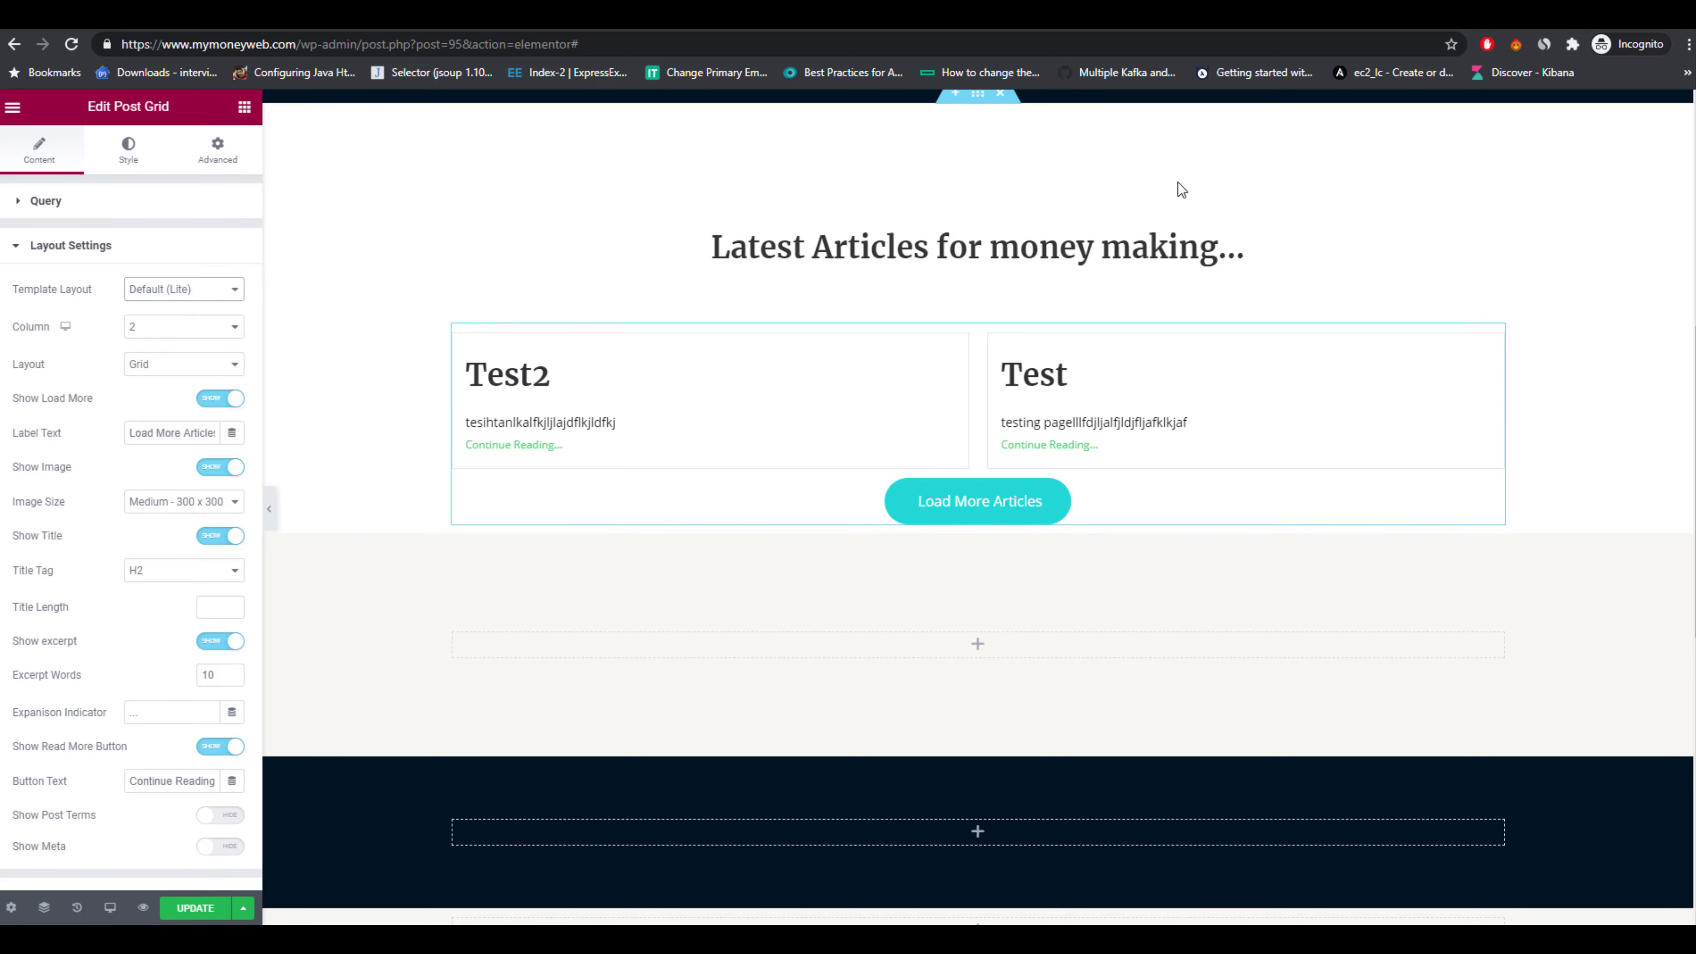
left_click(268, 14)
scroll(988, 553, "down", 7)
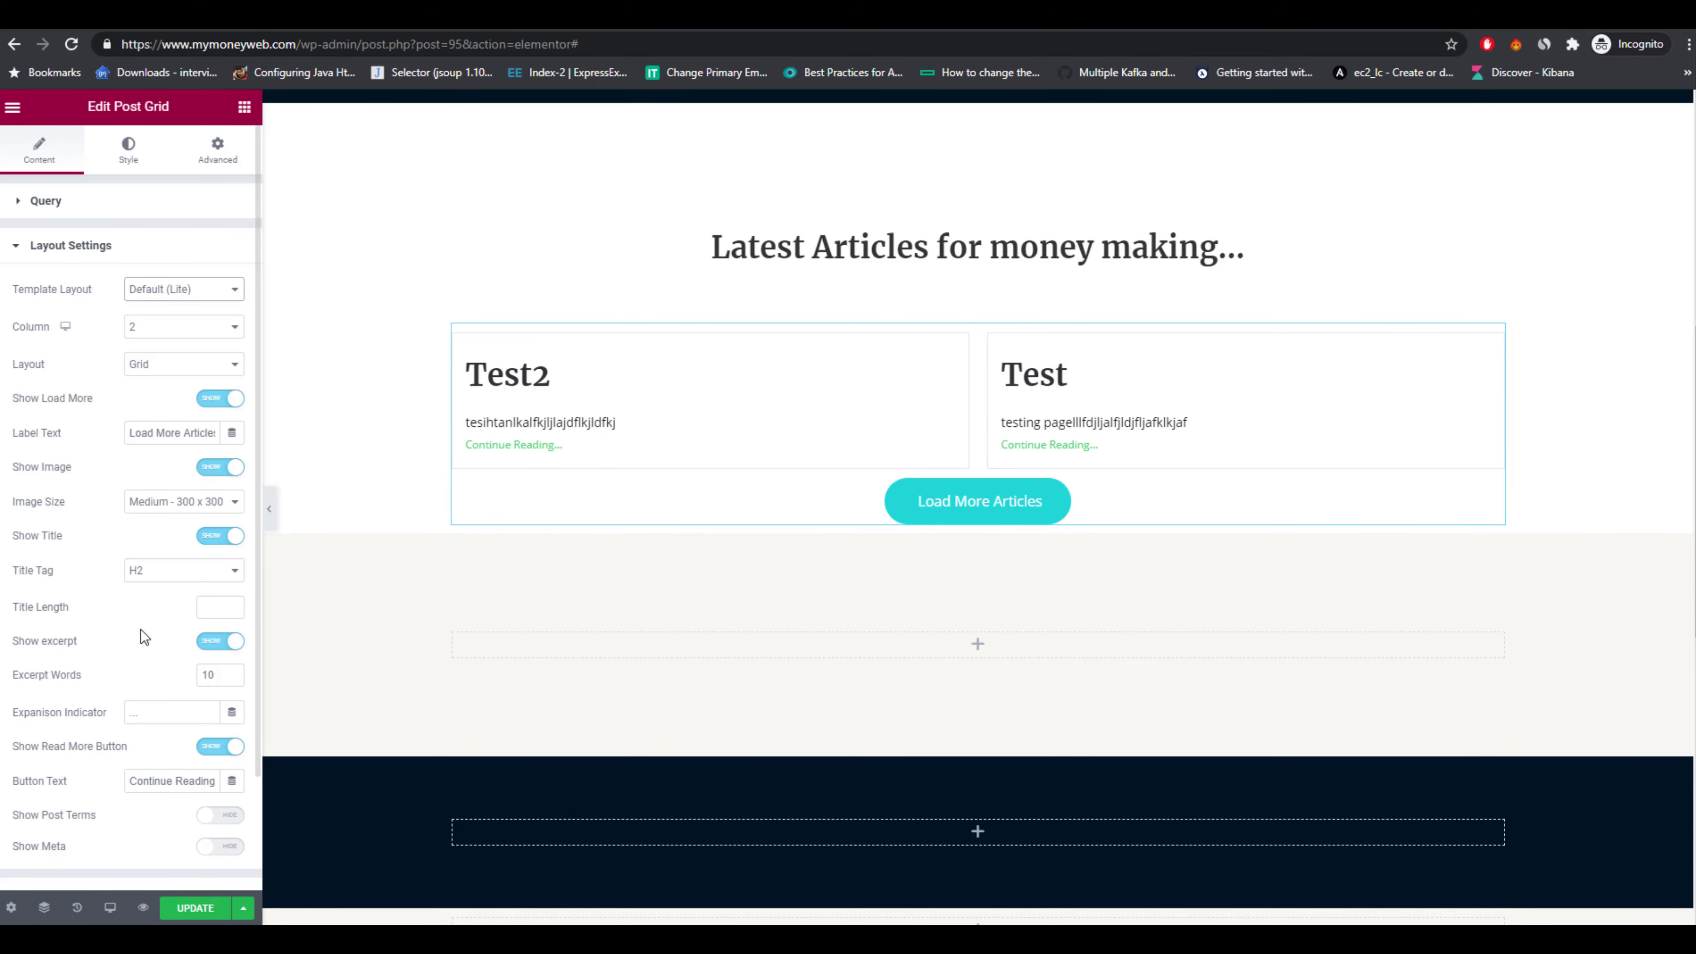
scroll(52, 697, "down", 2)
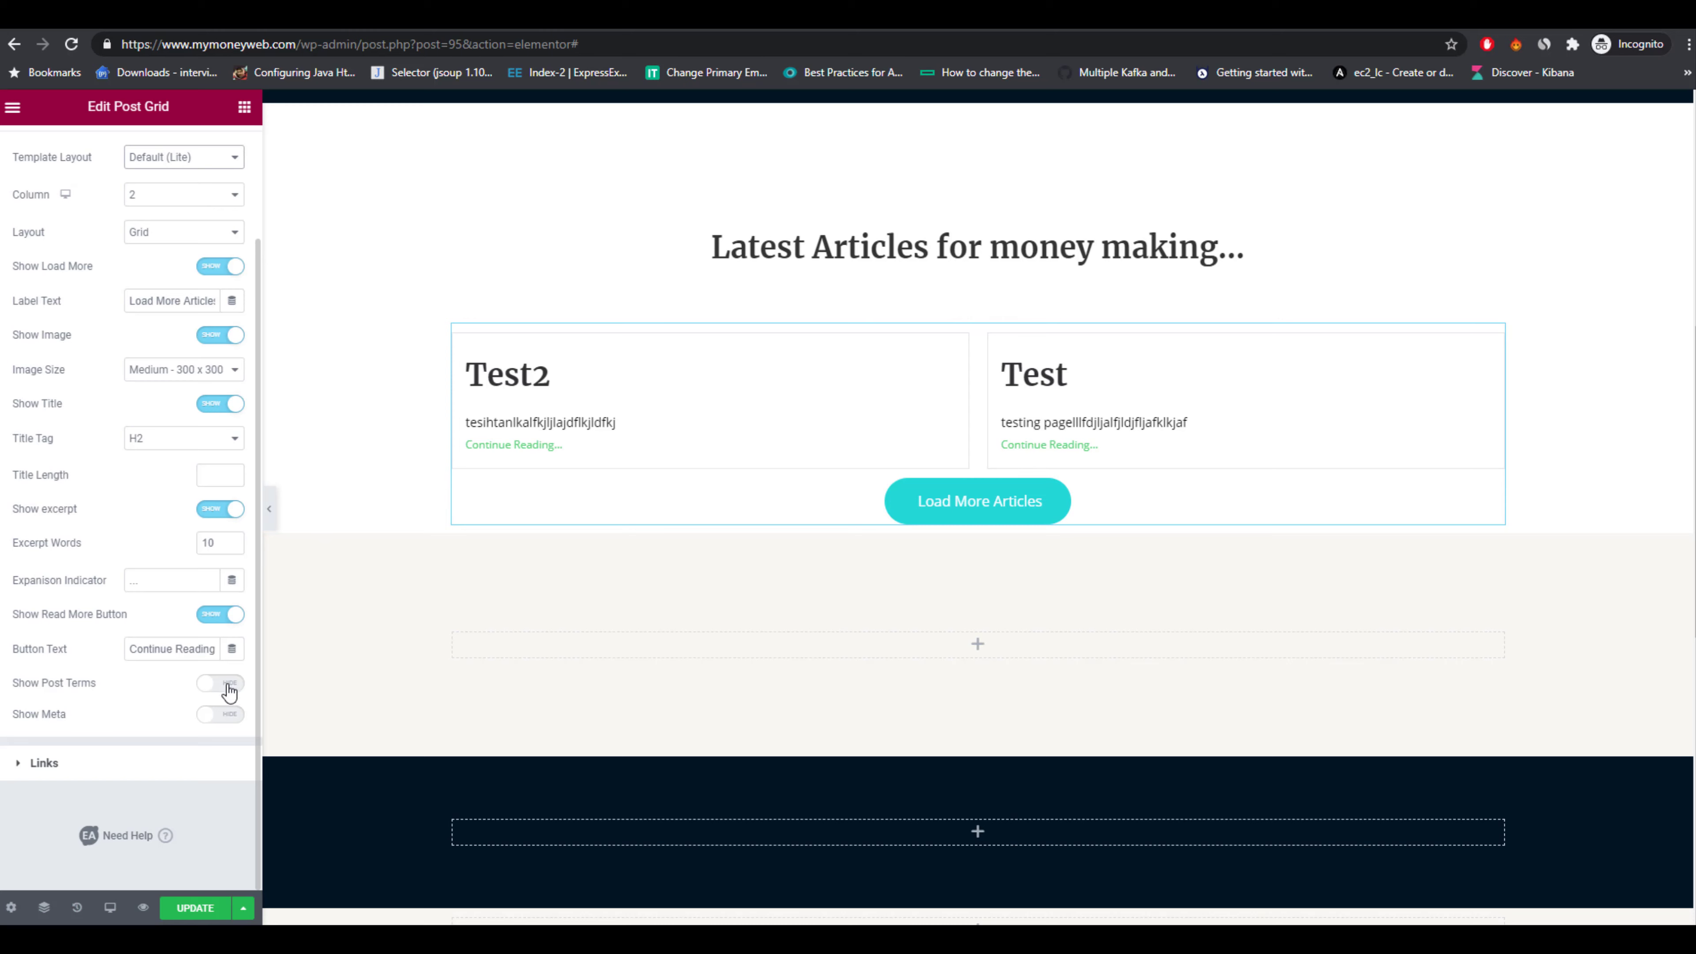
left_click(195, 908)
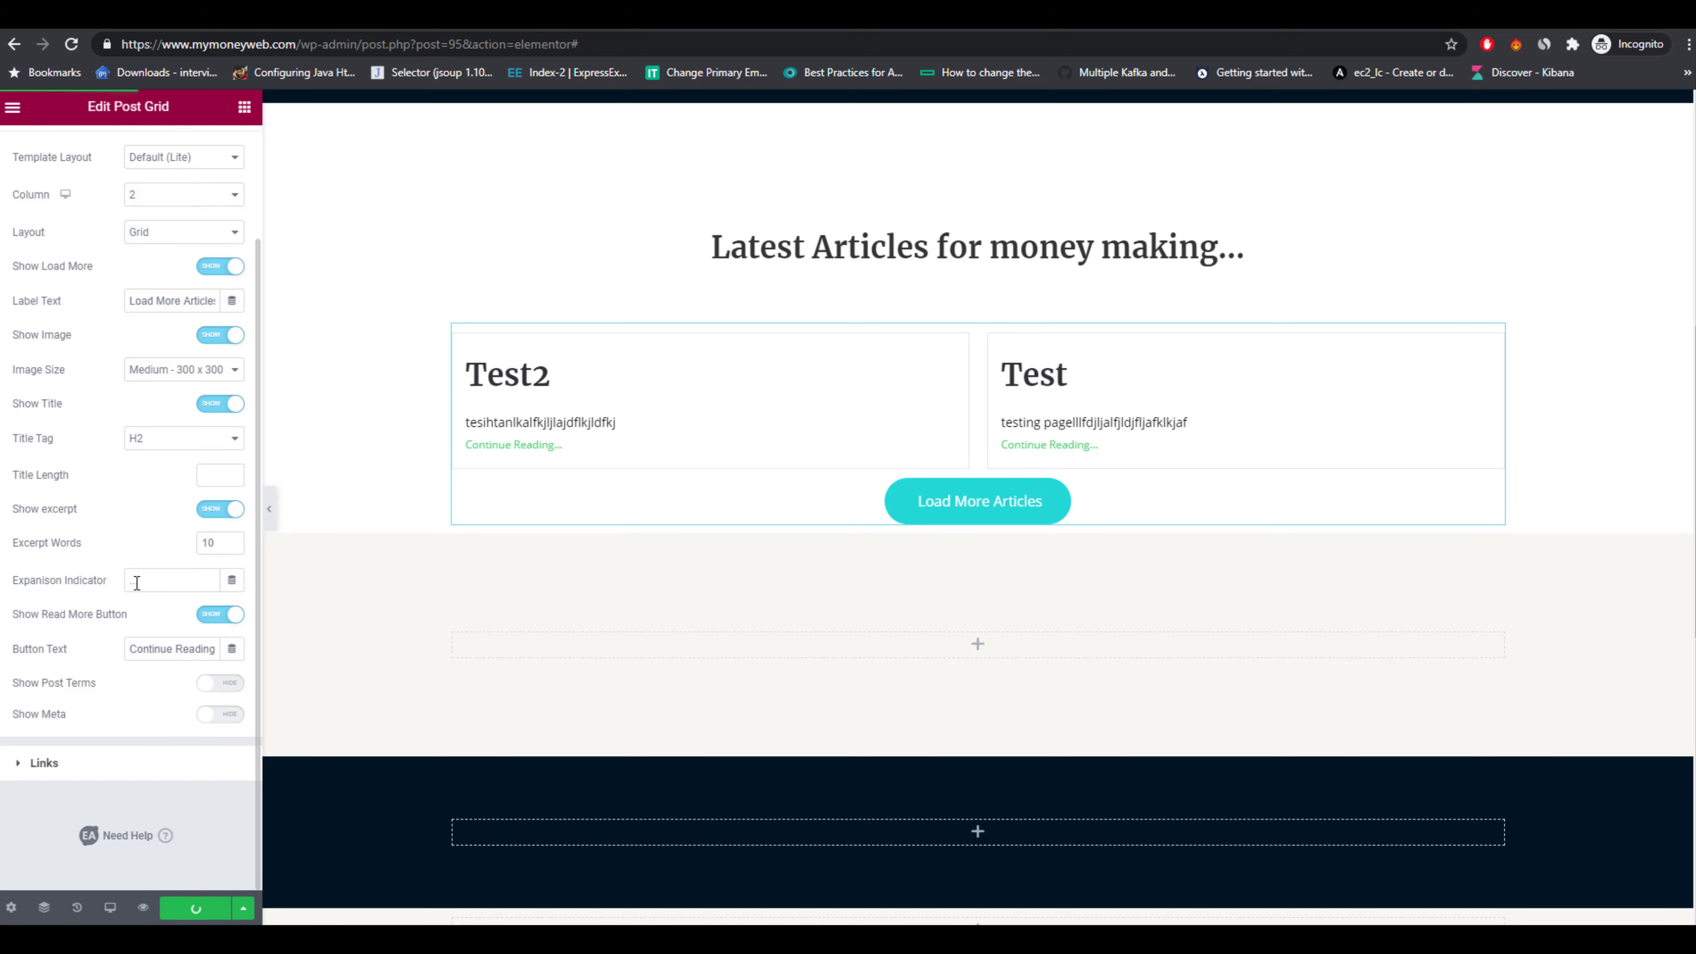
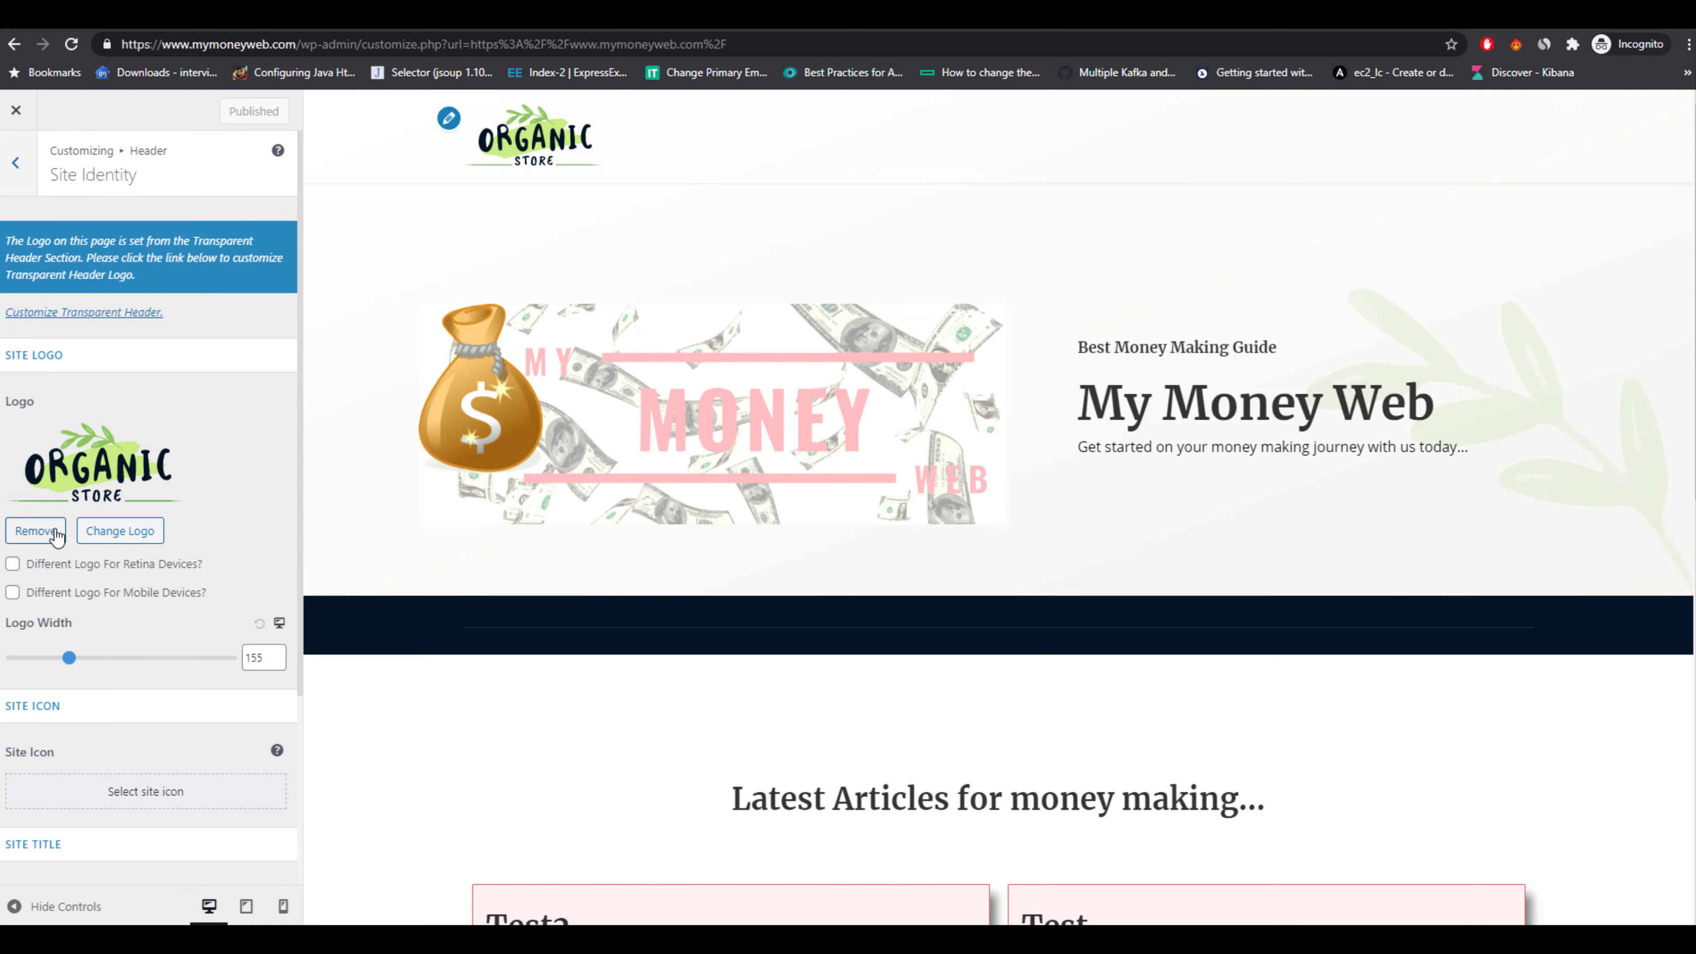
Remove the site logo from the header's site identity settings and publish the change.
left_click(59, 529)
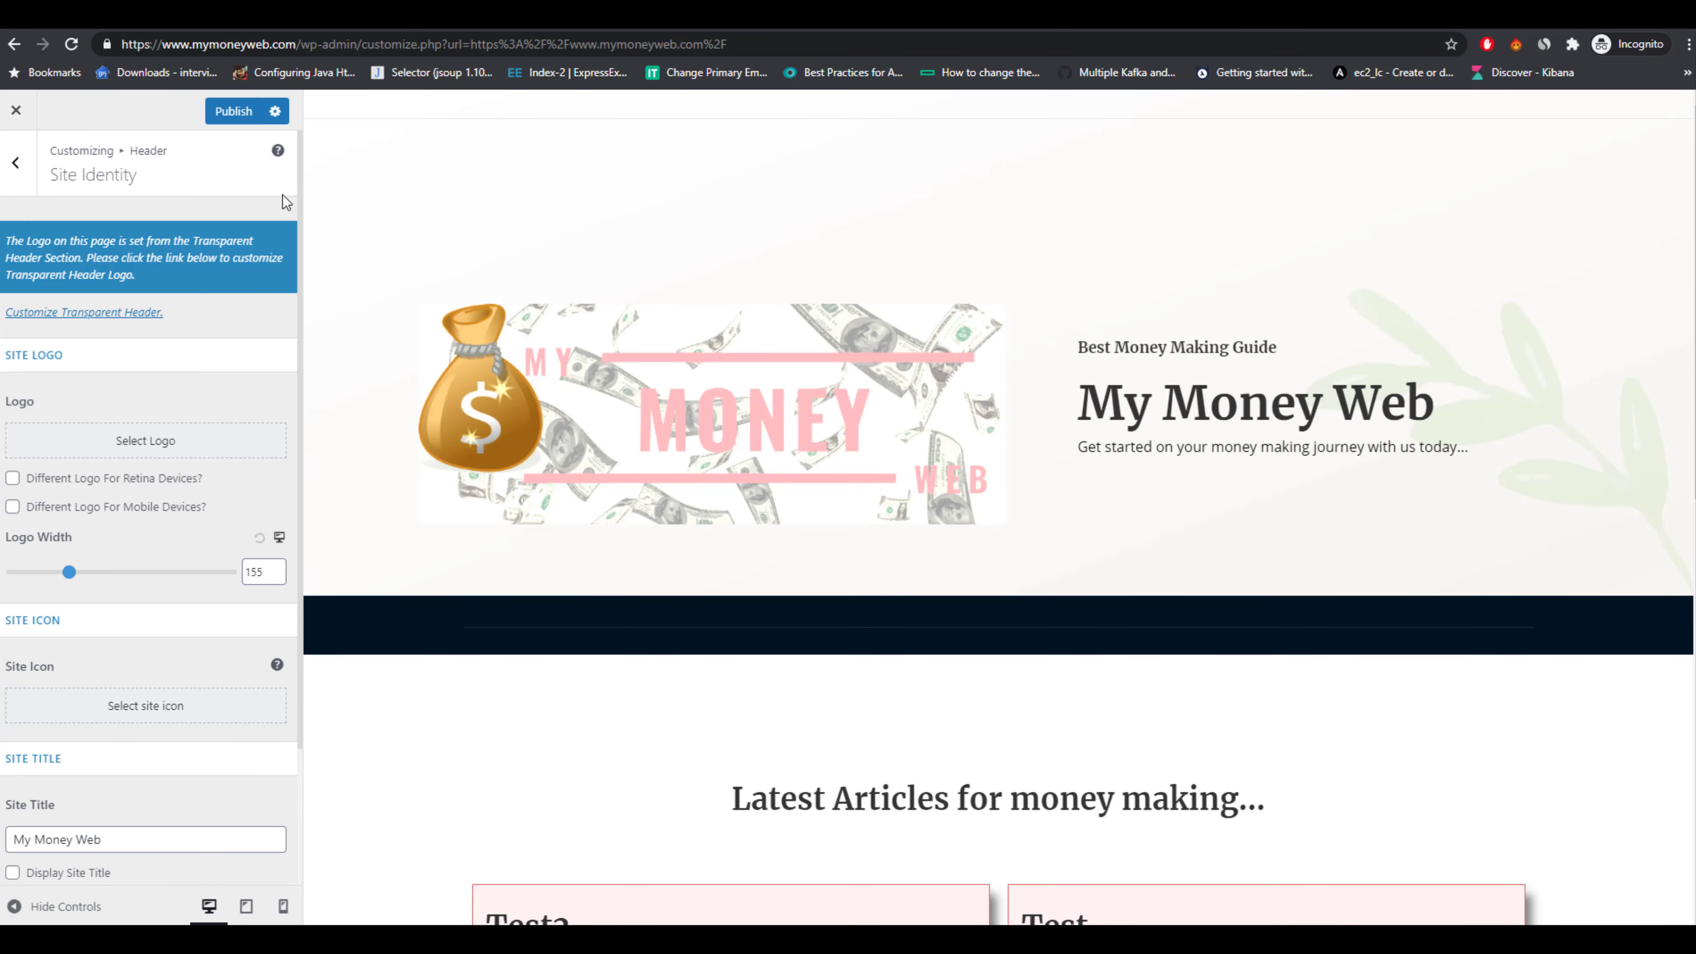
left_click(228, 114)
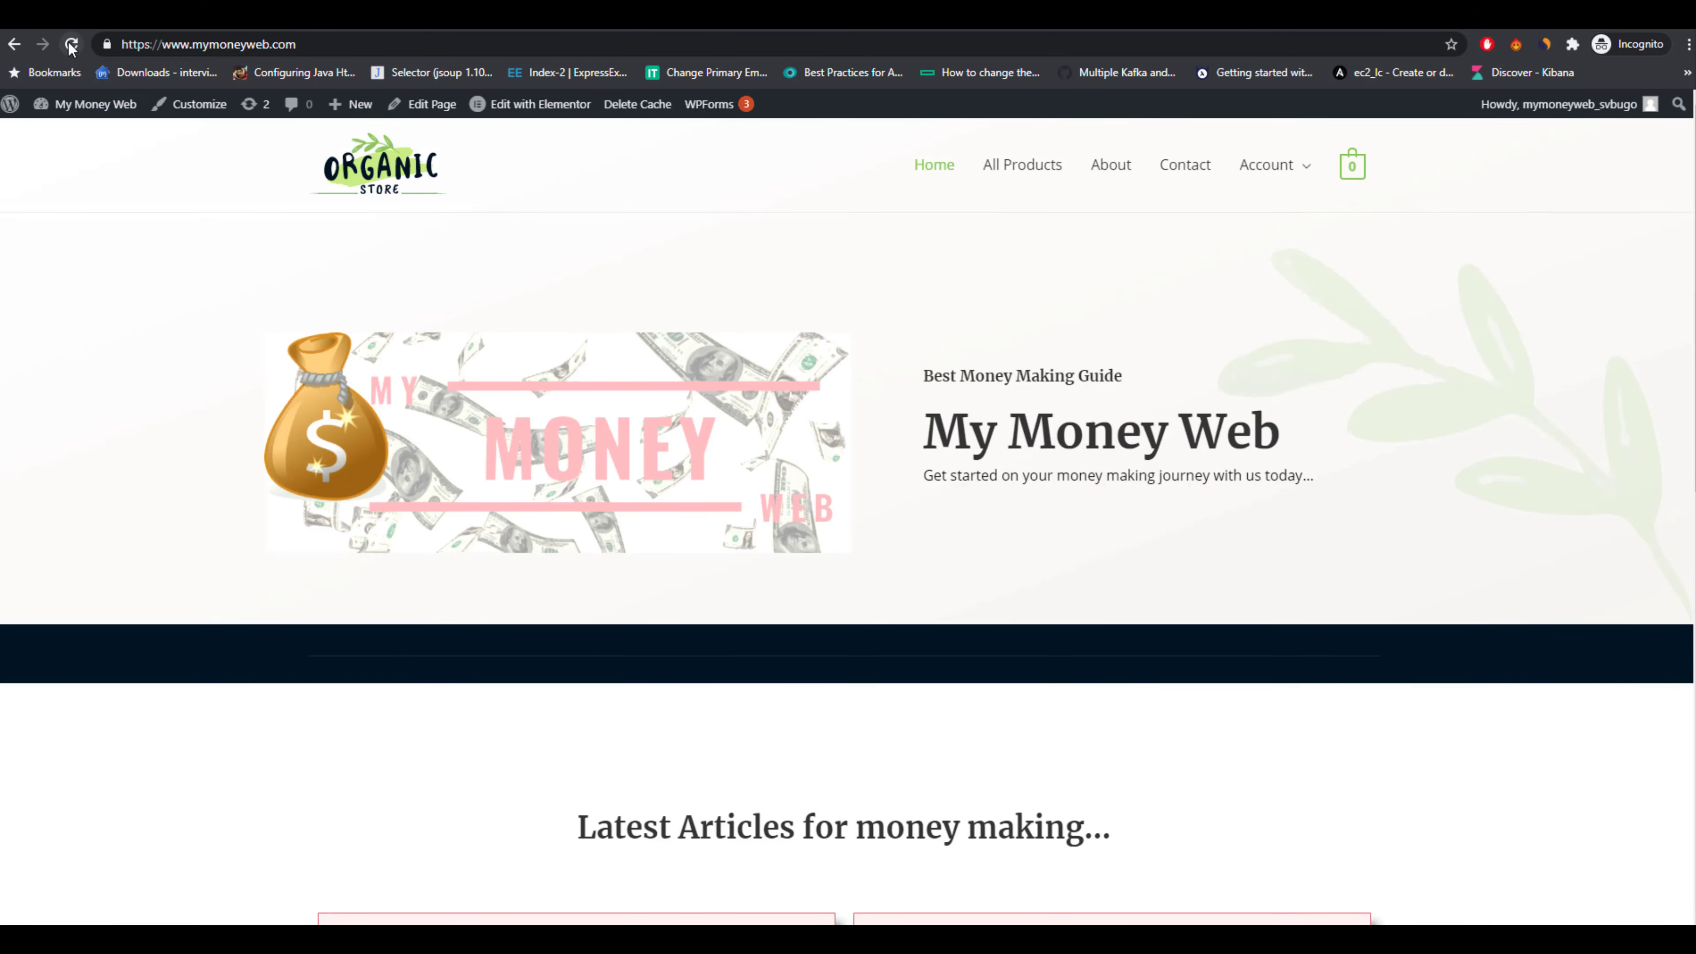
Reload the homepage and clear the site cache.
left_click(72, 46)
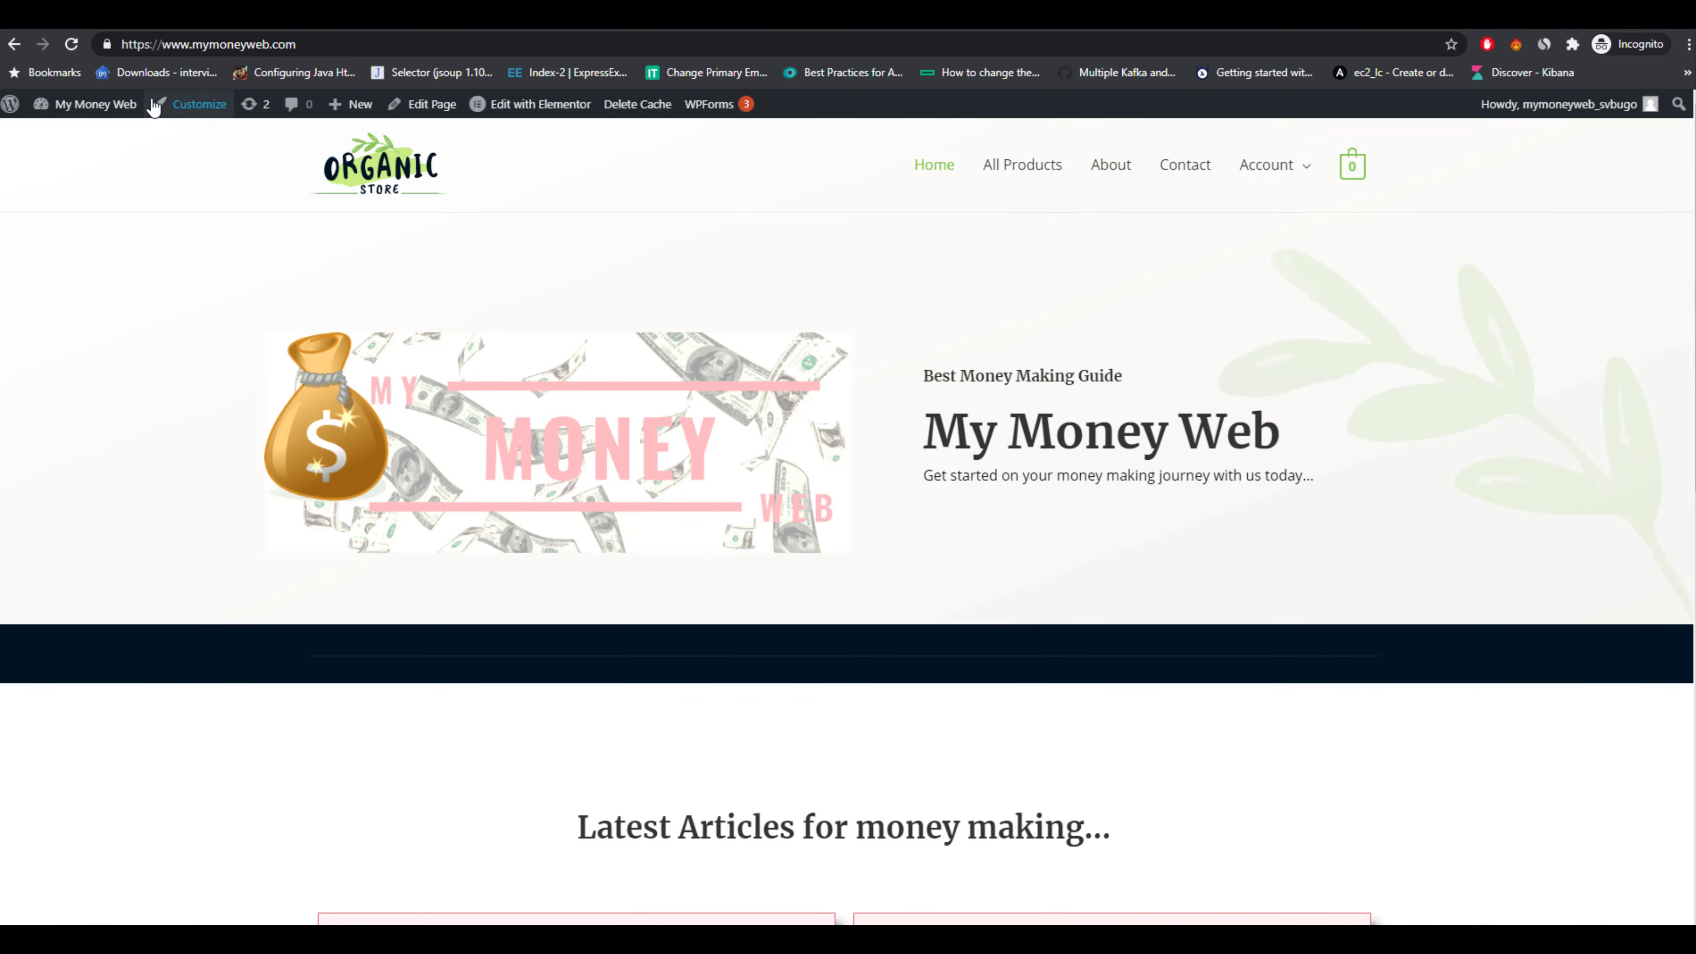
left_click(199, 104)
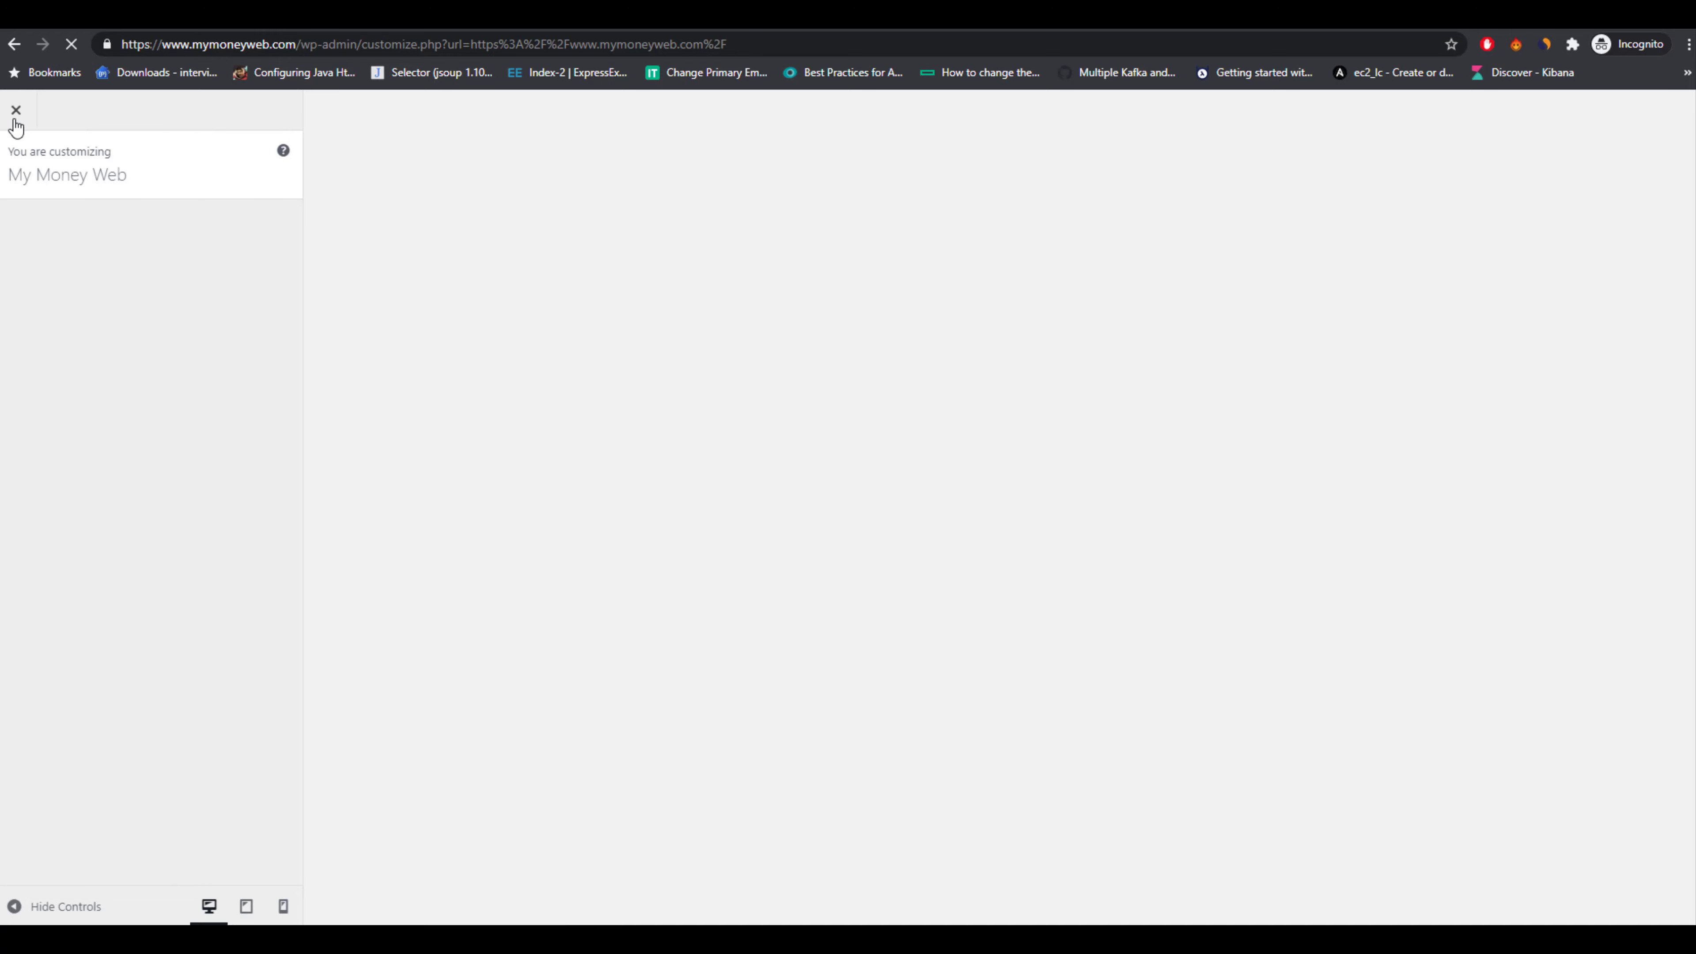
left_click(16, 110)
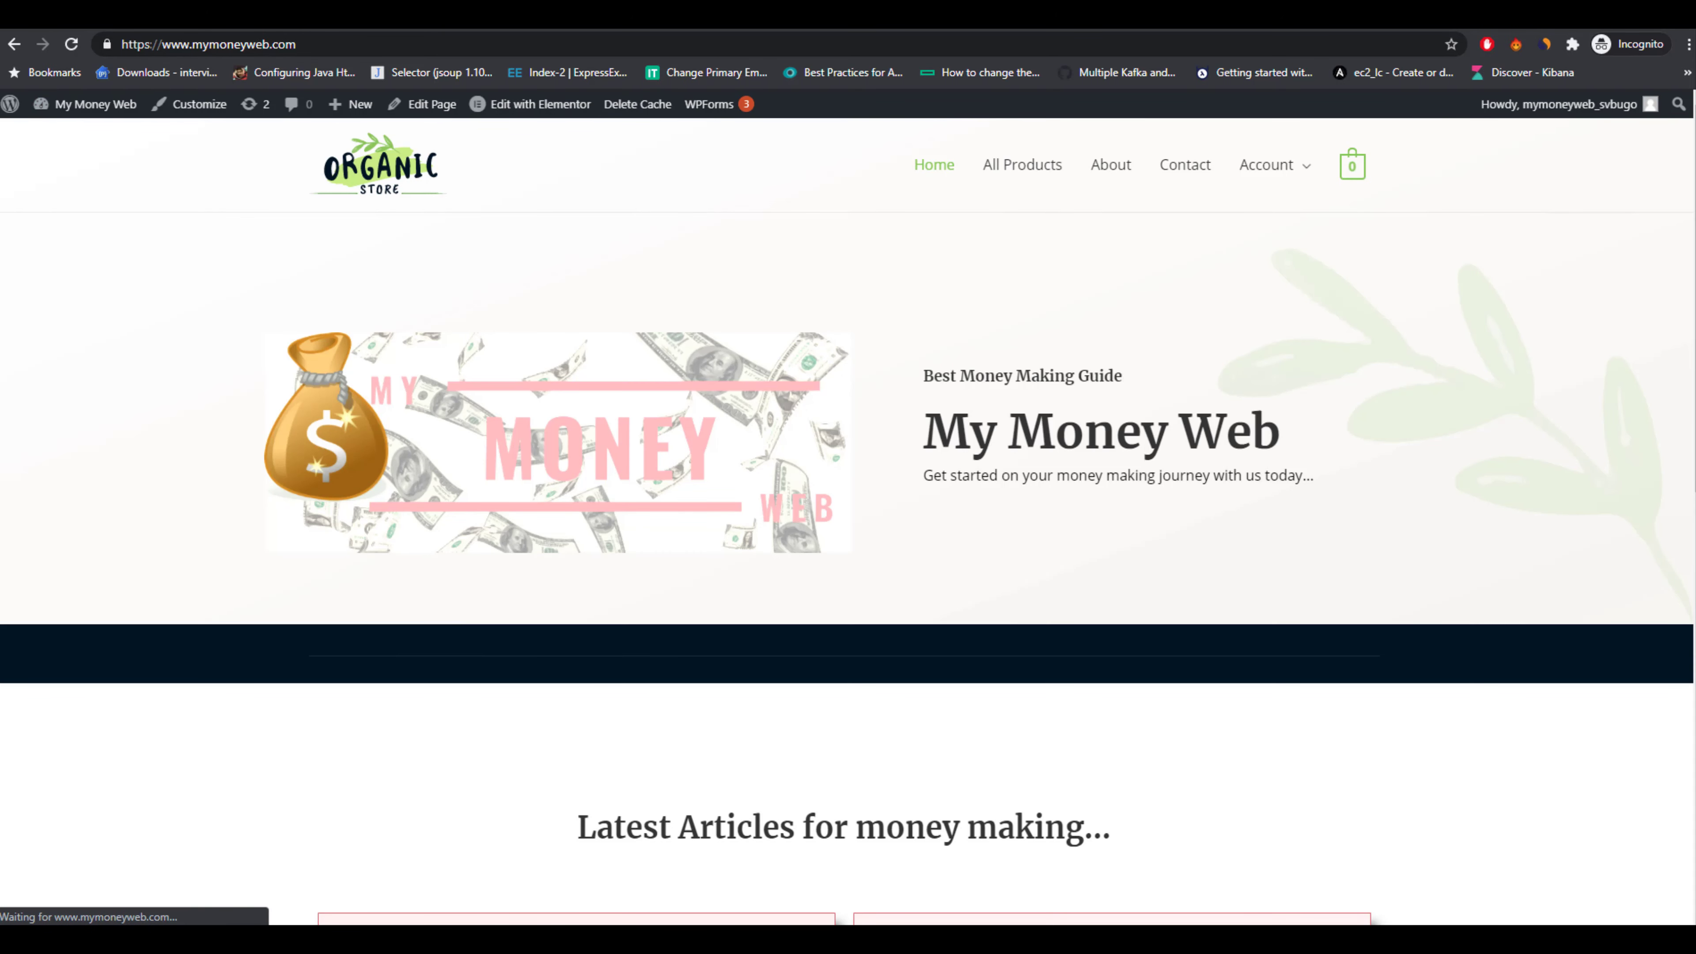
left_click(664, 115)
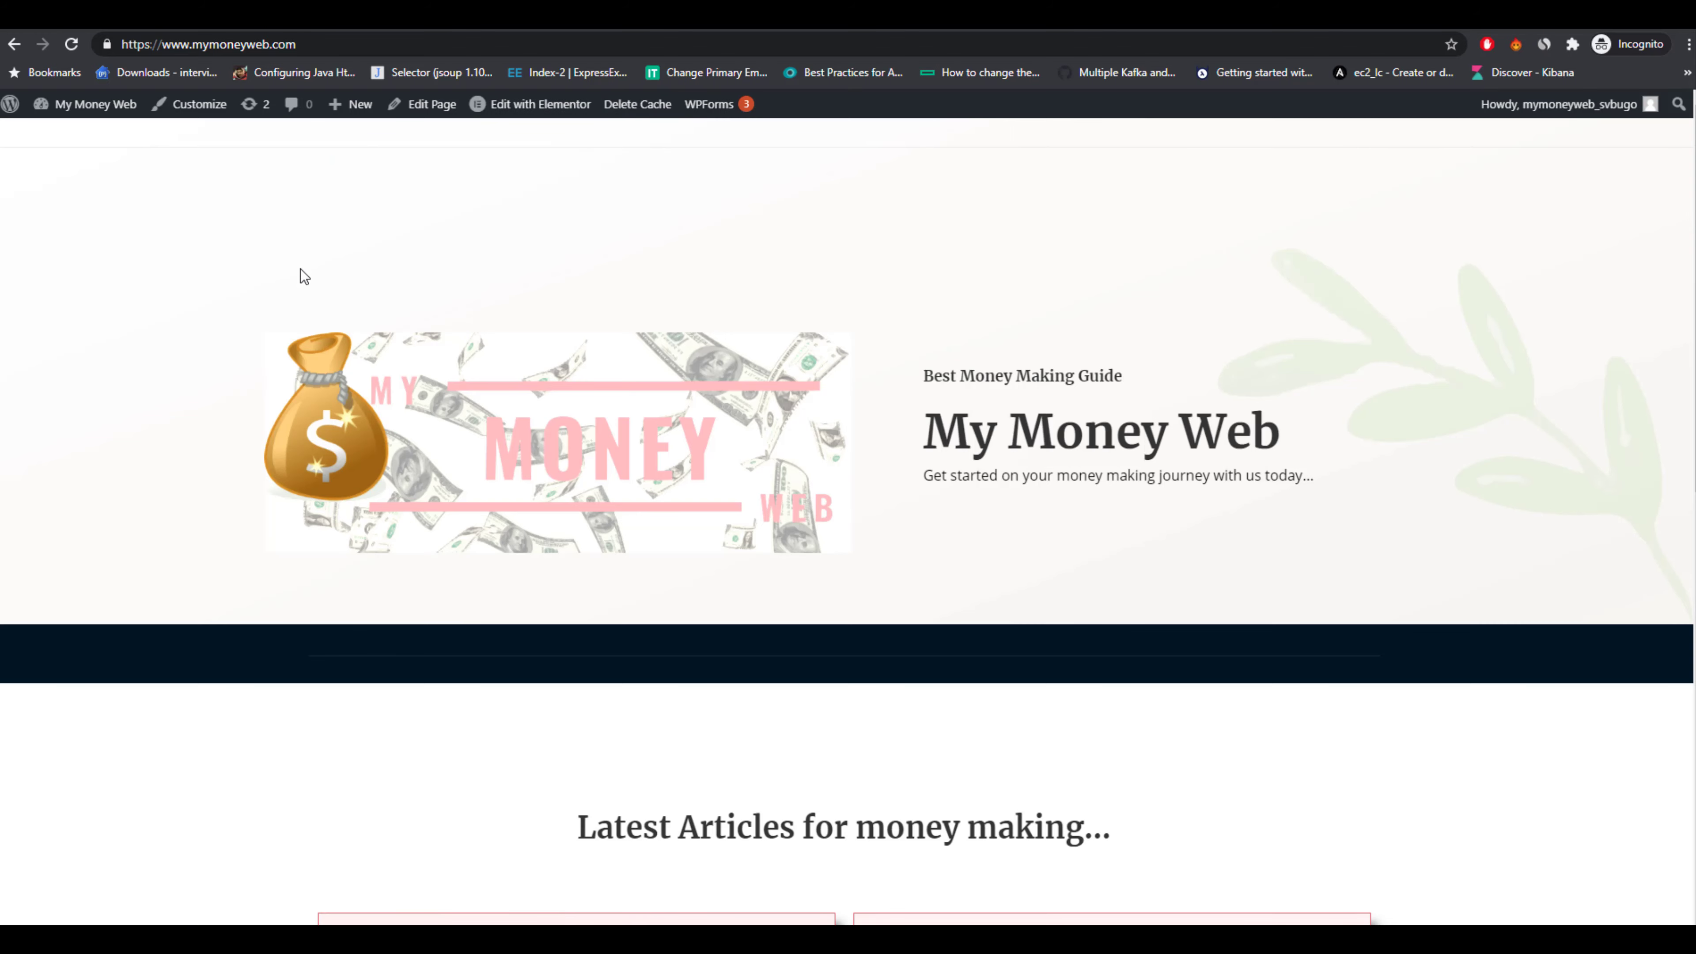
Scroll through the homepage to review the header, post grid and footer.
scroll(282, 333, "down", 5)
scroll(281, 332, "up", 5)
scroll(282, 333, "down", 5)
scroll(280, 333, "down", 5)
scroll(281, 333, "up", 10)
scroll(1178, 468, "down", 5)
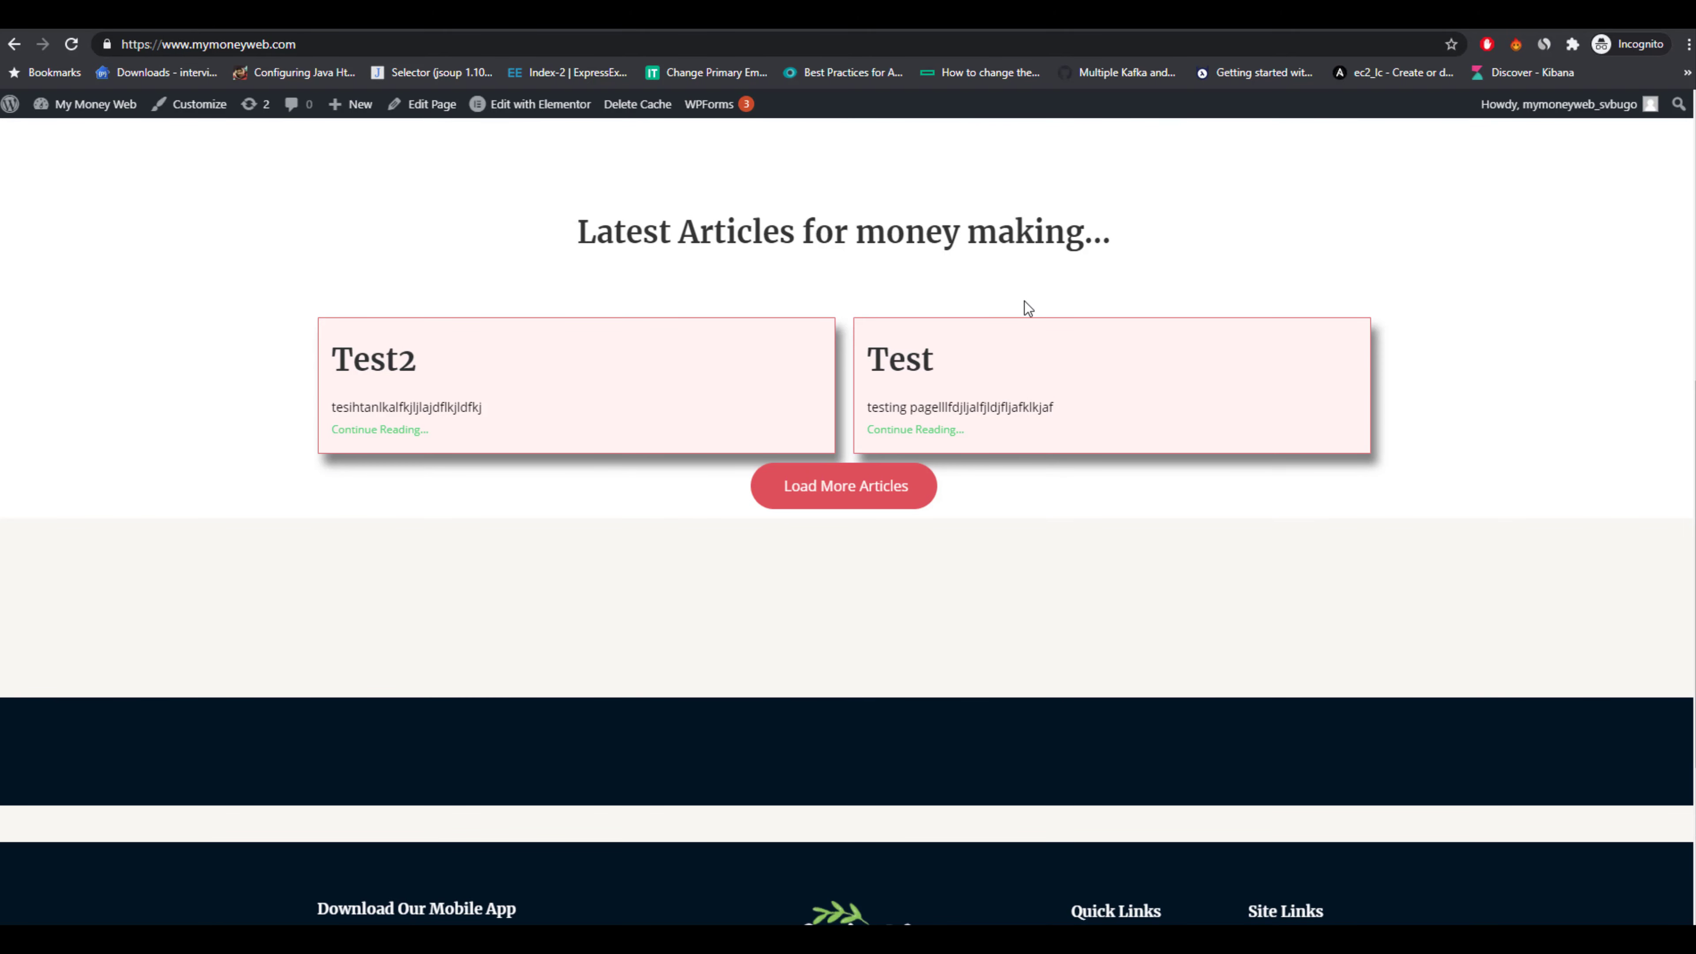
scroll(832, 543, "down", 5)
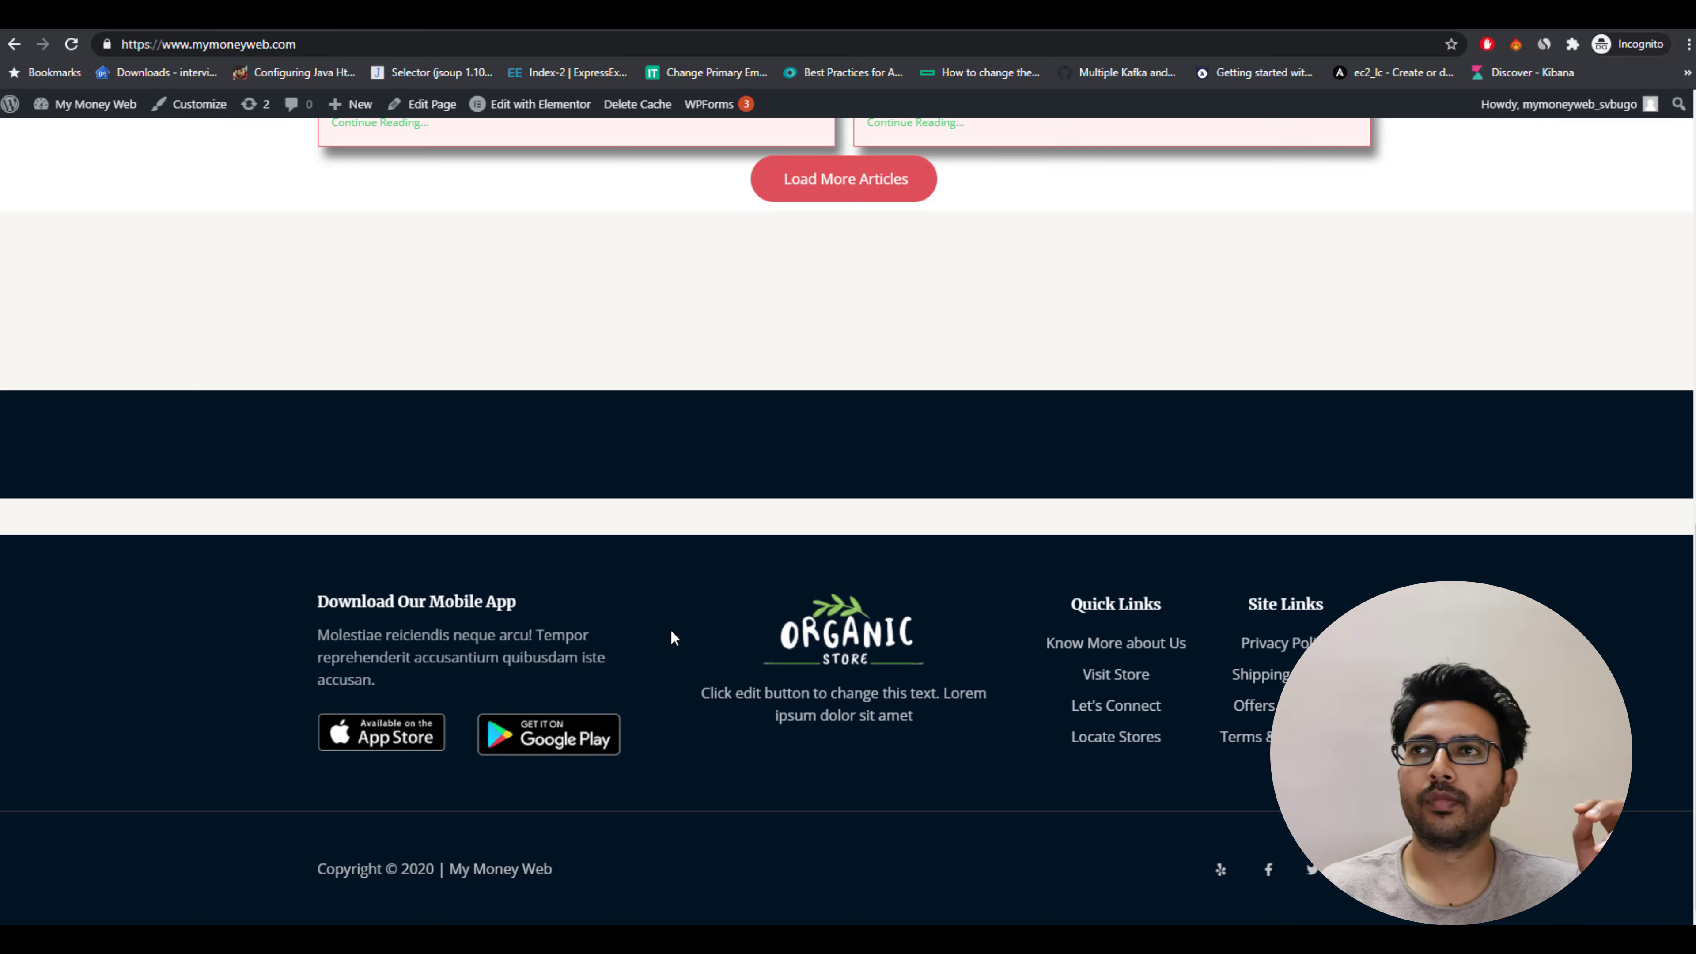
scroll(662, 628, "up", 10)
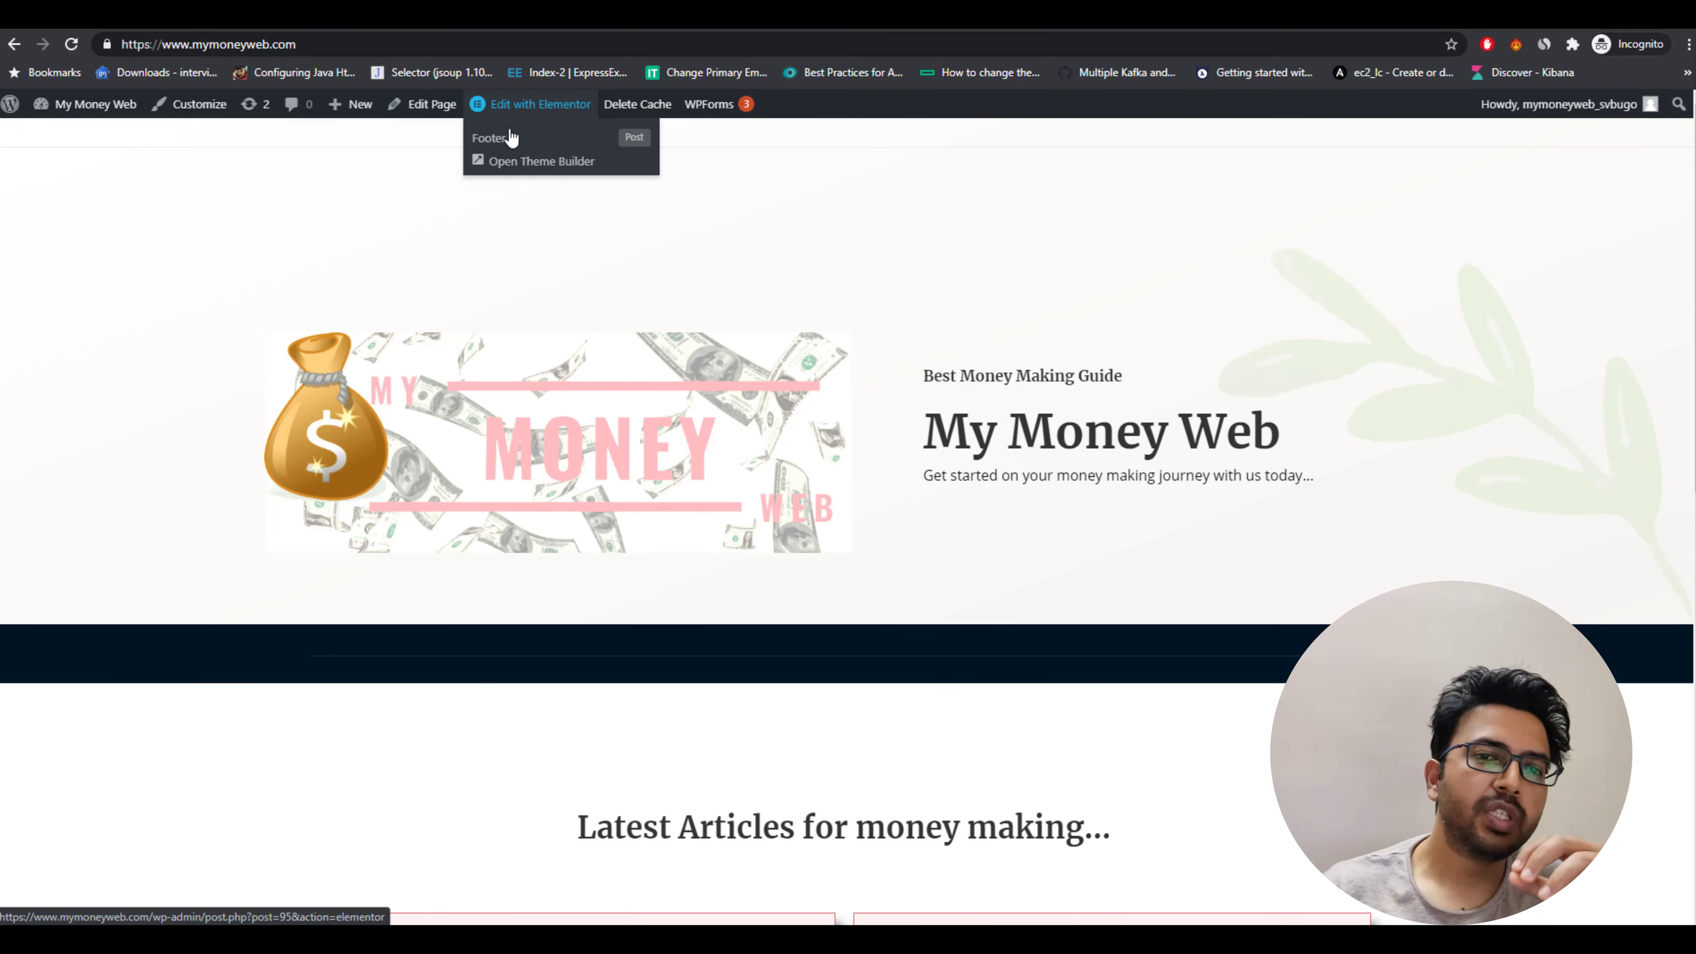
Open the Footer template in Elementor and delete its mobile app, logo, Quick Links and Site Links columns.
left_click(514, 146)
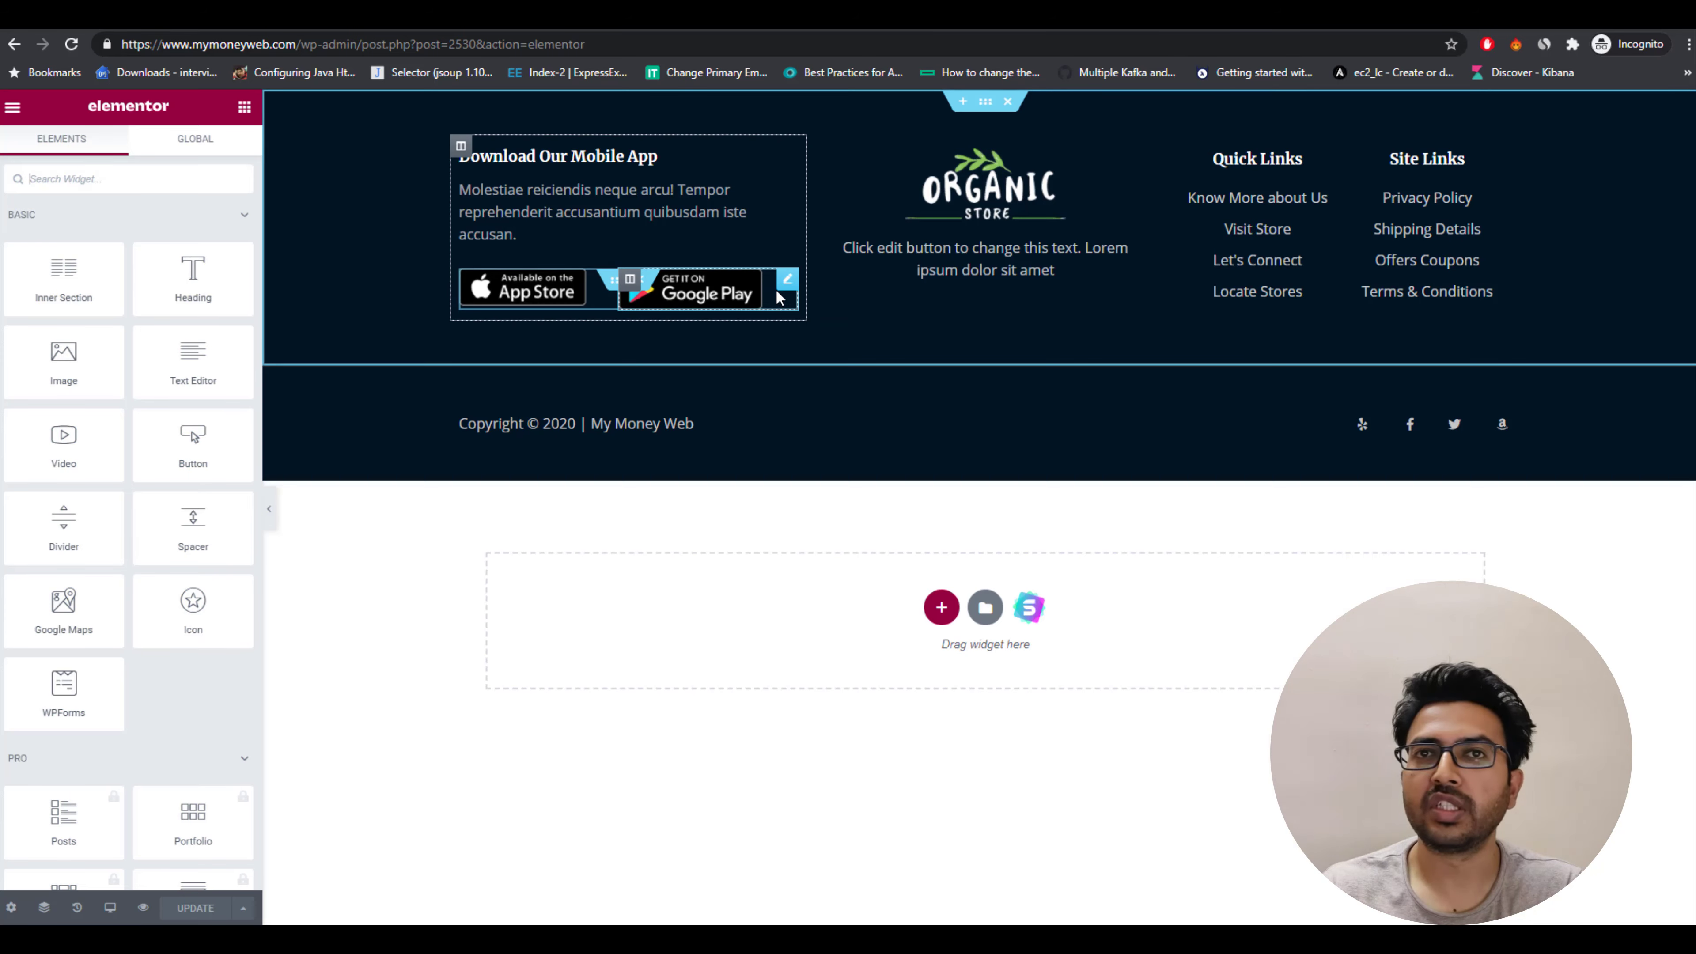
left_click(461, 146)
key("Delete")
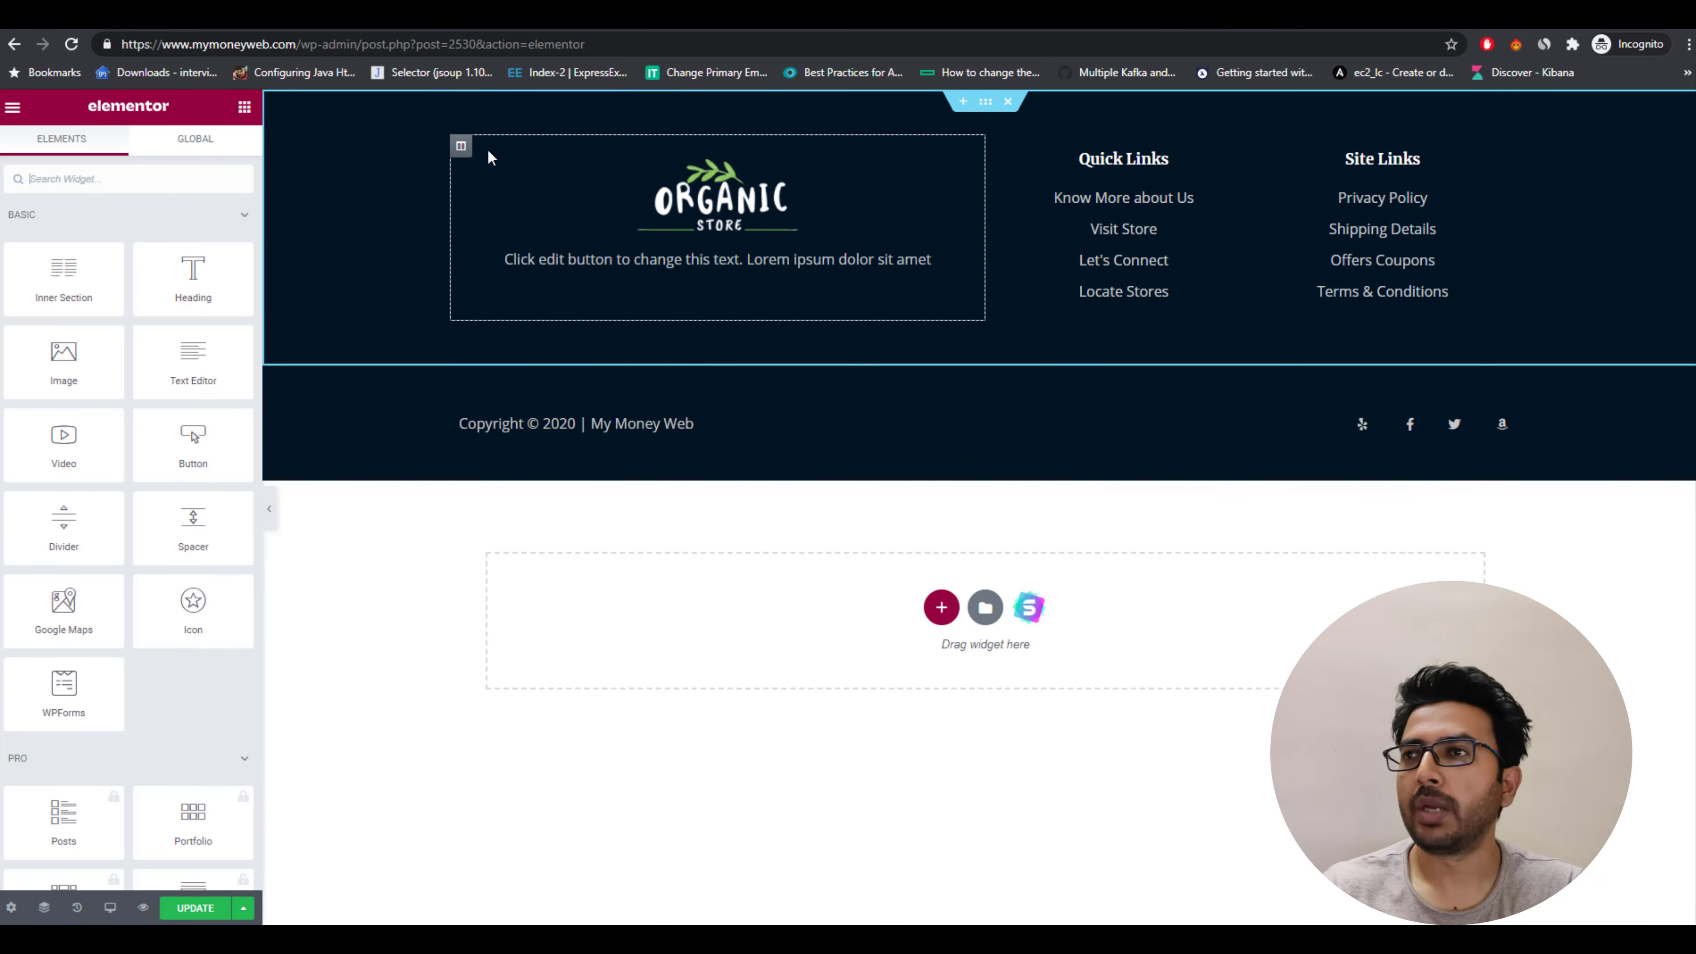
left_click(460, 146)
key("Delete")
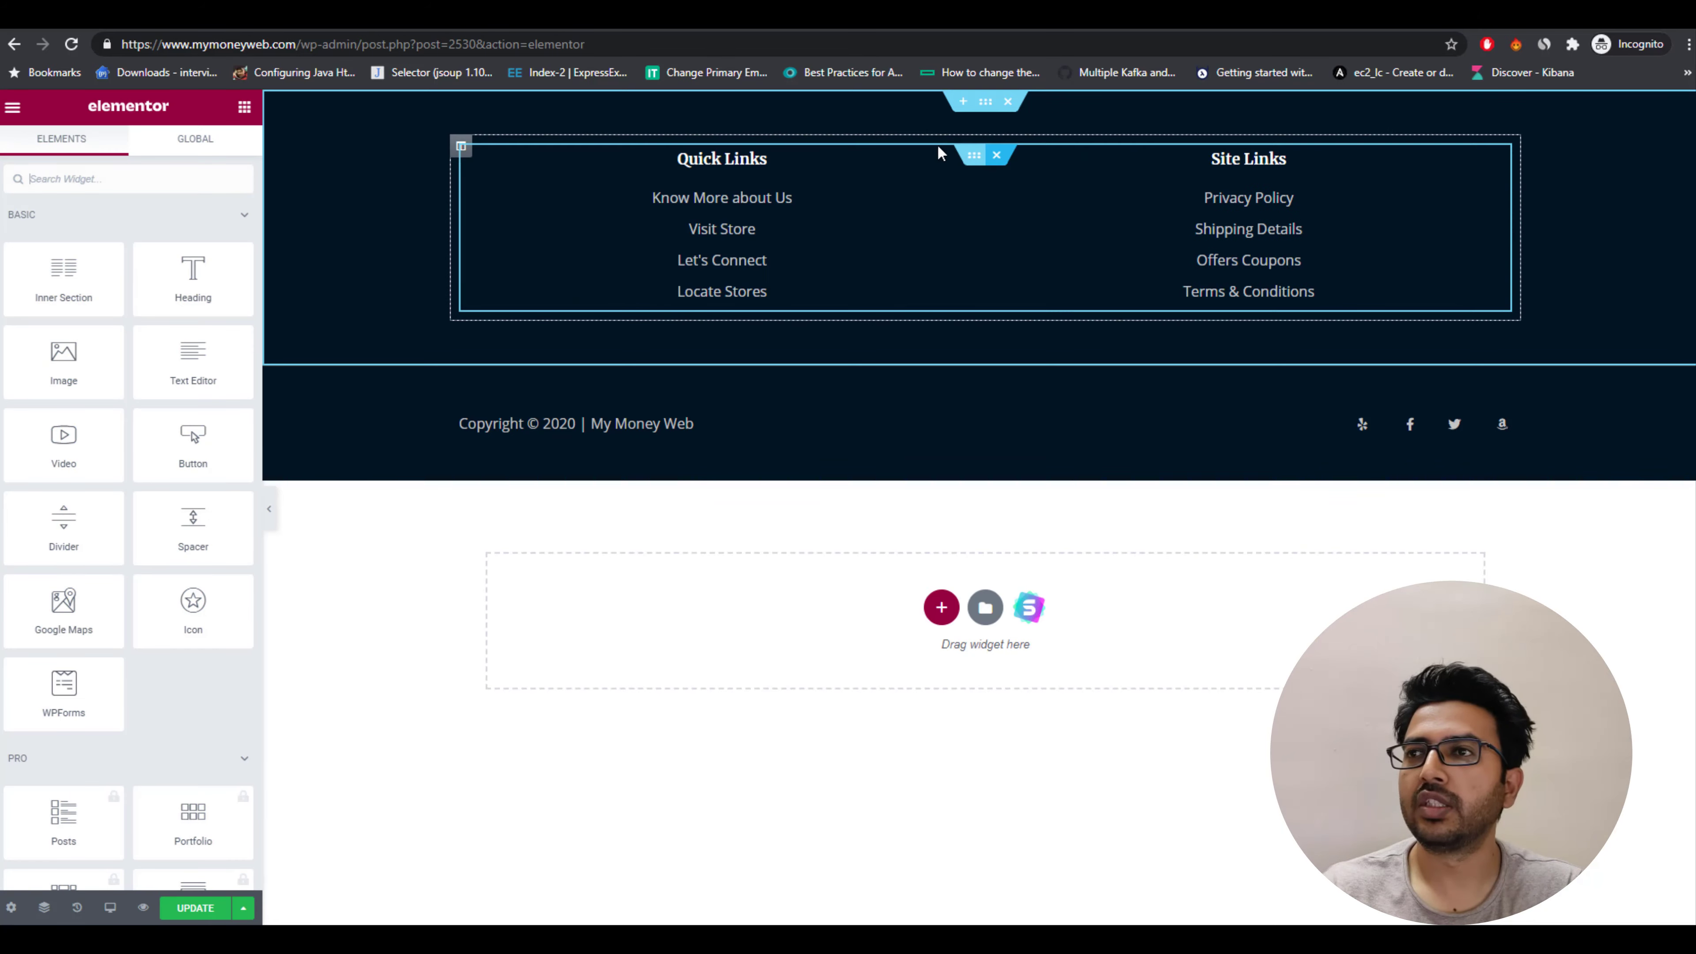
left_click(467, 150)
key("Delete")
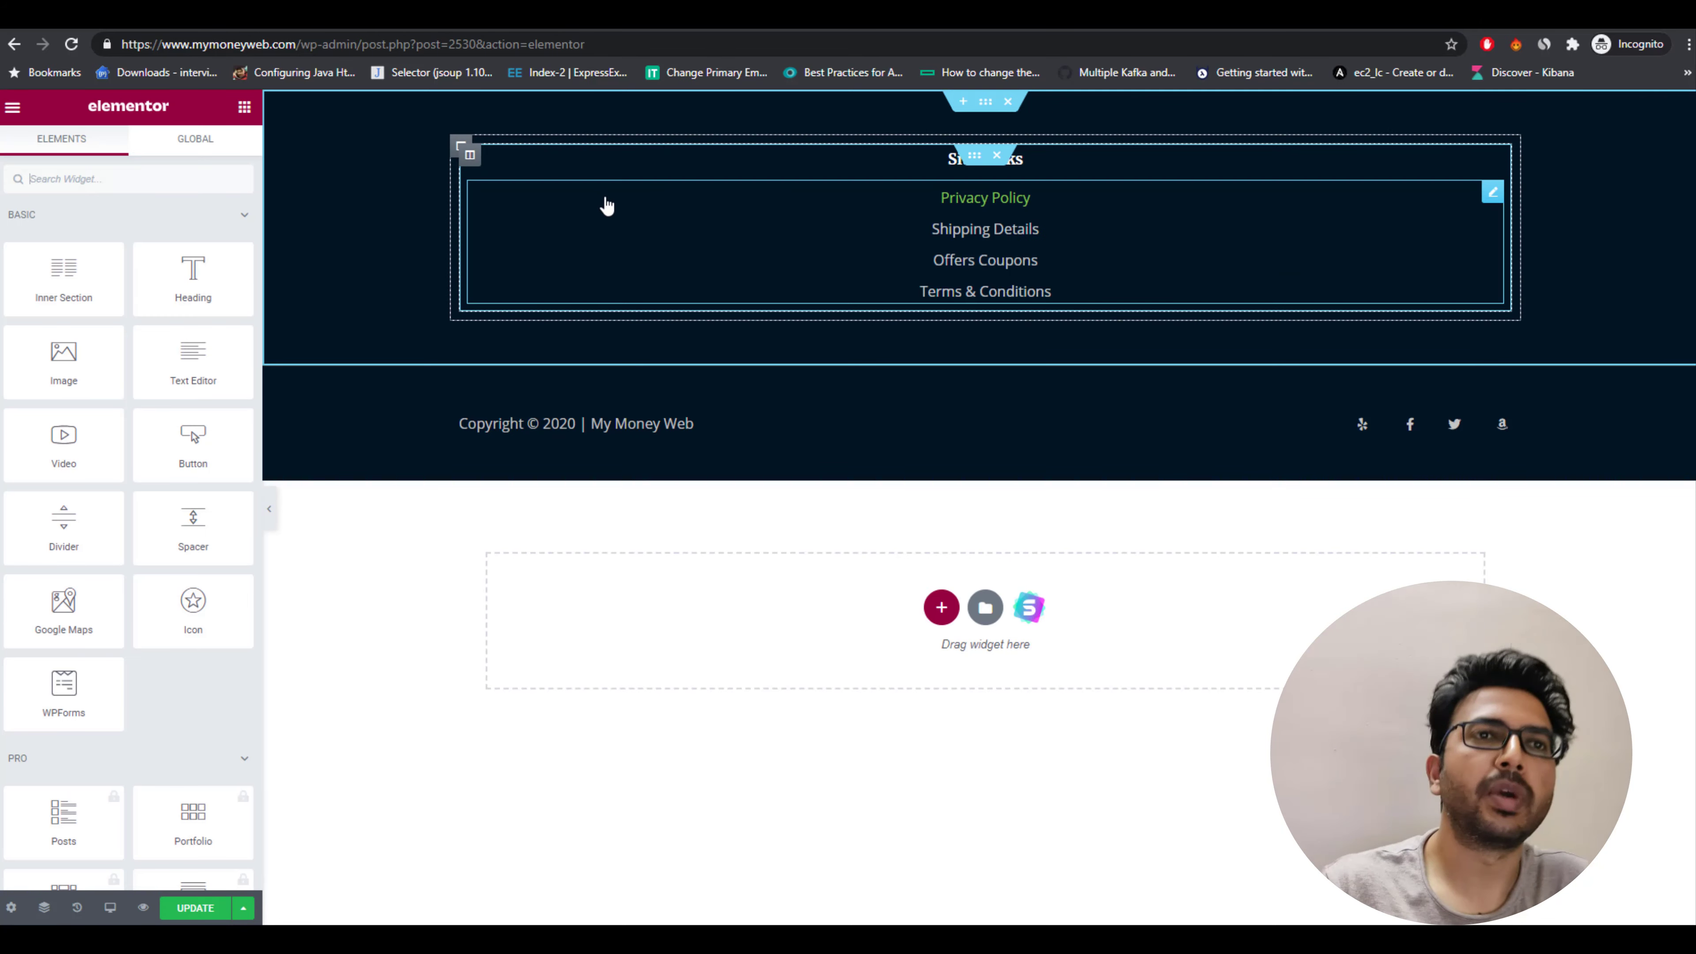
left_click(461, 149)
key("Delete")
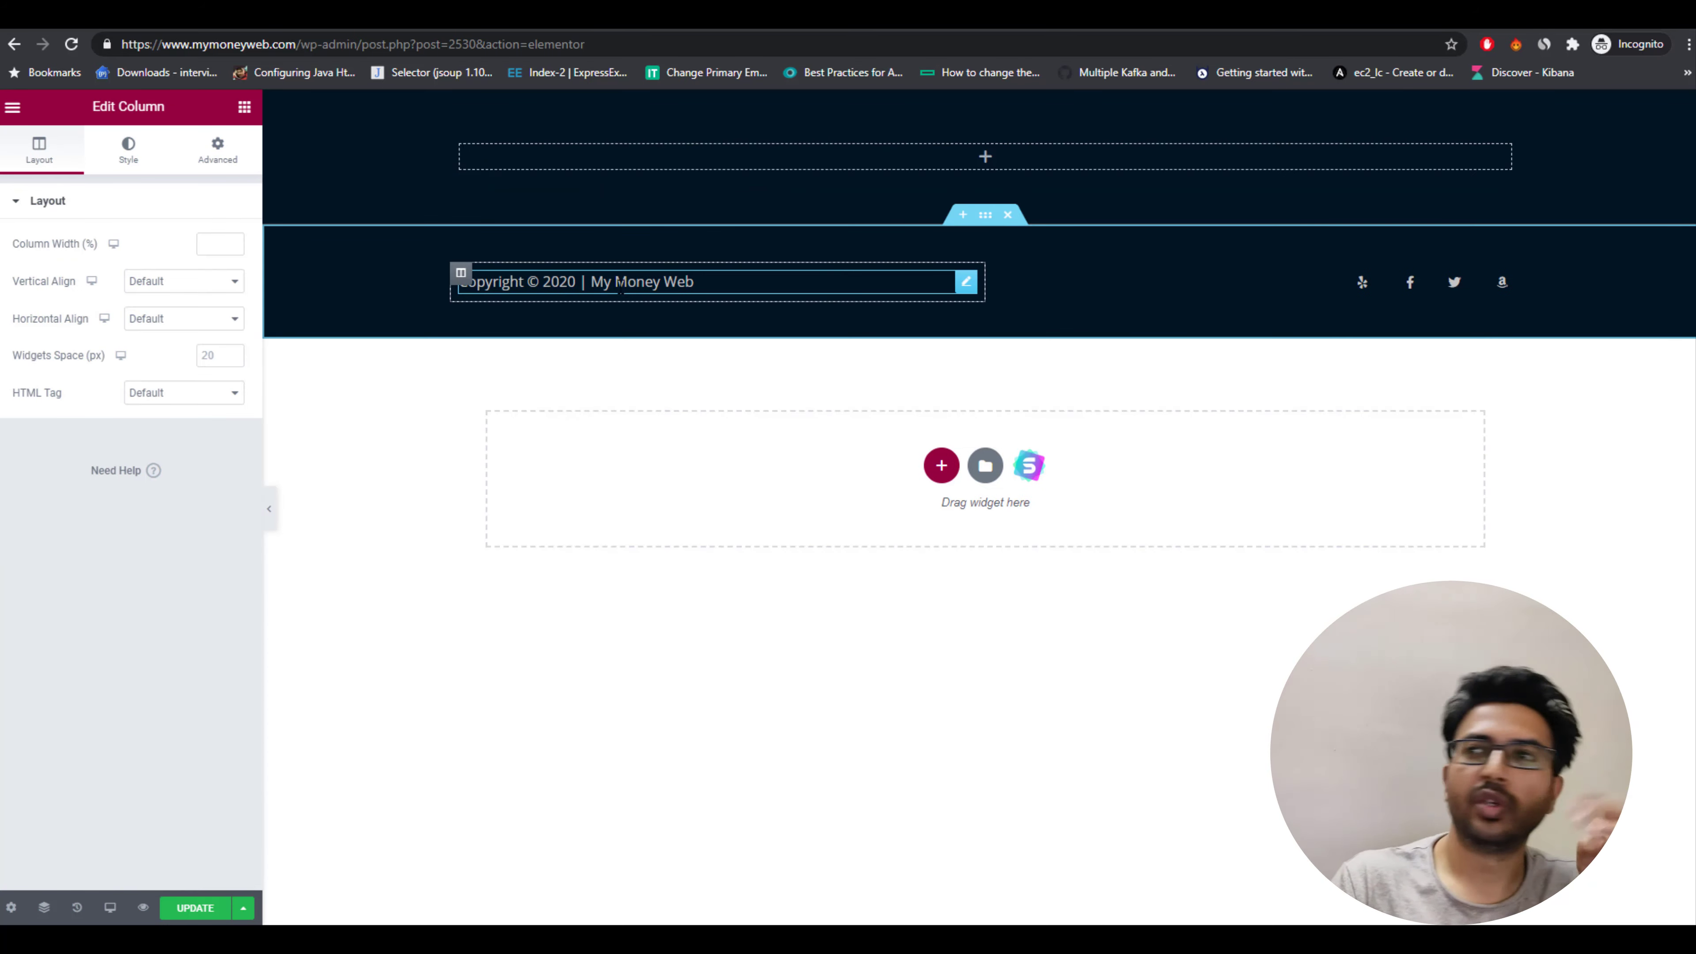
Open the footer's social icon list and its Facebook item, then update the footer template.
left_click(1417, 287)
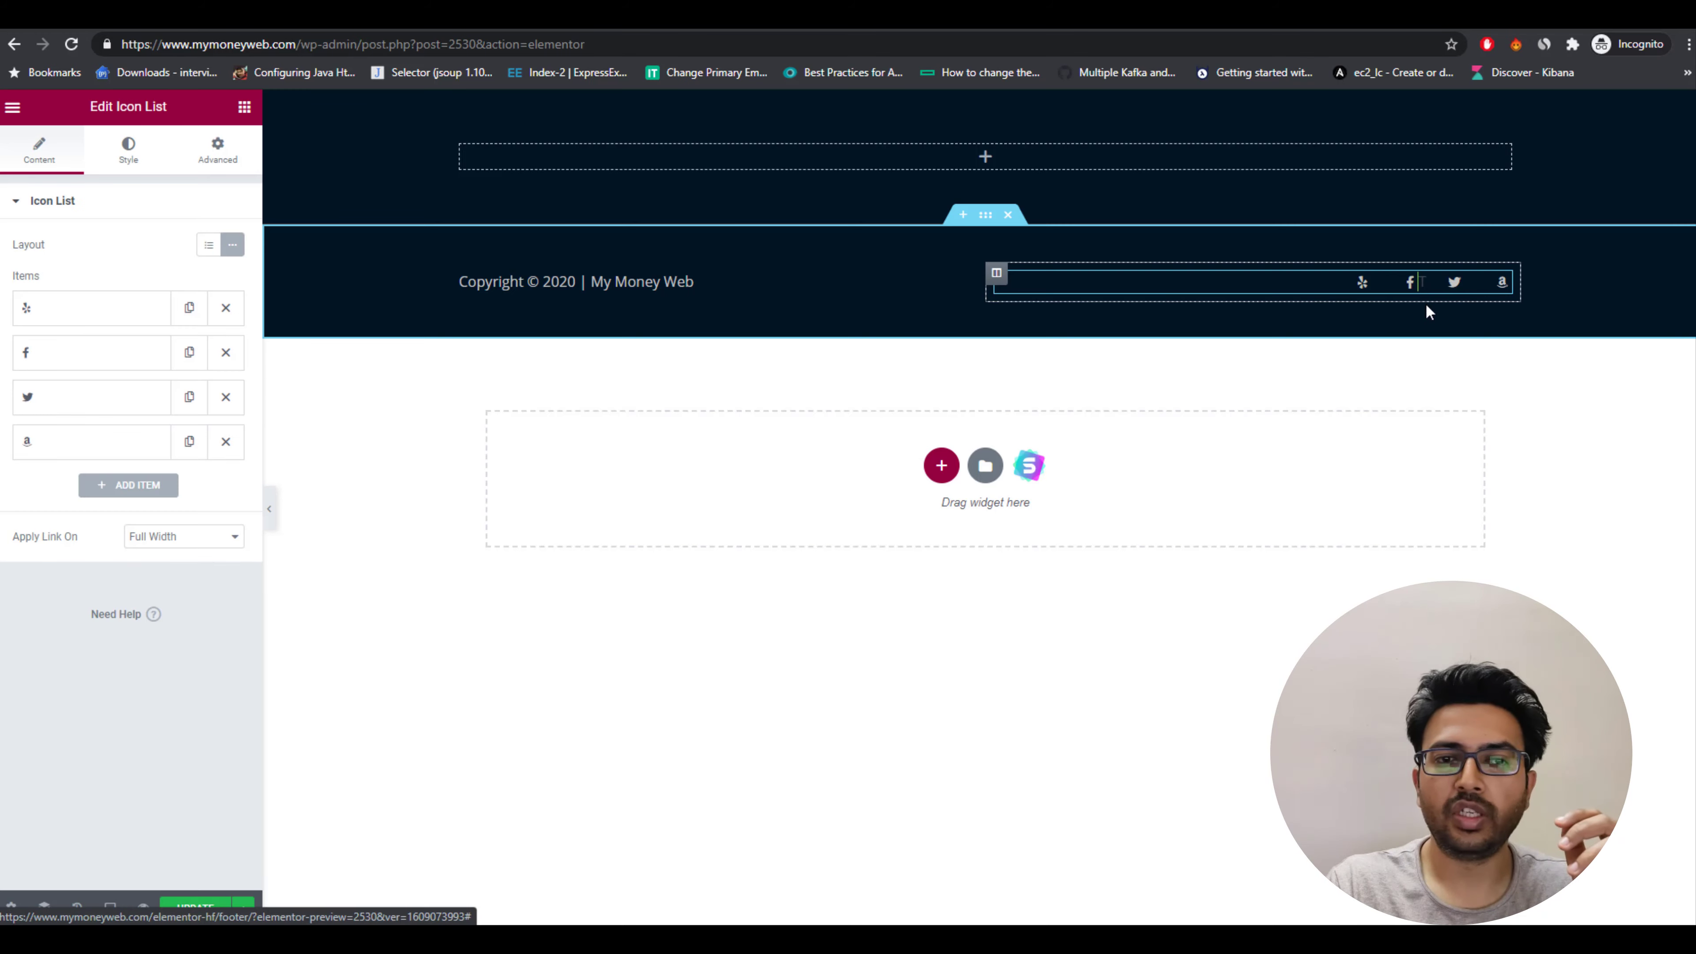
left_click(72, 361)
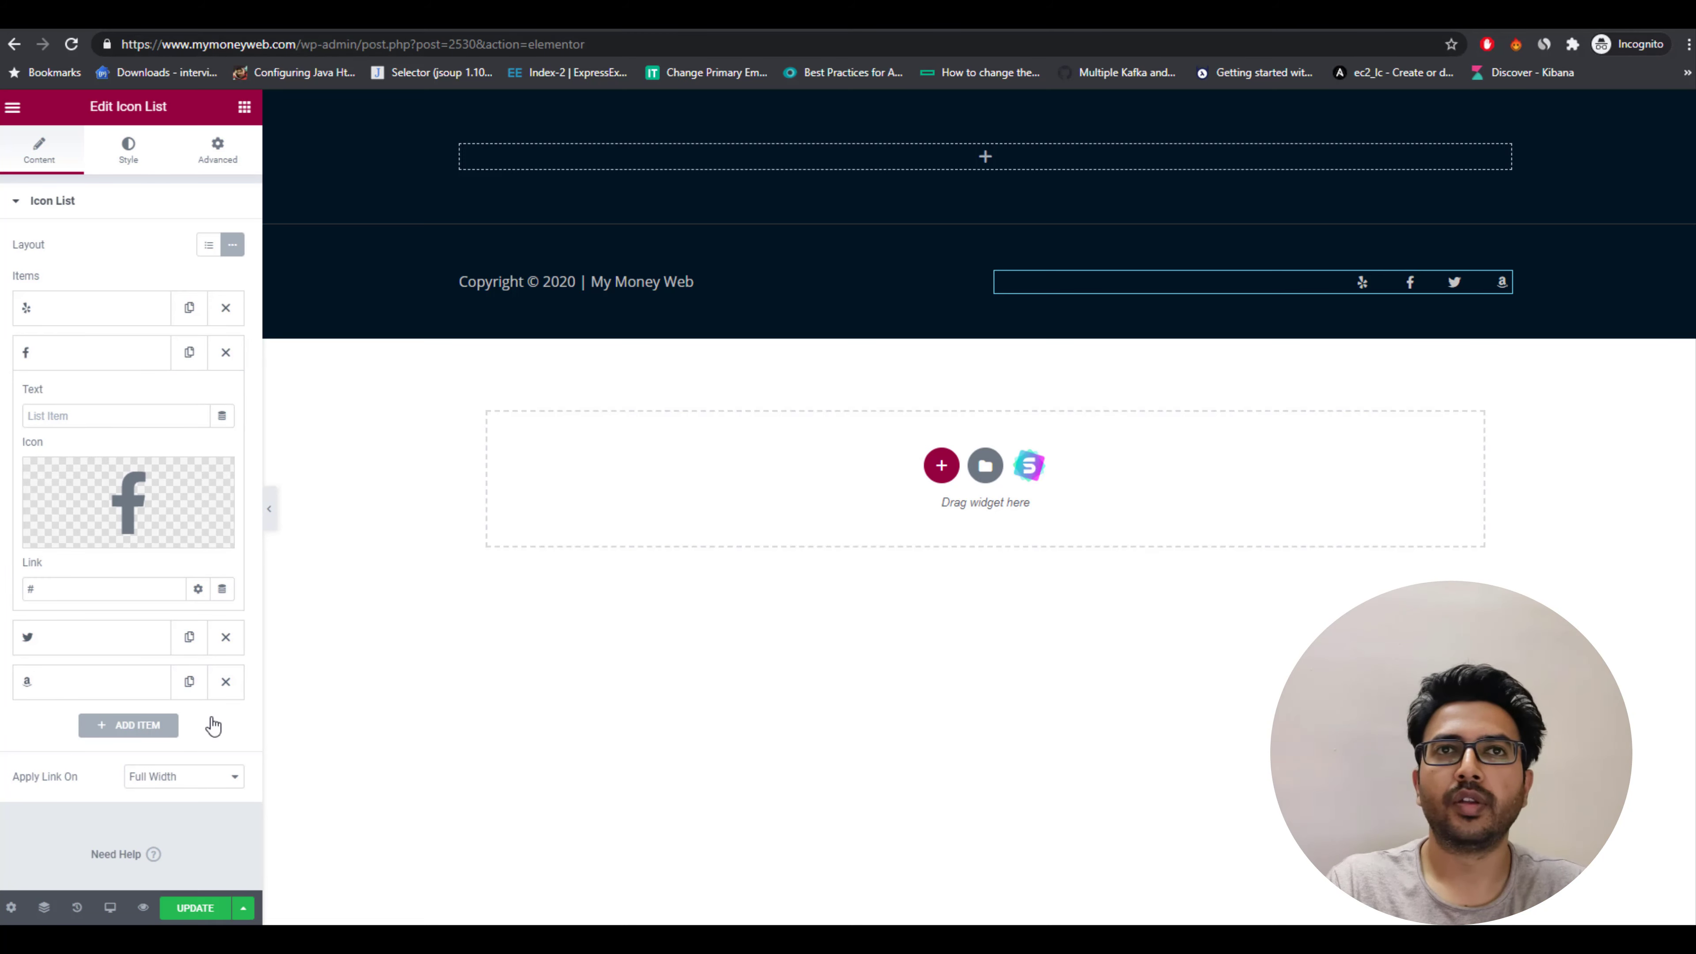
left_click(194, 909)
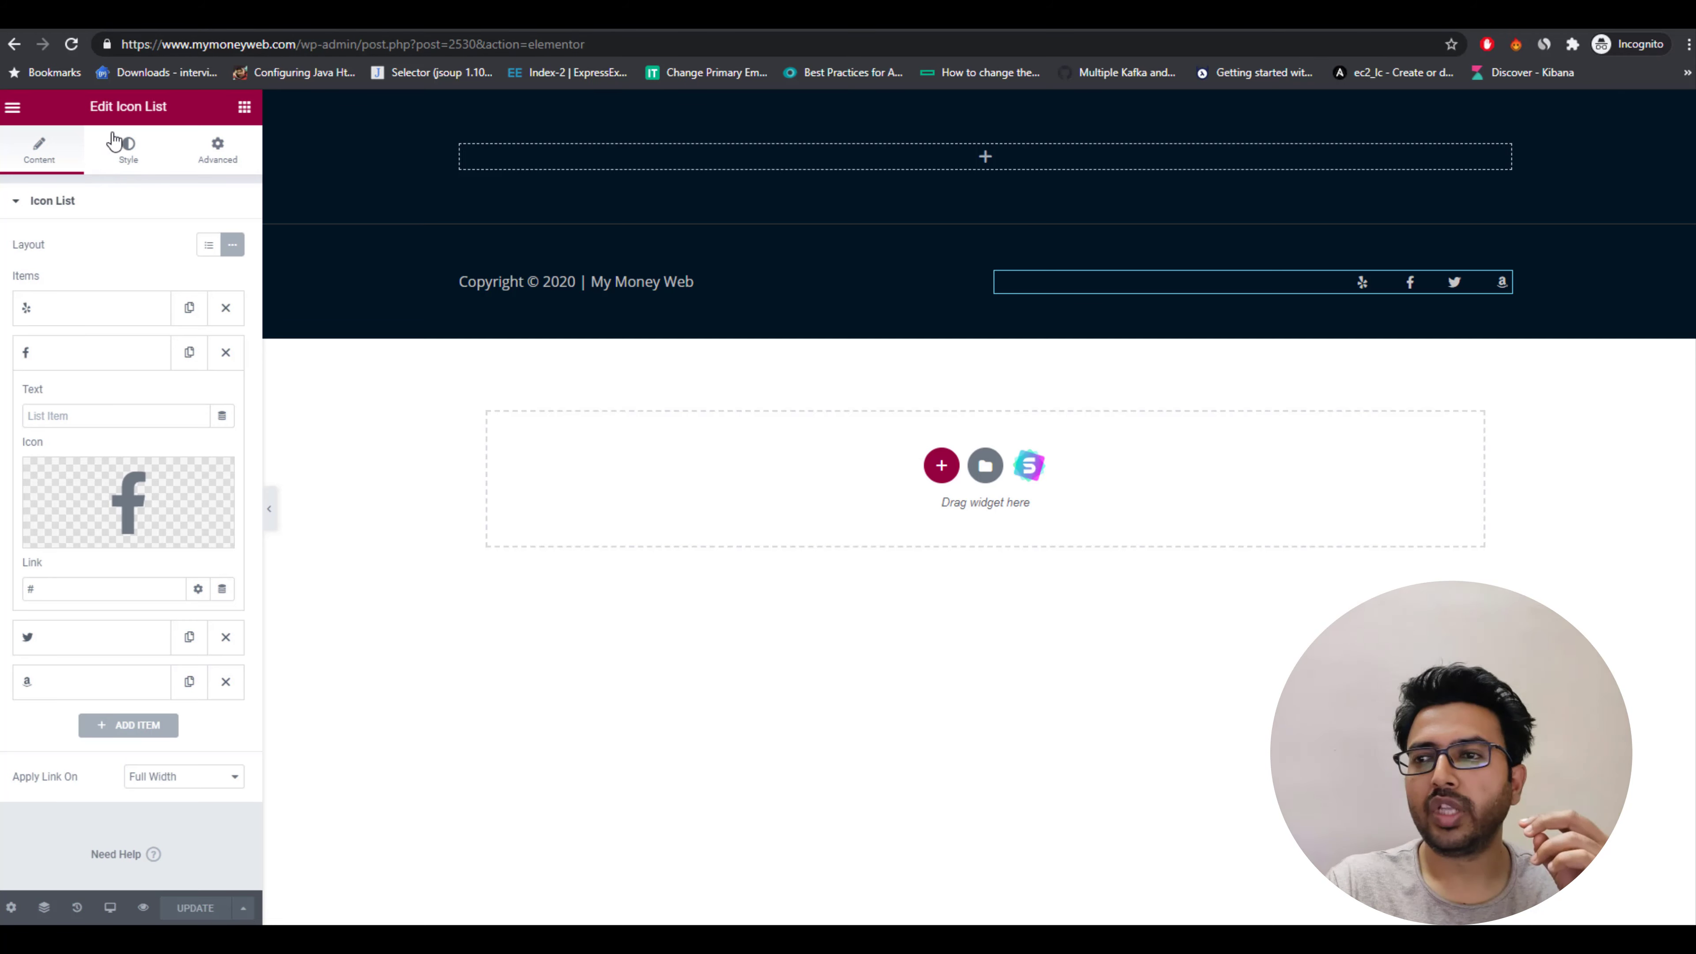
Return to the homepage and compare the updated footer and post grid with the reference site.
left_click_drag(298, 45, 585, 44)
key("BackSpace")
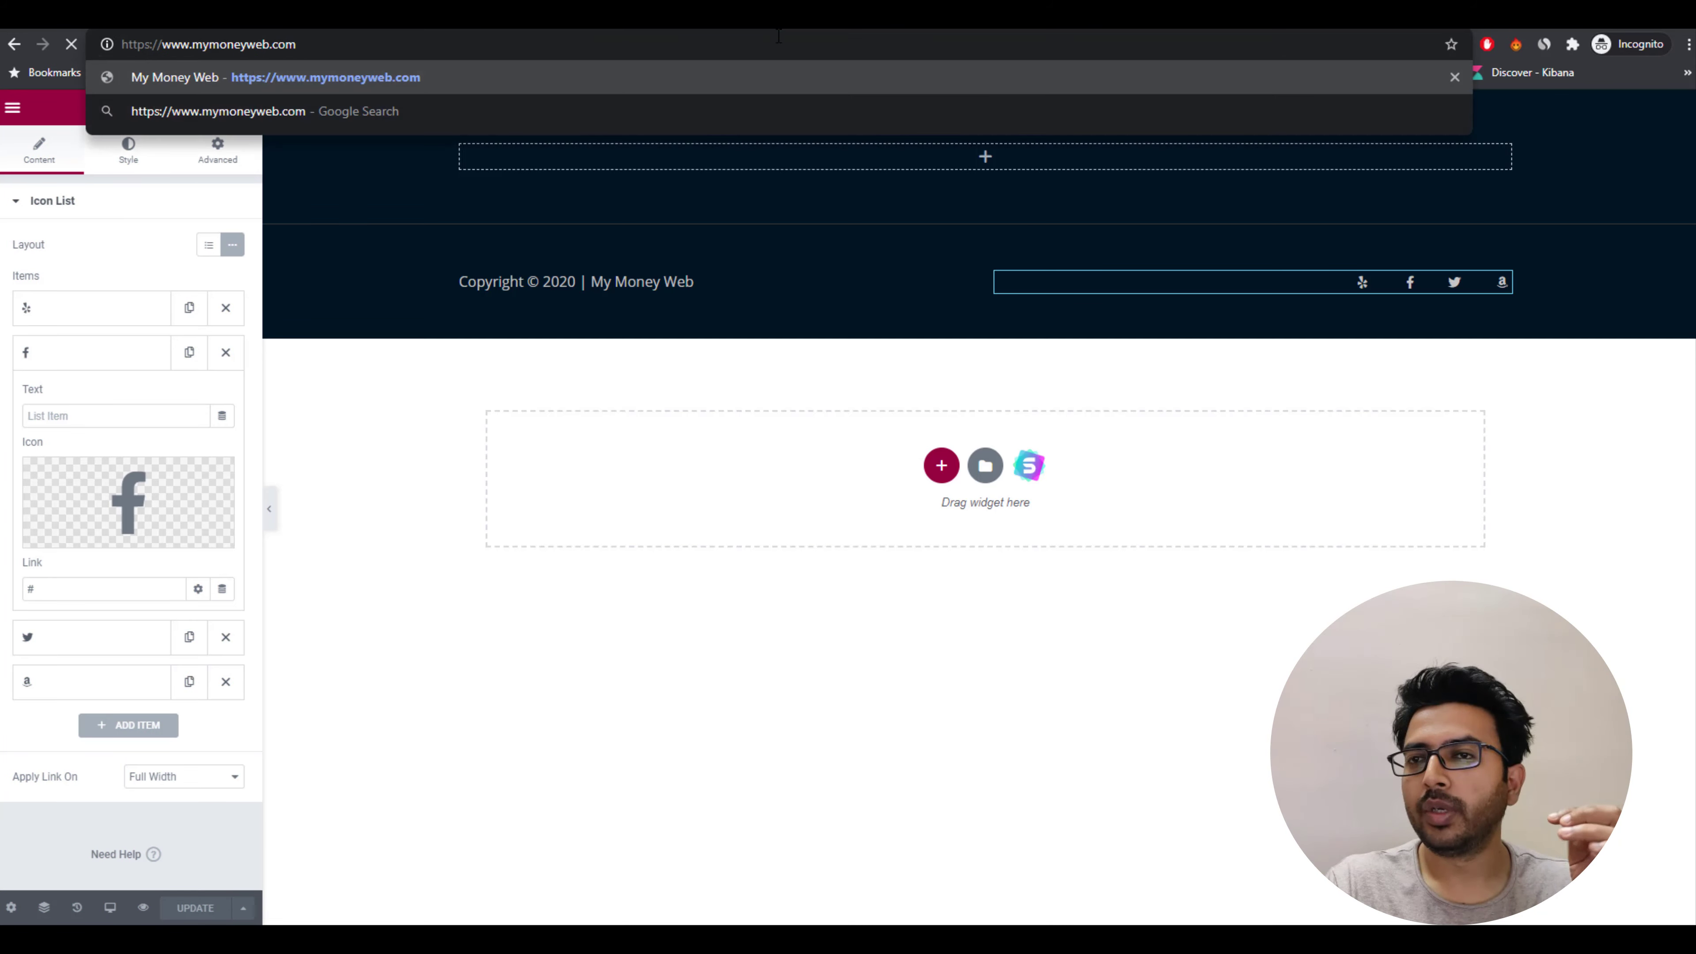
key("Return")
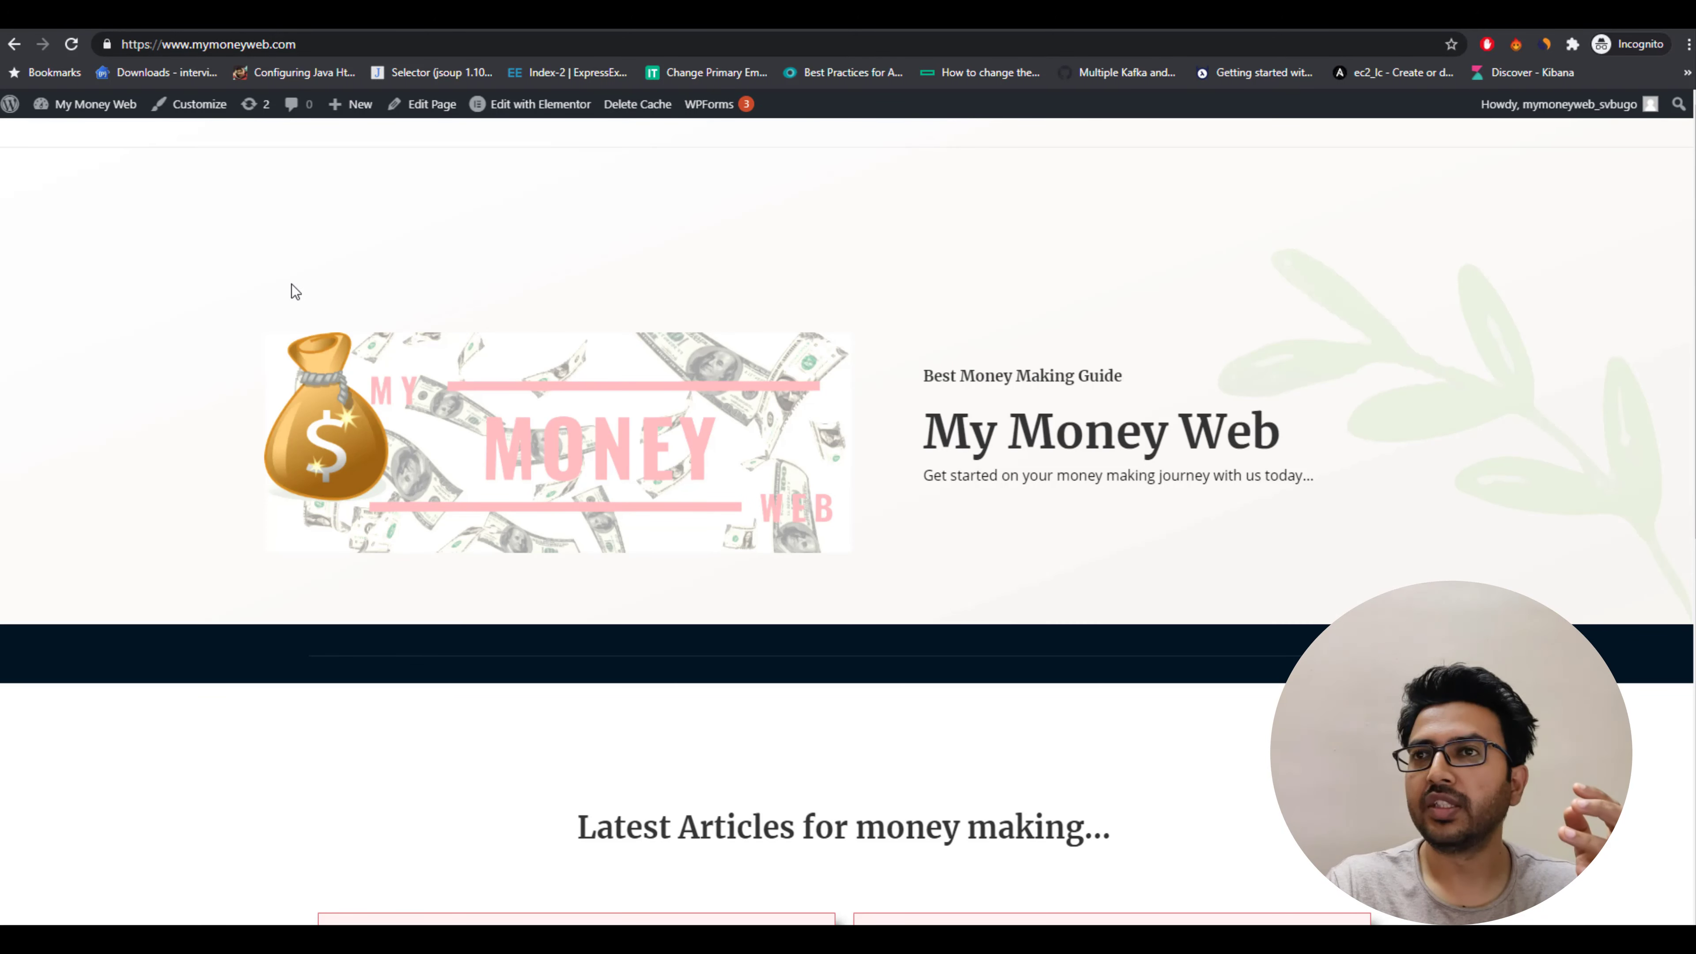
scroll(295, 284, "down", 10)
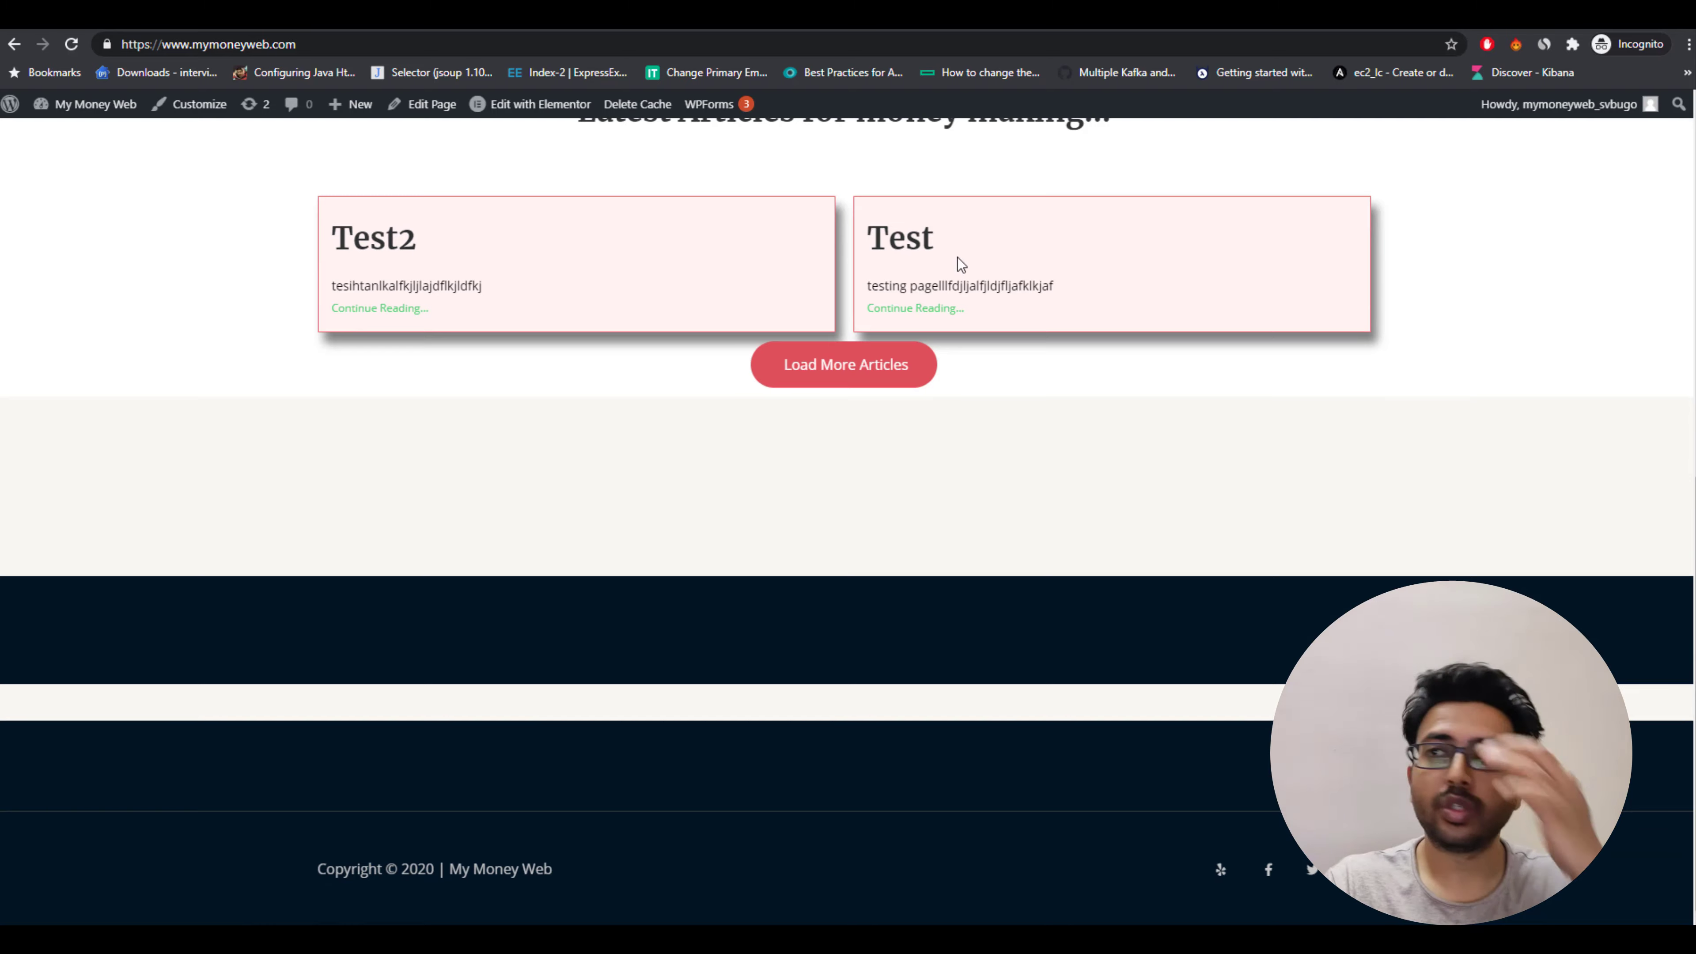
scroll(906, 354, "up", 7)
scroll(906, 355, "down", 7)
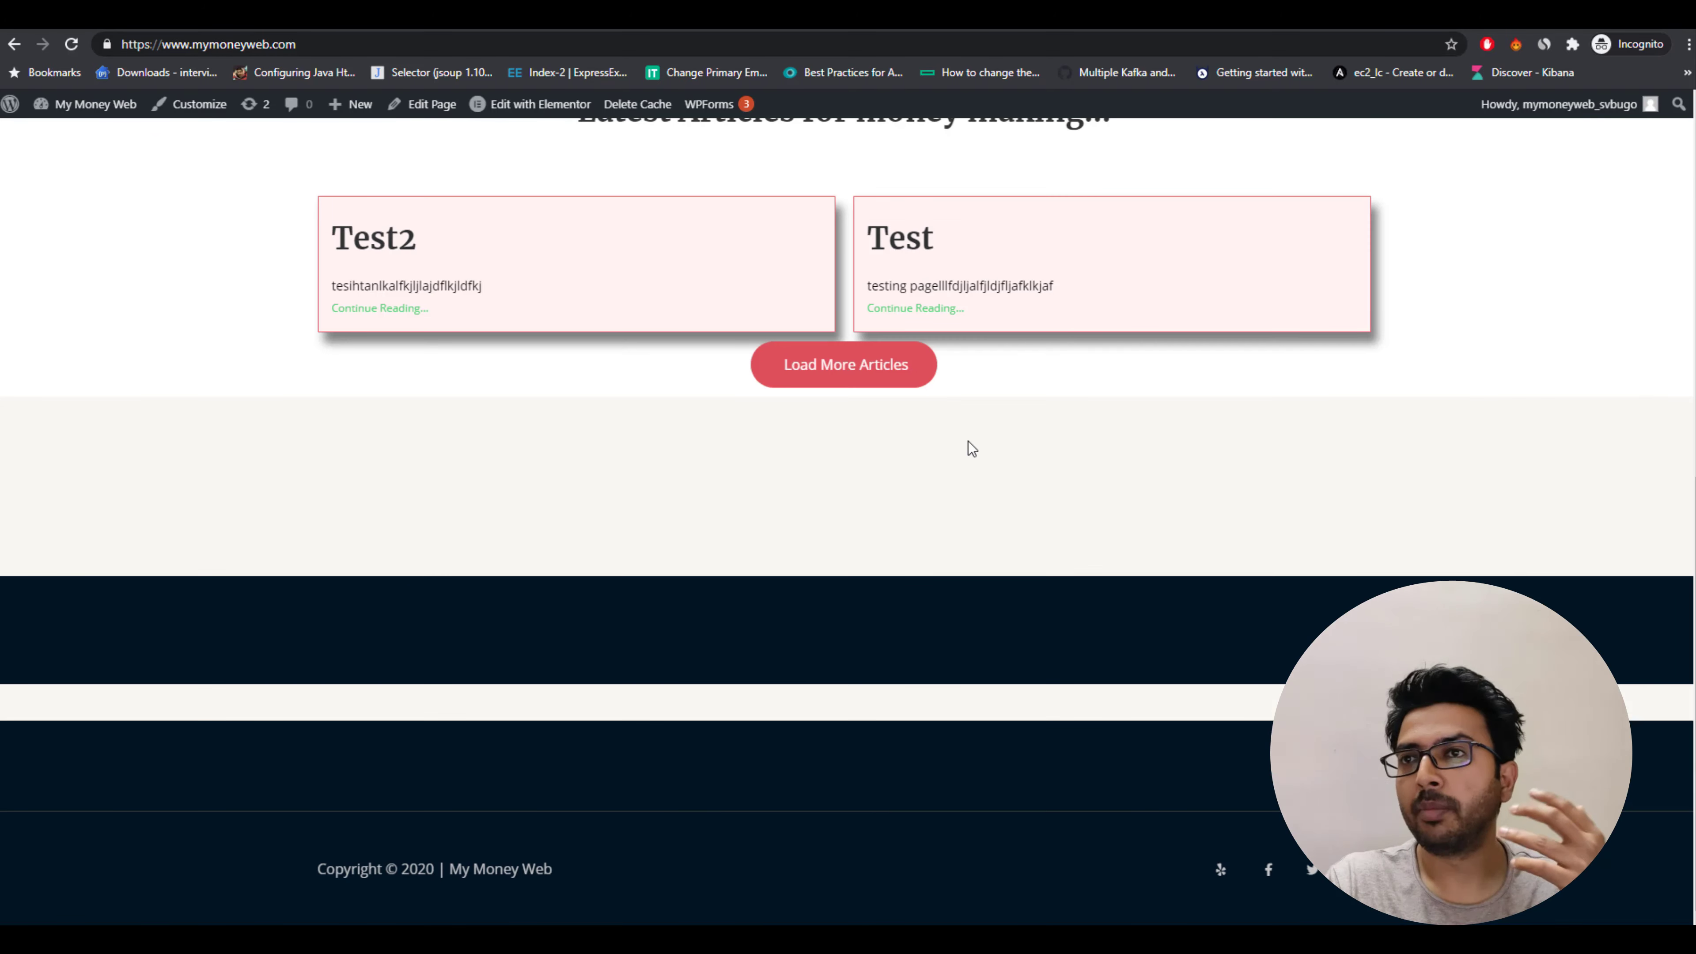
scroll(970, 442, "up", 7)
scroll(969, 442, "down", 7)
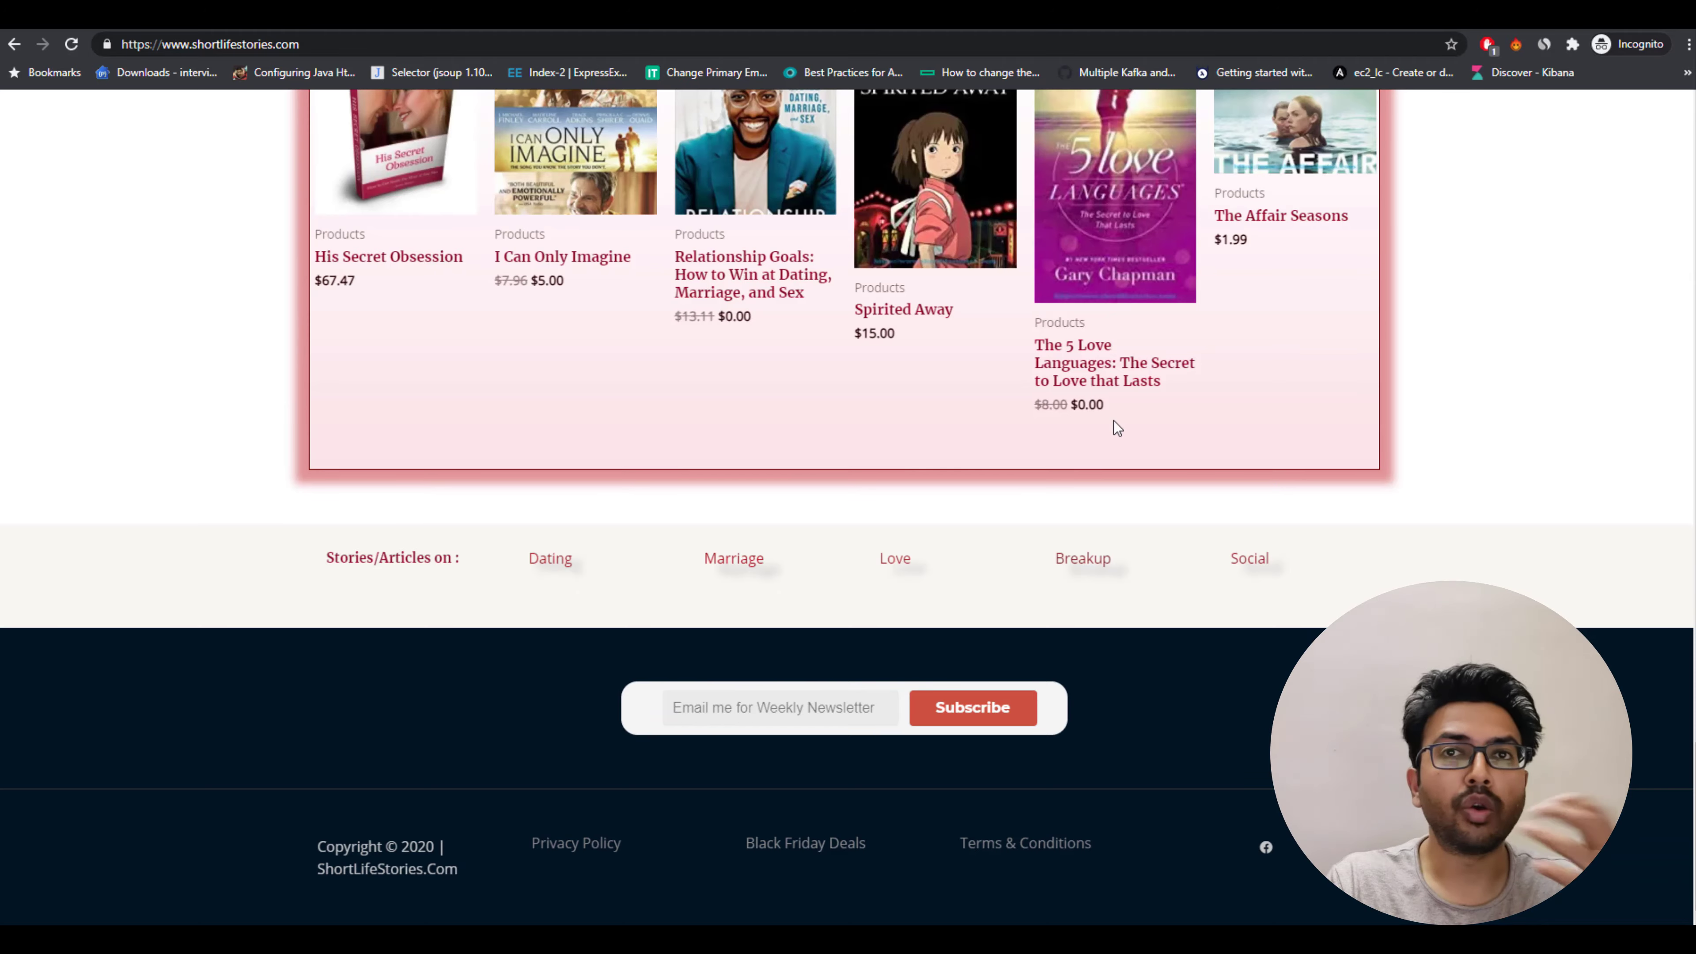
scroll(1113, 420, "up", 6)
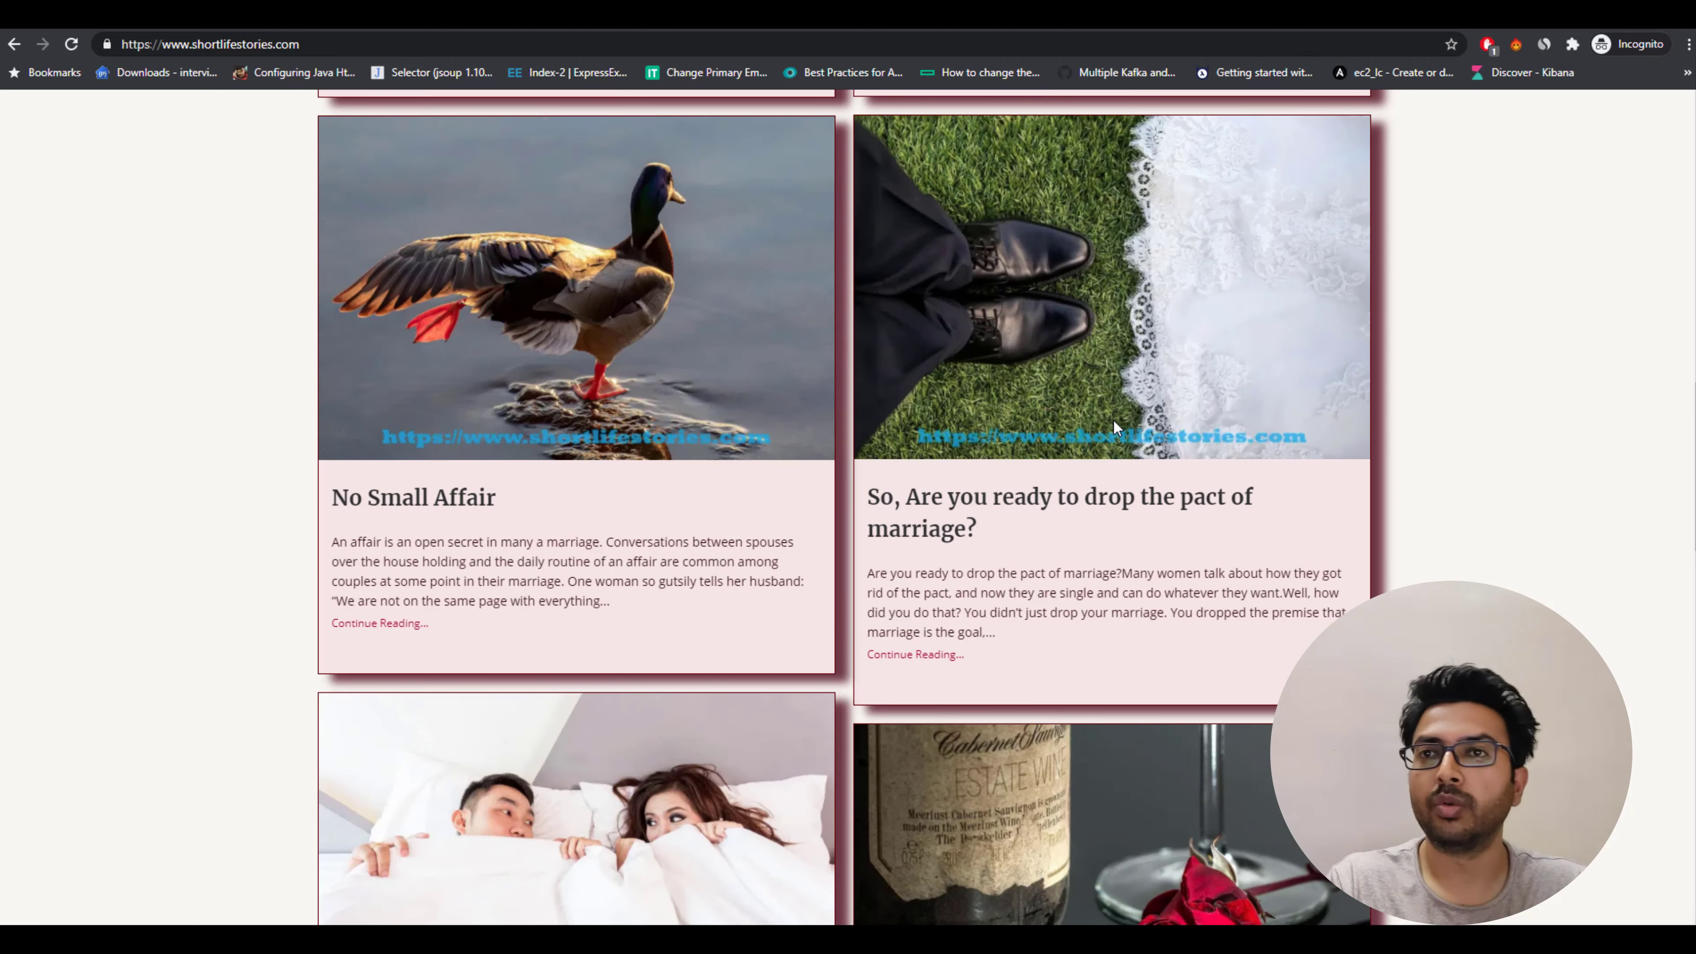
scroll(1113, 420, "up", 5)
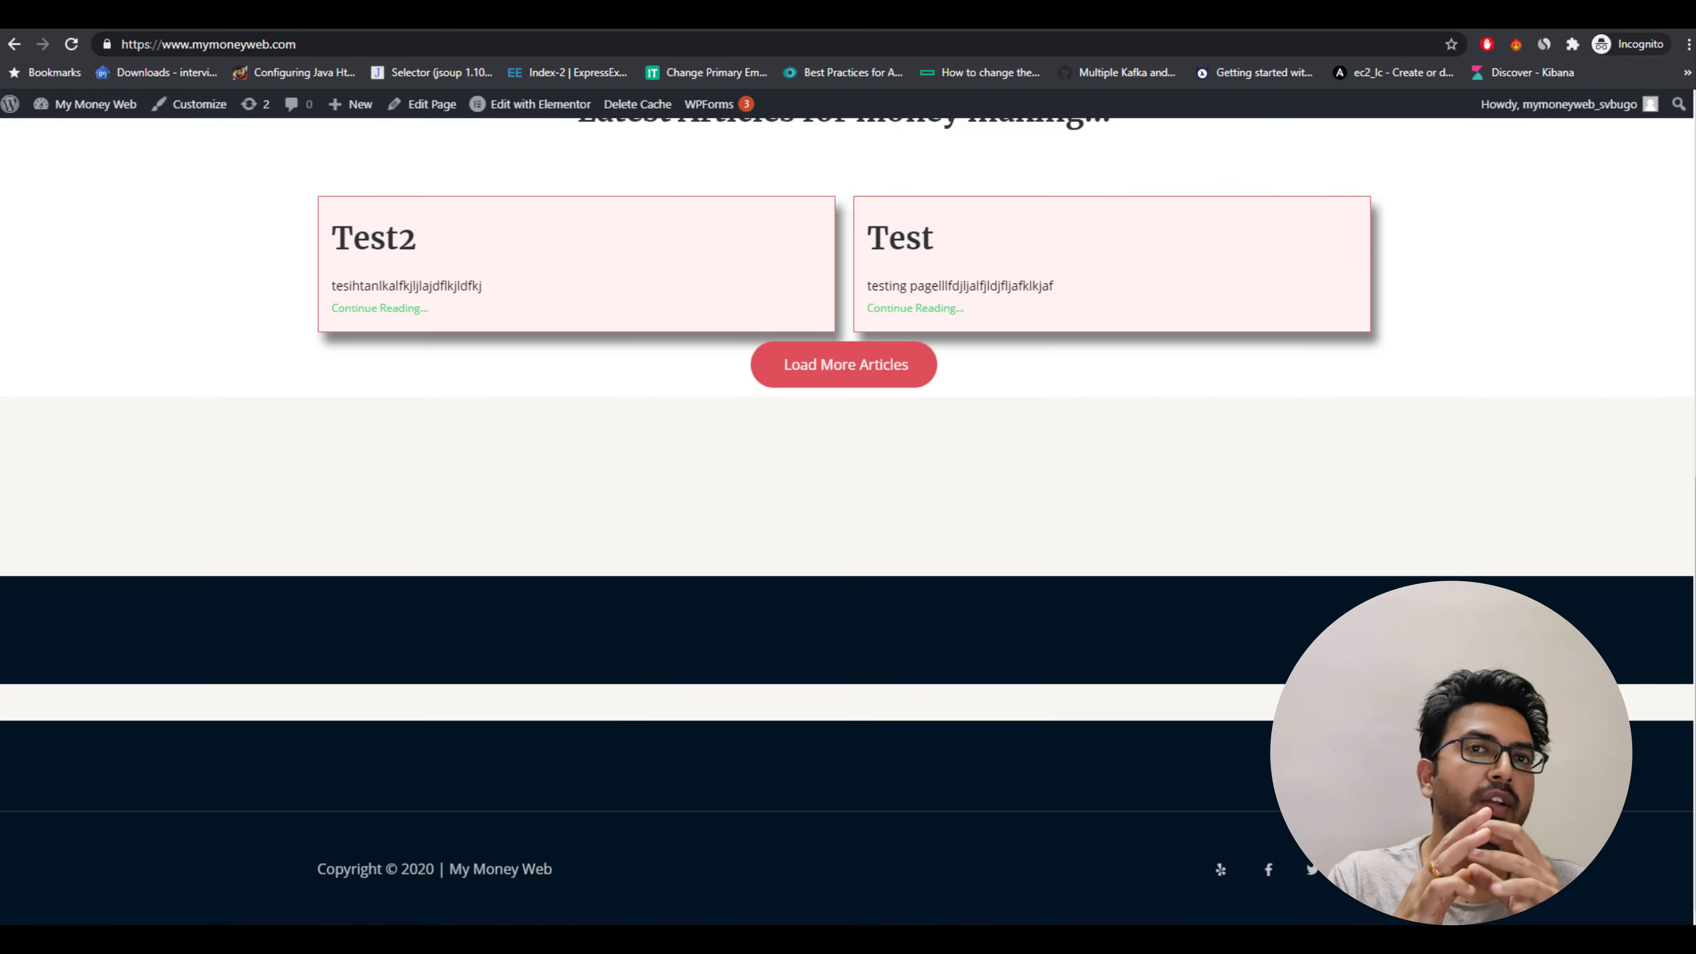
scroll(1093, 411, "up", 5)
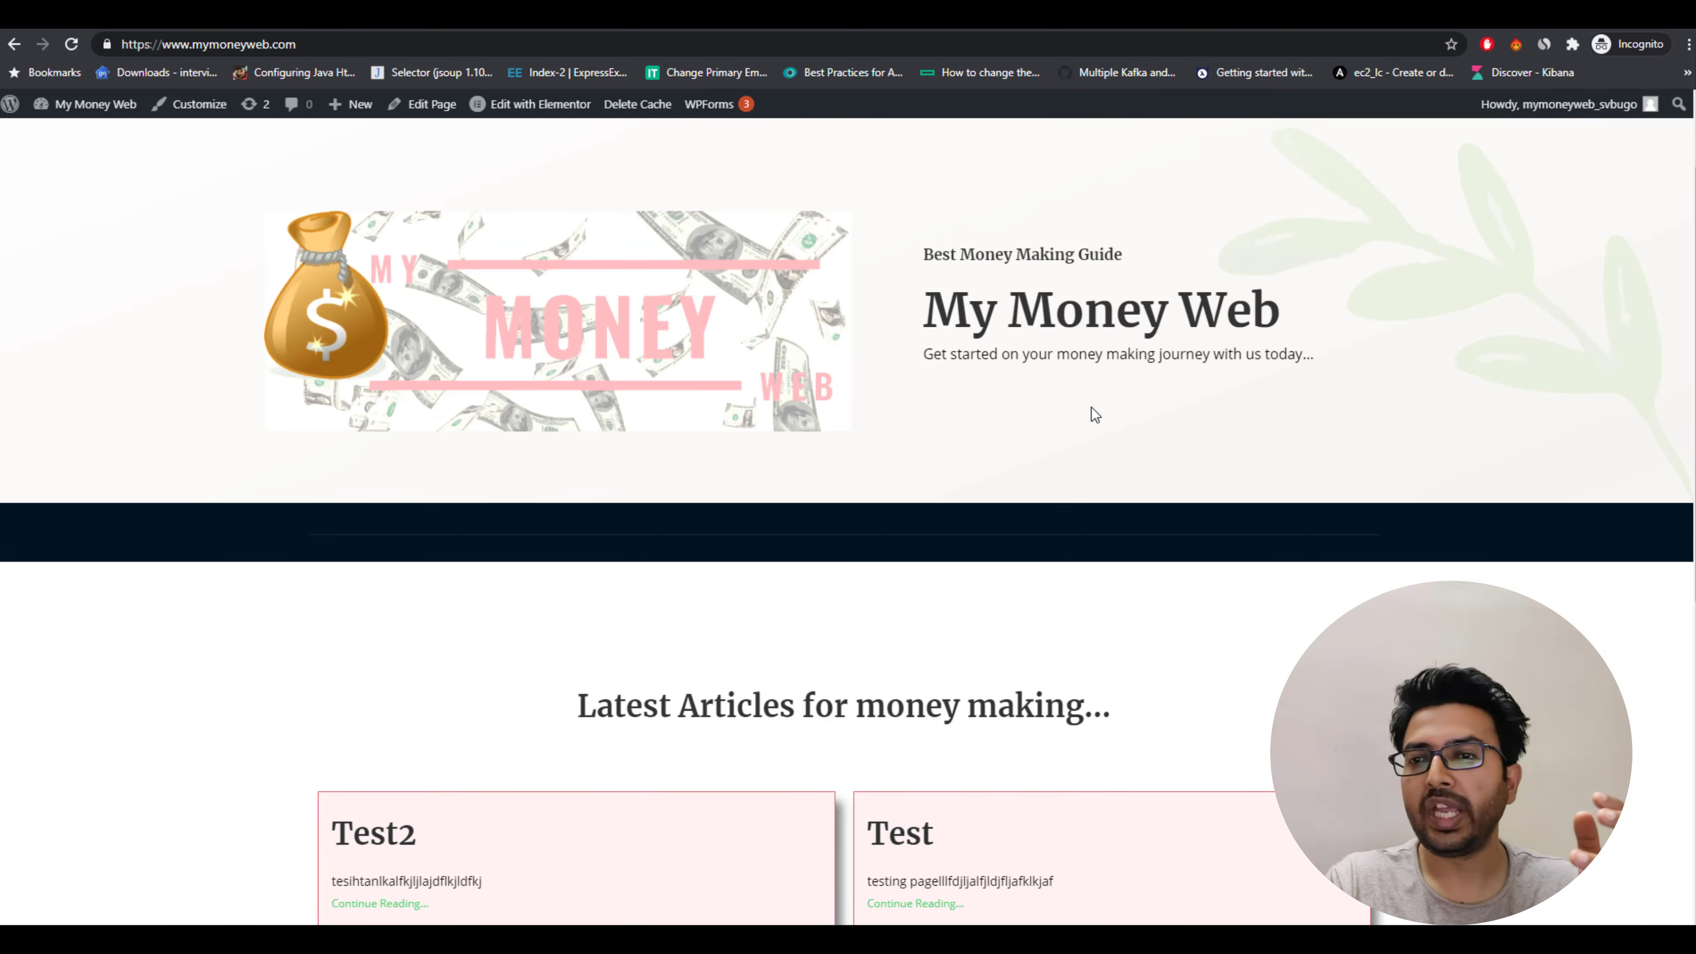
scroll(1092, 407, "down", 5)
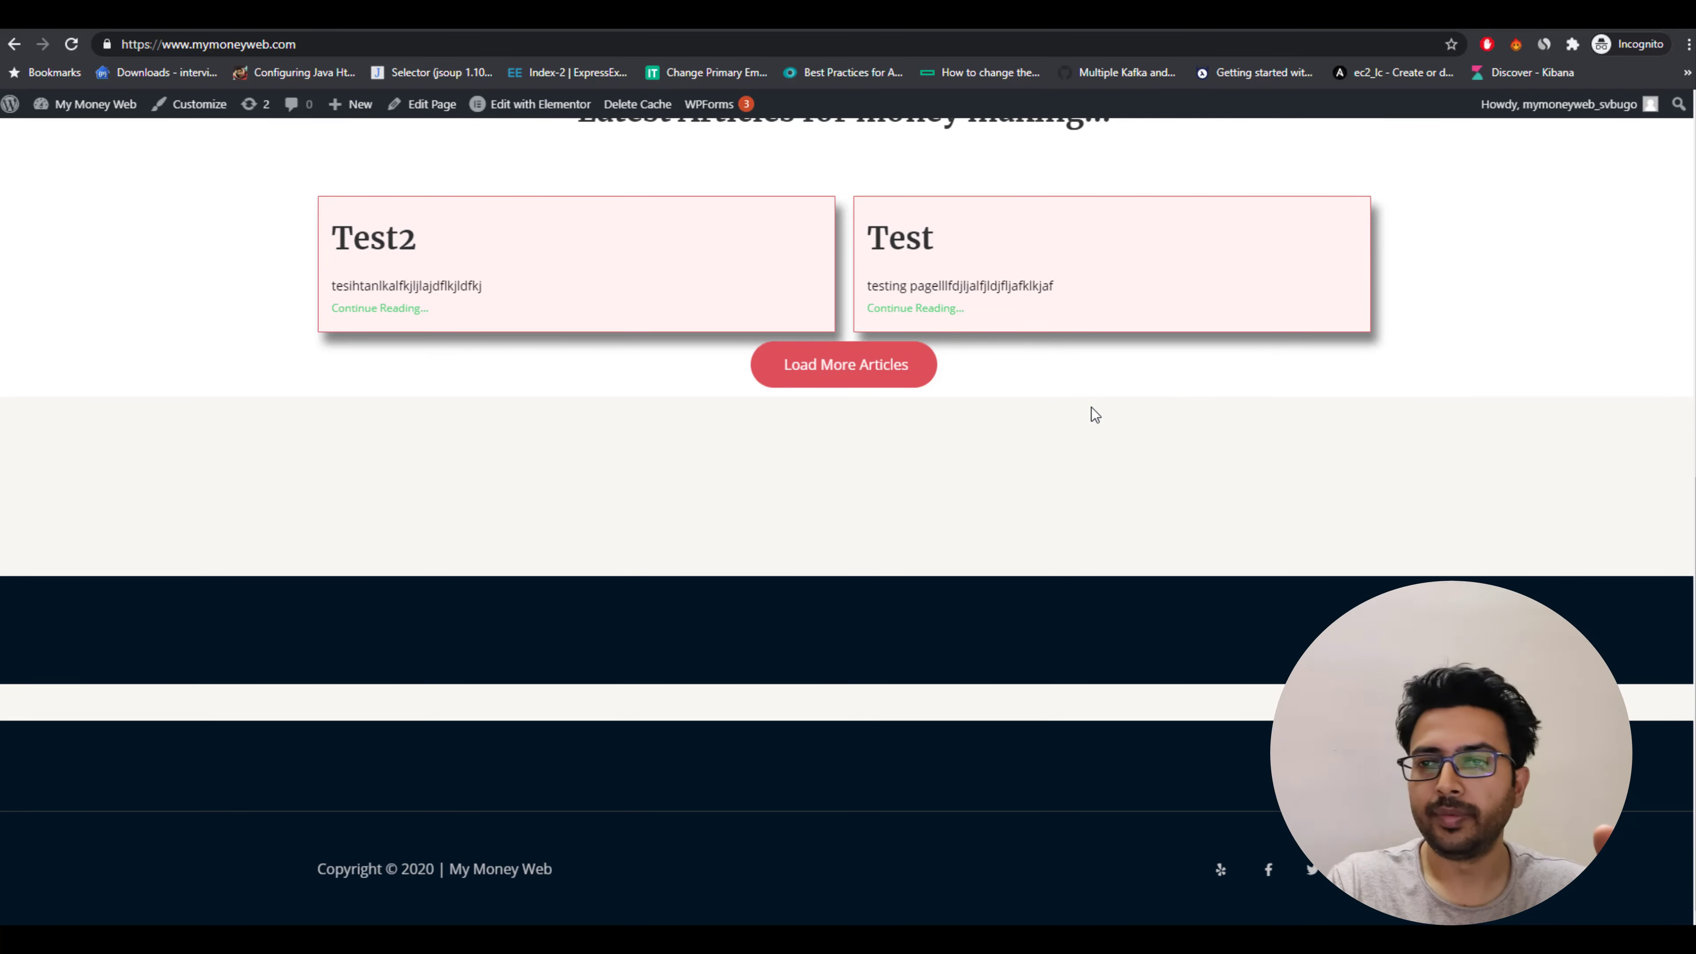
scroll(1095, 415, "up", 5)
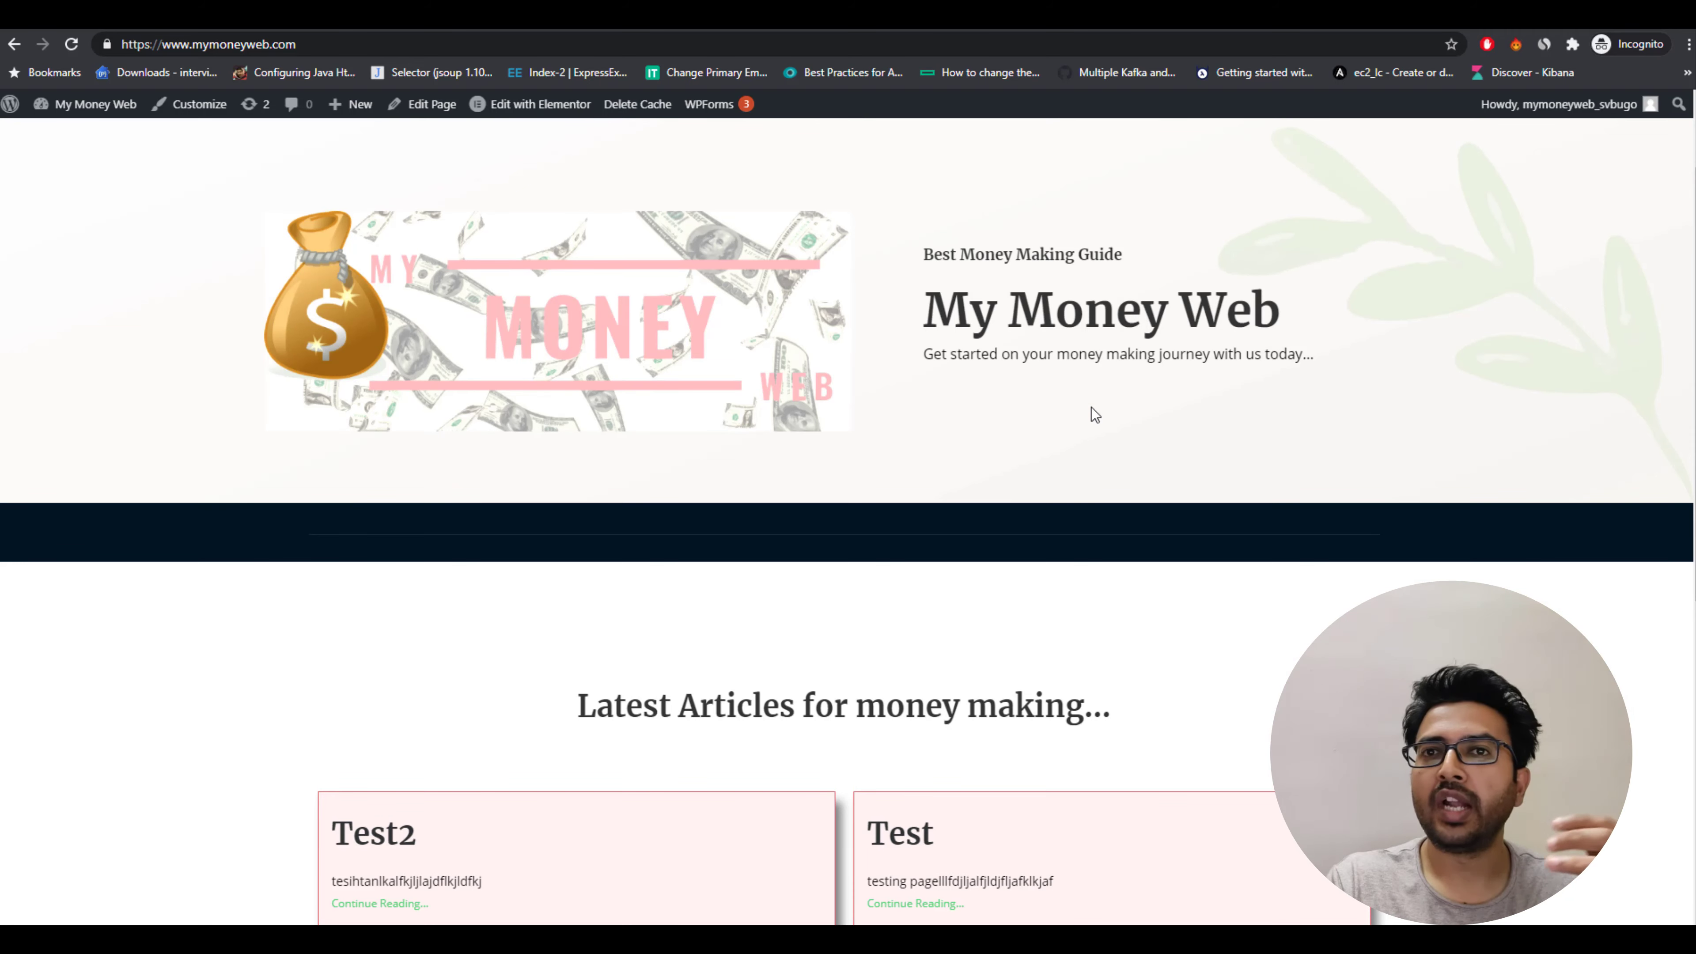
Open the Test post in a new tab and switch to it.
right_click(909, 843)
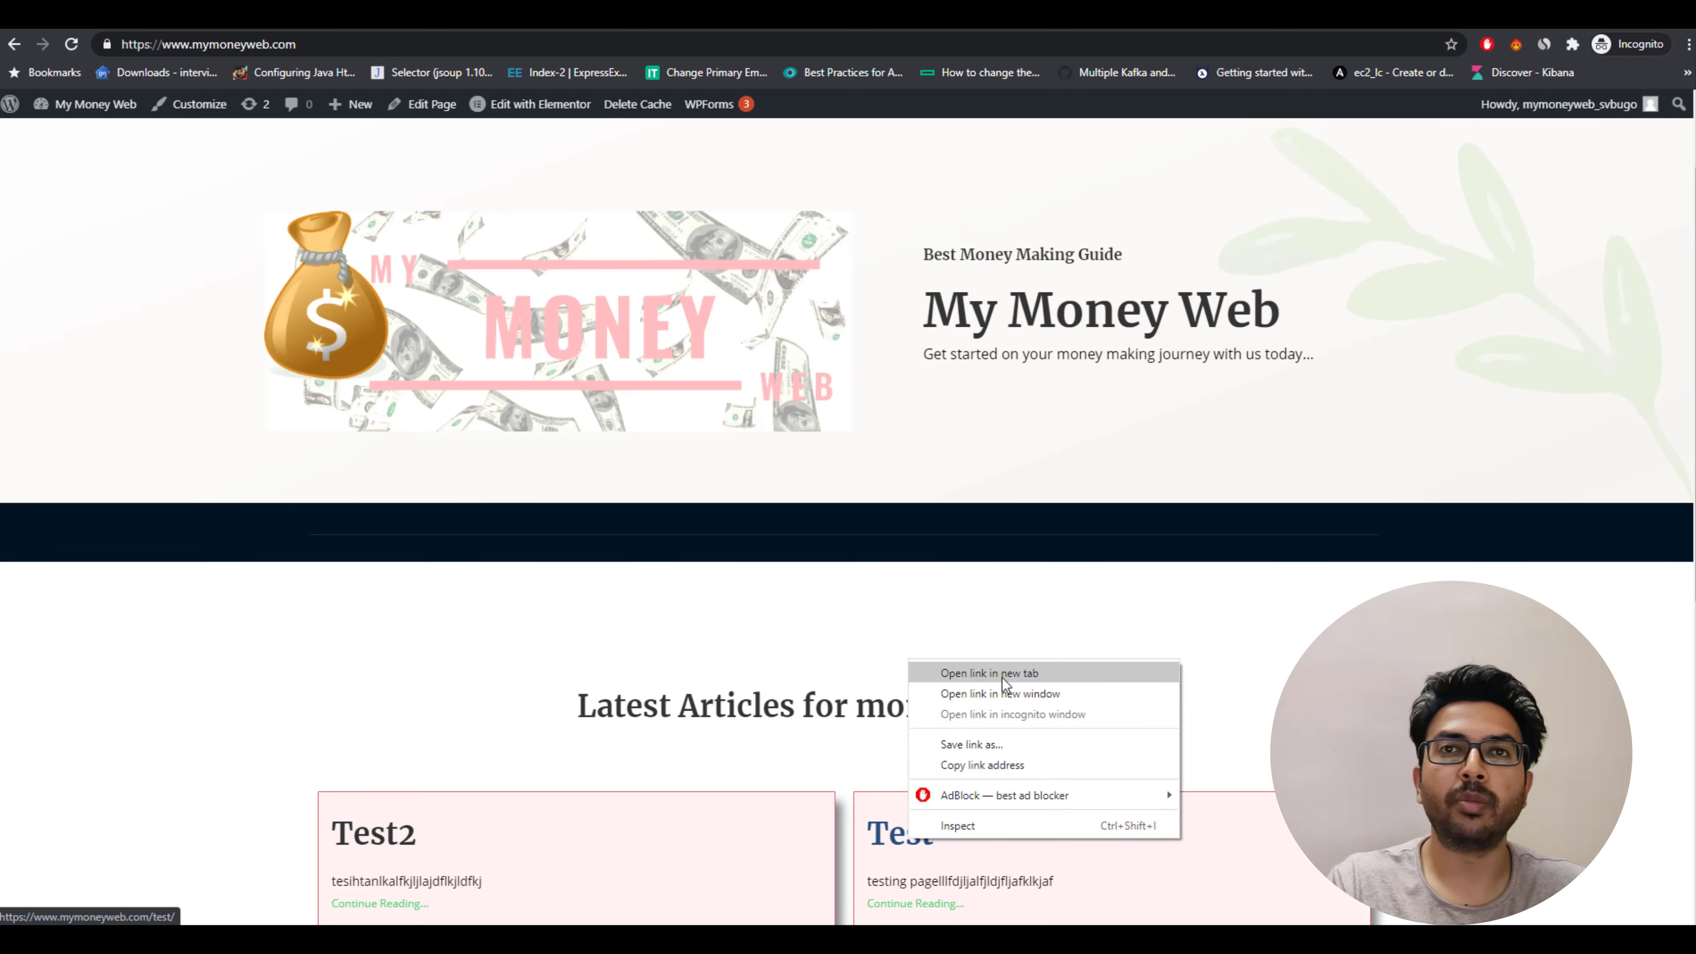
left_click(1002, 678)
key("ctrl+Tab")
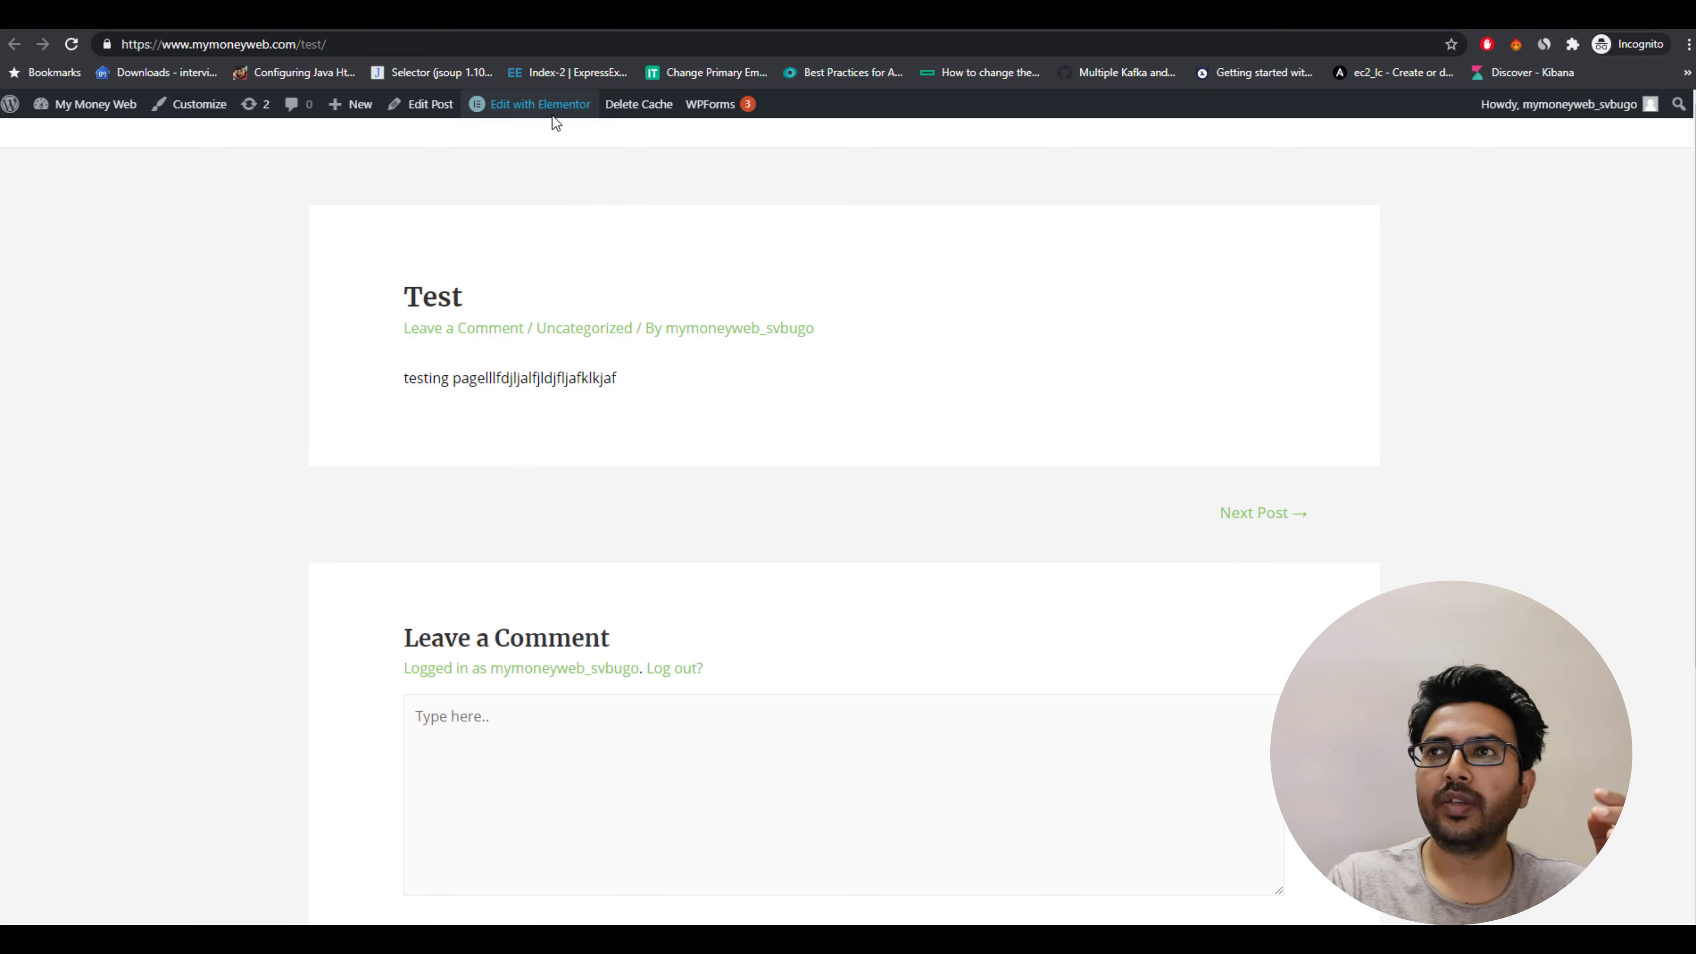
mouse_move(552, 115)
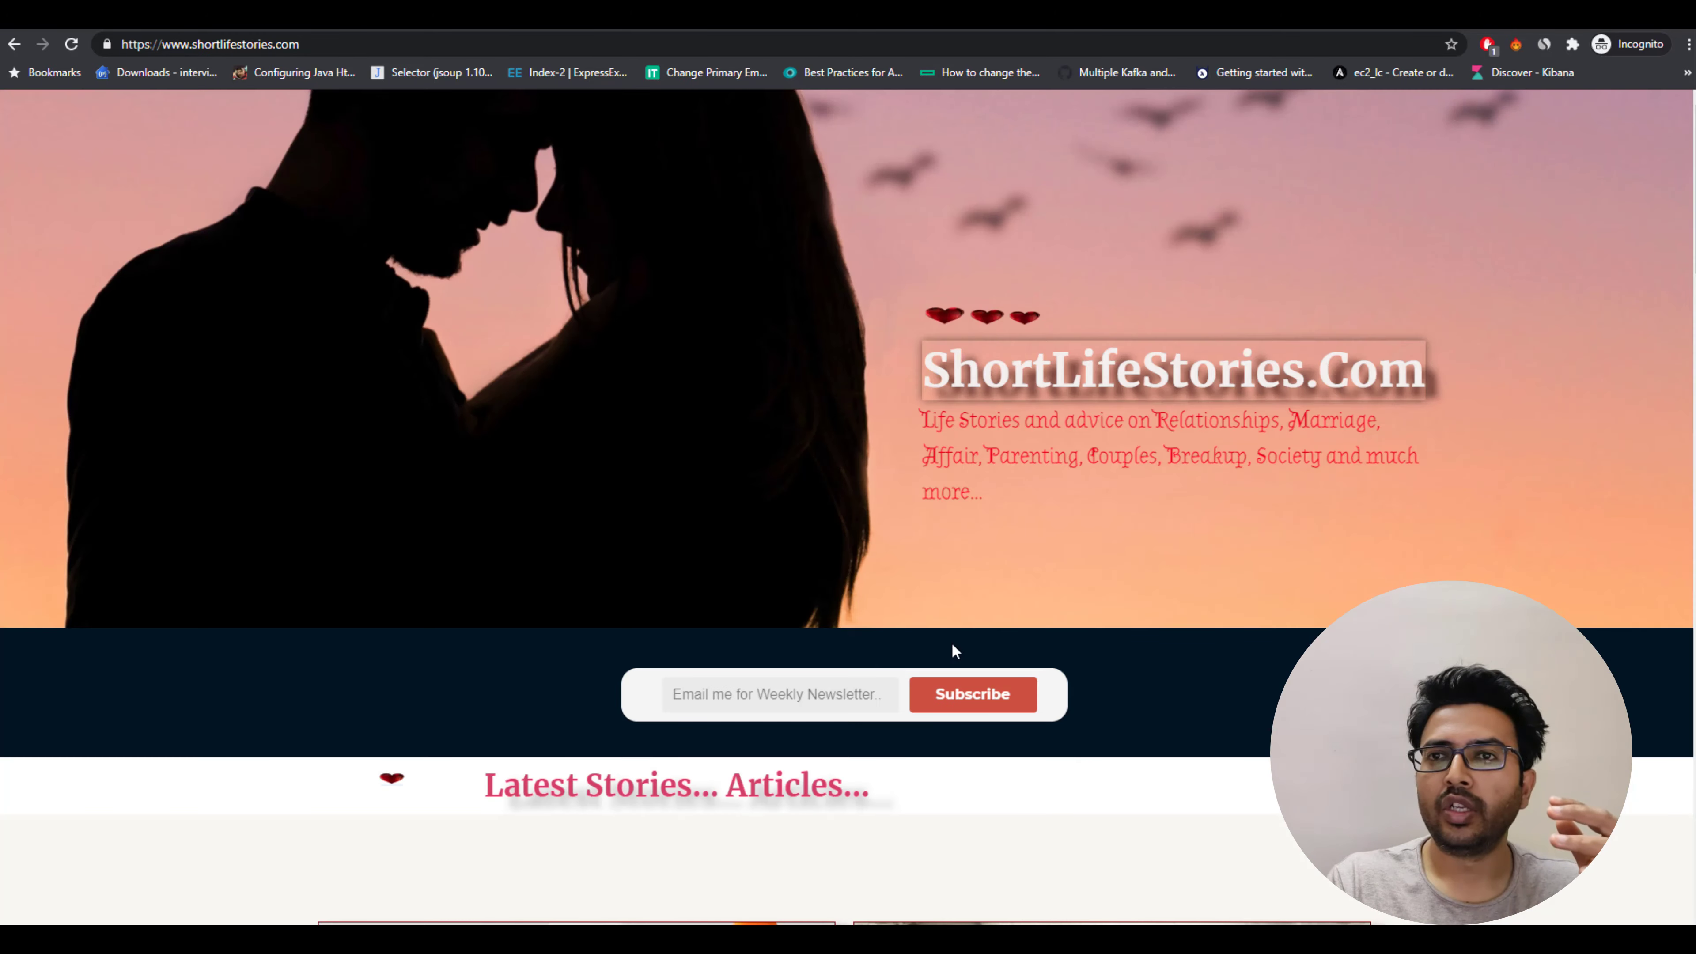
Open the reference site's What Research says about Marriage article in a new tab to view its layout.
scroll(951, 641, "down", 10)
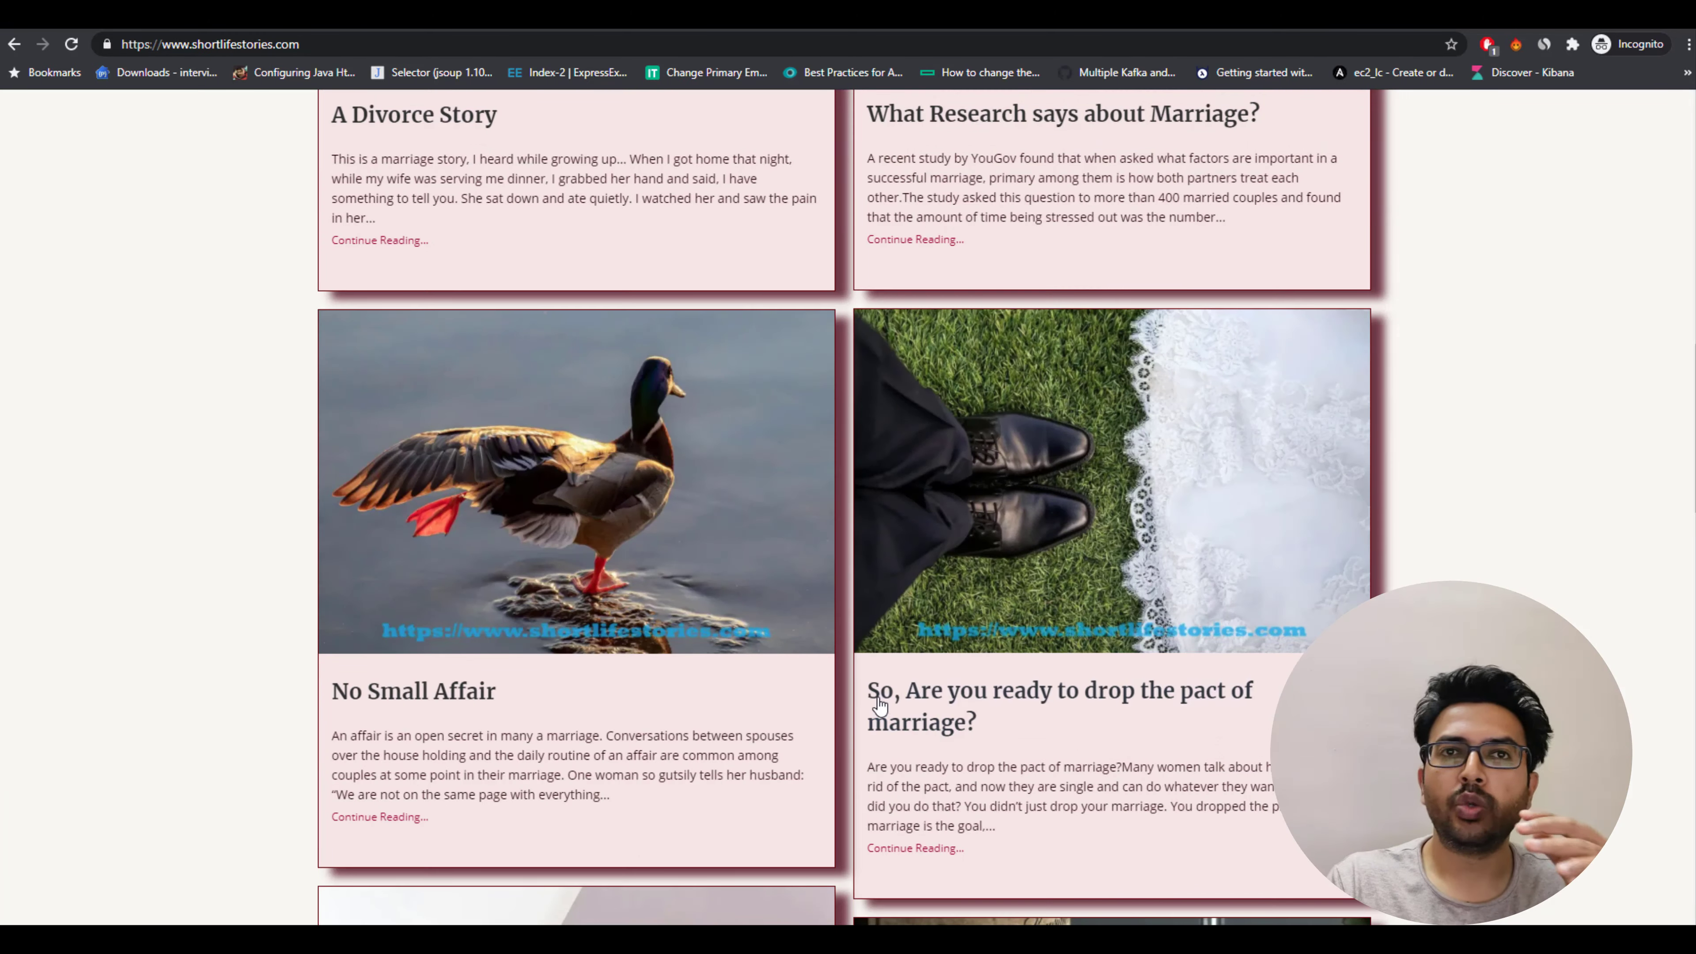
right_click(909, 245)
left_click(932, 260)
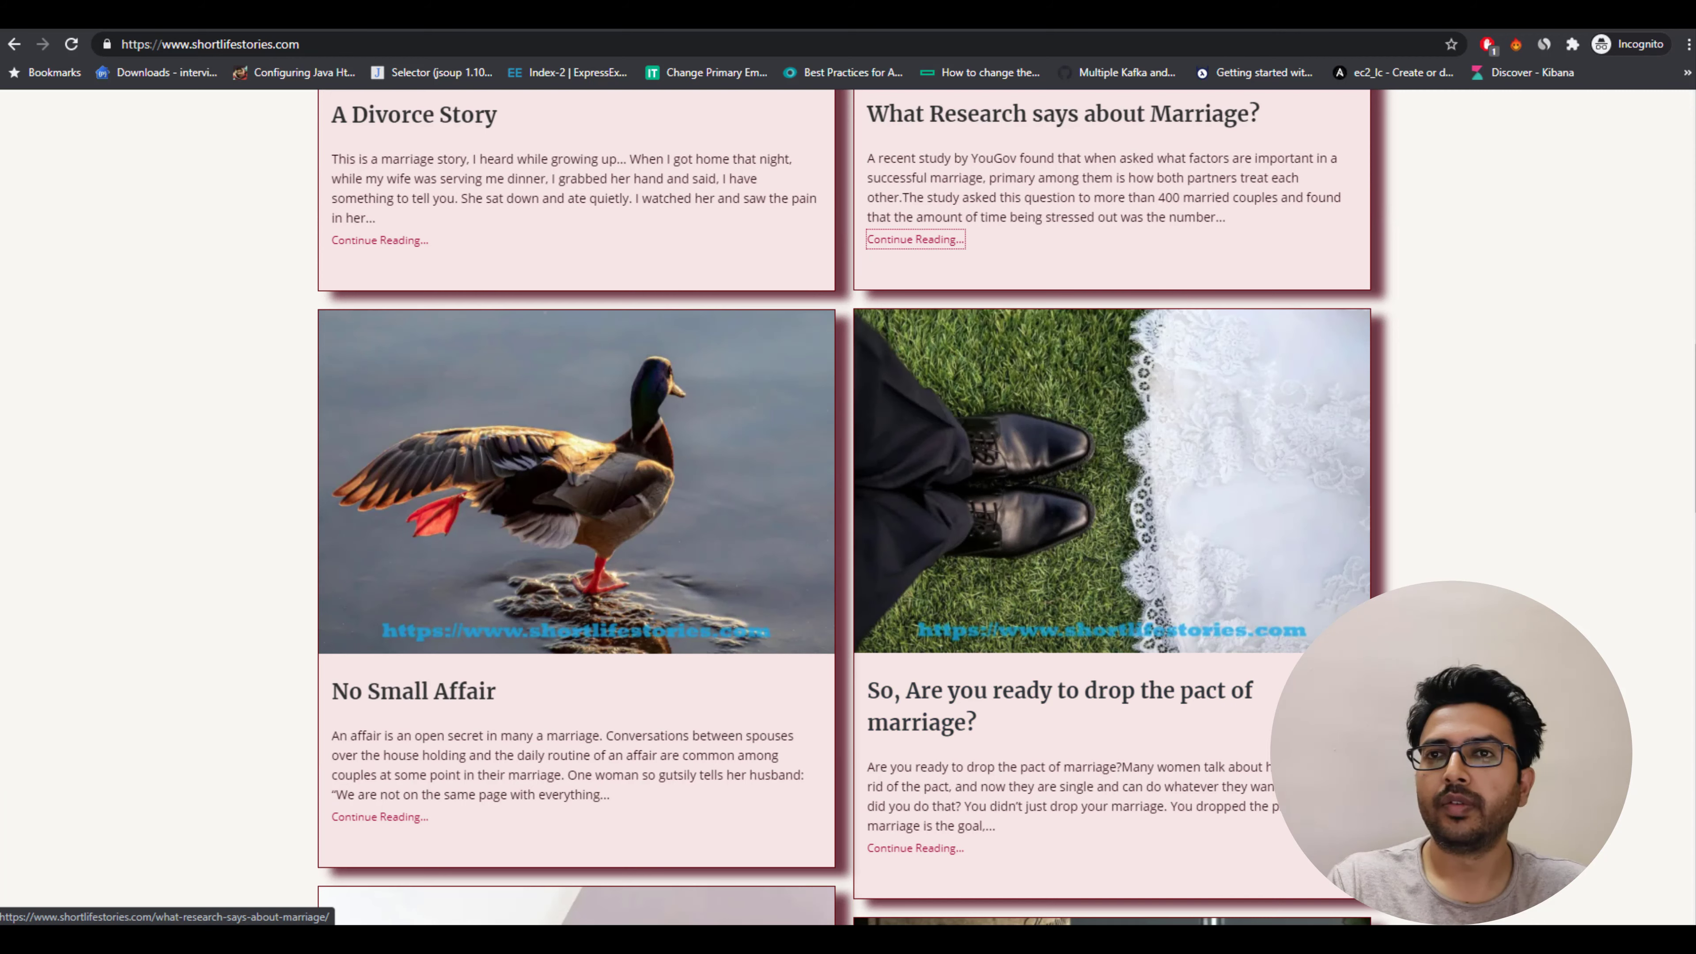
key("ctrl+Tab")
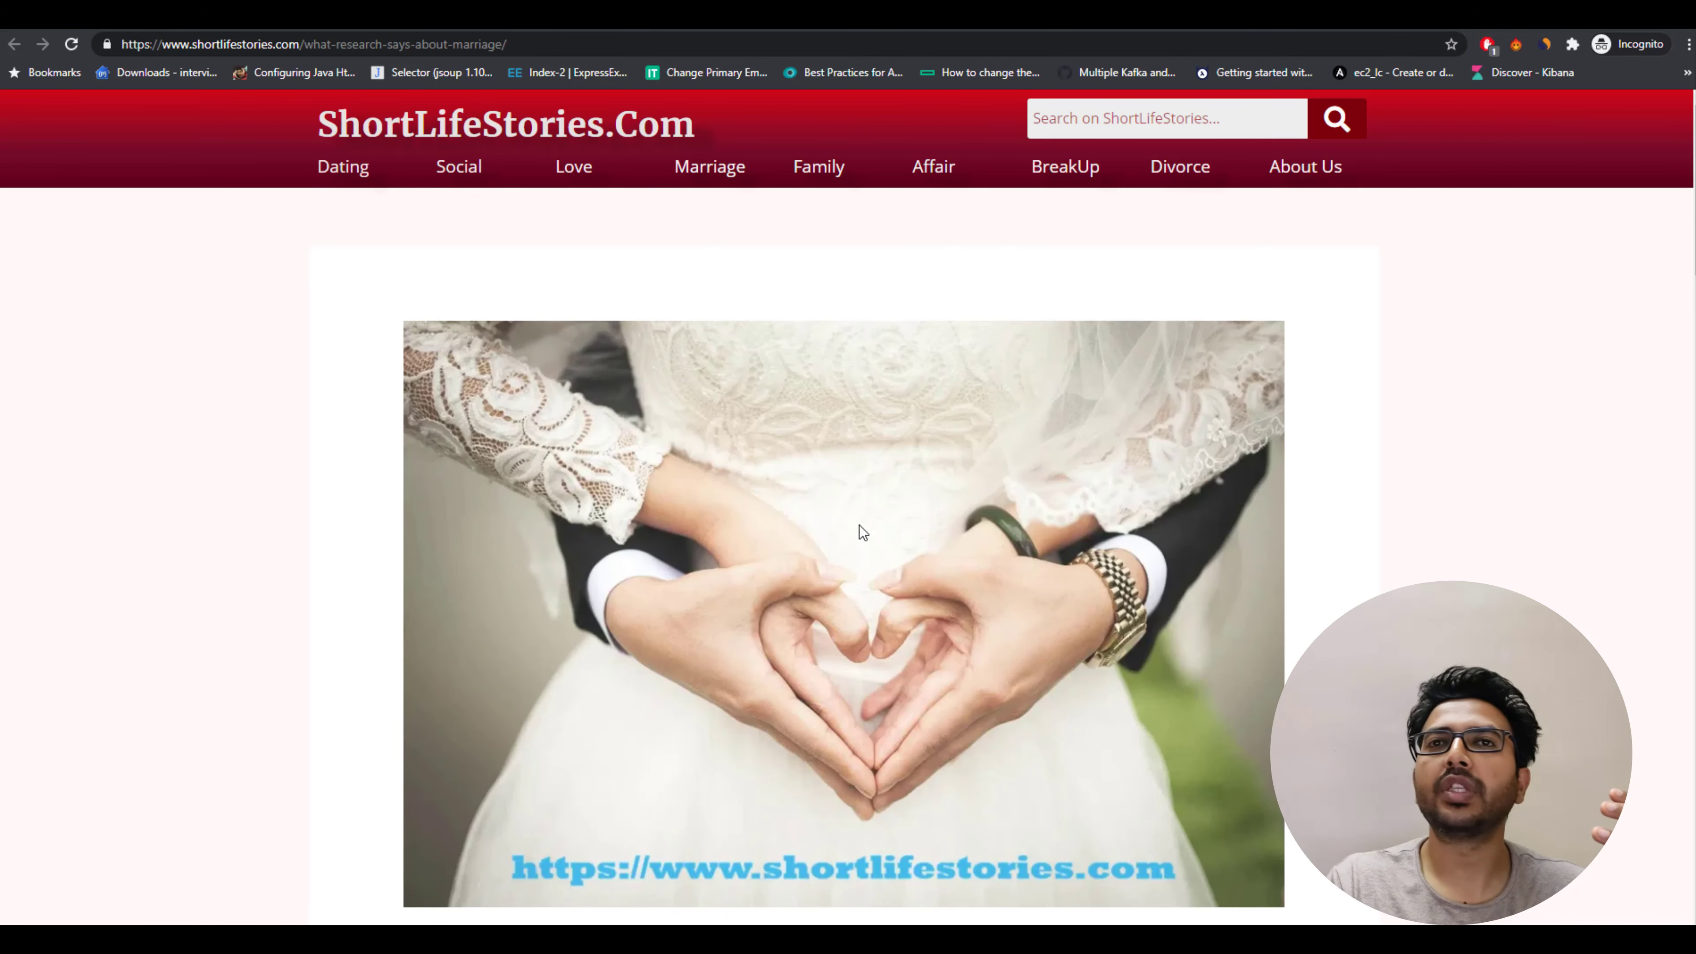
scroll(859, 525, "down", 8)
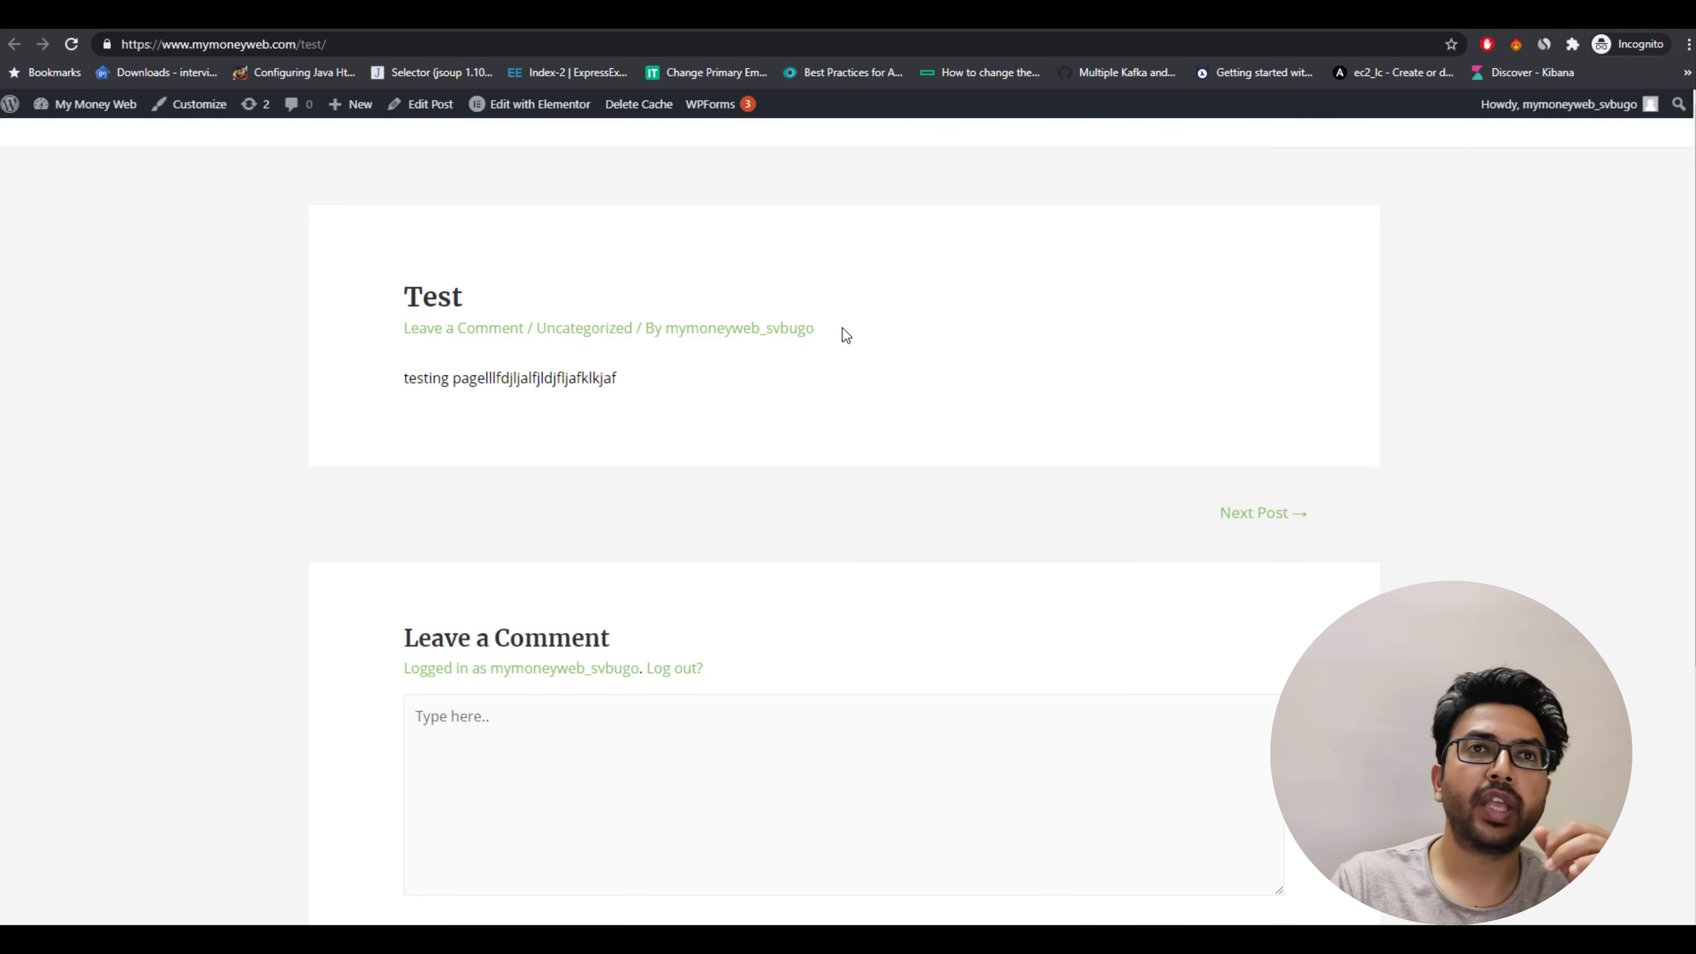
Examine the Test post's title and meta line of comments, category and author.
left_click_drag(844, 334, 420, 321)
left_click(259, 328)
mouse_move(583, 109)
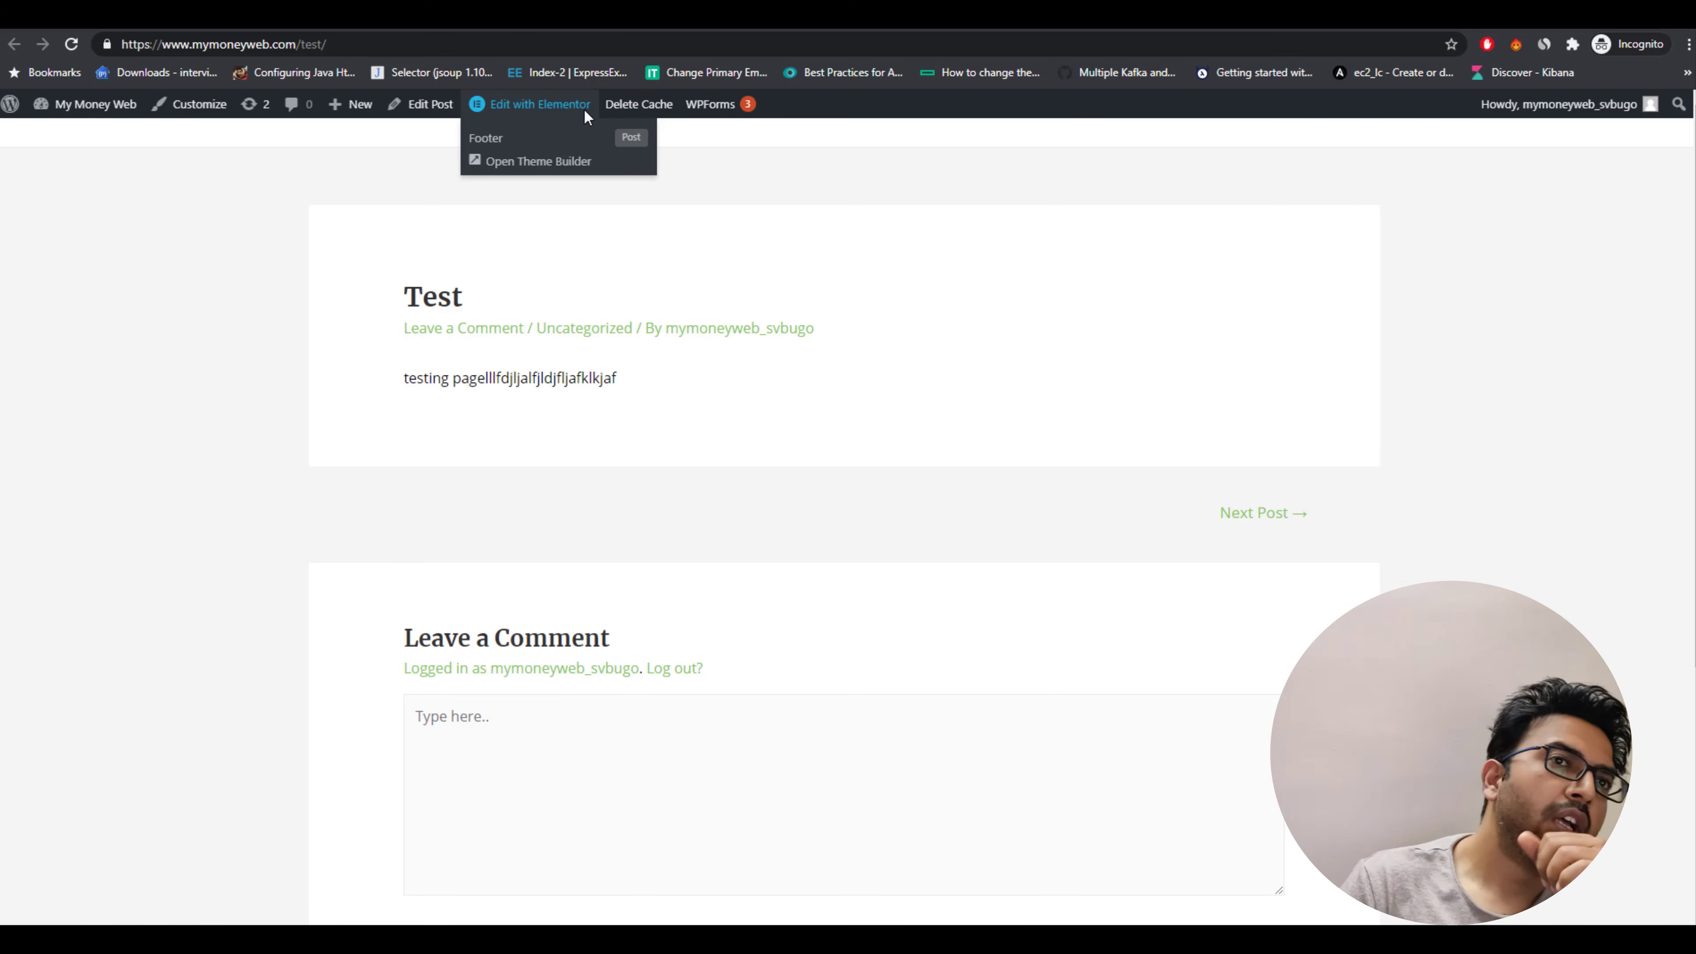
Open the Customizer's single post settings, hide the Comments, Category and Author meta items, and publish.
left_click(521, 104)
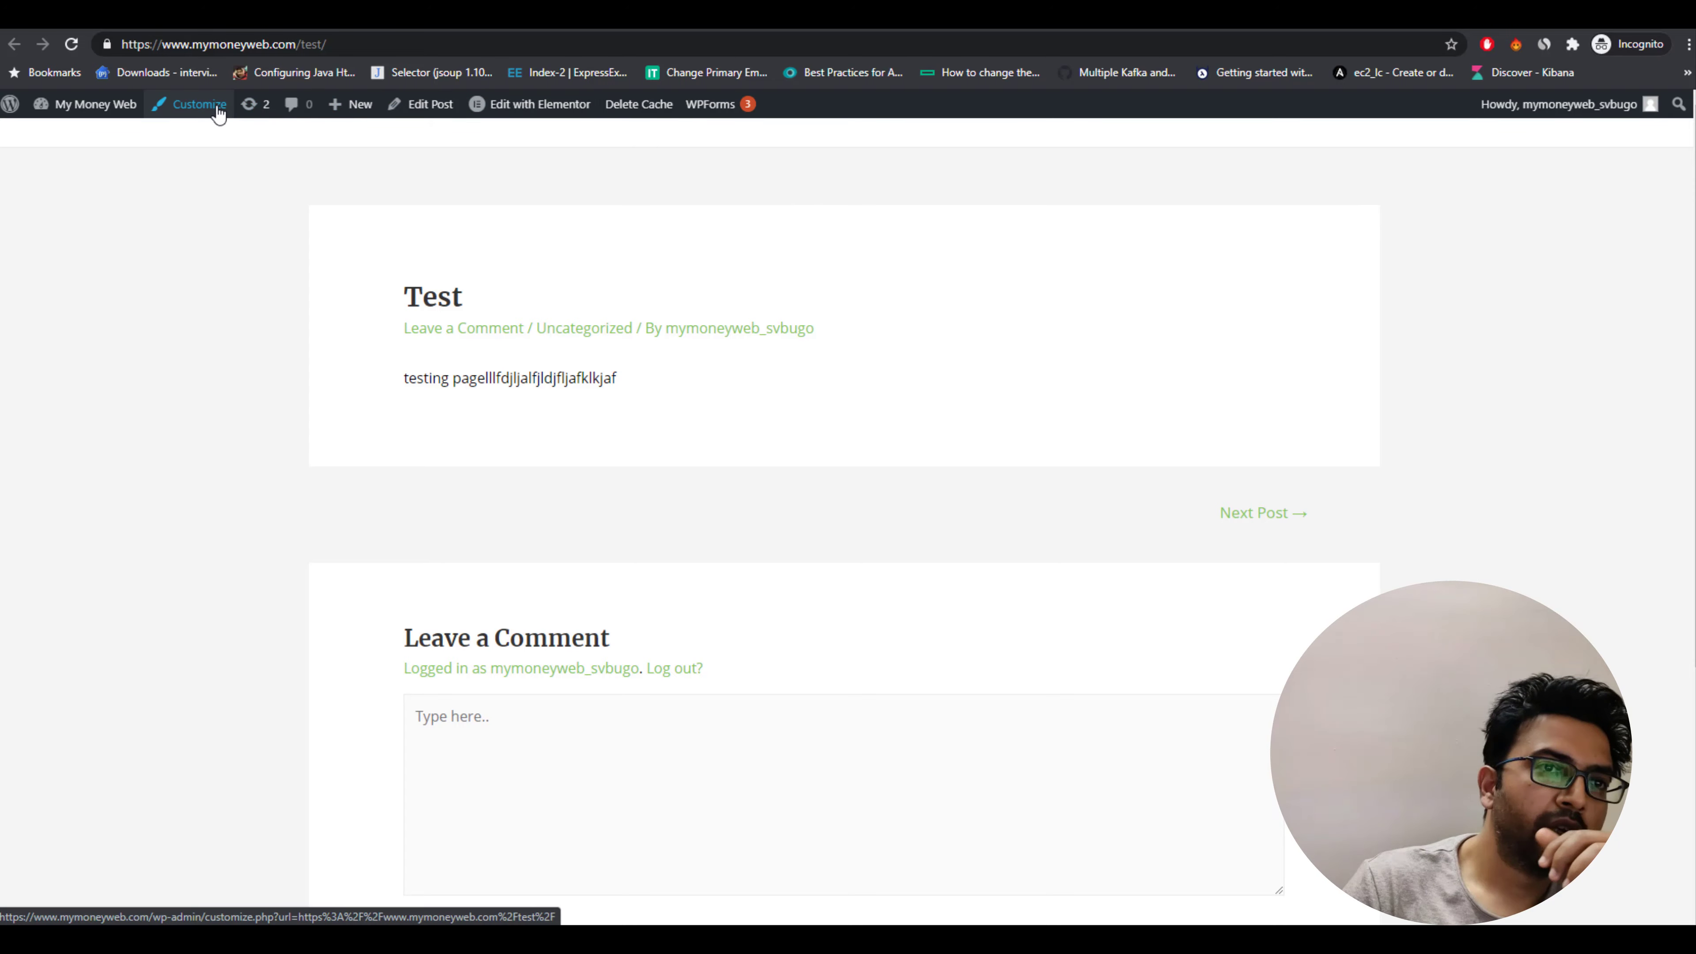
left_click(195, 113)
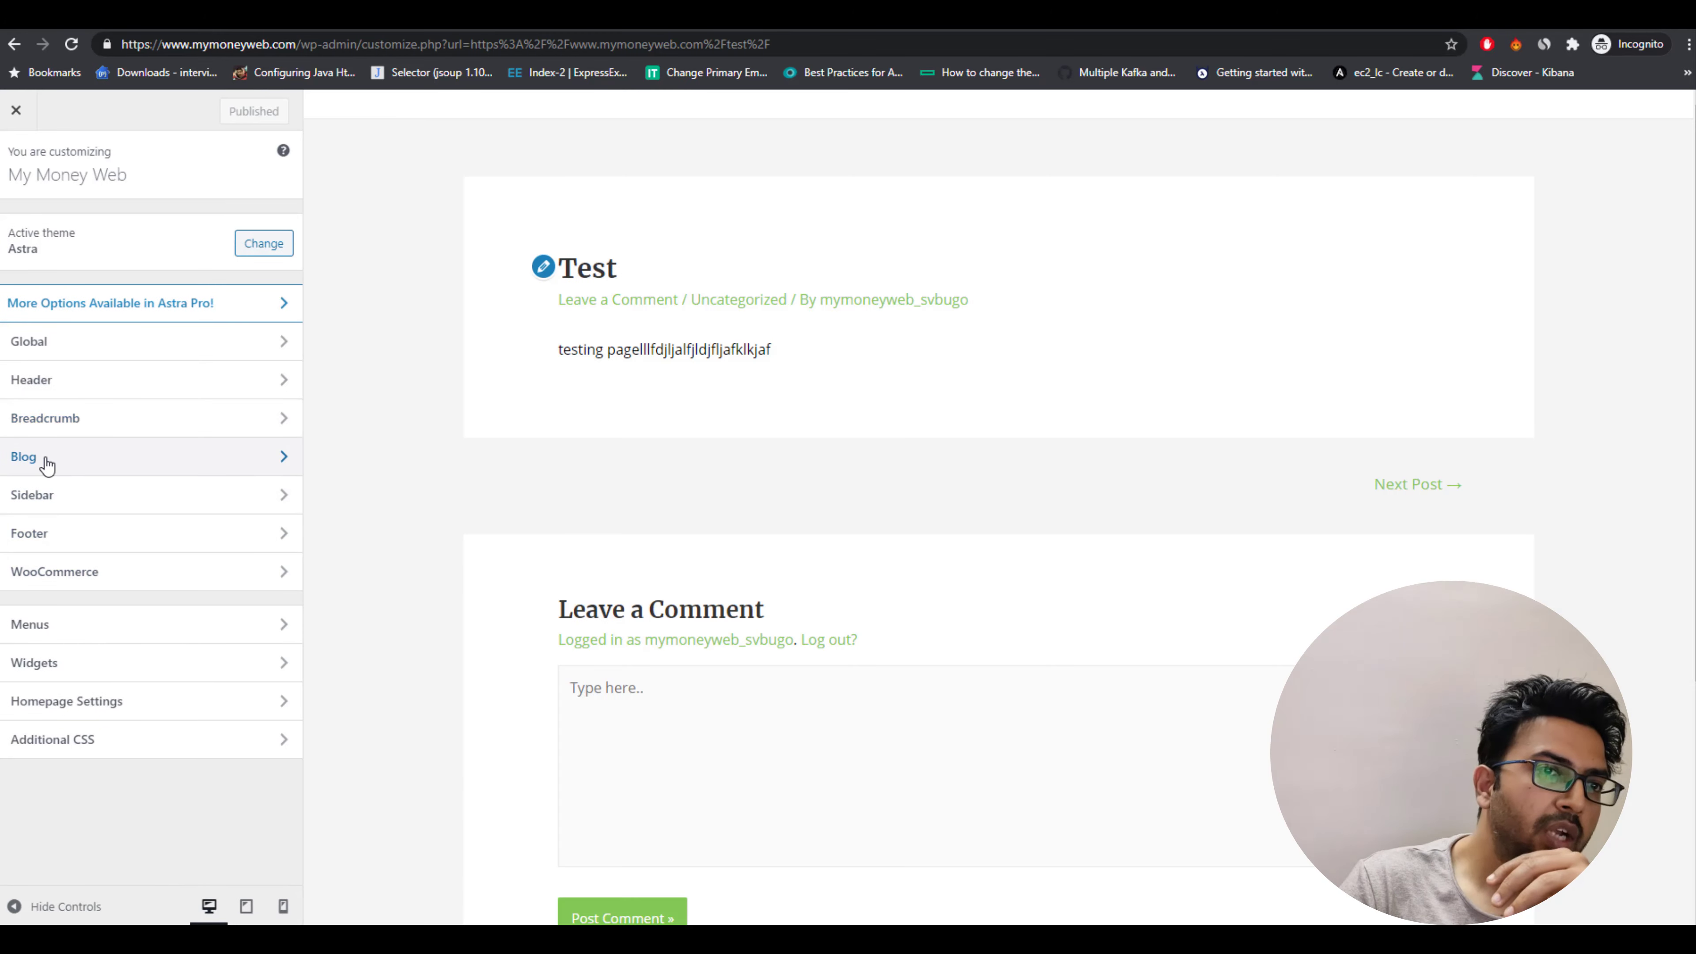
left_click(44, 459)
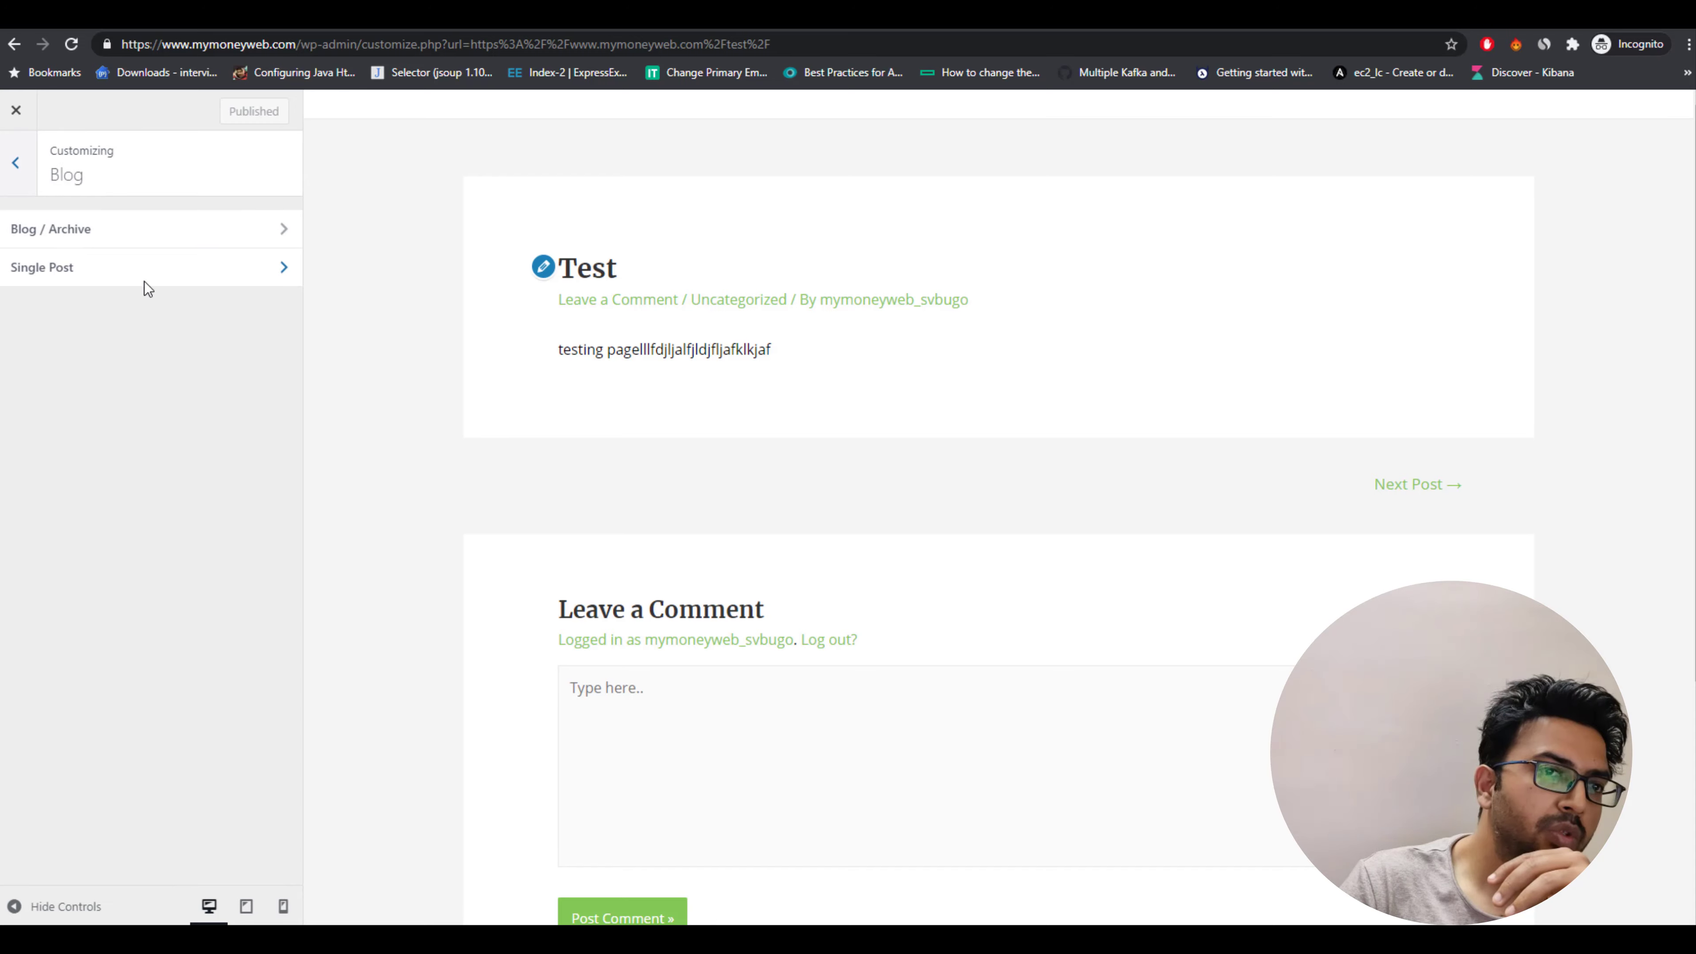
left_click(133, 279)
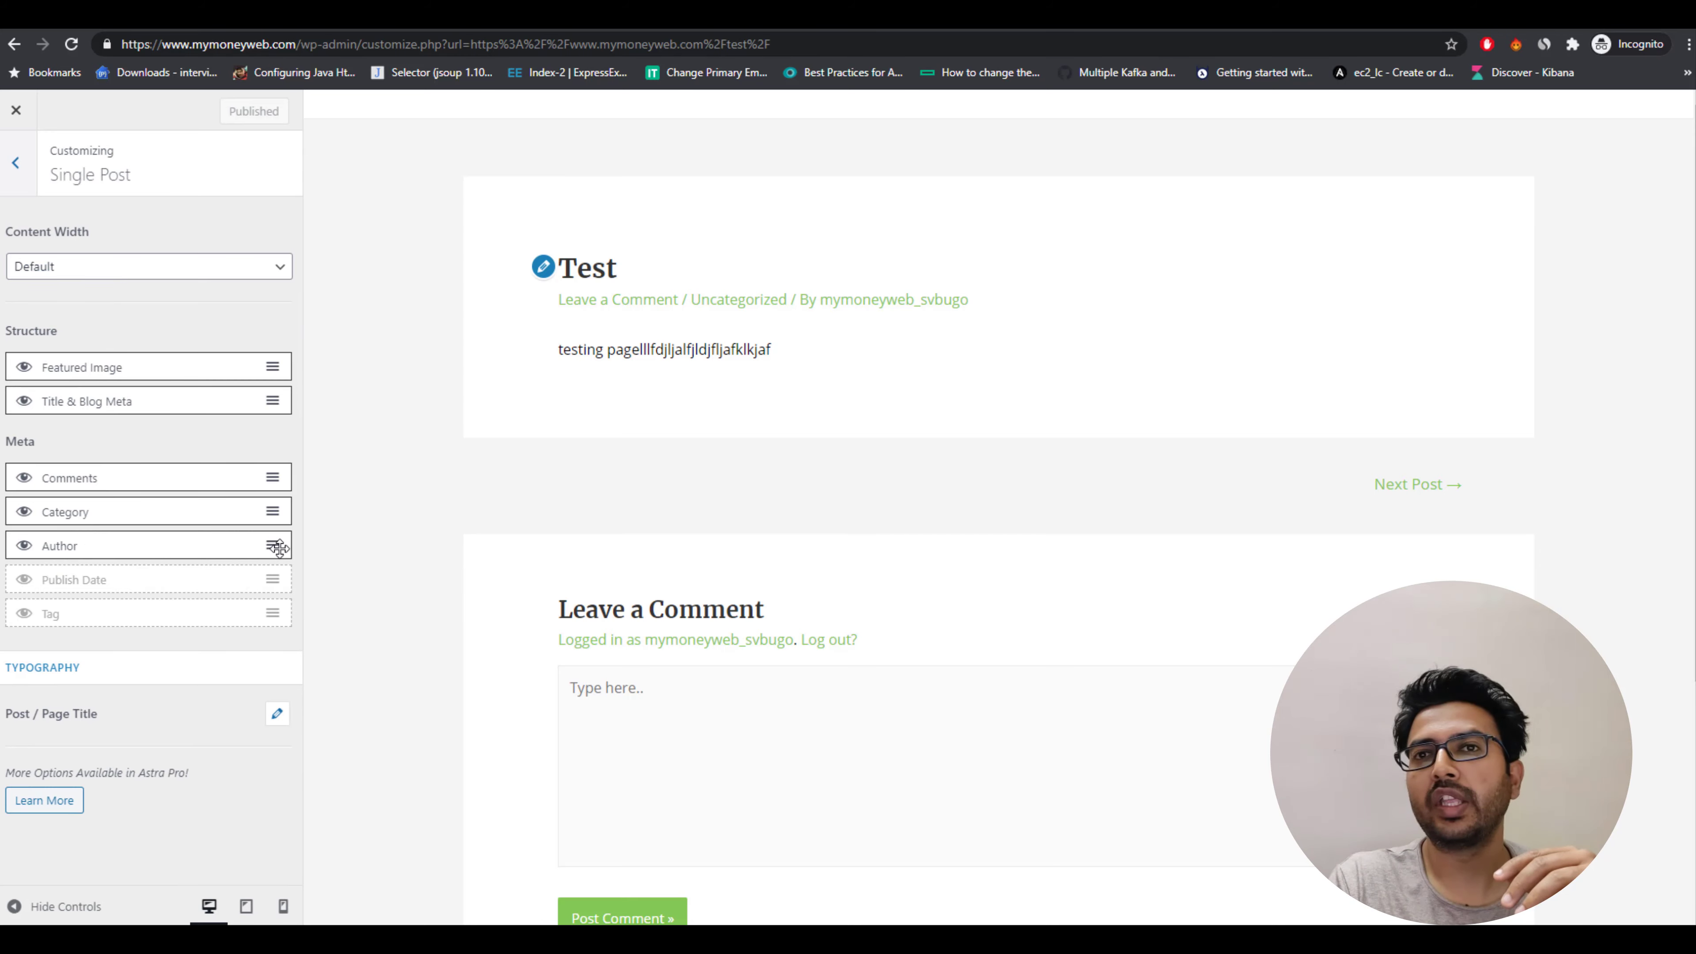
left_click(25, 513)
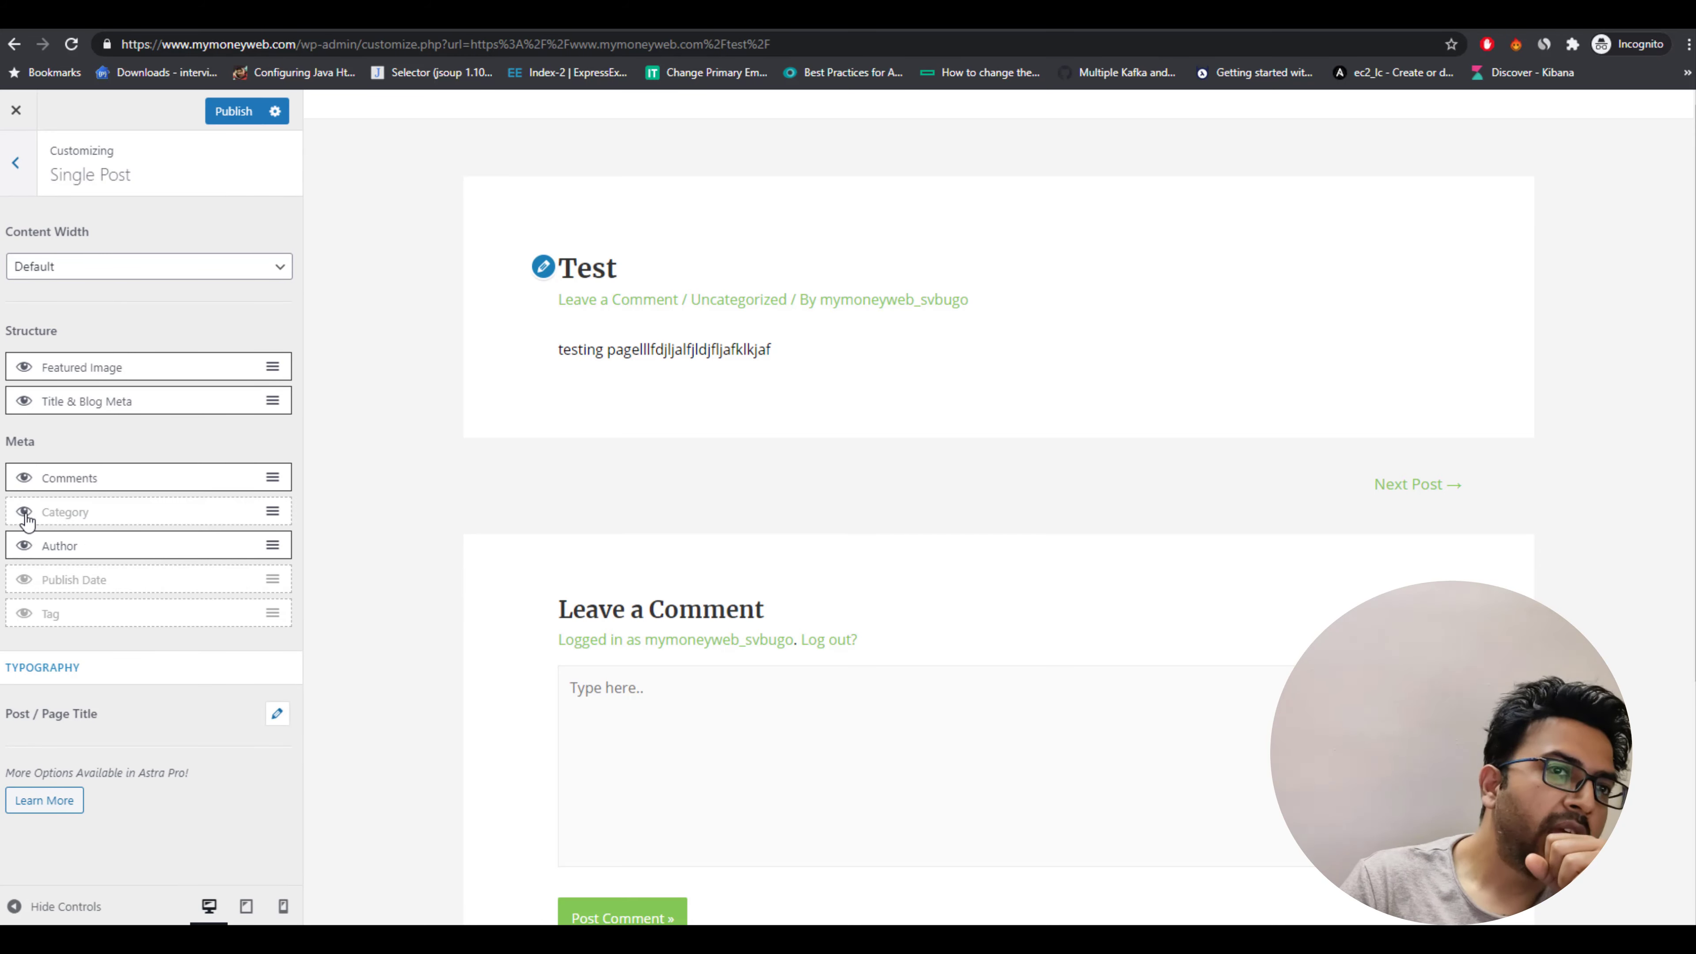
left_click(24, 546)
left_click(25, 478)
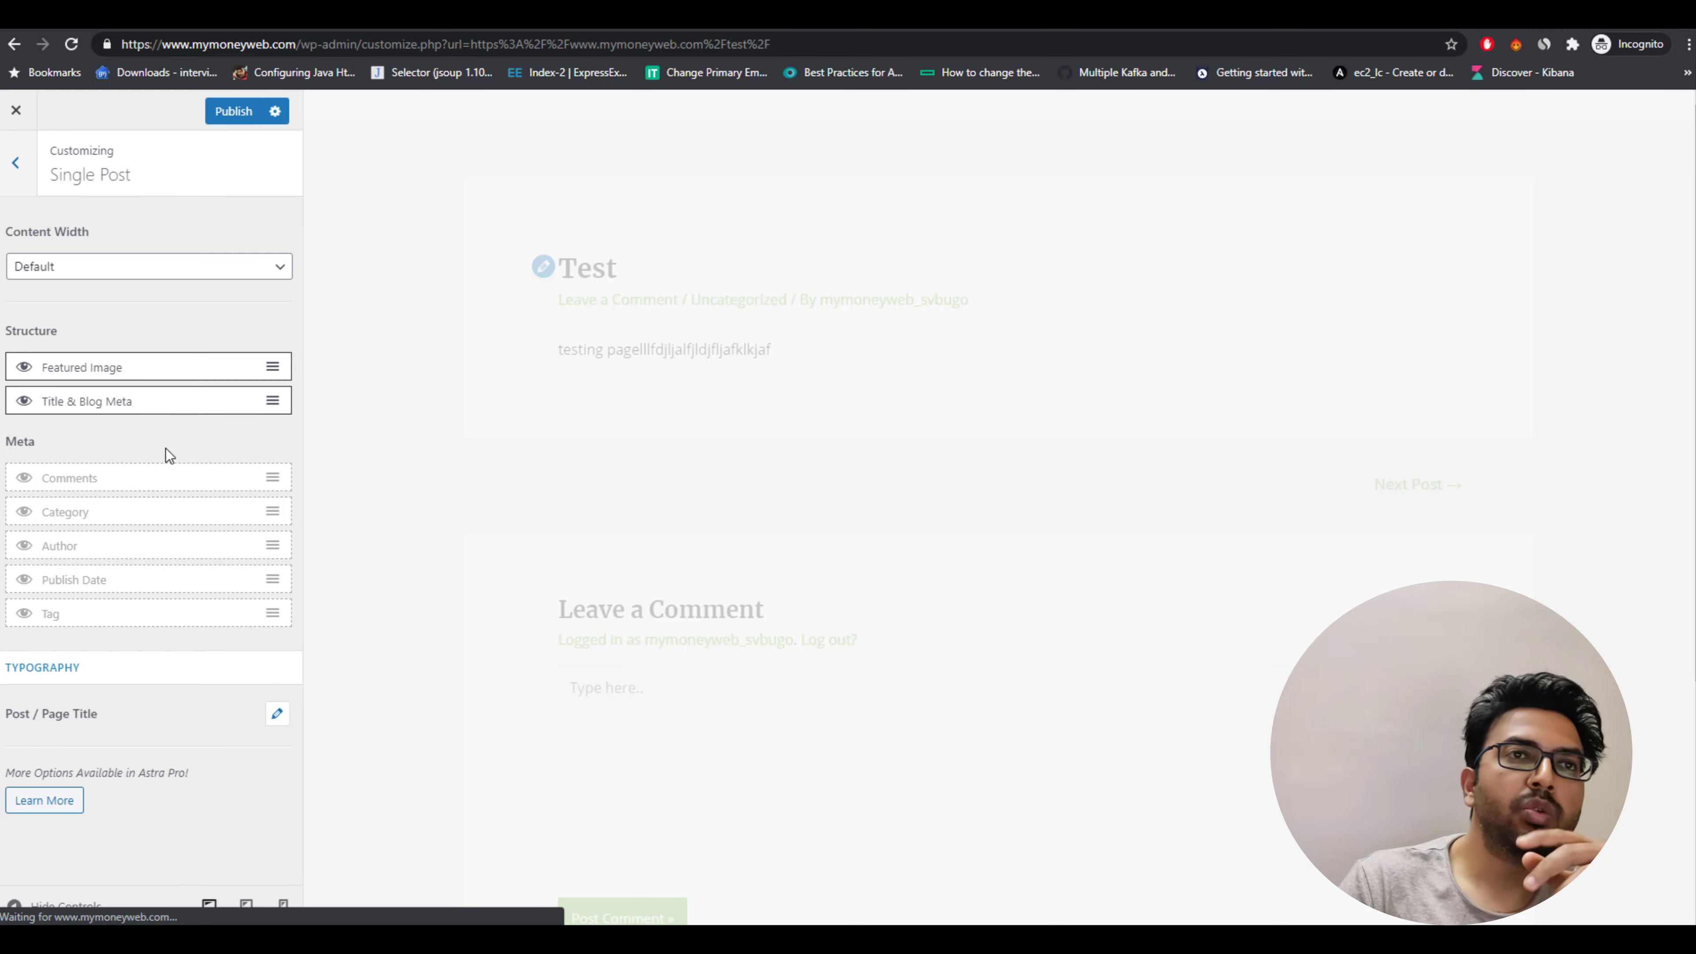
left_click(227, 109)
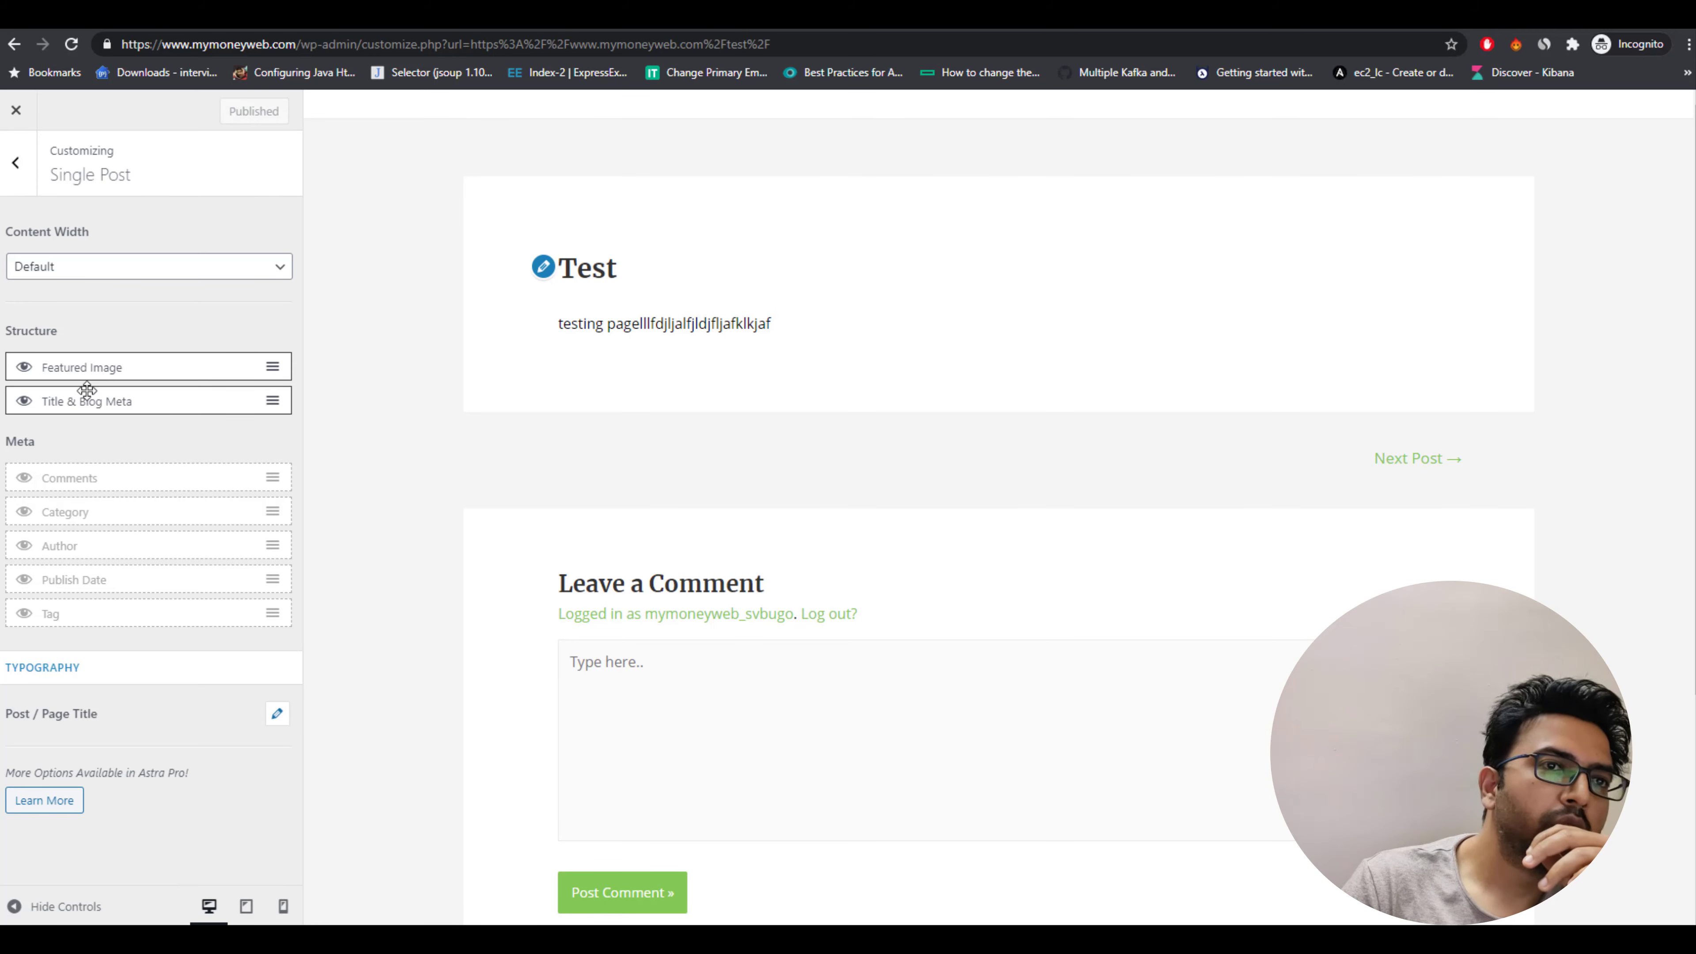
Set the global base colors: theme color to red #dd3333 and link color to orange #dd9933.
left_click(29, 177)
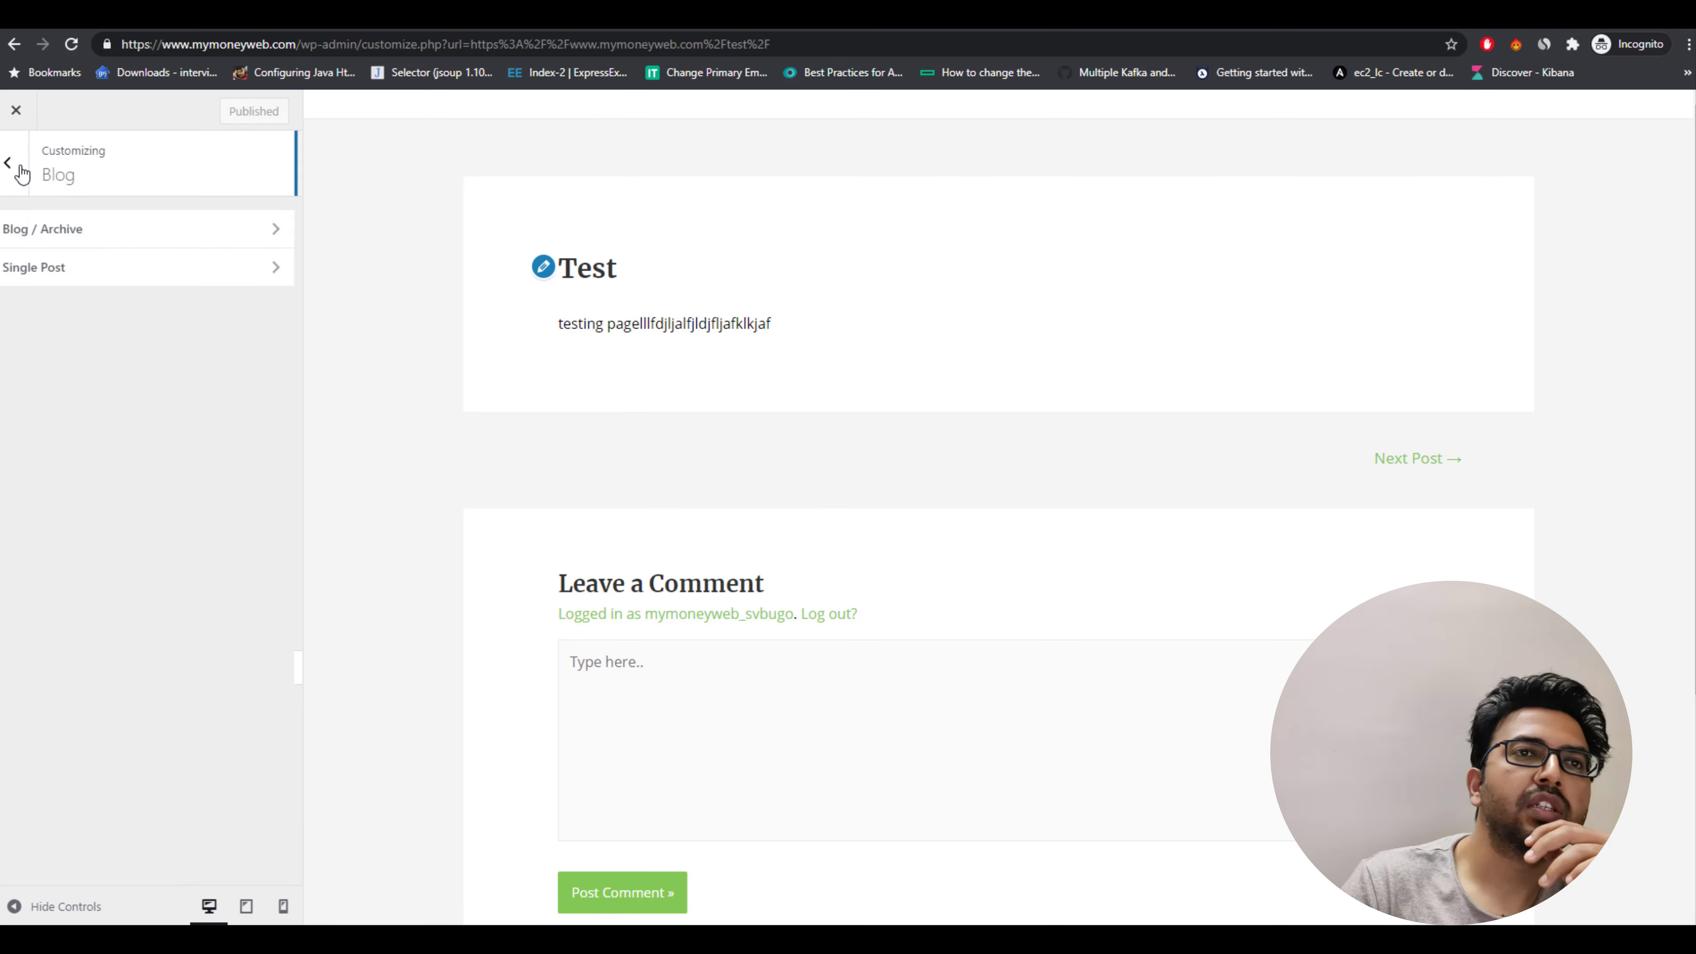
left_click(14, 175)
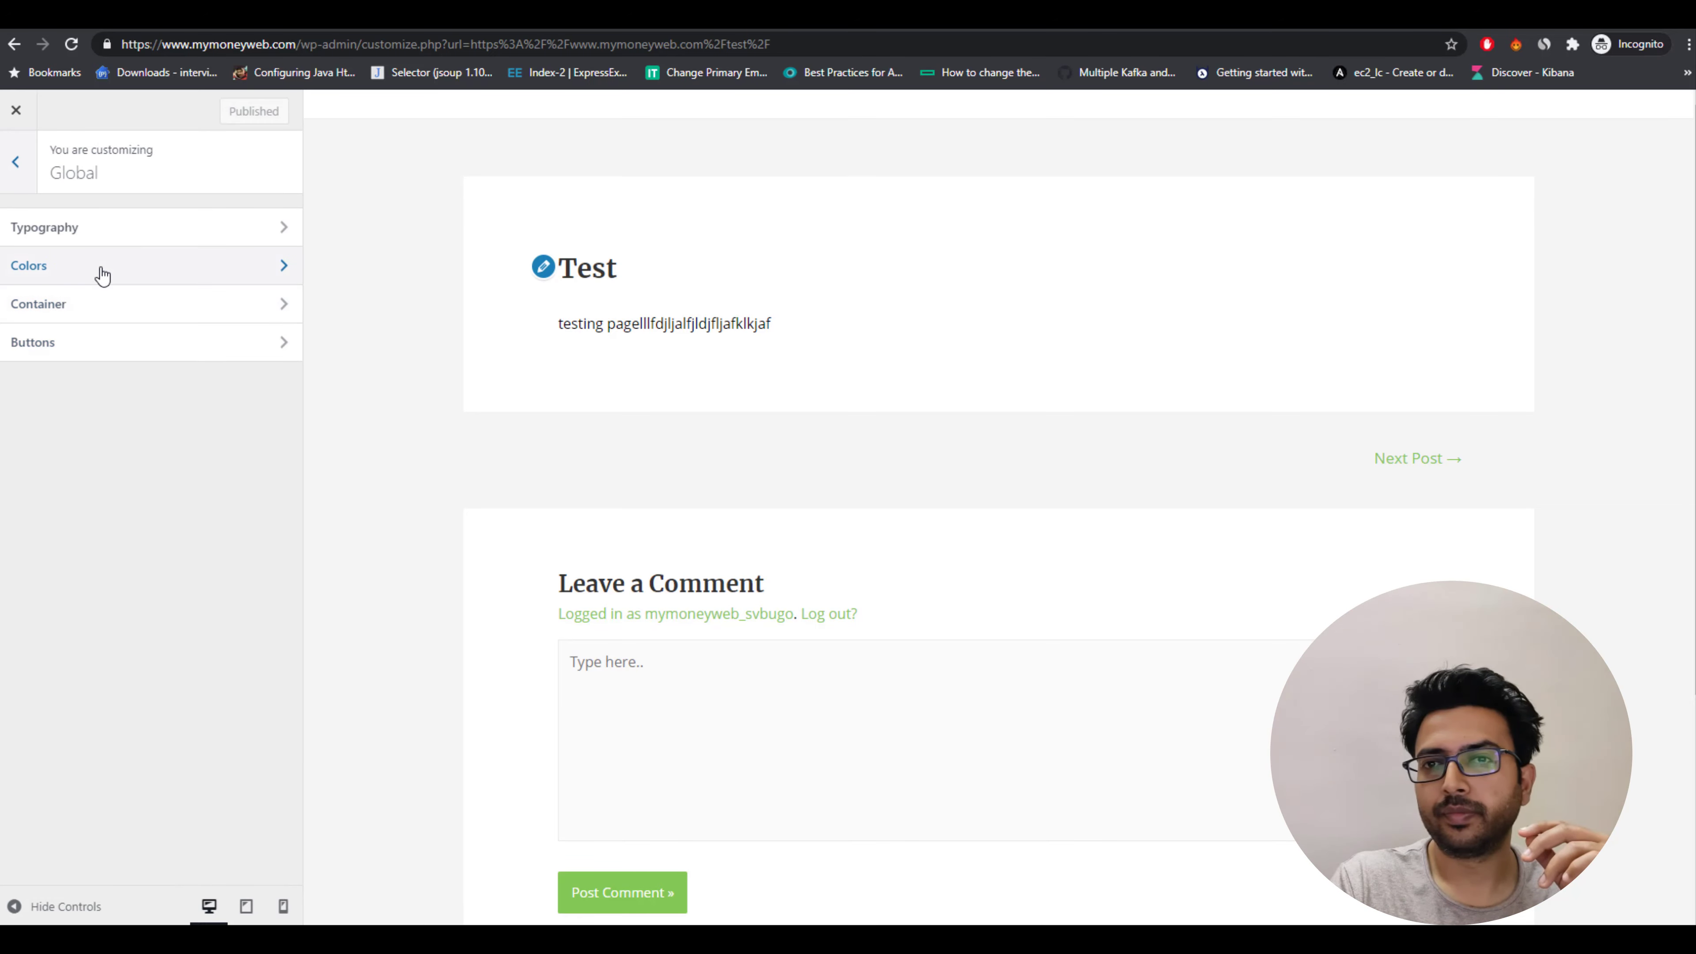
left_click(100, 269)
left_click(106, 235)
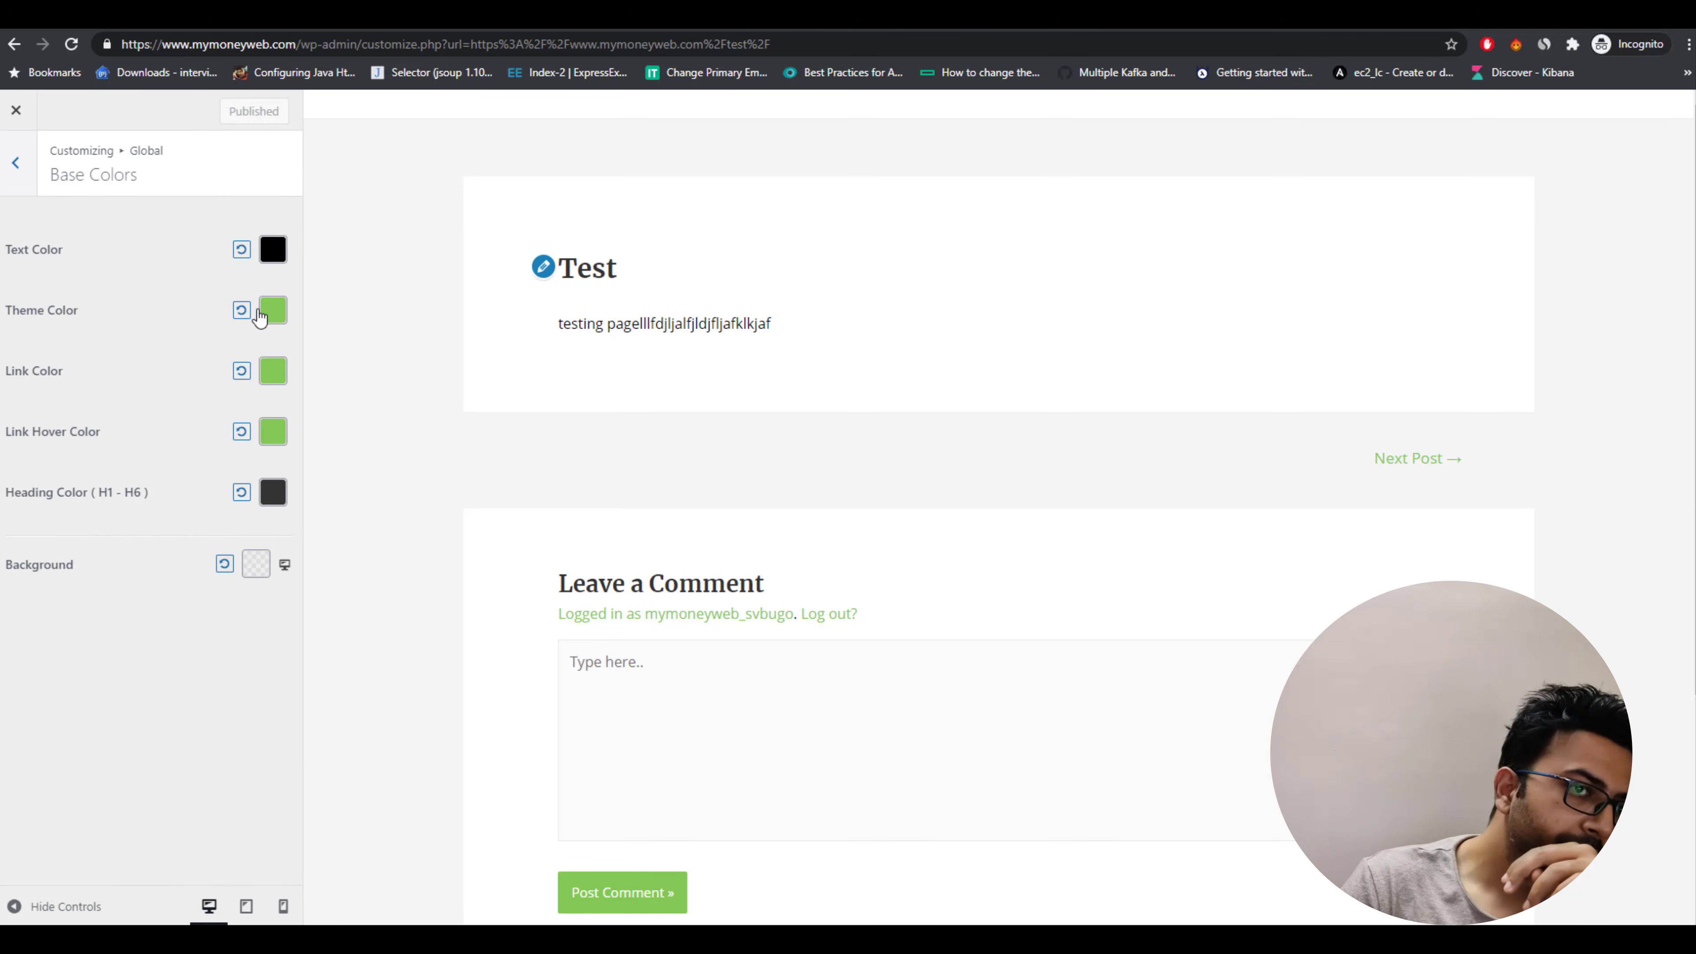
left_click(273, 316)
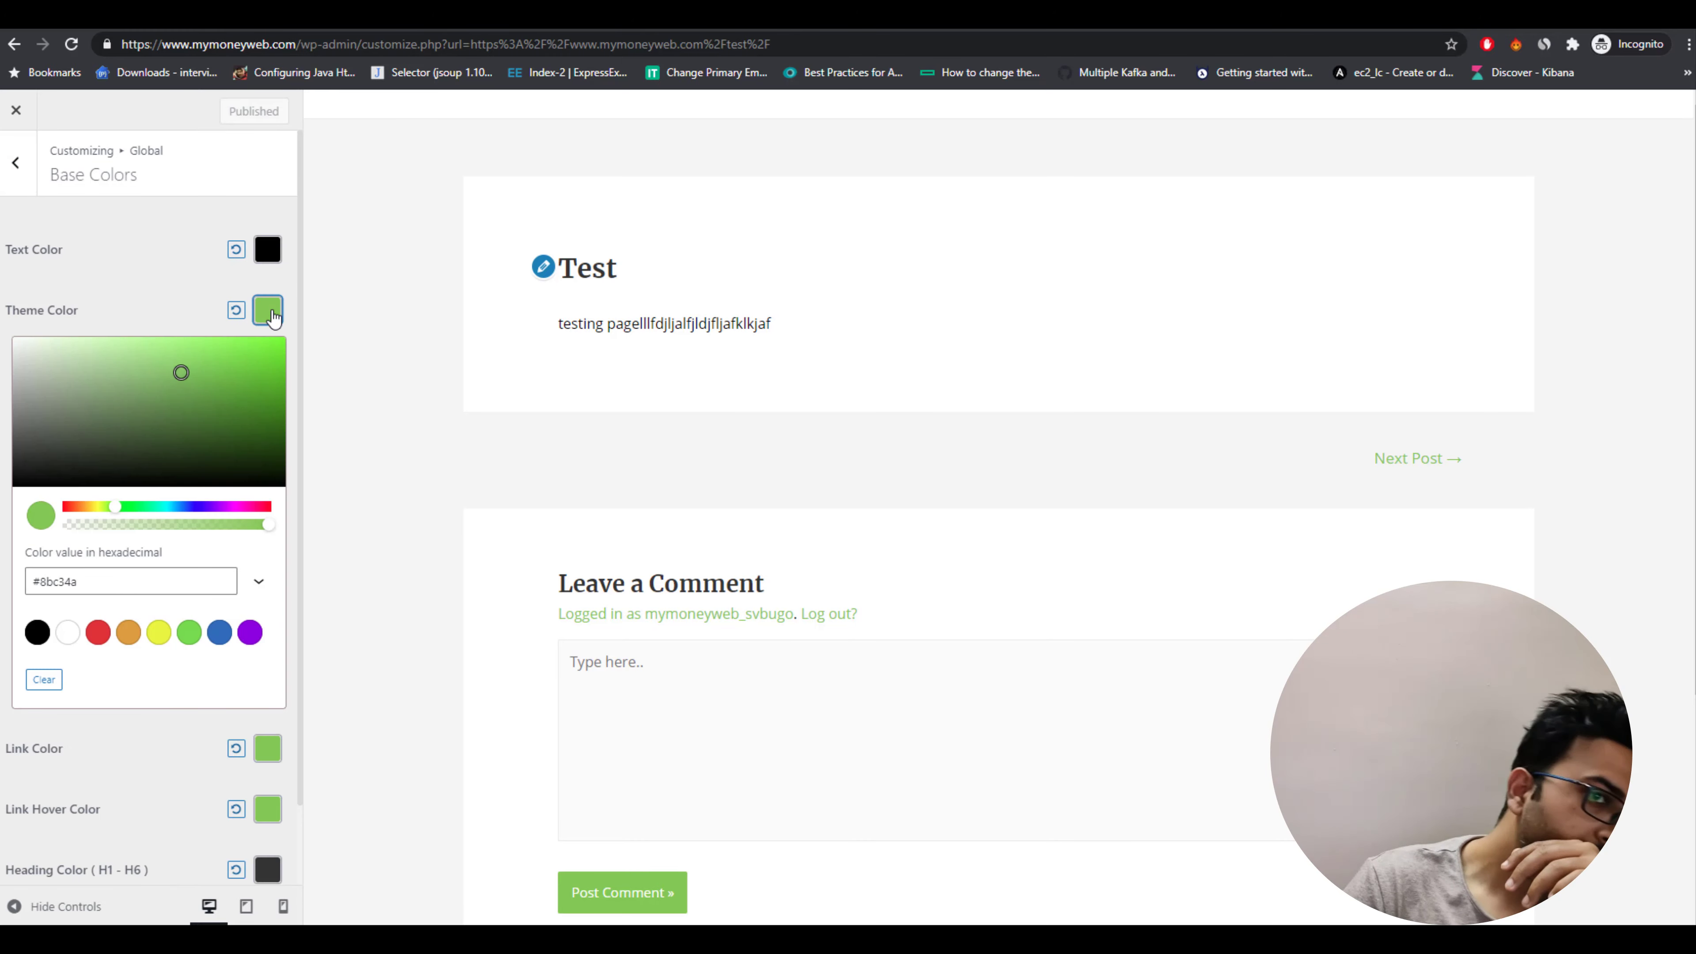
left_click(99, 635)
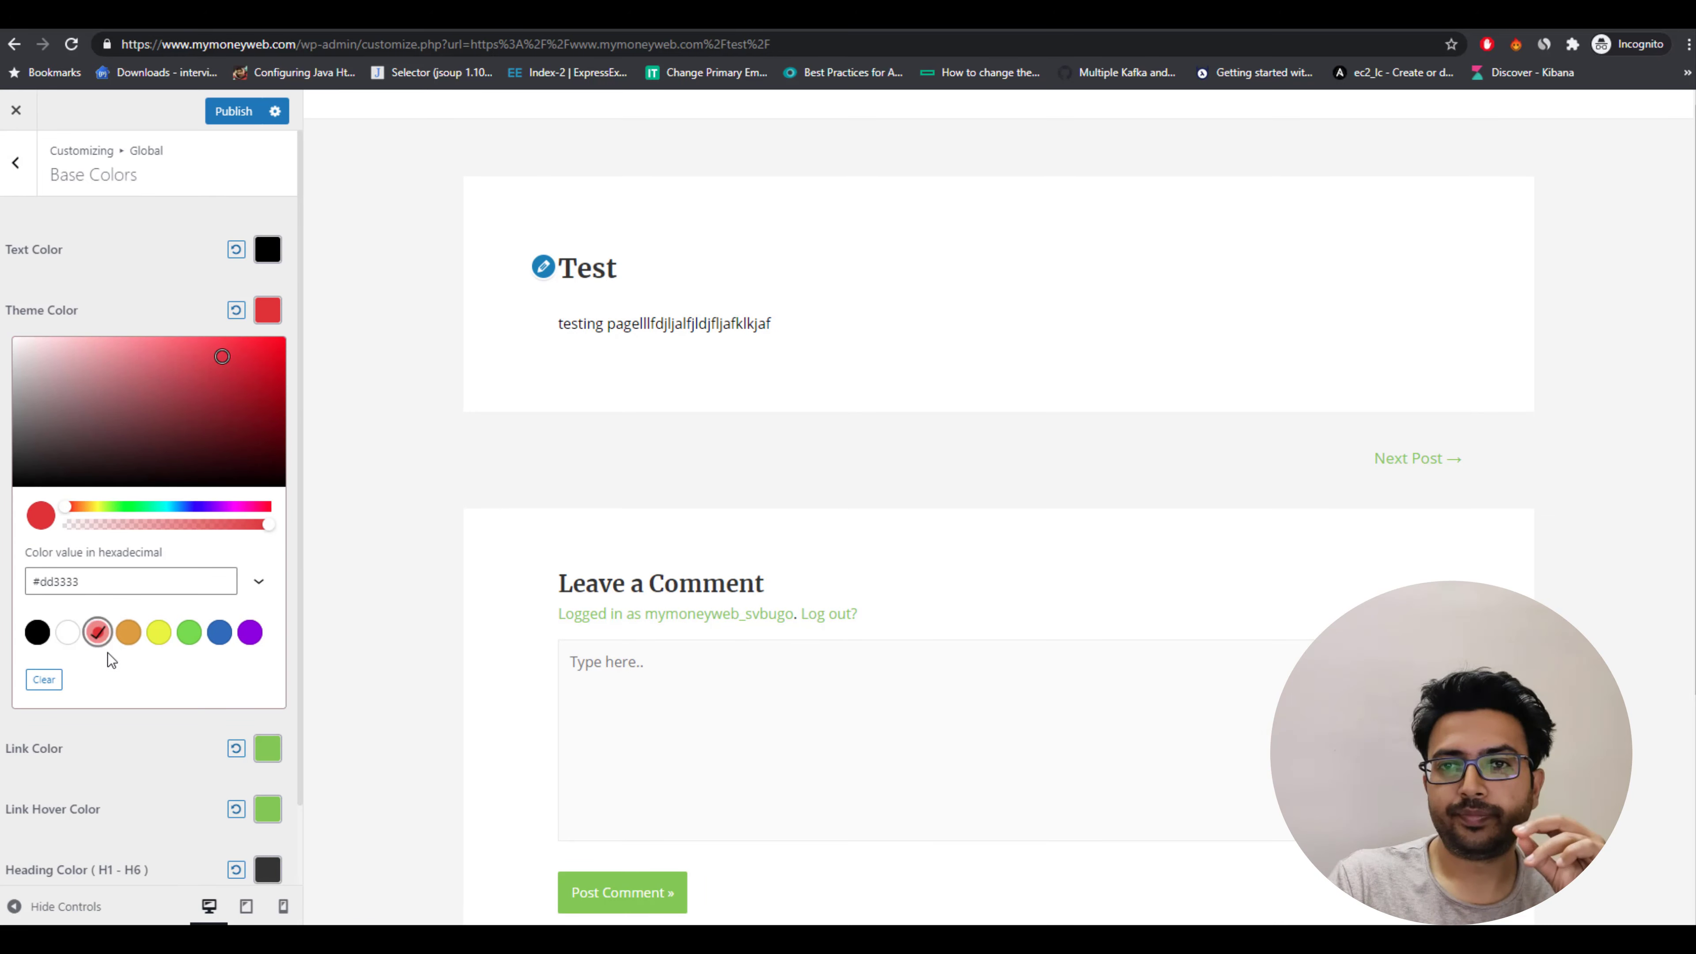
left_click(166, 724)
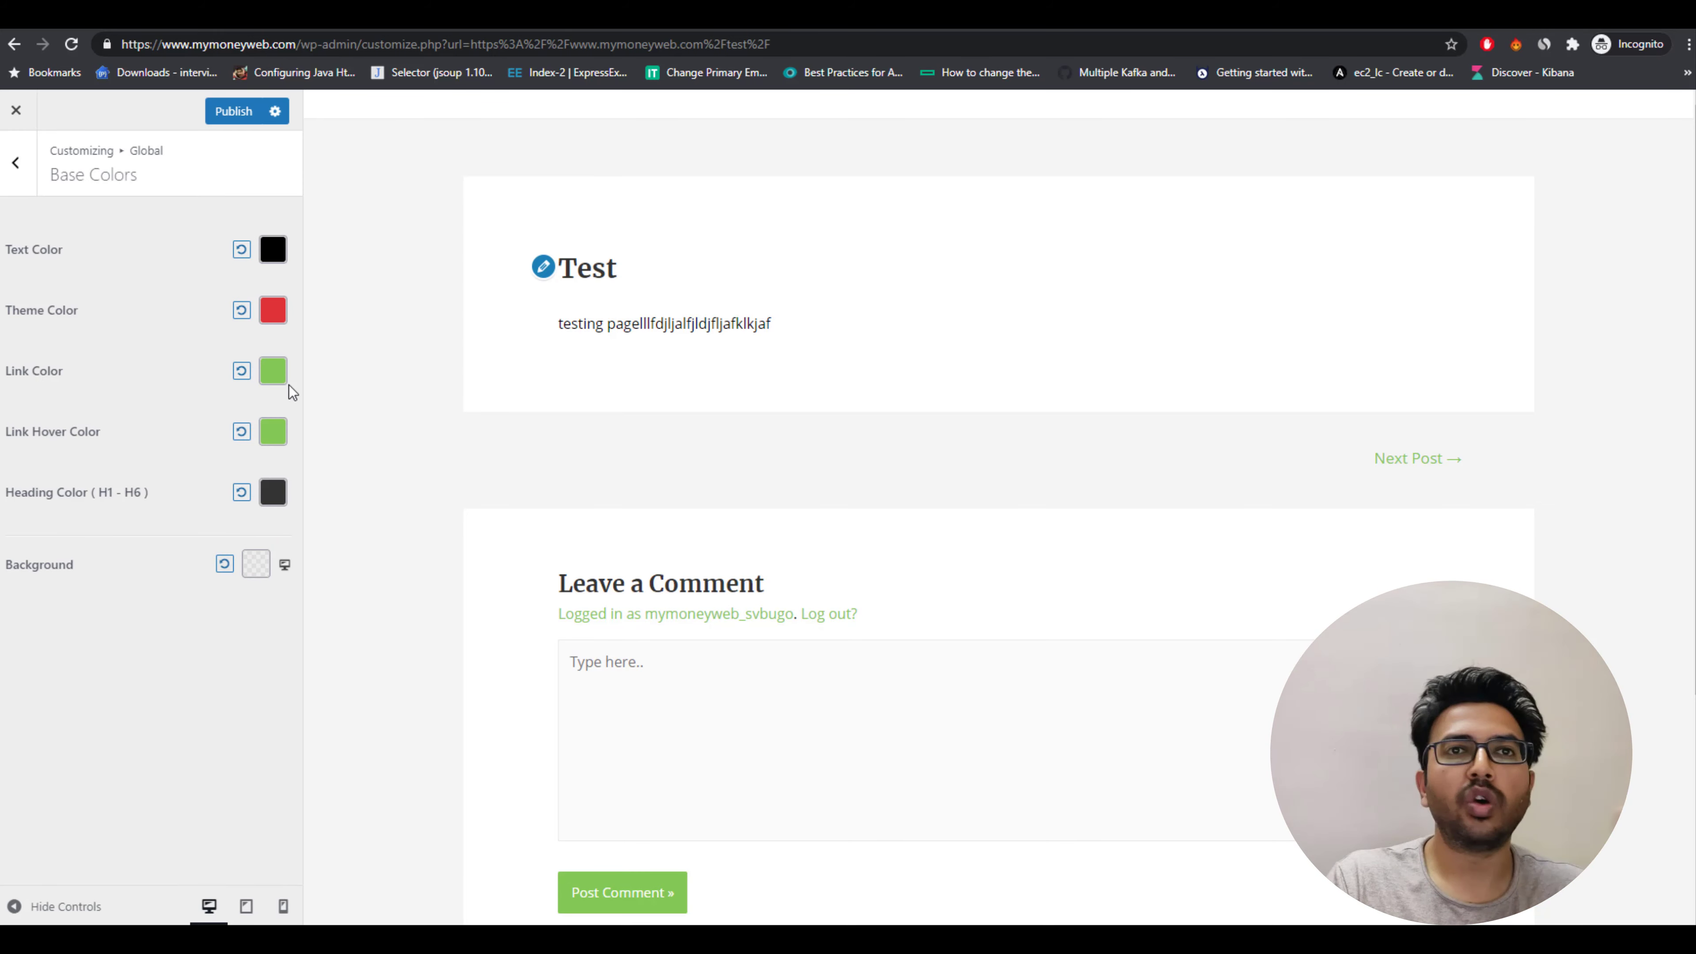
left_click(273, 371)
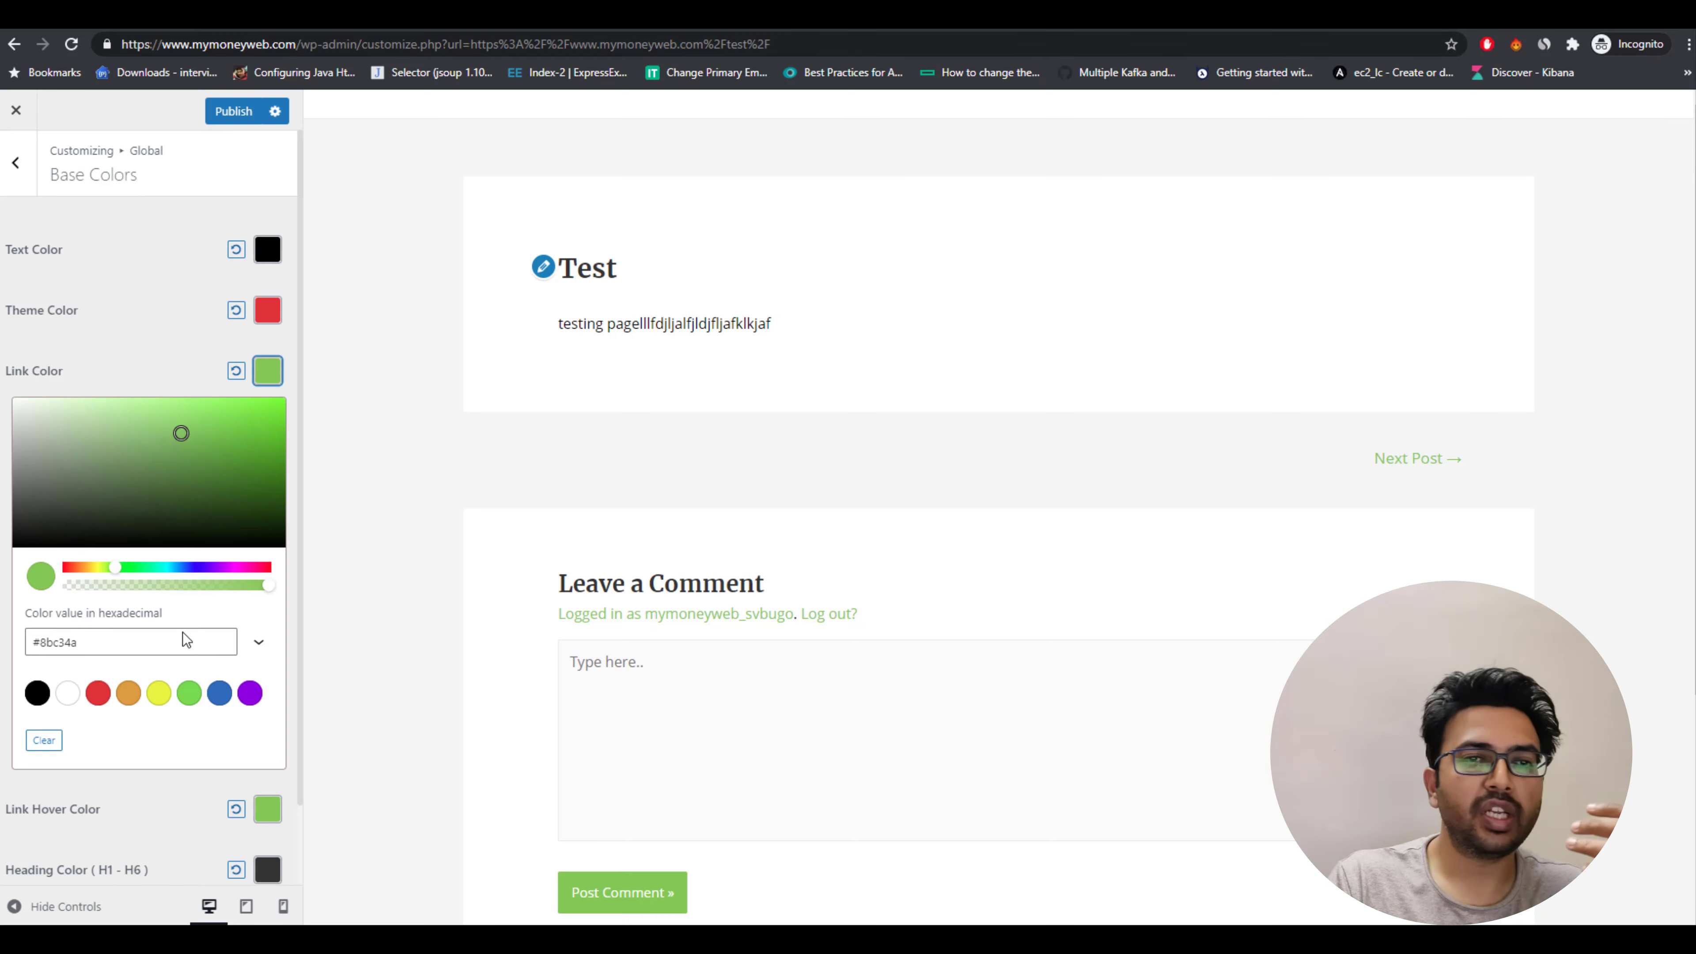
left_click(128, 693)
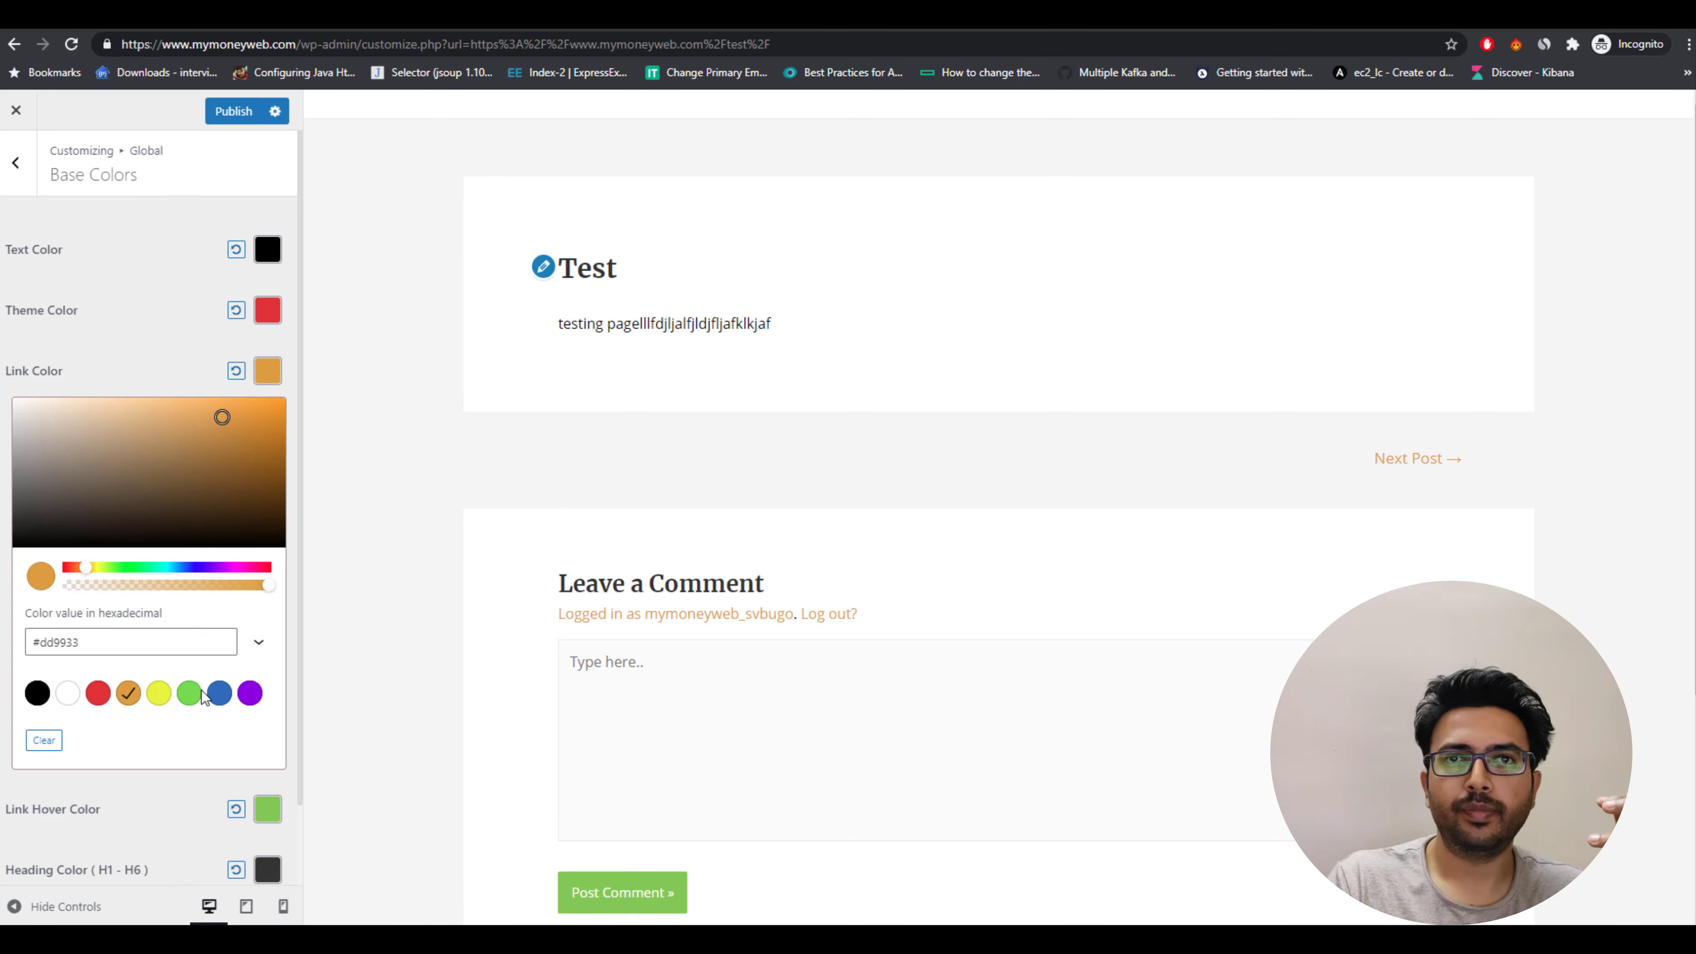
Set the global background color to a pale pink matching the reference article, and publish the Customizer changes.
scroll(126, 819, "down", 1)
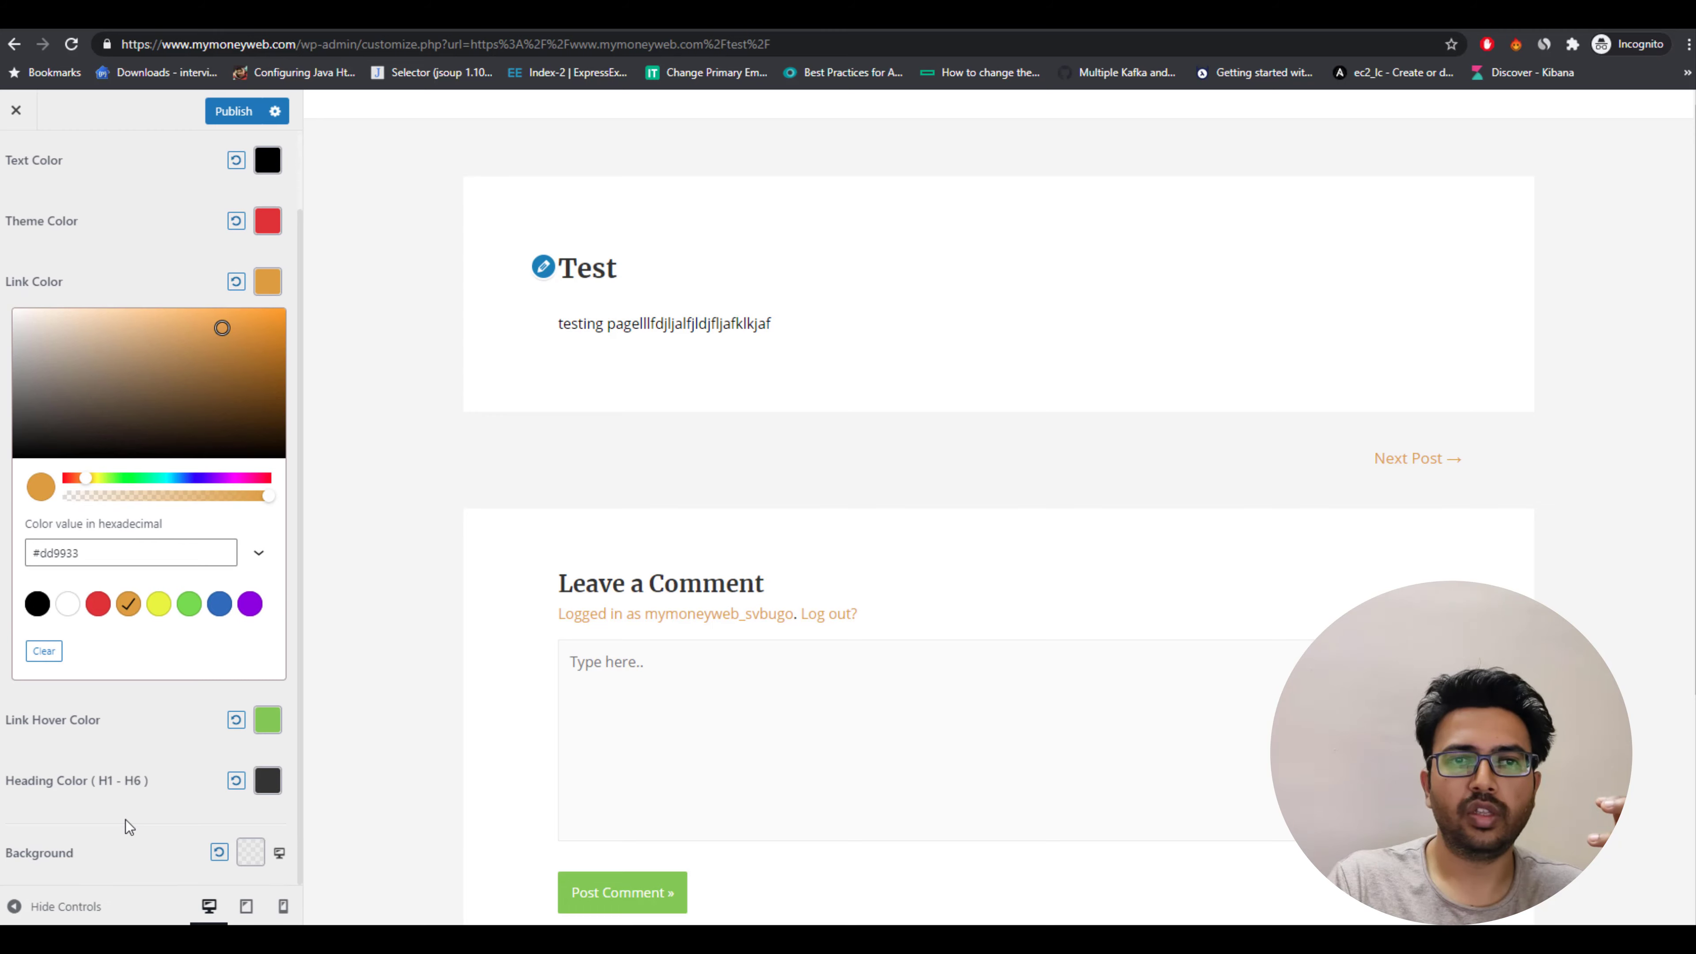
left_click(247, 854)
left_click(230, 685)
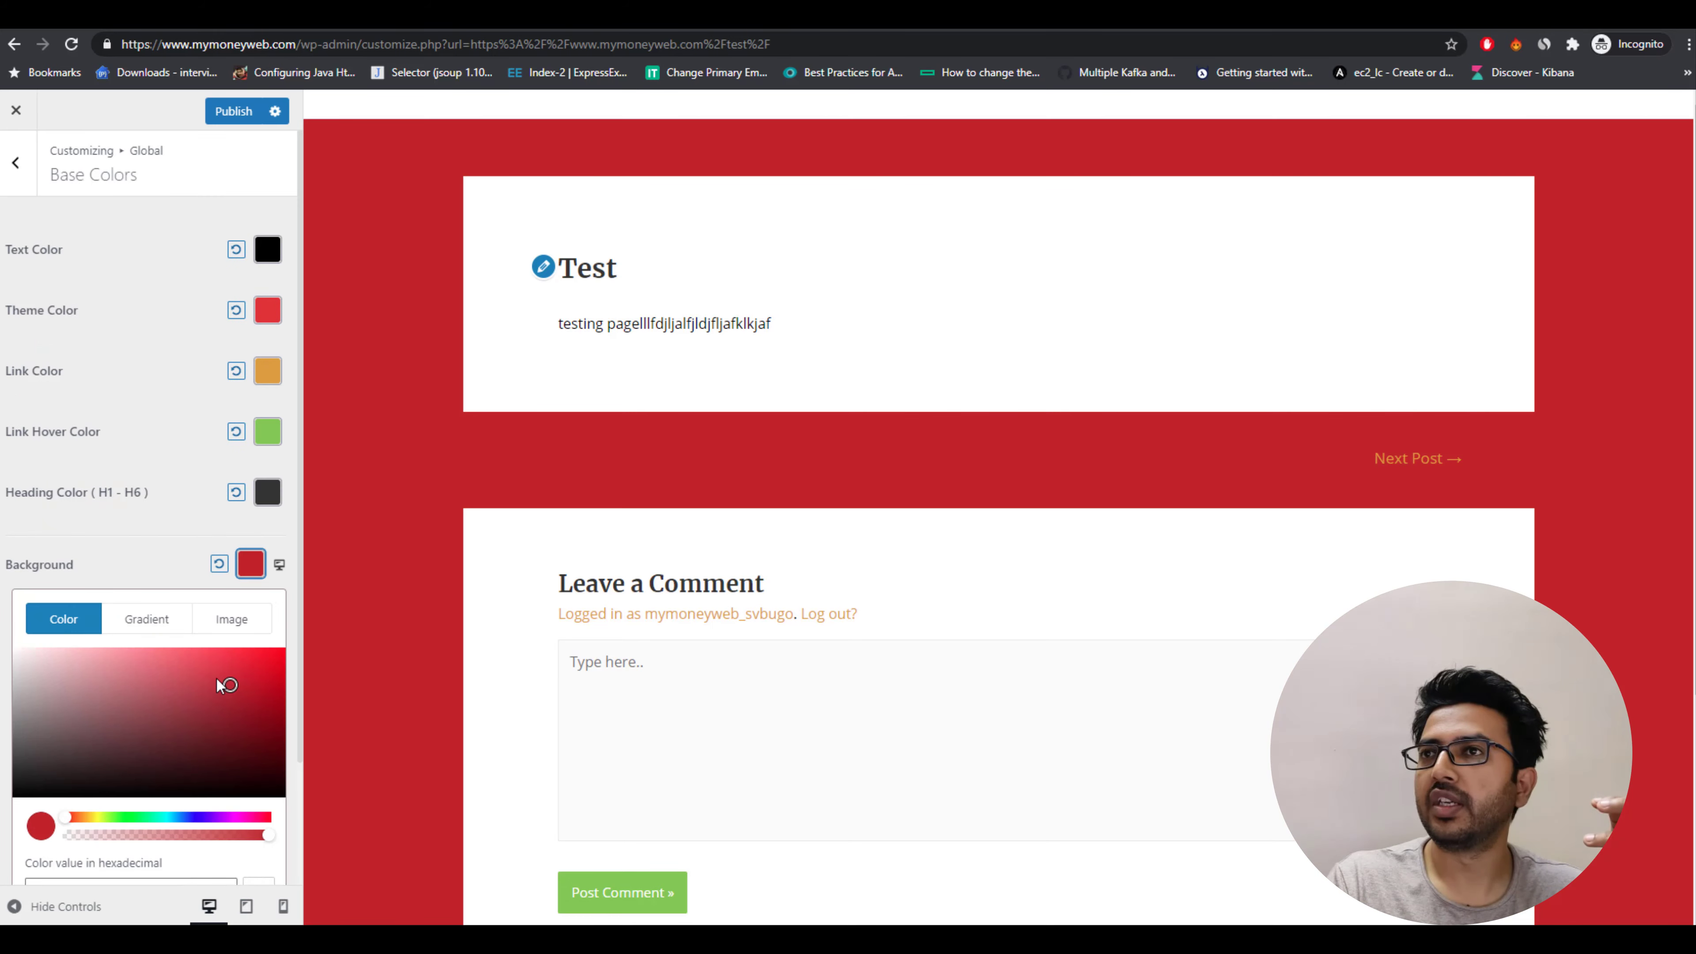
mouse_move(138, 654)
left_mouse_down()
mouse_move(115, 656)
mouse_move(113, 691)
mouse_move(85, 703)
mouse_move(37, 674)
mouse_move(79, 658)
mouse_move(62, 650)
left_mouse_up()
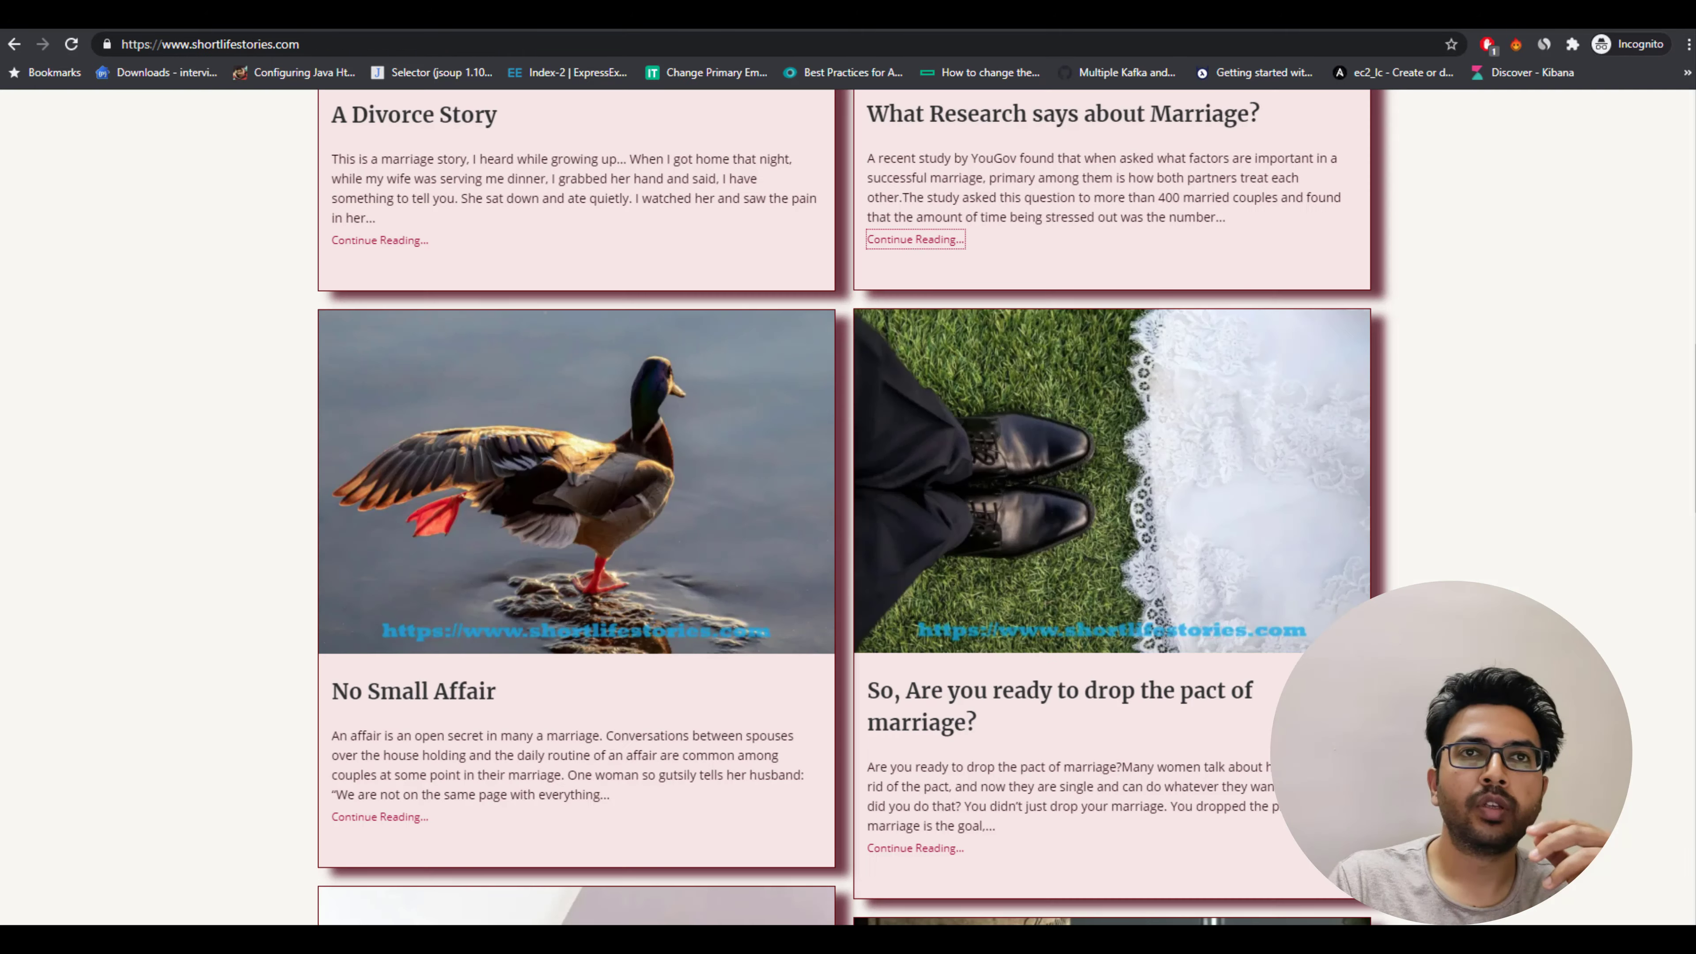
key("ctrl+Tab")
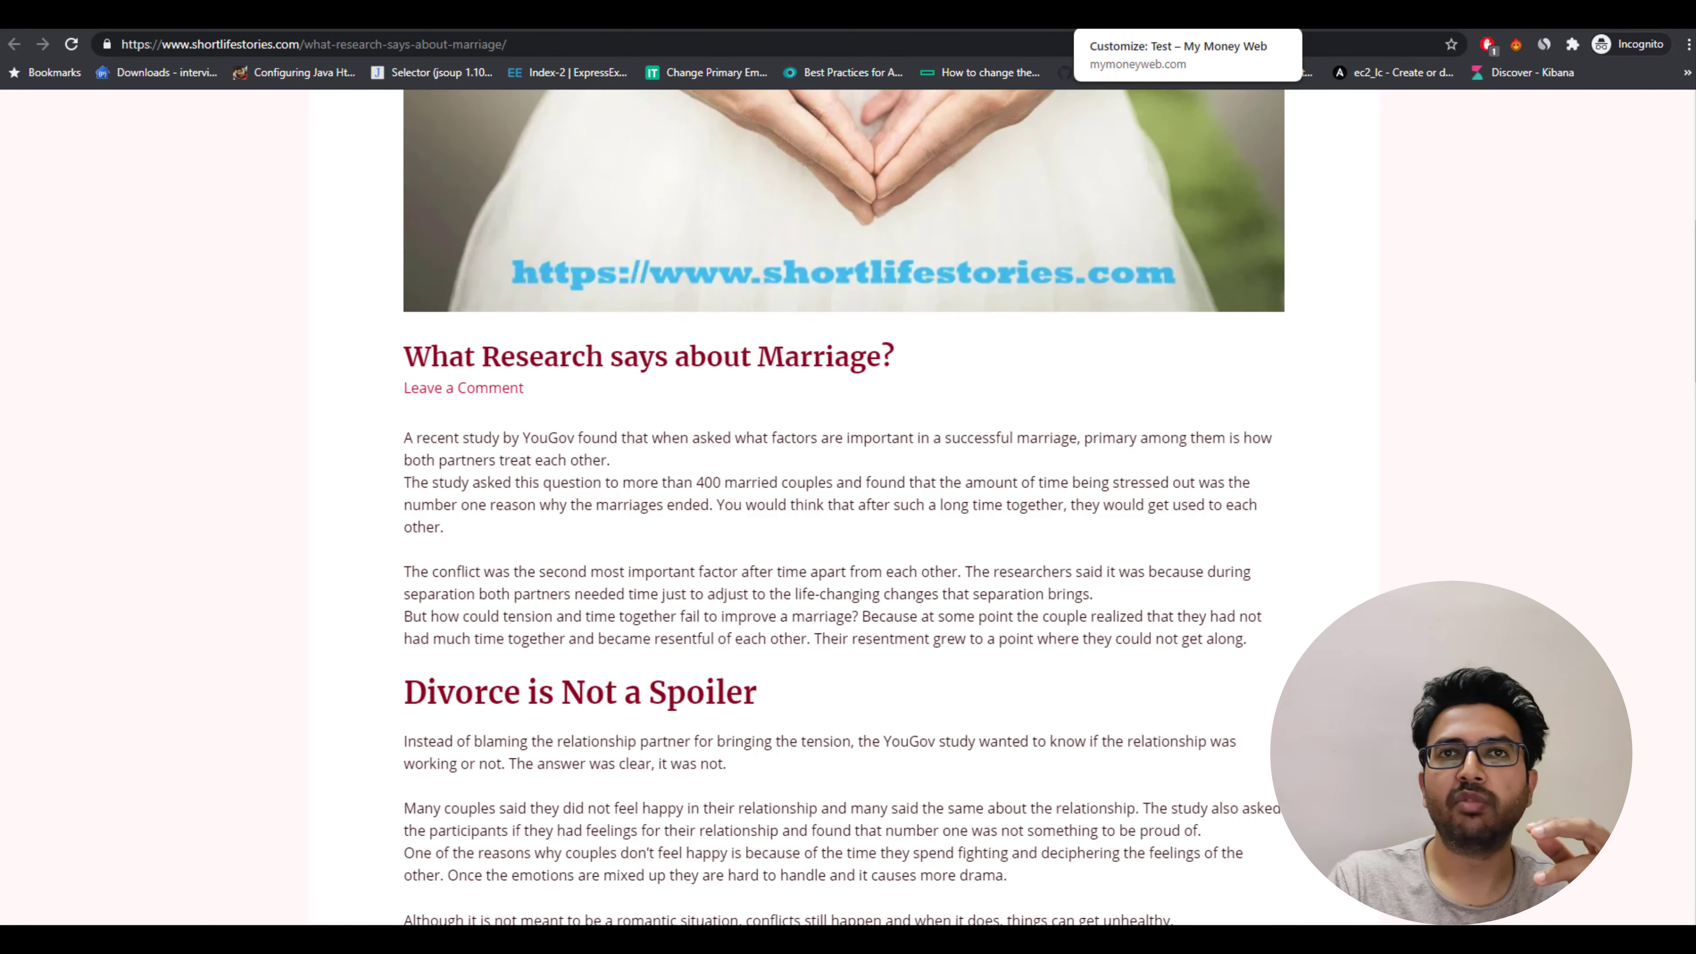
left_click(1136, 16)
left_click(27, 654)
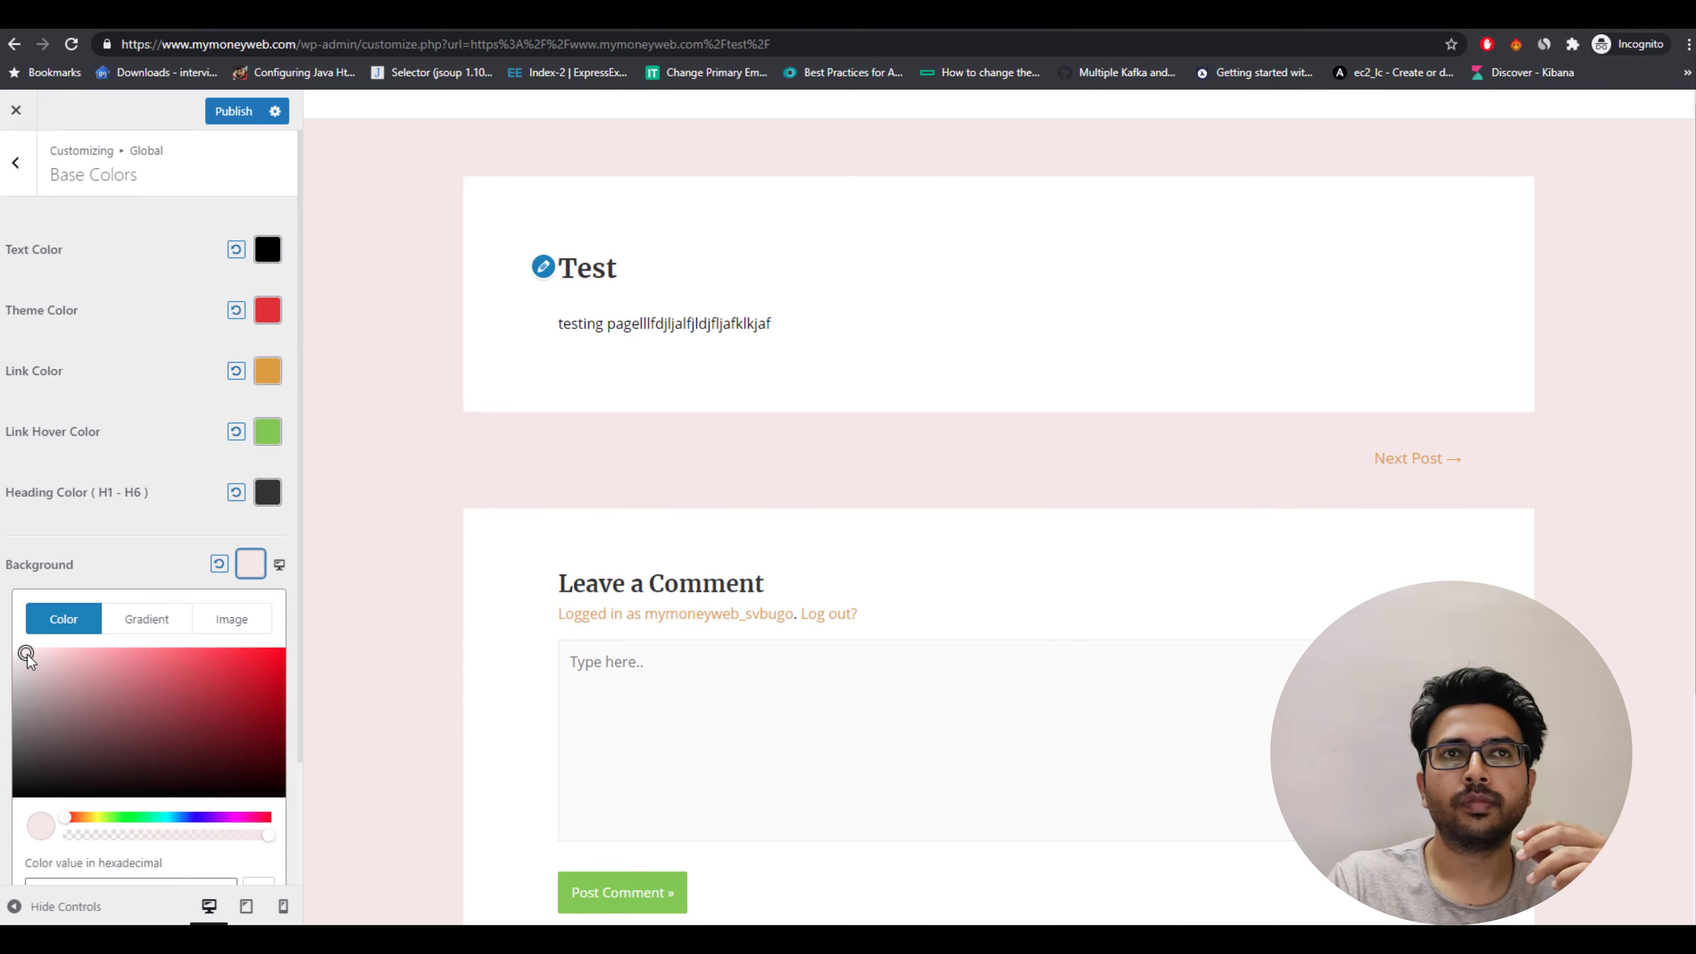
left_click_drag(26, 655, 23, 657)
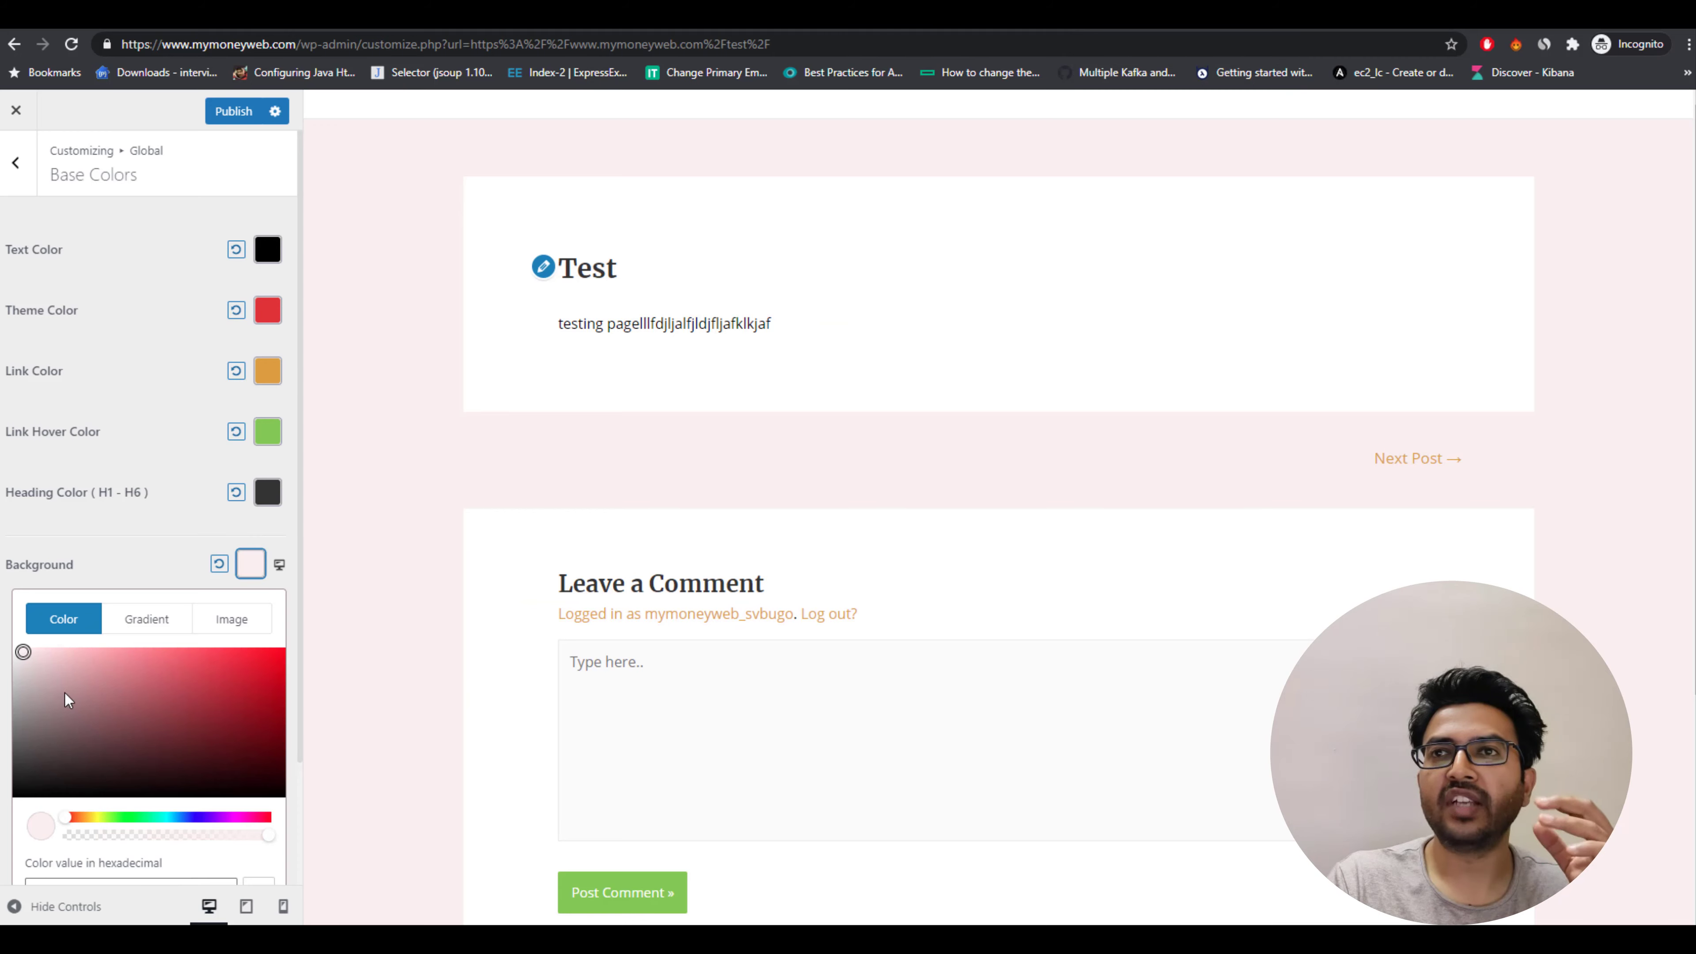
left_click(225, 110)
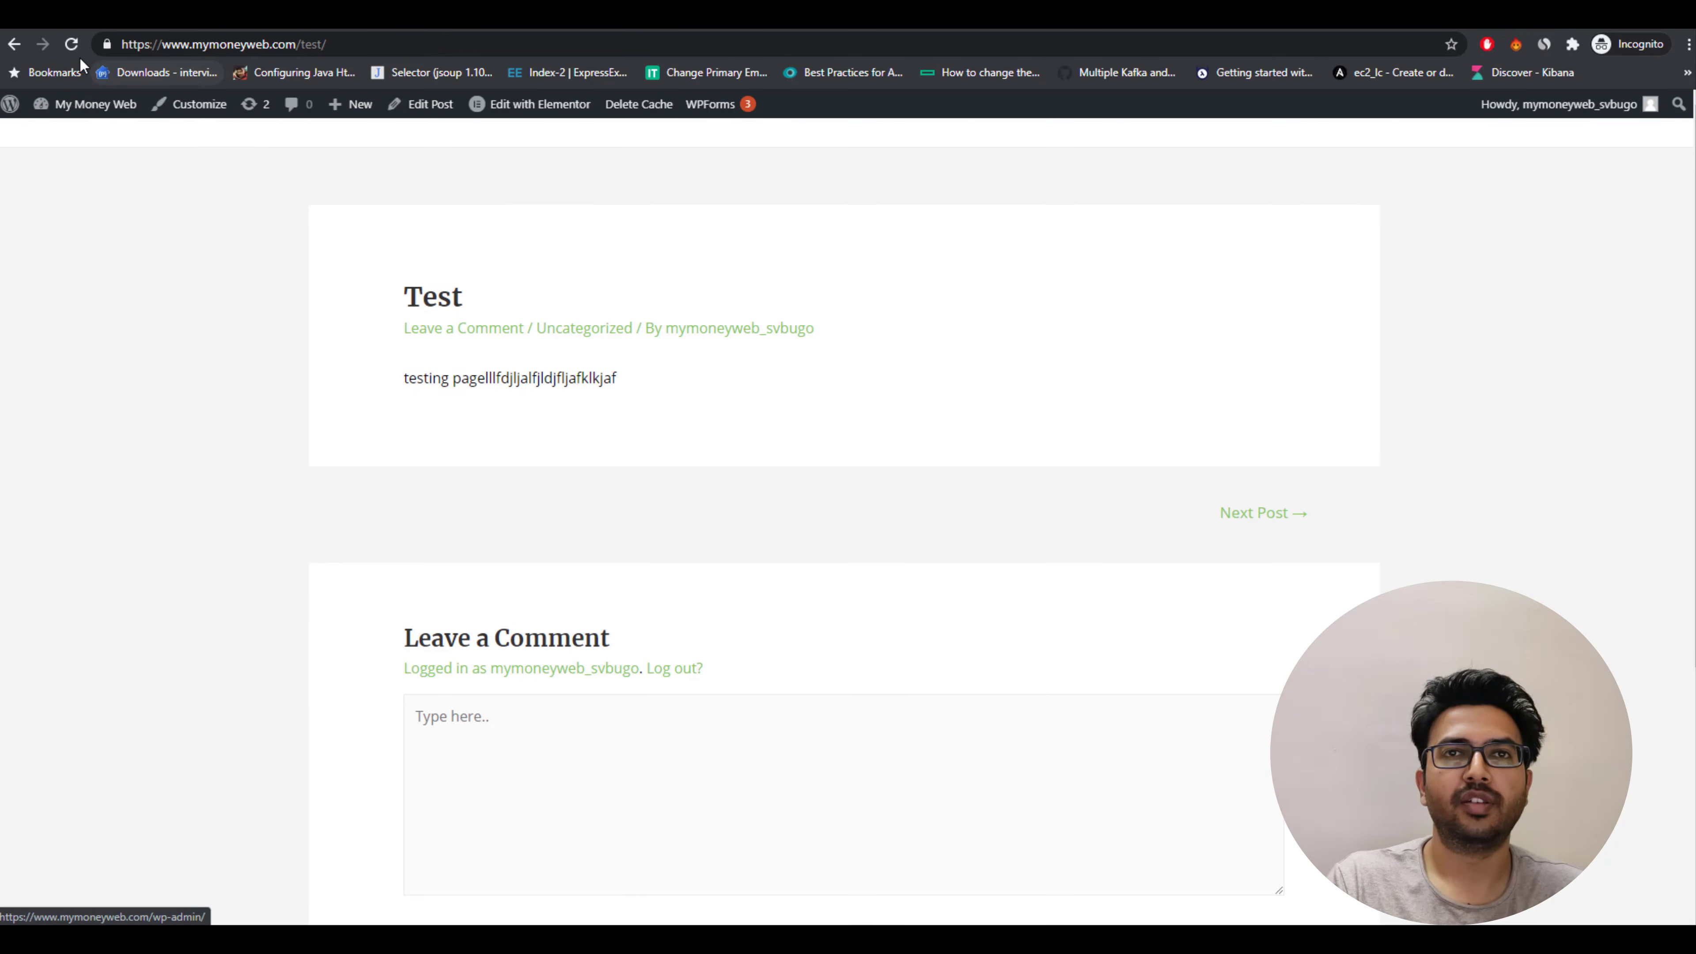
Clear the site cache and scroll through the restyled Test post to review it.
left_click(651, 108)
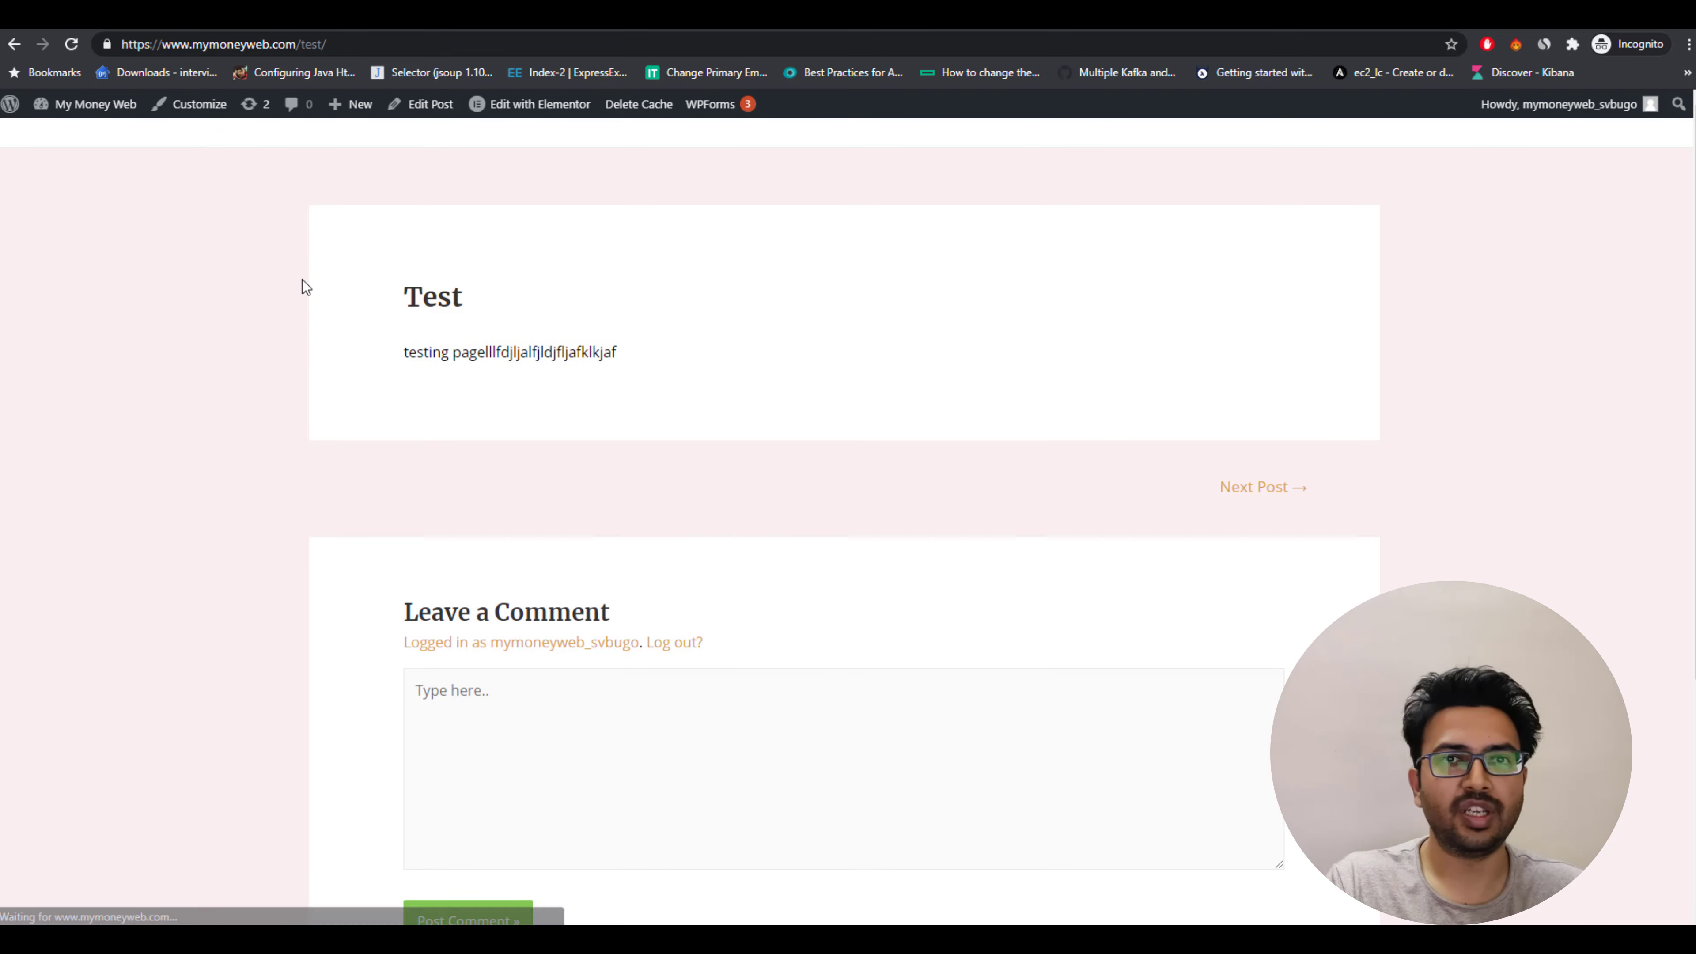
scroll(280, 494, "down", 5)
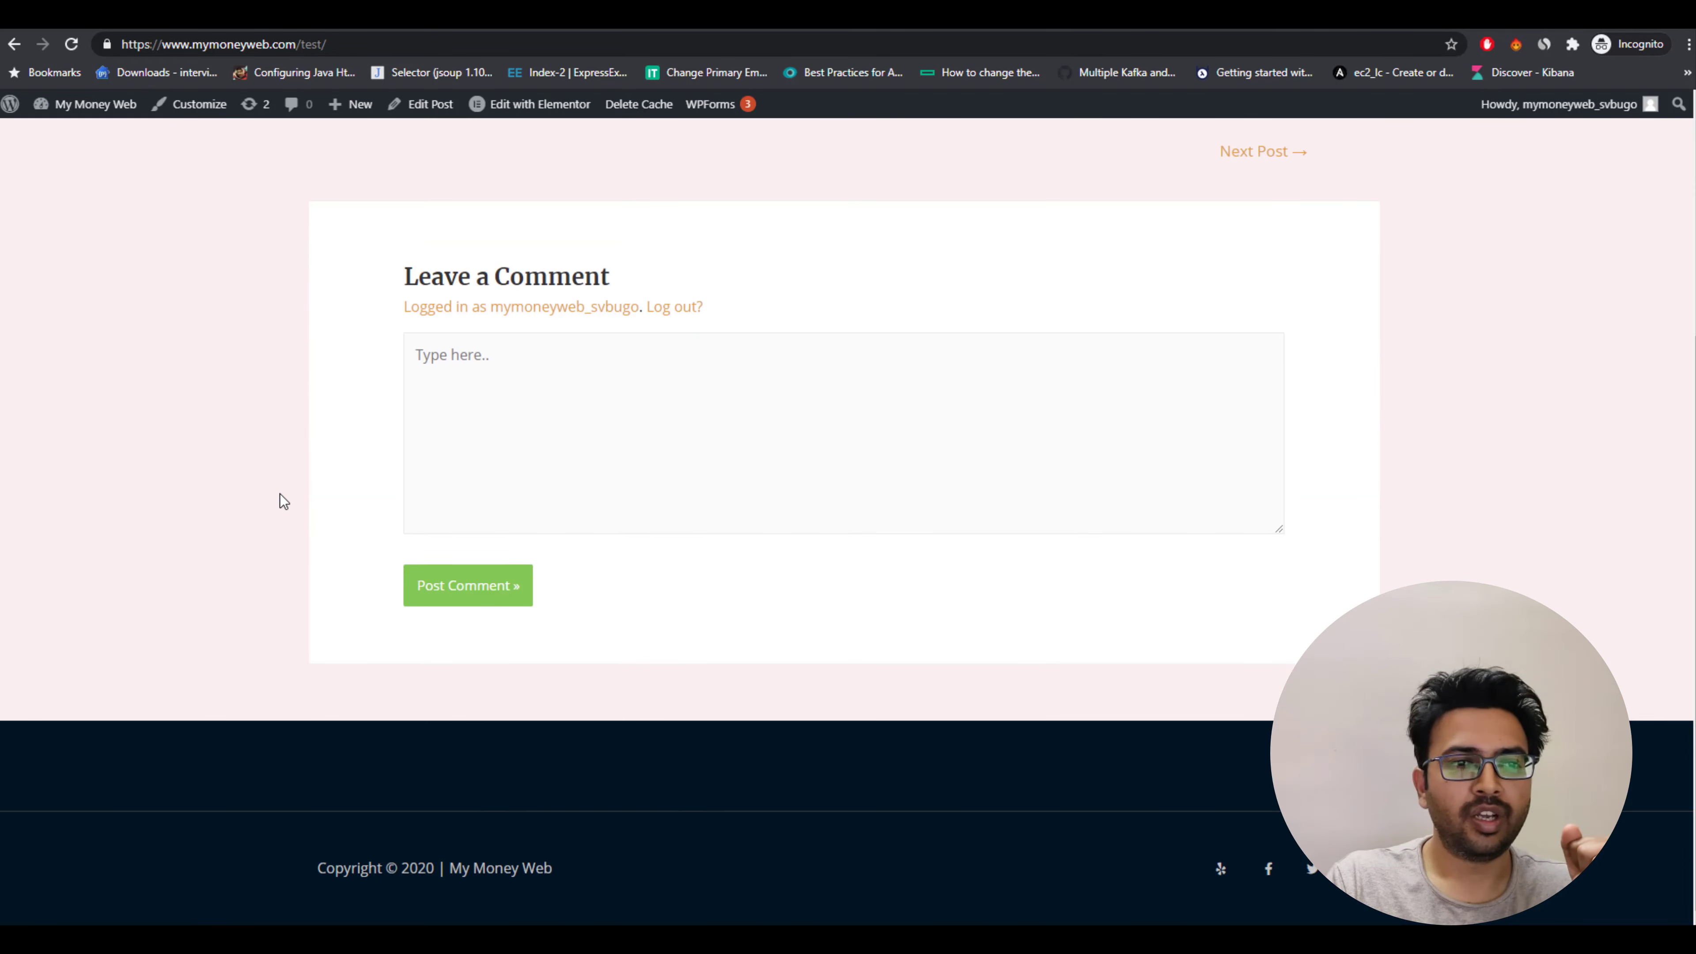
scroll(280, 494, "up", 5)
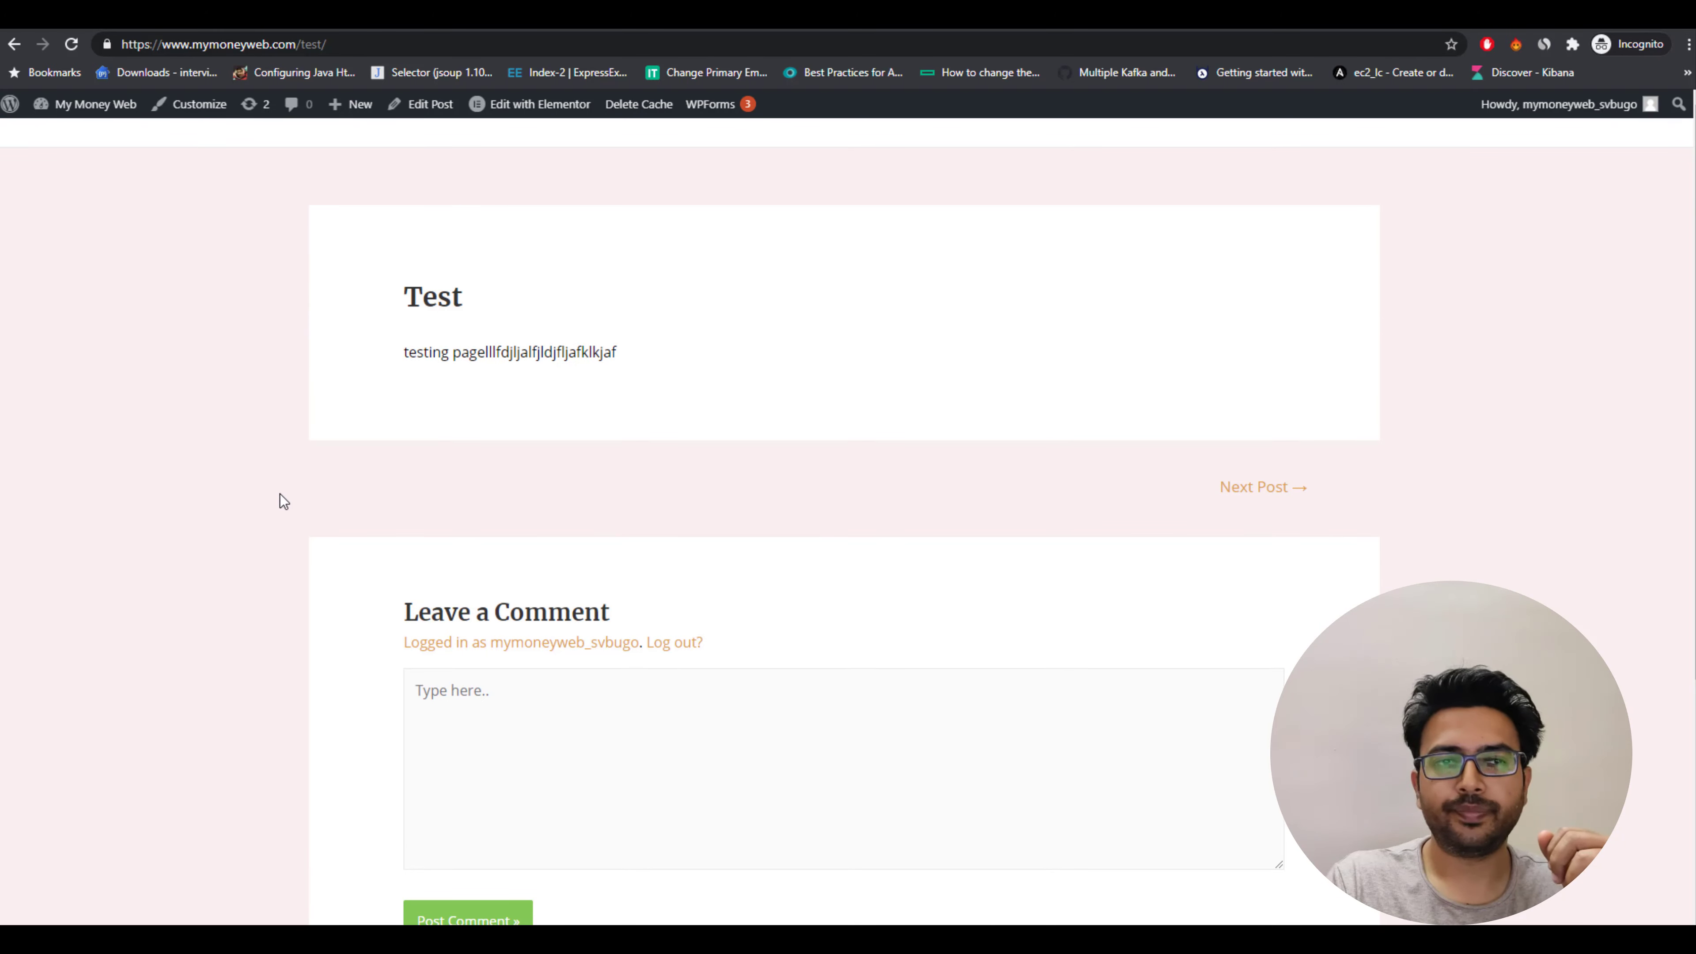